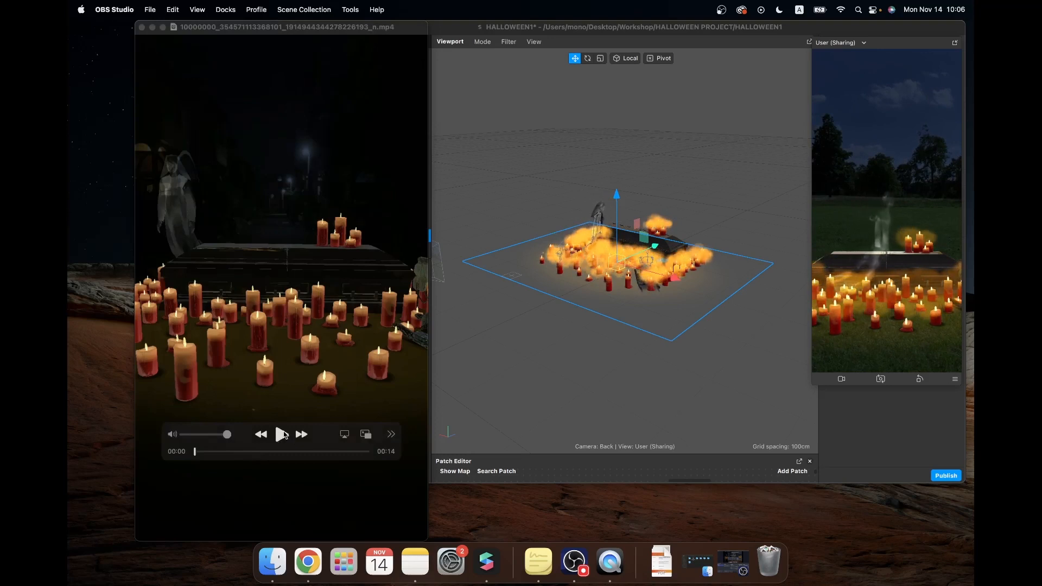
# Step: Play the Halloween effect's reference video and pause it near the start
pyautogui.click(282, 436)
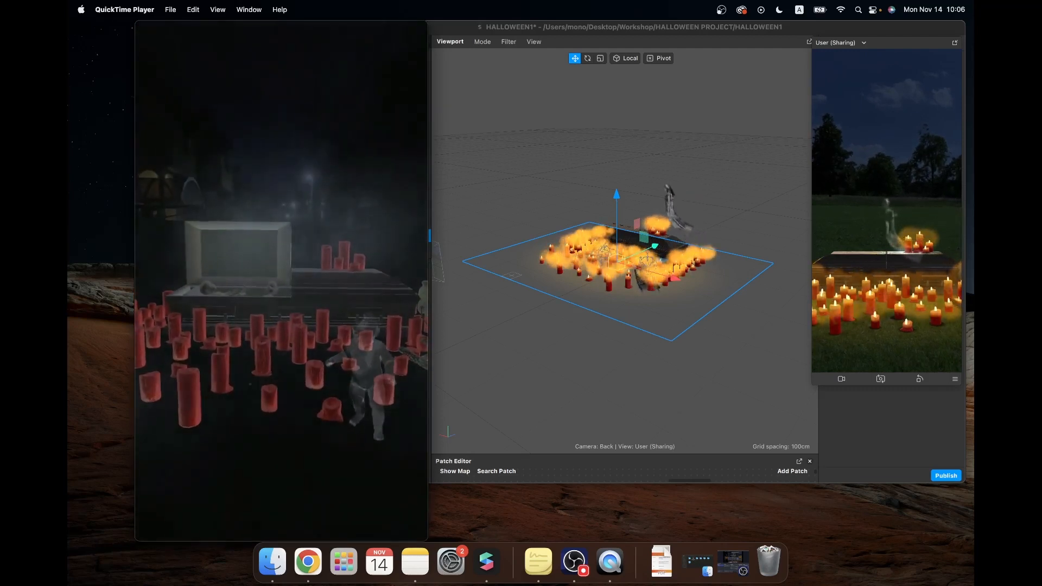
pyautogui.moveTo(281, 454)
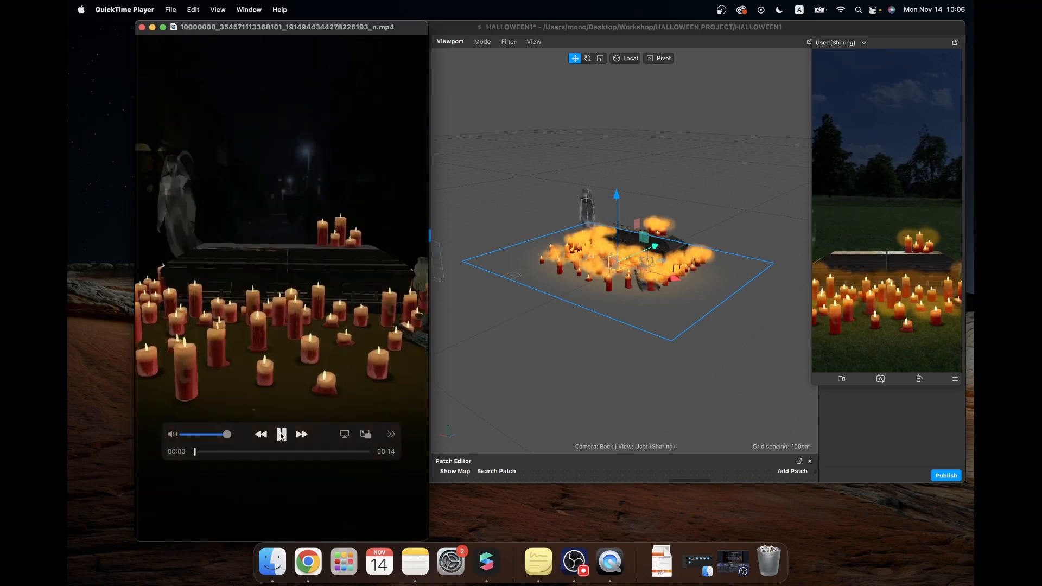
pyautogui.click(281, 435)
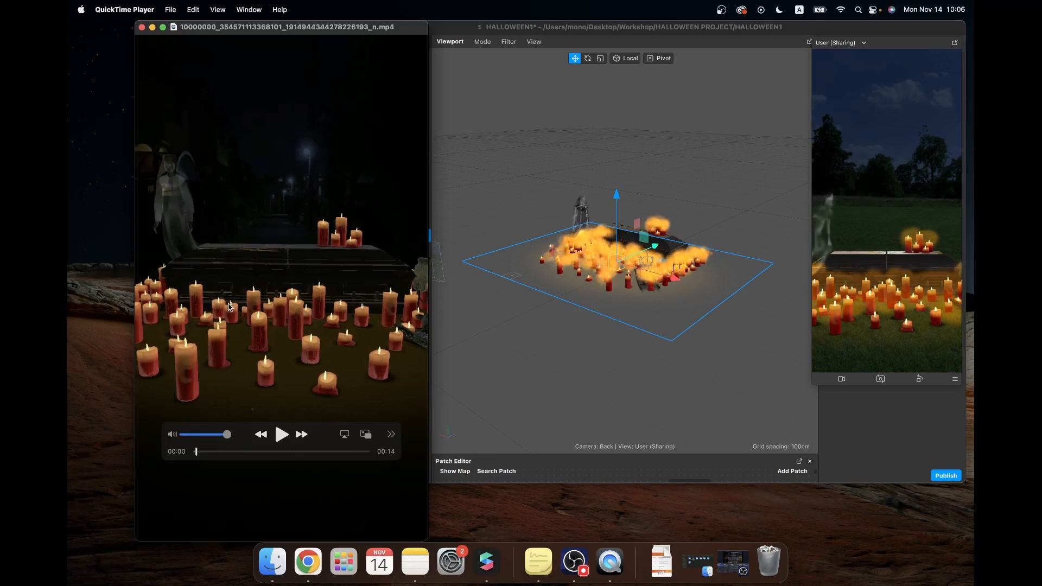
pyautogui.click(776, 195)
pyautogui.click(171, 264)
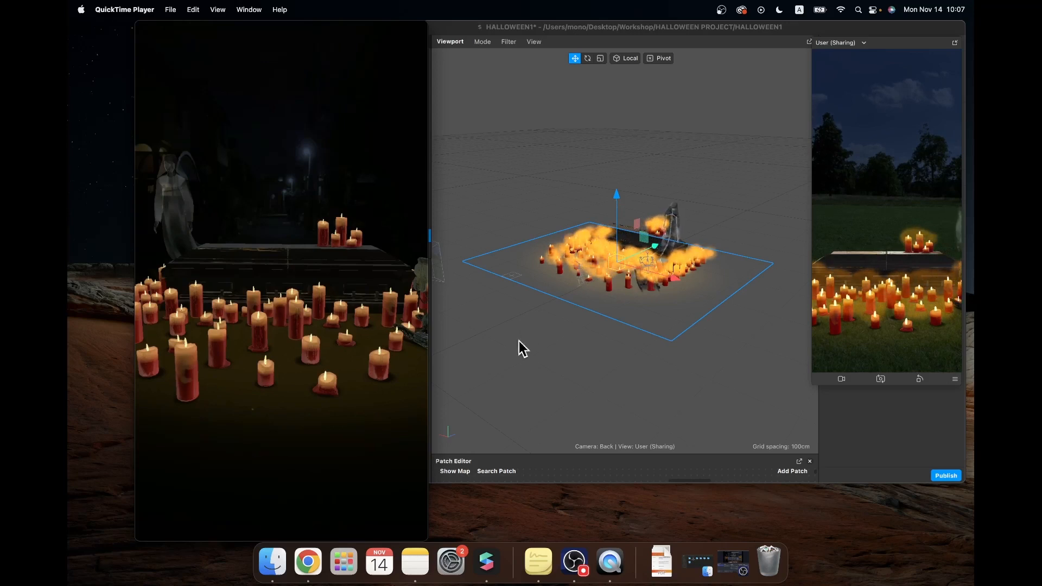
# Step: Switch to the HALLOWEEN1 project in Spark AR Studio and make planeTracker0 invisible
pyautogui.click(534, 386)
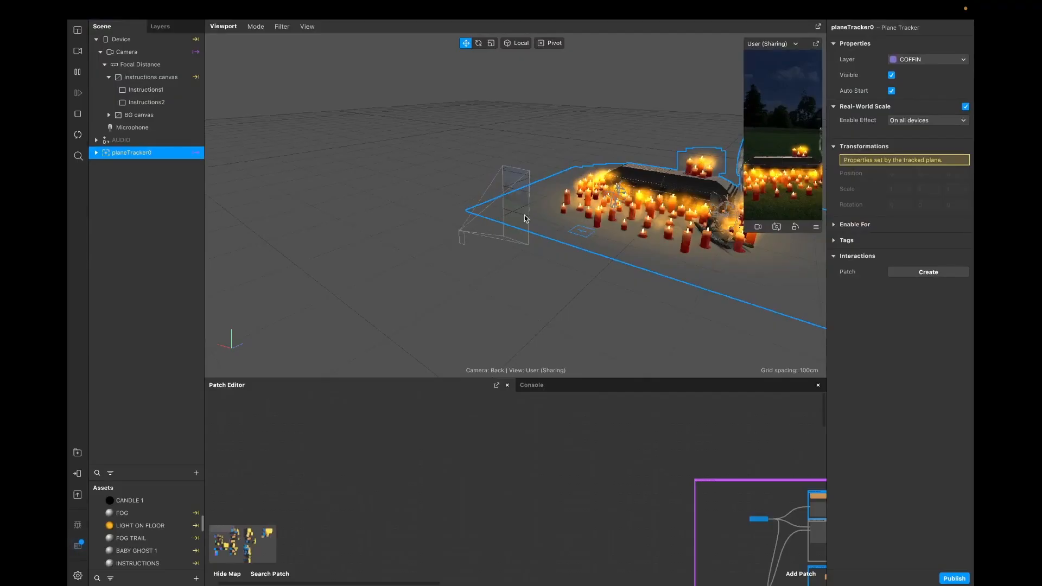
pyautogui.keyDown('alt'); pyautogui.moveTo(525, 218); pyautogui.dragTo(559, 210); pyautogui.keyUp('alt')
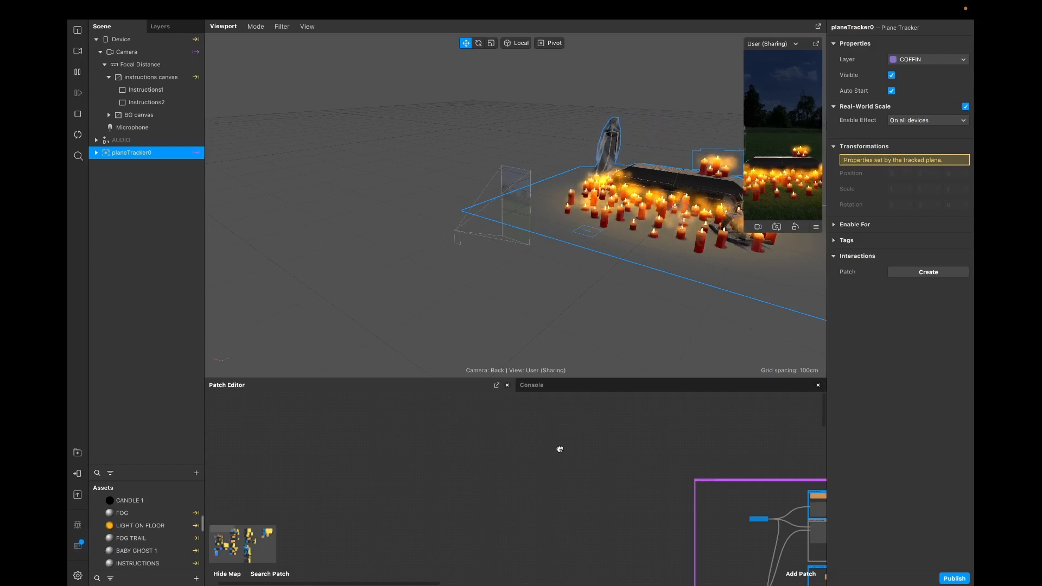
pyautogui.hscroll(8, 698, 495)
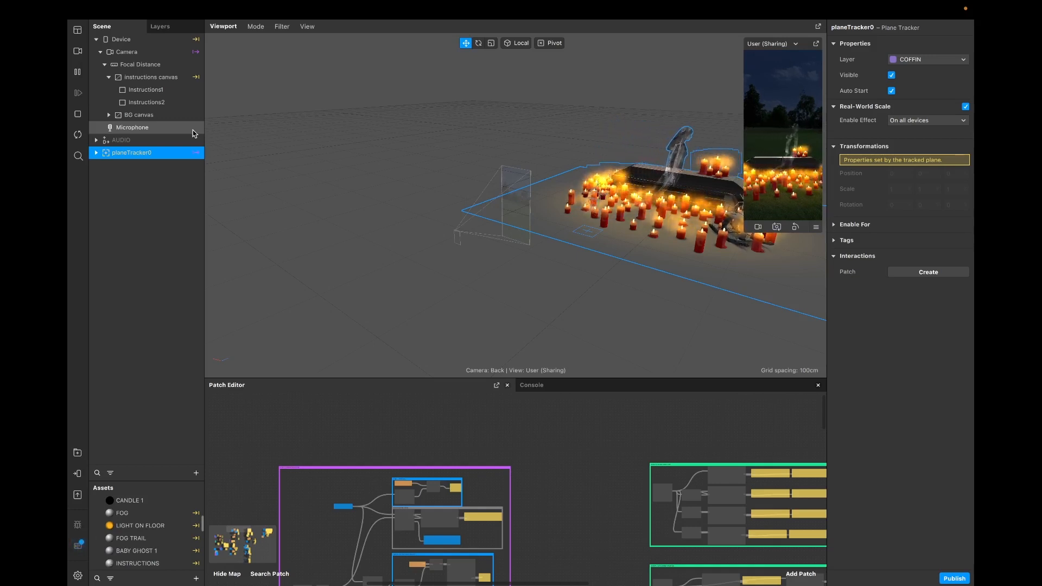
pyautogui.moveTo(358, 4)
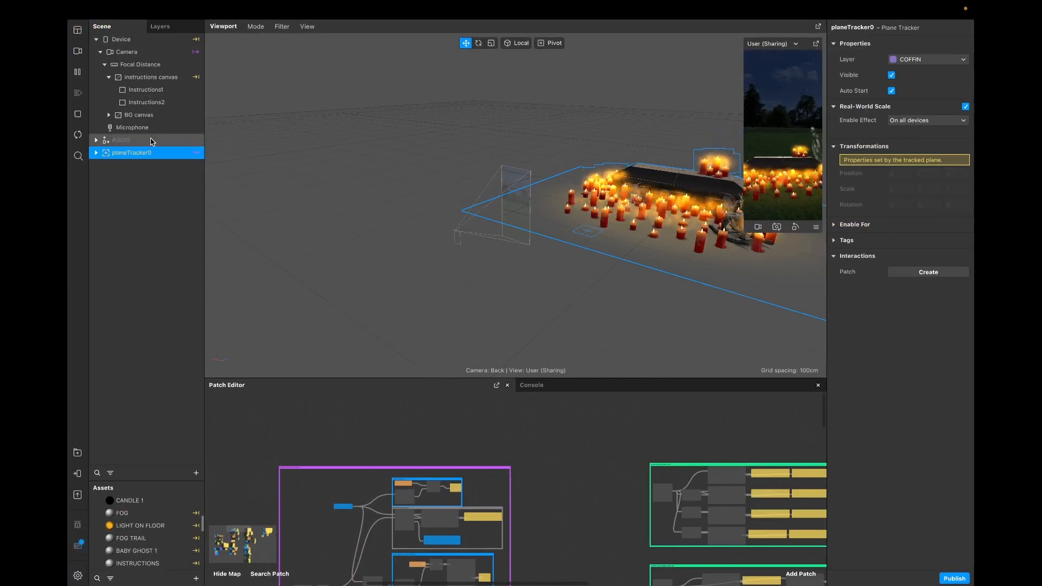
pyautogui.click(892, 75)
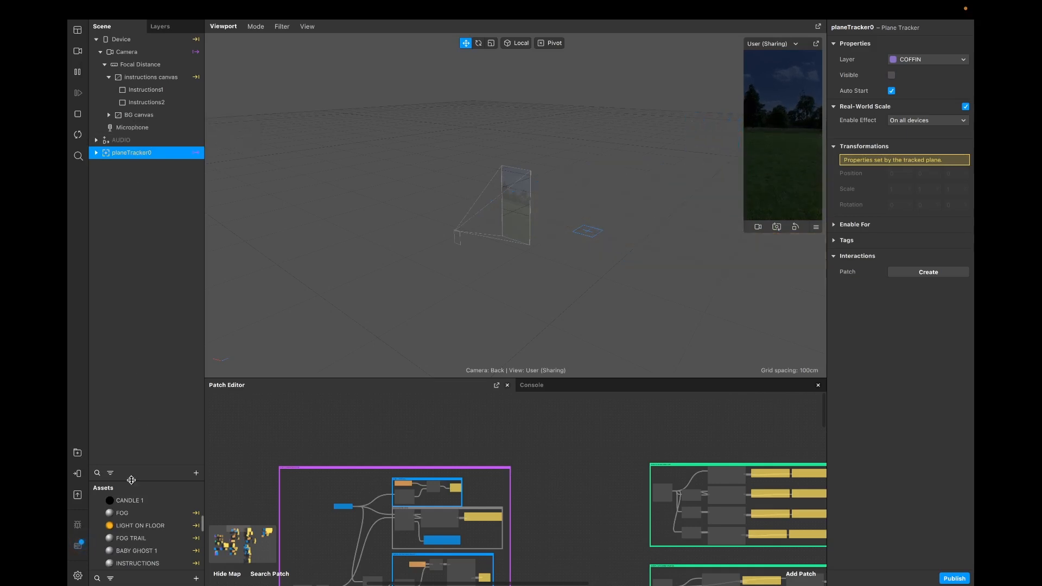
# Step: Look through the project's assets, from the models, materials and textures to the audio, playback controllers, patches and script
pyautogui.moveTo(132, 480); pyautogui.dragTo(173, 187)
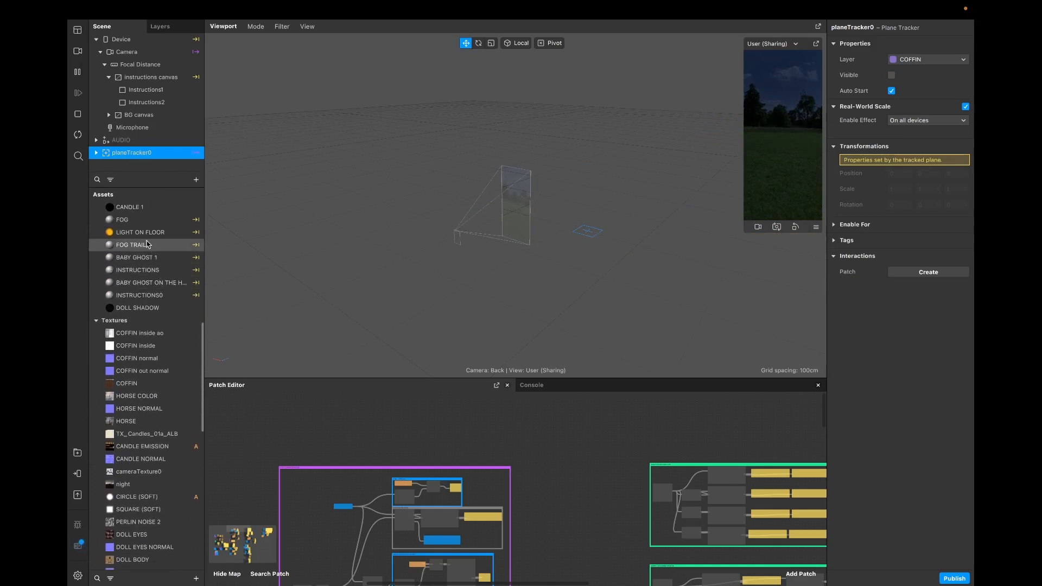
pyautogui.scroll(10, 166, 372)
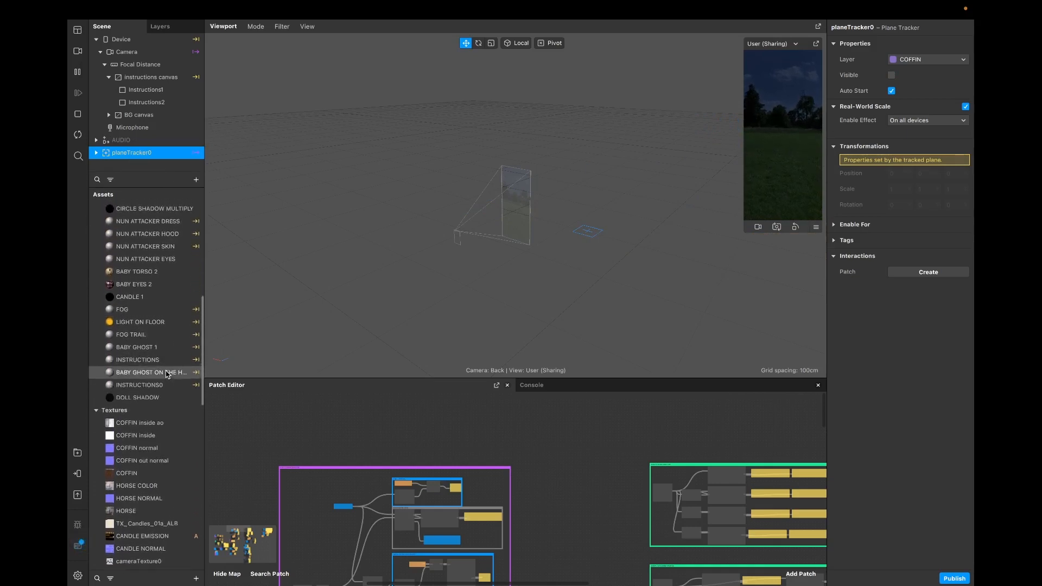
pyautogui.scroll(5, 166, 373)
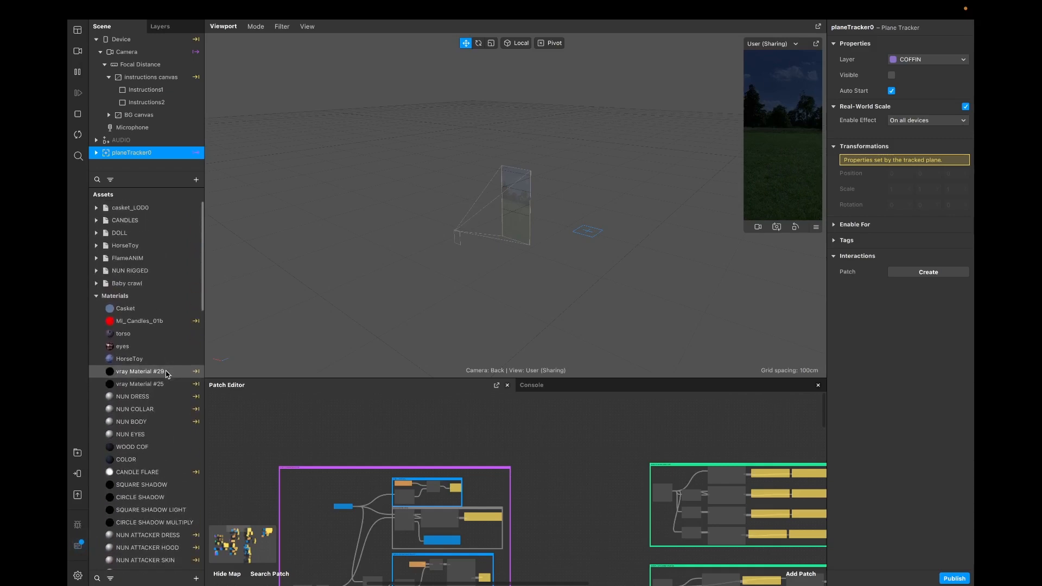
pyautogui.scroll(-7, 165, 373)
pyautogui.scroll(-15, 166, 374)
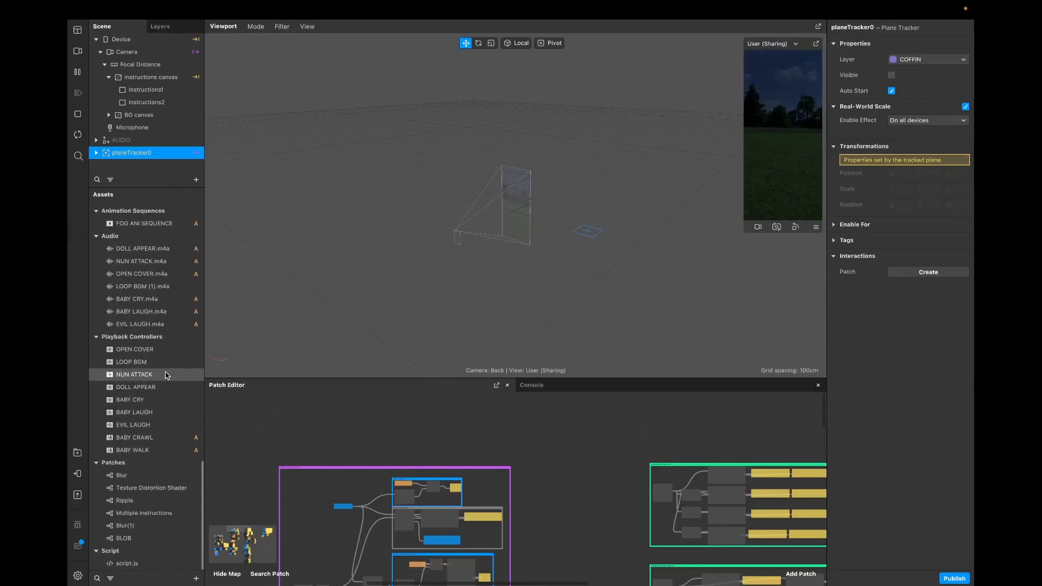
pyautogui.scroll(15, 166, 375)
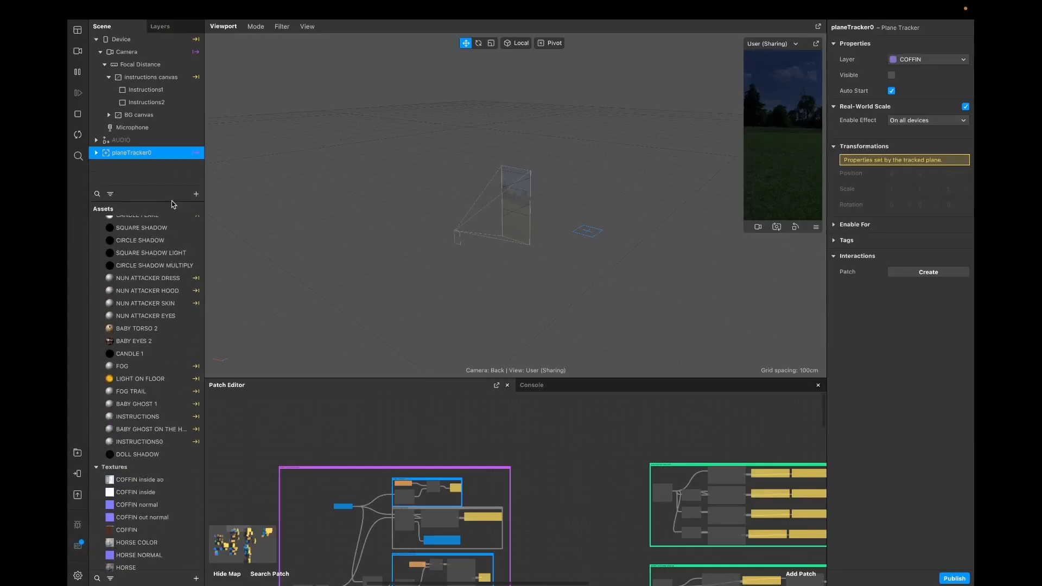
pyautogui.moveTo(172, 187); pyautogui.dragTo(176, 392)
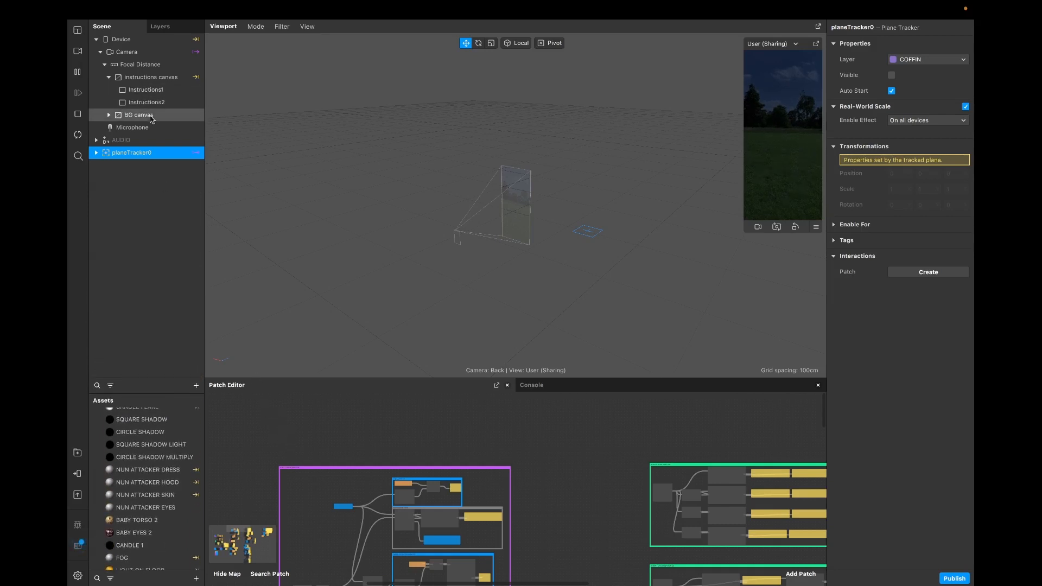
# Step: Survey the grouped patches across the patch graph and bring the purple-framed instructions group into close view
pyautogui.scroll(-5, 478, 478)
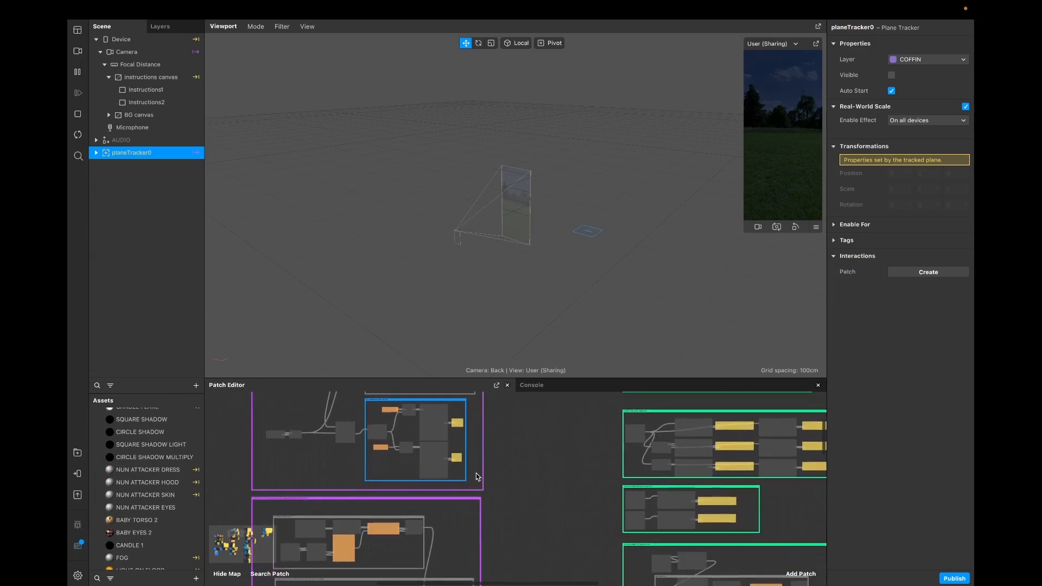
pyautogui.keyDown('ctrl'); pyautogui.scroll(-5, 477, 477); pyautogui.keyUp('ctrl')
pyautogui.scroll(-5, 476, 477)
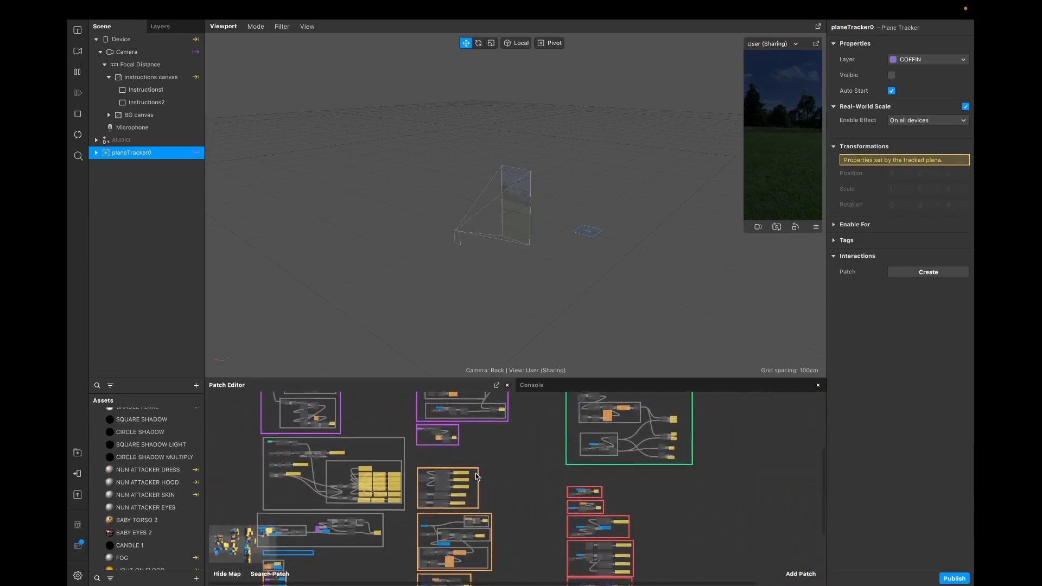
pyautogui.scroll(2, 476, 477)
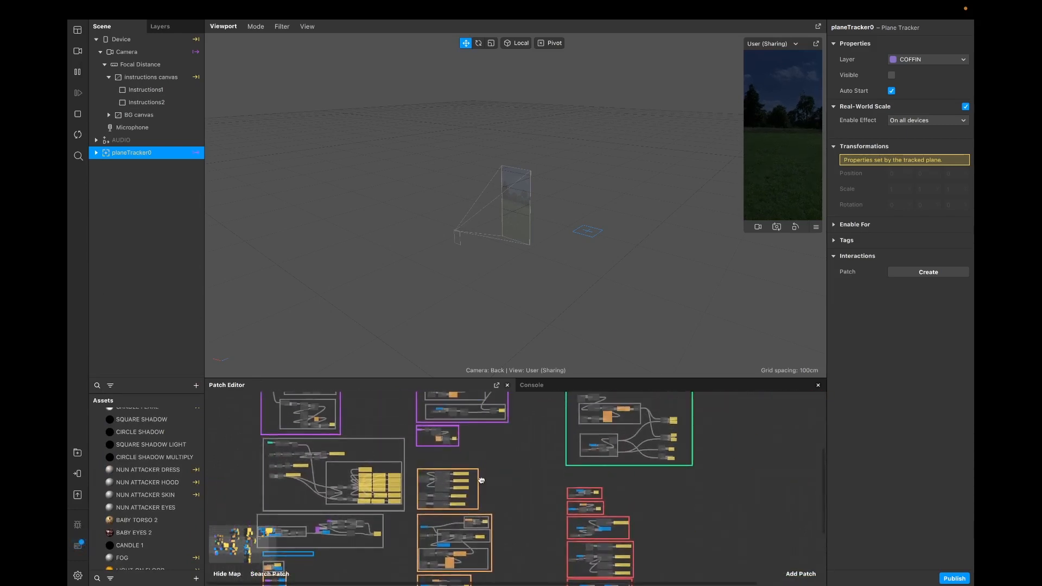
pyautogui.scroll(2, 480, 480)
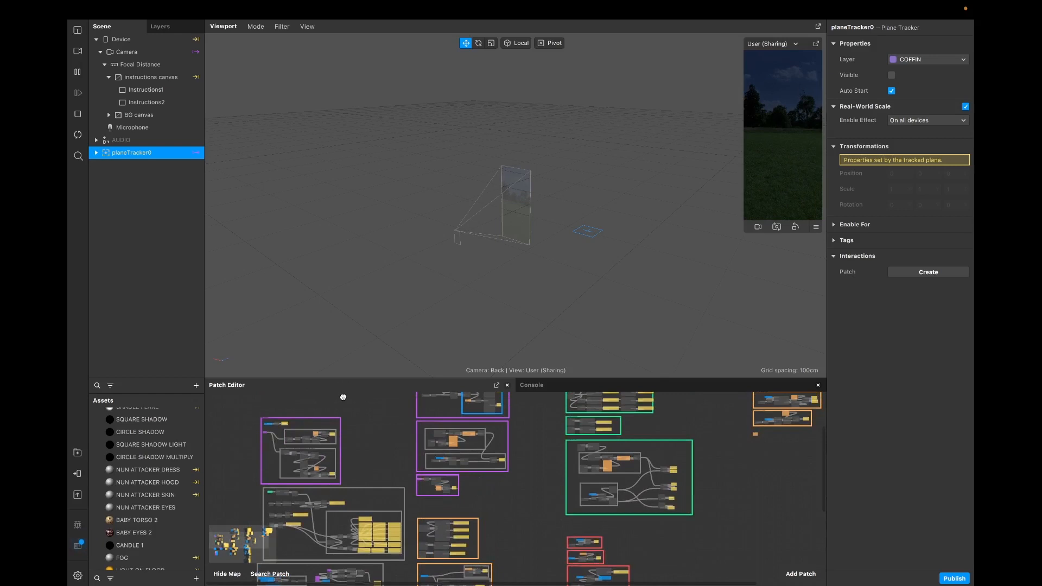
pyautogui.keyDown('ctrl'); pyautogui.scroll(3, 343, 397); pyautogui.keyUp('ctrl')
pyautogui.hscroll(-3, 343, 397)
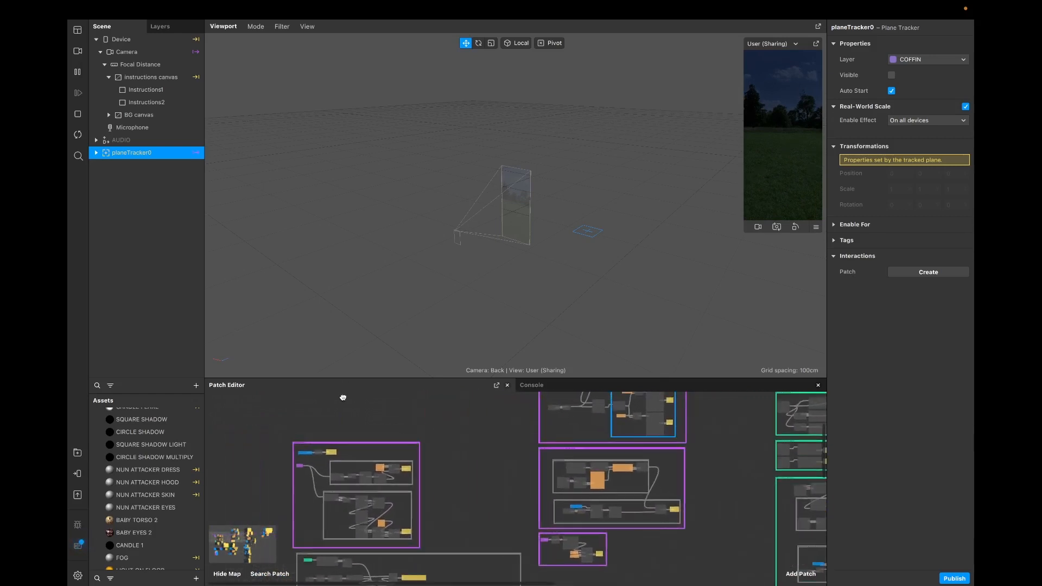
pyautogui.keyDown('ctrl'); pyautogui.scroll(5, 403, 471); pyautogui.keyUp('ctrl')
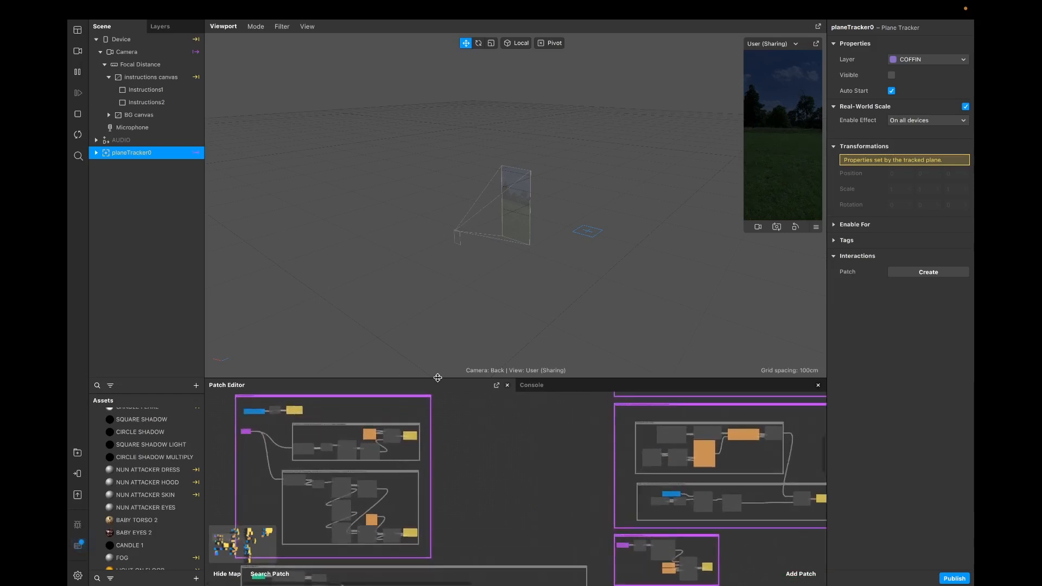
pyautogui.moveTo(438, 377); pyautogui.dragTo(438, 296)
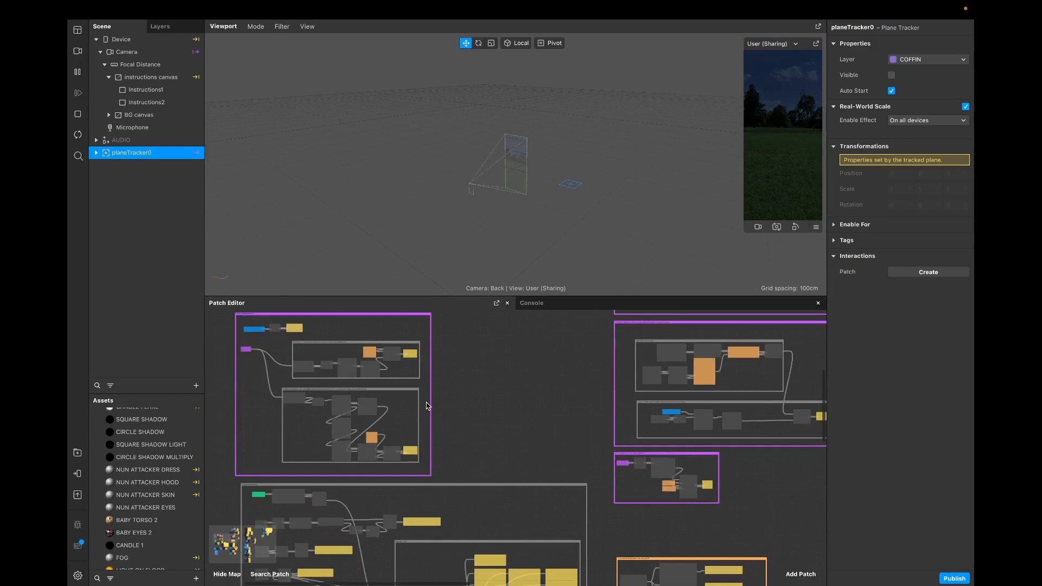
pyautogui.keyDown('ctrl'); pyautogui.scroll(3, 426, 406); pyautogui.keyUp('ctrl')
pyautogui.hscroll(-4, 426, 406)
pyautogui.scroll(2, 426, 406)
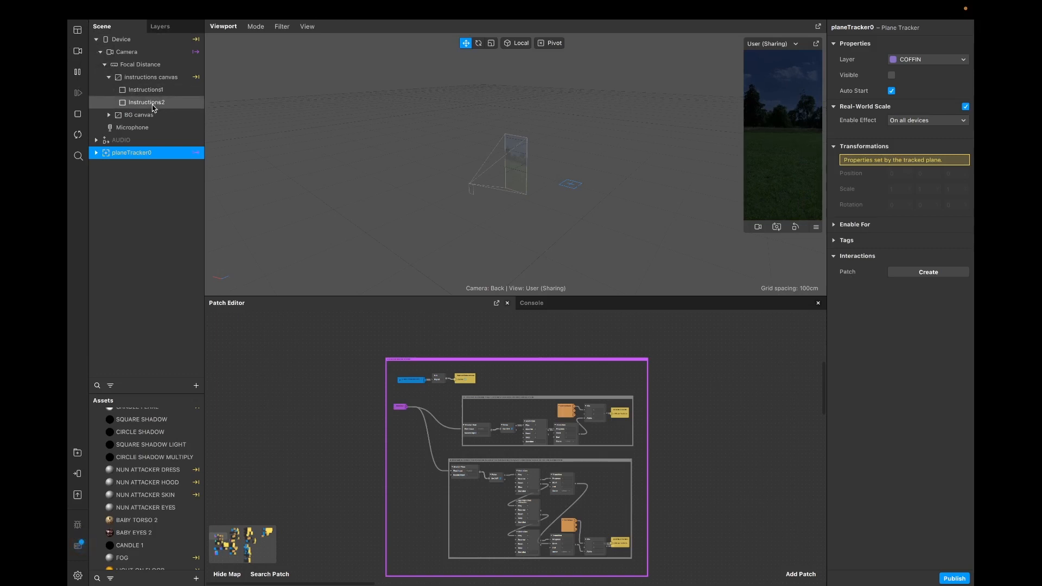
# Step: Inspect the BG canvas, its BG rectangle and the COLOR material assigned to that rectangle
pyautogui.click(131, 115)
pyautogui.click(110, 115)
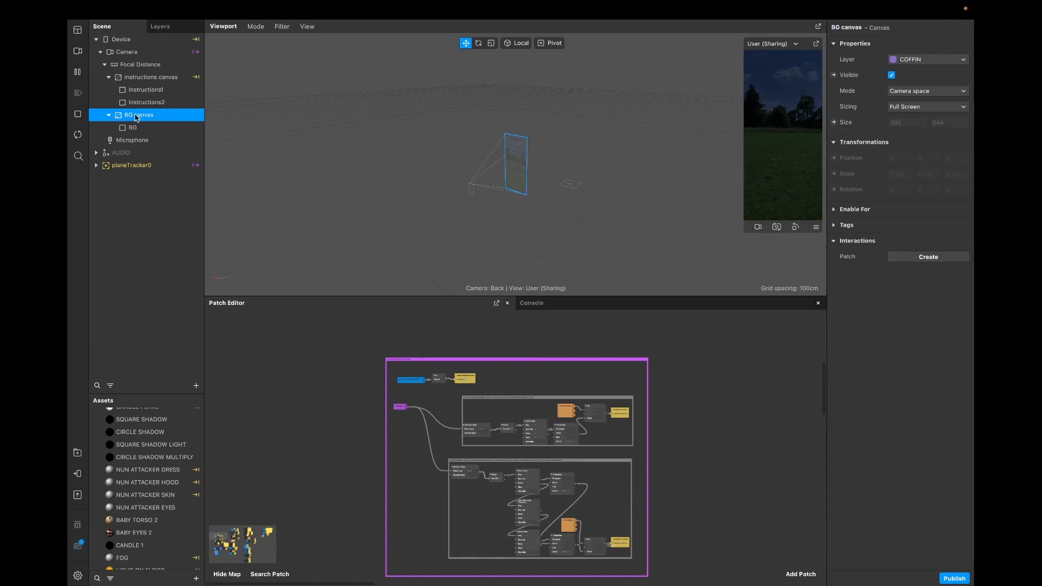
pyautogui.click(167, 131)
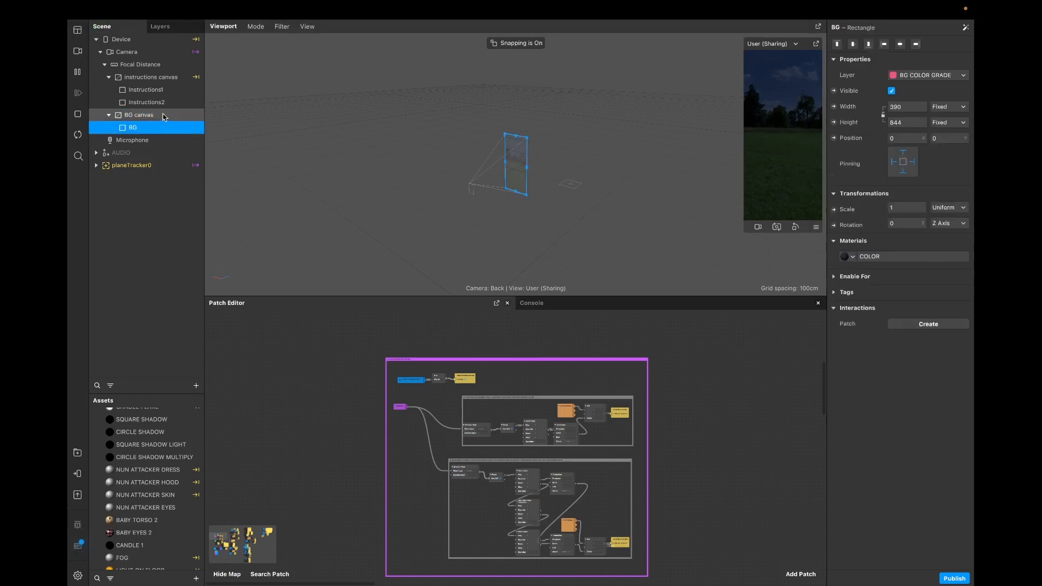
pyautogui.click(165, 116)
pyautogui.click(157, 130)
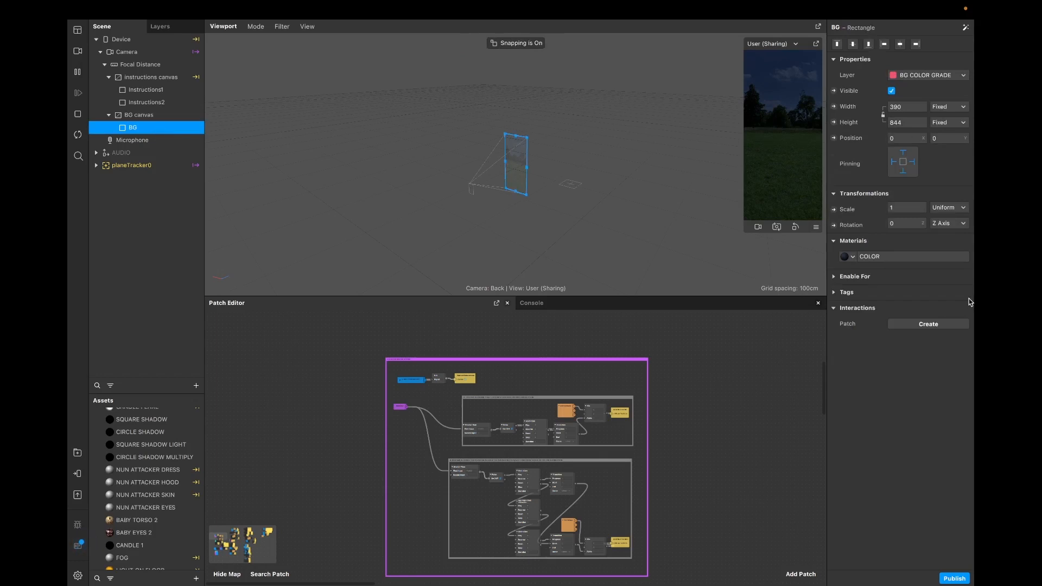
pyautogui.click(920, 258)
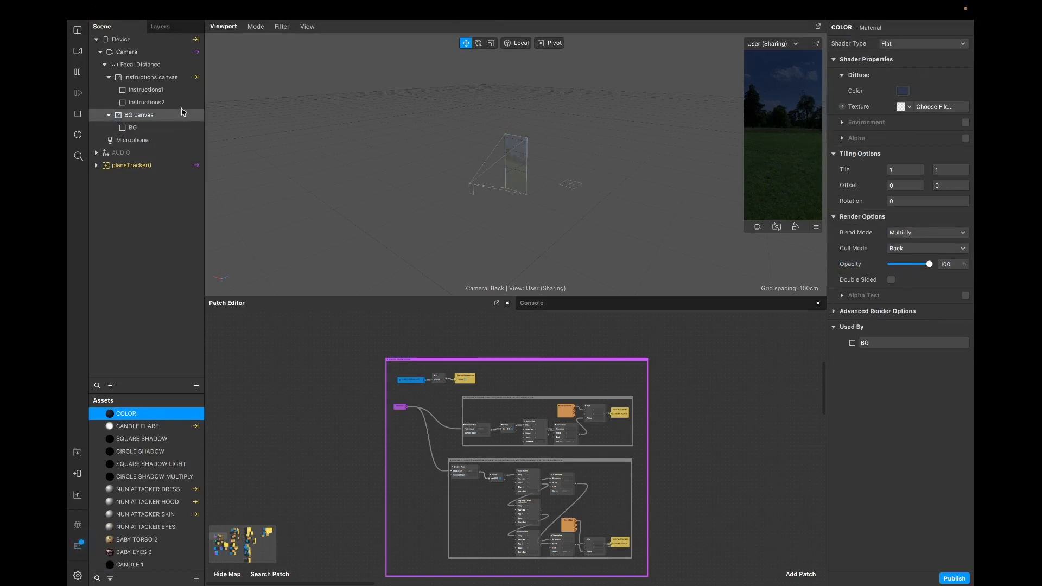
# Step: Restart the preview to watch the instructions canvas, and inspect the Instructions1 and Instructions2 rectangles and the INSTRUCTIONS material
pyautogui.click(161, 80)
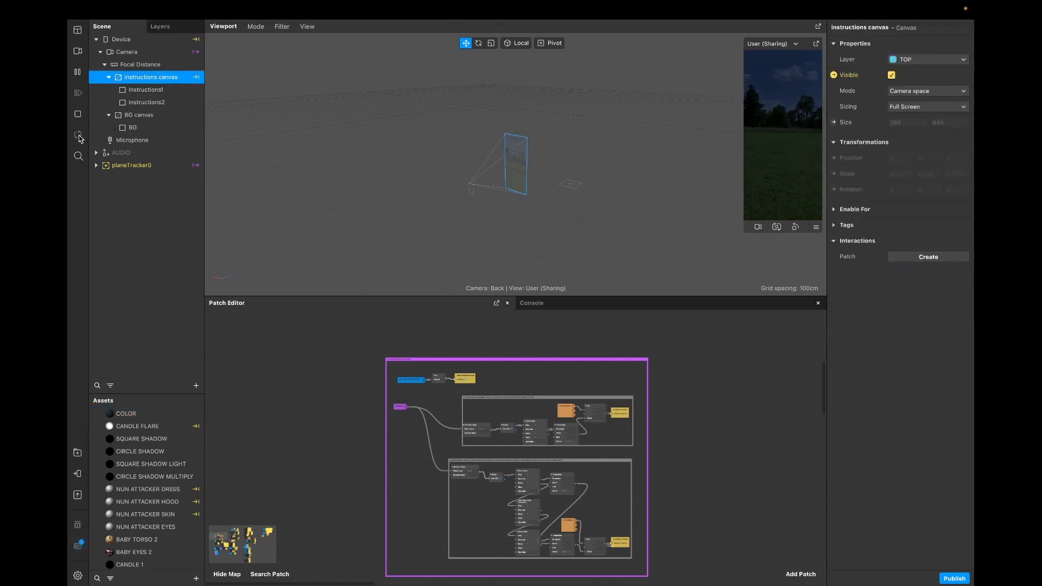
pyautogui.click(78, 135)
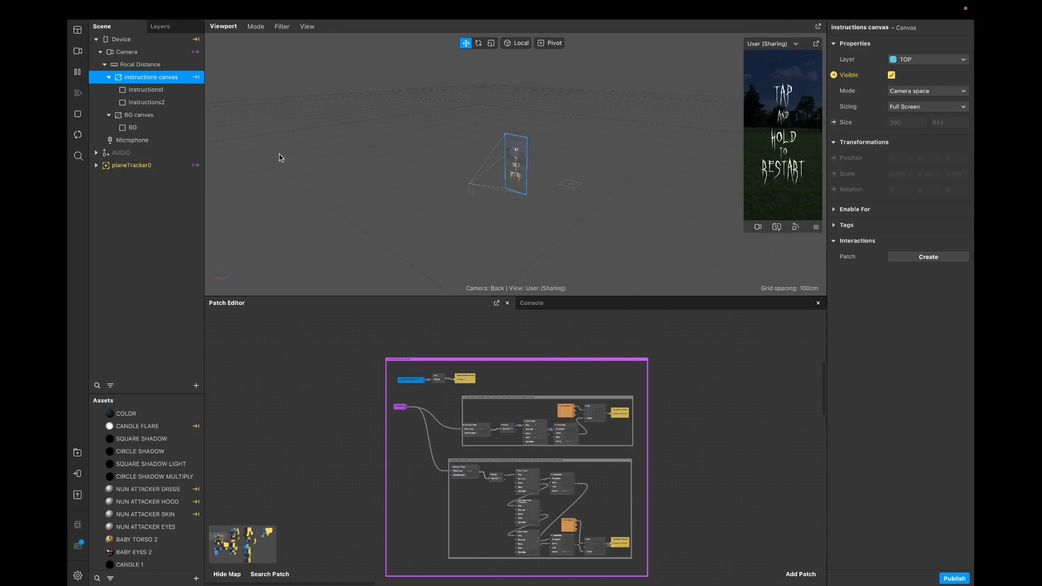
pyautogui.click(164, 103)
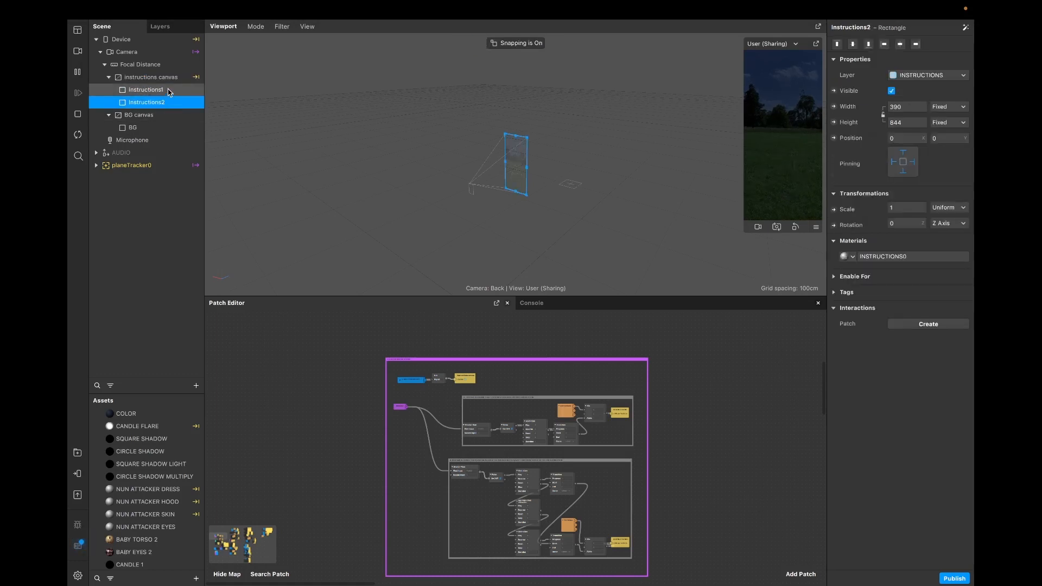
pyautogui.press('Up')
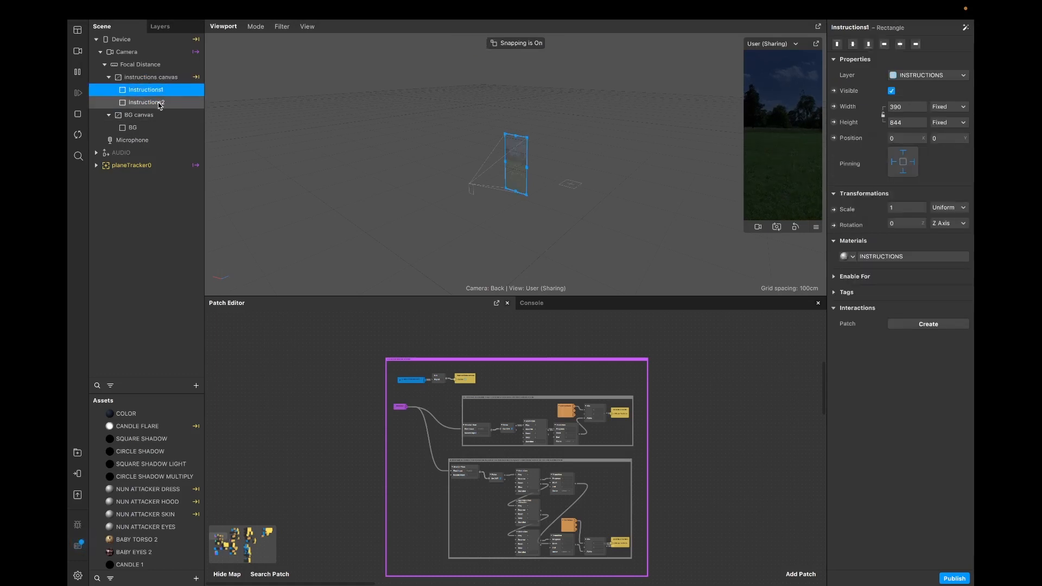
pyautogui.click(916, 258)
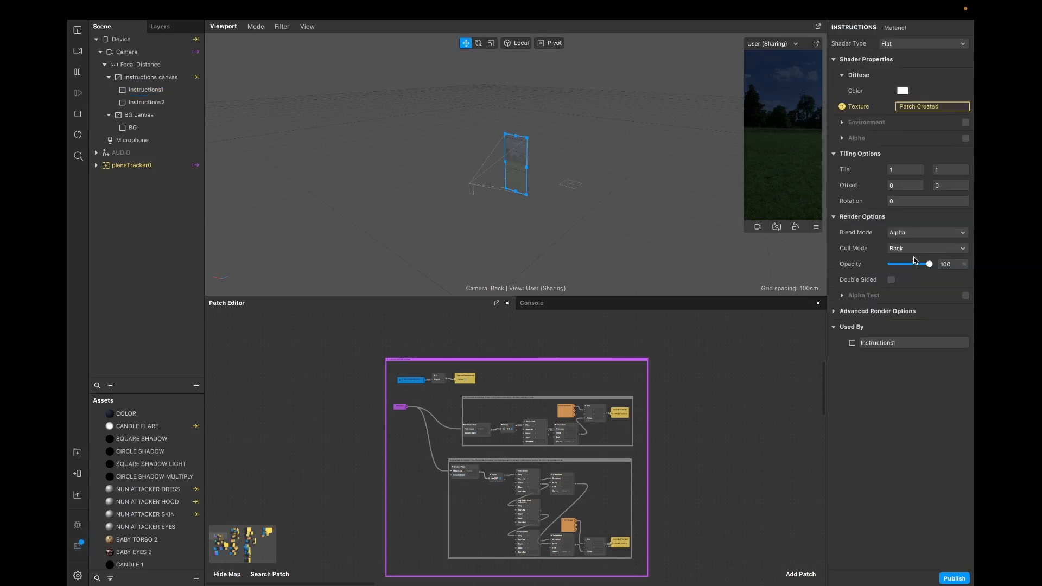
pyautogui.click(160, 103)
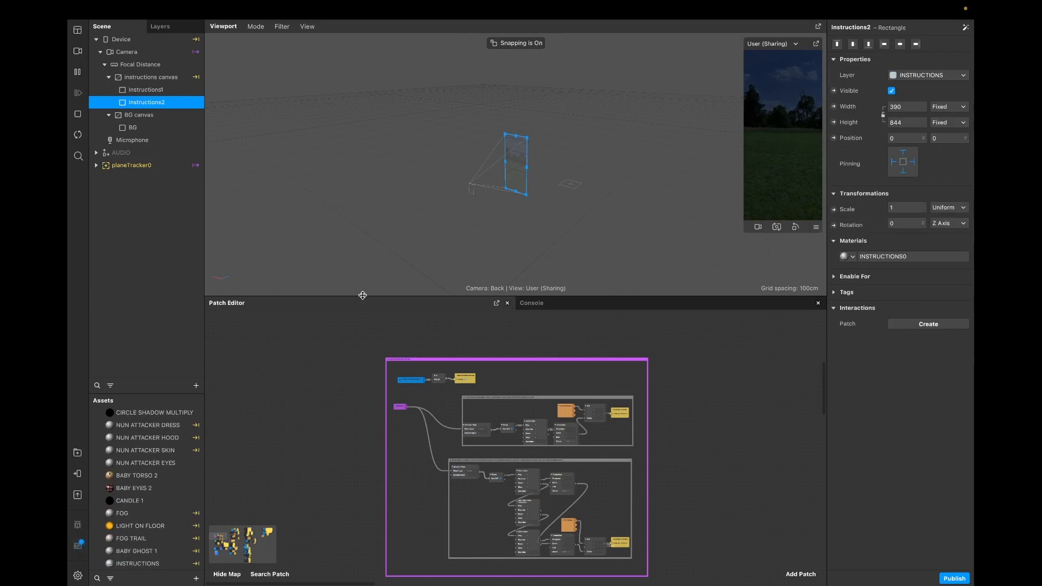
# Step: Enlarge the patch editor, examine the patches timing both instructions, and extend the first instruction's comment frame slightly to the left
pyautogui.moveTo(363, 295); pyautogui.dragTo(361, 201)
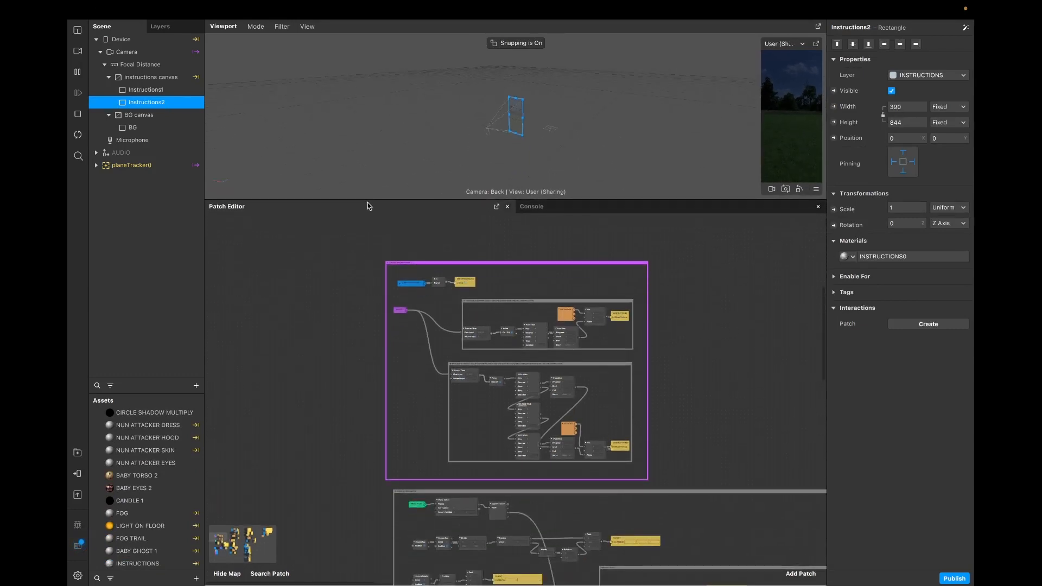
pyautogui.scroll(5, 541, 328)
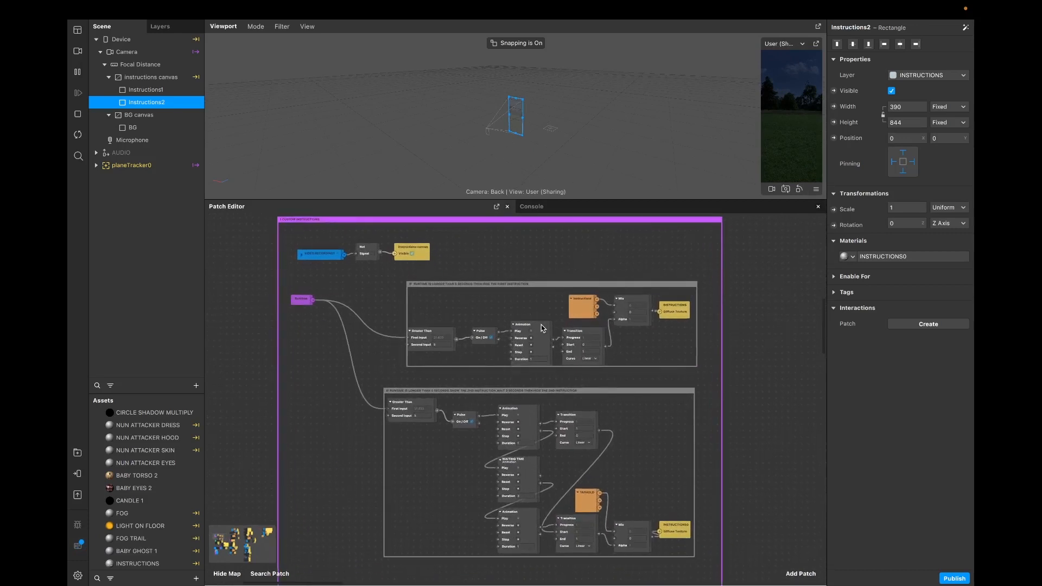
pyautogui.scroll(-1, 542, 328)
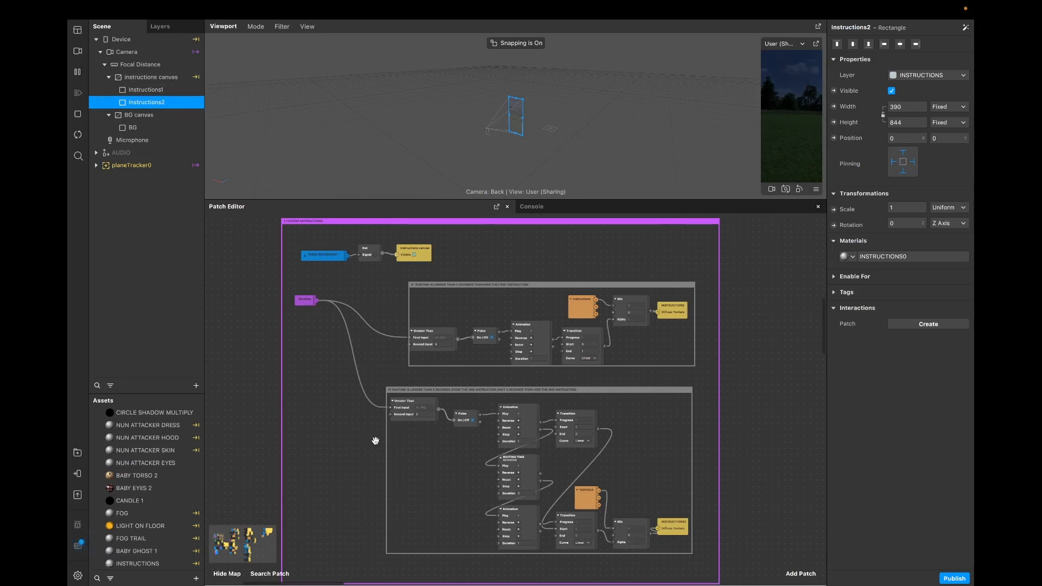
pyautogui.scroll(-2, 356, 443)
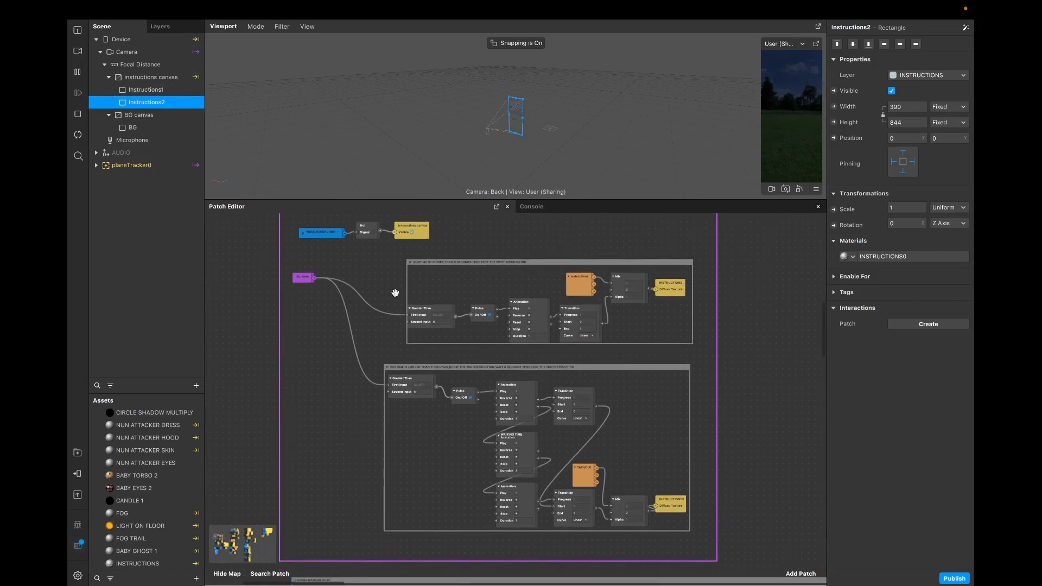
pyautogui.moveTo(406, 278); pyautogui.dragTo(394, 277)
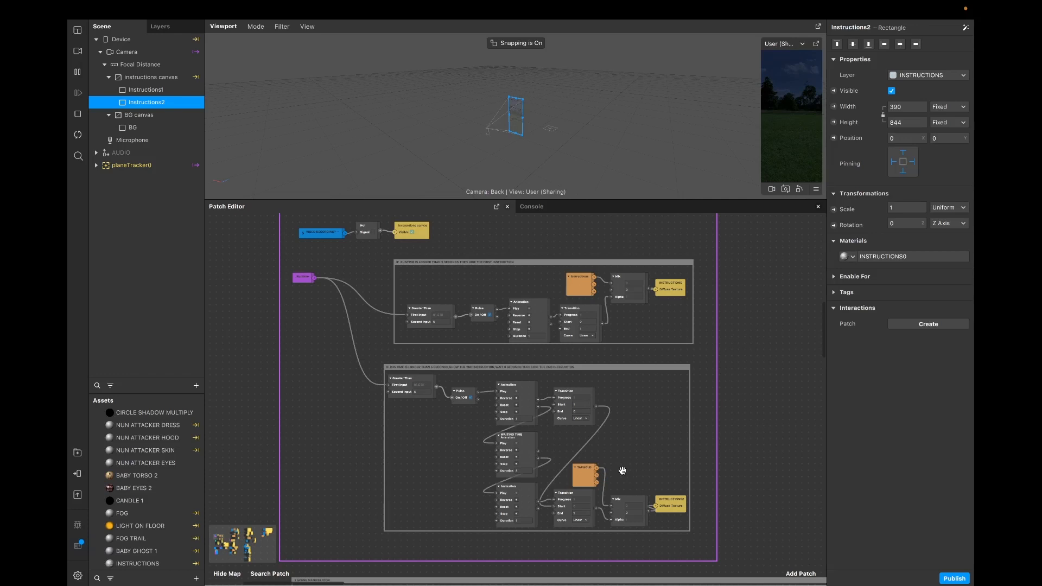
pyautogui.scroll(-3, 623, 471)
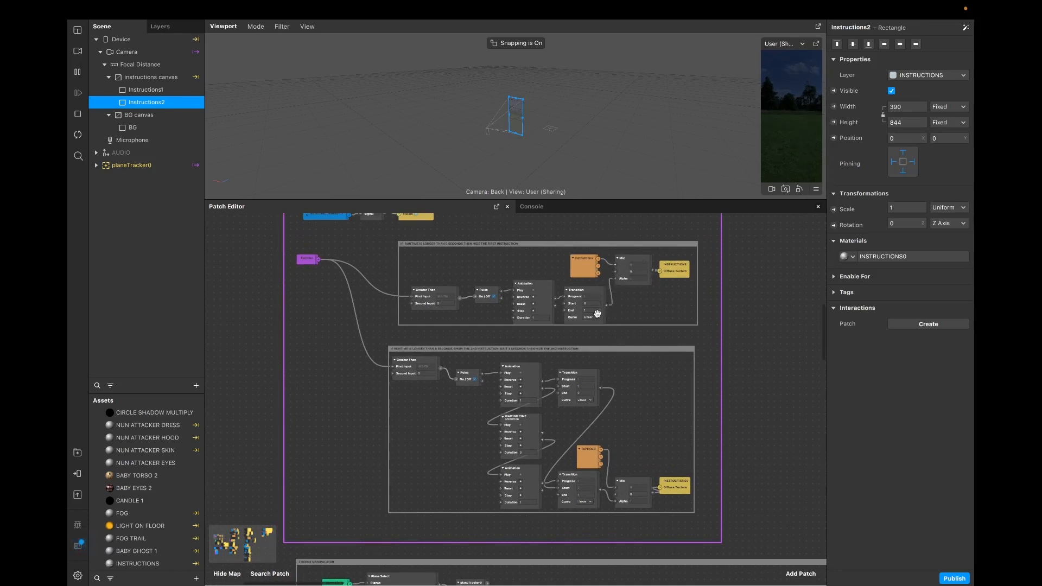
pyautogui.scroll(2, 613, 413)
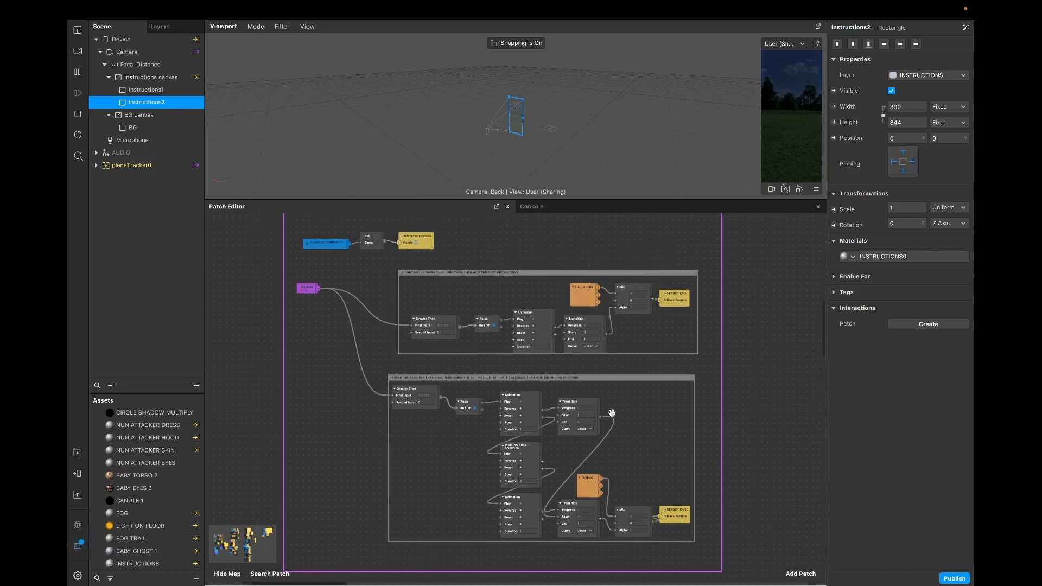
pyautogui.scroll(-1, 613, 414)
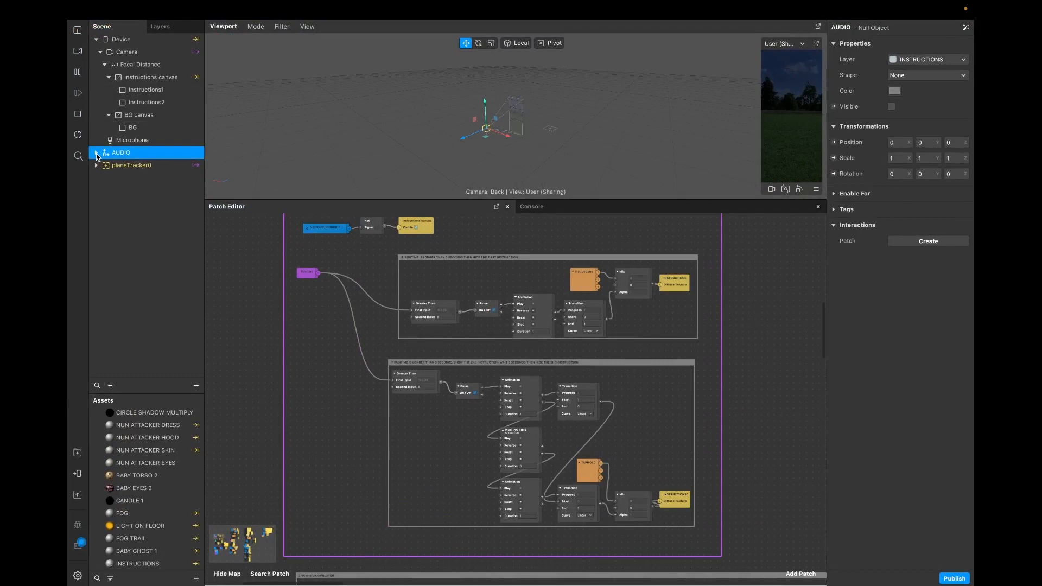
# Step: Expand the AUDIO null object and look through its speakers, the project's audio files and the playback controllers
pyautogui.click(96, 153)
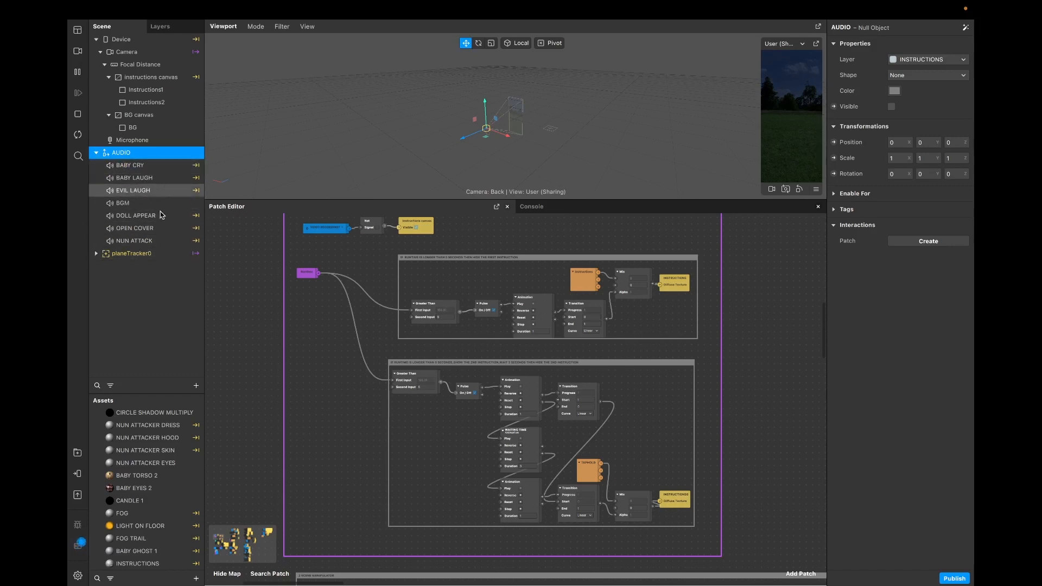
pyautogui.moveTo(145, 395); pyautogui.dragTo(146, 277)
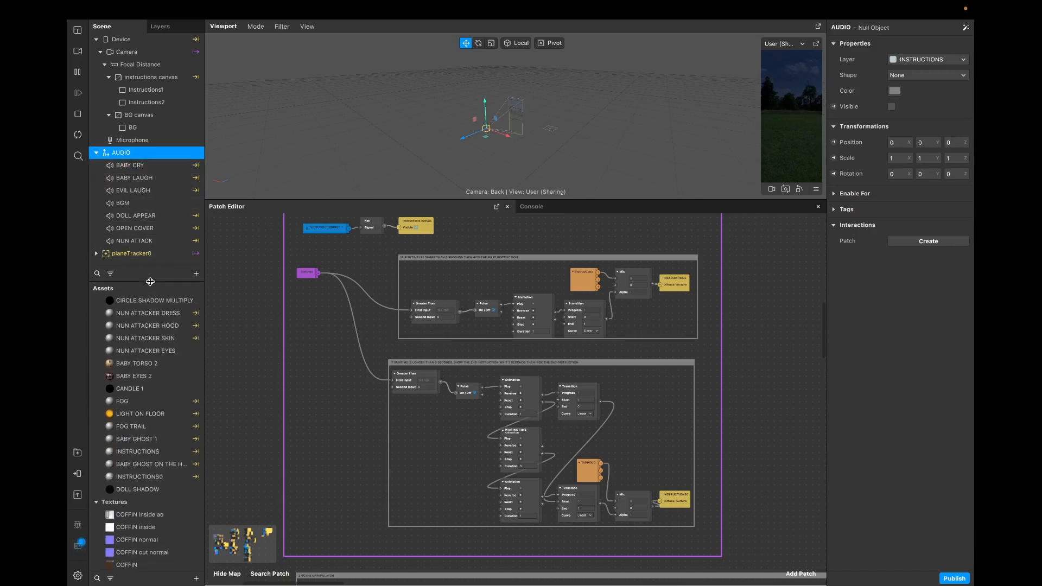
pyautogui.scroll(-4, 166, 468)
pyautogui.scroll(-10, 166, 469)
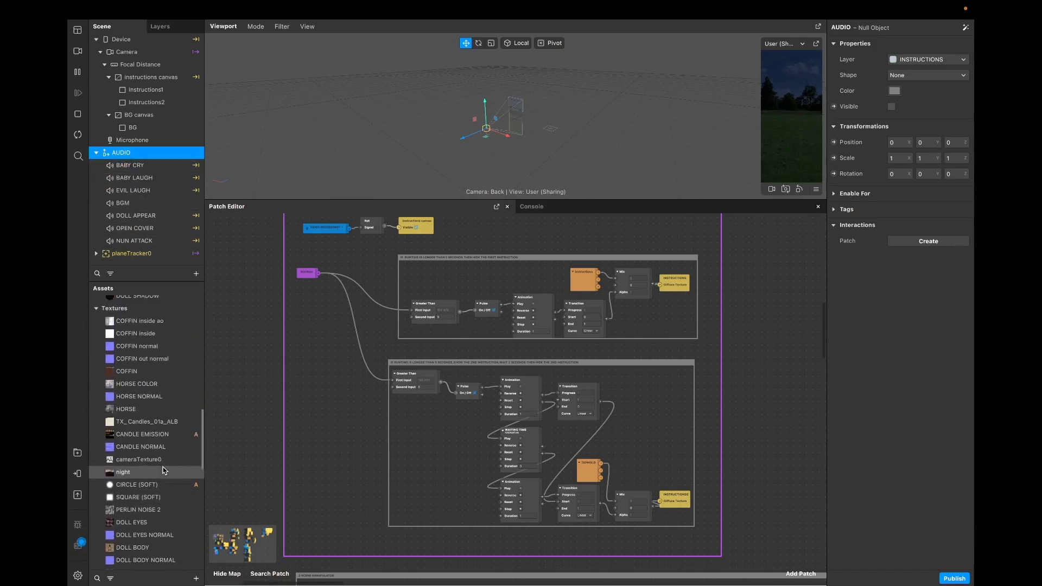
pyautogui.scroll(-1, 165, 470)
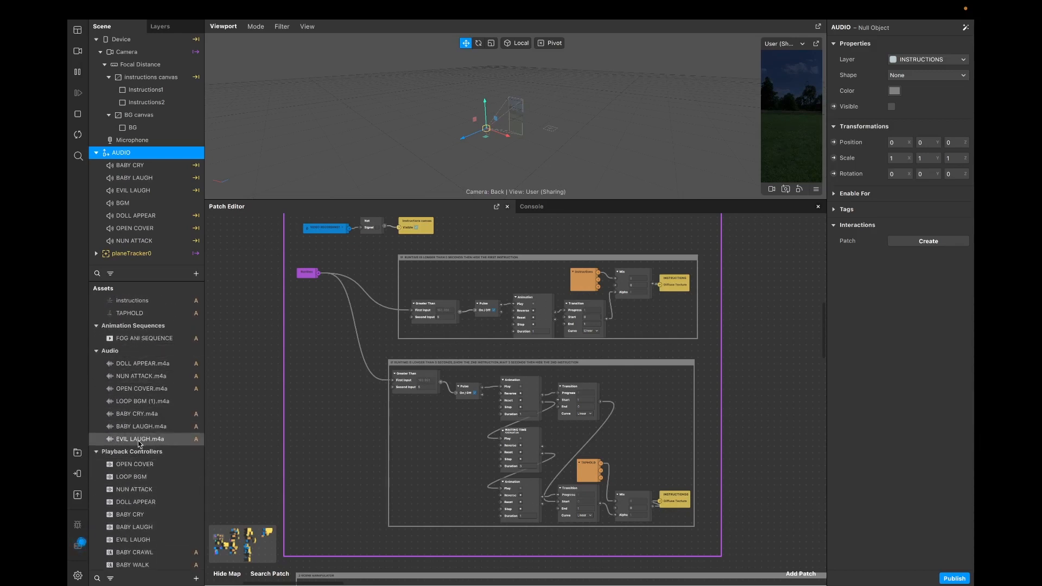
pyautogui.scroll(-3, 136, 446)
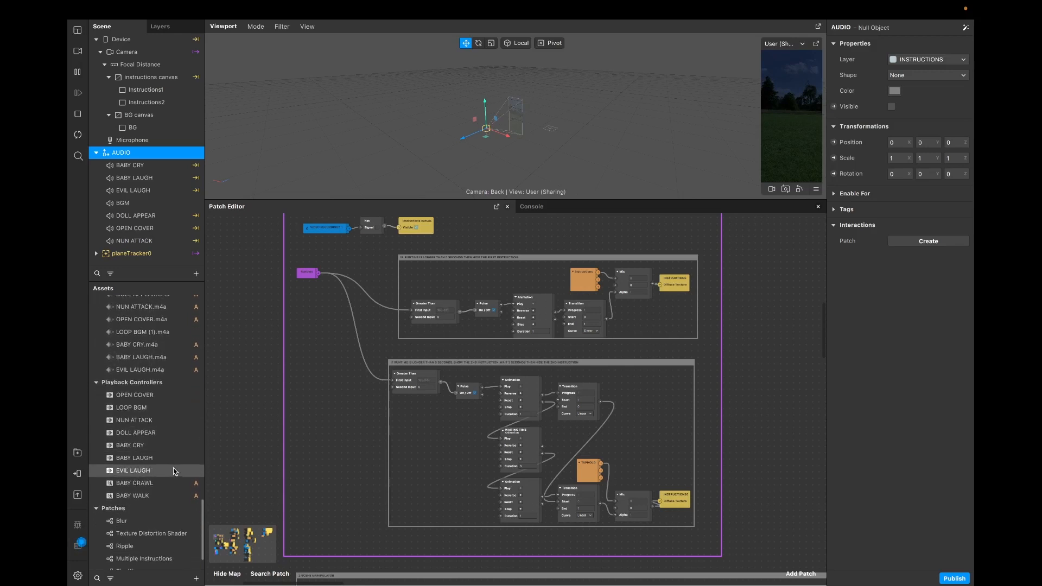
# Step: Review the asset creation options and inspect the OPEN COVER playback controller with its audio file choices
pyautogui.click(196, 578)
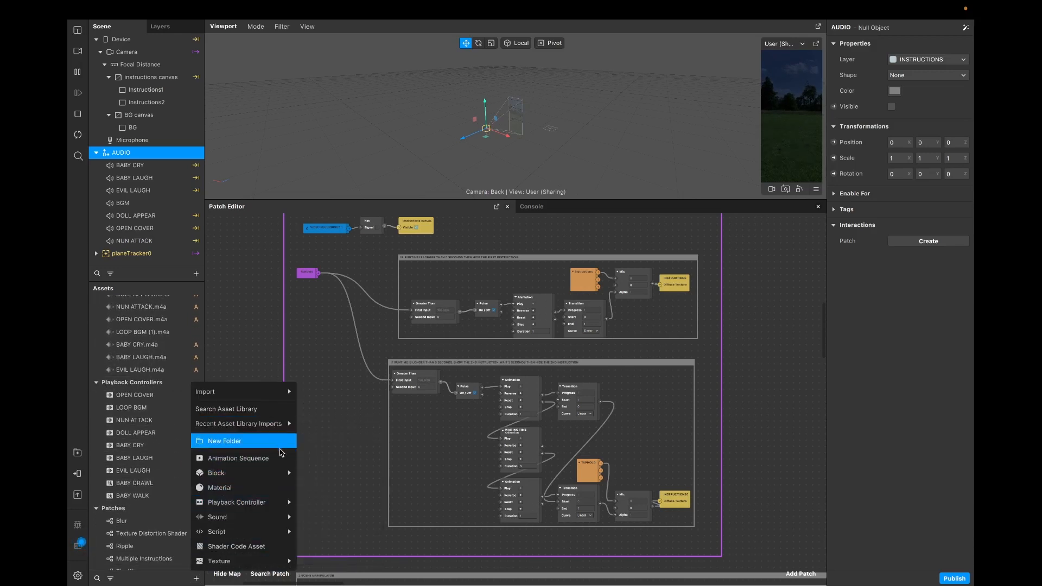
pyautogui.moveTo(243, 503)
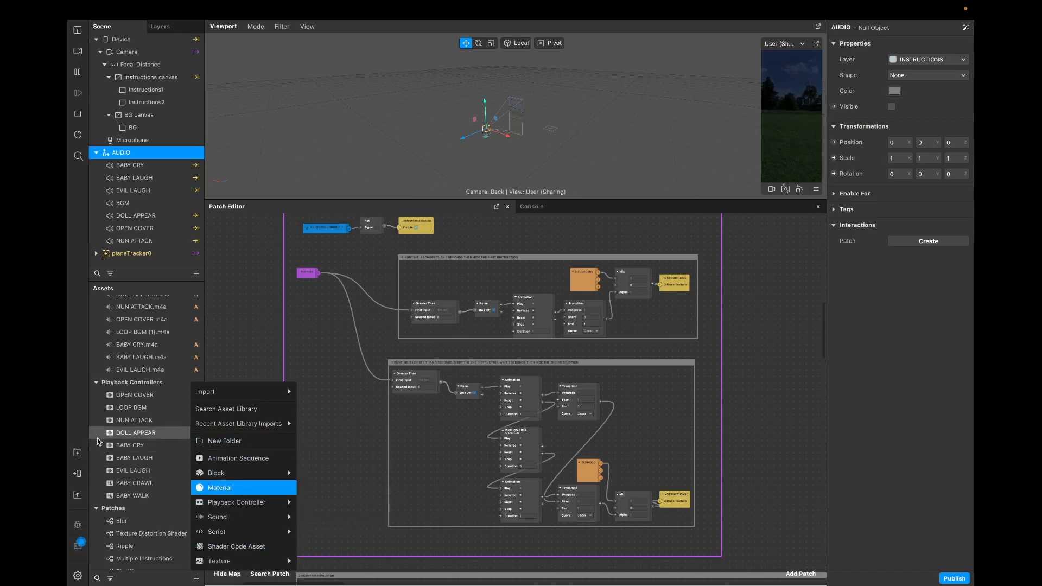
pyautogui.click(134, 394)
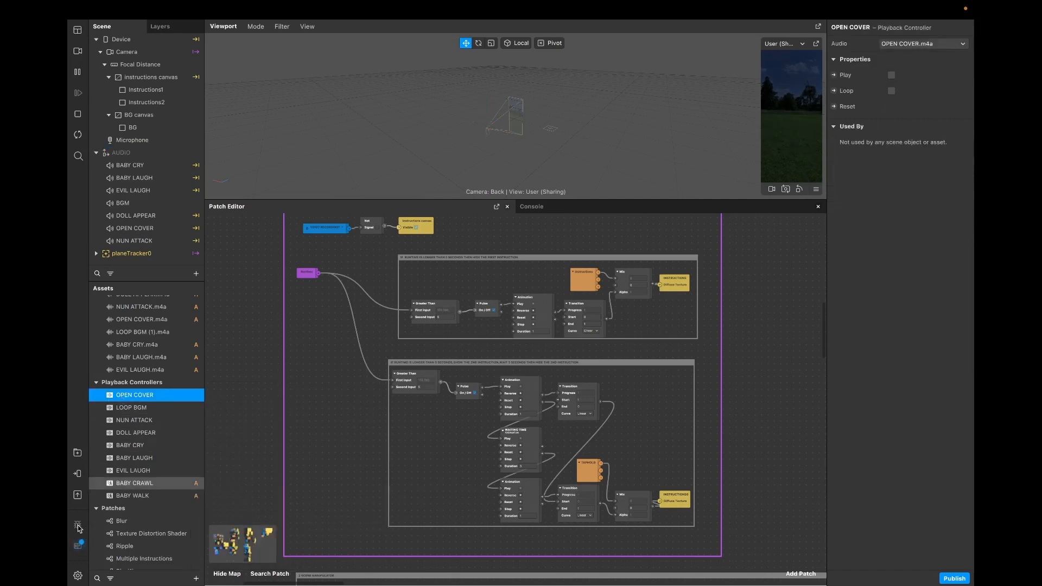
pyautogui.click(944, 45)
pyautogui.click(937, 69)
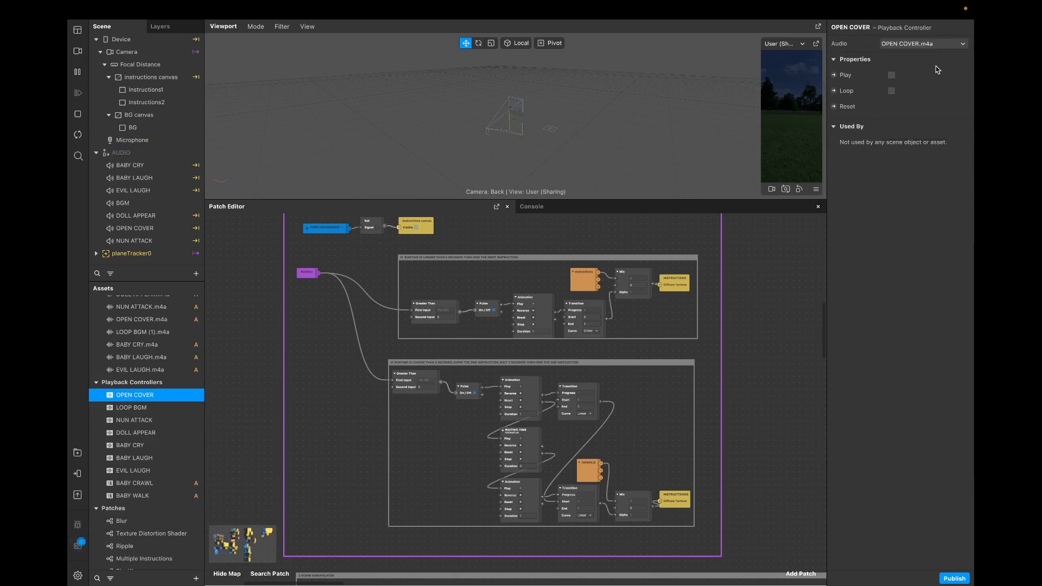
pyautogui.click(124, 154)
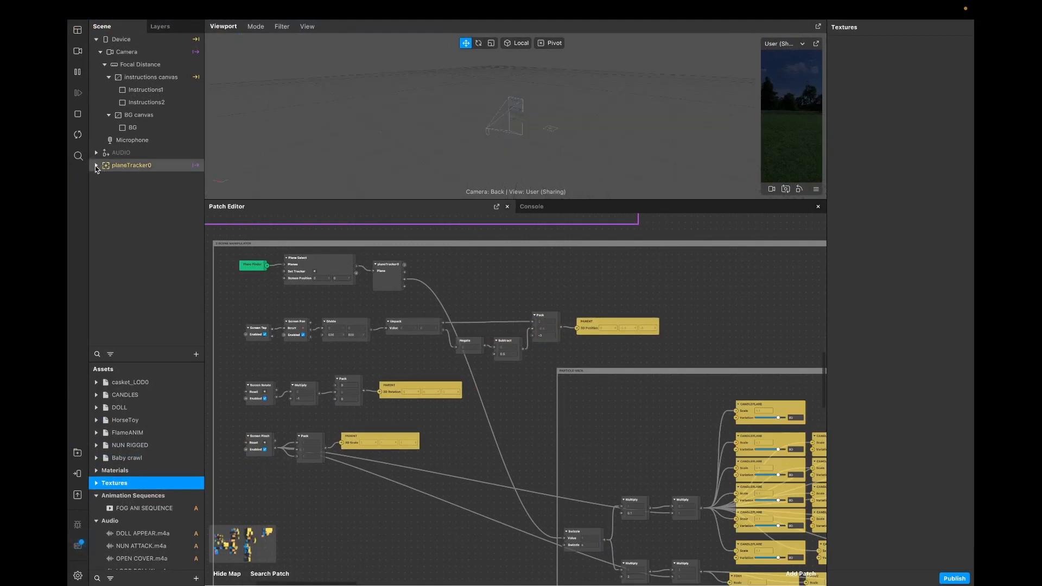
# Step: Expand planeTracker0 to reveal its hierarchy and make the tracker visible
pyautogui.click(96, 166)
pyautogui.click(184, 167)
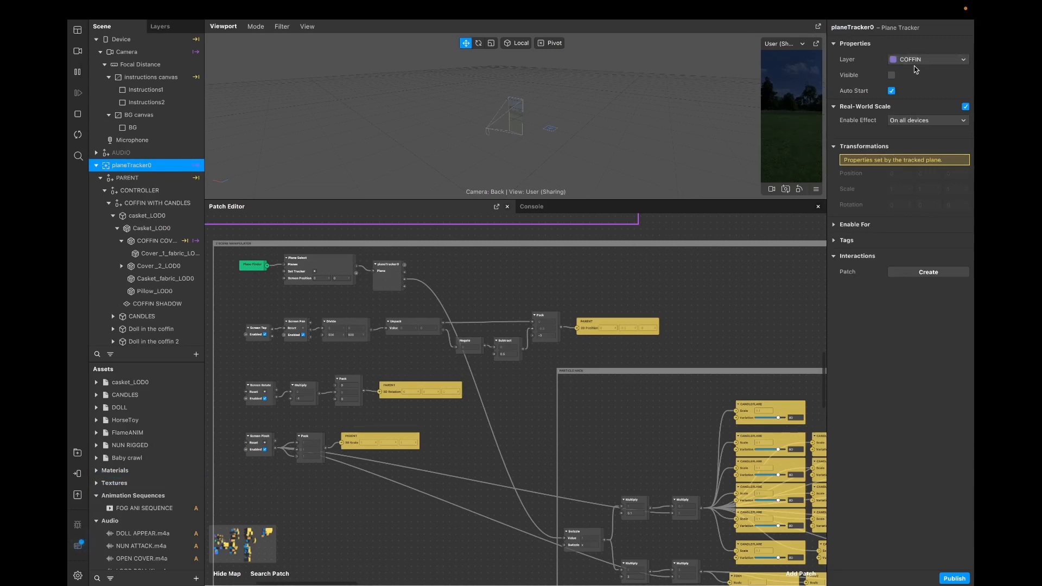
pyautogui.click(892, 76)
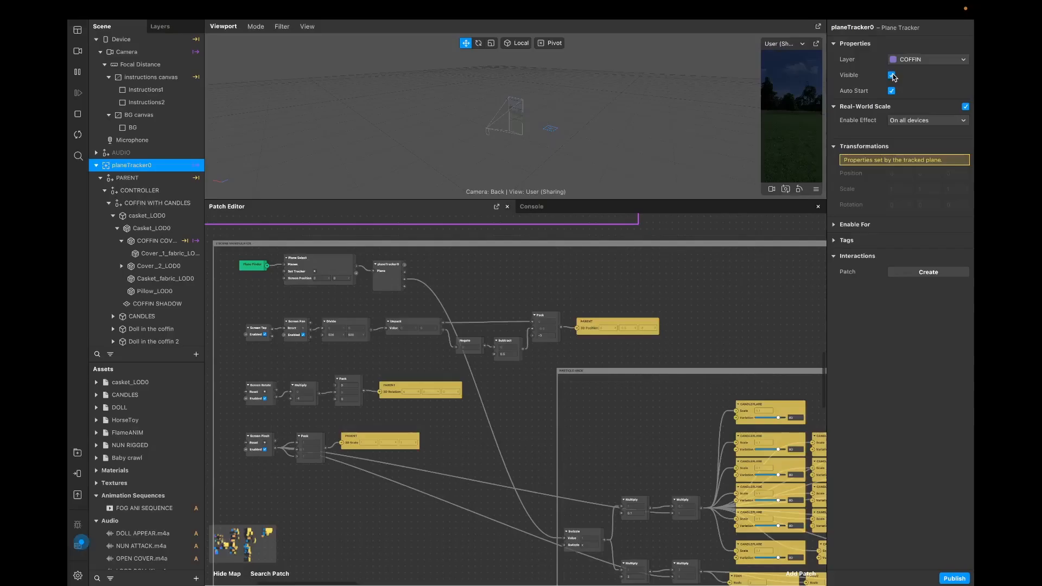
# Step: Hide all of CONTROLLER's direct child objects, from COFFIN WITH CANDLES through BABY GHOST
pyautogui.click(109, 203)
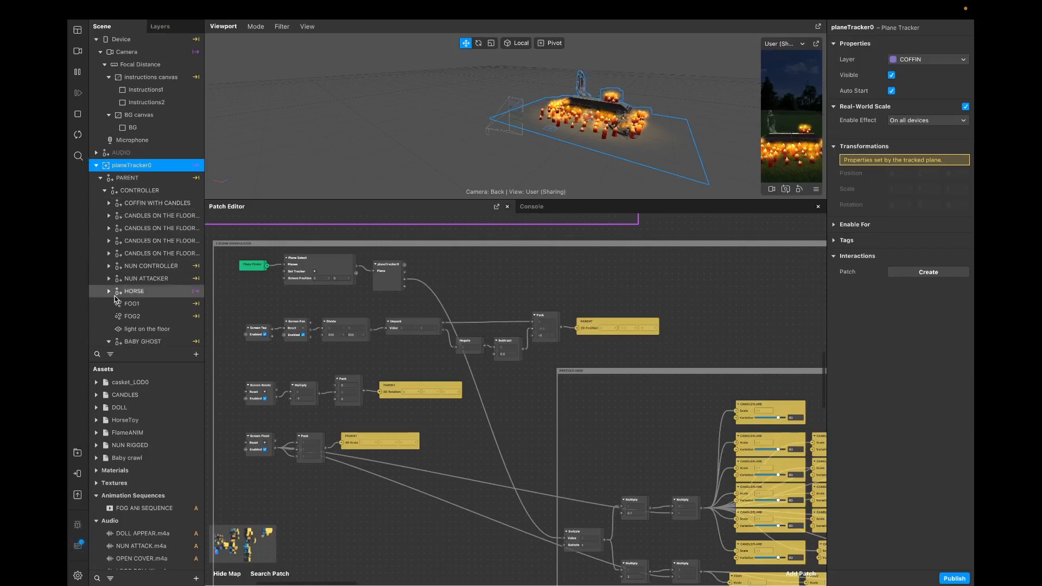
pyautogui.scroll(-2, 118, 299)
pyautogui.click(131, 314)
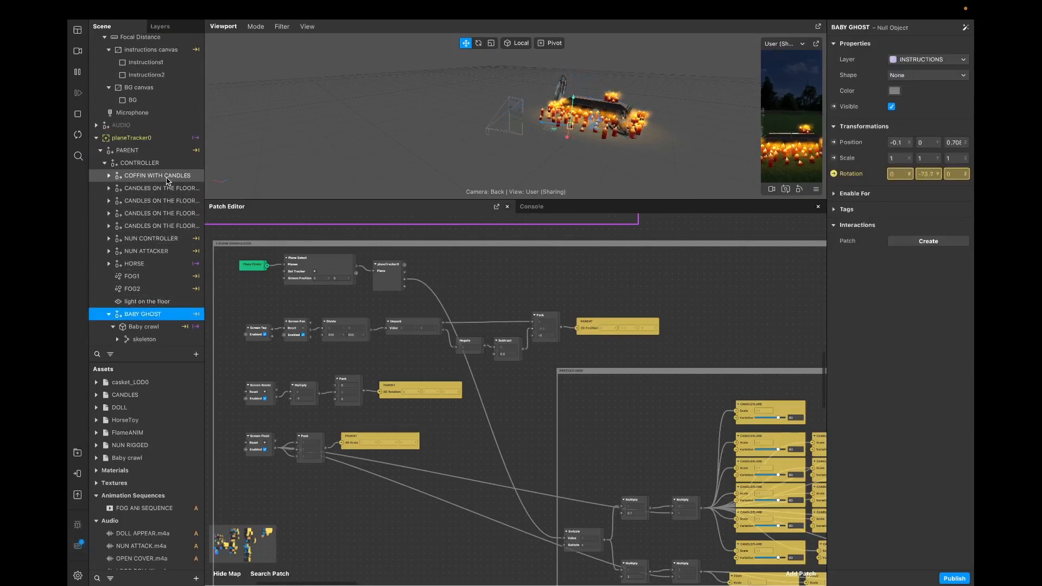
pyautogui.keyDown('shift'); pyautogui.click(184, 175); pyautogui.keyUp('shift')
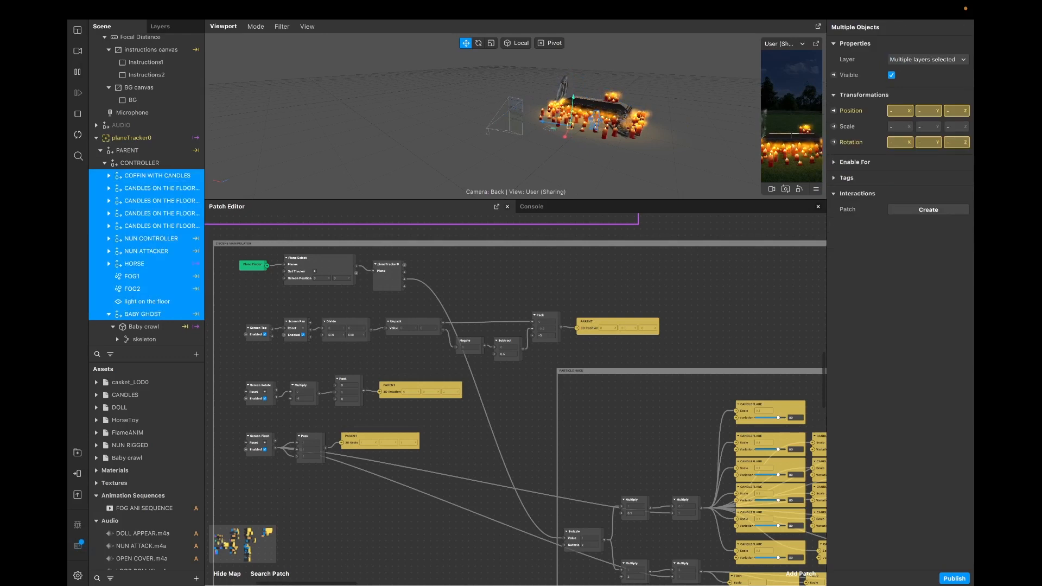
pyautogui.click(891, 76)
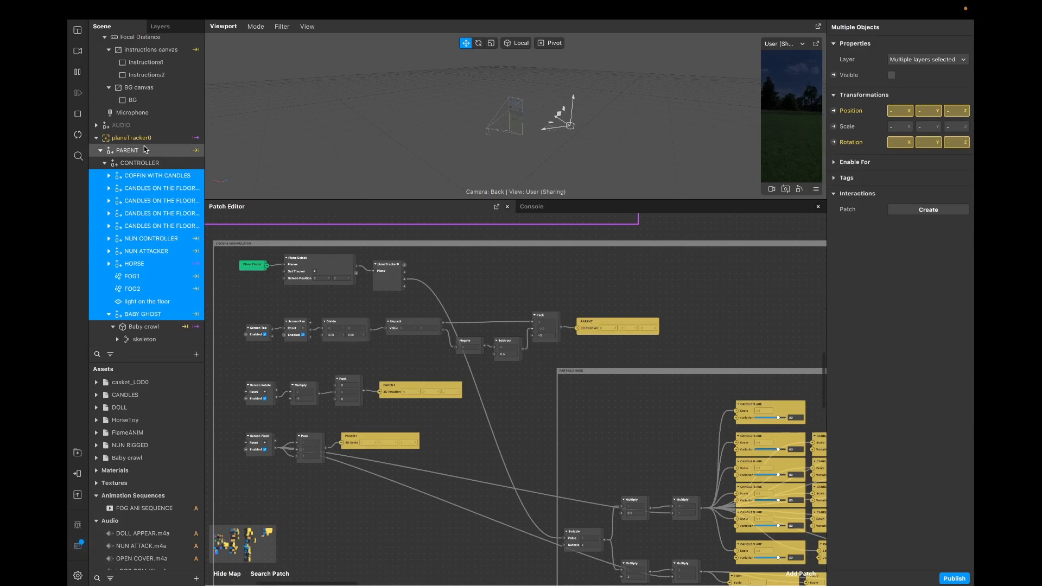
# Step: Inspect the properties and transformations of the PARENT and CONTROLLER null objects
pyautogui.click(133, 151)
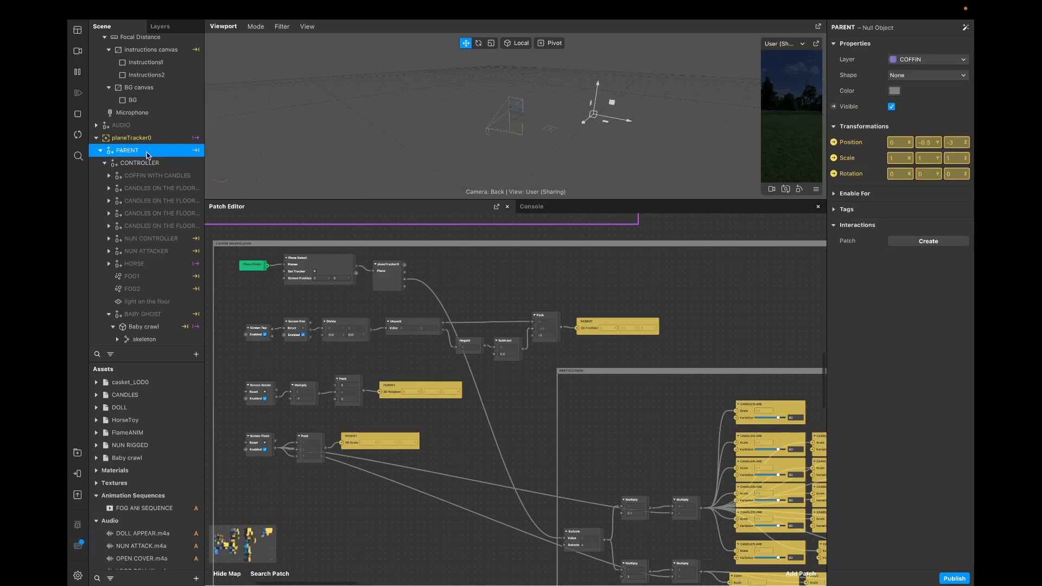
pyautogui.click(137, 164)
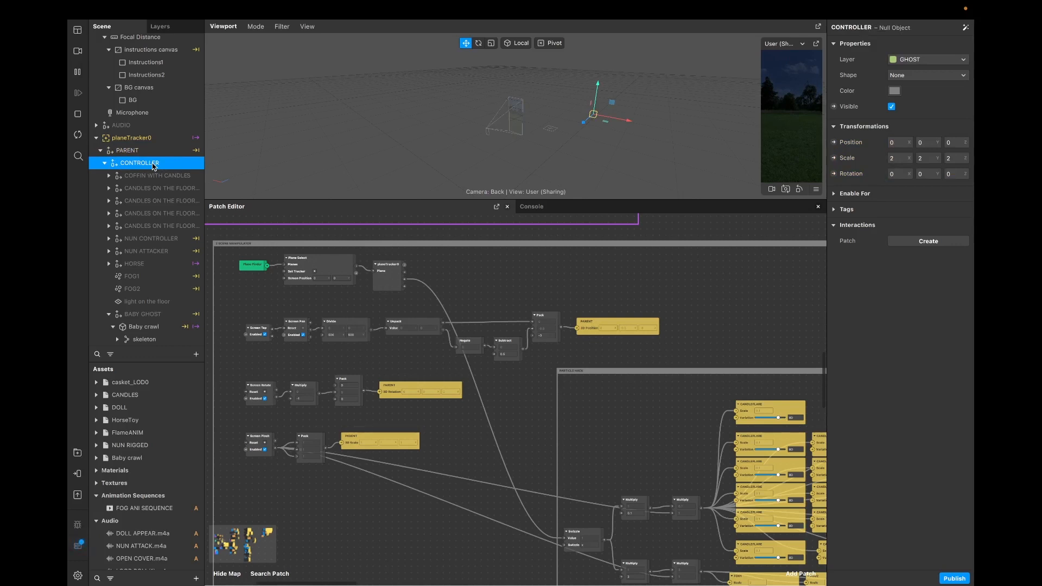
pyautogui.click(152, 151)
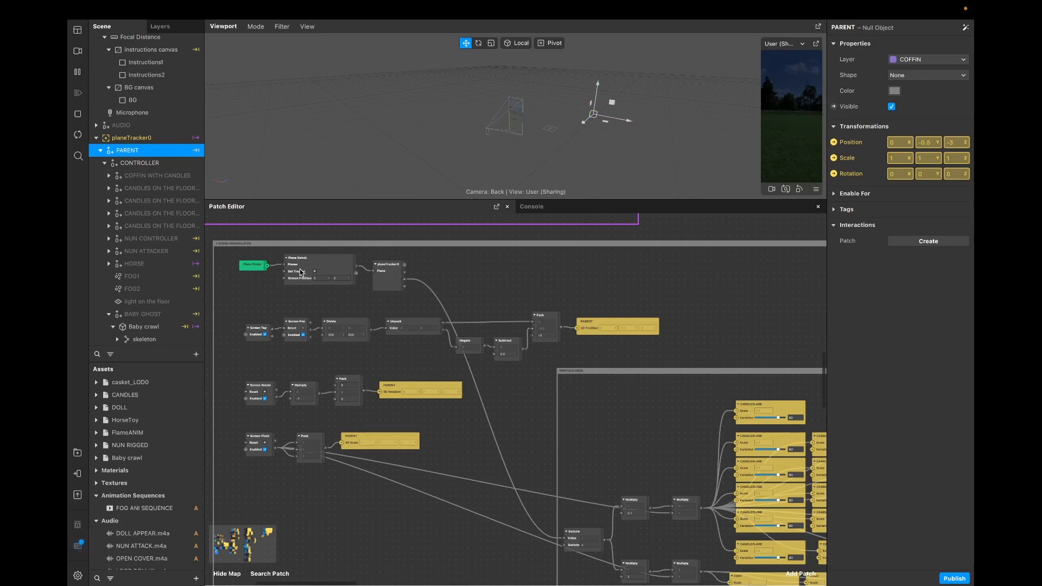
# Step: Enlarge the patch editor, examine the patches driving PARENT's position, rotation and scale, and shift the Screen Tap patch slightly away from Screen Pan
pyautogui.scroll(-3, 302, 272)
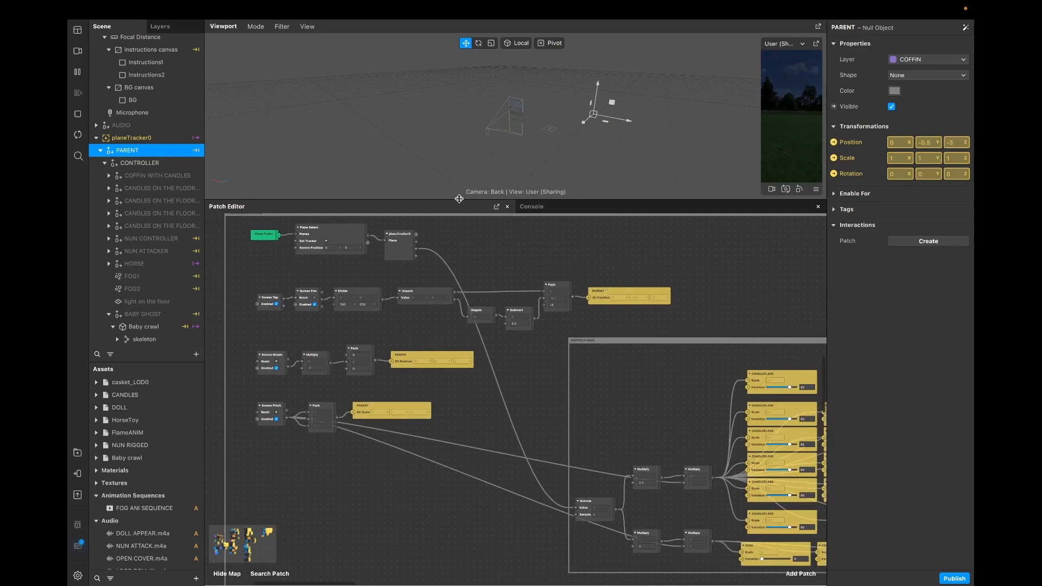
pyautogui.moveTo(459, 198); pyautogui.dragTo(460, 157)
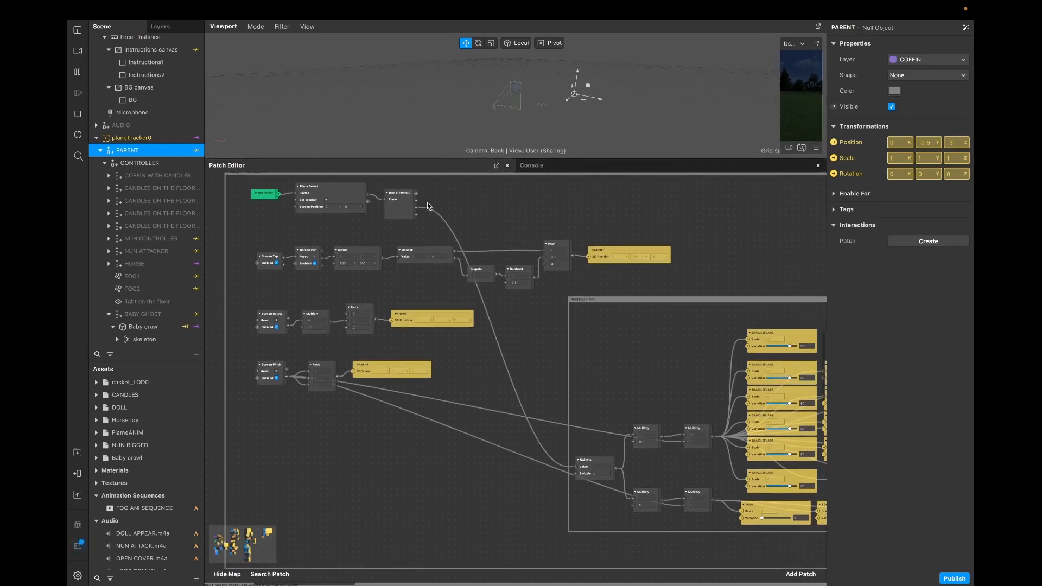
pyautogui.scroll(2, 347, 212)
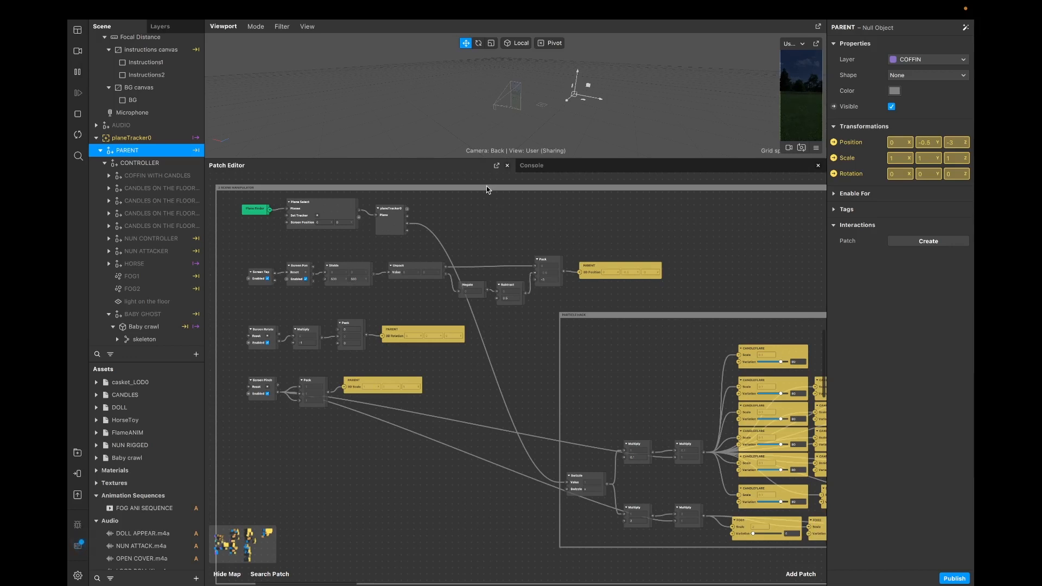
pyautogui.scroll(2, 309, 320)
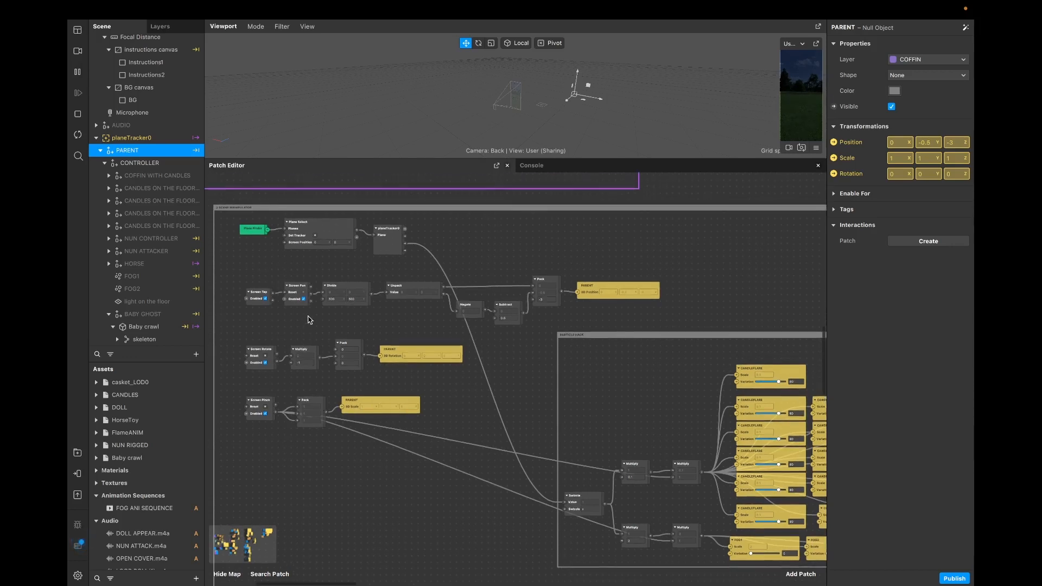
pyautogui.scroll(-3, 323, 314)
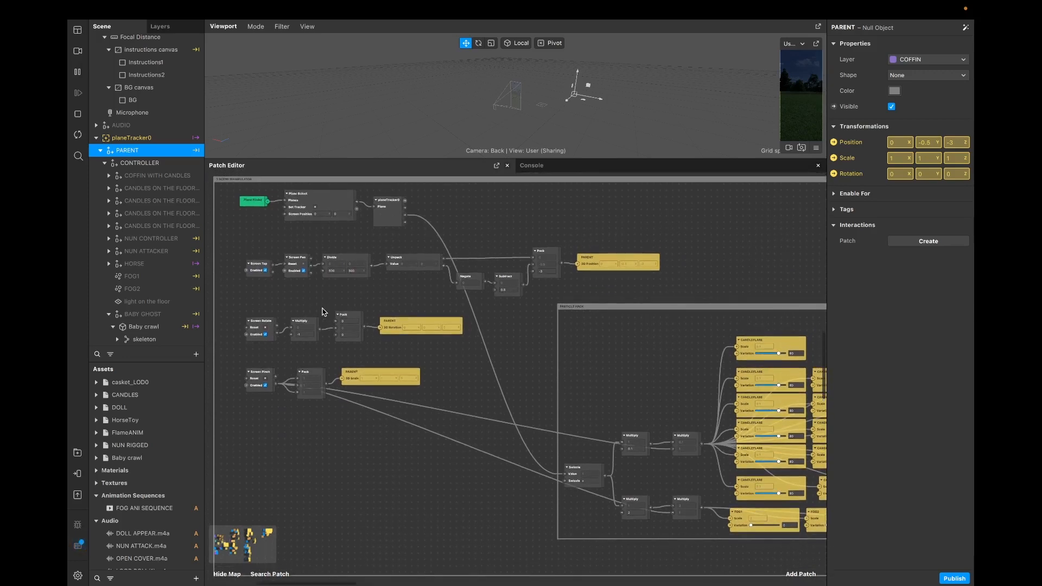
pyautogui.scroll(3, 334, 326)
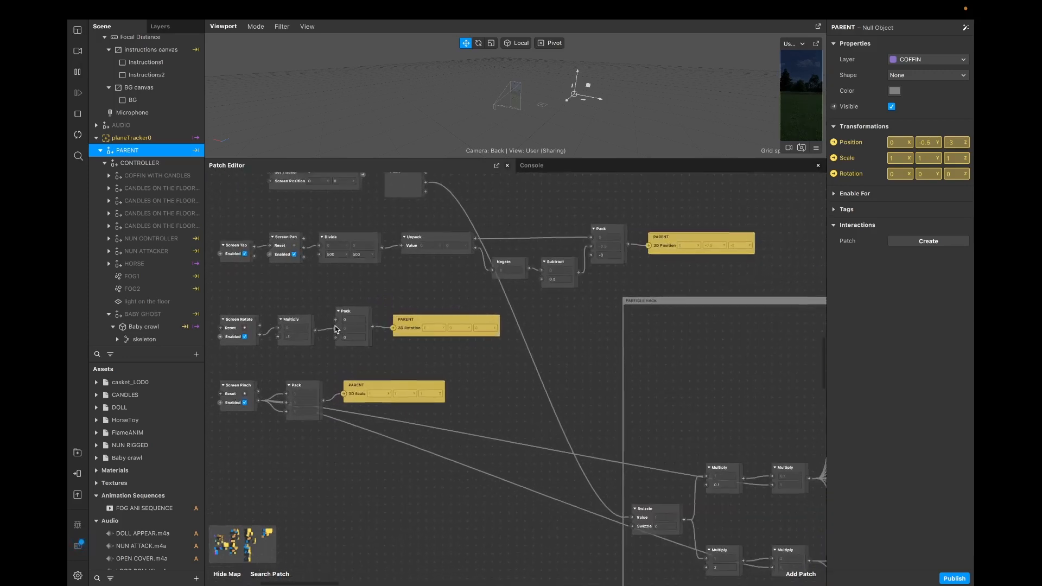
pyautogui.scroll(6, 336, 323)
pyautogui.hscroll(-4, 336, 324)
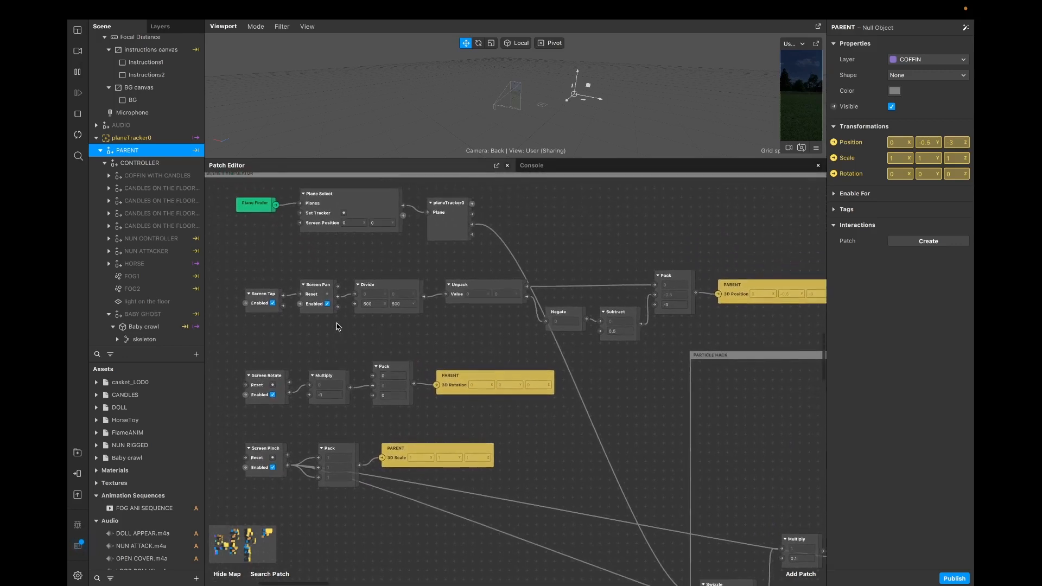
pyautogui.moveTo(266, 298); pyautogui.dragTo(256, 298)
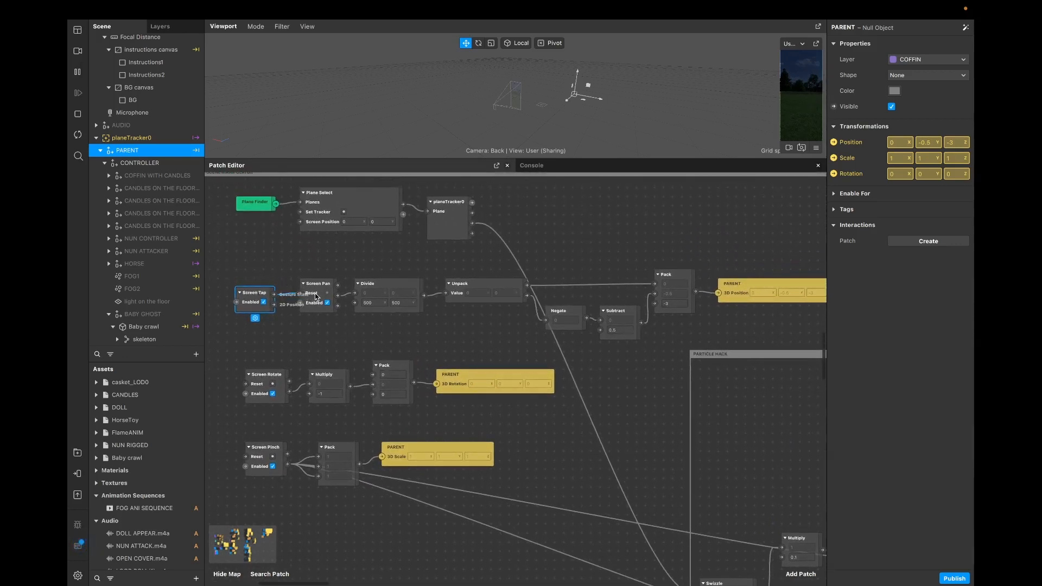
# Step: Shift the Screen Pan patch slightly away from Divide, towards Screen Tap, and review the chain driving PARENT's 3D position
pyautogui.moveTo(323, 295); pyautogui.dragTo(308, 295)
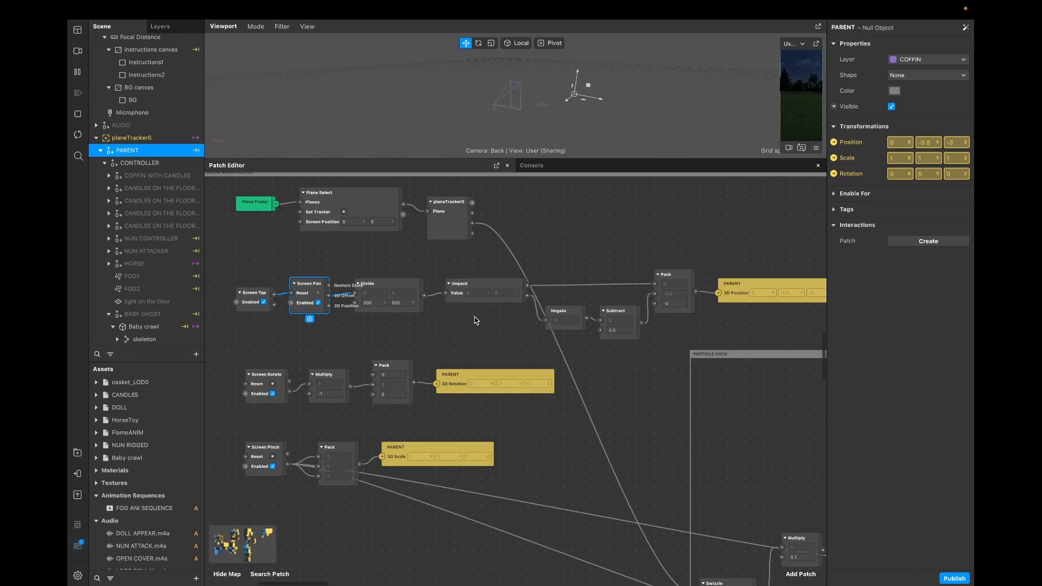
pyautogui.scroll(-3, 512, 380)
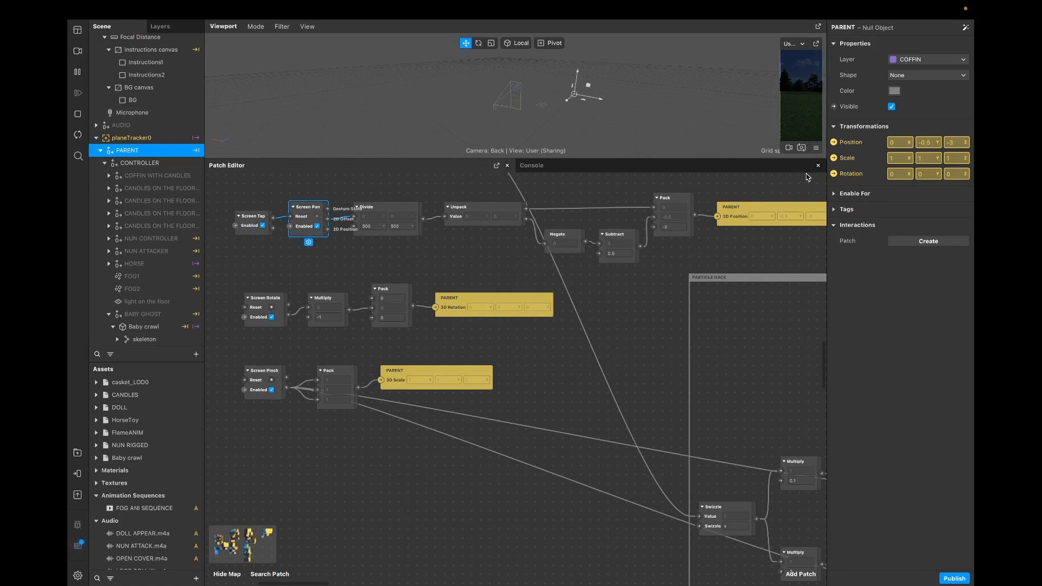
pyautogui.hscroll(5, 753, 244)
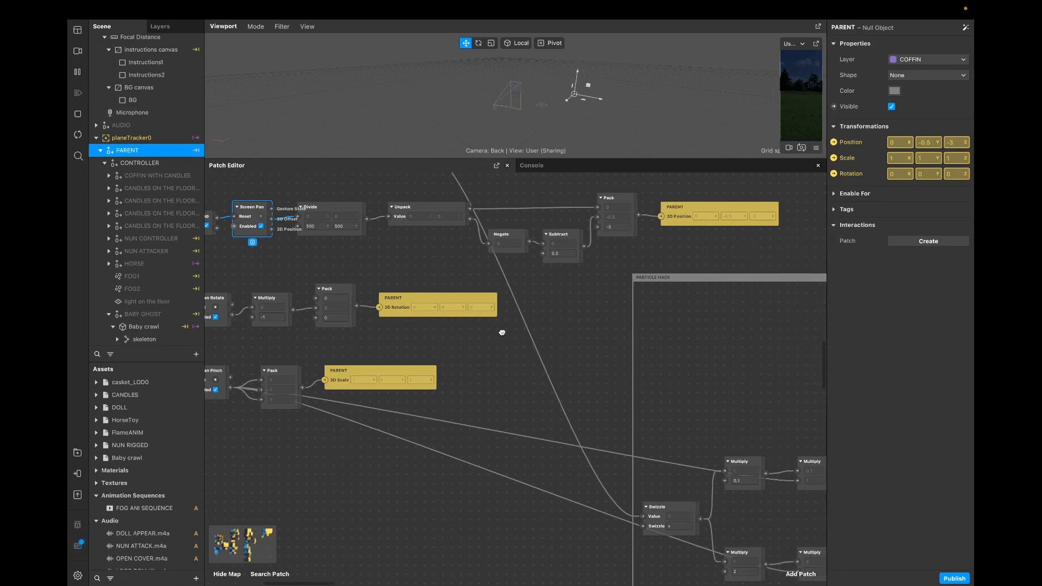
pyautogui.hscroll(-4, 502, 332)
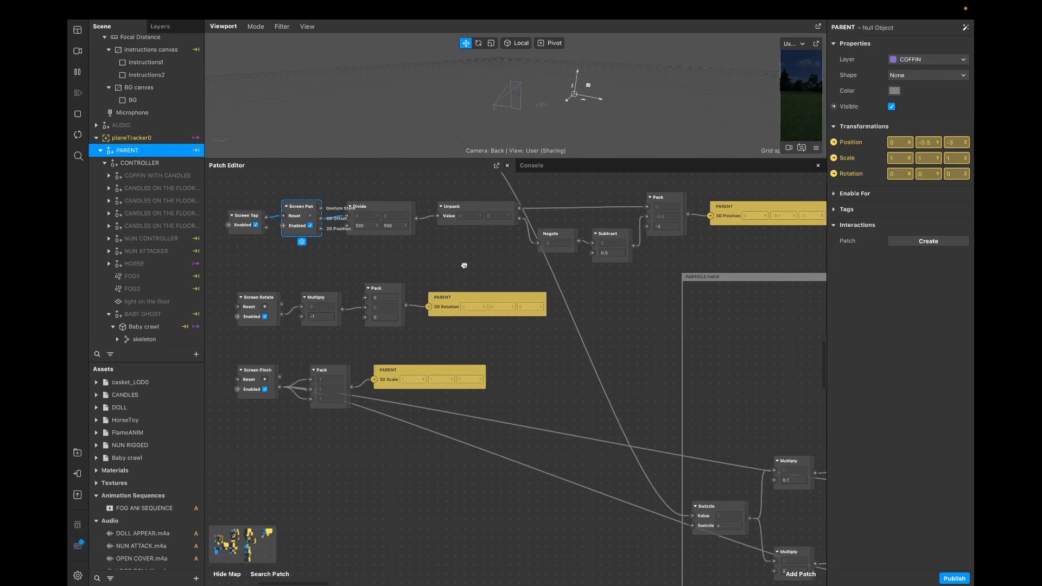
# Step: Select the Screen Pinch patch and trace its connections to PARENT's 3D scale and the particle hack patches within the scene manipulator group
pyautogui.click(256, 369)
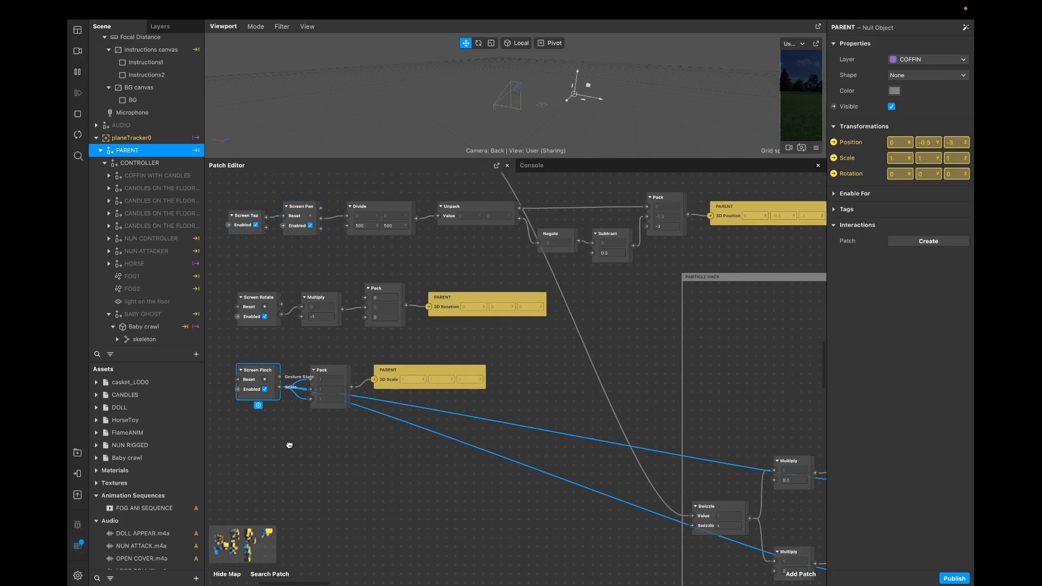
pyautogui.scroll(3, 286, 432)
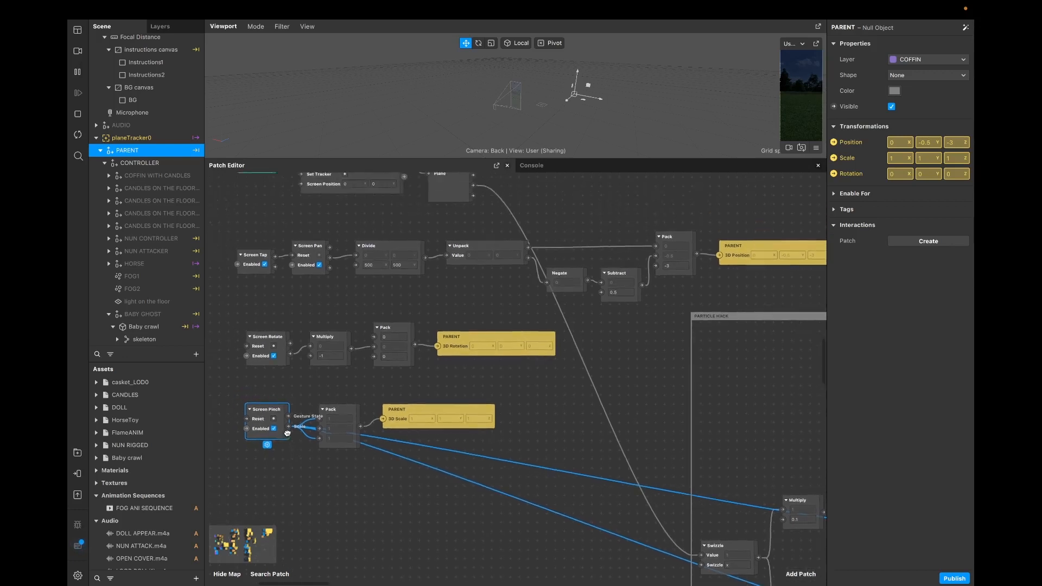
pyautogui.scroll(2, 286, 431)
pyautogui.hscroll(1, 286, 432)
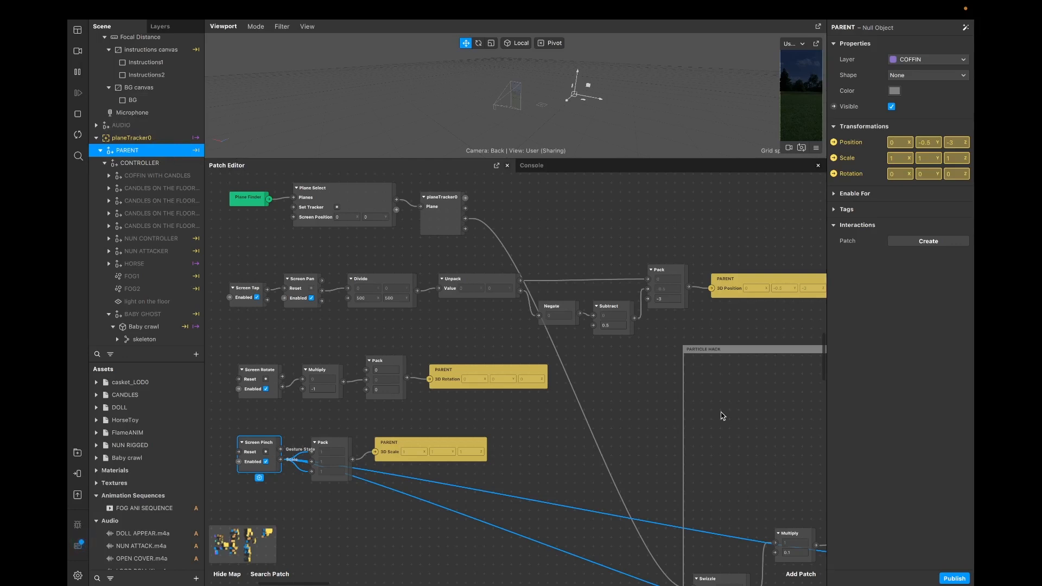
pyautogui.scroll(4, 719, 412)
pyautogui.hscroll(-6, 717, 413)
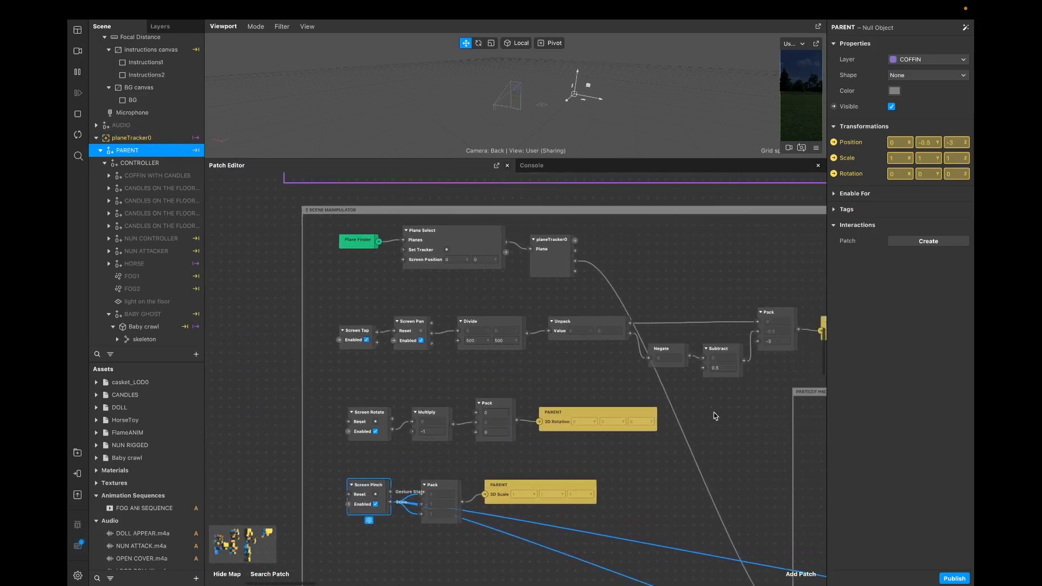
pyautogui.hscroll(3, 714, 412)
pyautogui.scroll(-2, 688, 410)
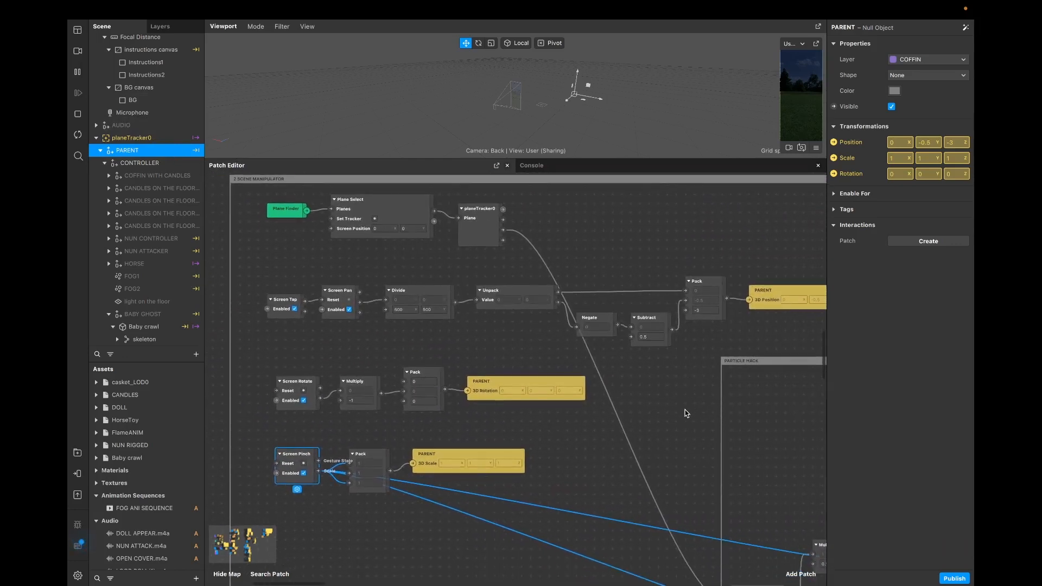
# Step: Make the COFFIN WITH CANDLES null object under CONTROLLER visible and enlarge the viewport
pyautogui.click(154, 163)
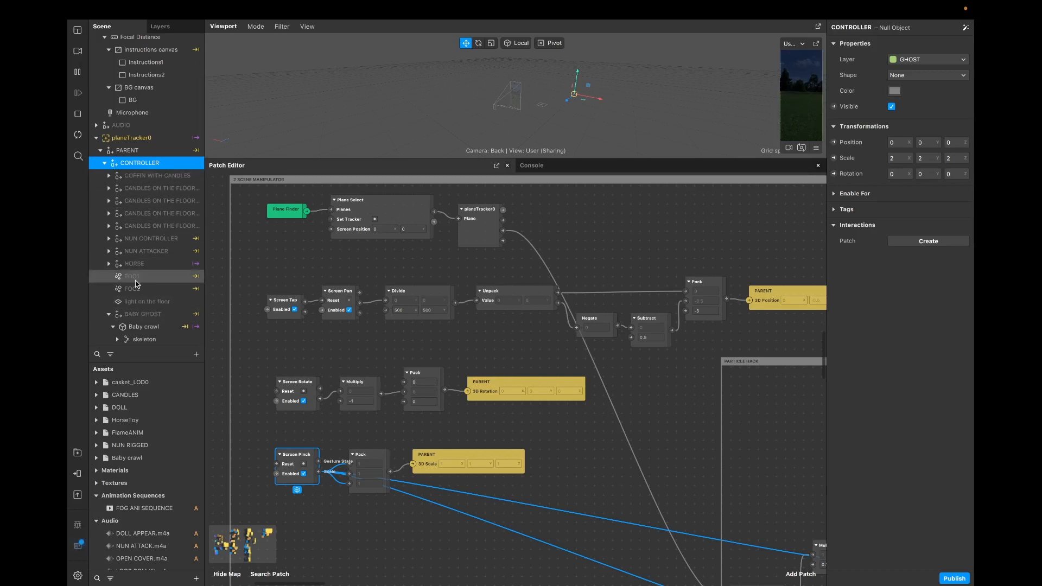
pyautogui.click(152, 177)
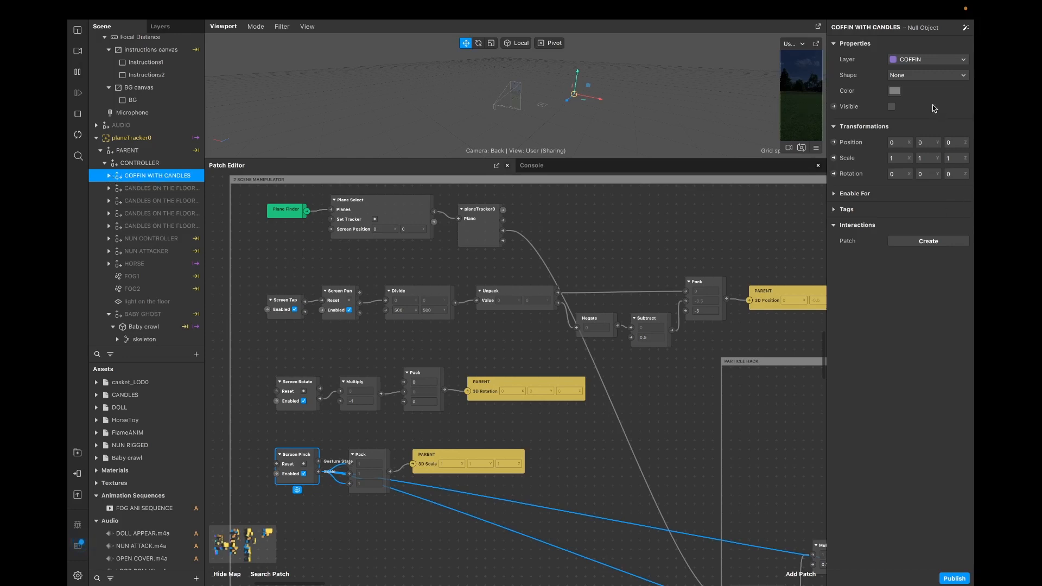
pyautogui.click(892, 107)
pyautogui.moveTo(430, 158); pyautogui.dragTo(430, 362)
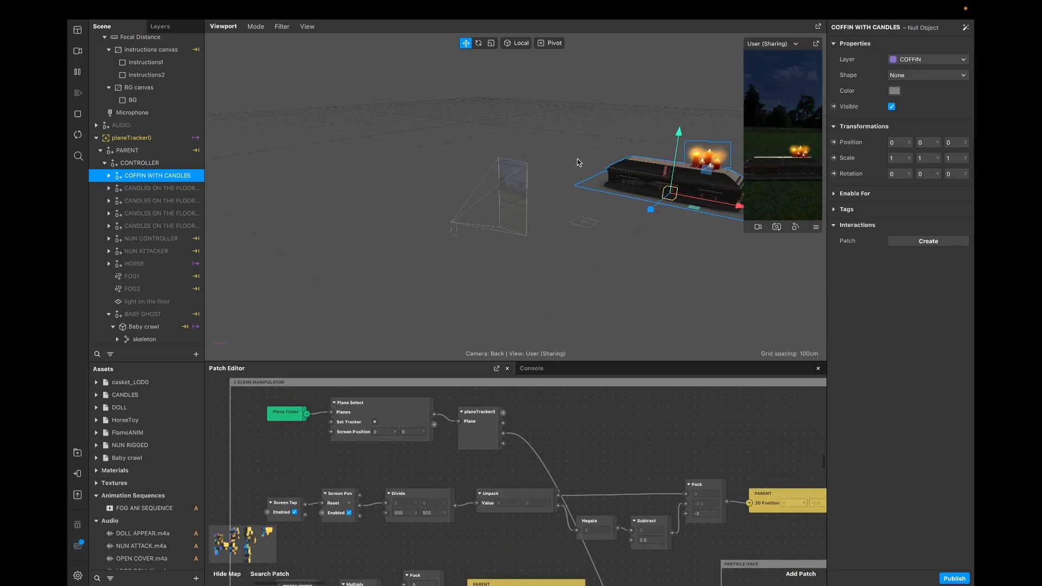
# Step: Expand COFFIN WITH CANDLES to reveal its child objects and inspect the casket_LOD0 object's properties
pyautogui.hscroll(5, 613, 141)
pyautogui.hscroll(3, 580, 147)
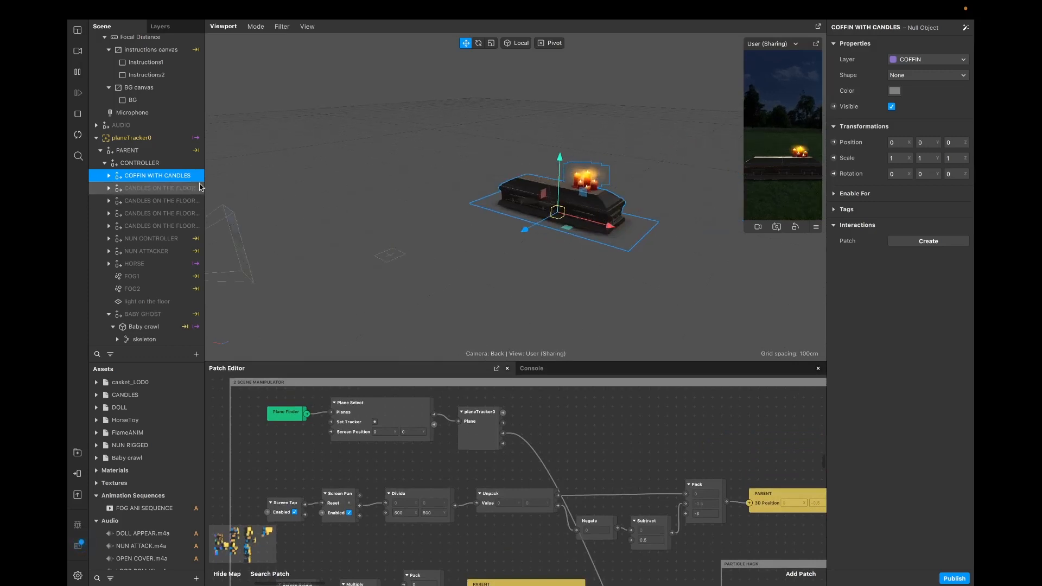
pyautogui.click(109, 176)
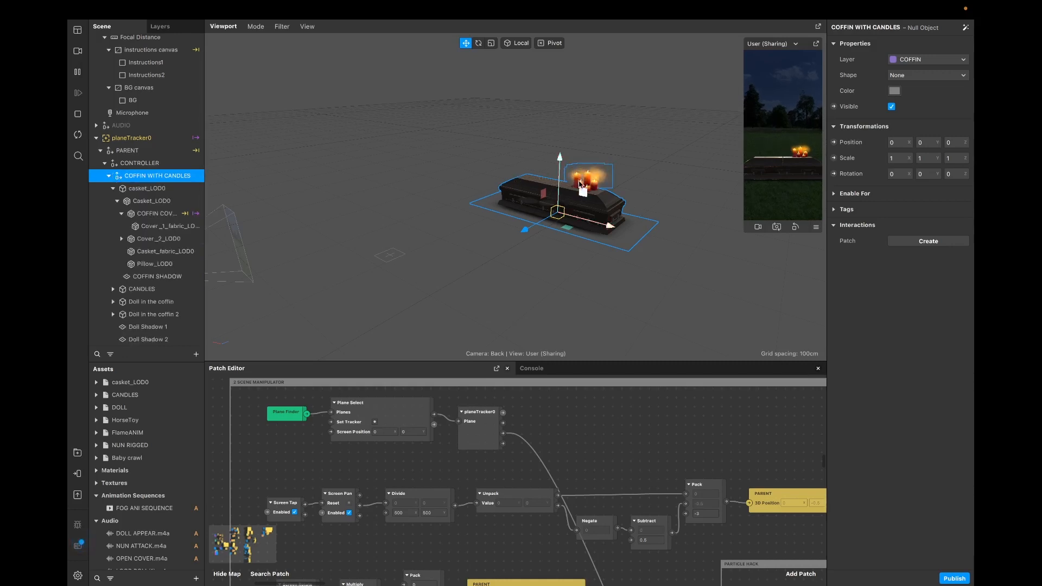
pyautogui.press('Down')
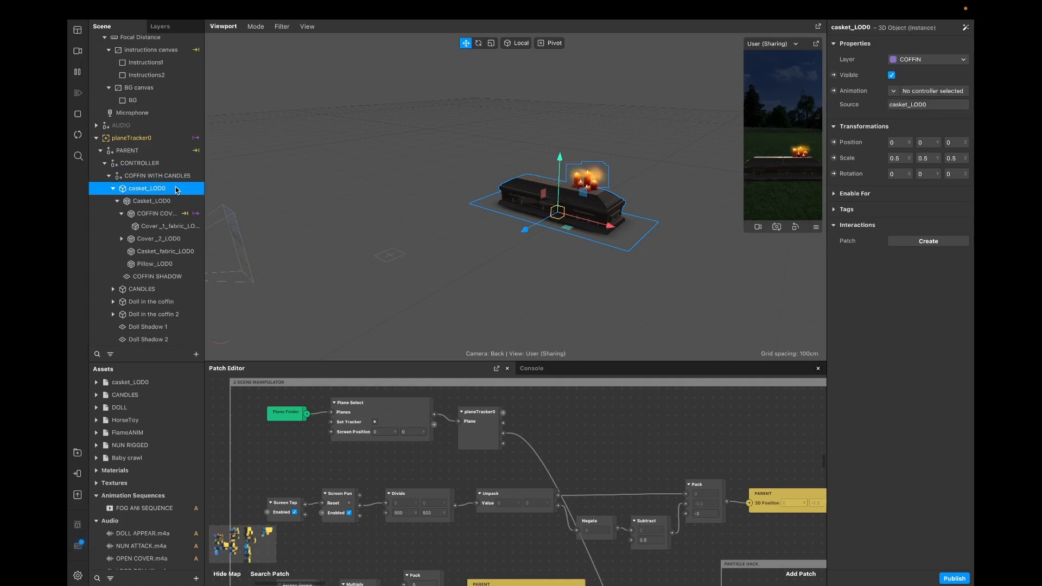
# Step: Enlarge the simulator preview and tap the coffin in it to trigger the cover-opening interaction
pyautogui.moveTo(744, 231); pyautogui.dragTo(689, 295)
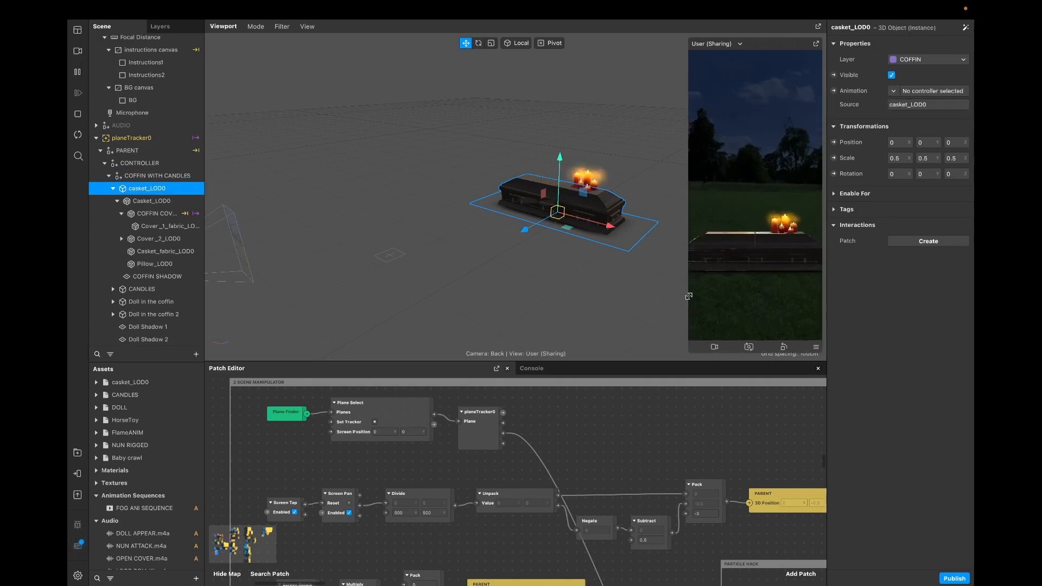
pyautogui.click(815, 347)
pyautogui.click(835, 349)
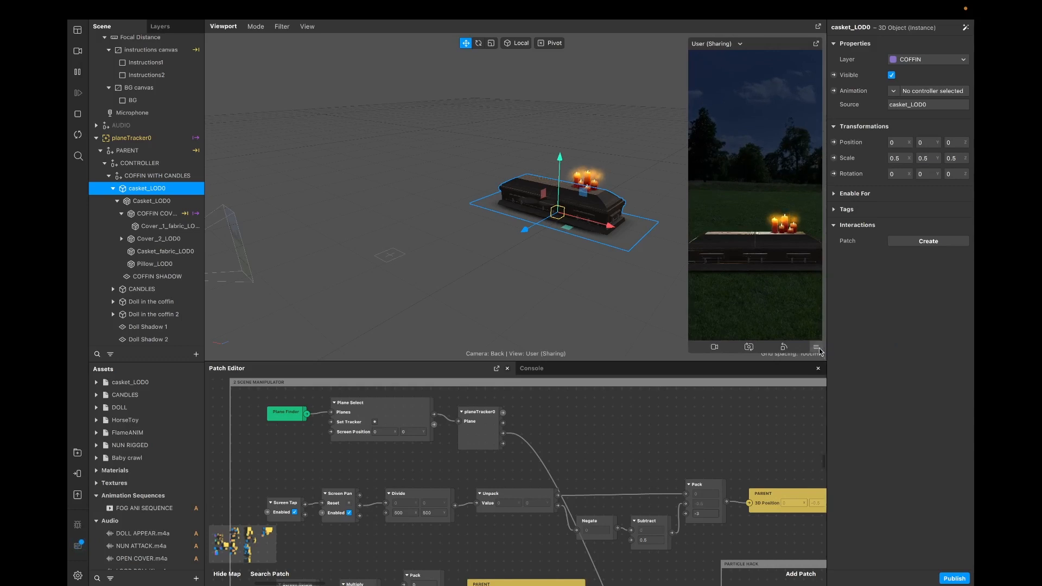
pyautogui.click(726, 239)
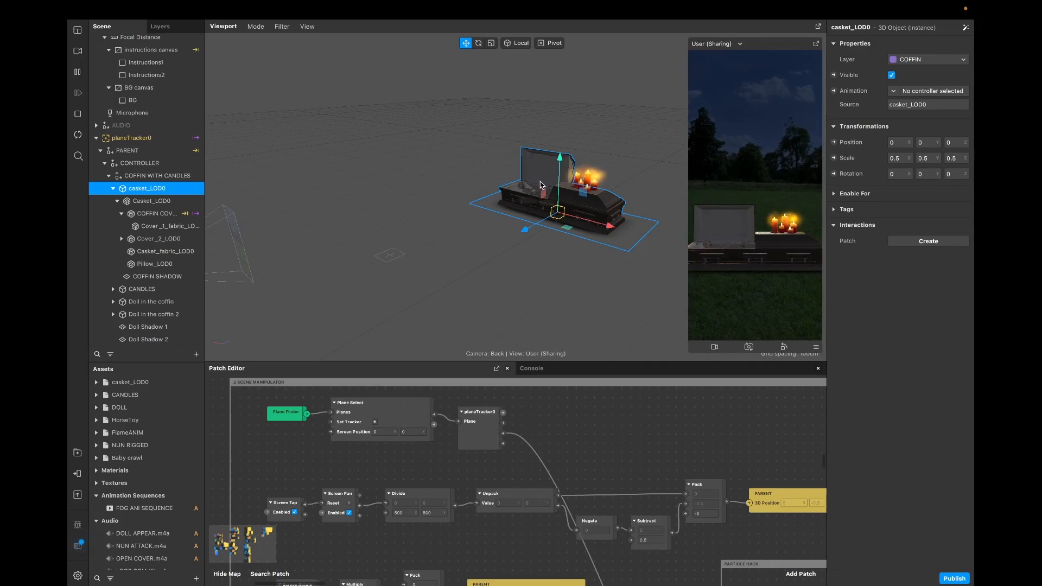
pyautogui.scroll(1, 540, 185)
pyautogui.scroll(1, 540, 185)
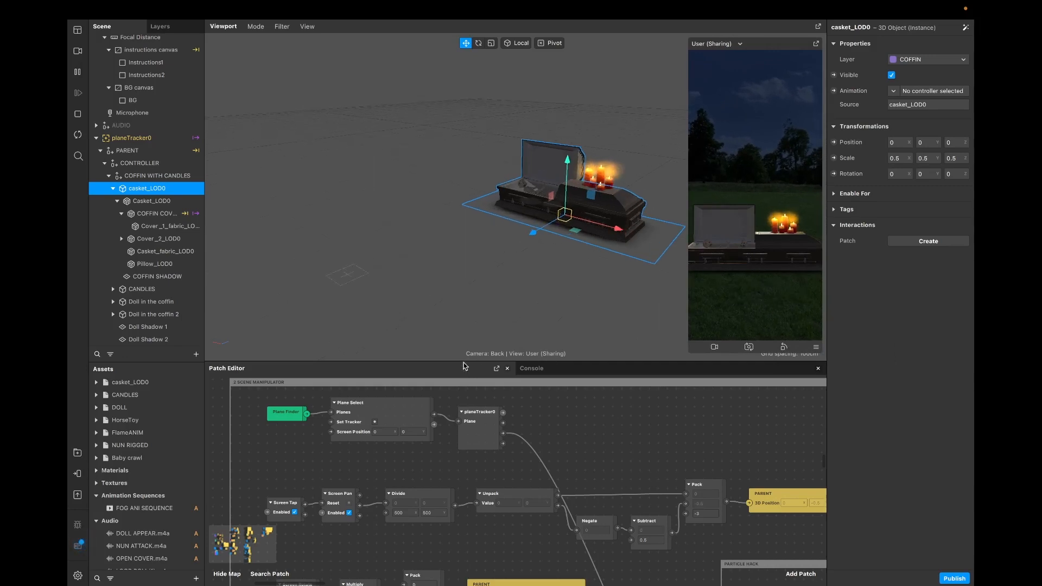
# Step: Enlarge the patch editor and examine the instruction patches, including the group that shows the reset instruction after the interaction
pyautogui.moveTo(463, 361); pyautogui.dragTo(463, 269)
pyautogui.scroll(-8, 480, 480)
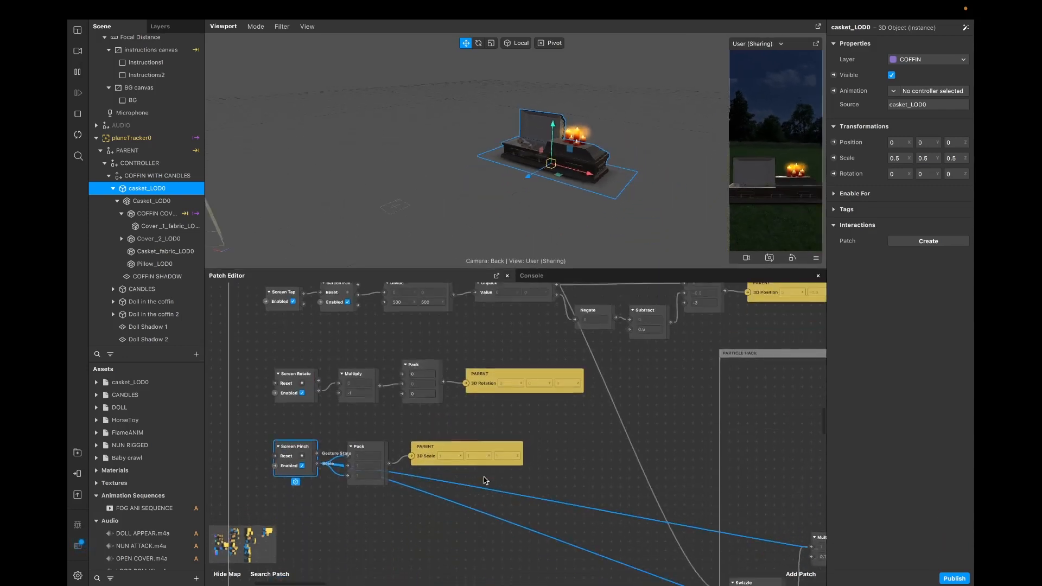
pyautogui.scroll(-6, 485, 480)
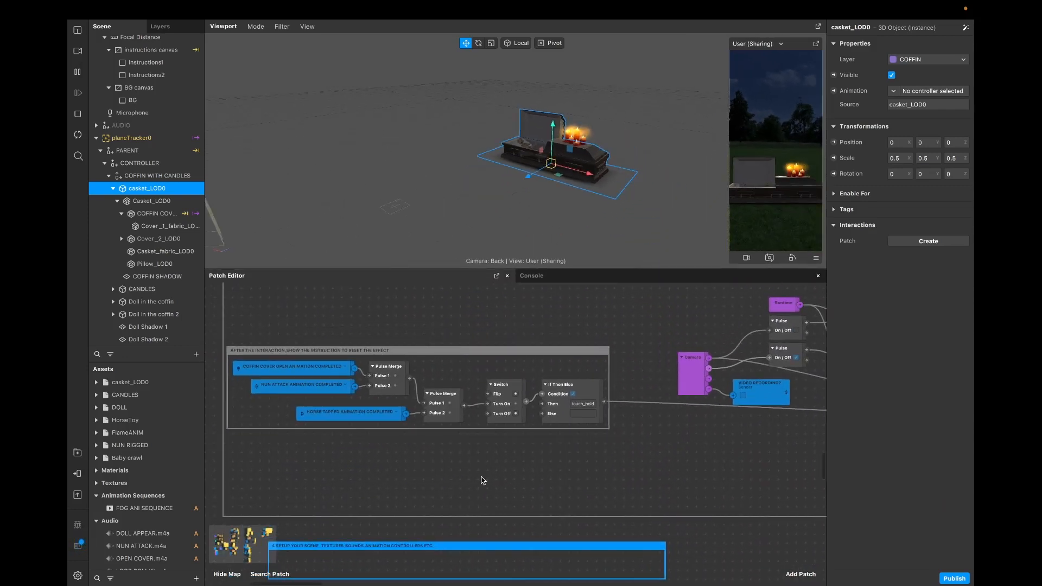
pyautogui.scroll(-3, 508, 411)
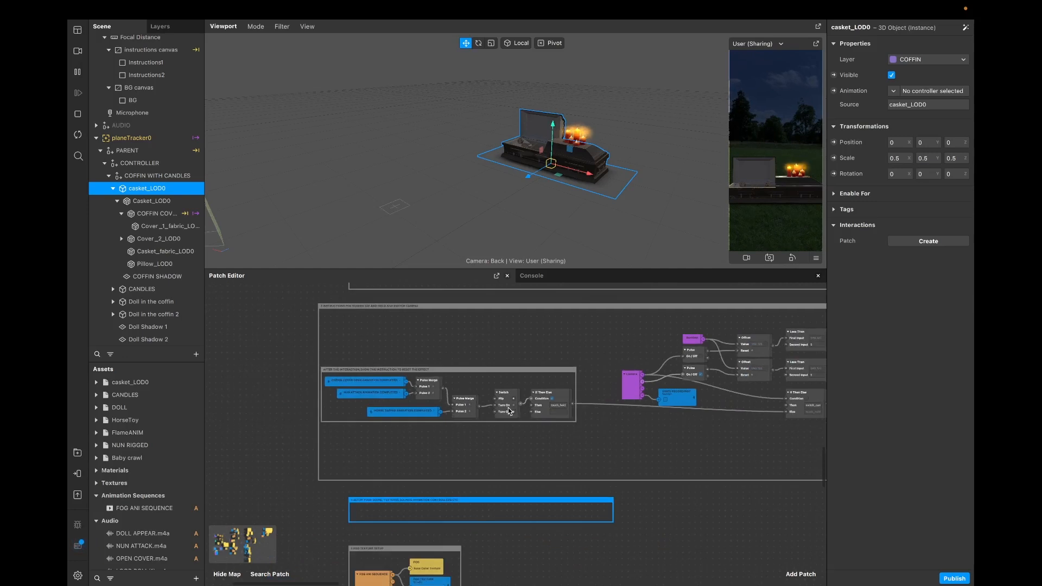
pyautogui.scroll(8, 508, 410)
pyautogui.scroll(-8, 508, 411)
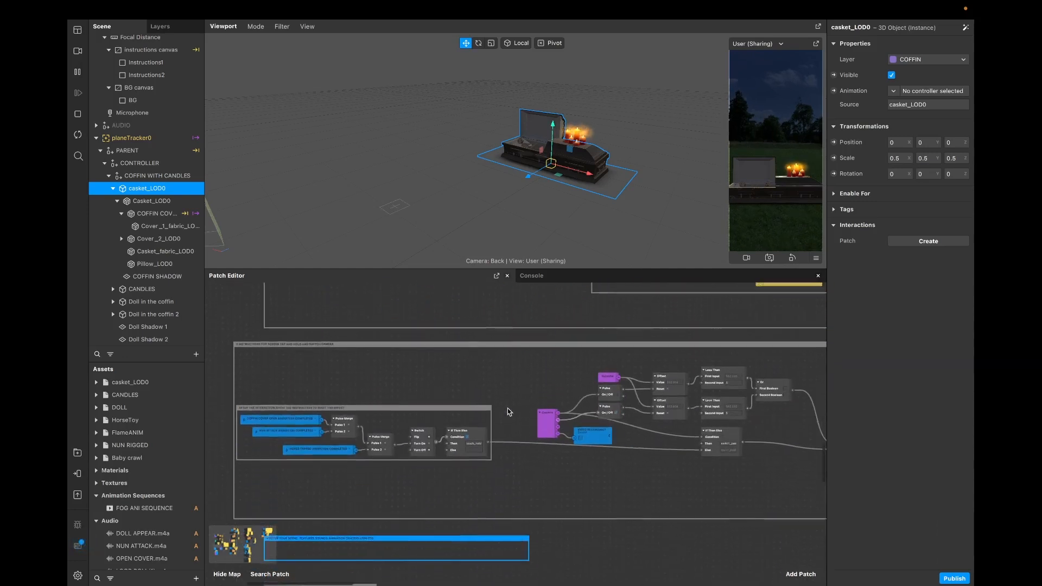
pyautogui.scroll(-1, 507, 408)
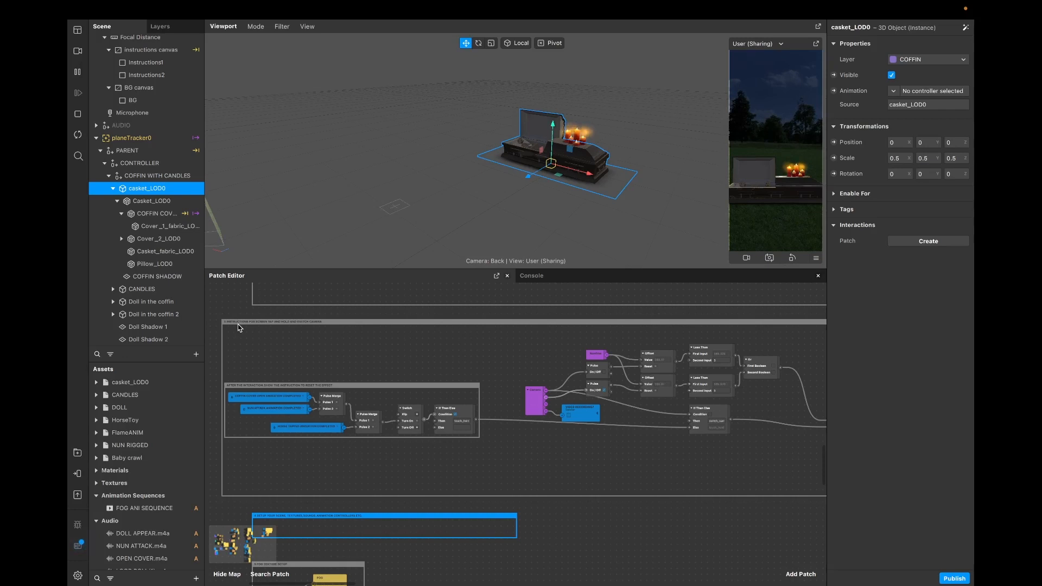
pyautogui.hscroll(2, 434, 352)
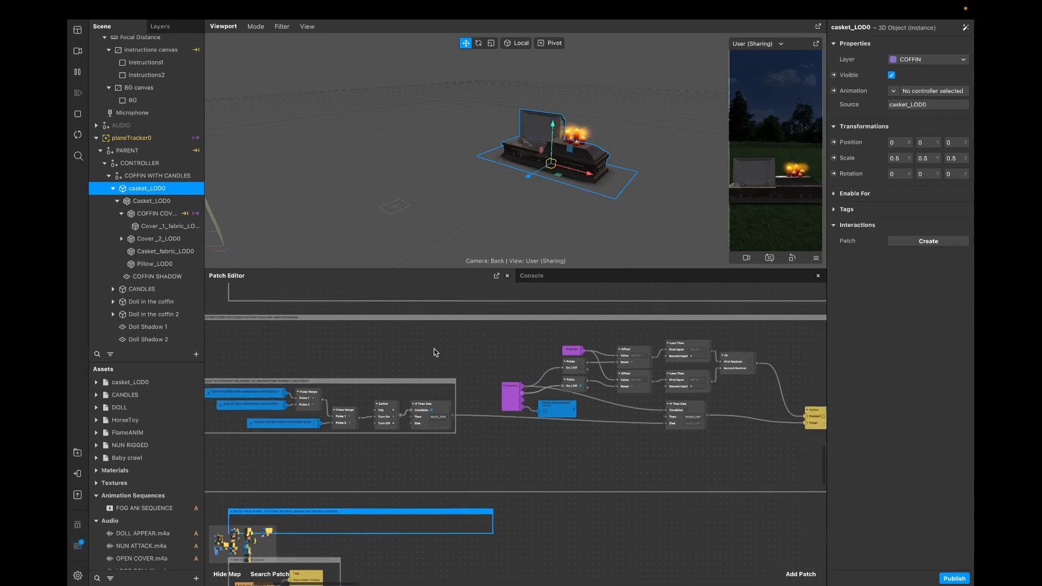
pyautogui.hscroll(8, 434, 352)
pyautogui.hscroll(-9, 434, 351)
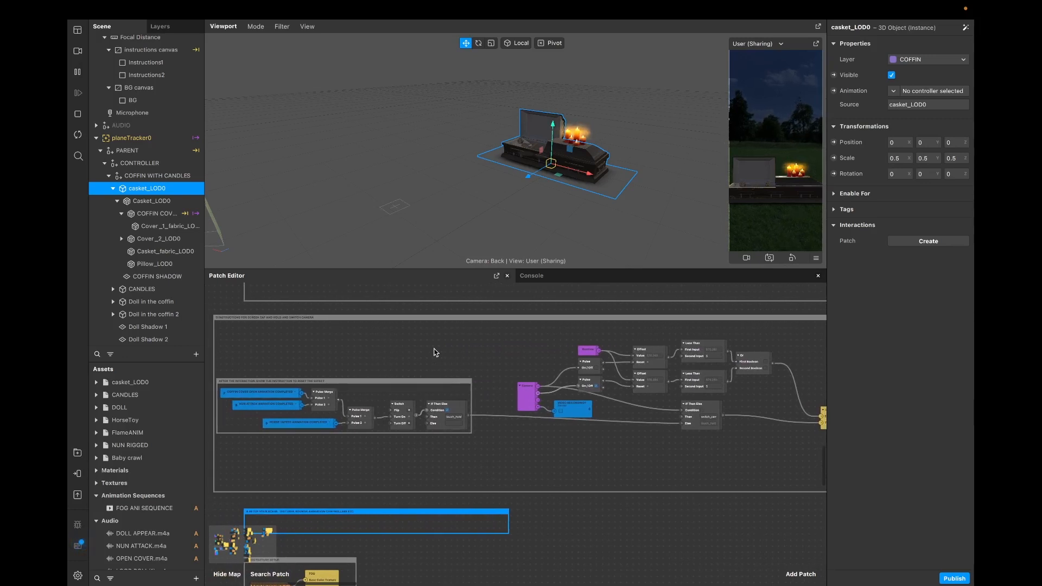
pyautogui.hscroll(2, 434, 352)
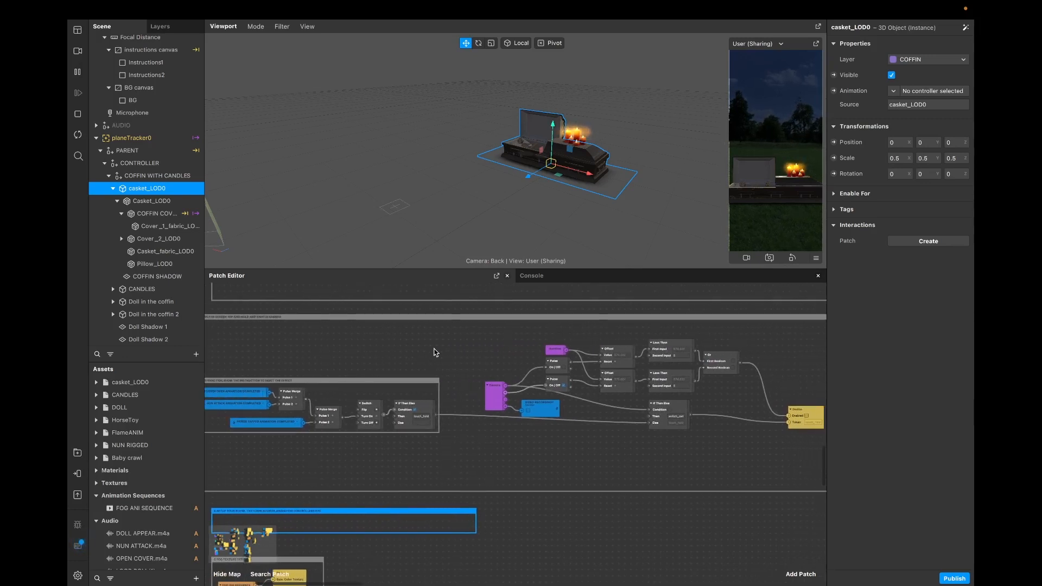
pyautogui.hscroll(10, 460, 357)
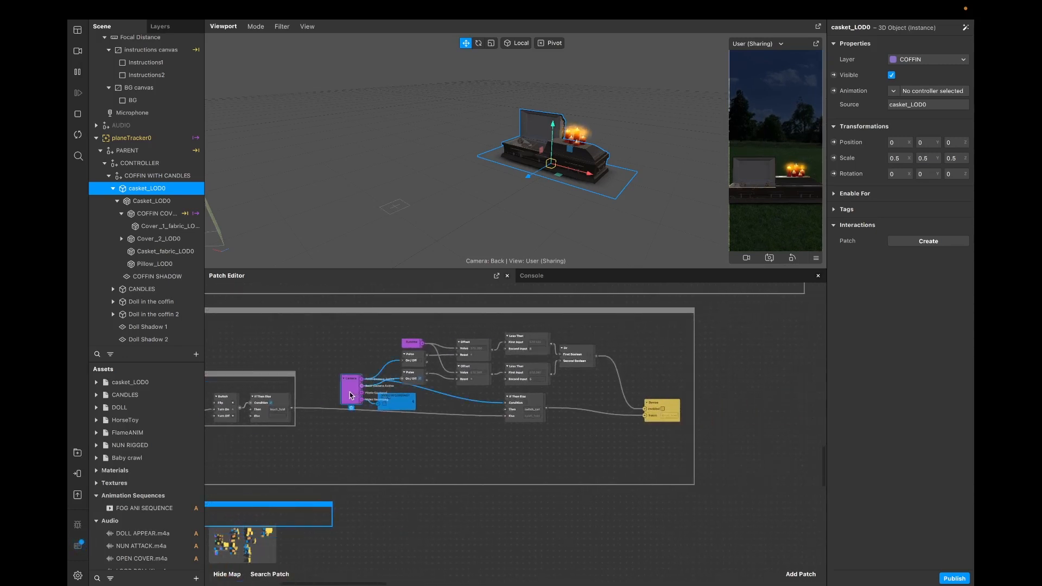
# Step: Move the purple Camera patch away from the blue patch beside it, and shift its connected If Then Else patch slightly towards the yellow output patch
pyautogui.moveTo(346, 391); pyautogui.dragTo(321, 380)
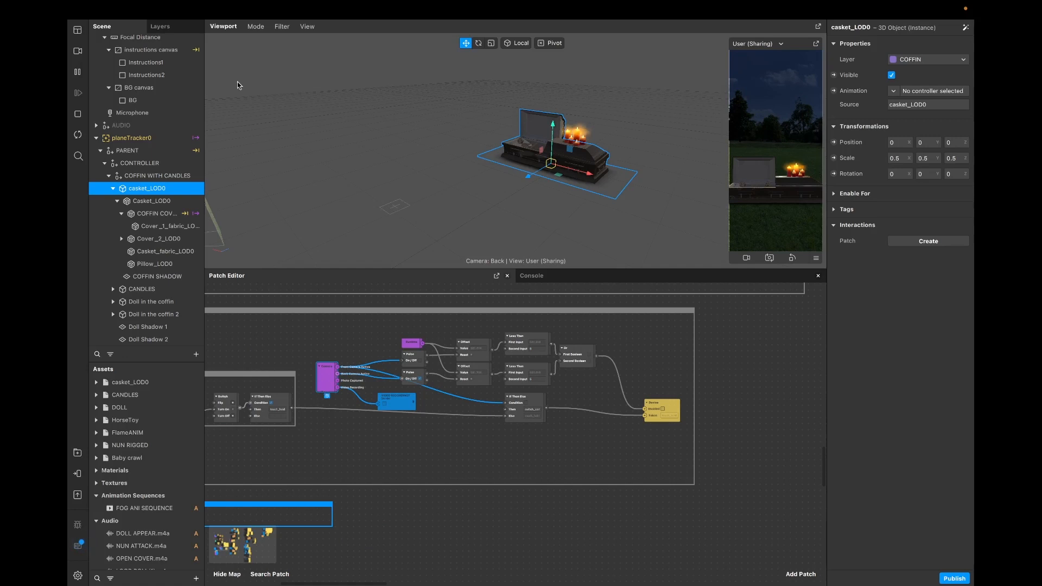
pyautogui.scroll(1, 157, 196)
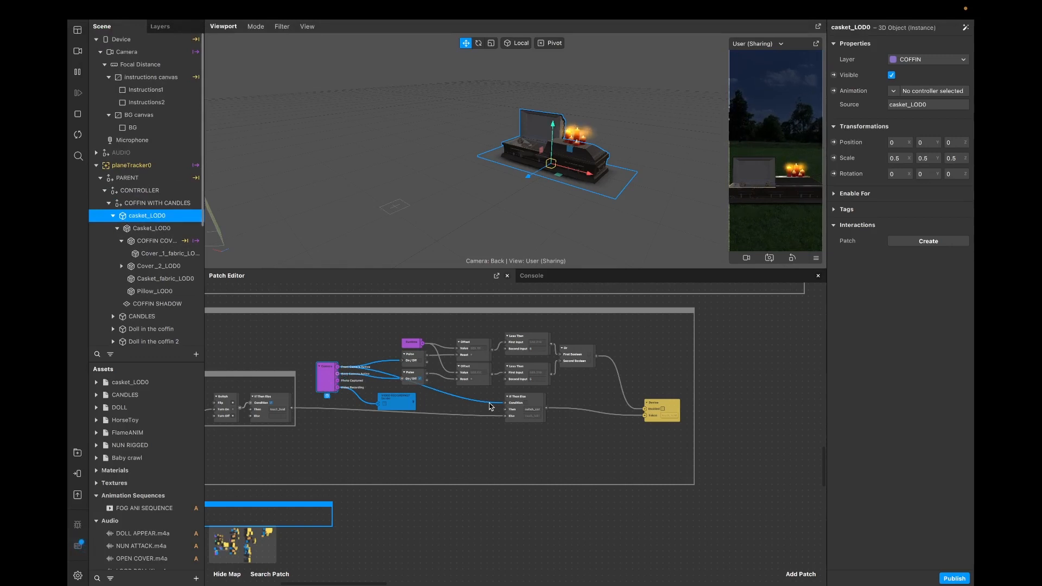
pyautogui.moveTo(538, 407); pyautogui.dragTo(550, 405)
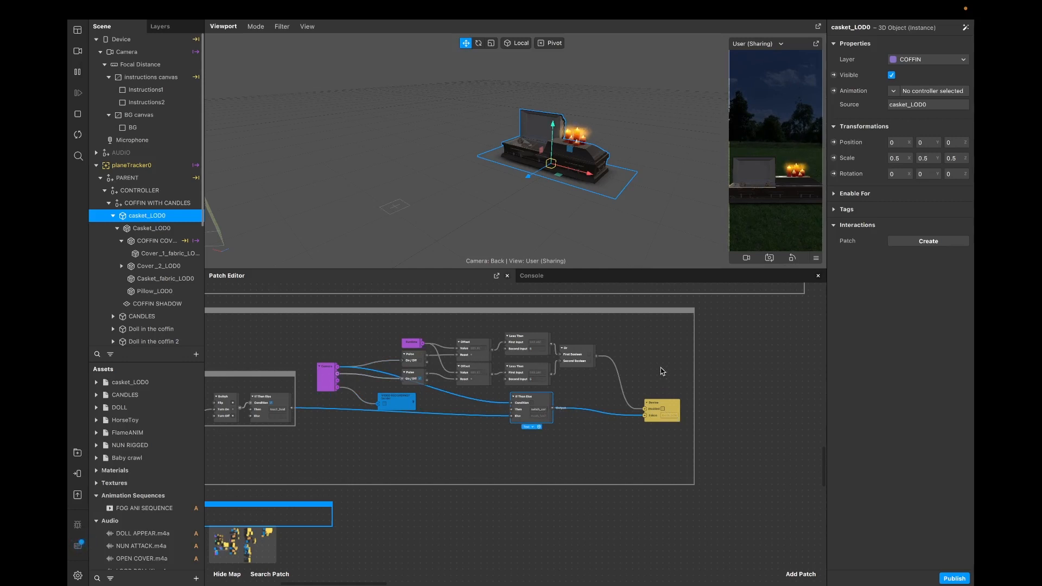
# Step: Examine the instruction patches again, tracing the reset-instruction group's connection through the selected If Then Else patch to the yellow output patch
pyautogui.hscroll(-5, 467, 421)
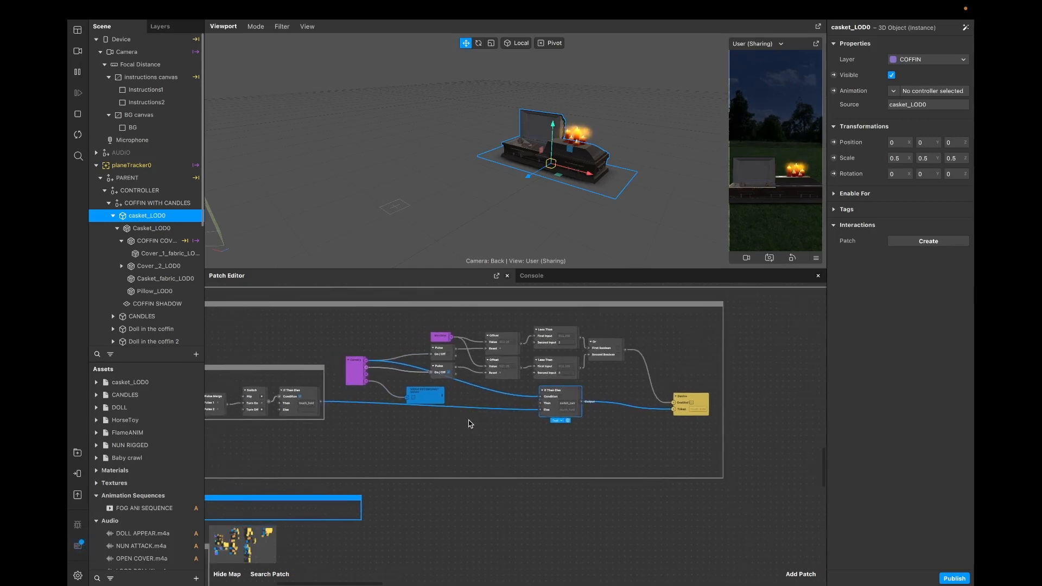
pyautogui.hscroll(-5, 471, 422)
pyautogui.hscroll(4, 471, 422)
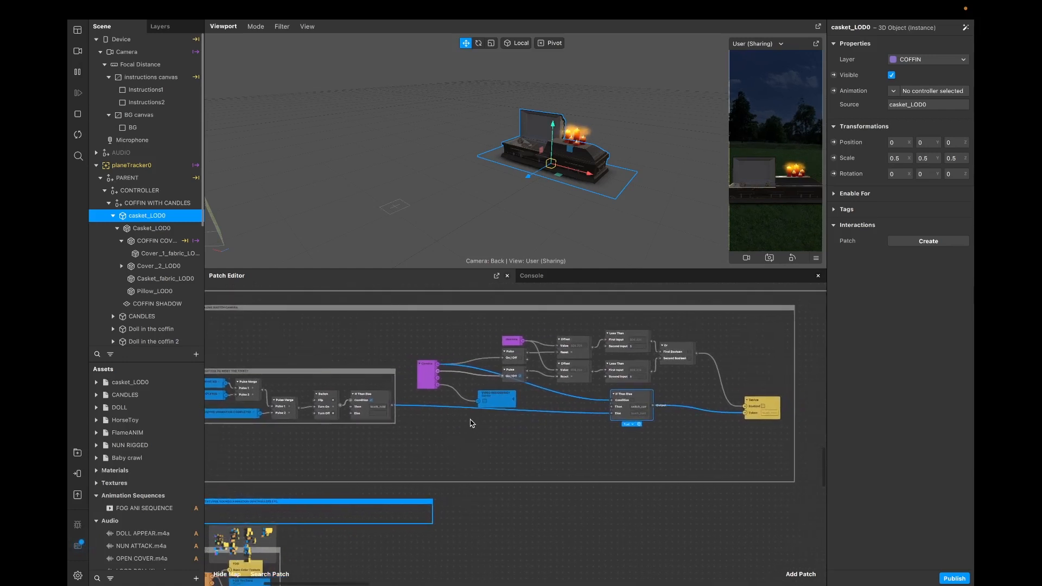
pyautogui.hscroll(-5, 274, 376)
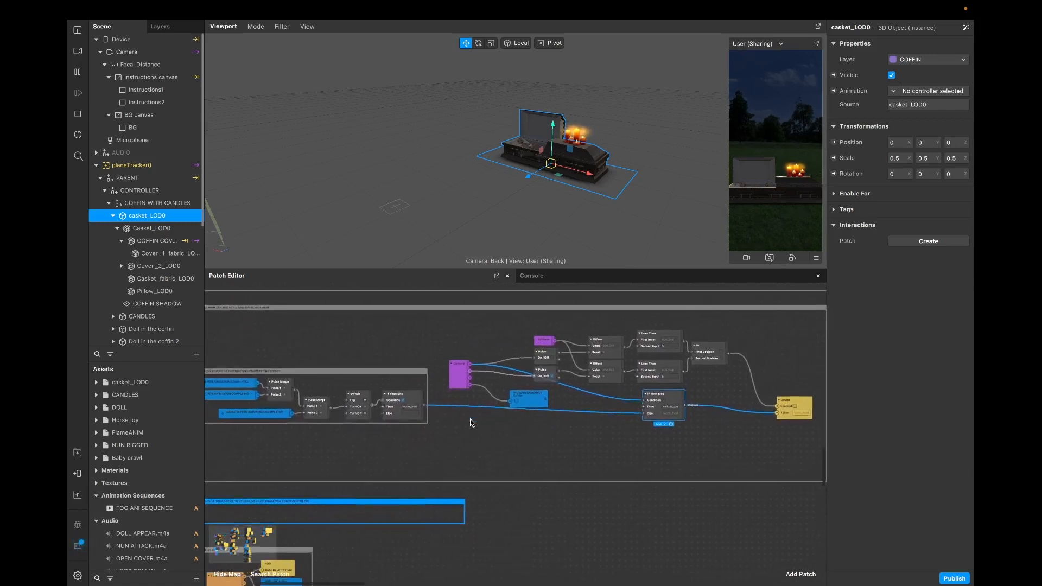
pyautogui.hscroll(-2, 253, 376)
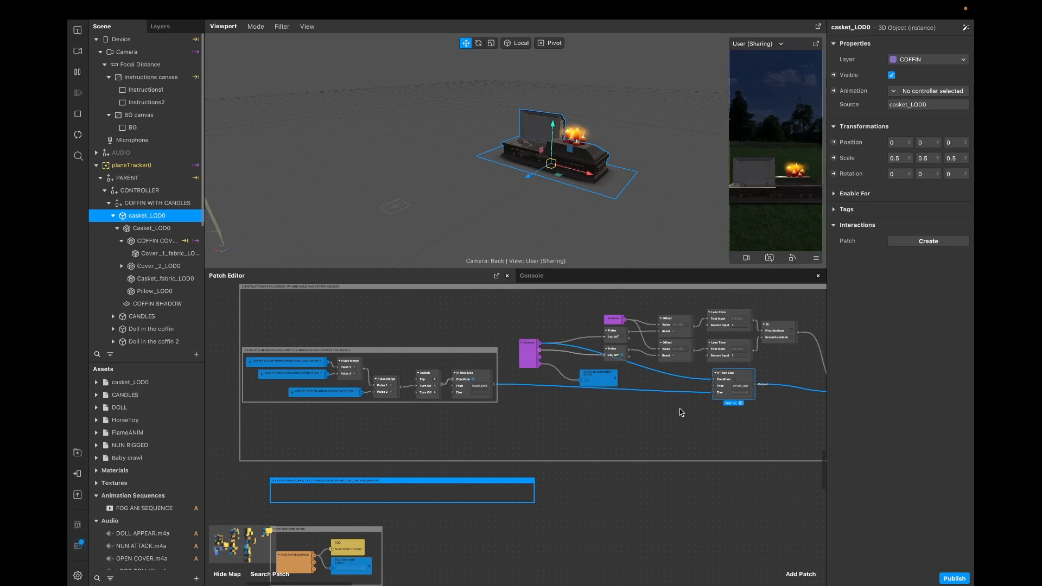
# Step: Extend the lower edge of the reset-instruction group's frame downward and shift the whole group slightly upward
pyautogui.hscroll(3, 682, 413)
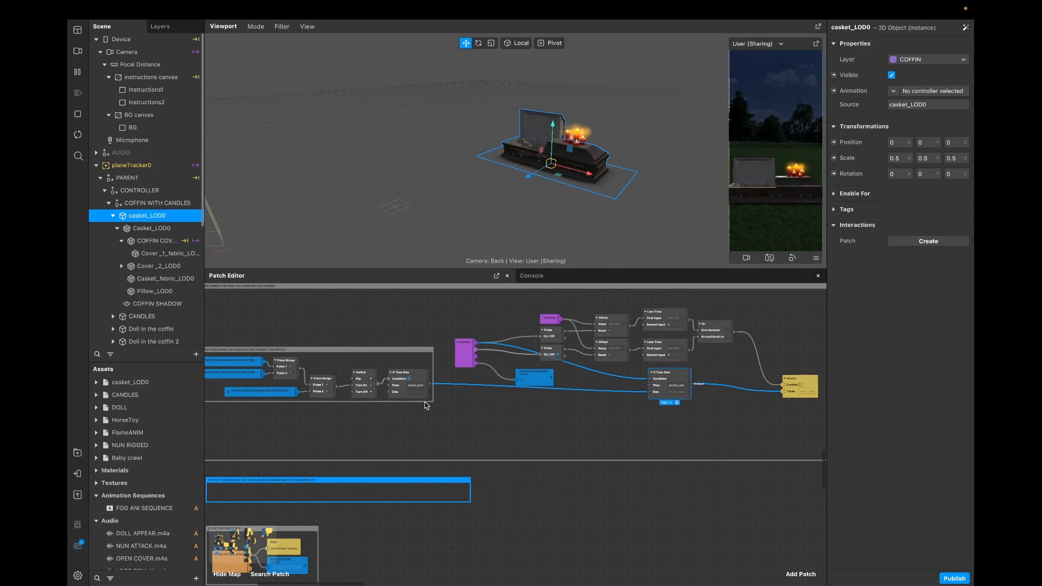
pyautogui.moveTo(425, 402); pyautogui.dragTo(423, 415)
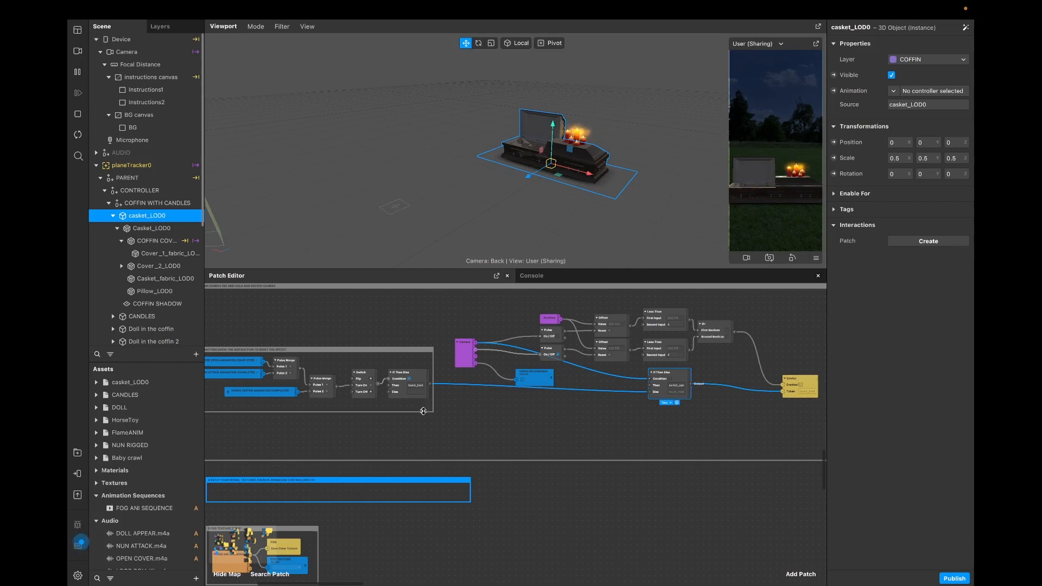
pyautogui.click(414, 357)
pyautogui.moveTo(414, 357); pyautogui.dragTo(413, 351)
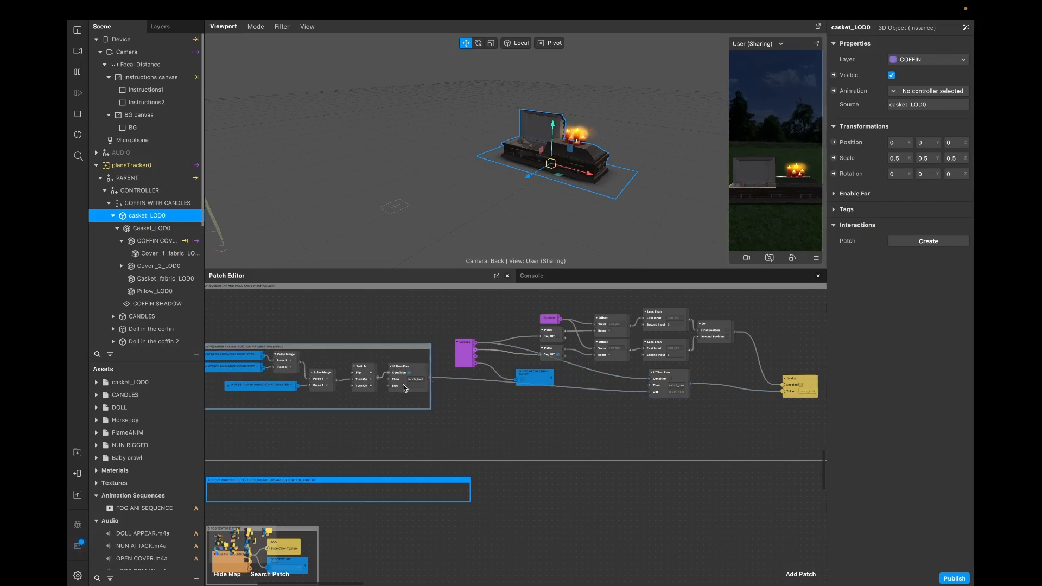
# Step: Enlarge the asset list and examine the properties of the BABY CRAWL and BABY WALK animation playback controllers
pyautogui.scroll(-5, 706, 400)
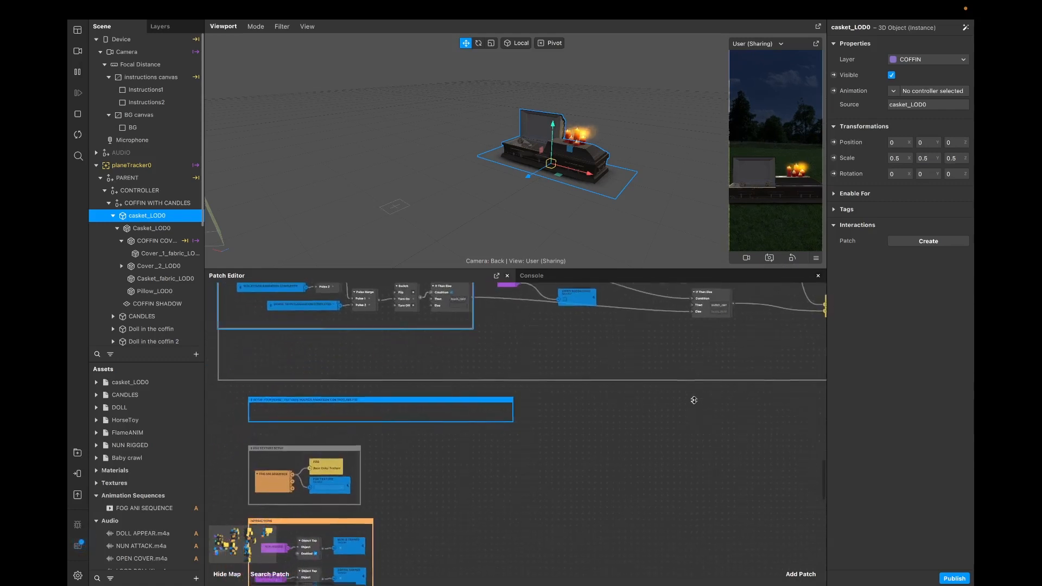
pyautogui.scroll(-4, 694, 400)
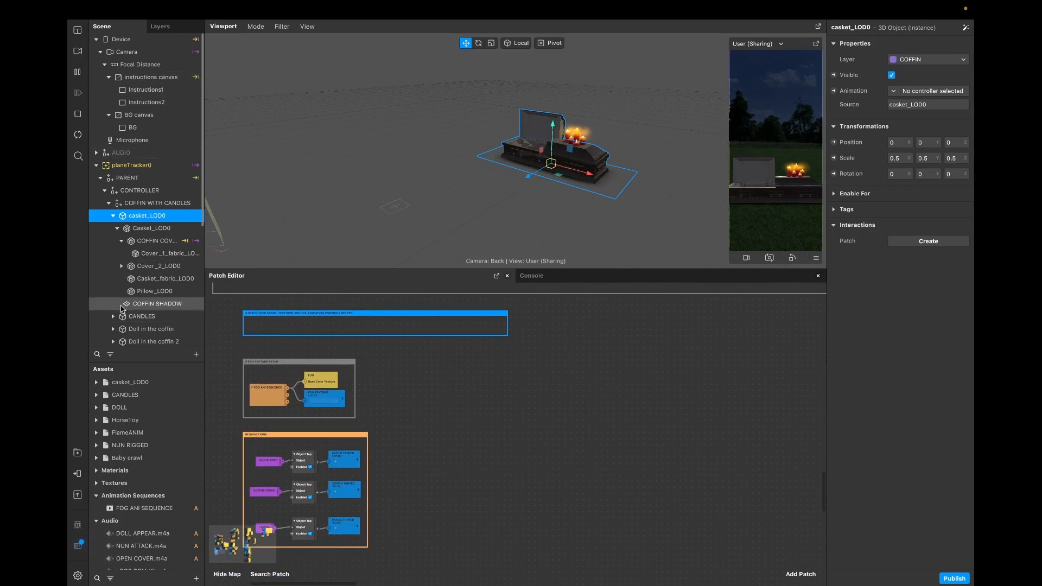
pyautogui.scroll(-5, 141, 215)
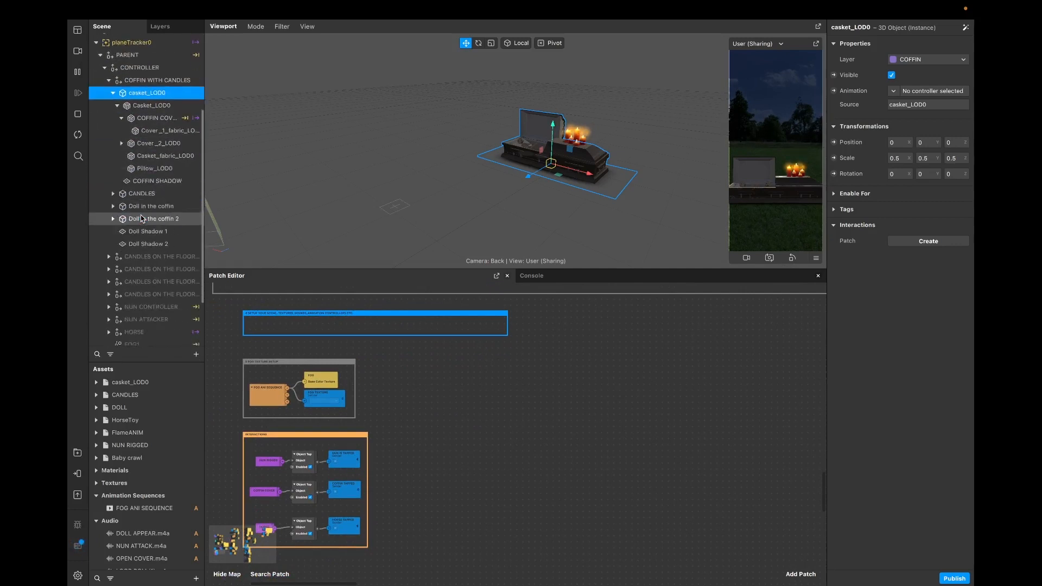
pyautogui.moveTo(155, 360); pyautogui.dragTo(145, 180)
pyautogui.scroll(-3, 144, 402)
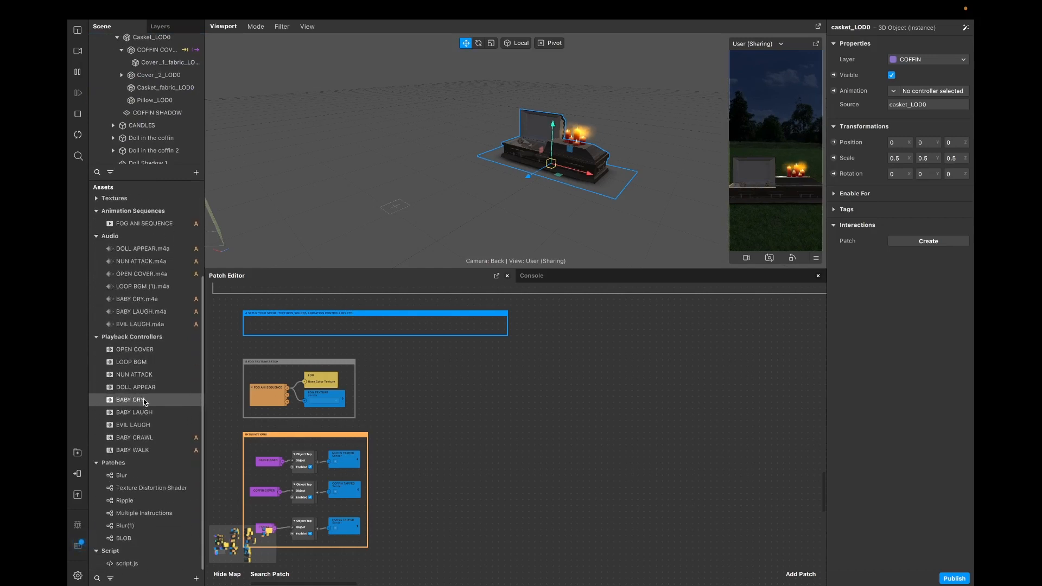
pyautogui.click(143, 441)
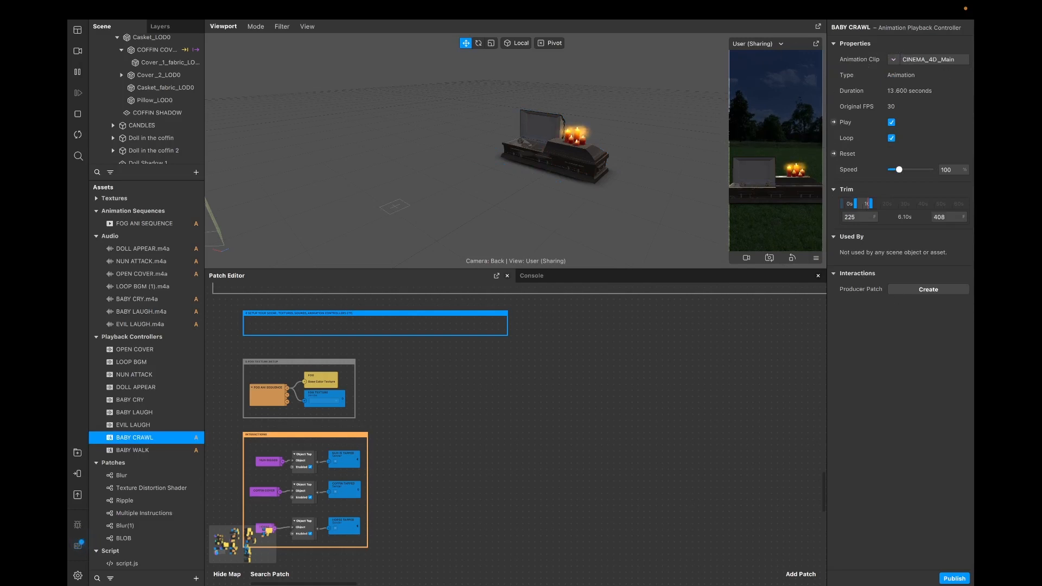
pyautogui.click(160, 455)
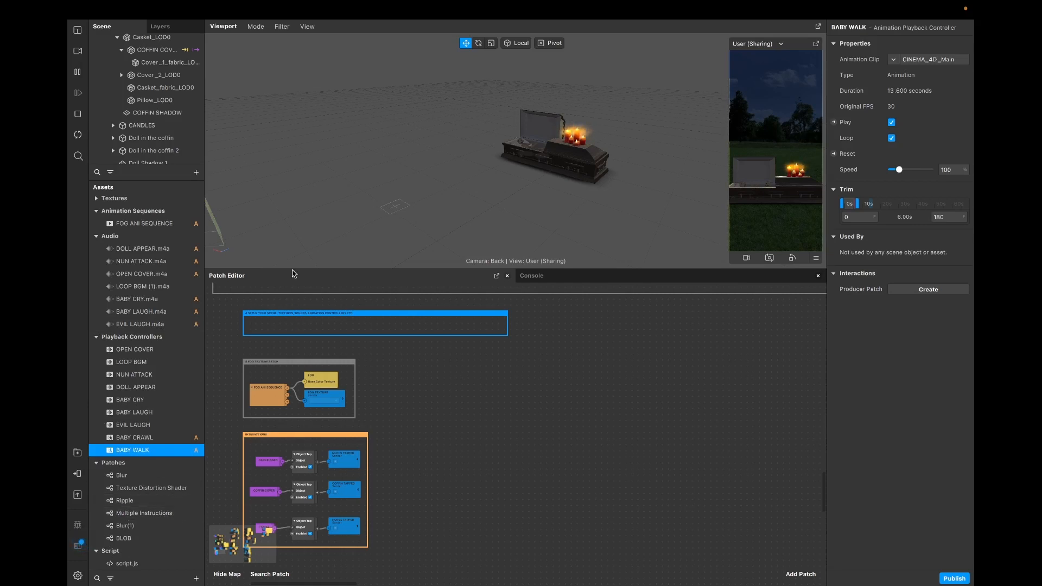
# Step: Enlarge the viewport and expand the textures to examine the sprite sheet settings of the FOG texture
pyautogui.moveTo(292, 270); pyautogui.dragTo(301, 337)
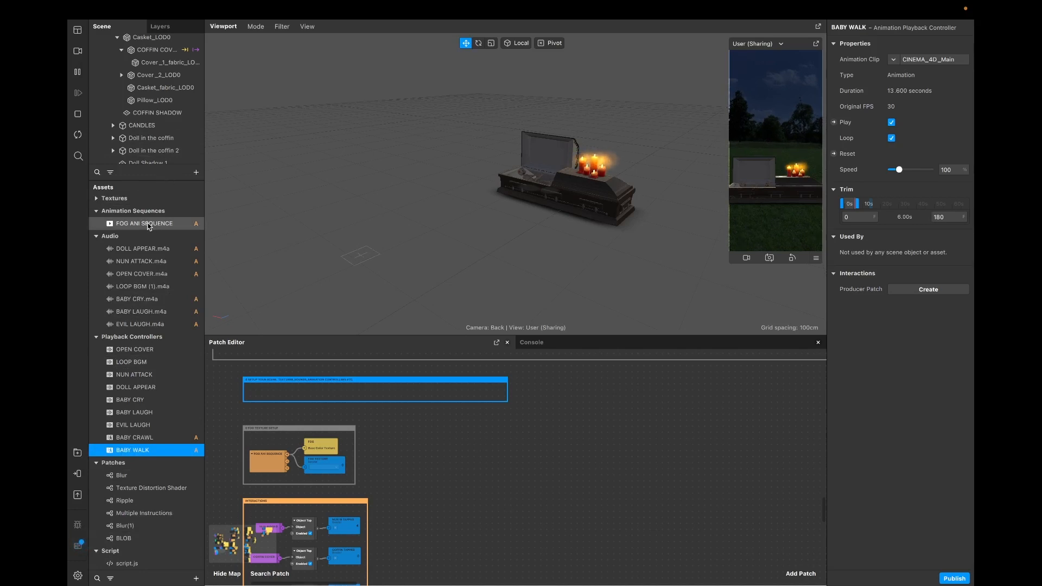
pyautogui.scroll(4, 135, 304)
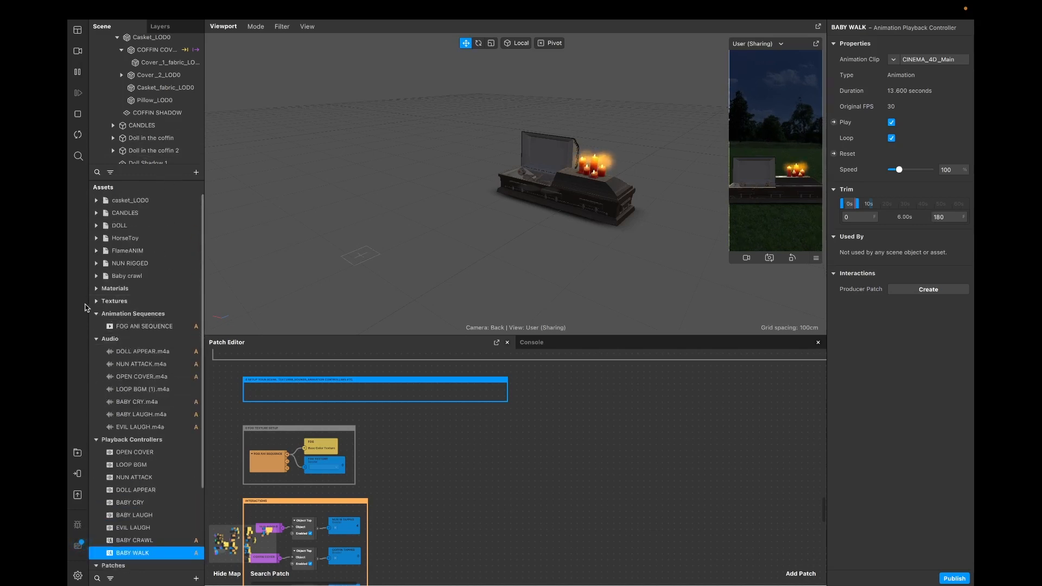
pyautogui.click(96, 301)
pyautogui.scroll(-5, 157, 306)
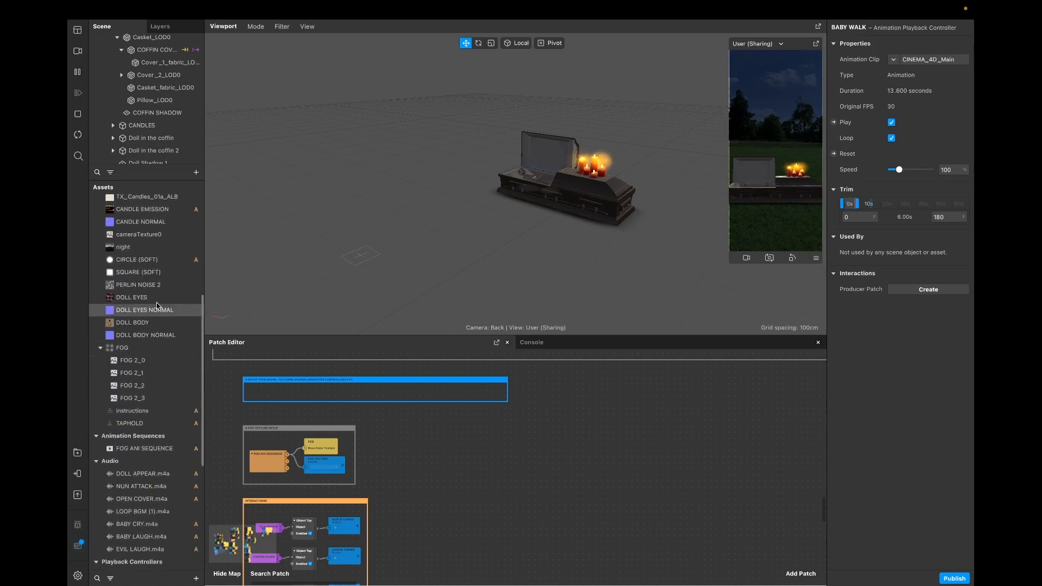
pyautogui.click(125, 347)
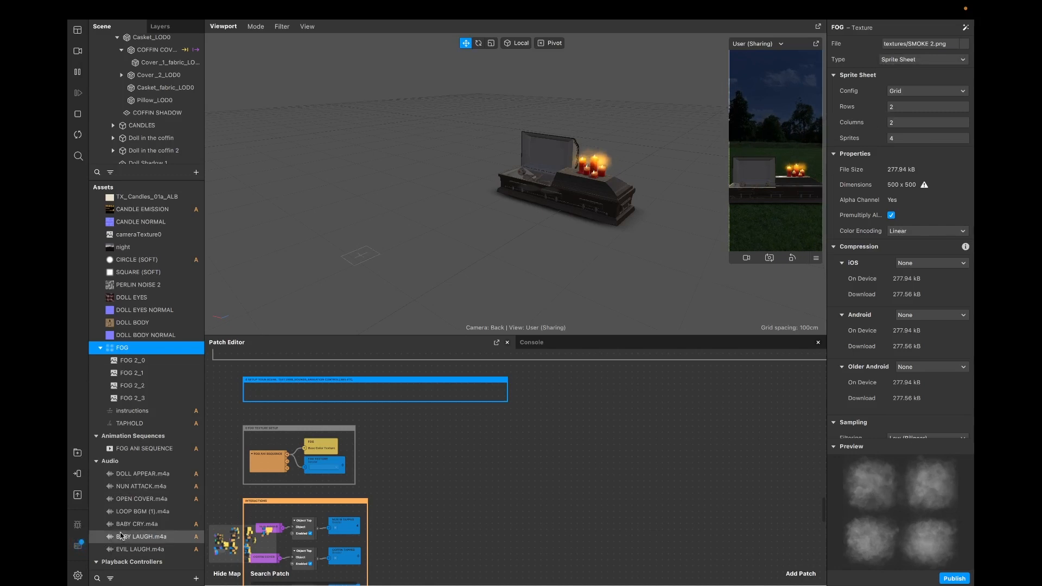
# Step: Examine the FOG ANI SEQUENCE animation sequence, and enlarge the patch editor to view its fog texture patch group
pyautogui.scroll(-5, 121, 534)
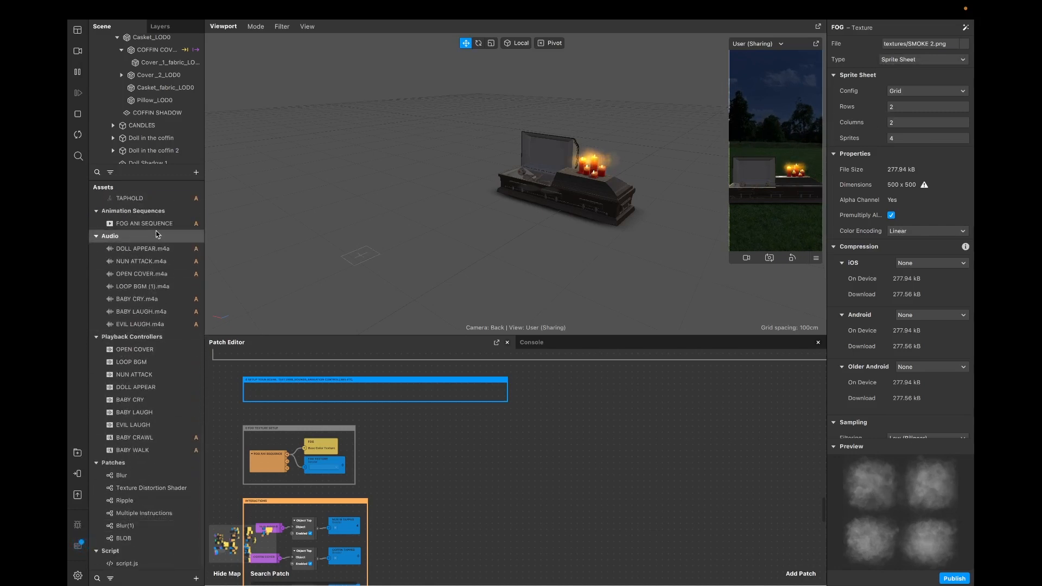
pyautogui.click(157, 224)
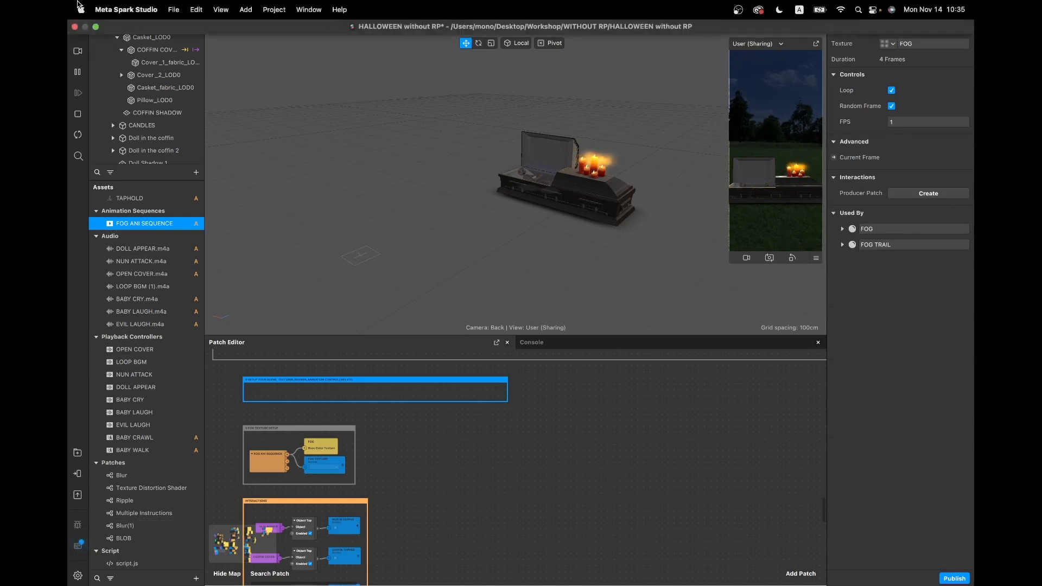
pyautogui.moveTo(400, 335); pyautogui.dragTo(400, 251)
pyautogui.scroll(3, 410, 326)
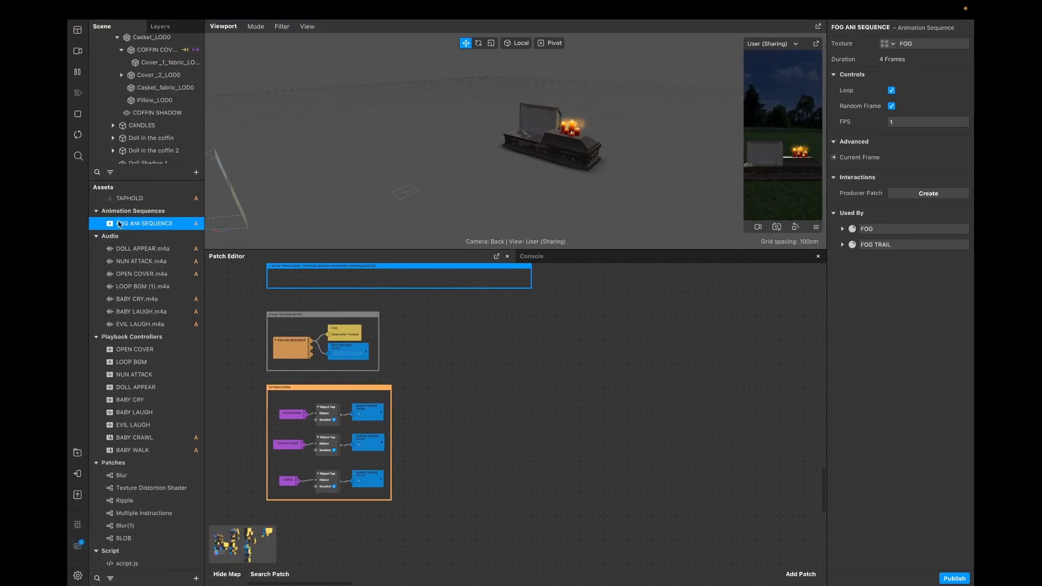
pyautogui.scroll(1, 139, 218)
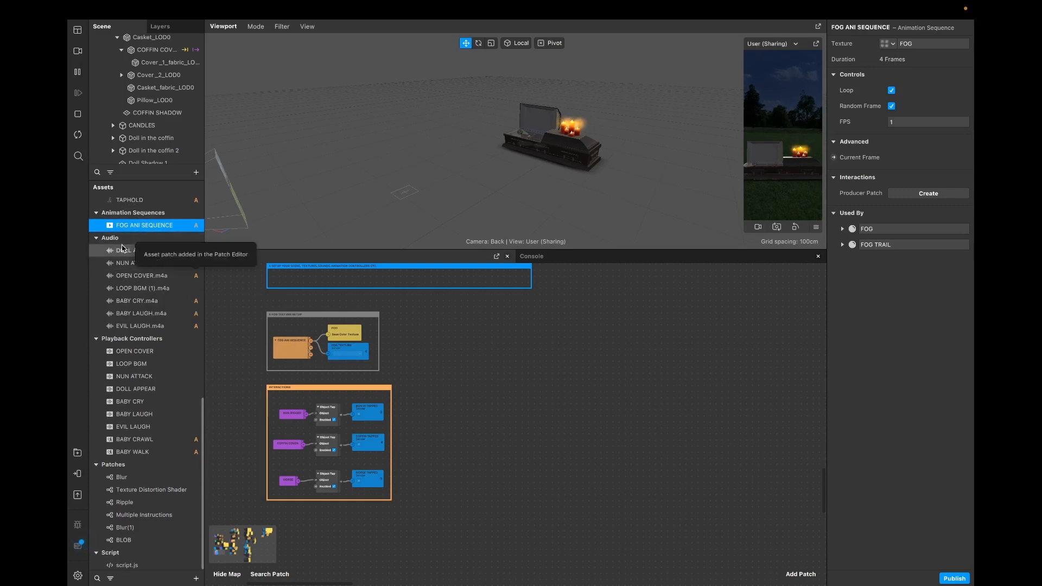
# Step: Collapse the textures, expand the materials, and examine the FOG material's properties alongside the fog texture patches
pyautogui.scroll(4, 155, 352)
pyautogui.scroll(10, 155, 352)
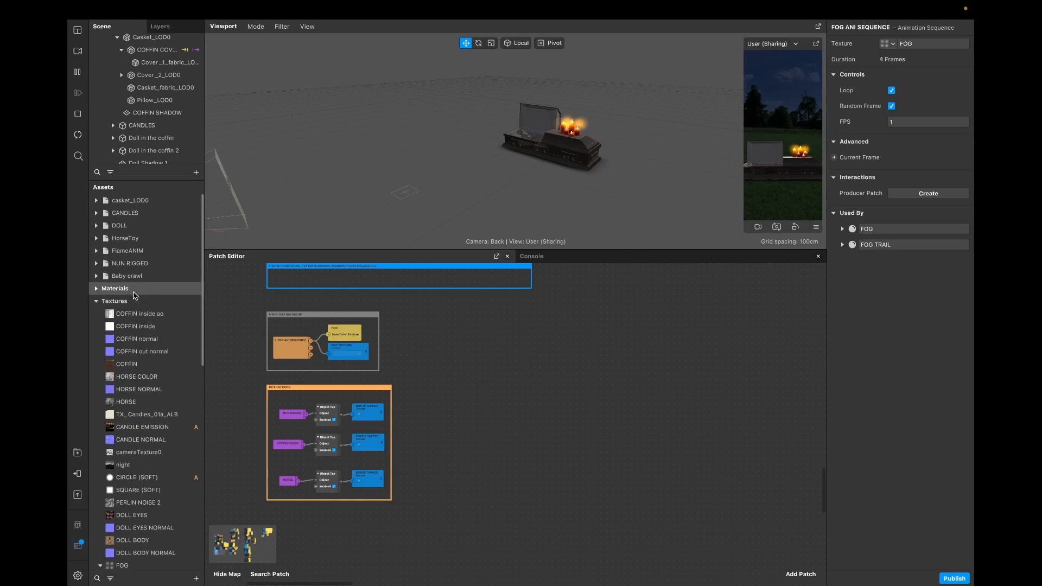
pyautogui.click(97, 301)
pyautogui.click(96, 288)
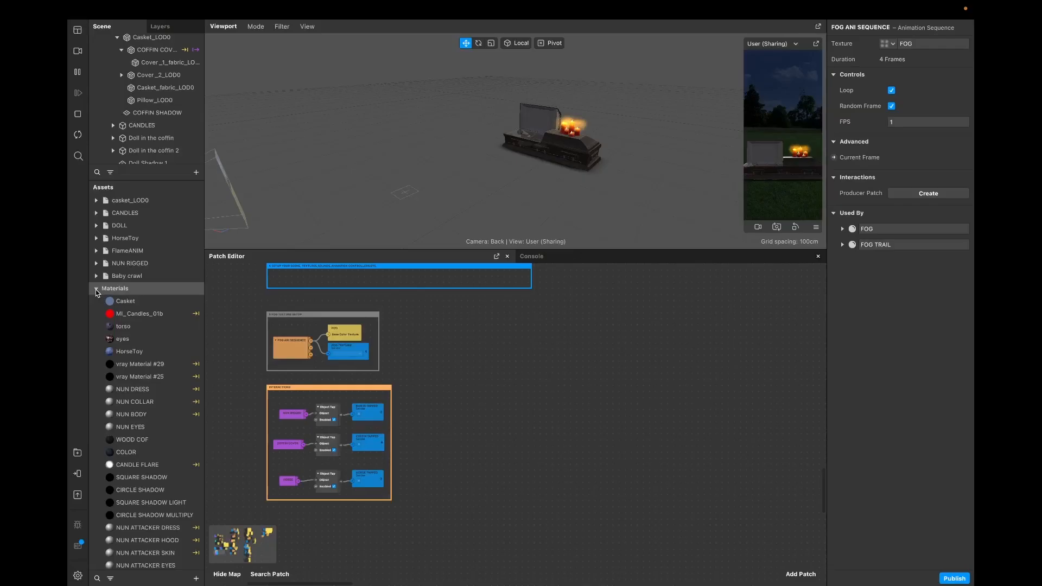
pyautogui.scroll(-5, 171, 426)
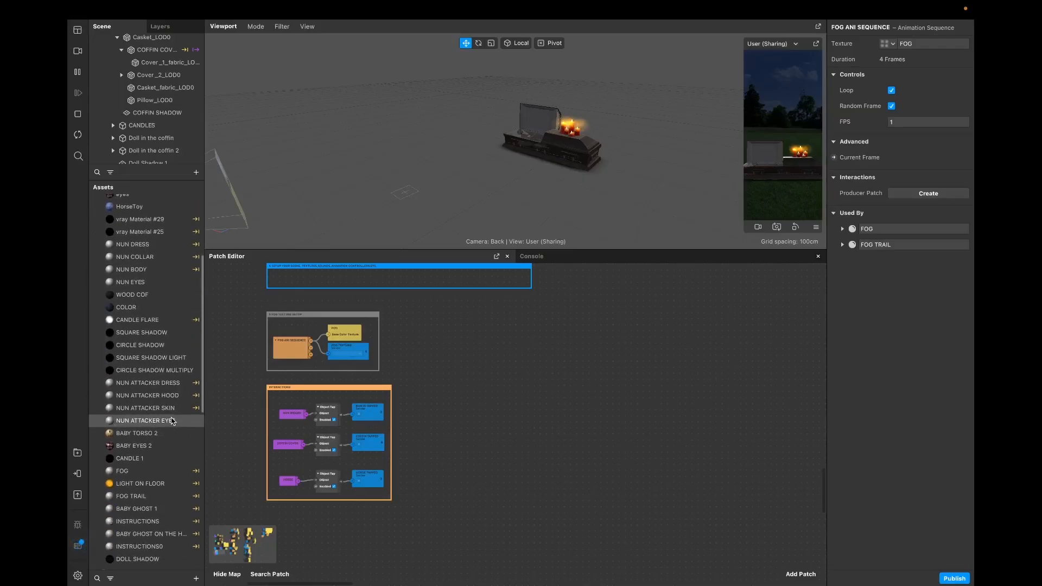
pyautogui.scroll(2, 171, 421)
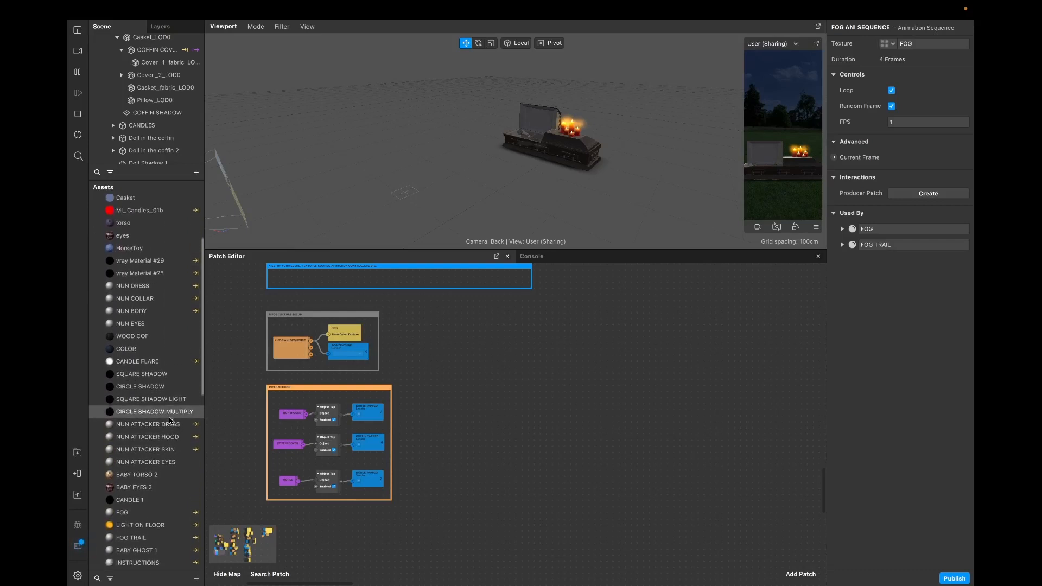
pyautogui.scroll(-2, 170, 422)
pyautogui.scroll(-1, 170, 421)
pyautogui.click(125, 456)
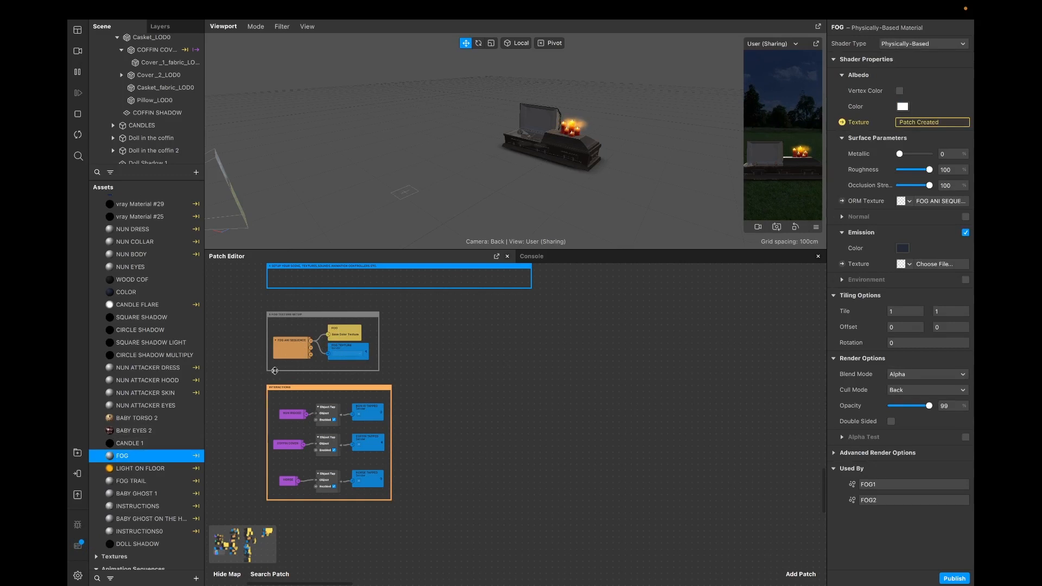
pyautogui.hscroll(5, 753, 326)
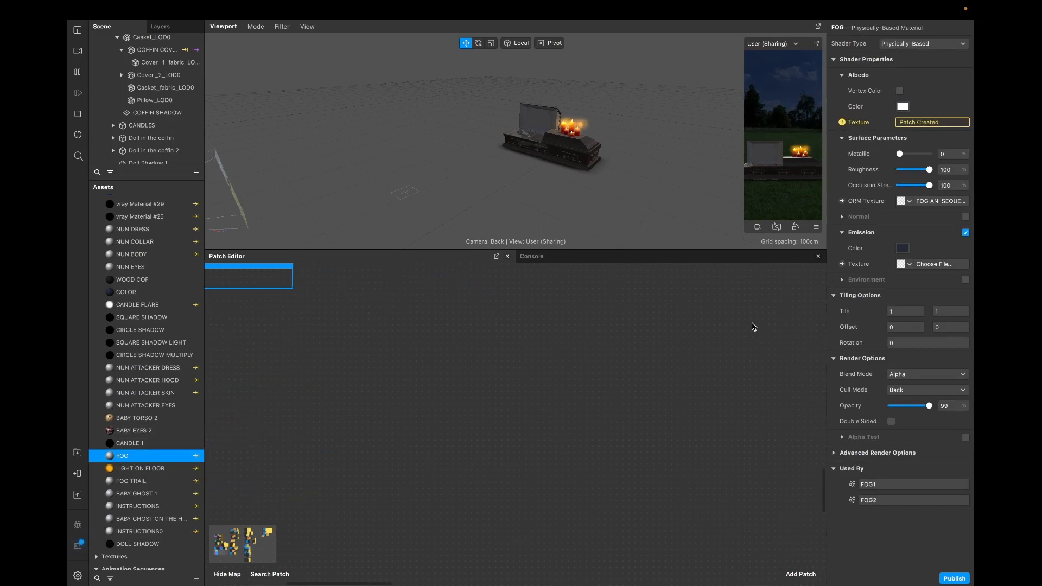
pyautogui.hscroll(-4, 567, 356)
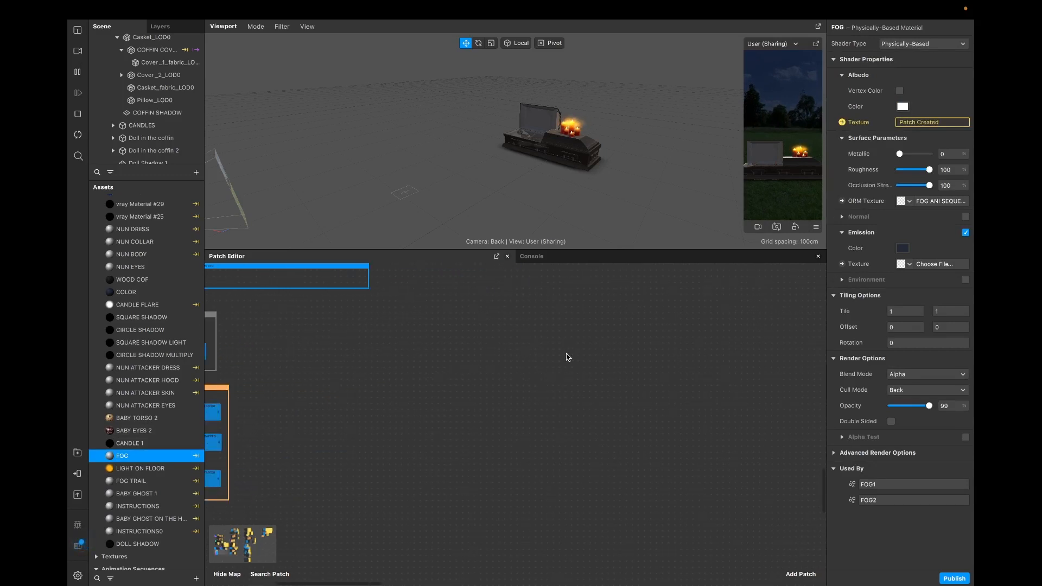
pyautogui.hscroll(-2, 575, 357)
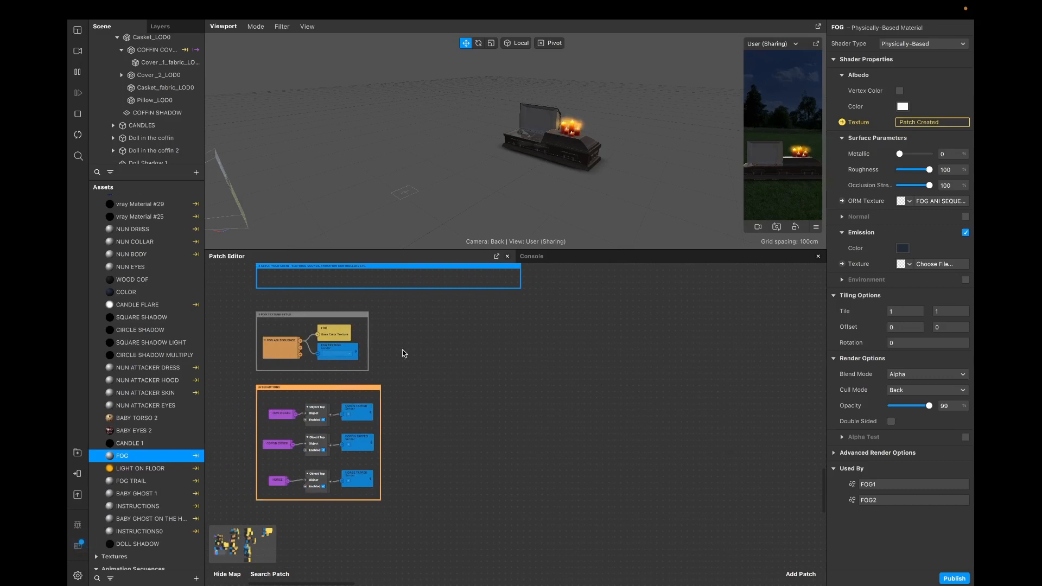
pyautogui.scroll(-3, 434, 428)
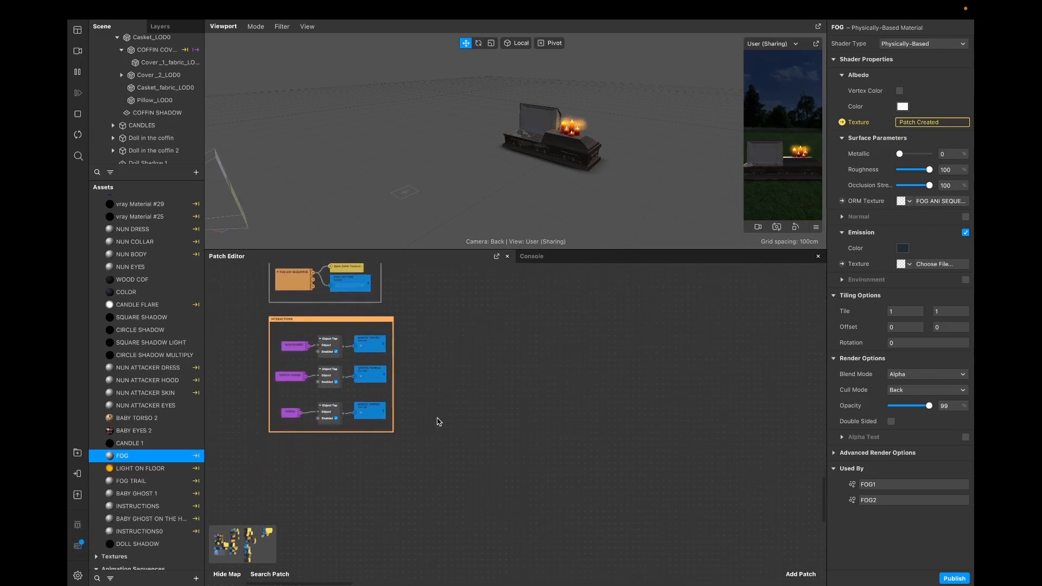
# Step: Make all hidden scene objects from the first CANDLES ON THE FLOOR object through BABY GHOST visible, and inspect them in an enlarged viewport
pyautogui.moveTo(155, 180); pyautogui.dragTo(172, 480)
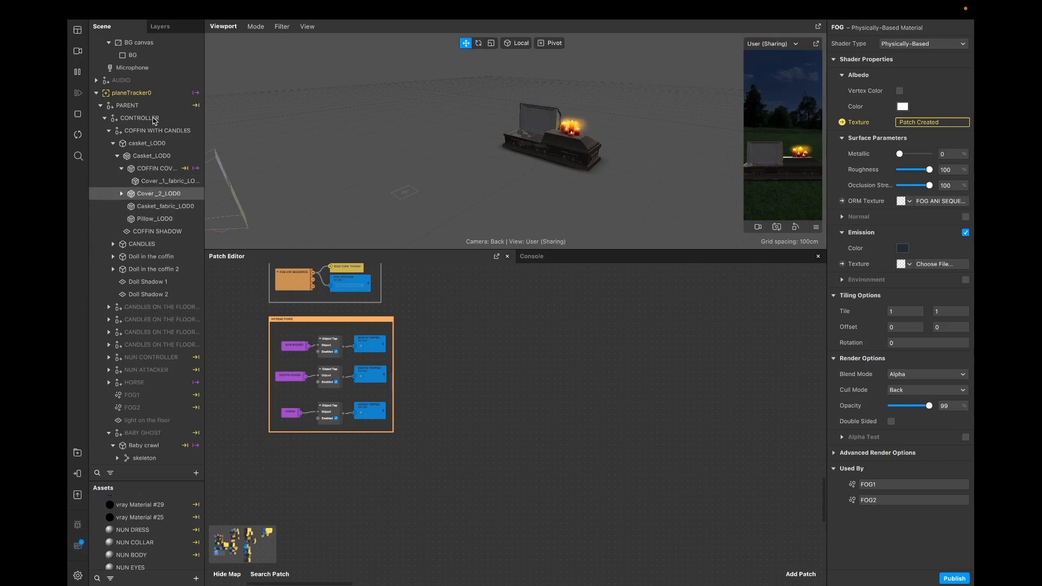
pyautogui.click(161, 308)
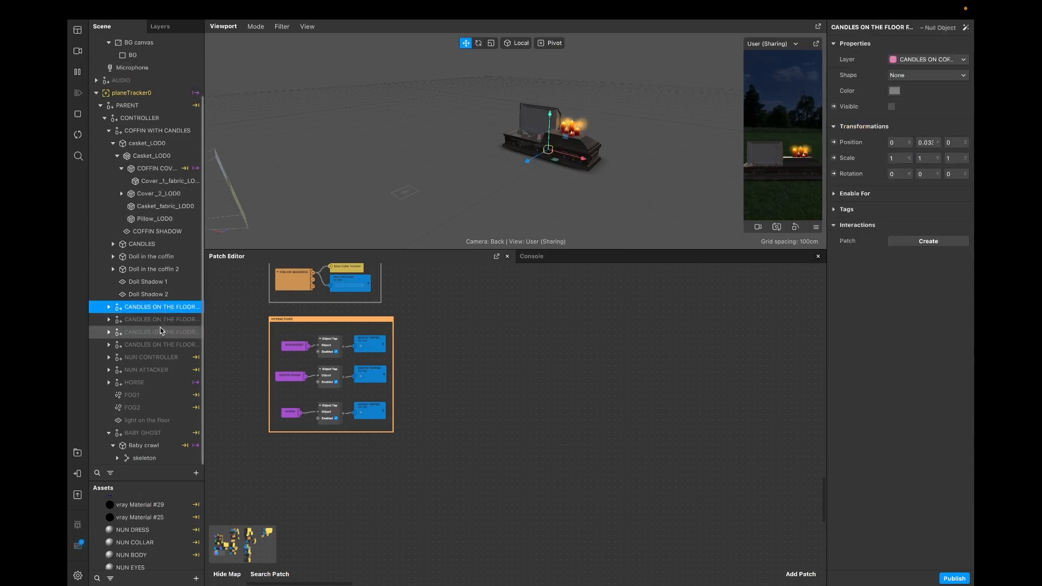
pyautogui.keyDown('shift'); pyautogui.click(158, 432); pyautogui.keyUp('shift')
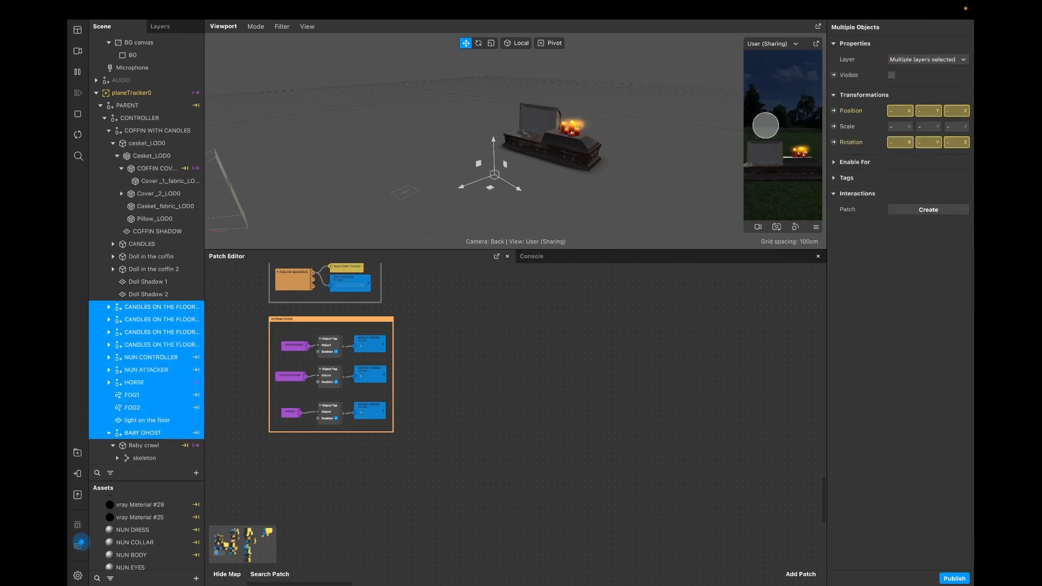
pyautogui.click(891, 75)
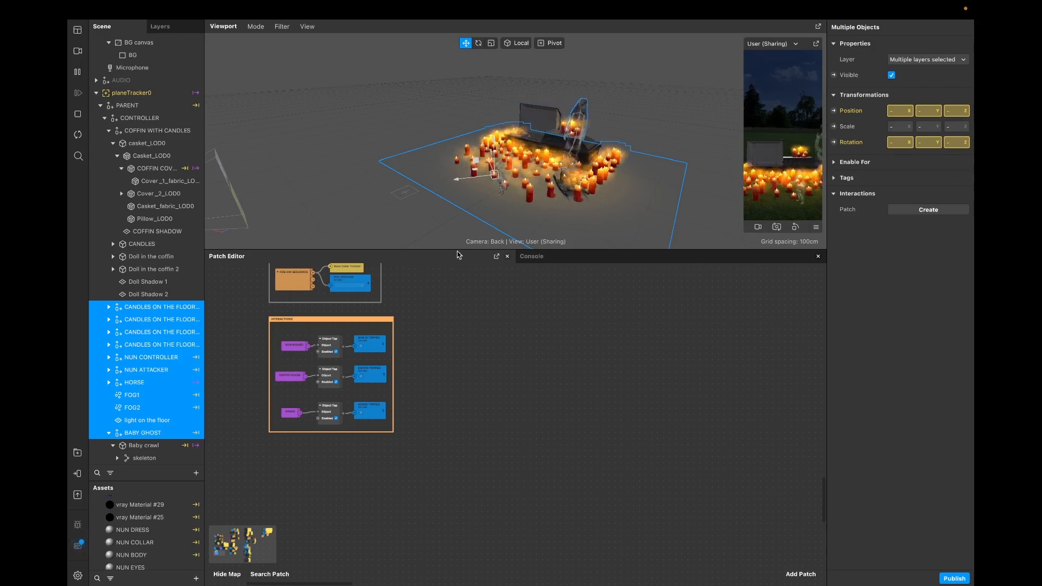
pyautogui.moveTo(458, 261); pyautogui.dragTo(459, 401)
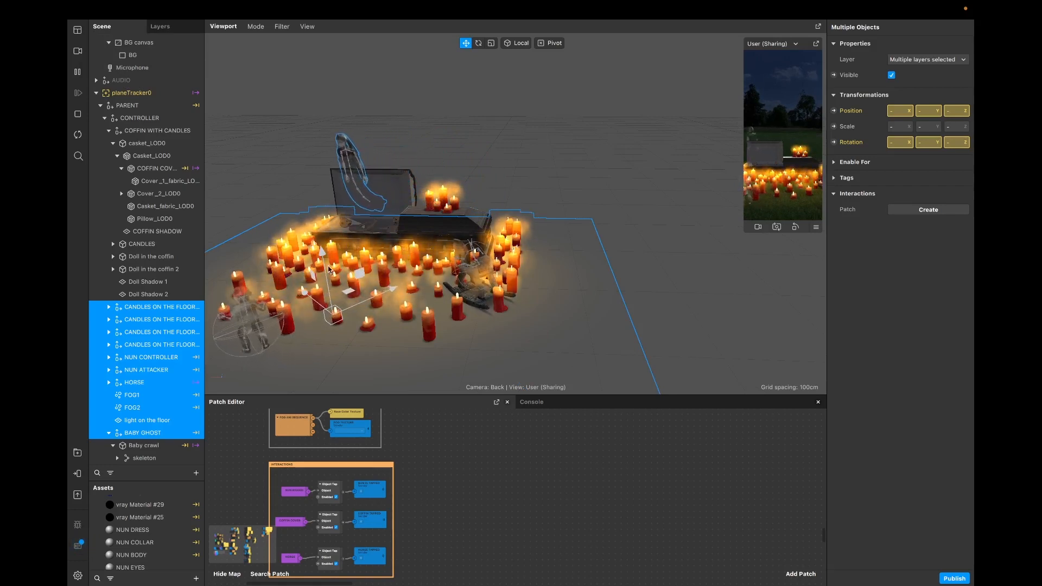
# Step: Enlarge the patch editor and examine the INTERACTIONS group's object tap patches for NUN RIGGED, COFFIN COVER and HORSE
pyautogui.moveTo(418, 401); pyautogui.dragTo(429, 203)
pyautogui.scroll(2, 317, 310)
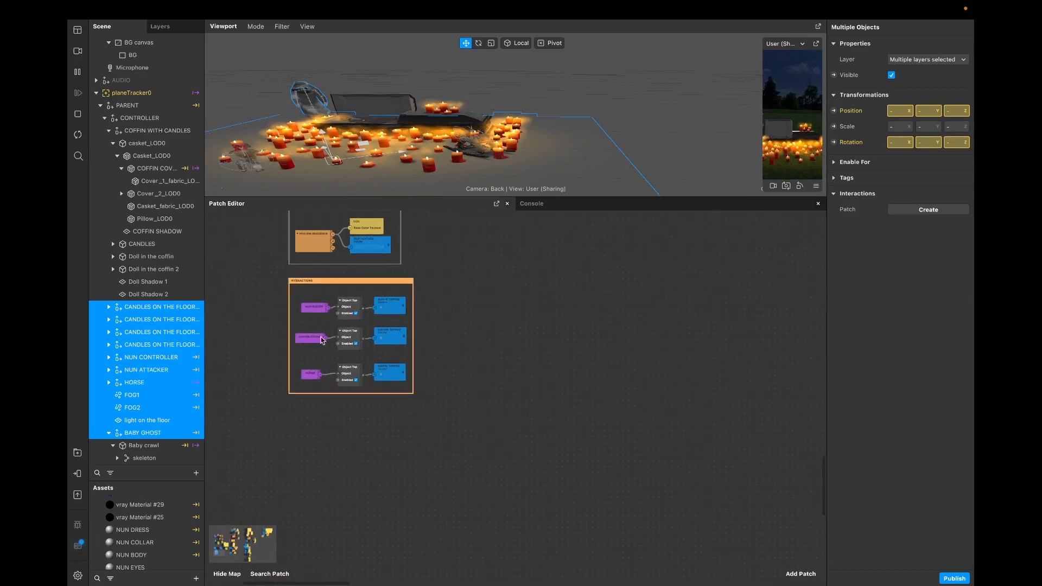
pyautogui.scroll(3, 324, 347)
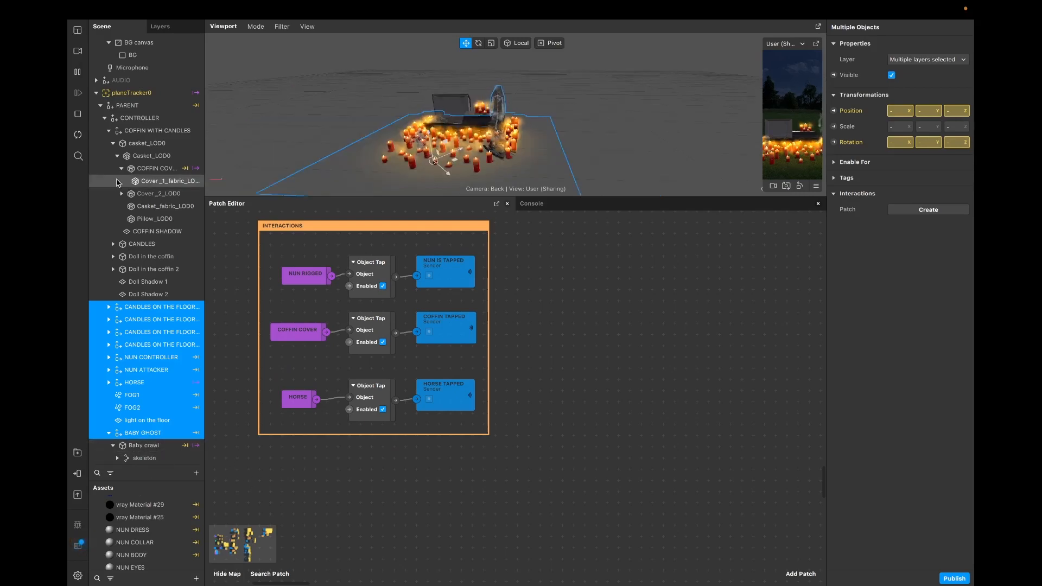
# Step: Select the Baby crawl object in the scene and locate its patch in the group for making the baby crawl or walk
pyautogui.click(125, 446)
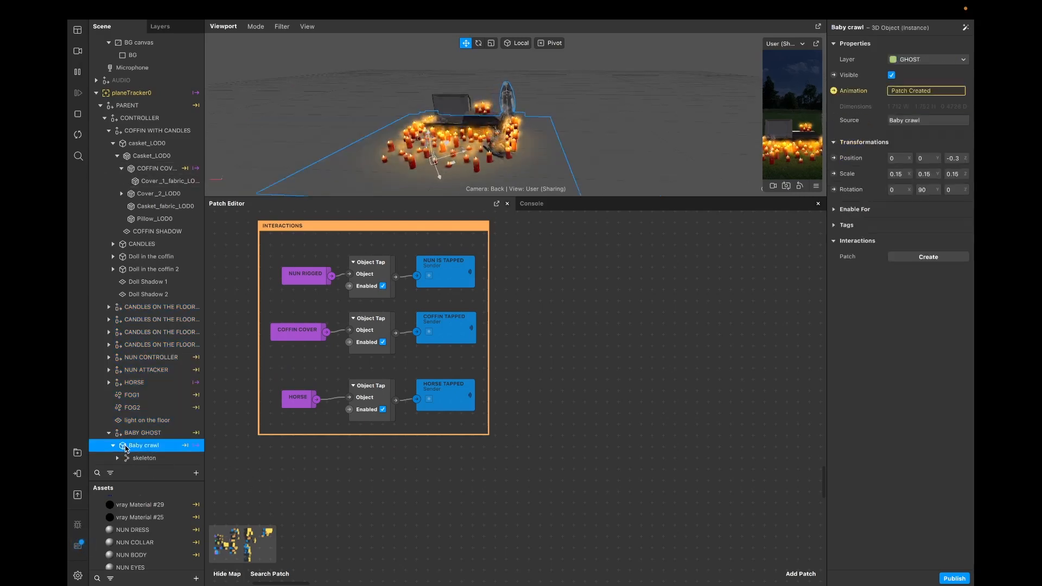
pyautogui.moveTo(177, 451); pyautogui.dragTo(283, 477)
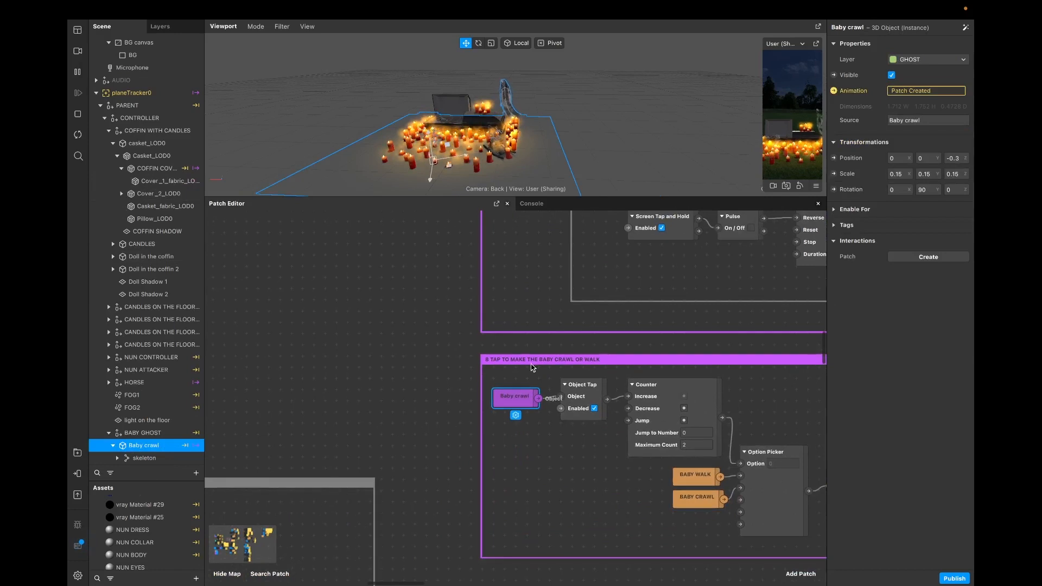
# Step: Find empty space below the INTERACTIONS group in the patch graph and add the light on the floor object there as a patch
pyautogui.hscroll(-20, 496, 432)
pyautogui.scroll(-20, 495, 433)
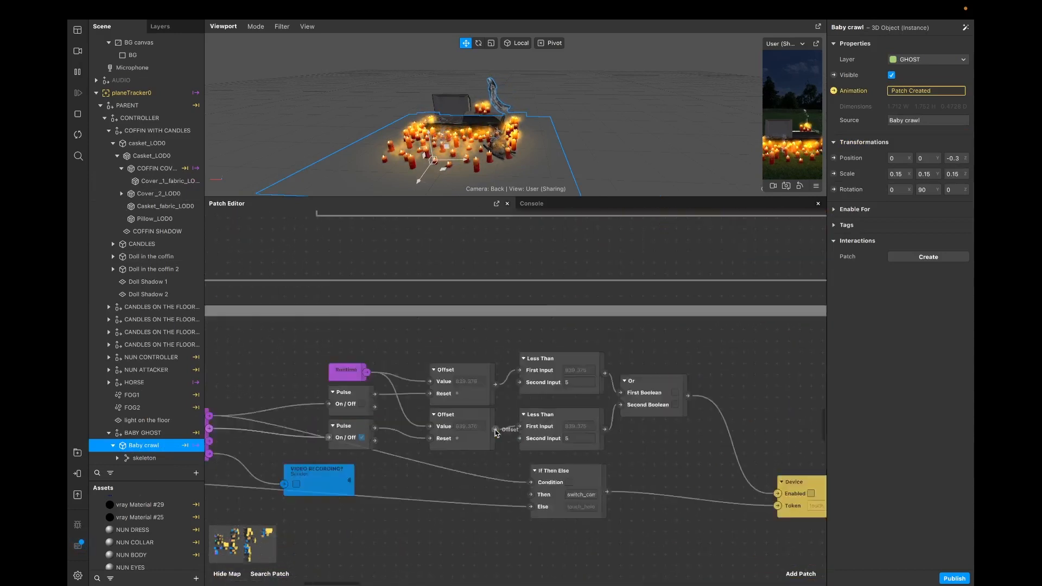
pyautogui.scroll(-10, 496, 432)
pyautogui.hscroll(-6, 496, 433)
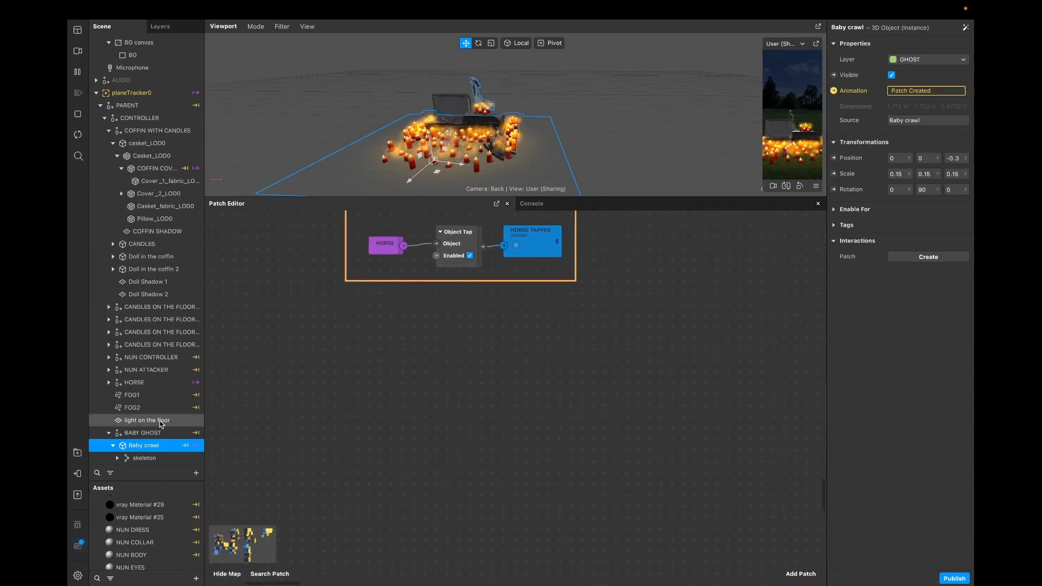
pyautogui.scroll(3, 158, 423)
pyautogui.scroll(-5, 159, 421)
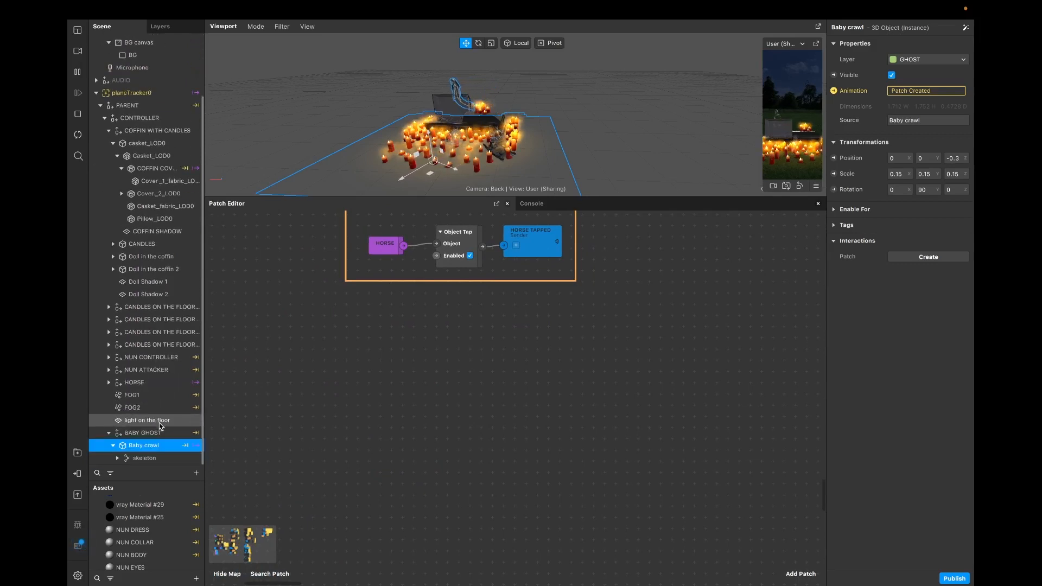
pyautogui.moveTo(130, 423); pyautogui.dragTo(410, 388)
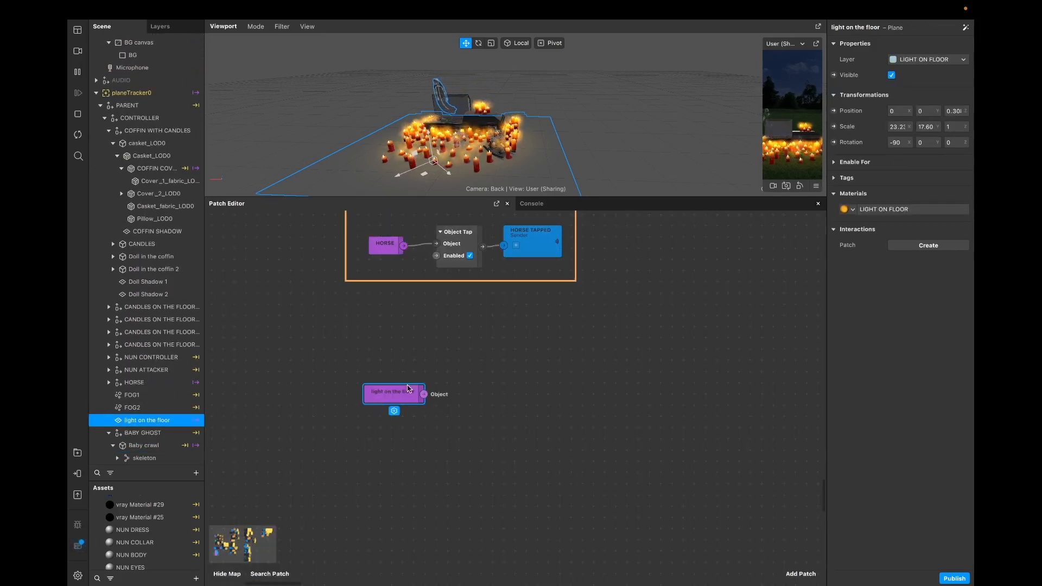
# Step: Delete the light on the floor patch from below the INTERACTIONS group
pyautogui.scroll(5, 449, 381)
pyautogui.hscroll(3, 449, 381)
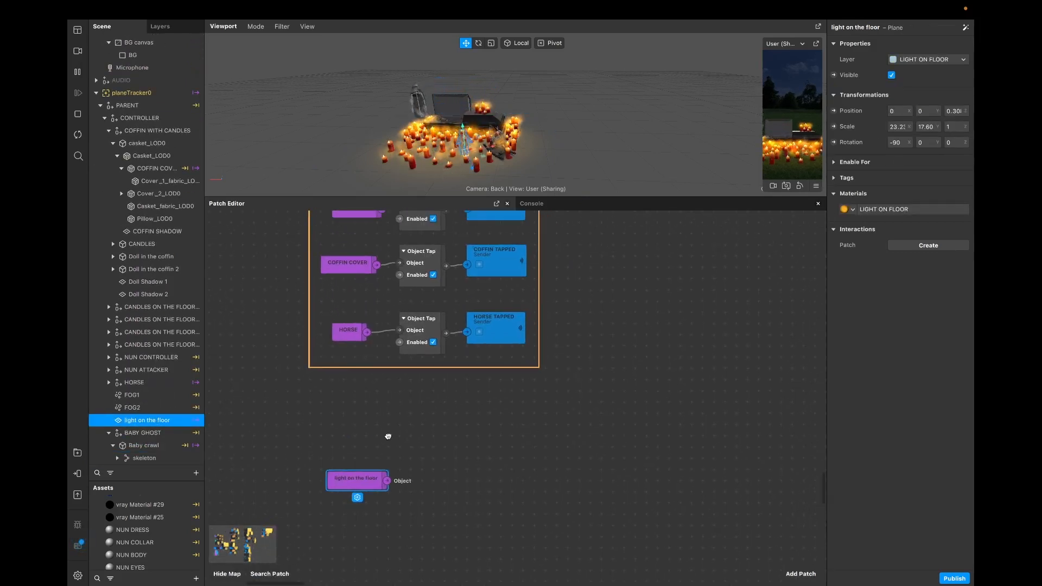
pyautogui.scroll(1, 385, 434)
pyautogui.press('BackSpace')
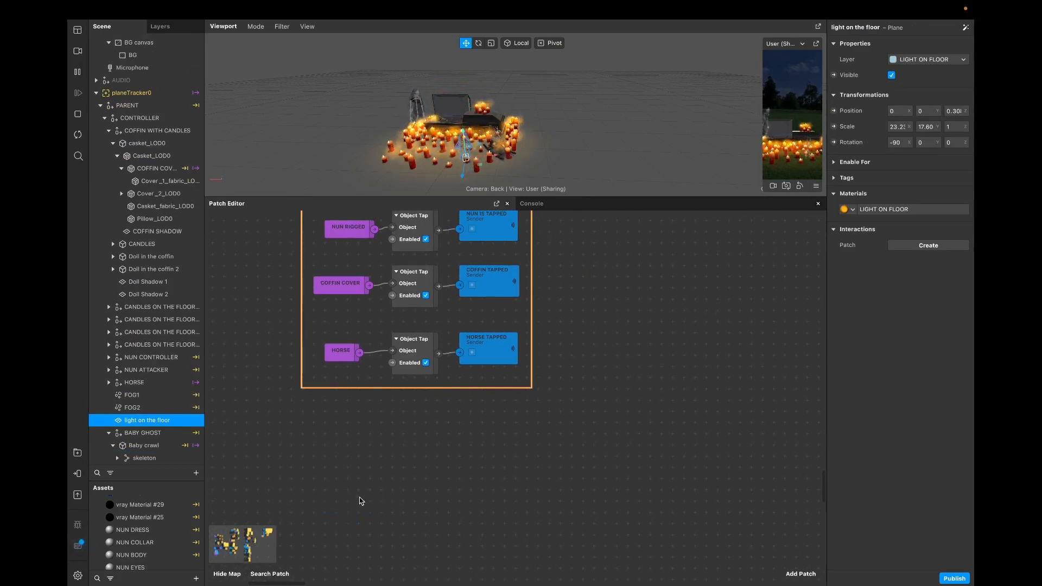
# Step: Look up the Object Tap patch in the patch library by searching for "obj", without adding it
pyautogui.scroll(2, 377, 476)
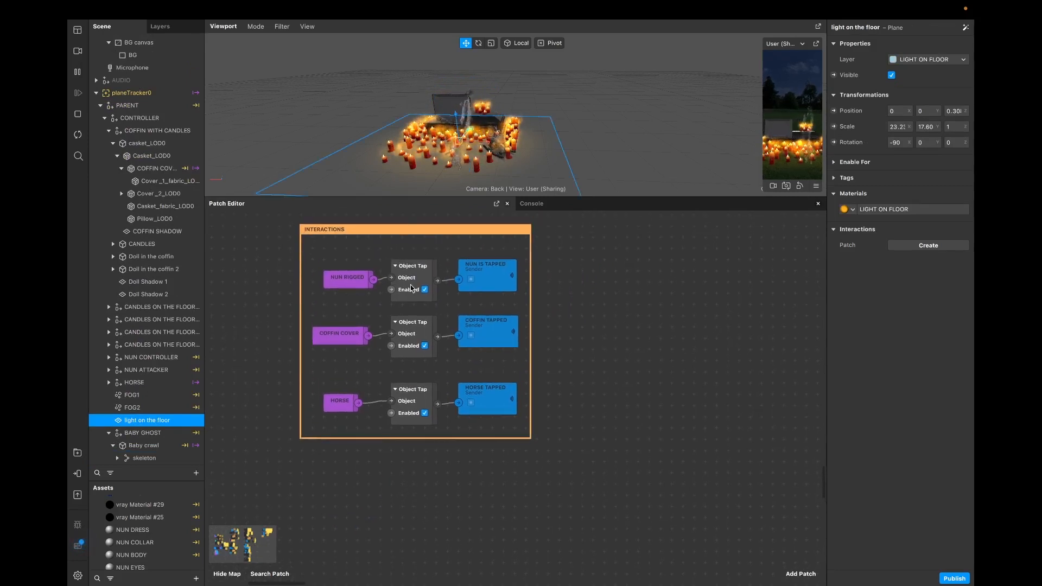
pyautogui.rightClick(571, 356)
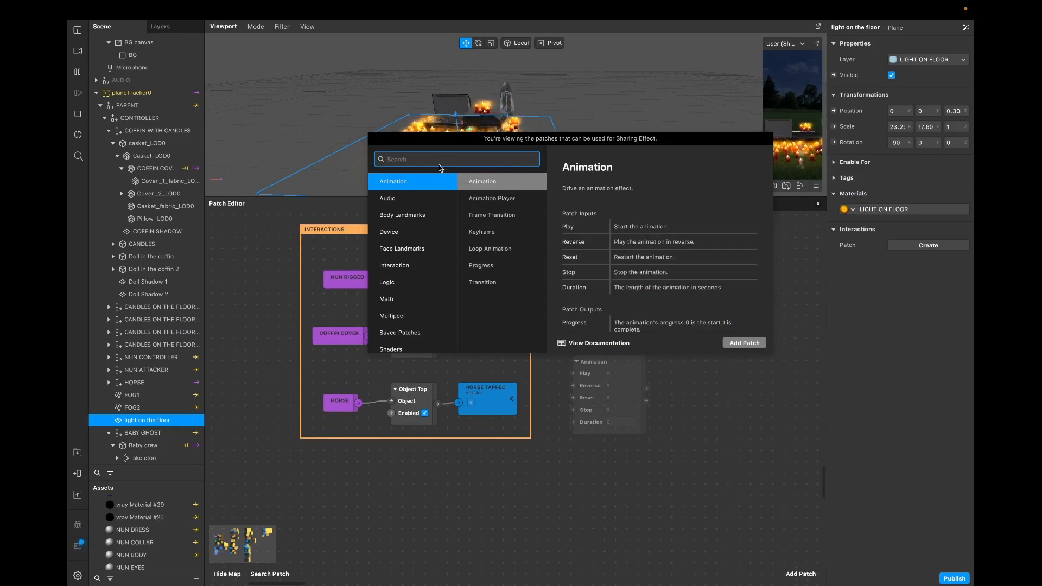
pyautogui.write('obj')
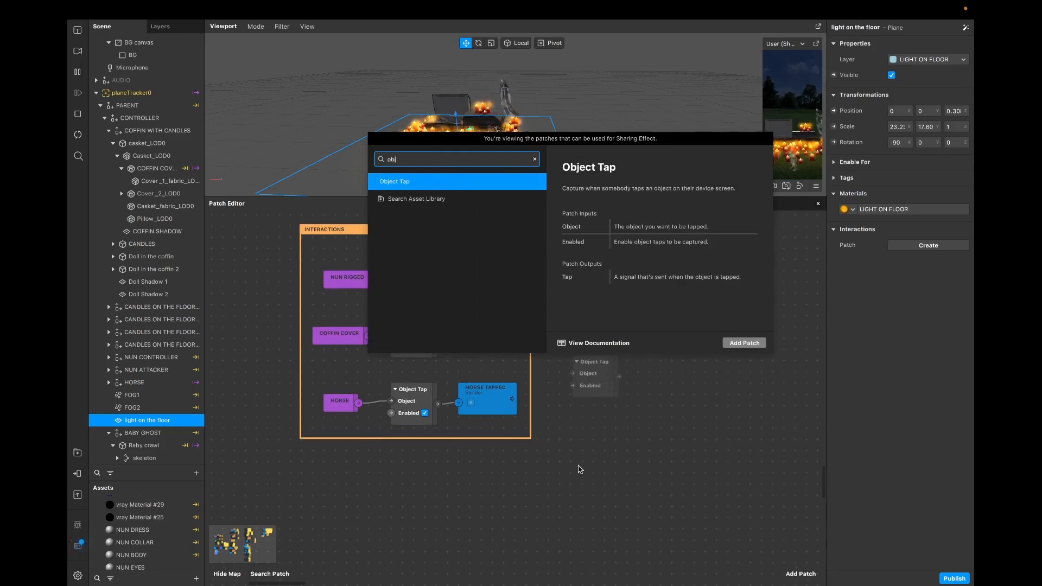
pyautogui.click(587, 483)
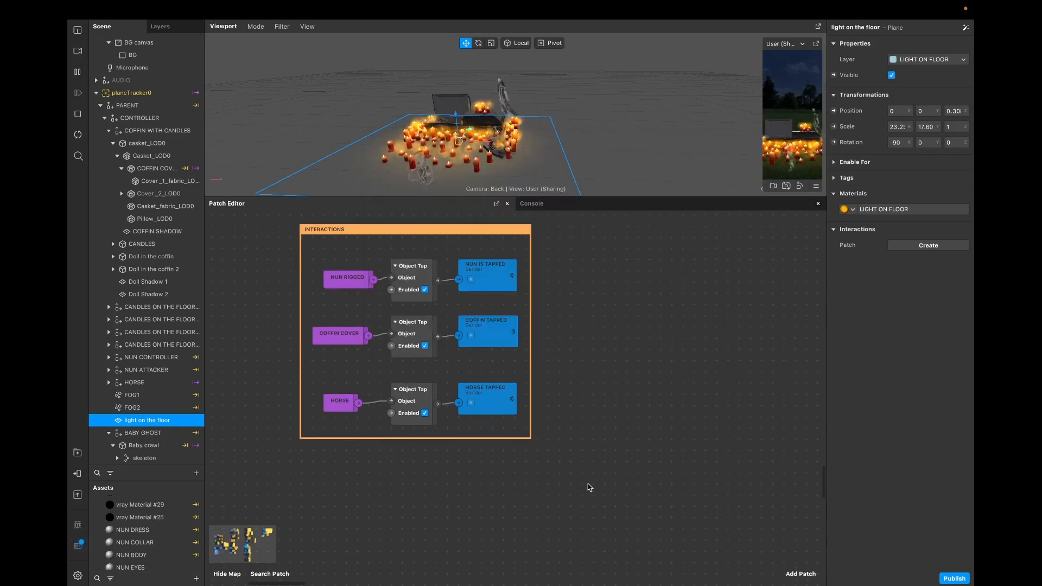
# Step: Inspect the NUN IS TAPPED, COFFIN TAPPED and HORSE TAPPED sender patches in the INTERACTIONS group
pyautogui.click(488, 275)
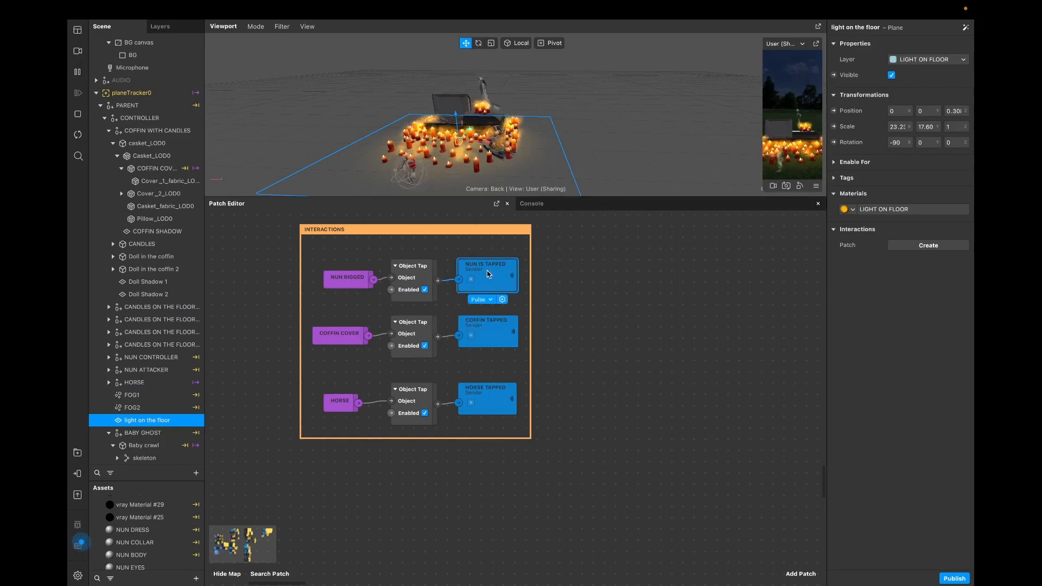
pyautogui.click(488, 340)
pyautogui.click(490, 409)
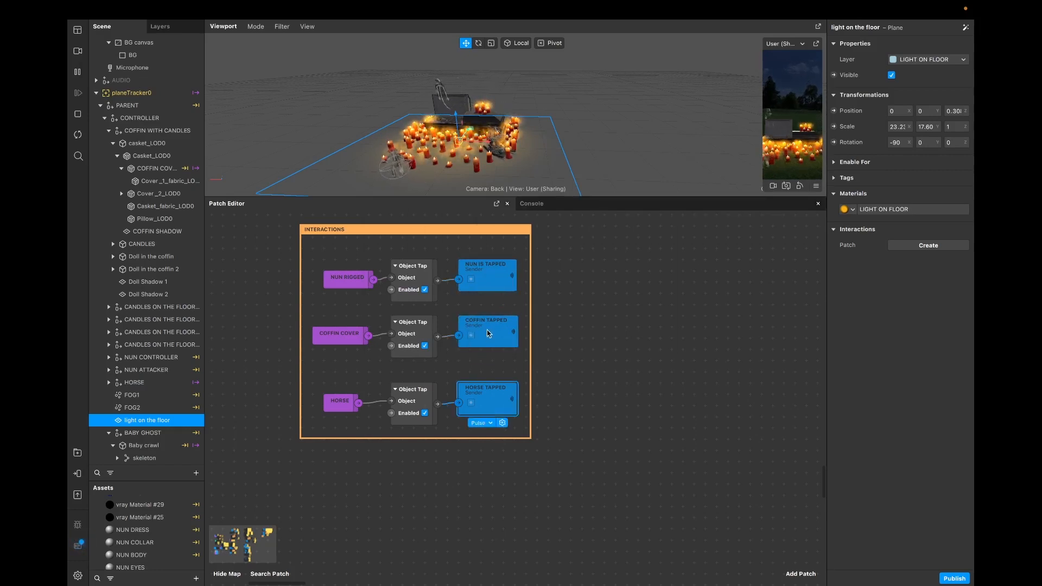
pyautogui.click(490, 333)
pyautogui.click(490, 276)
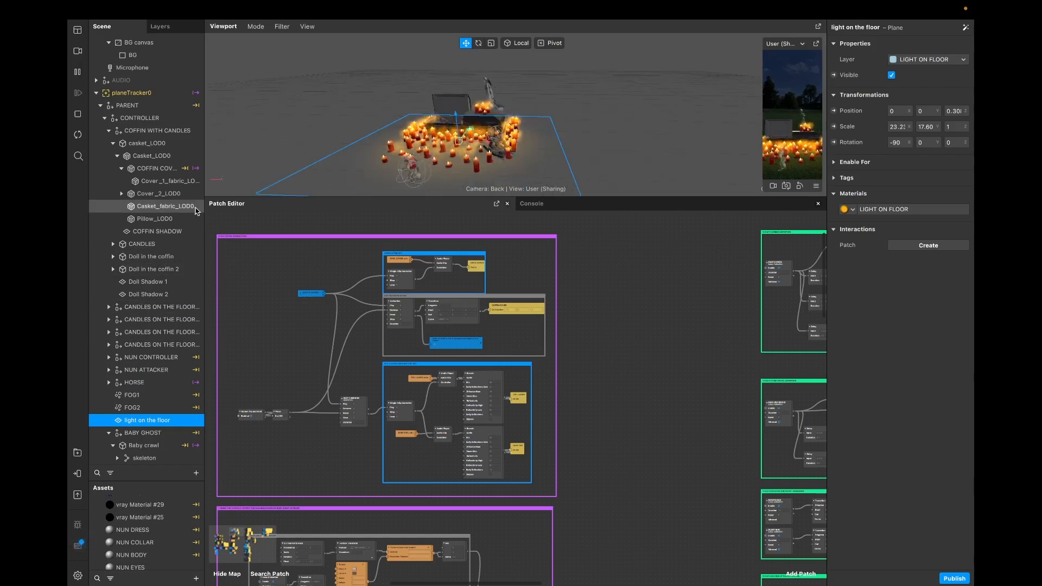
# Step: Collapse COFFIN WITH CANDLES and hide all objects from the first CANDLES ON THE FLOOR object through BABY GHOST
pyautogui.click(110, 131)
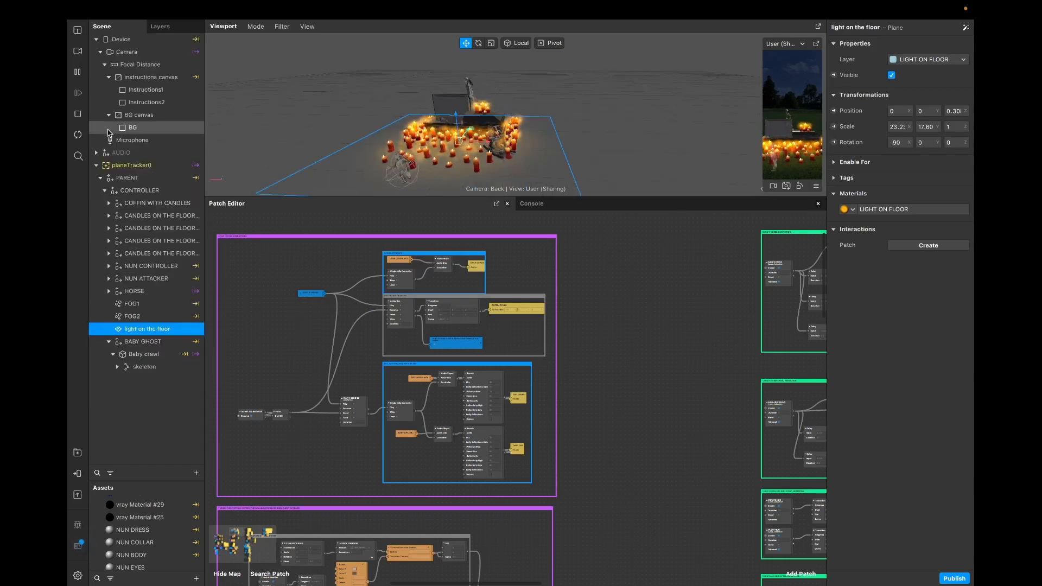
pyautogui.click(164, 215)
pyautogui.keyDown('shift'); pyautogui.click(157, 343); pyautogui.keyUp('shift')
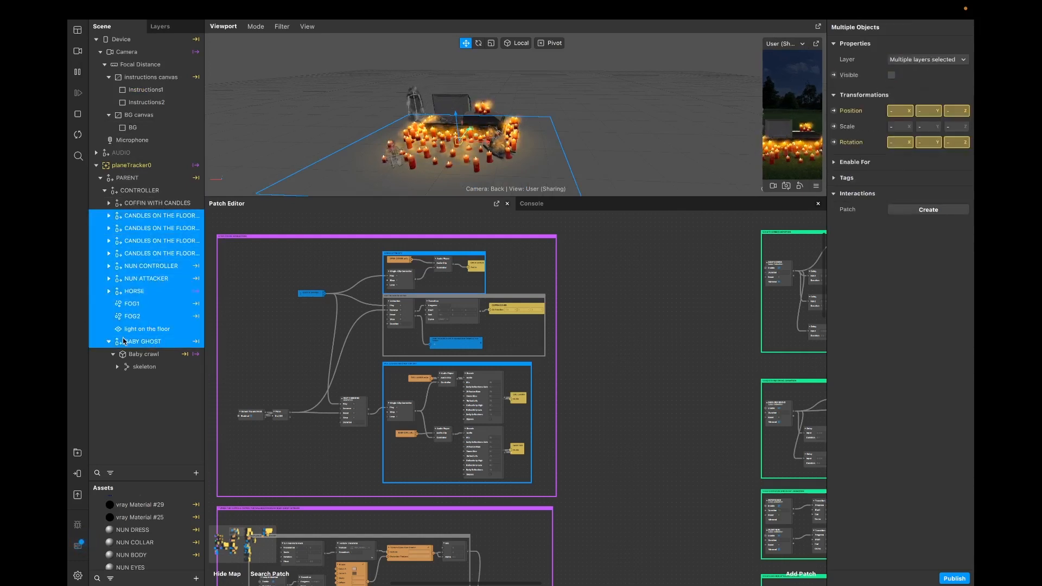
pyautogui.click(125, 374)
# Step: Select and expand COFFIN WITH CANDLES, and inspect the coffin up close in an enlarged viewport
pyautogui.click(106, 204)
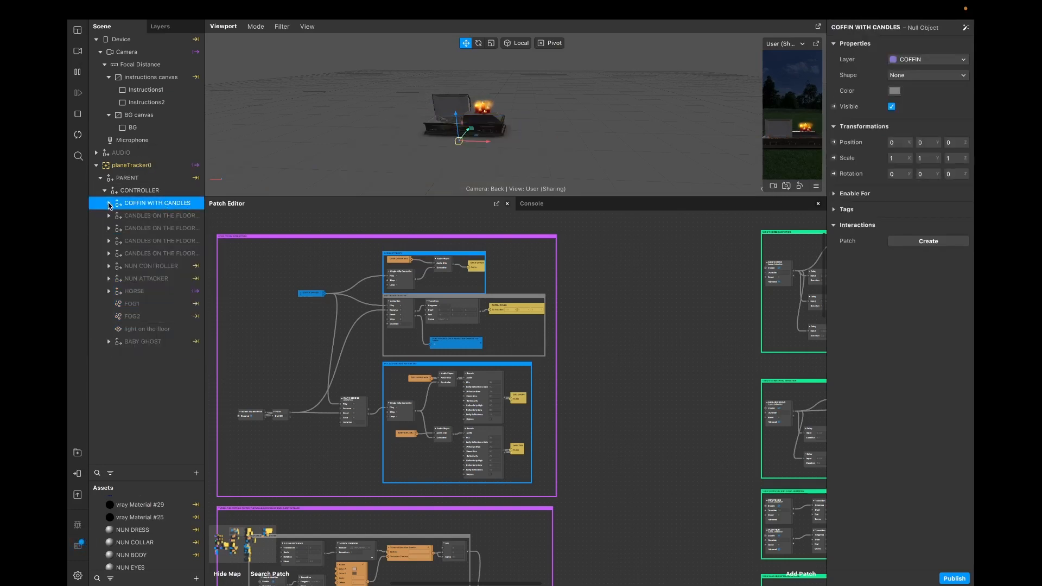
pyautogui.click(109, 204)
pyautogui.moveTo(296, 195); pyautogui.dragTo(328, 397)
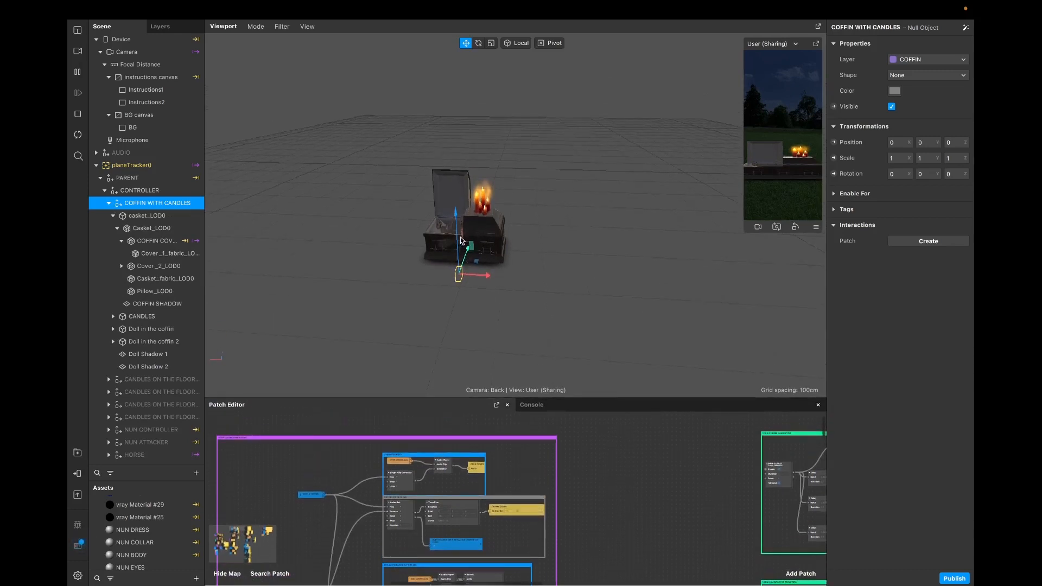
pyautogui.press('f')
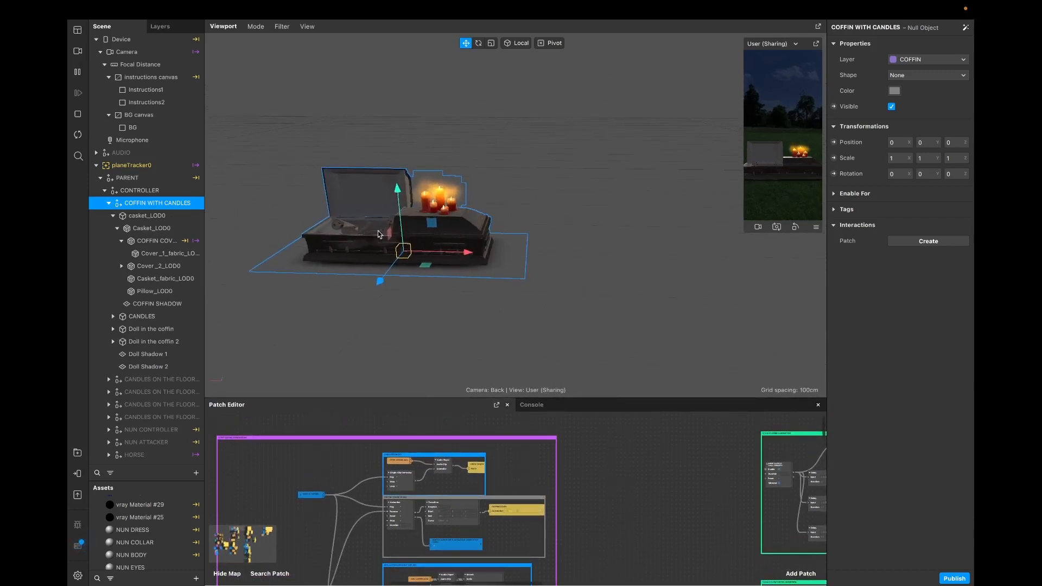
pyautogui.moveTo(536, 226); pyautogui.dragTo(591, 222, button='middle')
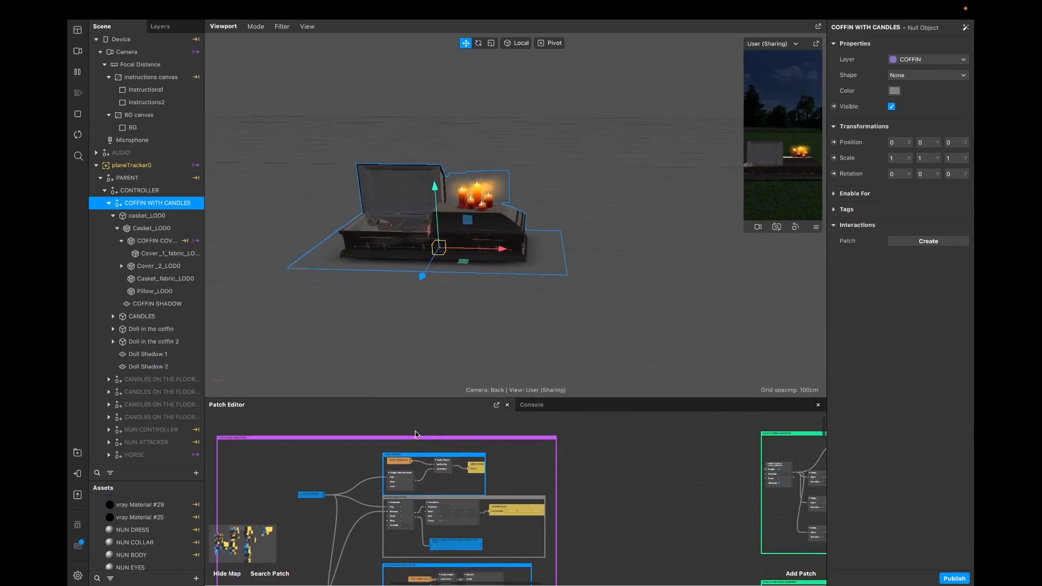
# Step: Enlarge the patch editor and examine the coffin interaction group, from its receiver to the cover animation and audio patches
pyautogui.moveTo(416, 401); pyautogui.dragTo(450, 244)
pyautogui.scroll(-3, 495, 293)
pyautogui.hscroll(-3, 495, 293)
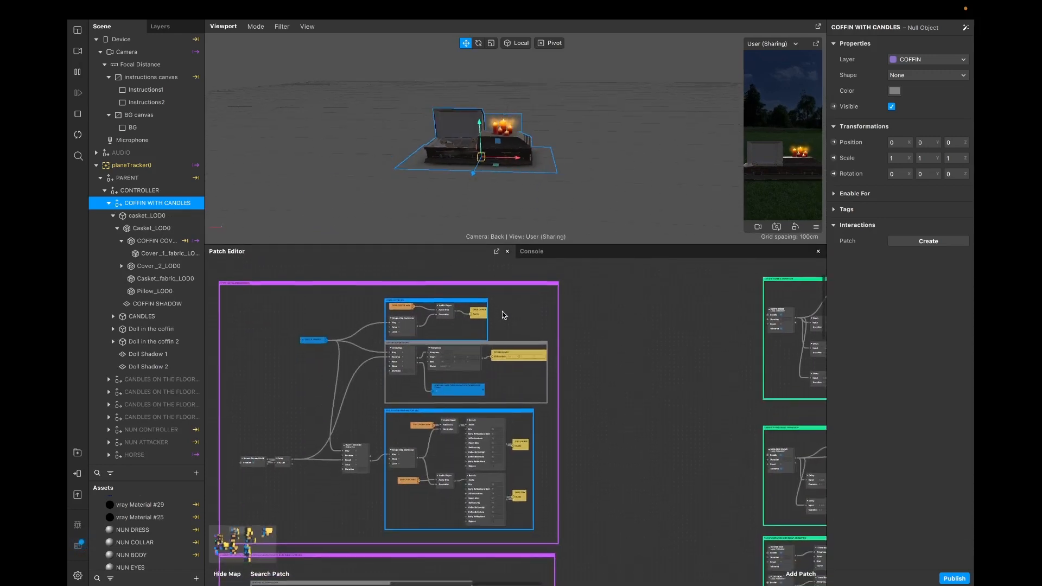
pyautogui.scroll(2, 503, 315)
pyautogui.hscroll(-2, 503, 315)
pyautogui.keyDown('ctrl'); pyautogui.scroll(2, 500, 314); pyautogui.keyUp('ctrl')
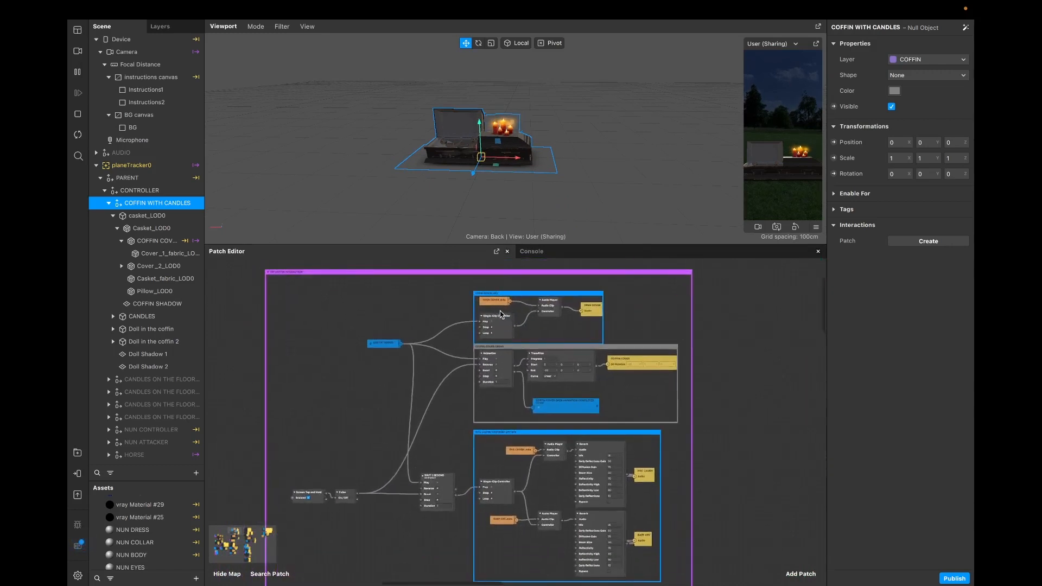
pyautogui.moveTo(450, 243); pyautogui.dragTo(449, 209)
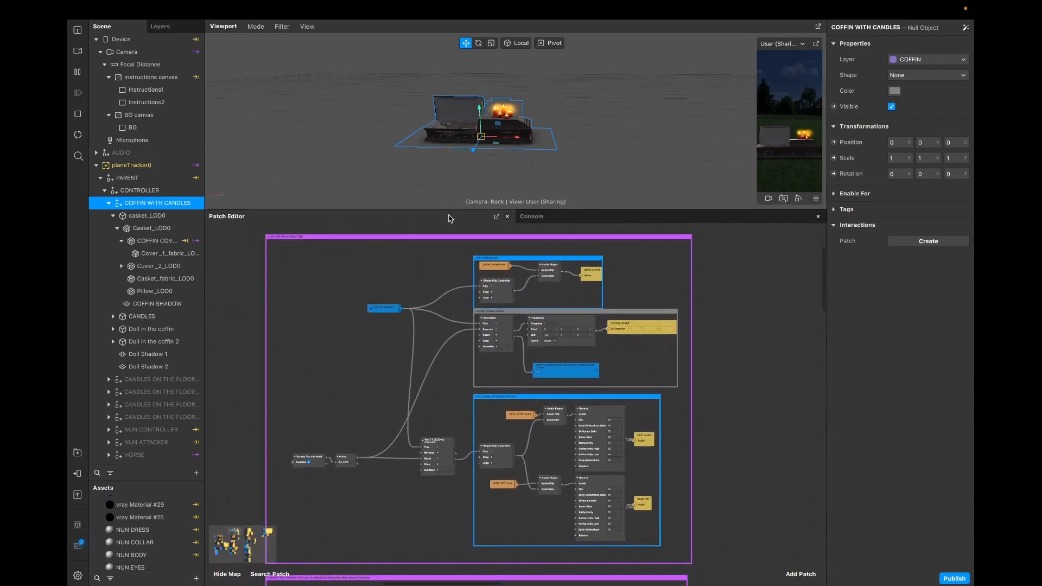
pyautogui.hscroll(-5, 445, 258)
pyautogui.hscroll(5, 445, 261)
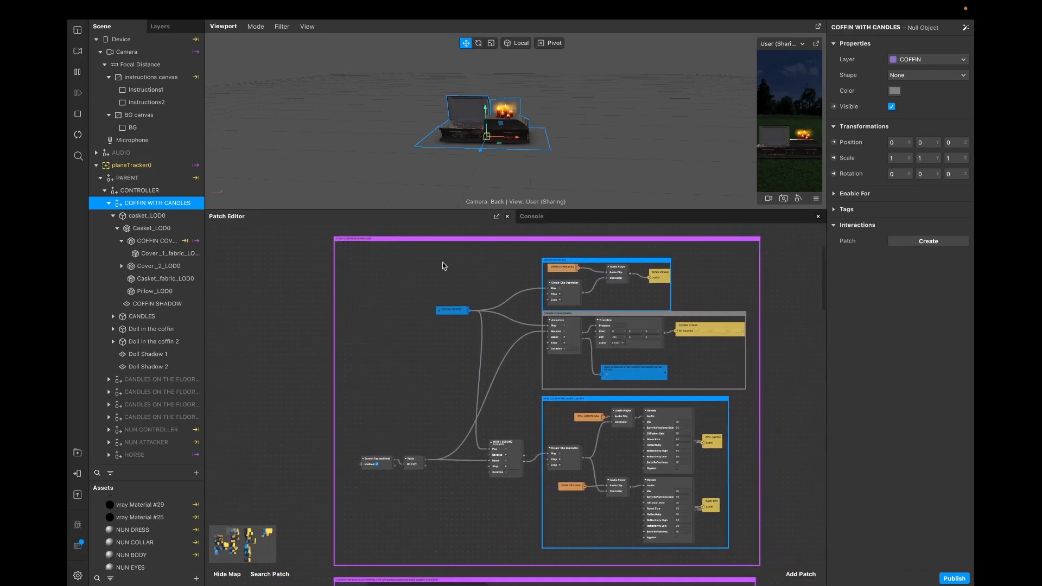
pyautogui.scroll(-1, 442, 262)
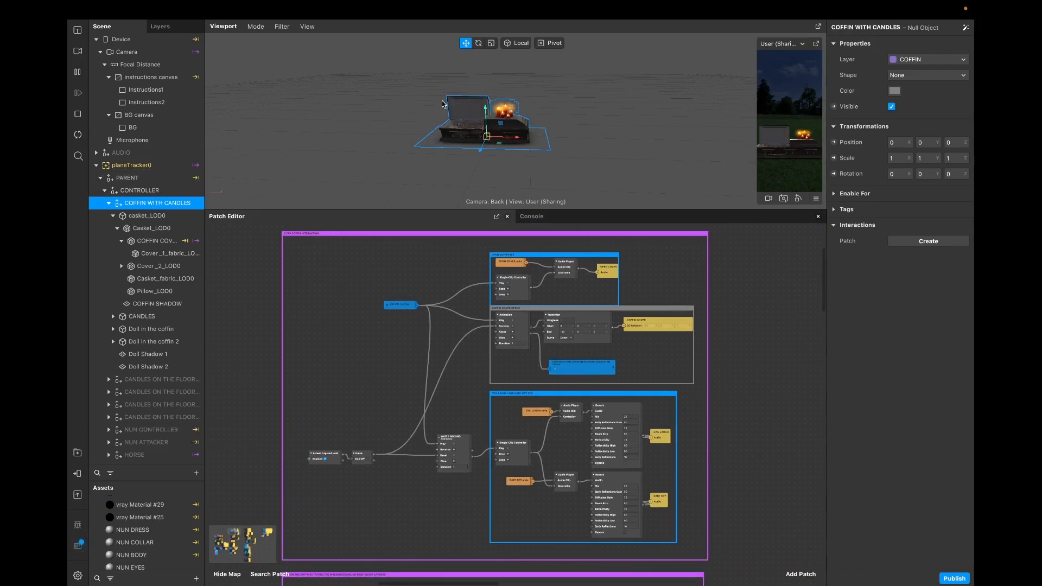
# Step: Add a Receiver patch to the empty area of the coffin interaction group
pyautogui.rightClick(342, 278)
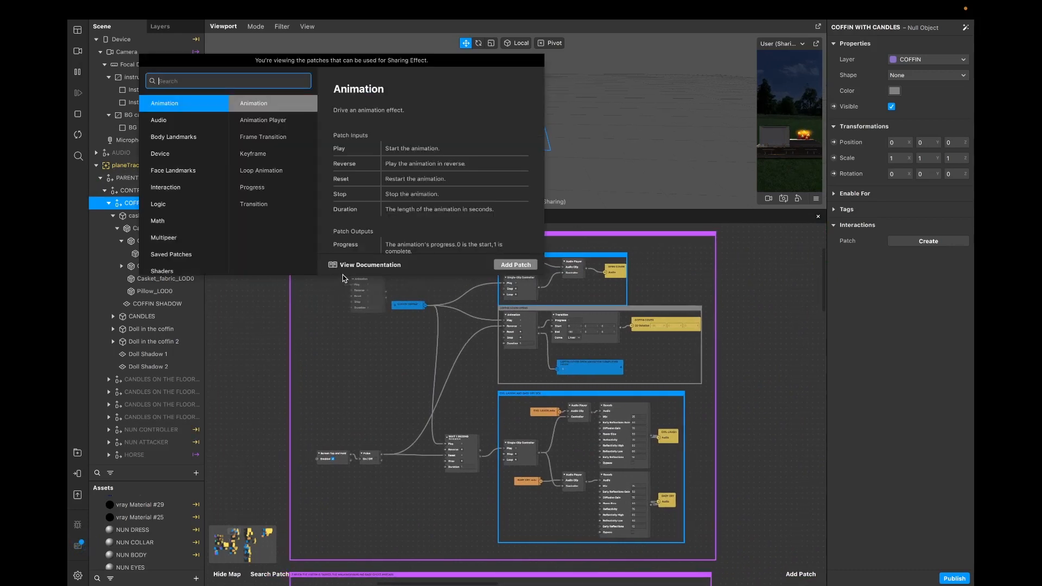
pyautogui.write('rece')
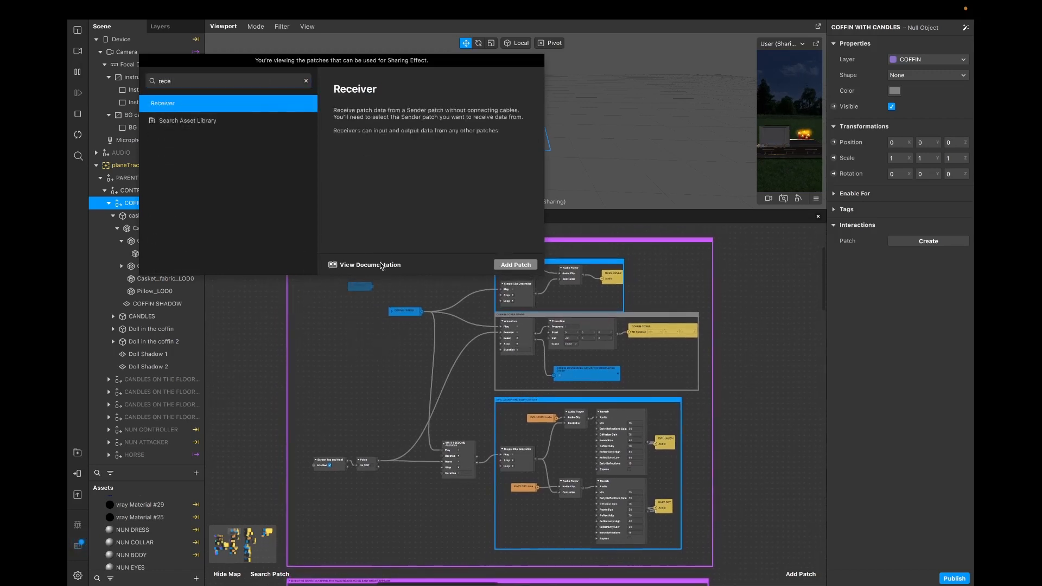
pyautogui.doubleClick(294, 104)
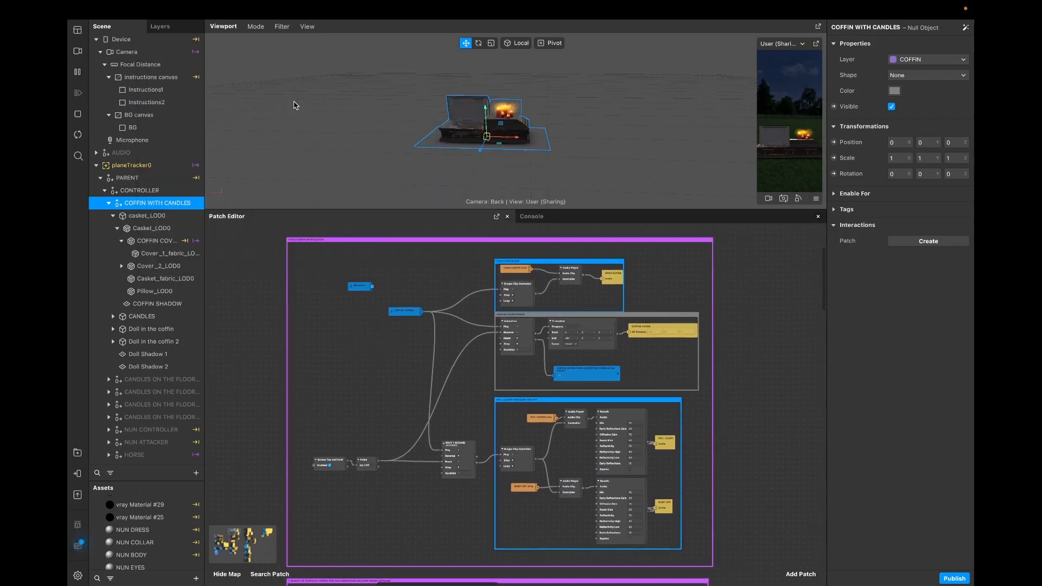
# Step: View the senders available to the new Receiver without choosing one, and delete the Receiver patch
pyautogui.click(368, 288)
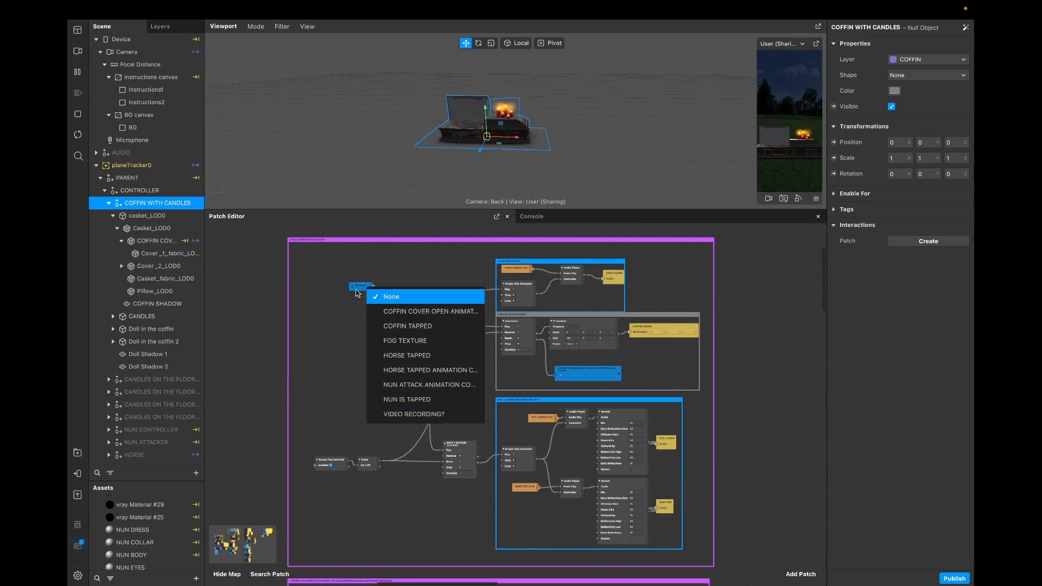
pyautogui.click(335, 326)
pyautogui.click(357, 288)
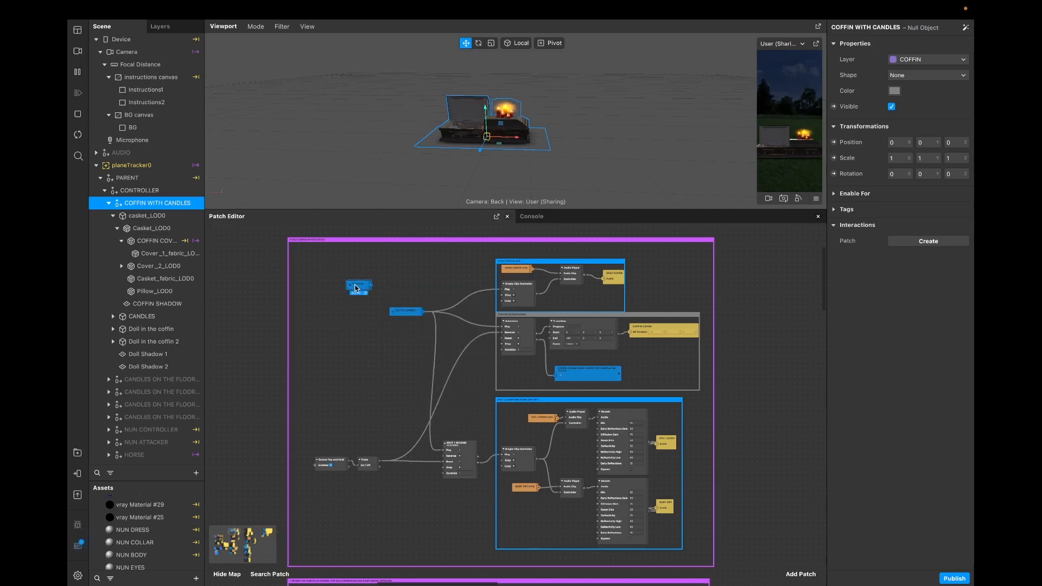
pyautogui.press('BackSpace')
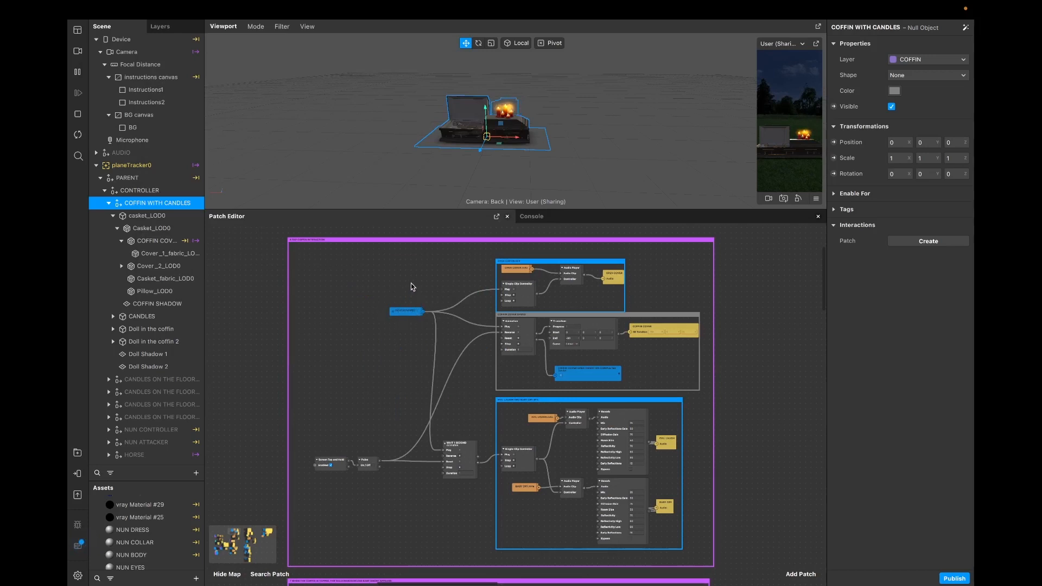
# Step: Select the audio clip patch in the coffin opening sound group, and locate the audio and playback controllers in an enlarged assets list
pyautogui.hscroll(5, 590, 304)
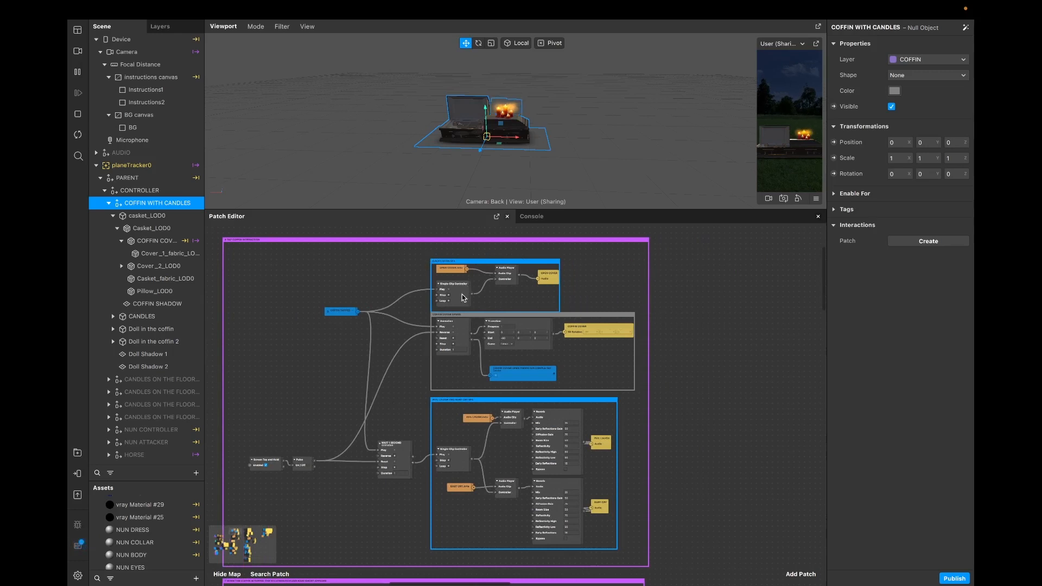
pyautogui.moveTo(463, 298)
pyautogui.mouseDown()
pyautogui.moveTo(502, 279)
pyautogui.moveTo(460, 277)
pyautogui.mouseUp()
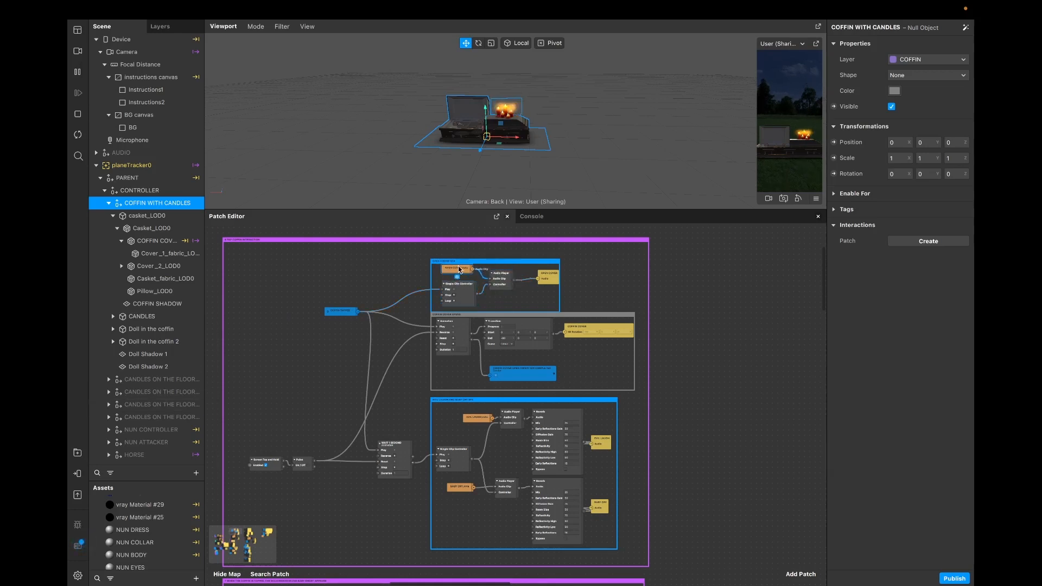
pyautogui.scroll(-3, 152, 391)
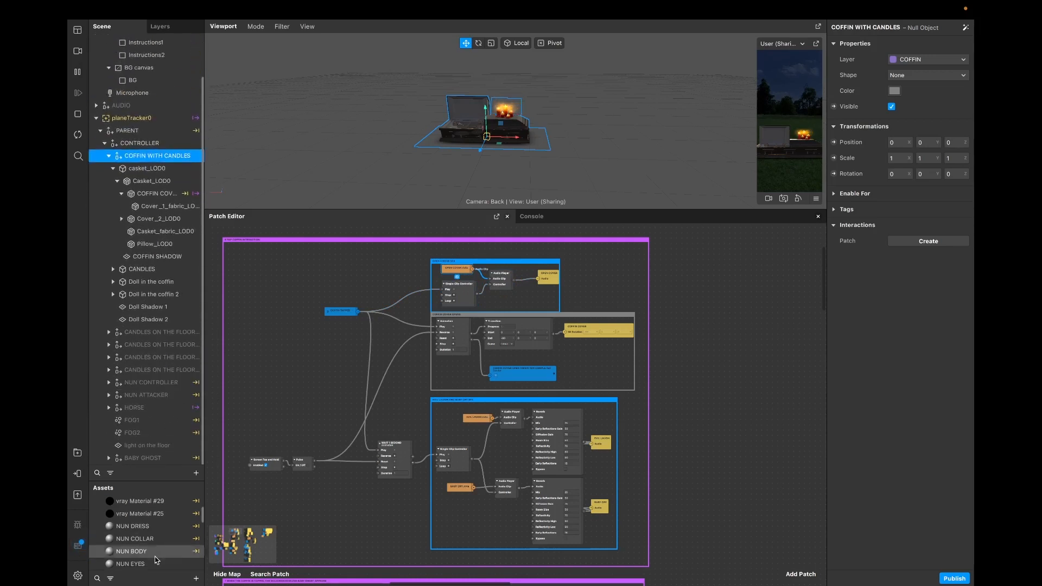
pyautogui.moveTo(133, 480); pyautogui.dragTo(133, 266)
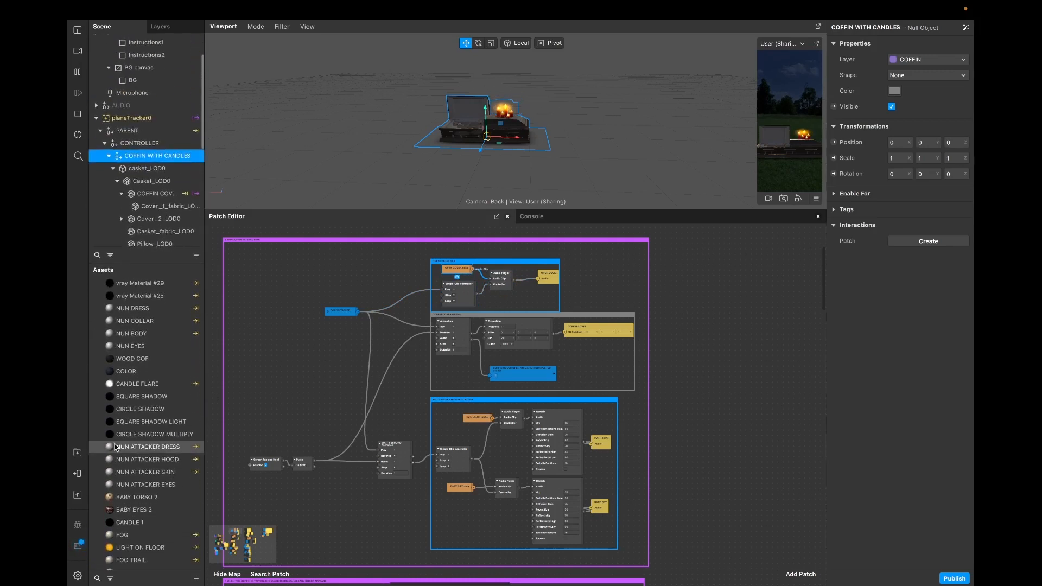
pyautogui.scroll(-10, 117, 447)
pyautogui.scroll(-3, 120, 448)
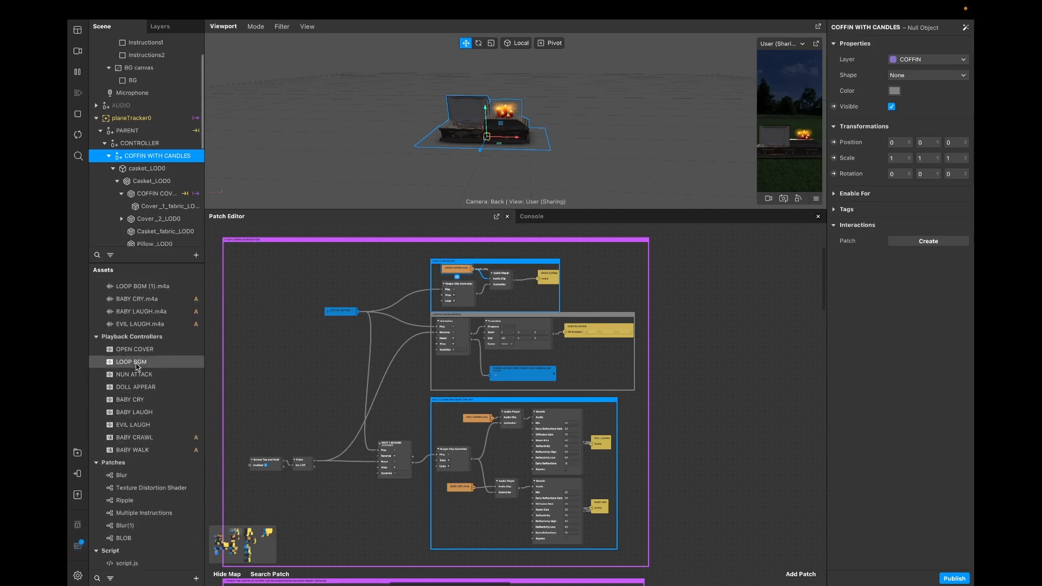
# Step: View the properties of the OPEN COVER playback controller, and tap the coffin in the simulator preview to test its cover
pyautogui.moveTo(163, 349)
pyautogui.mouseDown()
pyautogui.moveTo(293, 337)
pyautogui.moveTo(154, 354)
pyautogui.mouseUp()
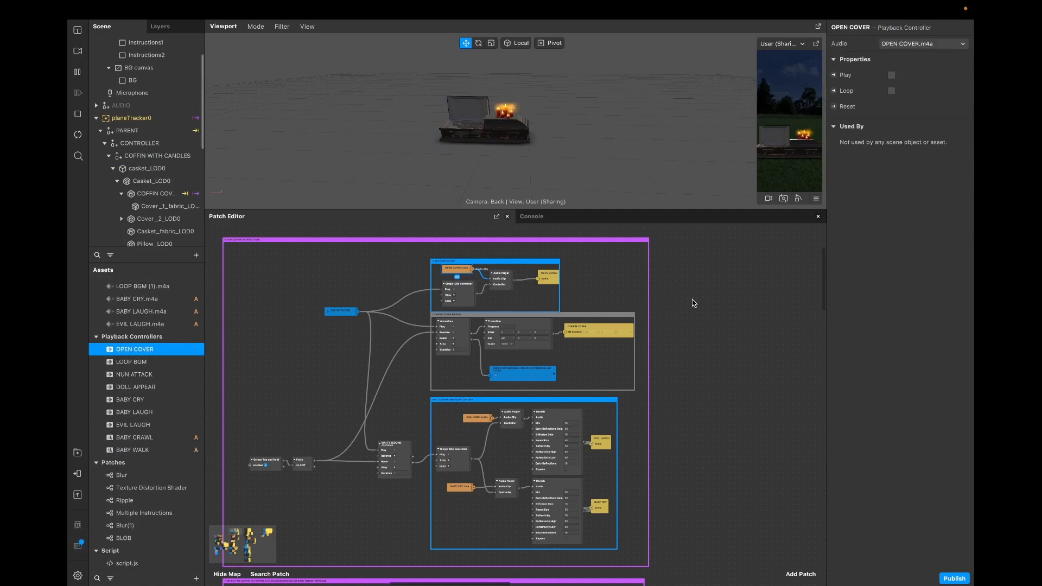
pyautogui.hscroll(3, 690, 301)
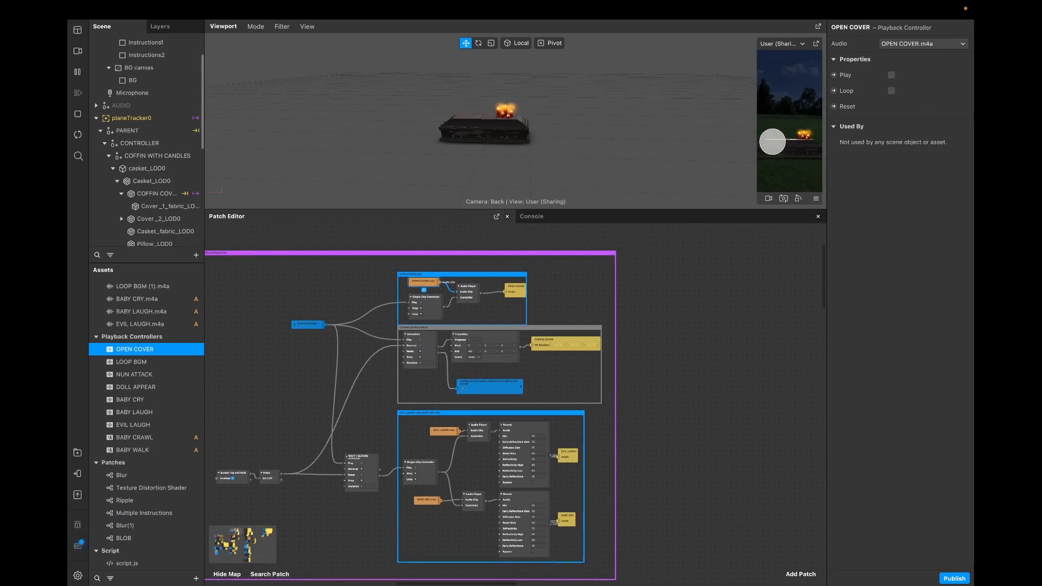
pyautogui.click(772, 142)
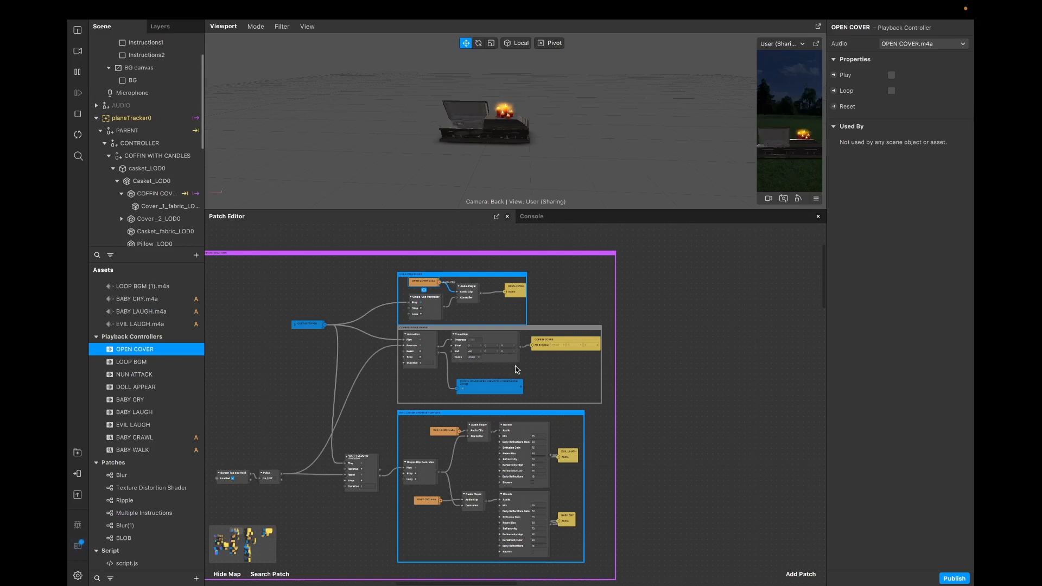
# Step: Enlarge the scene list and select the COFFIN COVER mesh to view its transformations
pyautogui.moveTo(191, 249); pyautogui.dragTo(191, 360)
pyautogui.moveTo(203, 193); pyautogui.dragTo(298, 194)
pyautogui.click(144, 196)
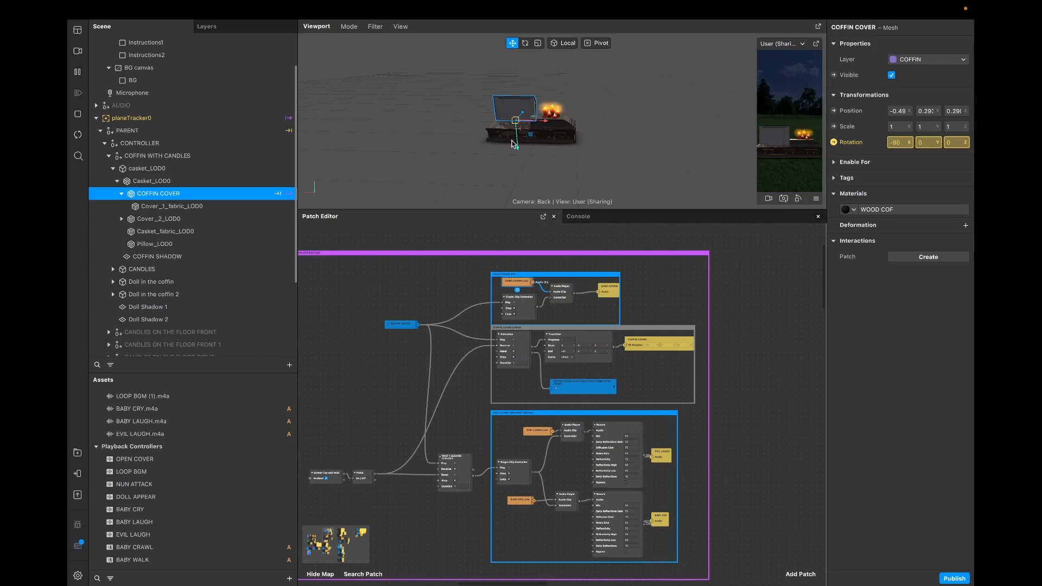
# Step: Shift the Animation patch slightly lower in the coffin cover group, and select the sender patch connected to its completed output
pyautogui.scroll(-3, 651, 381)
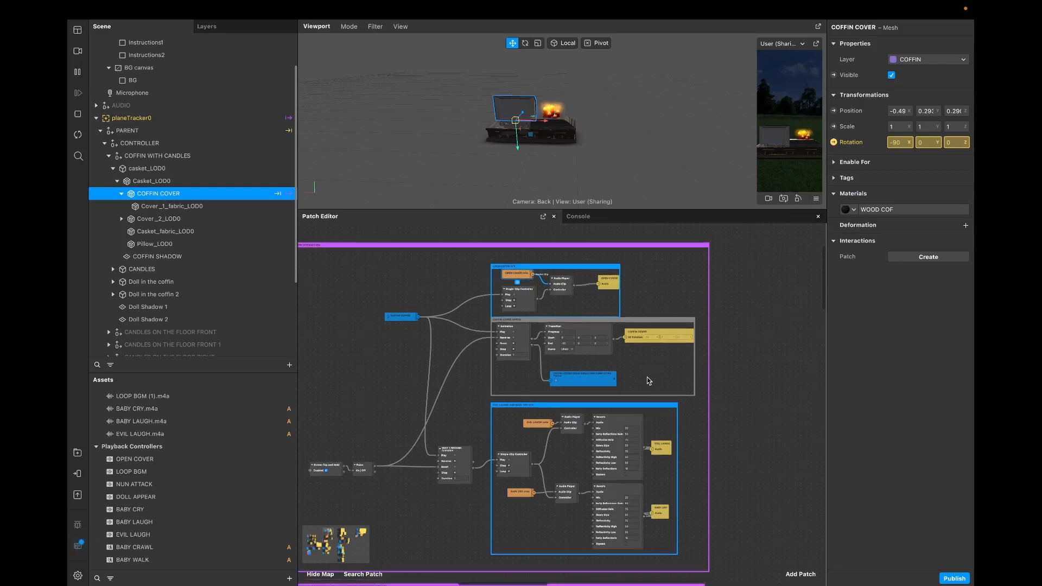
pyautogui.keyDown('ctrl'); pyautogui.scroll(2, 539, 288); pyautogui.keyUp('ctrl')
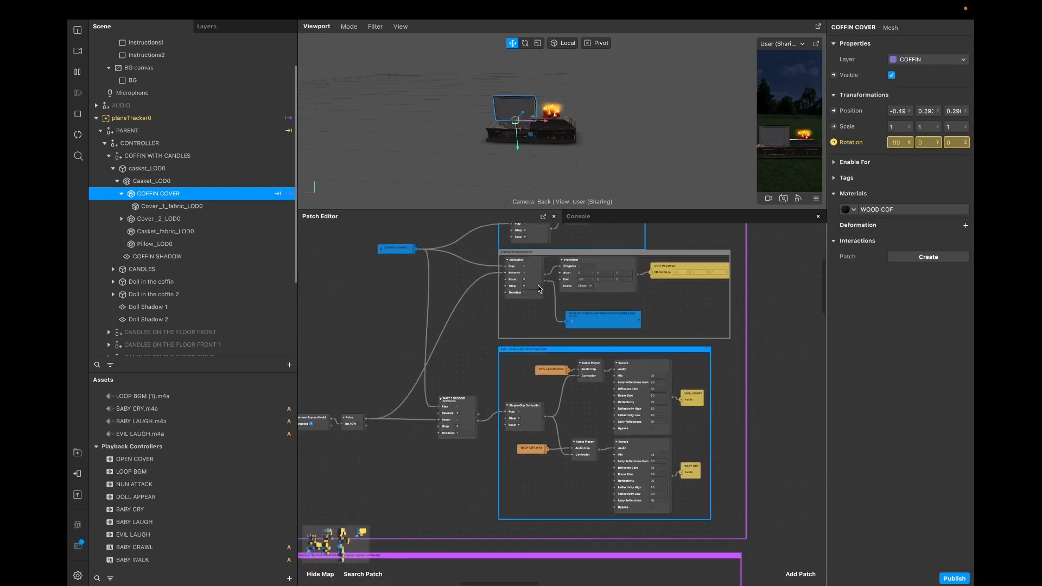
pyautogui.click(532, 281)
pyautogui.moveTo(531, 282); pyautogui.dragTo(531, 289)
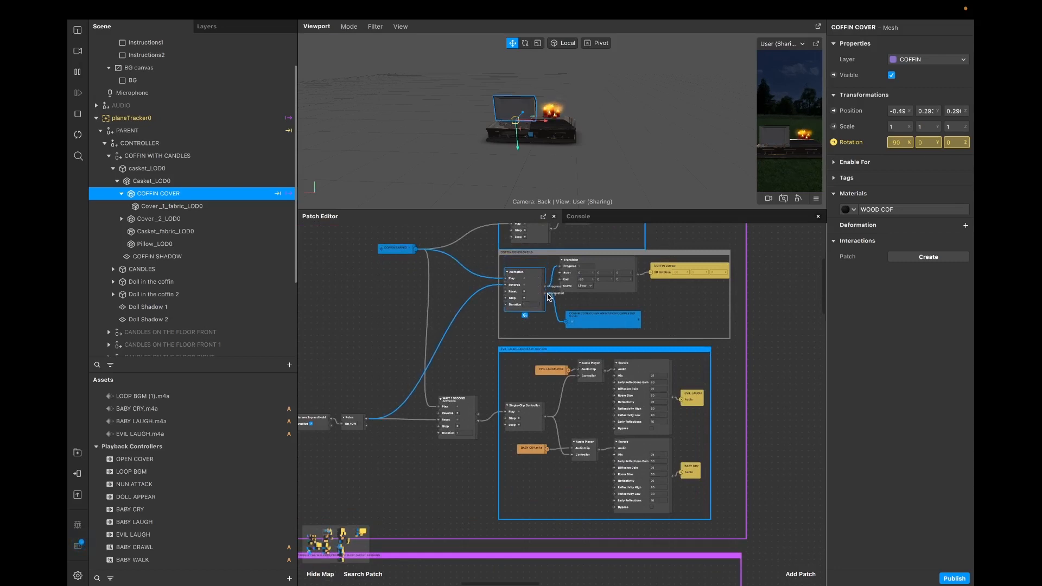
pyautogui.click(570, 323)
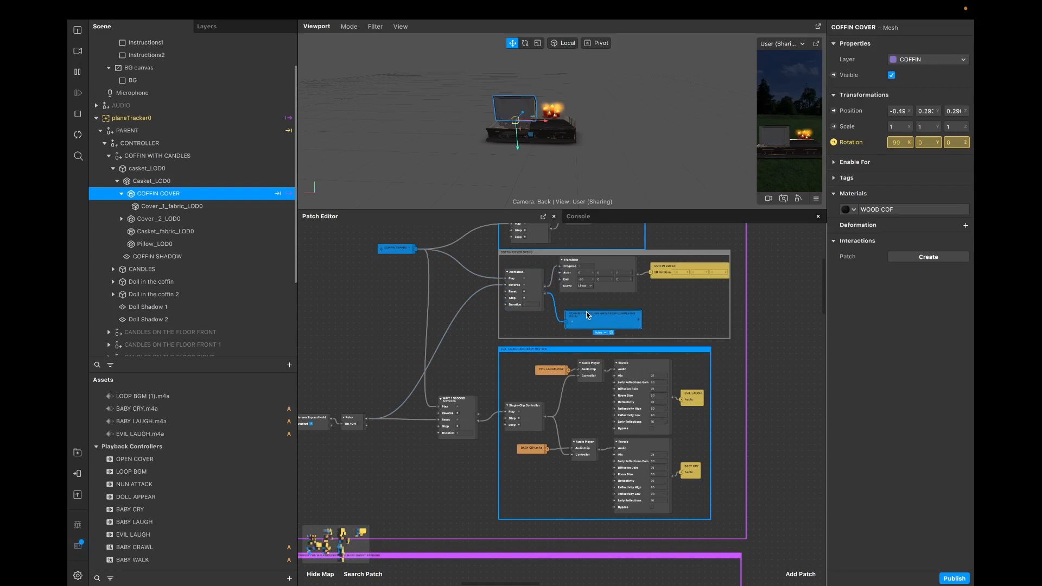
# Step: Examine the receivers in the instructions group and the Pulse Merge, Switch and If Then Else patches they feed
pyautogui.hscroll(-2, 592, 316)
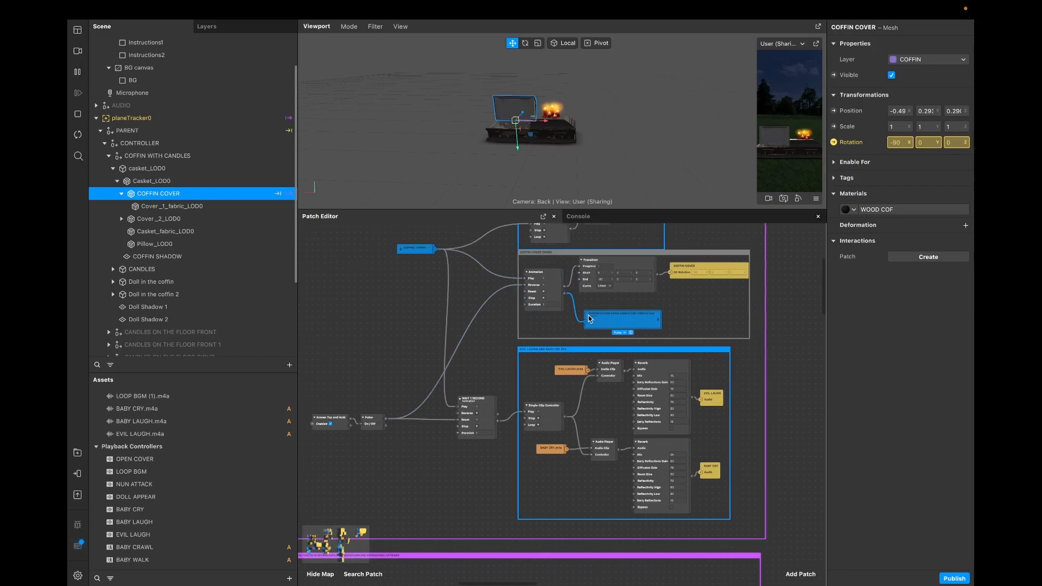
pyautogui.hscroll(-20, 628, 321)
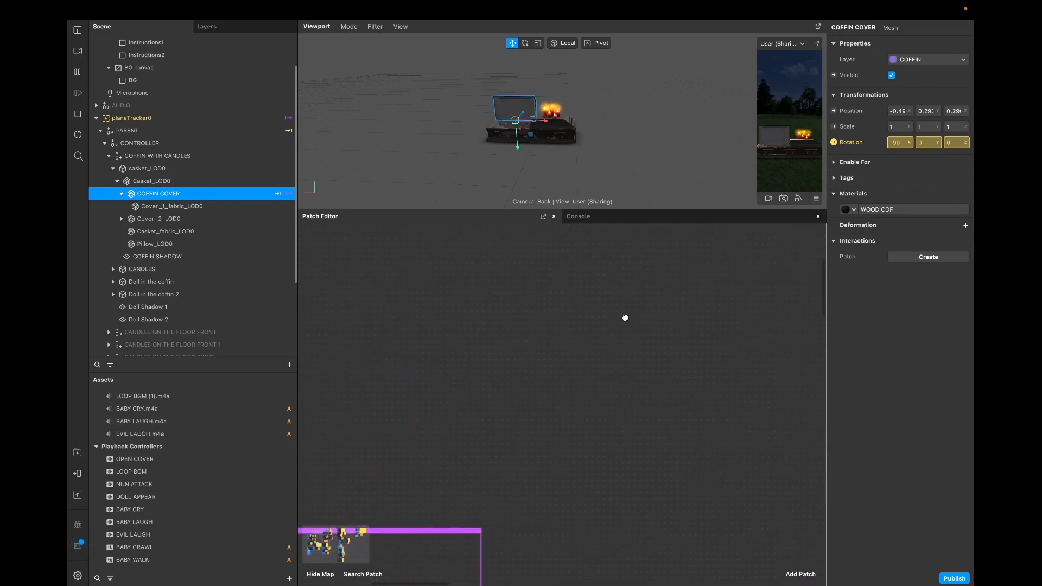
pyautogui.scroll(-4, 625, 320)
pyautogui.scroll(-10, 624, 321)
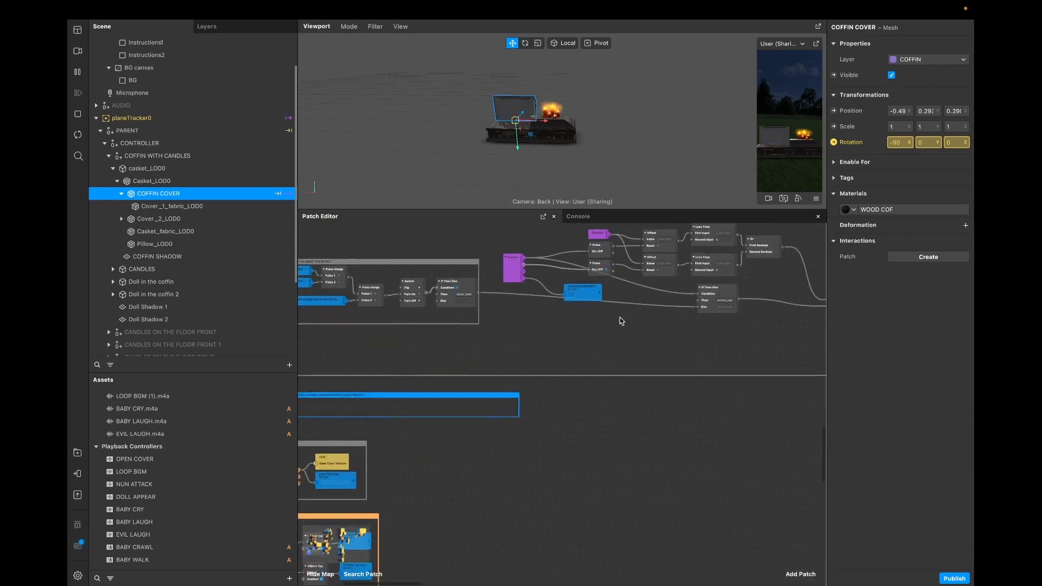
pyautogui.scroll(2, 554, 293)
pyautogui.hscroll(-2, 516, 272)
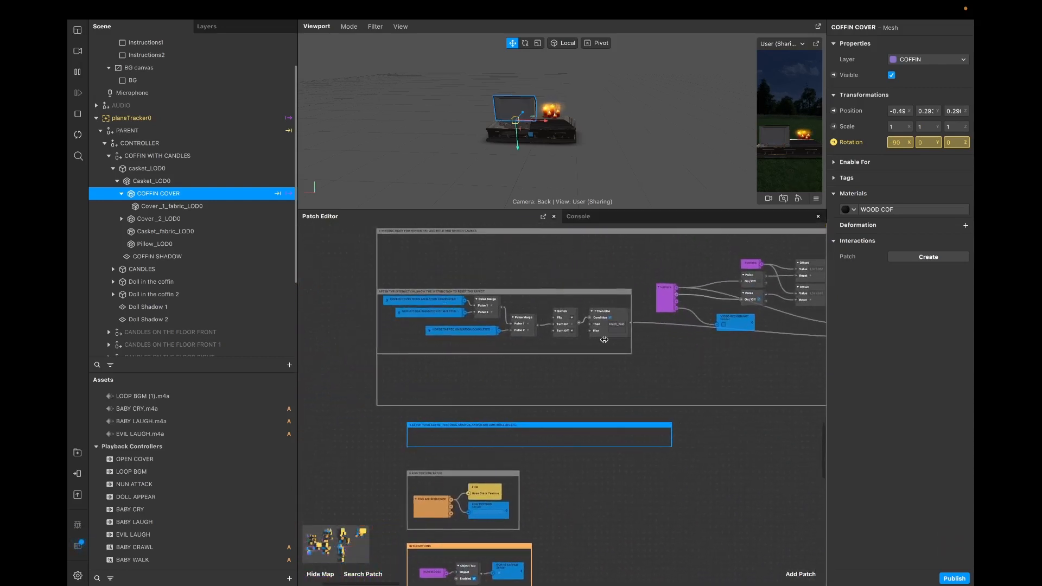
pyautogui.hscroll(3, 604, 339)
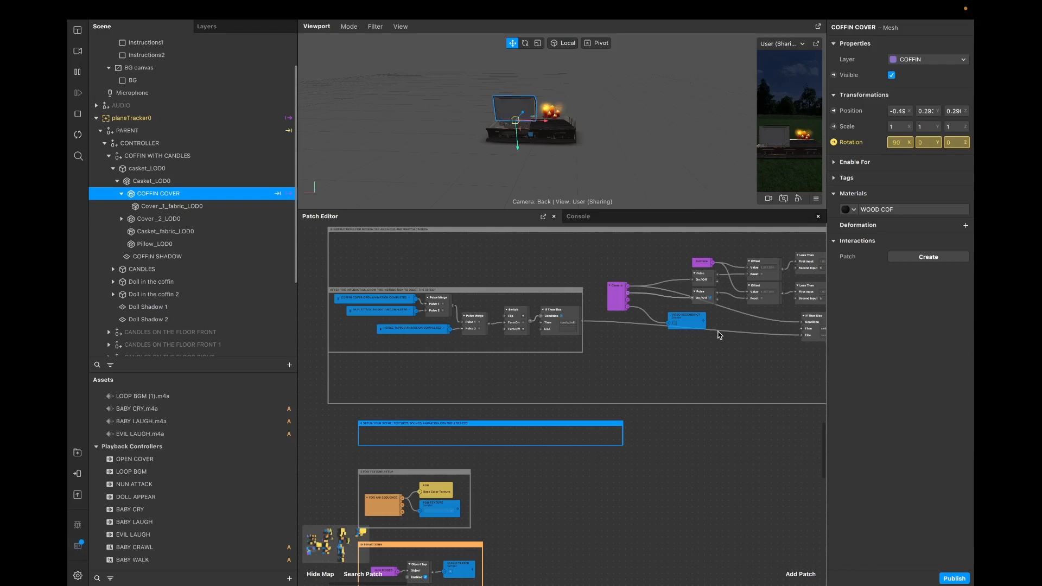
# Step: Look over the other patch groups, including the instruction texture transitions, and return to the coffin interaction group
pyautogui.hscroll(20, 718, 335)
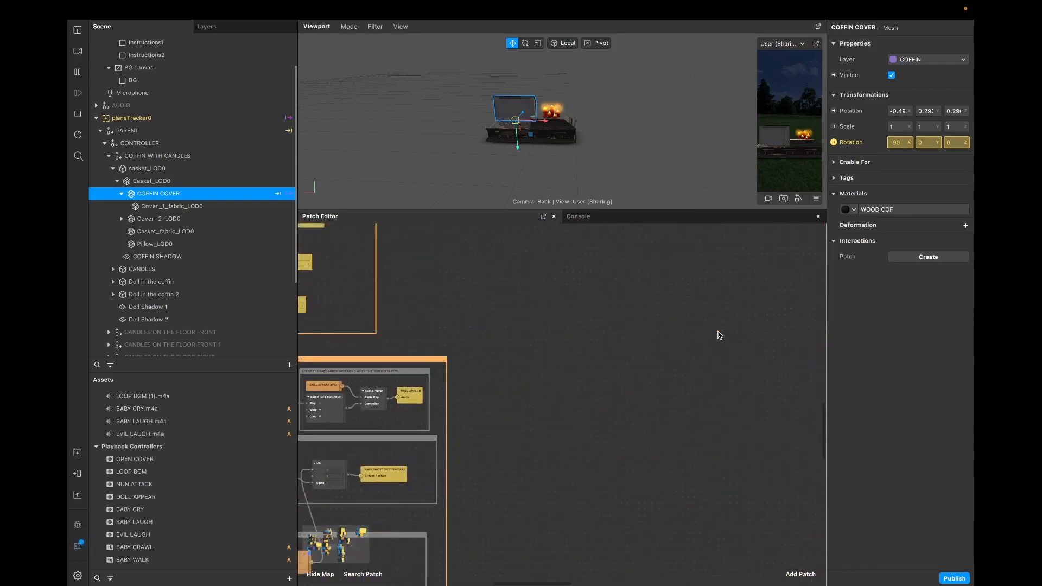
pyautogui.hscroll(-5, 718, 335)
pyautogui.scroll(3, 718, 334)
pyautogui.hscroll(-15, 718, 335)
pyautogui.scroll(8, 718, 335)
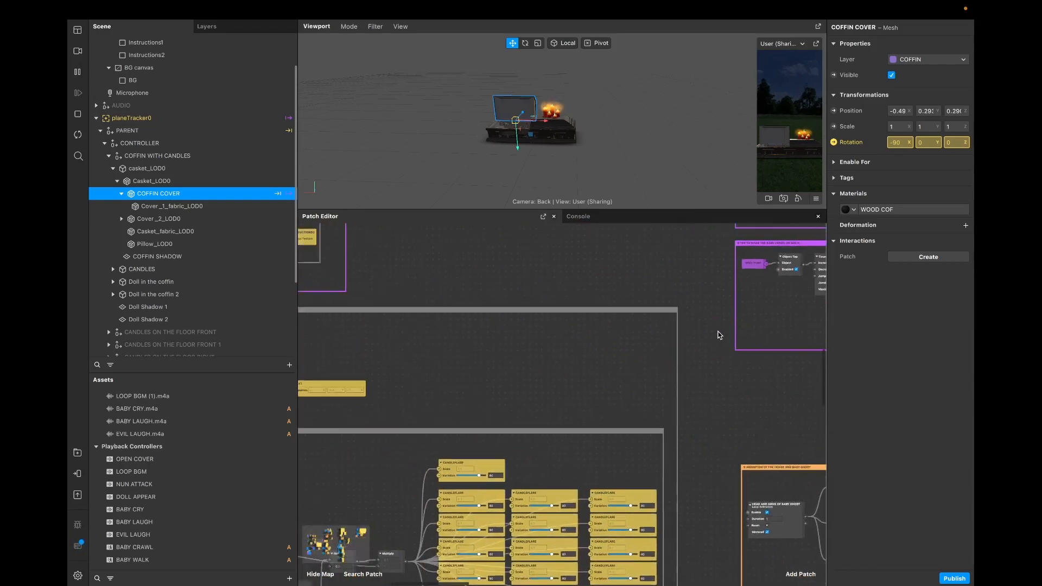
pyautogui.hscroll(-10, 718, 335)
pyautogui.scroll(8, 718, 335)
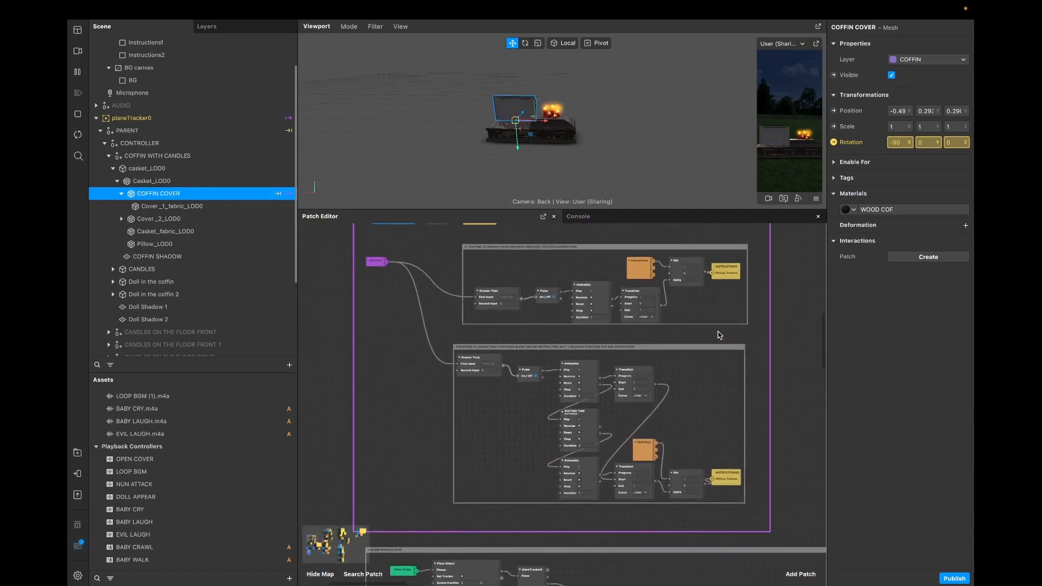
pyautogui.scroll(-3, 718, 334)
pyautogui.hscroll(2, 718, 335)
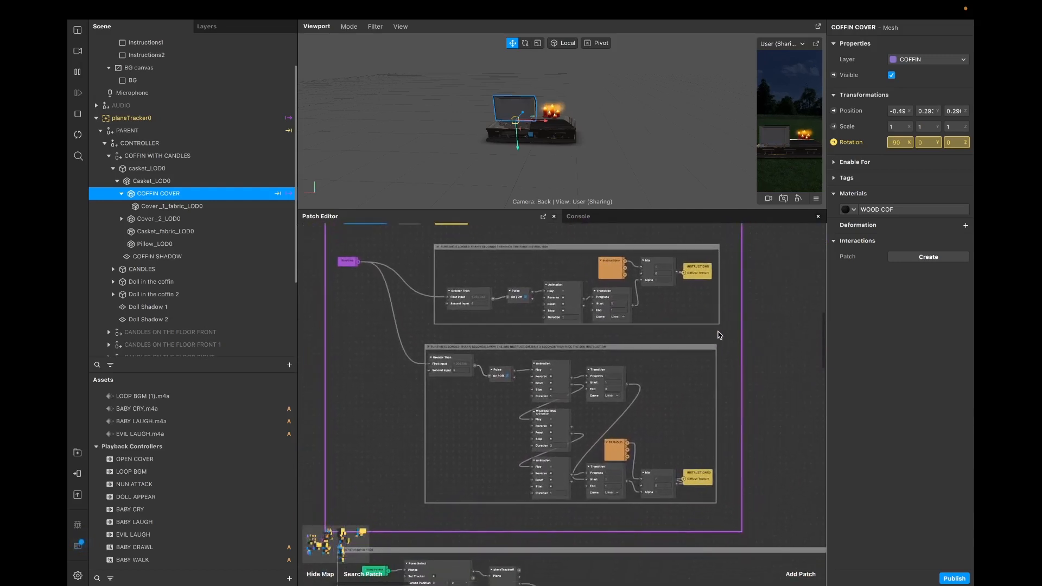
pyautogui.hscroll(10, 718, 335)
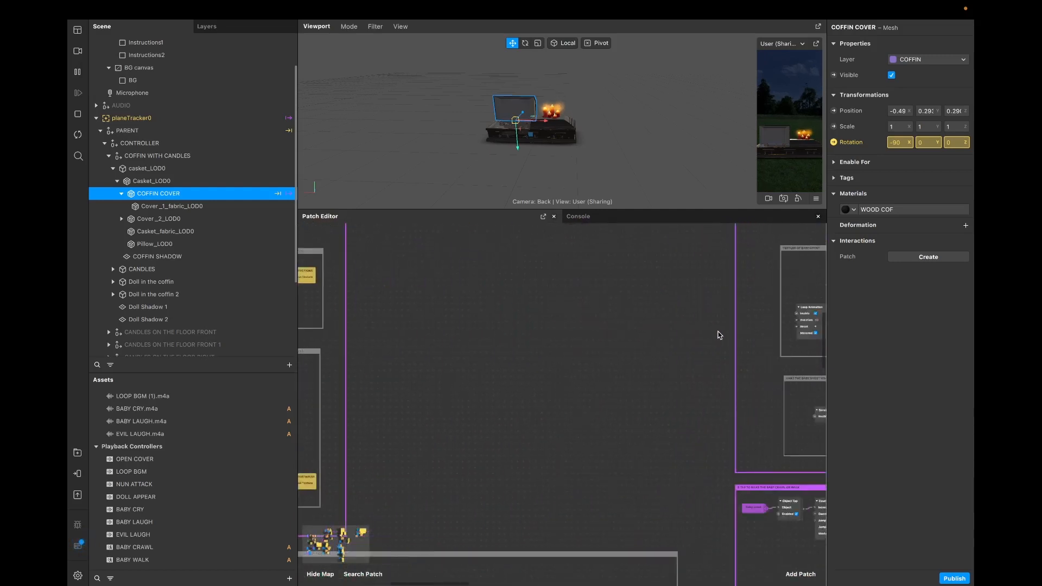
pyautogui.scroll(-10, 718, 335)
pyautogui.scroll(8, 718, 335)
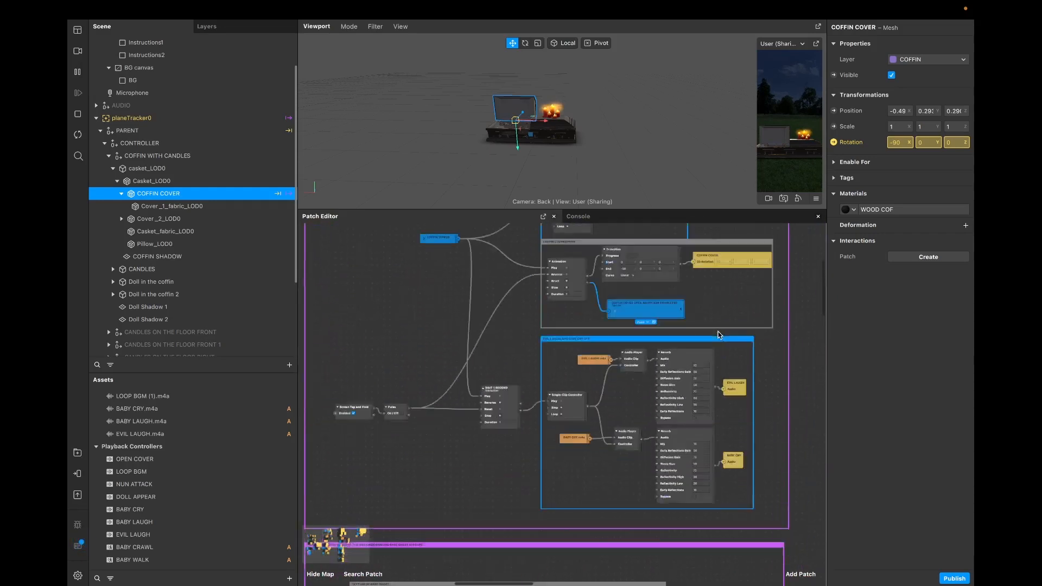
pyautogui.scroll(-1, 718, 334)
pyautogui.hscroll(1, 718, 335)
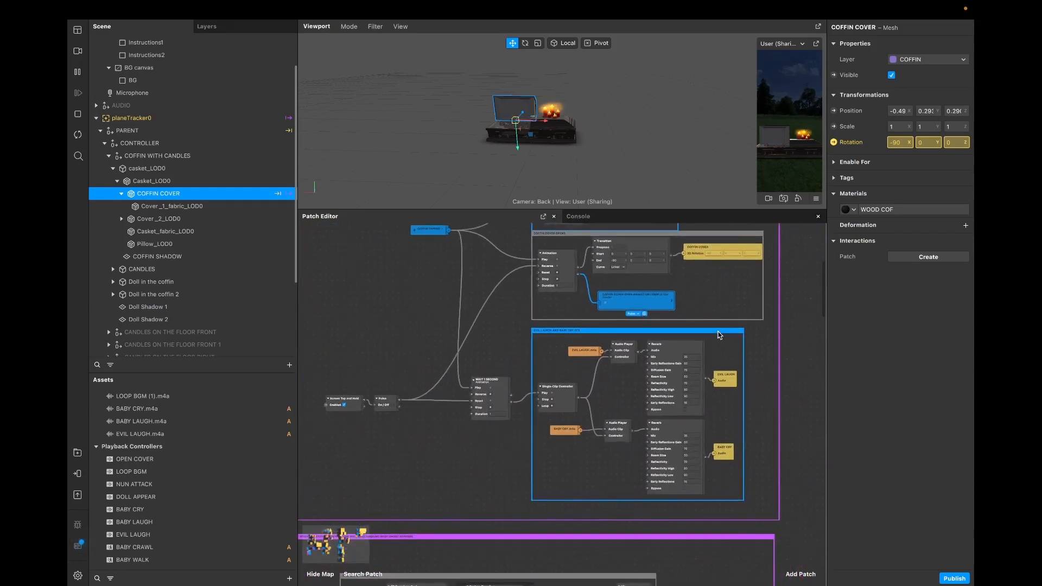
pyautogui.scroll(1, 718, 335)
pyautogui.hscroll(-1, 718, 335)
pyautogui.scroll(1, 720, 335)
pyautogui.hscroll(-1, 719, 334)
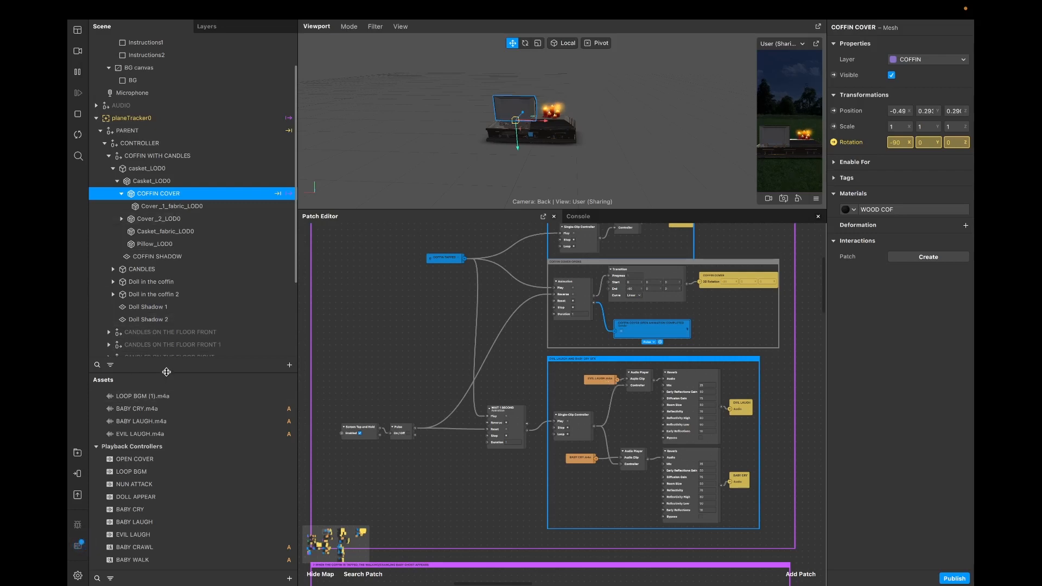
# Step: Enlarge the scene list and make the AUDIO null object visible
pyautogui.moveTo(166, 371); pyautogui.dragTo(166, 464)
pyautogui.scroll(-1, 181, 367)
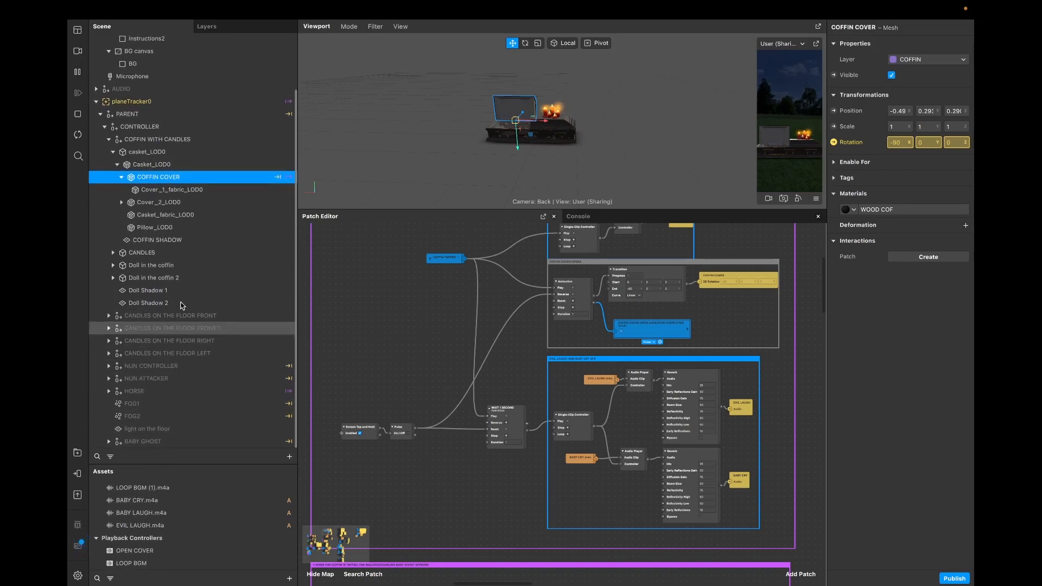
pyautogui.click(116, 89)
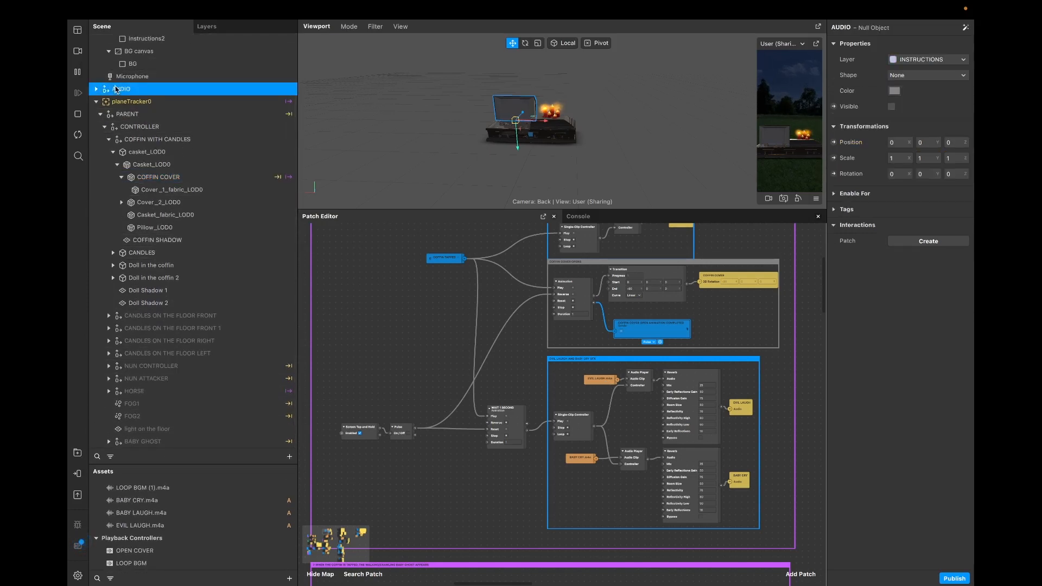
pyautogui.click(891, 106)
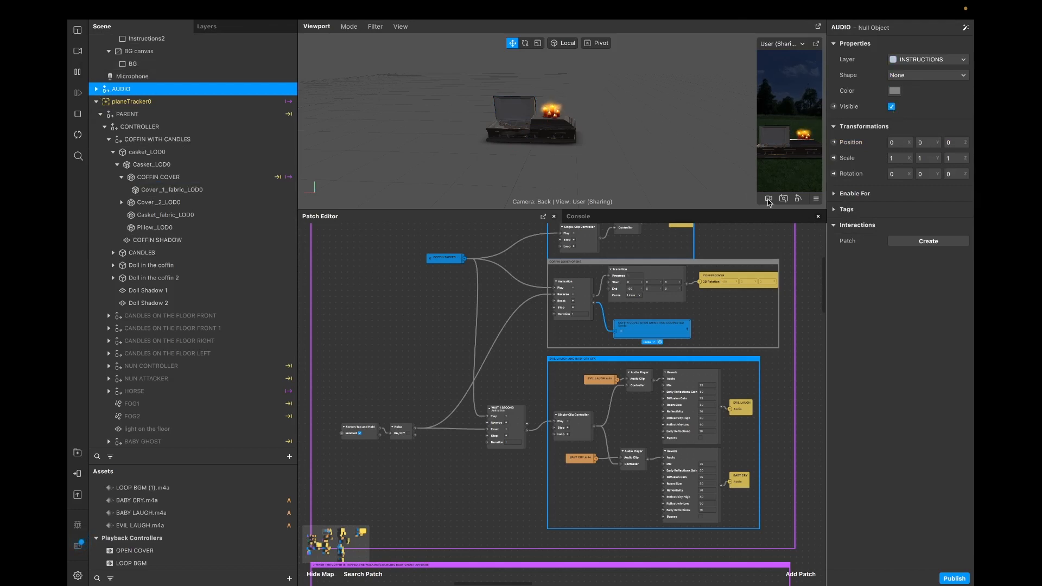
# Step: Turn on touch simulation in the preview and tap the scene to test the coffin with its audio
pyautogui.click(816, 199)
pyautogui.click(846, 201)
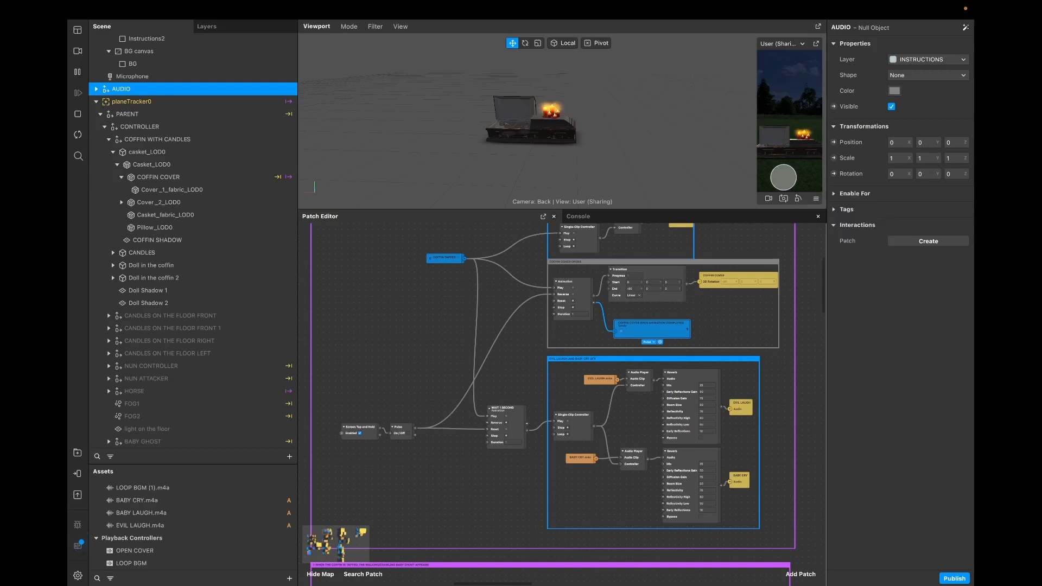
pyautogui.click(784, 177)
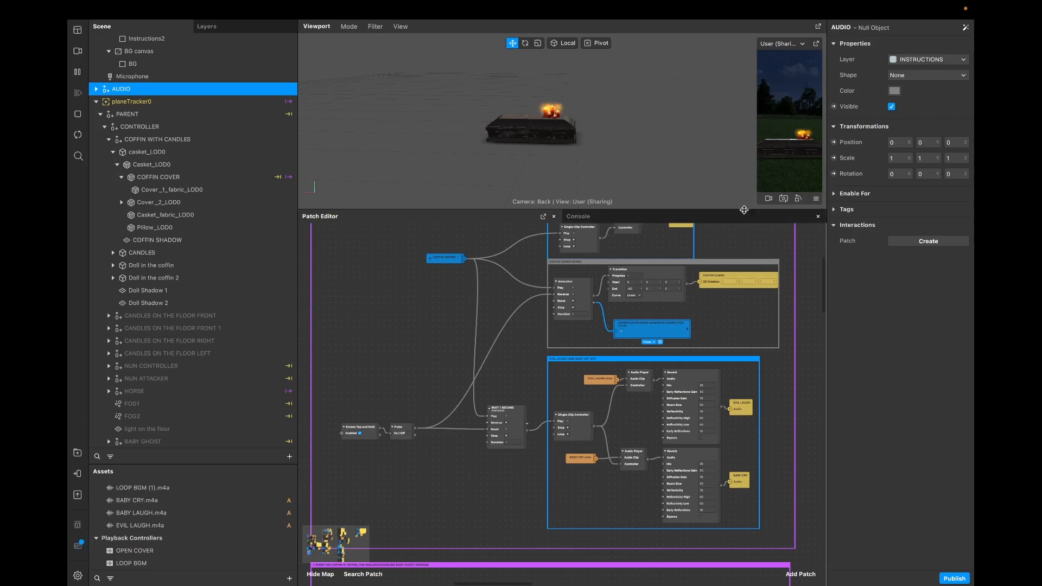
# Step: Enlarge the viewport, switch off touch simulation and pause the preview
pyautogui.moveTo(742, 210); pyautogui.dragTo(731, 333)
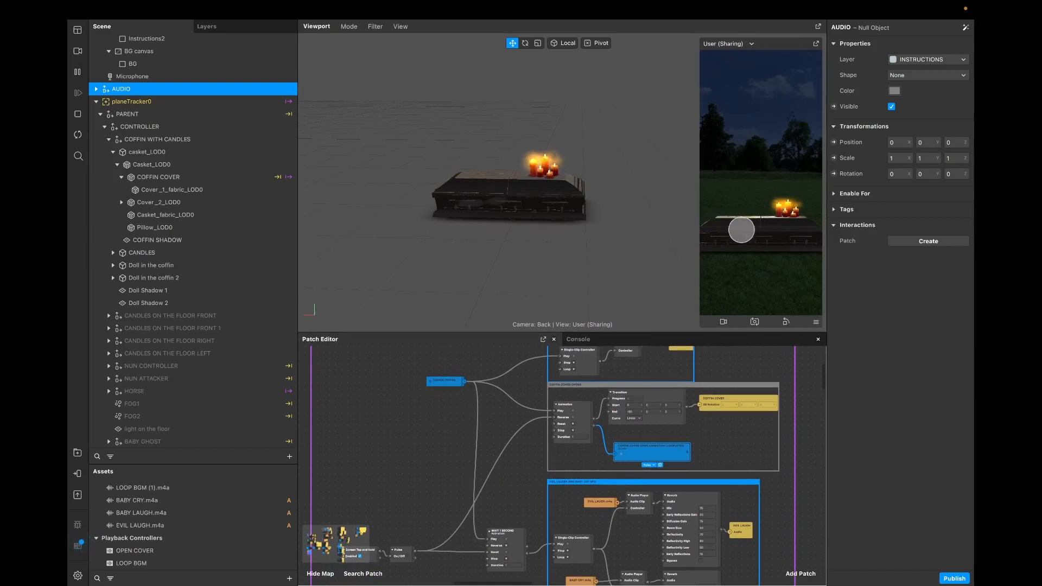
pyautogui.click(816, 322)
pyautogui.click(718, 248)
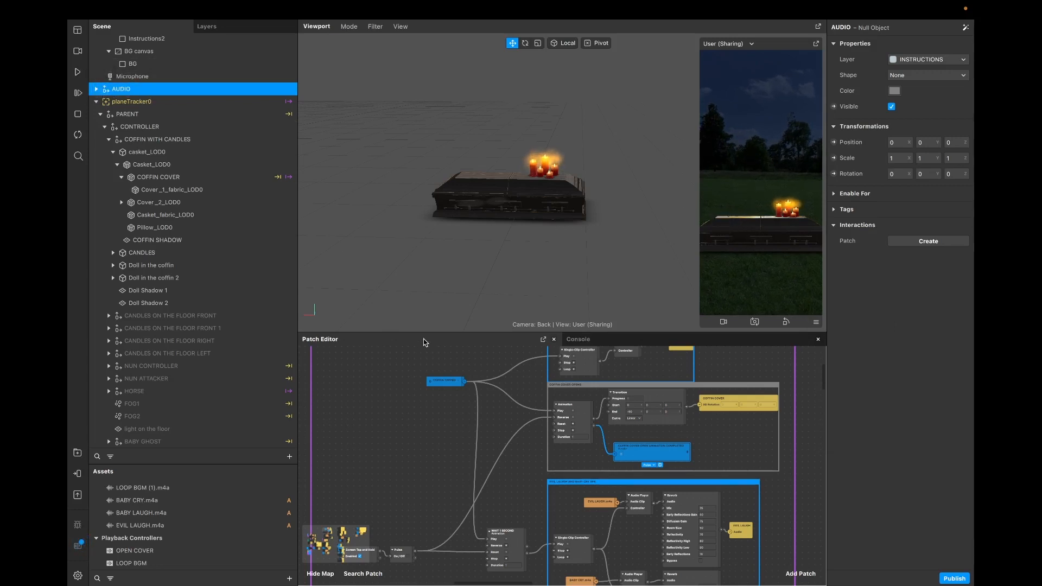
# Step: Enlarge the patch editor area, clear the console and return to the patch graph
pyautogui.moveTo(426, 331); pyautogui.dragTo(442, 168)
pyautogui.scroll(2, 543, 380)
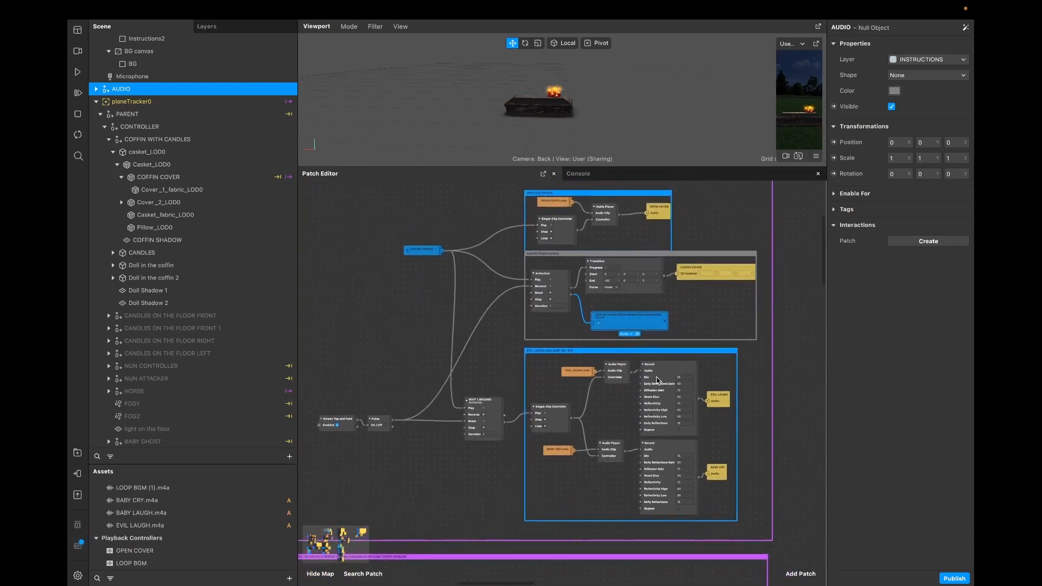
pyautogui.click(748, 172)
pyautogui.click(808, 188)
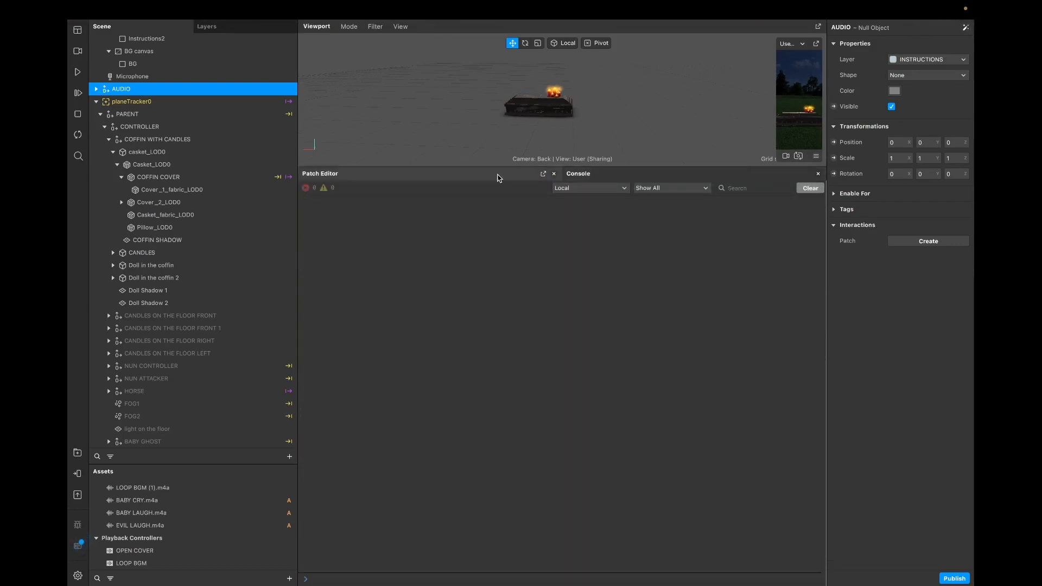
pyautogui.click(504, 175)
# Step: Enlarge the patch editor and select each of the two Reverb patches in the evil laugh and baby cry group
pyautogui.moveTo(685, 168); pyautogui.dragTo(733, 310)
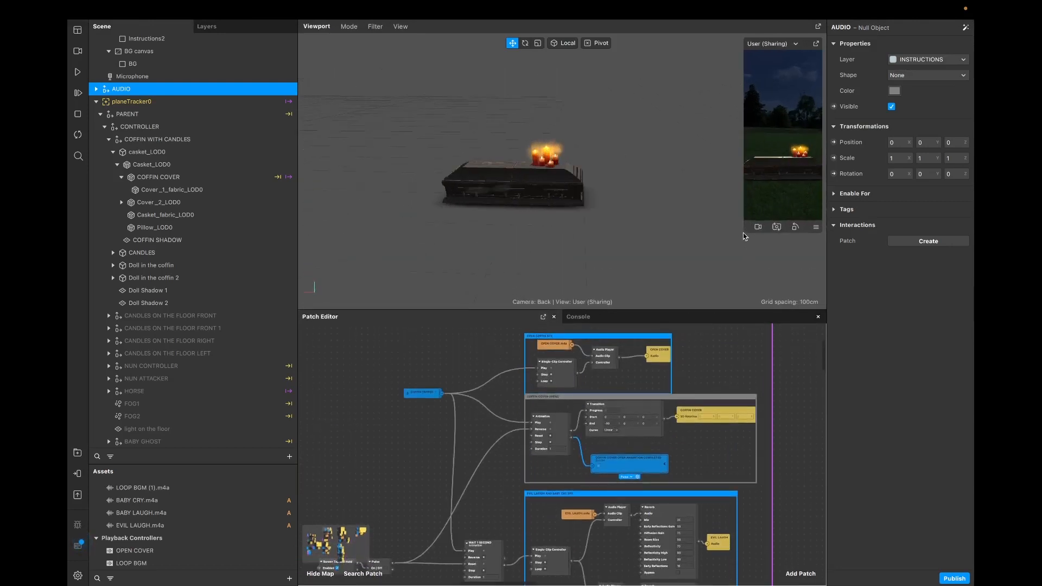
pyautogui.moveTo(743, 233); pyautogui.dragTo(708, 280)
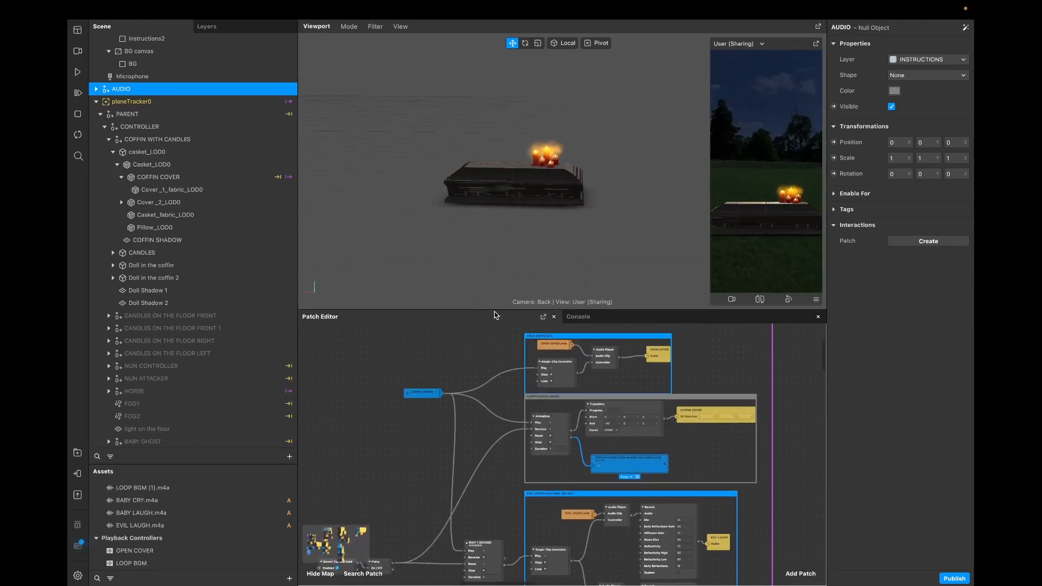
pyautogui.moveTo(494, 311); pyautogui.dragTo(498, 204)
pyautogui.scroll(-2, 715, 453)
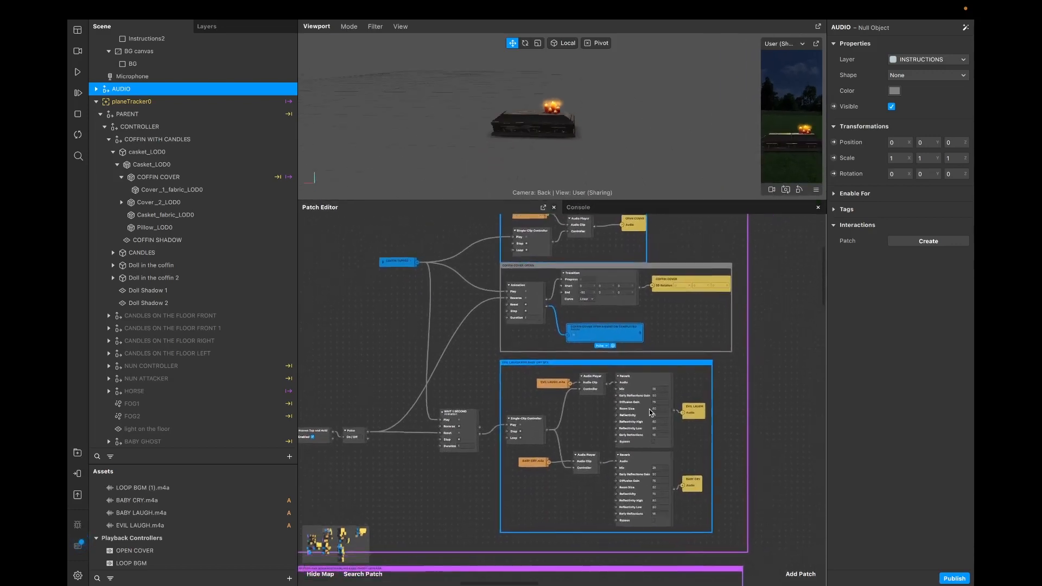
pyautogui.click(624, 384)
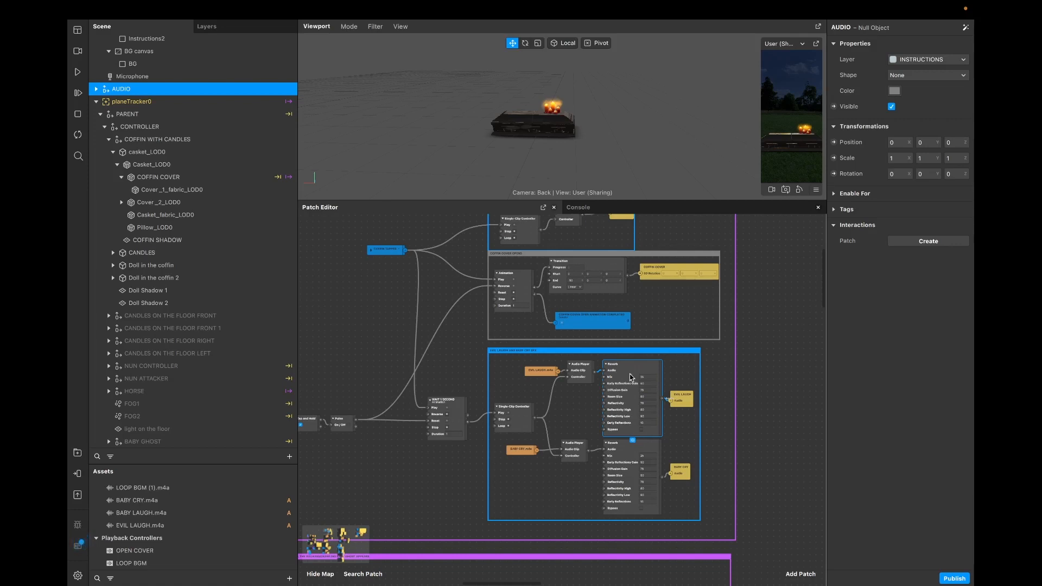
pyautogui.click(621, 453)
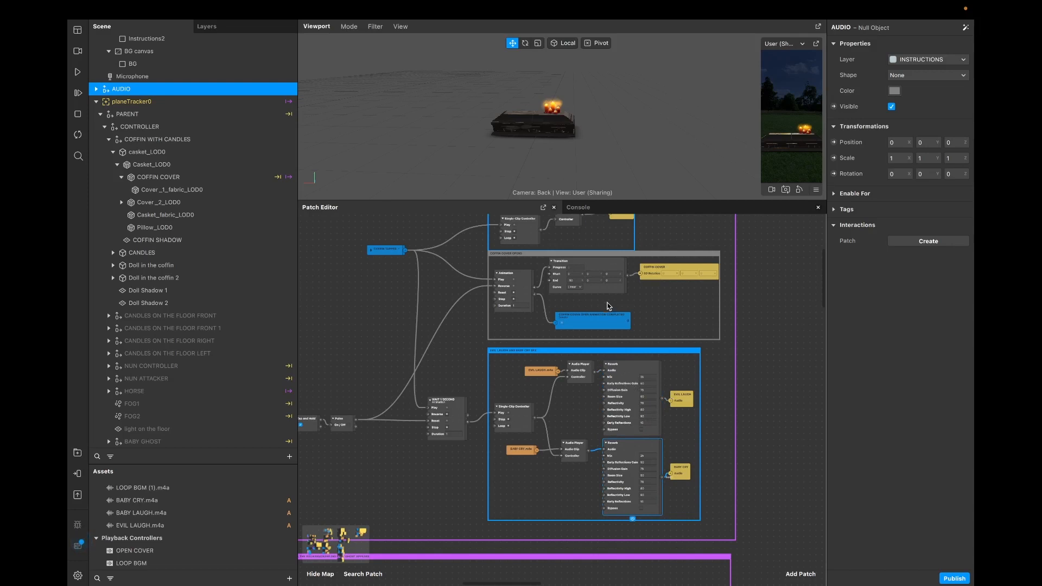
# Step: Review the coffin interaction patches with their two Reverb patches and turn off the visibility of the AUDIO null object
pyautogui.keyDown('ctrl'); pyautogui.scroll(3, 634, 446); pyautogui.keyUp('ctrl')
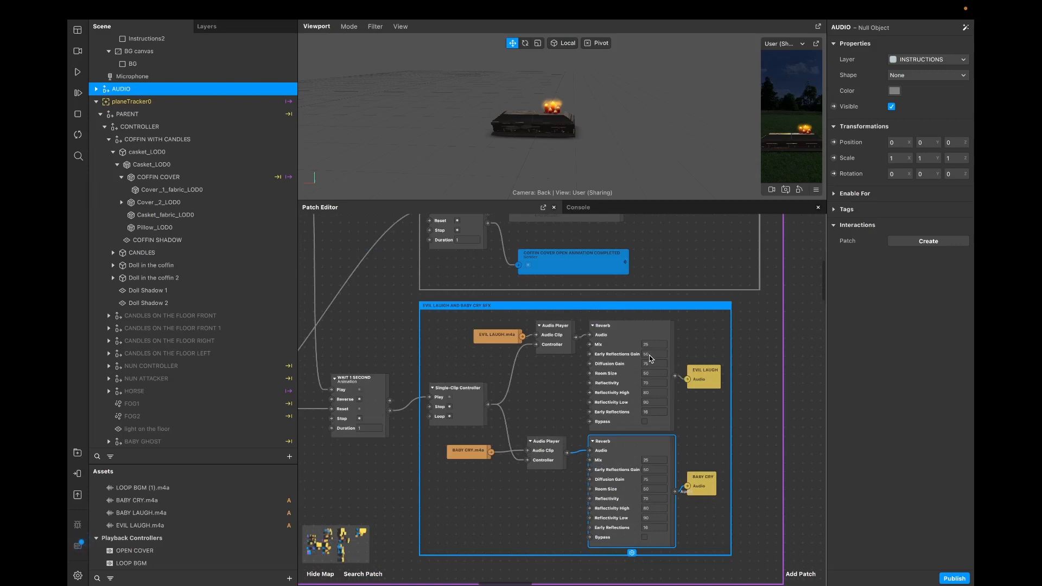
pyautogui.keyDown('ctrl'); pyautogui.scroll(-3, 643, 350); pyautogui.keyUp('ctrl')
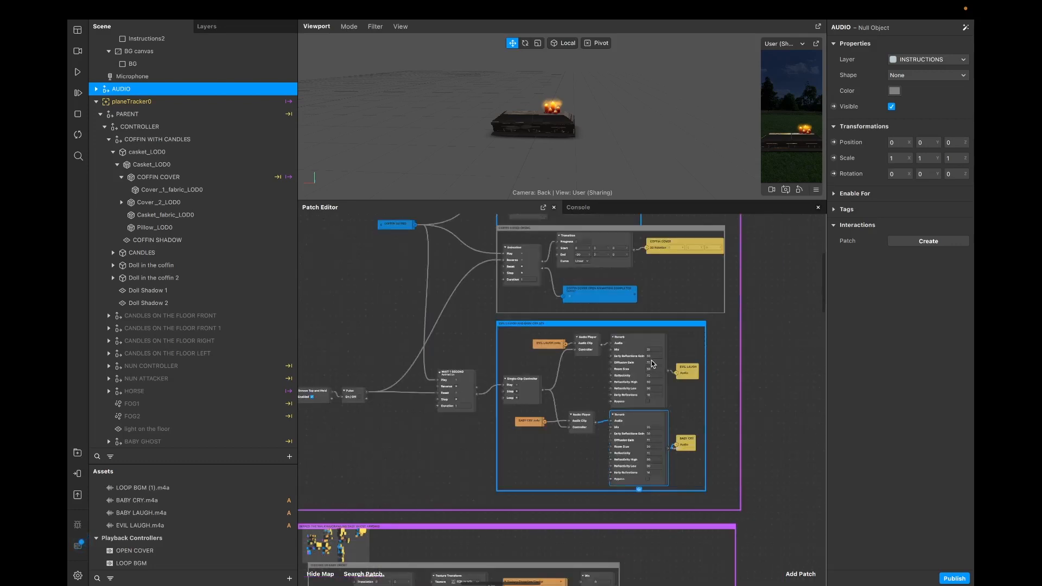
pyautogui.scroll(5, 652, 362)
pyautogui.scroll(-3, 651, 360)
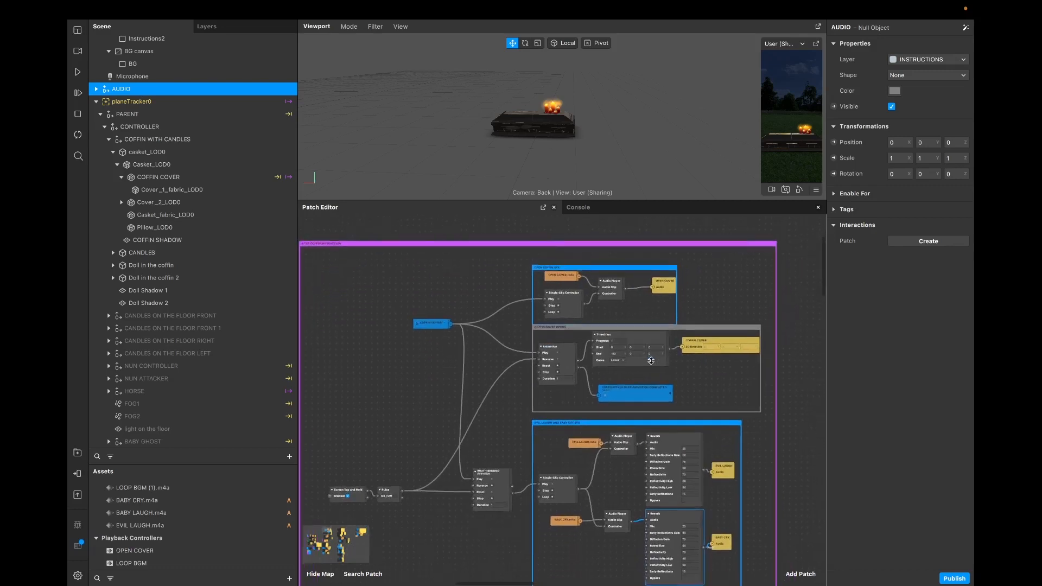
pyautogui.scroll(1, 652, 361)
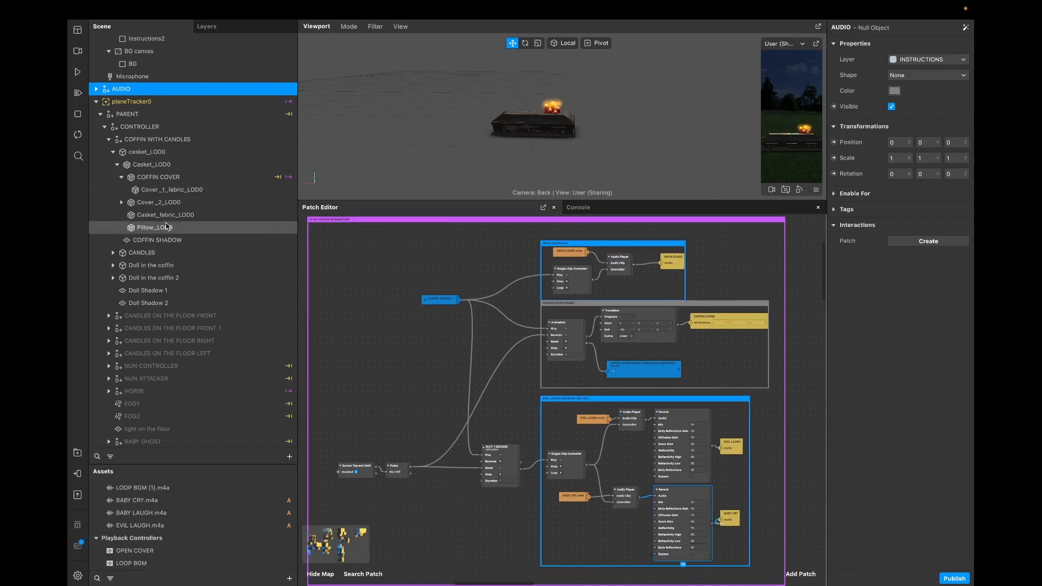
pyautogui.scroll(3, 251, 272)
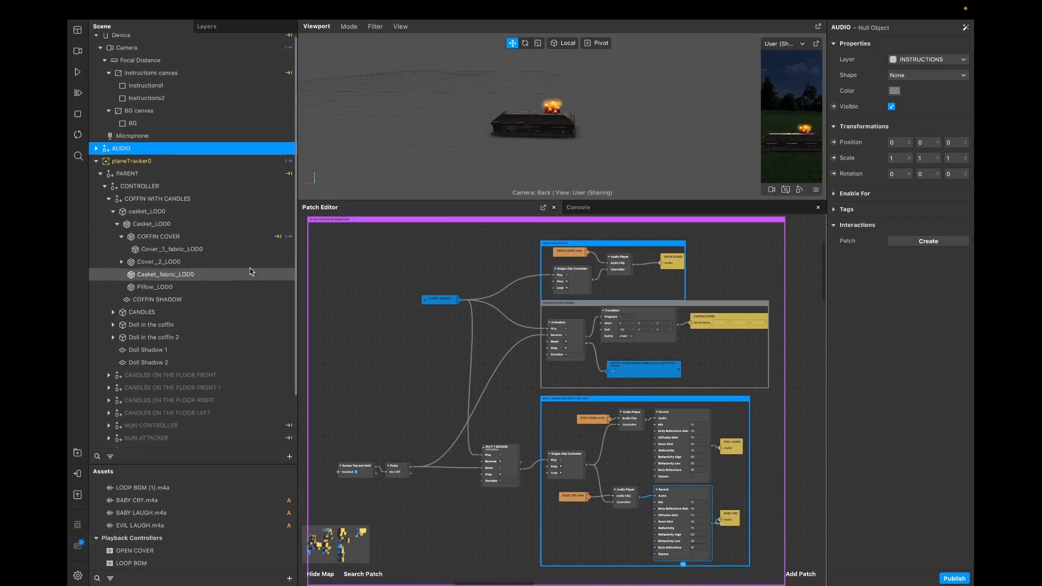
pyautogui.click(891, 107)
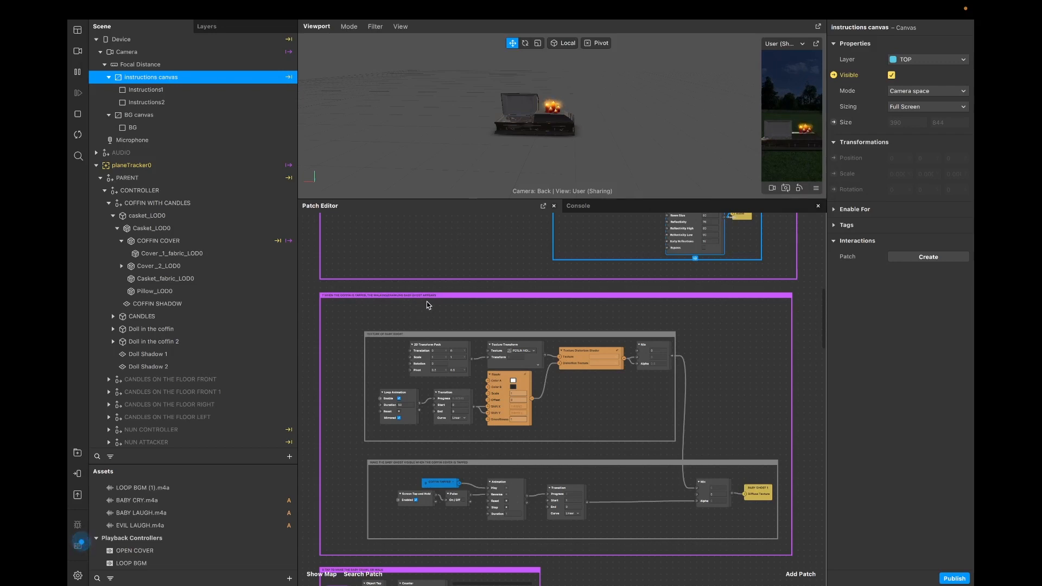
# Step: Go to the baby ghost patch group and make the BABY GHOST null object visible in the scene
pyautogui.scroll(-3, 426, 303)
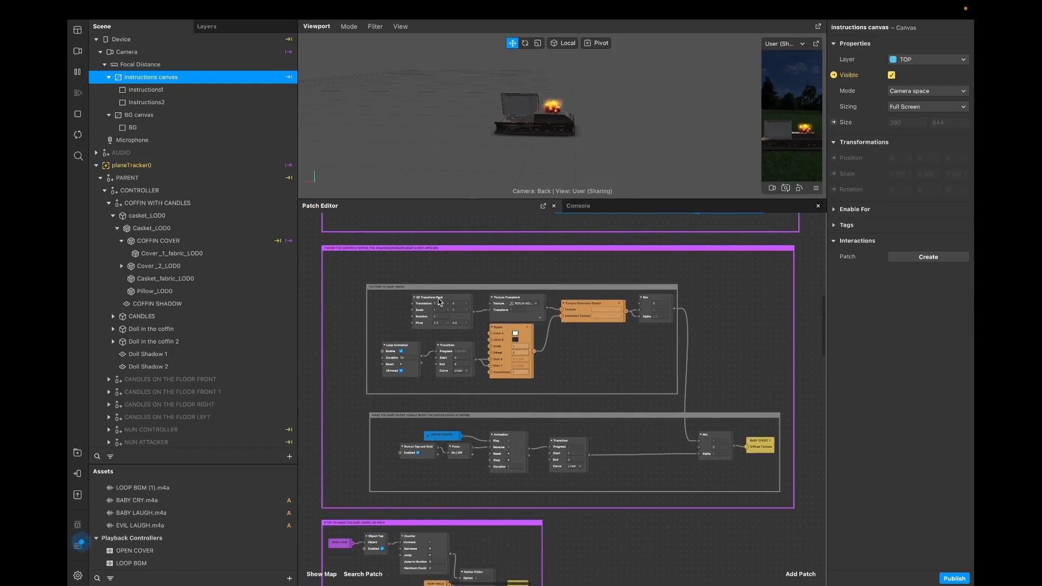
pyautogui.click(442, 300)
pyautogui.click(395, 275)
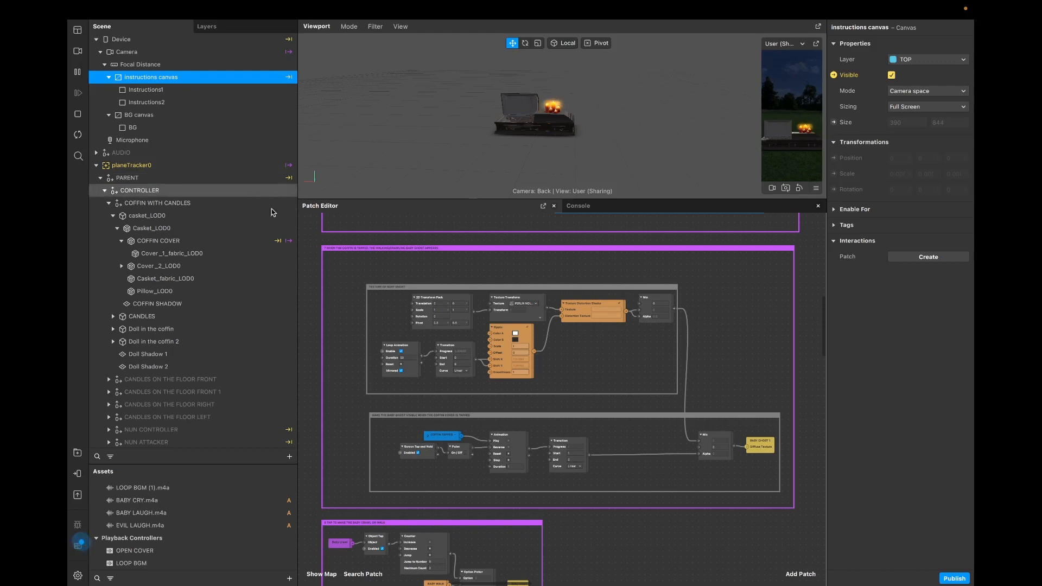
pyautogui.scroll(-2, 220, 380)
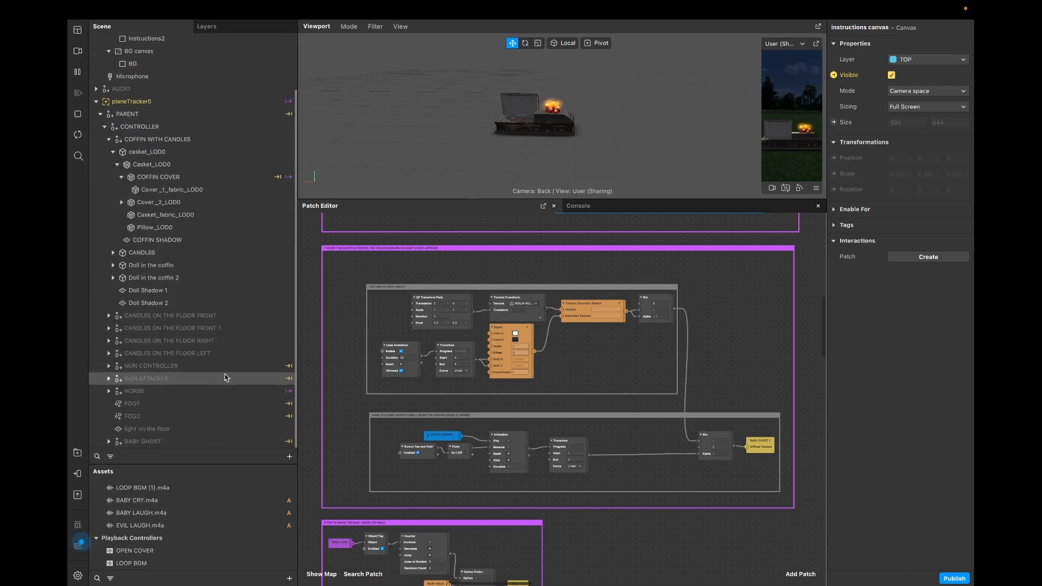
pyautogui.click(139, 441)
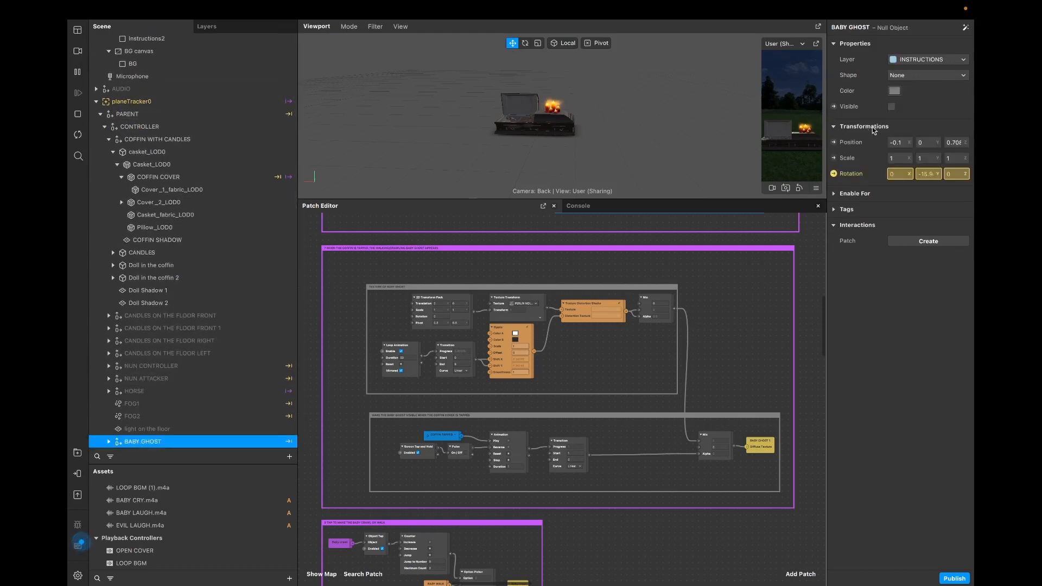
pyautogui.click(891, 106)
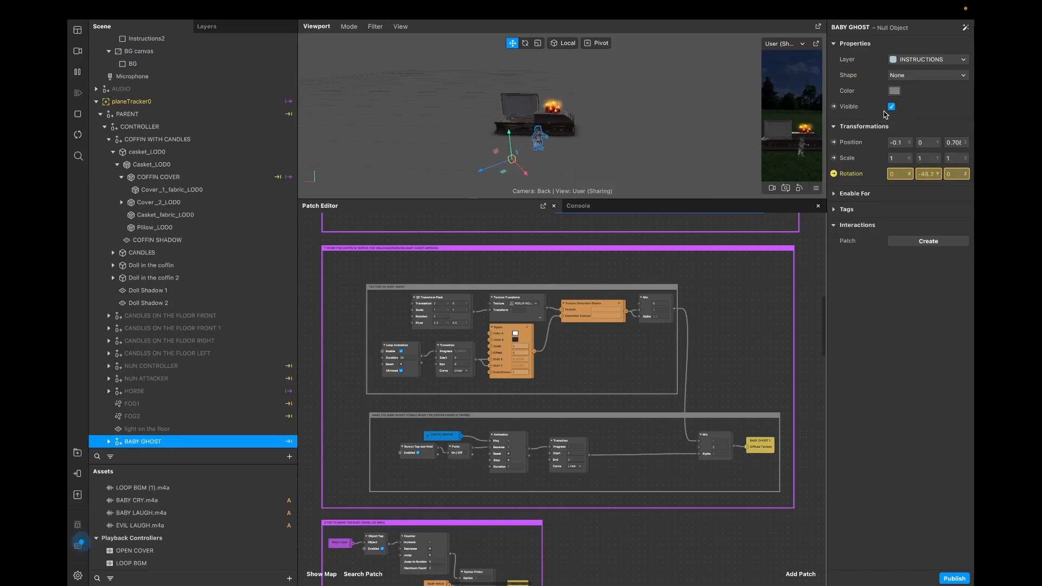
# Step: Enlarge the viewport and slightly enlarge the comment frame around the baby ghost texture patches
pyautogui.moveTo(749, 199); pyautogui.dragTo(749, 333)
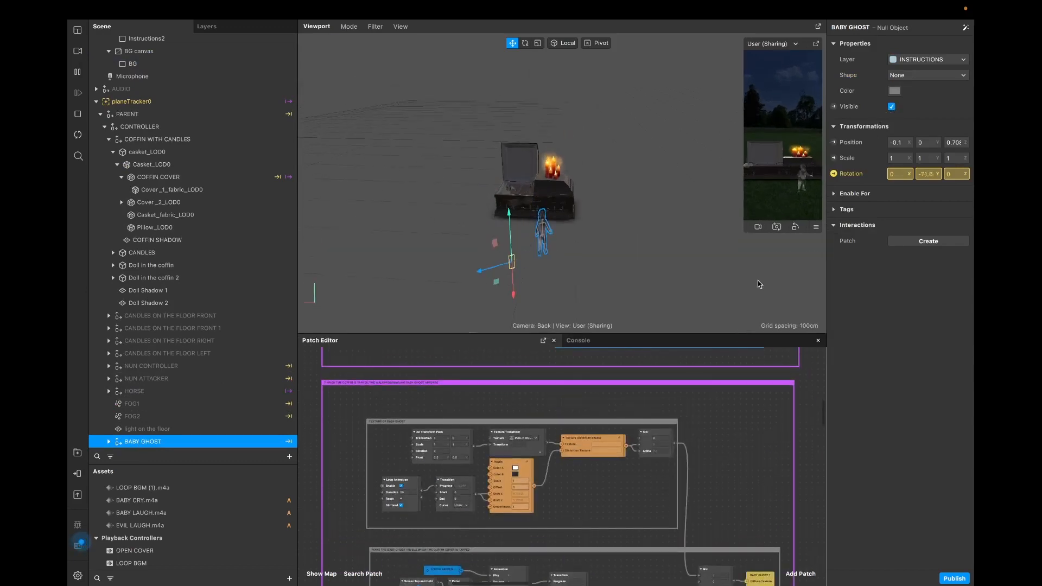
pyautogui.scroll(-3, 585, 418)
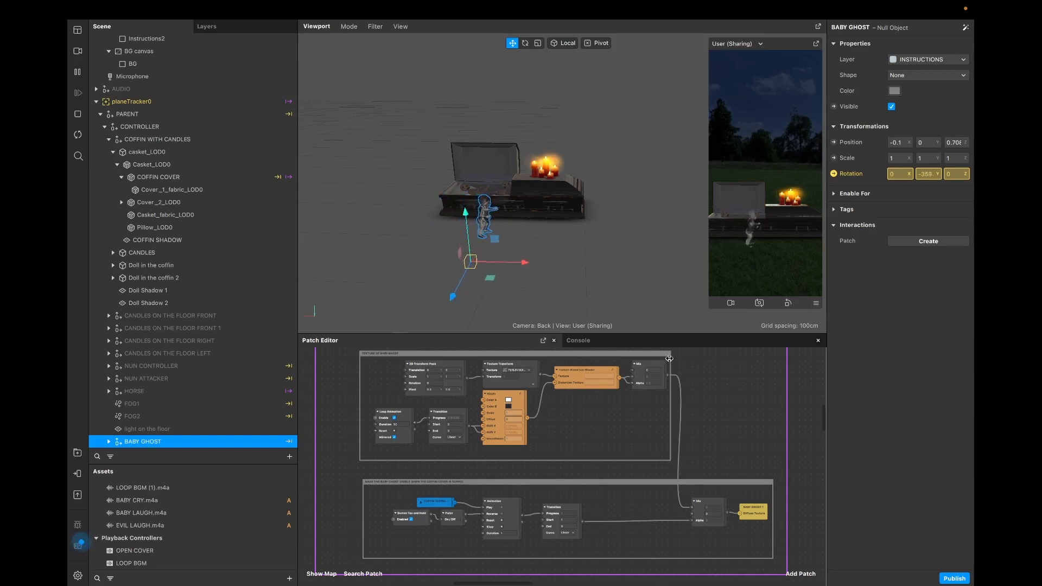
pyautogui.moveTo(669, 358); pyautogui.dragTo(666, 347)
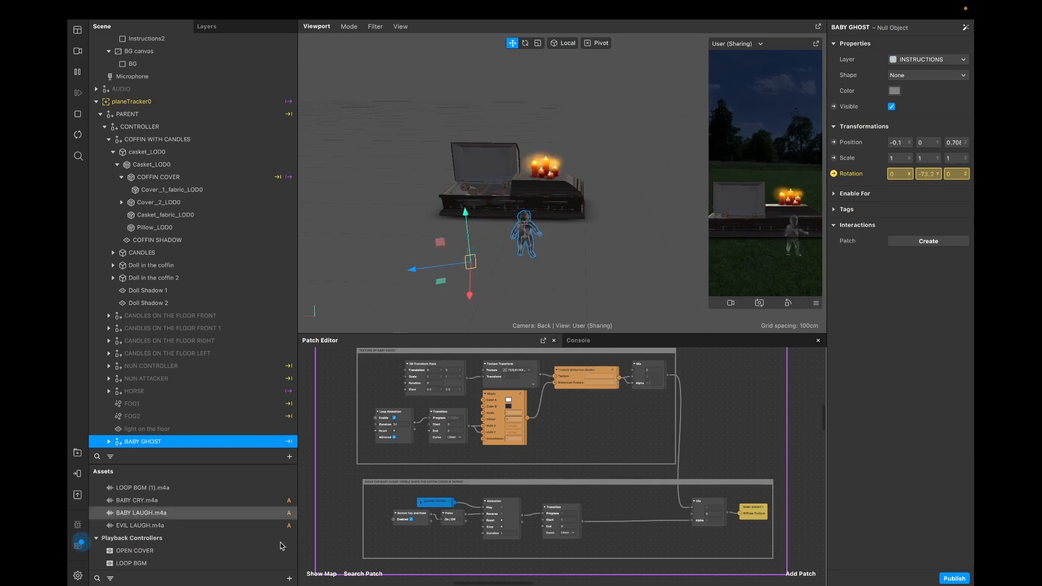
# Step: Look at the options for adding assets and at the texture choices of the Texture Transform patch, keeping PERLIN NOISE 2
pyautogui.click(288, 579)
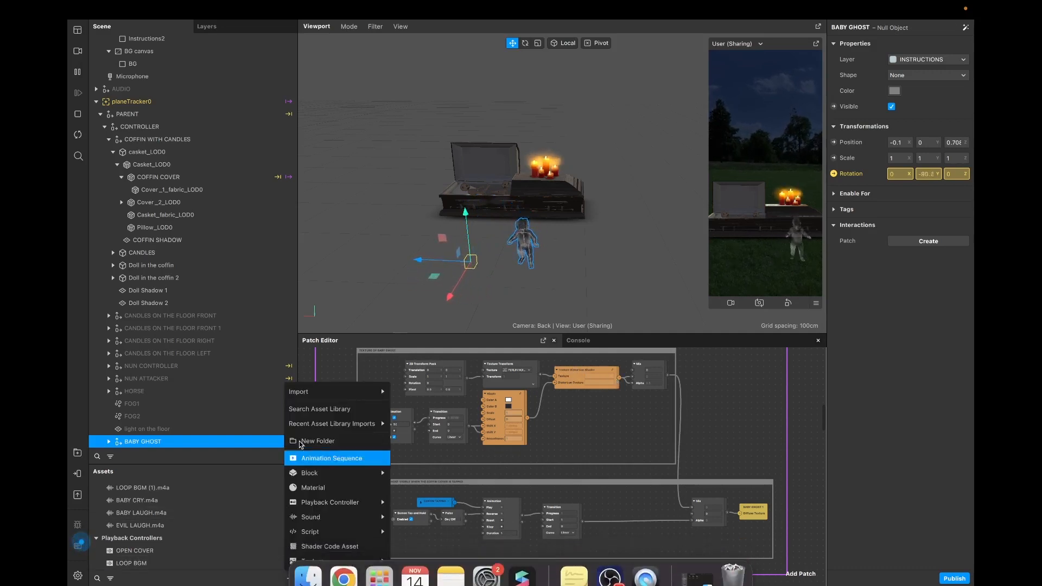
pyautogui.click(325, 413)
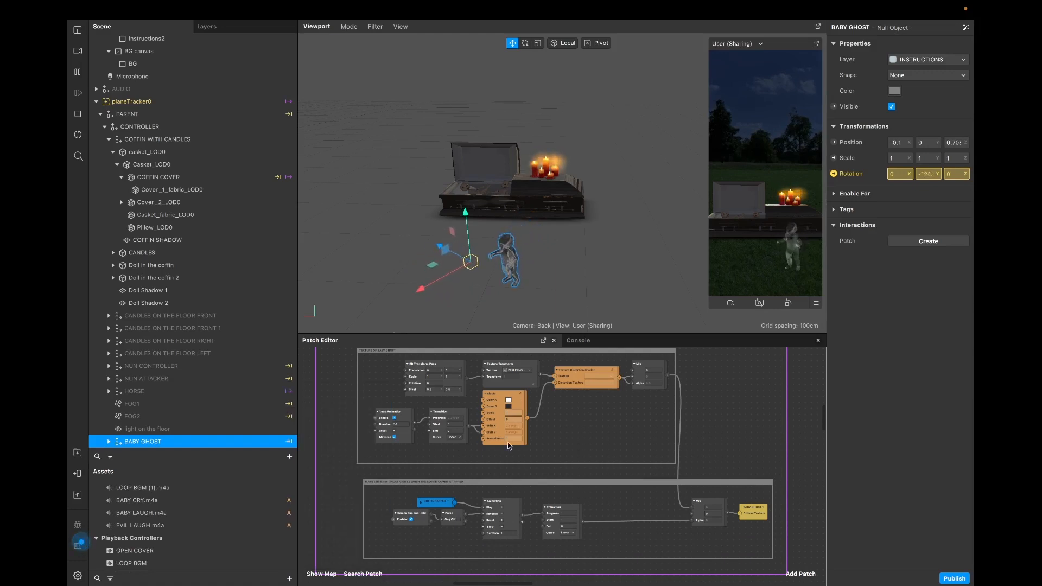
pyautogui.click(519, 370)
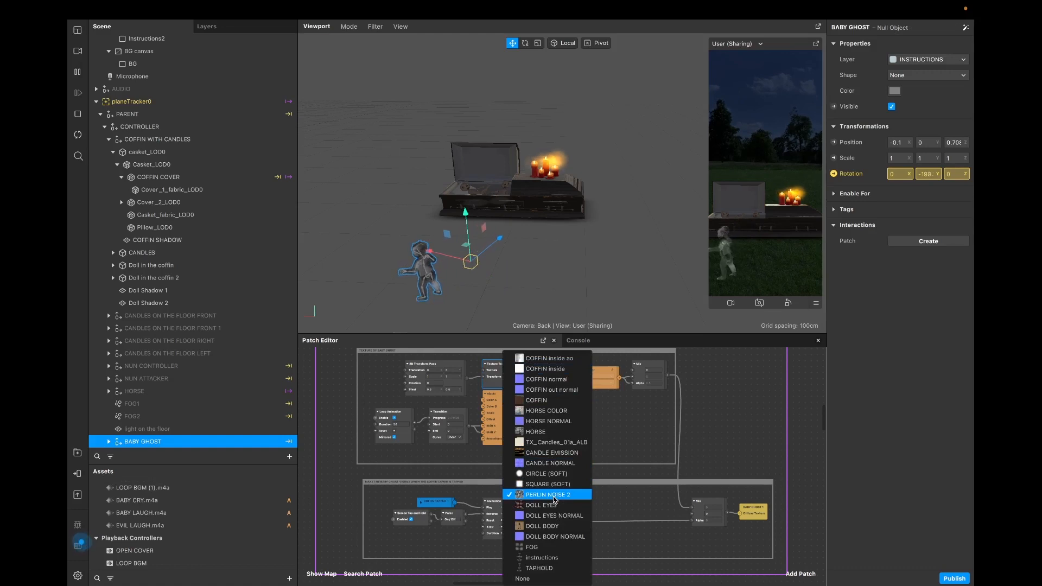
pyautogui.click(628, 439)
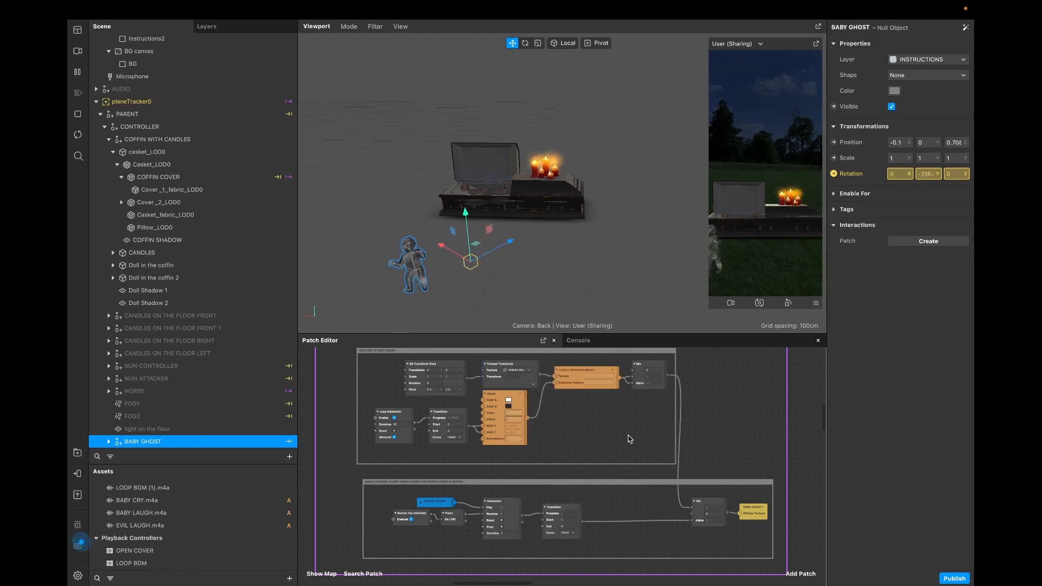
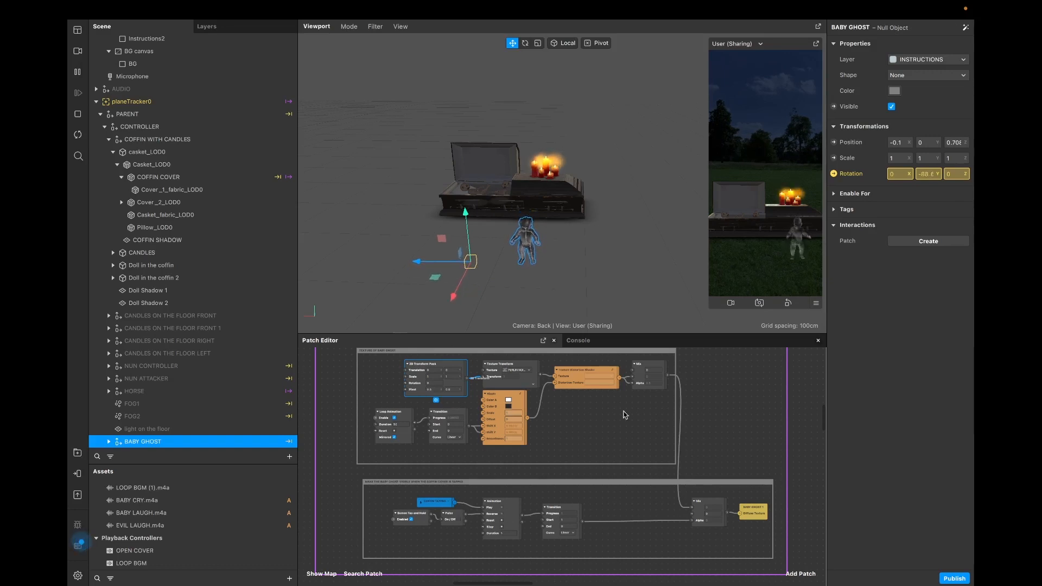
# Step: Select the shader patch with Color A and Color B in the ghost texture group and enlarge the preview
pyautogui.click(522, 402)
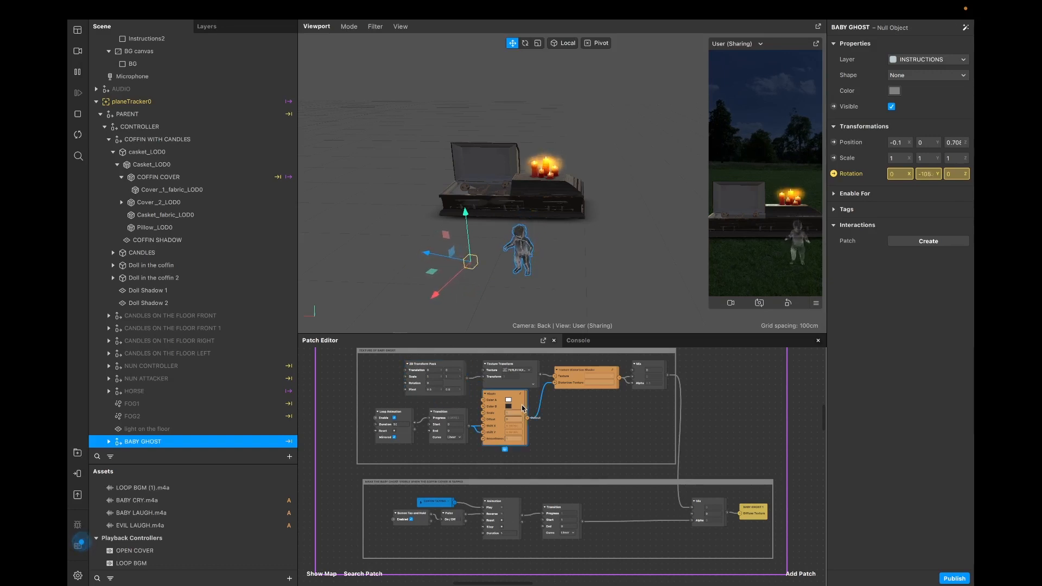
pyautogui.moveTo(521, 408); pyautogui.dragTo(521, 405)
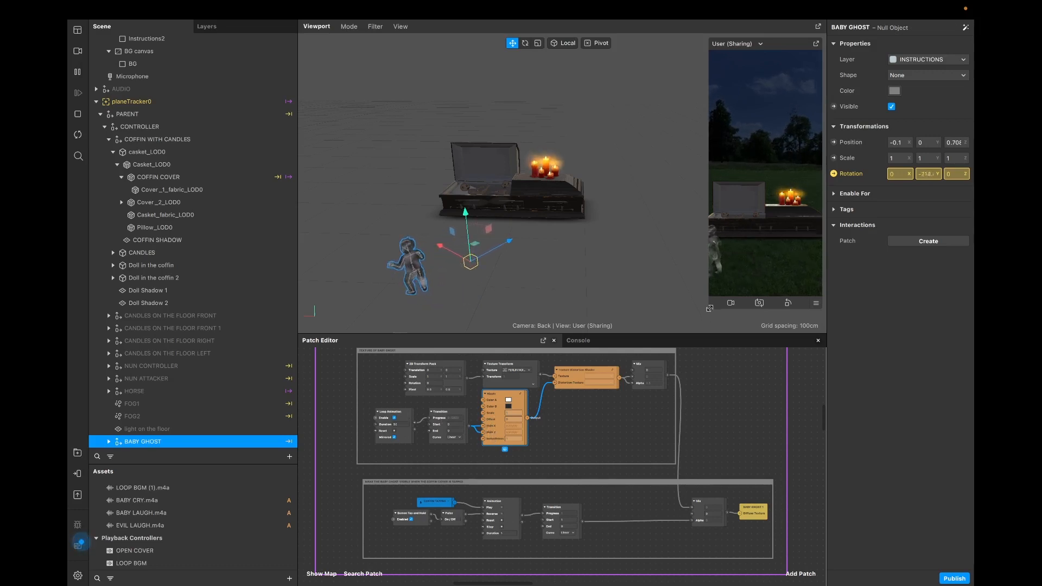
pyautogui.moveTo(708, 310); pyautogui.dragTo(674, 347)
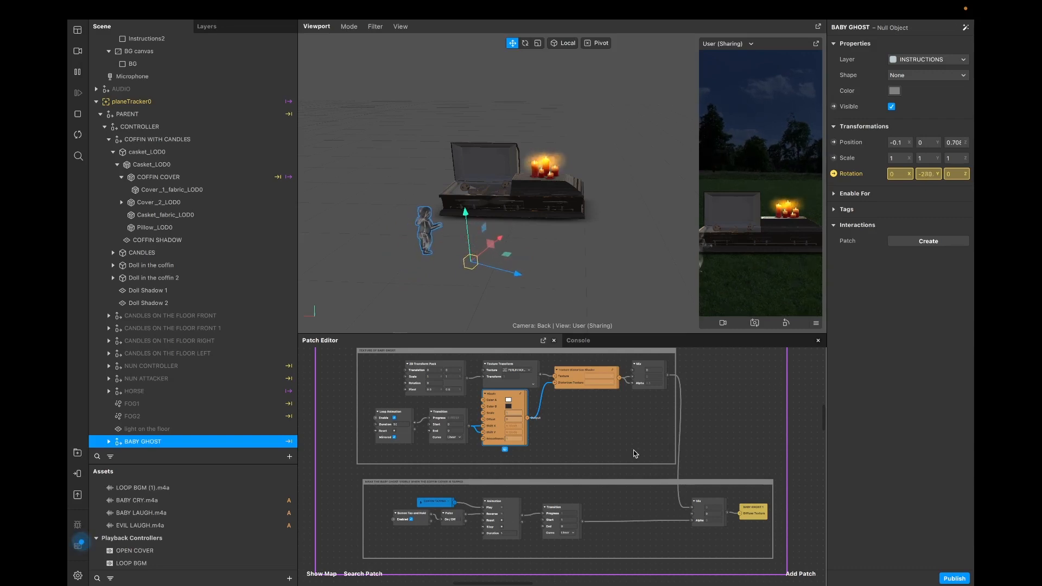
# Step: Select the coffin-tapped receiver in the ghost visibility group and enlarge the patch editor
pyautogui.scroll(-3, 635, 453)
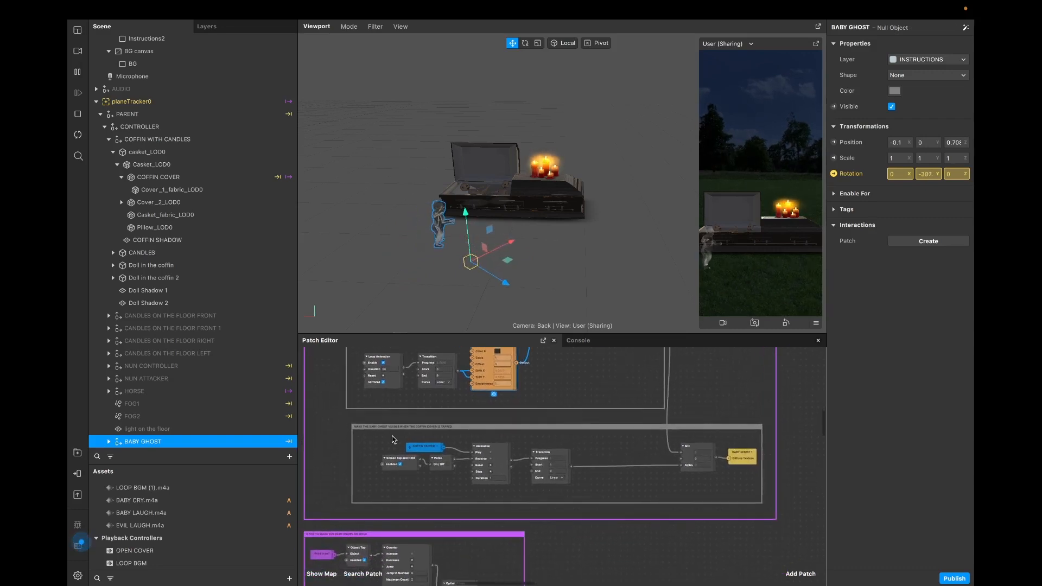
pyautogui.scroll(2, 428, 451)
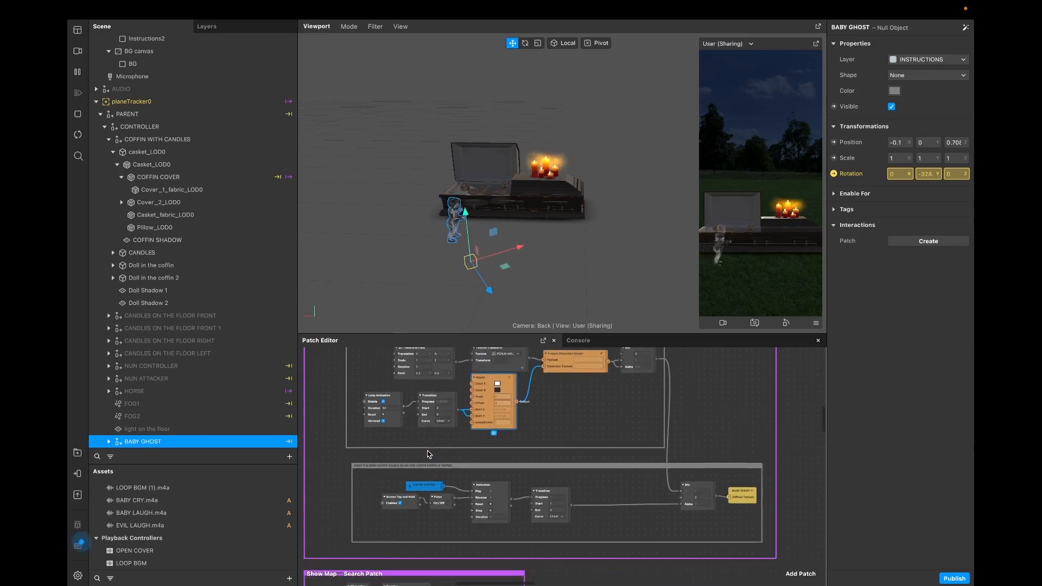
pyautogui.scroll(-1, 427, 454)
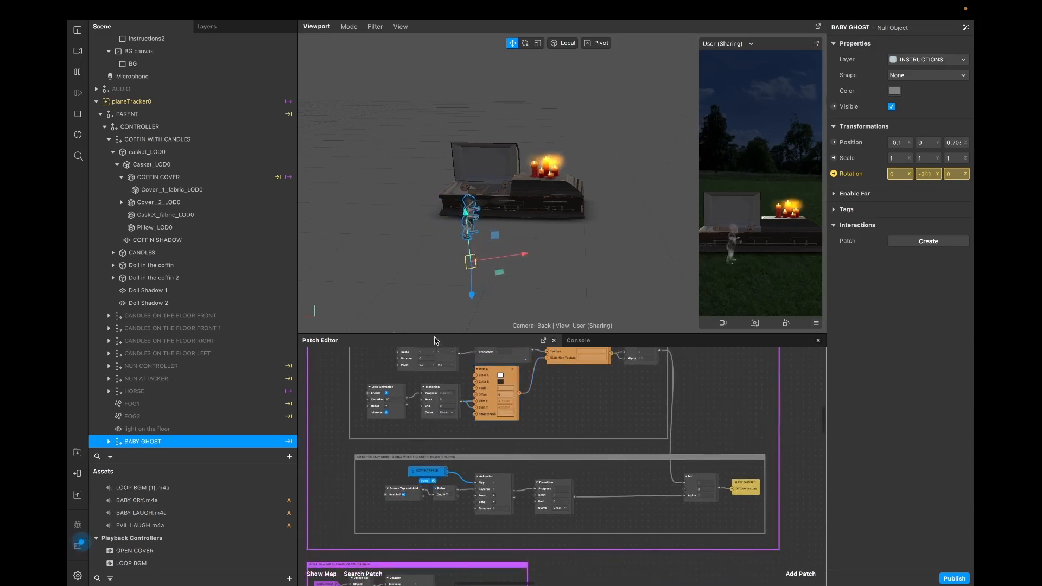
pyautogui.moveTo(434, 340); pyautogui.dragTo(428, 175)
pyautogui.scroll(1, 412, 325)
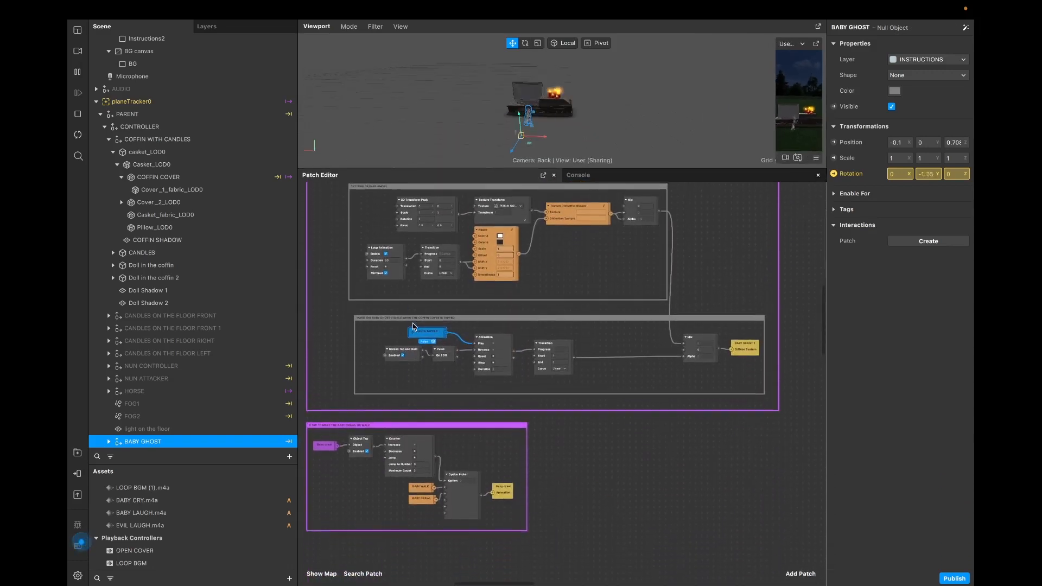
# Step: Shift the Transition patch slightly towards Mix, select Mix, and move the BABY GHOST 1 Diffuse Texture patch closer to it
pyautogui.keyDown('ctrl'); pyautogui.scroll(2, 412, 322); pyautogui.keyUp('ctrl')
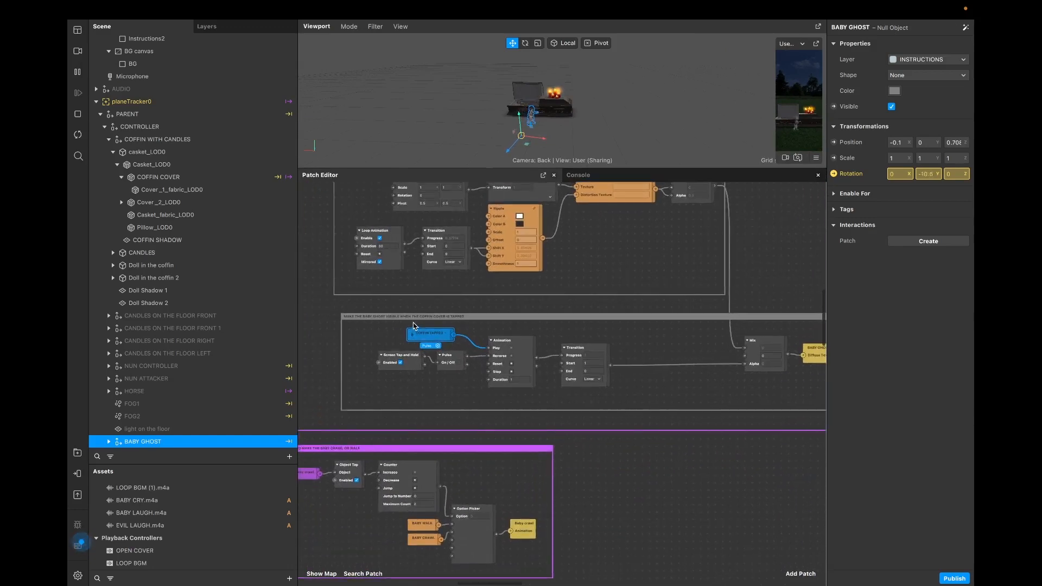
pyautogui.hscroll(3, 431, 337)
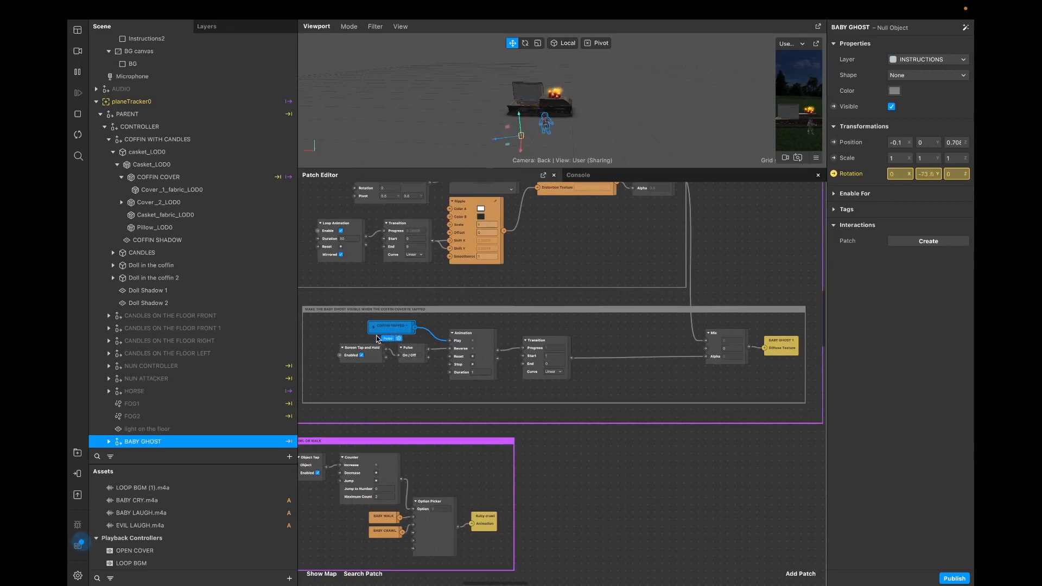
pyautogui.hscroll(3, 488, 339)
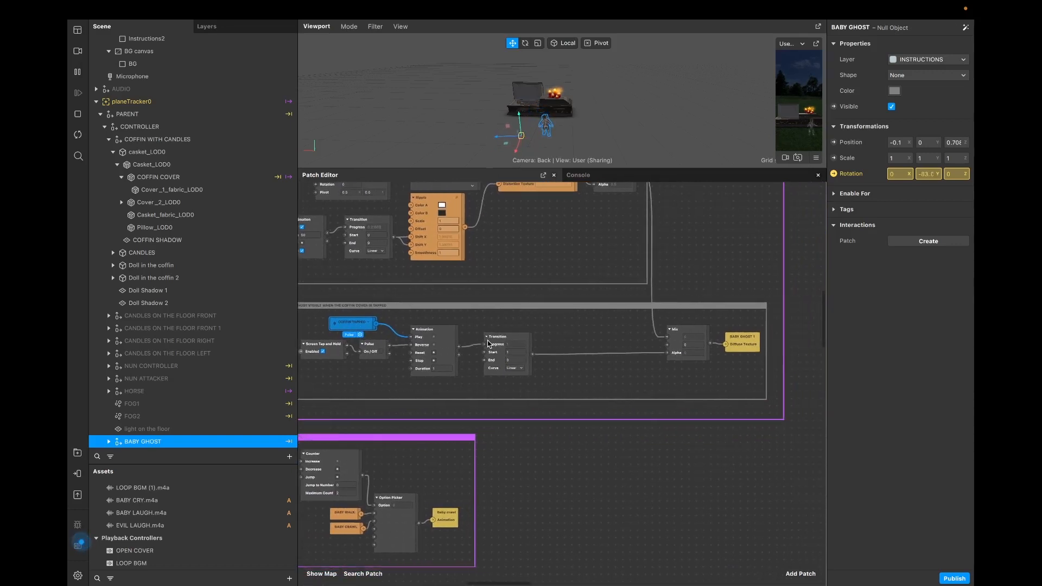
pyautogui.moveTo(513, 339); pyautogui.dragTo(534, 338)
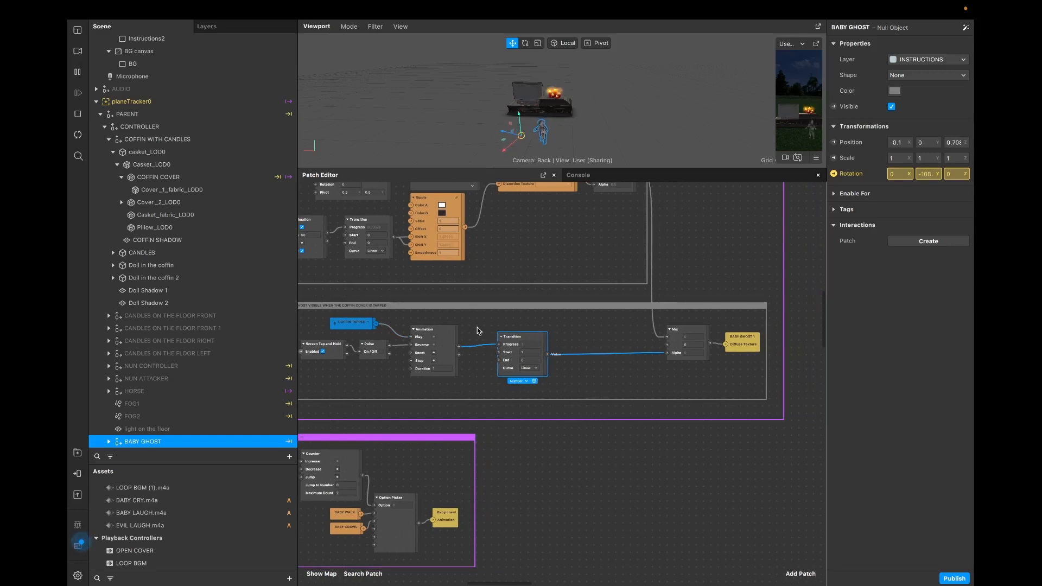
pyautogui.click(696, 329)
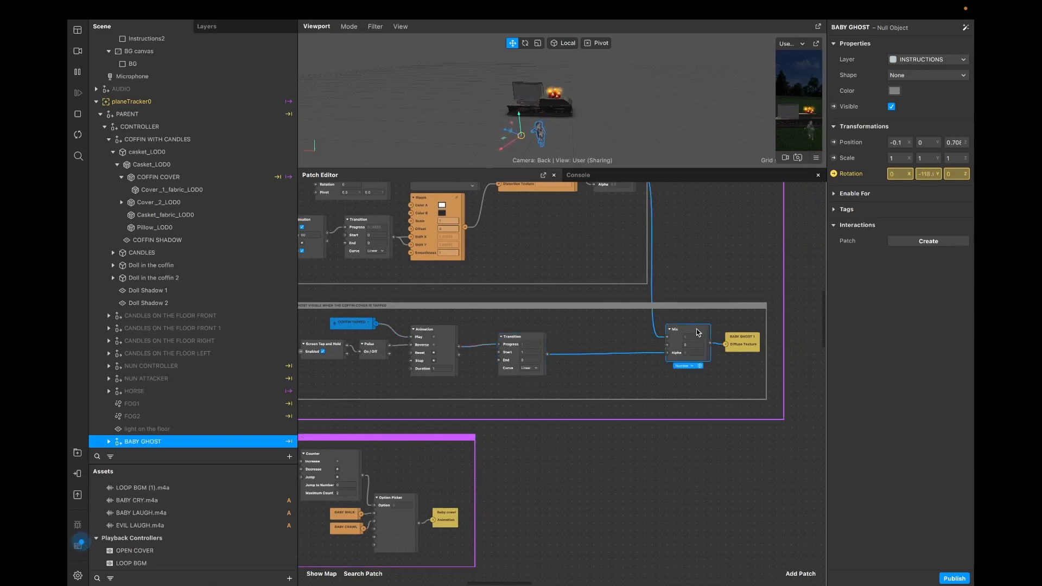
pyautogui.moveTo(745, 342); pyautogui.dragTo(738, 344)
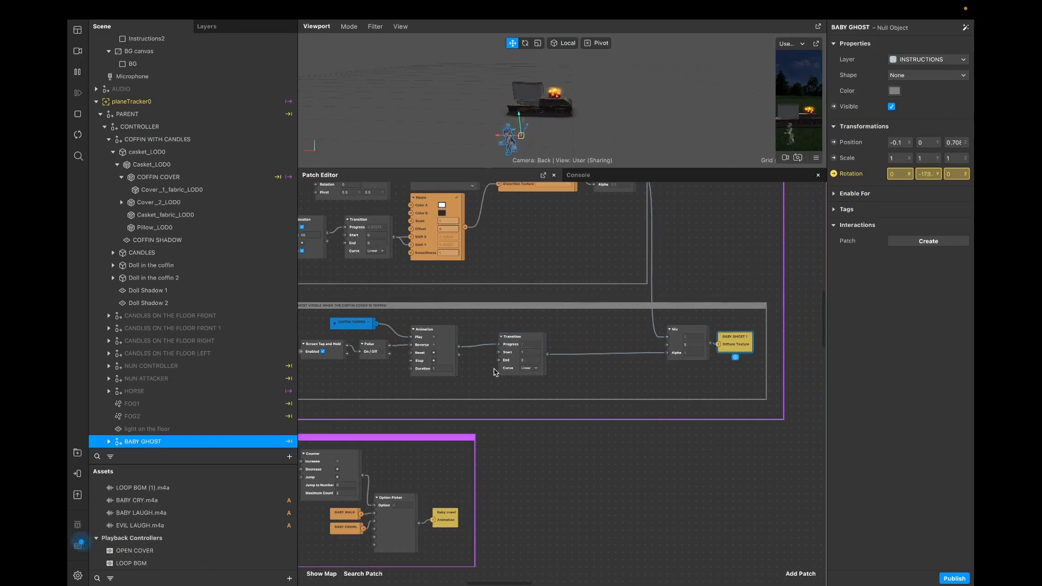
# Step: Shift the Screen Tap and Hold and Pulse patches slightly away from the Animation patch in the ghost visibility group
pyautogui.hscroll(-3, 496, 373)
pyautogui.hscroll(-3, 495, 372)
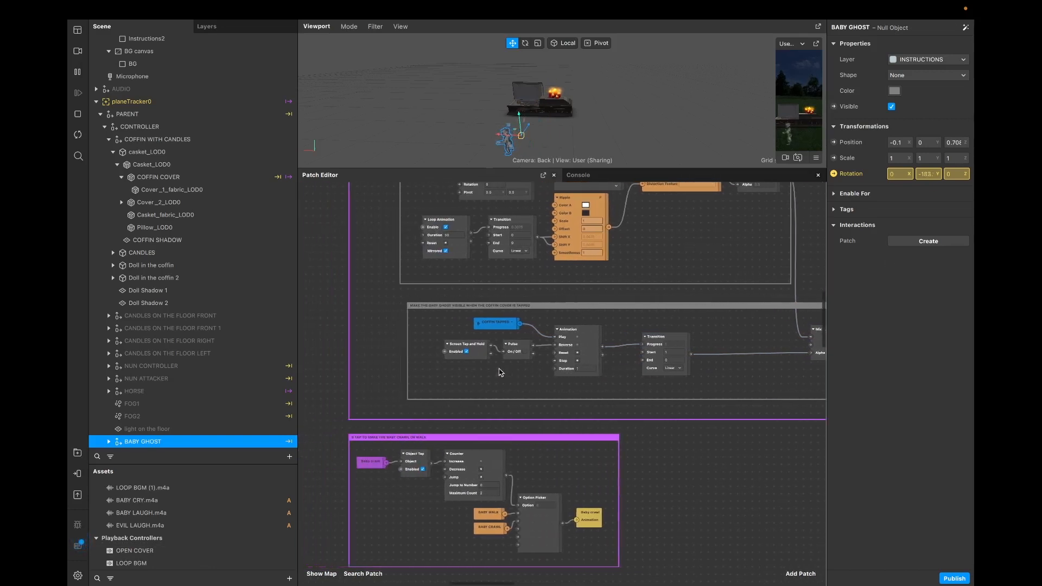
pyautogui.click(475, 356)
pyautogui.moveTo(532, 350); pyautogui.dragTo(519, 346)
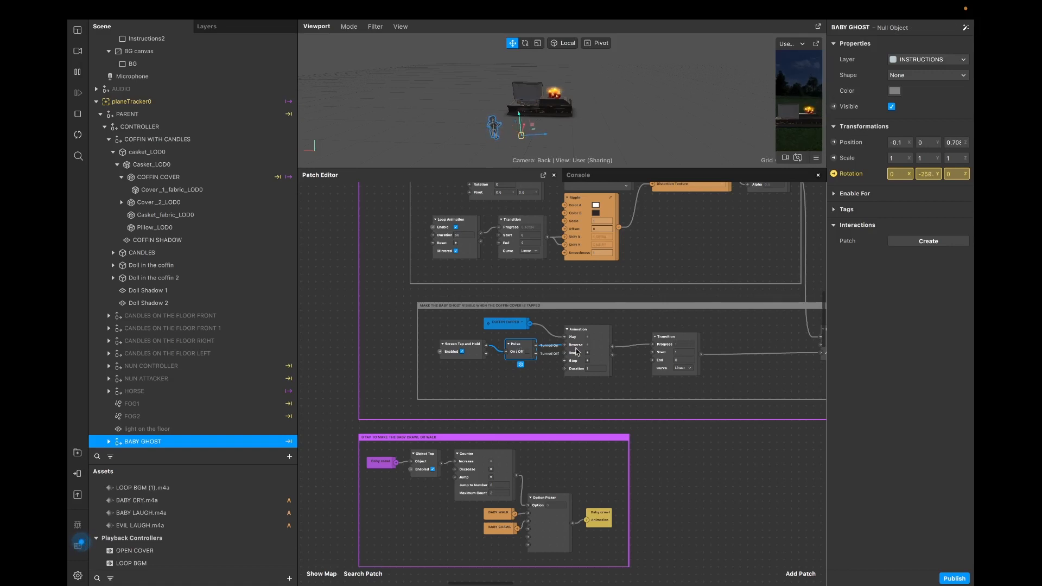
pyautogui.scroll(-5, 681, 362)
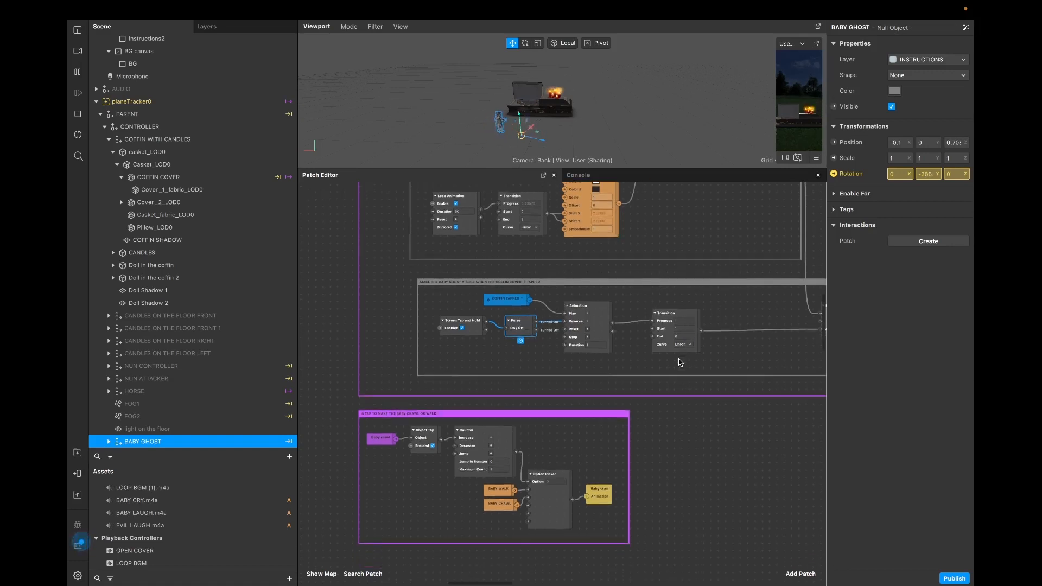
# Step: Enlarge the assets list temporarily and inspect the properties of the BABY CRAWL and BABY WALK playback controllers
pyautogui.scroll(-2, 676, 359)
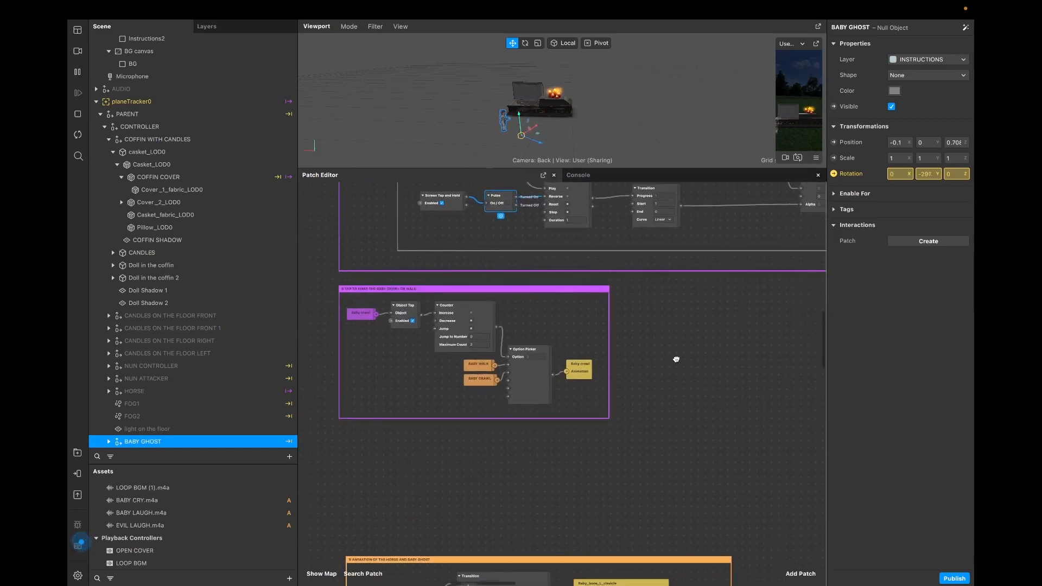
pyautogui.scroll(2, 676, 359)
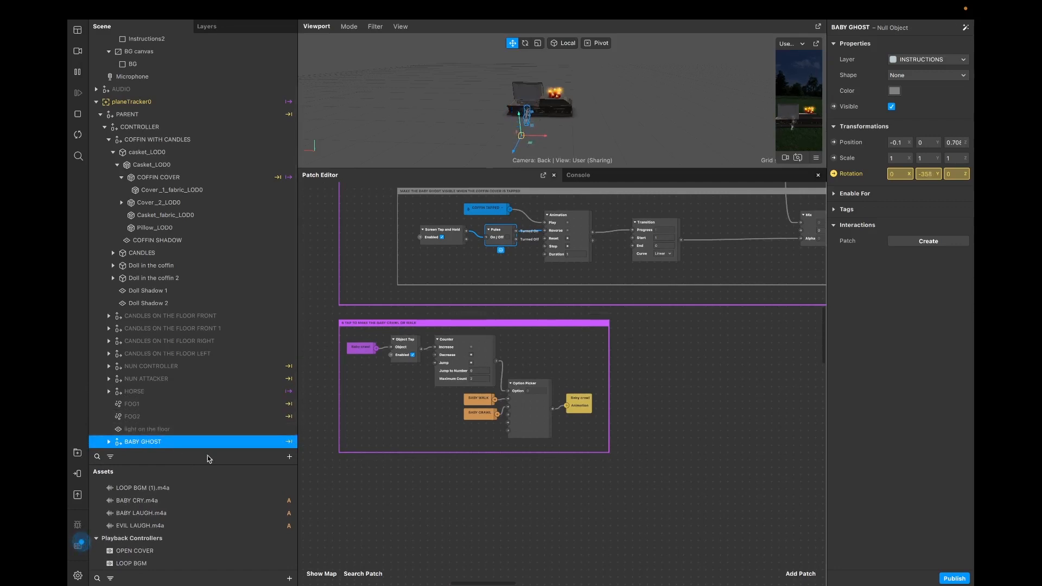
pyautogui.moveTo(201, 463); pyautogui.dragTo(200, 190)
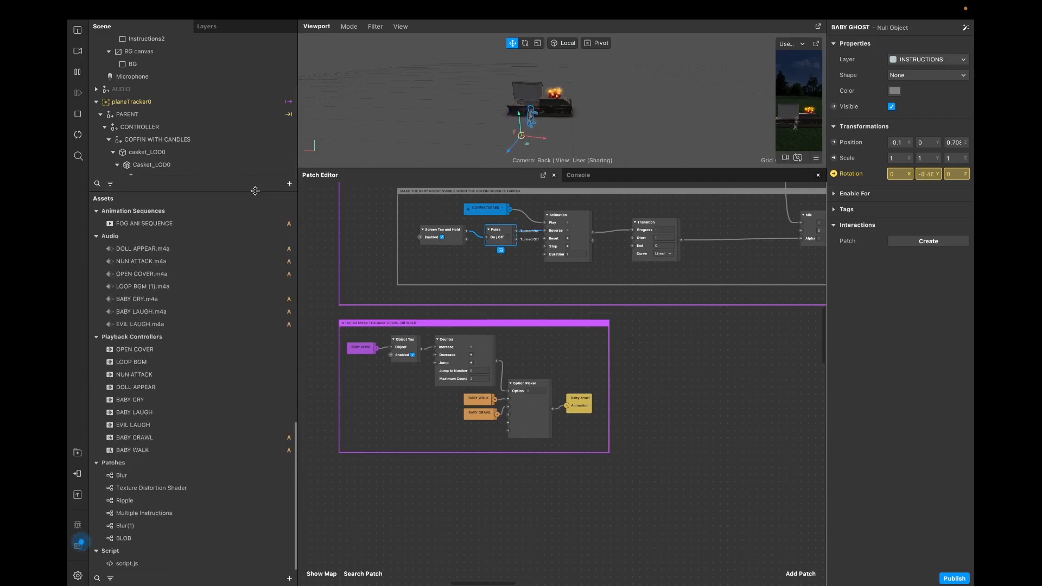
pyautogui.click(138, 437)
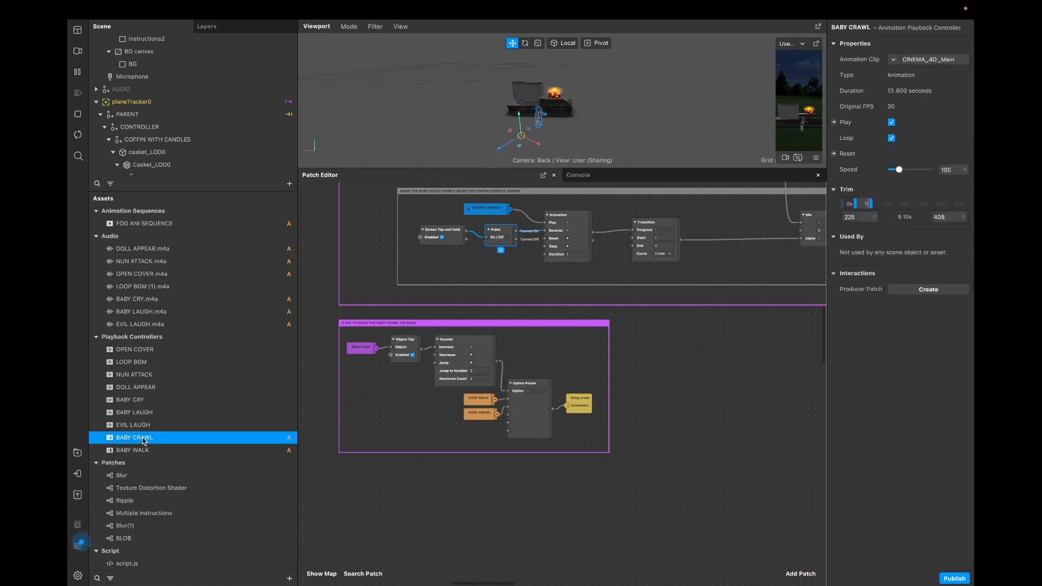
pyautogui.click(140, 451)
pyautogui.click(142, 439)
pyautogui.click(137, 450)
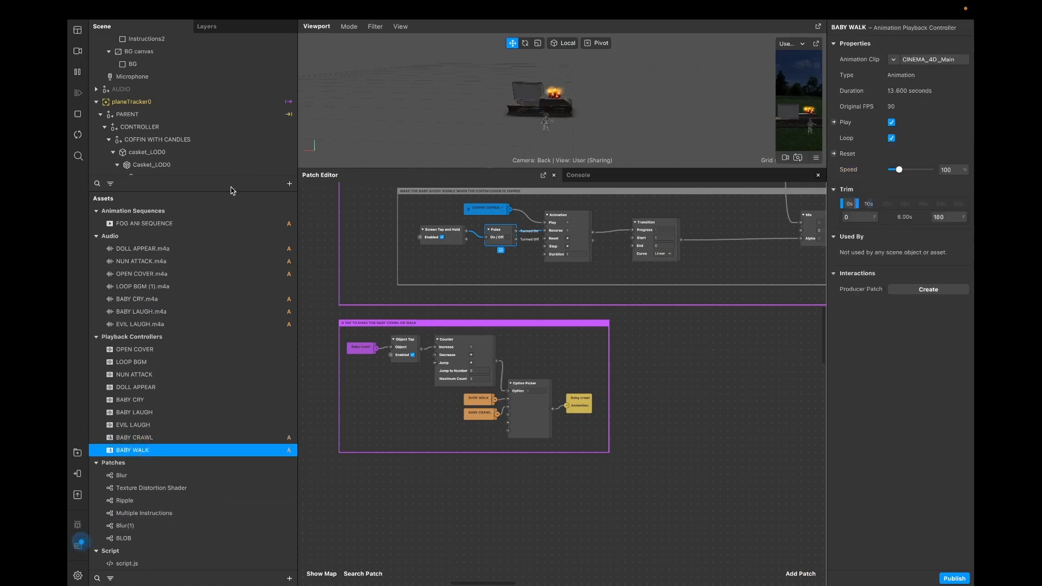
pyautogui.moveTo(232, 190); pyautogui.dragTo(228, 347)
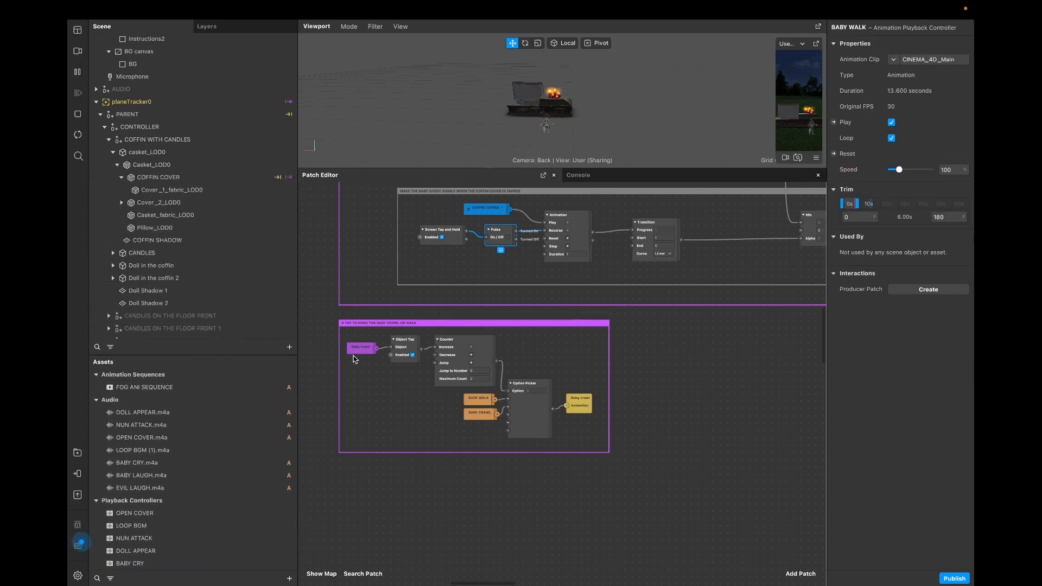
# Step: Enlarge the preview temporarily, choose Simulate Touch, and tap the baby ghost to test its crawl and walk switching
pyautogui.moveTo(444, 167); pyautogui.dragTo(444, 240)
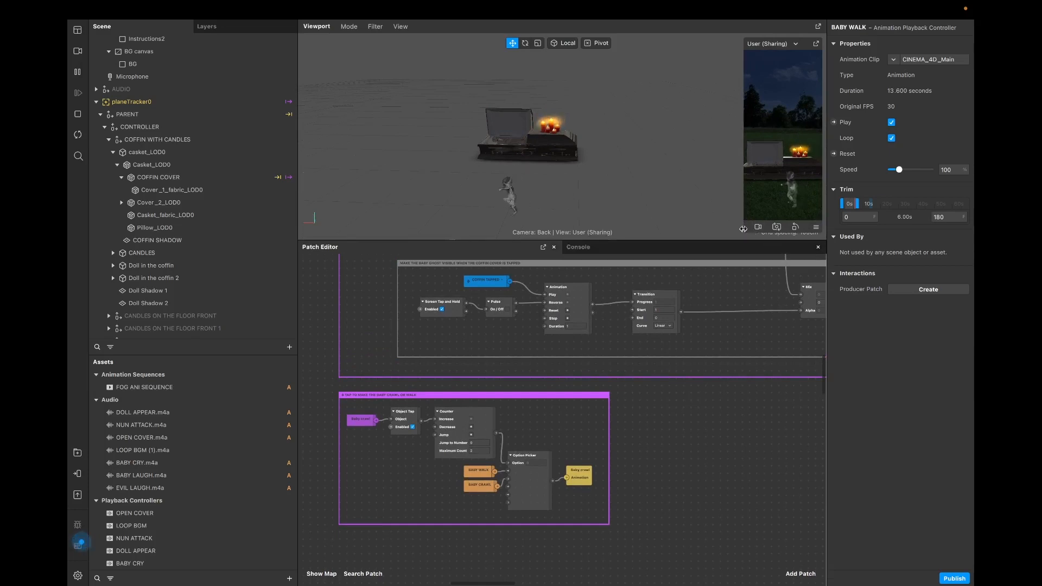
pyautogui.click(815, 230)
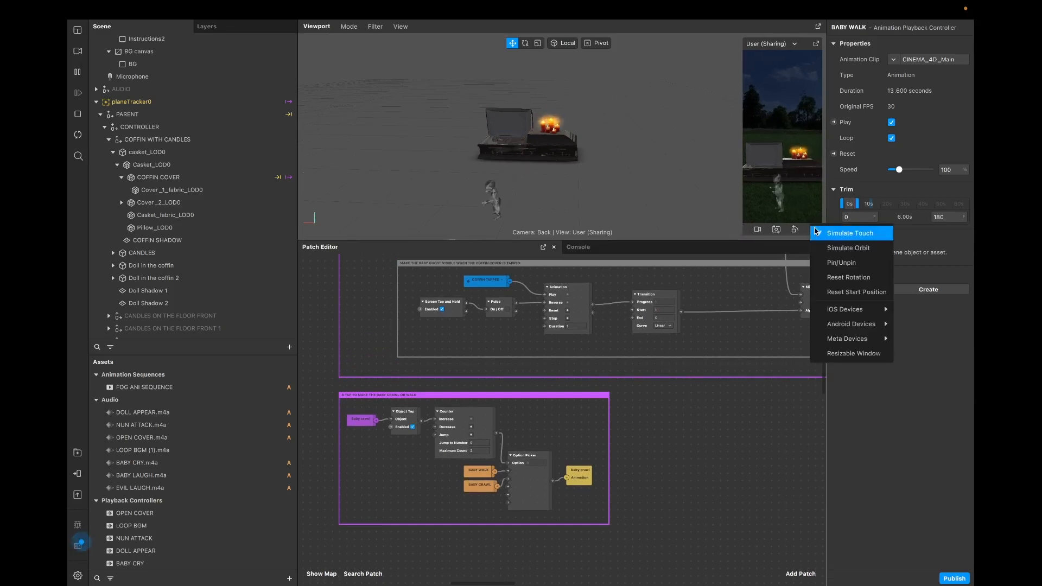
pyautogui.click(833, 233)
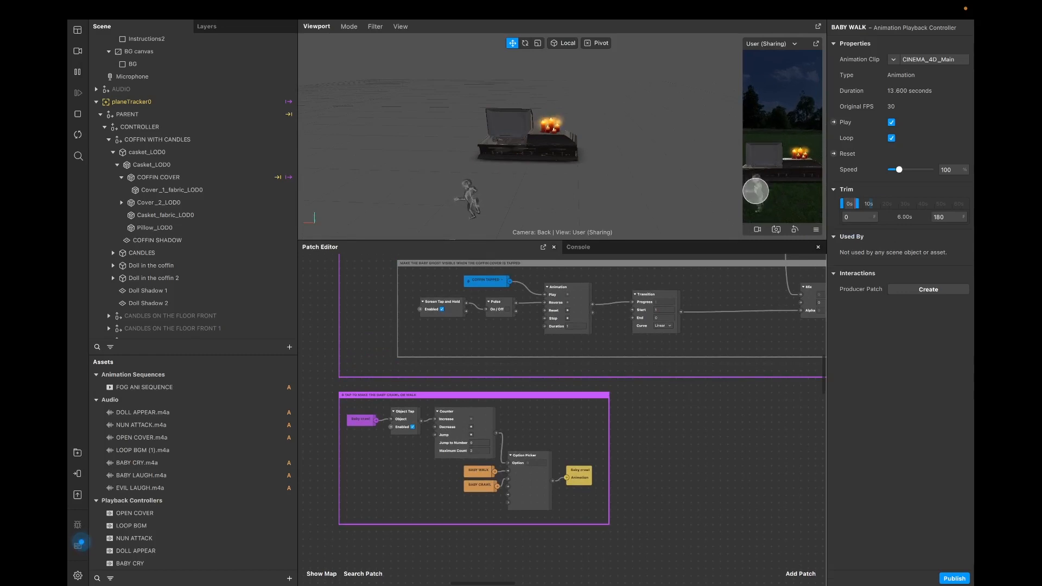
pyautogui.moveTo(735, 240); pyautogui.dragTo(736, 279)
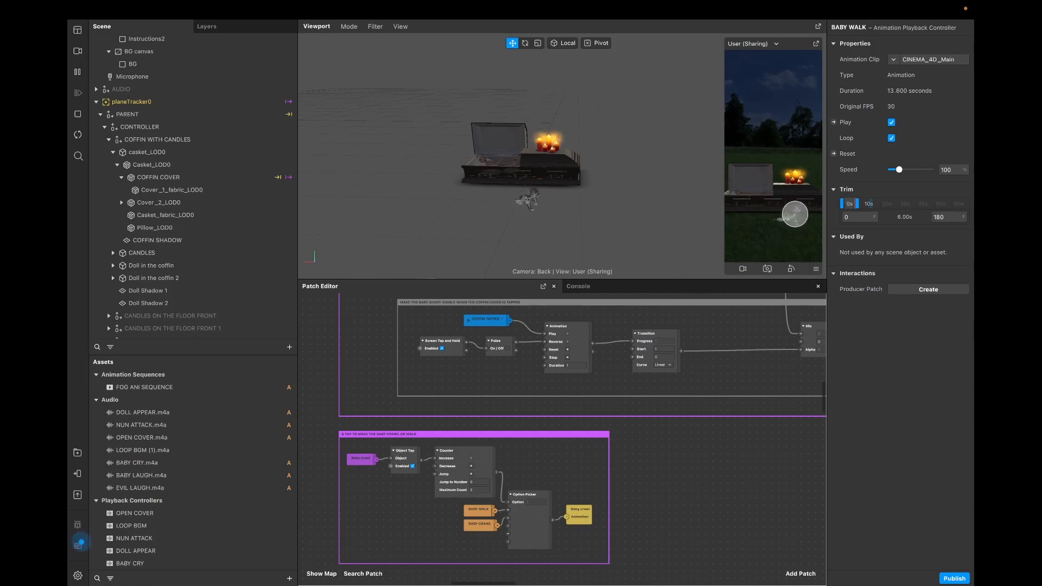
pyautogui.click(796, 217)
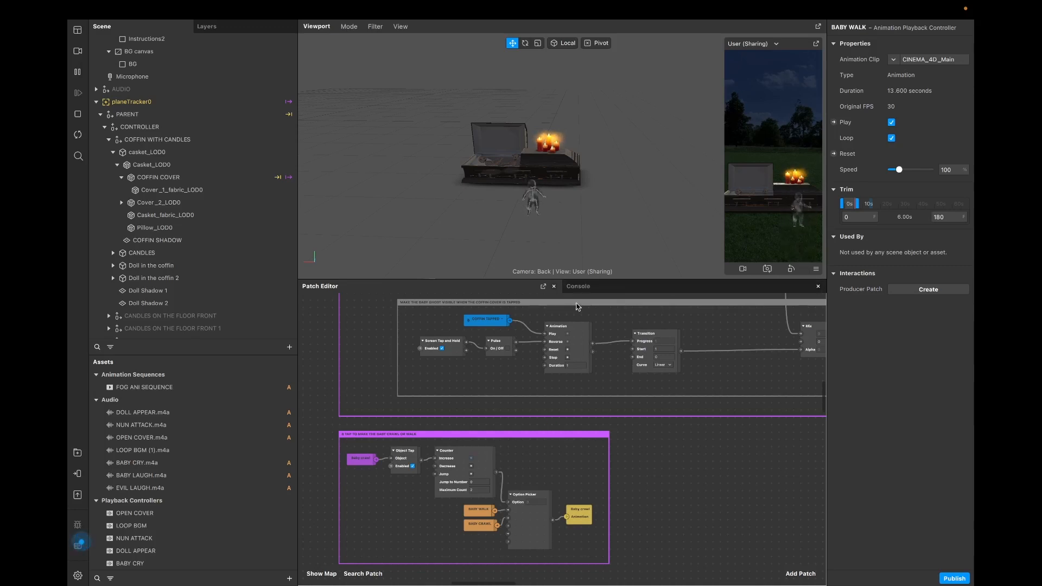
pyautogui.moveTo(508, 278); pyautogui.dragTo(508, 220)
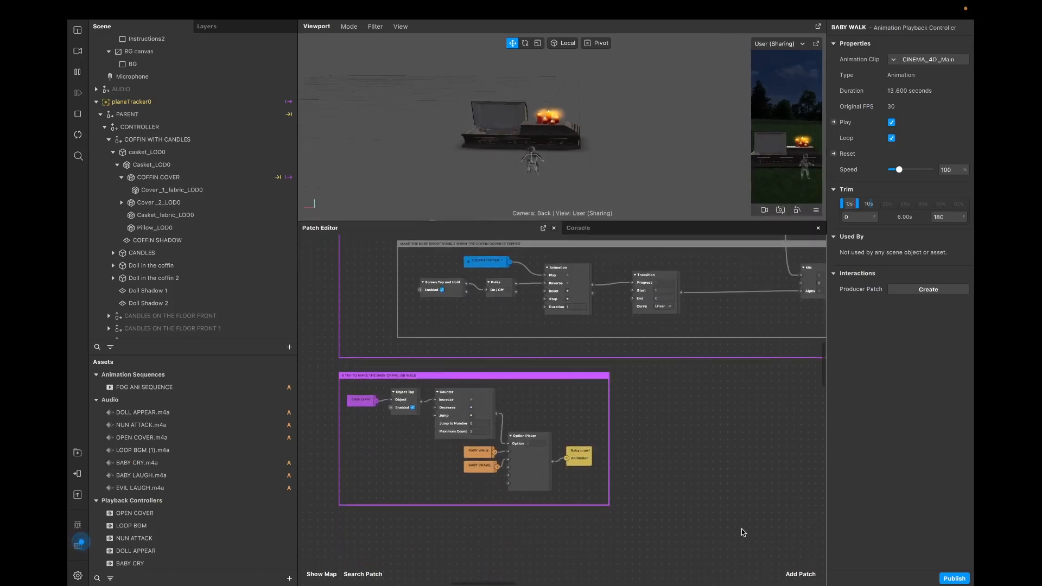
# Step: Shift the Option Picker, BABY CRAWL and Baby crawl Animation patches slightly in the group that makes the baby crawl or walk
pyautogui.scroll(-2, 738, 520)
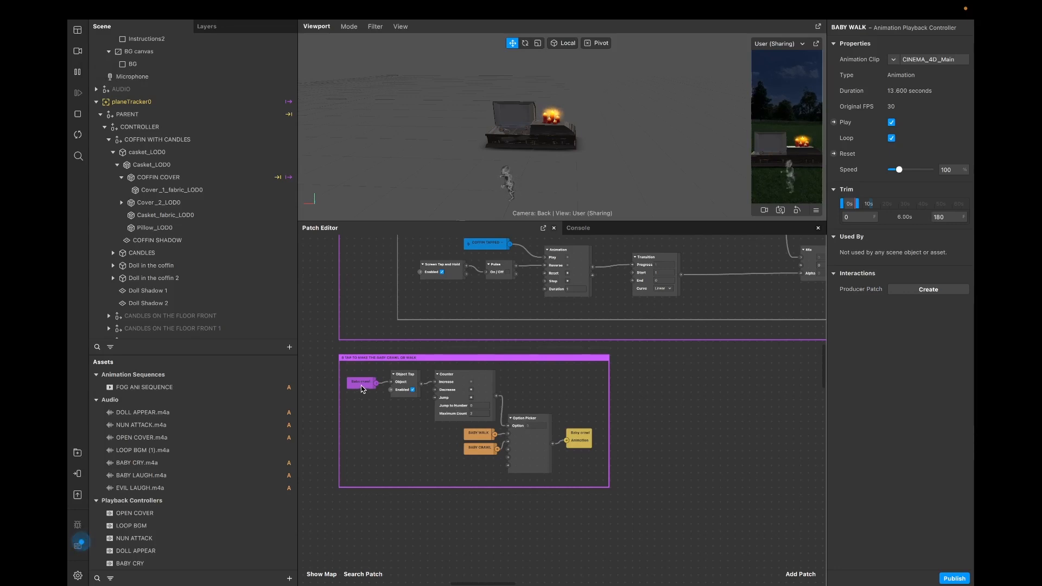
pyautogui.click(450, 390)
pyautogui.click(525, 449)
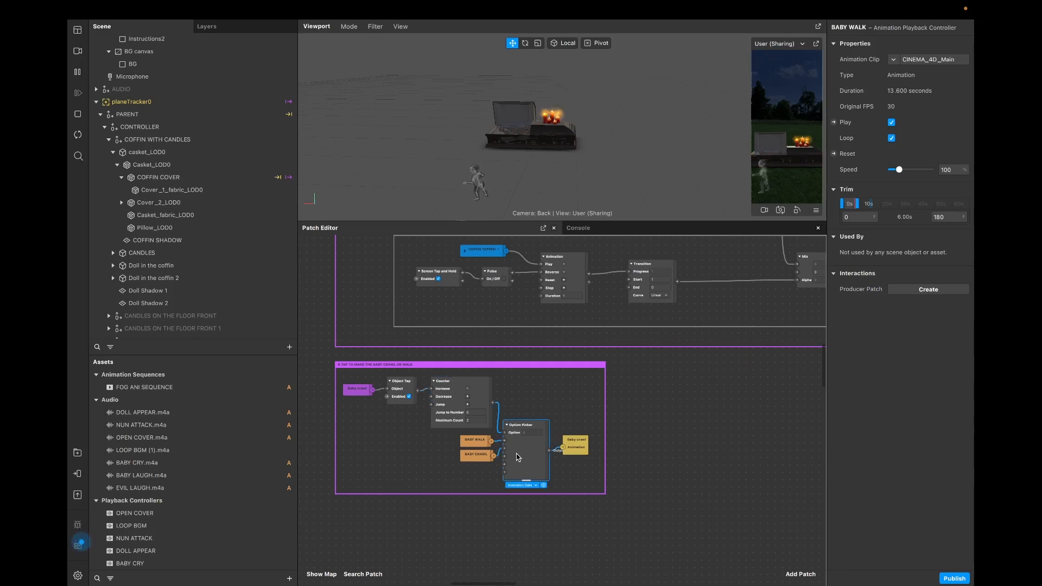
pyautogui.moveTo(523, 443); pyautogui.dragTo(529, 437)
pyautogui.click(471, 445)
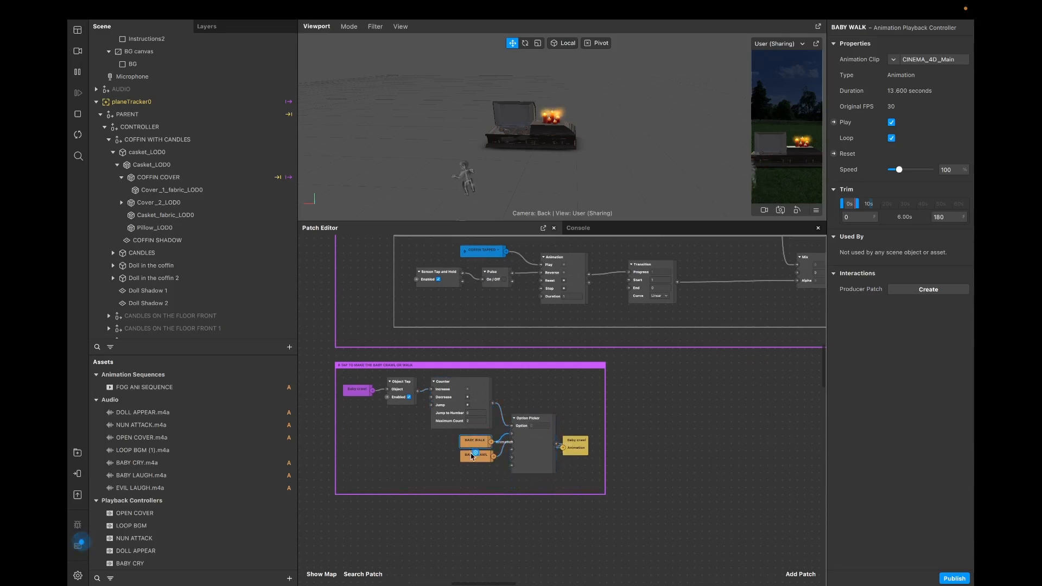
pyautogui.moveTo(476, 457); pyautogui.dragTo(468, 458)
pyautogui.moveTo(571, 450); pyautogui.dragTo(585, 442)
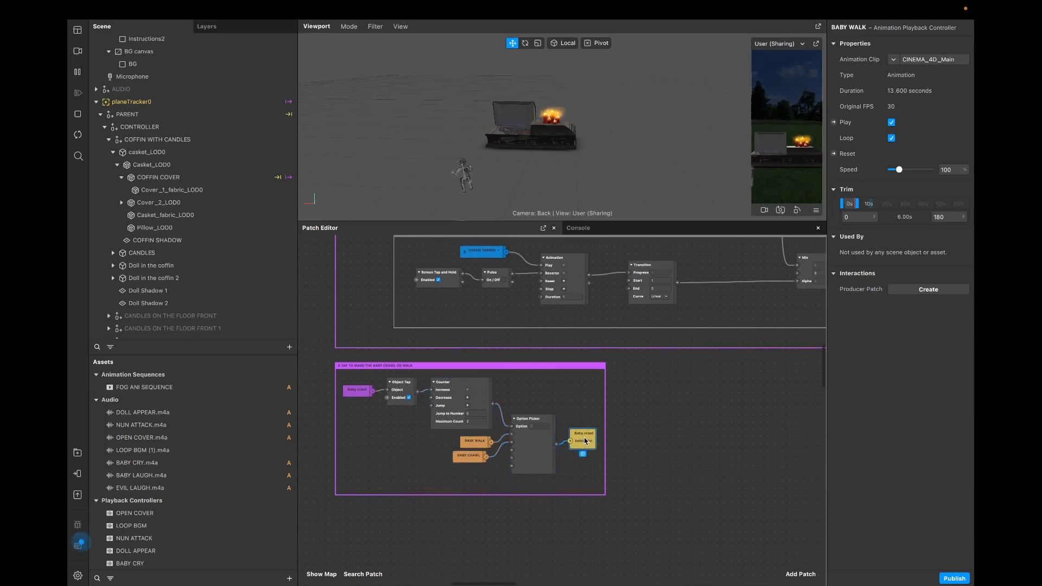
# Step: Expand BABY GHOST in the scene and select its Baby crawl object to view its properties
pyautogui.hscroll(-1, 585, 441)
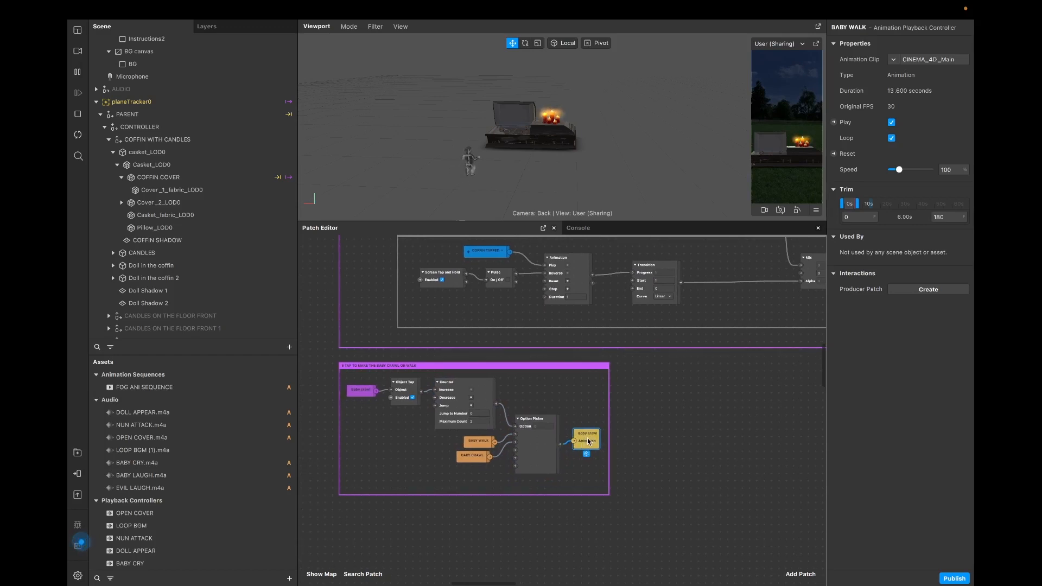
pyautogui.scroll(1, 694, 458)
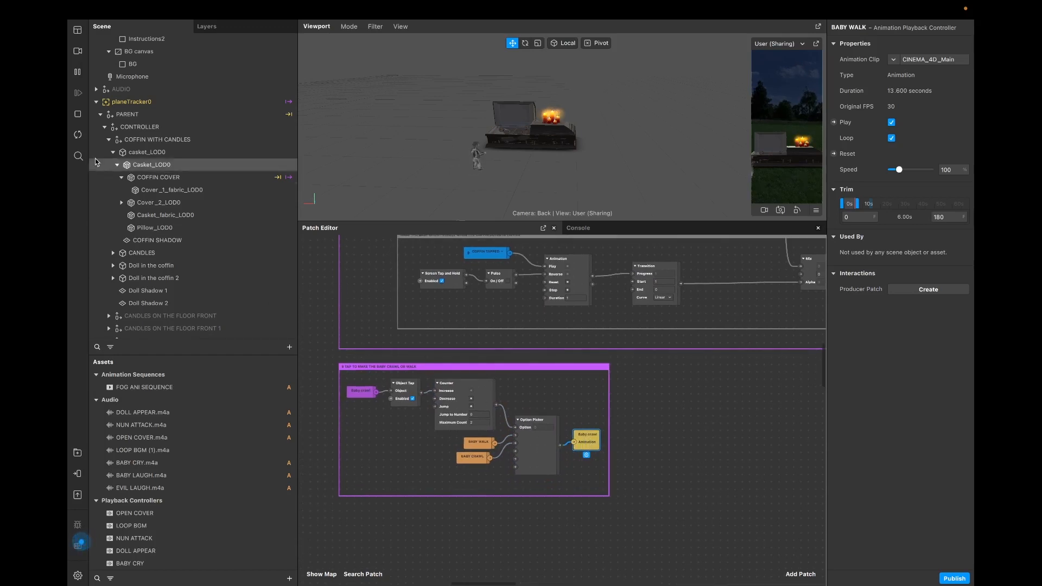
pyautogui.scroll(-5, 222, 298)
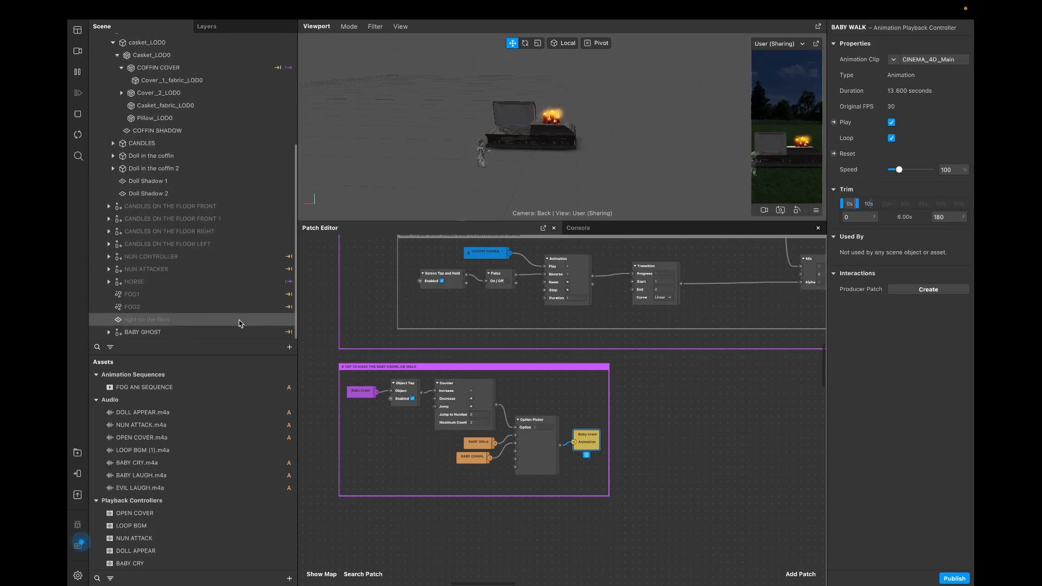
pyautogui.click(228, 332)
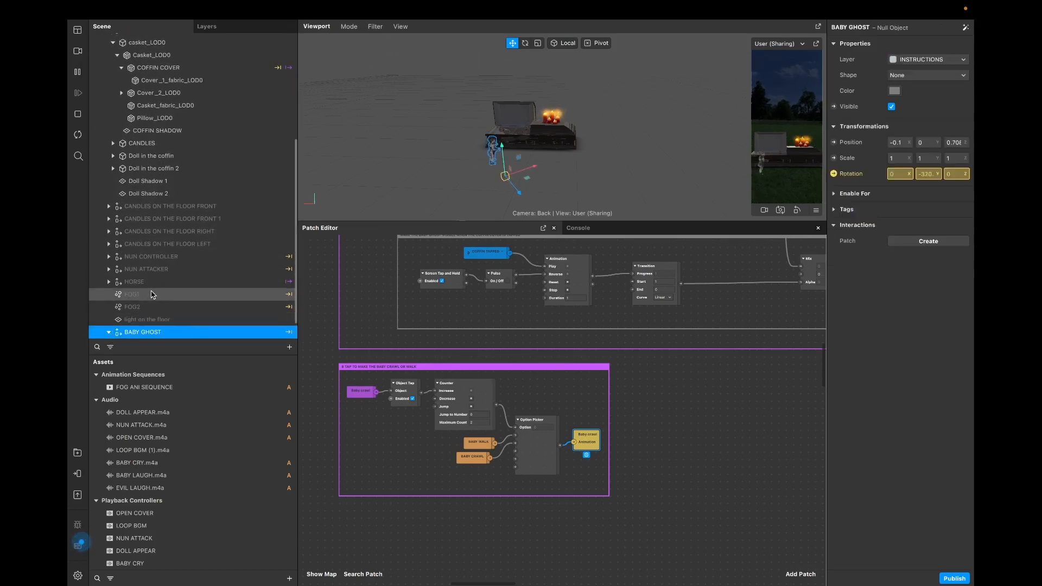
pyautogui.scroll(-1, 152, 296)
pyautogui.click(152, 320)
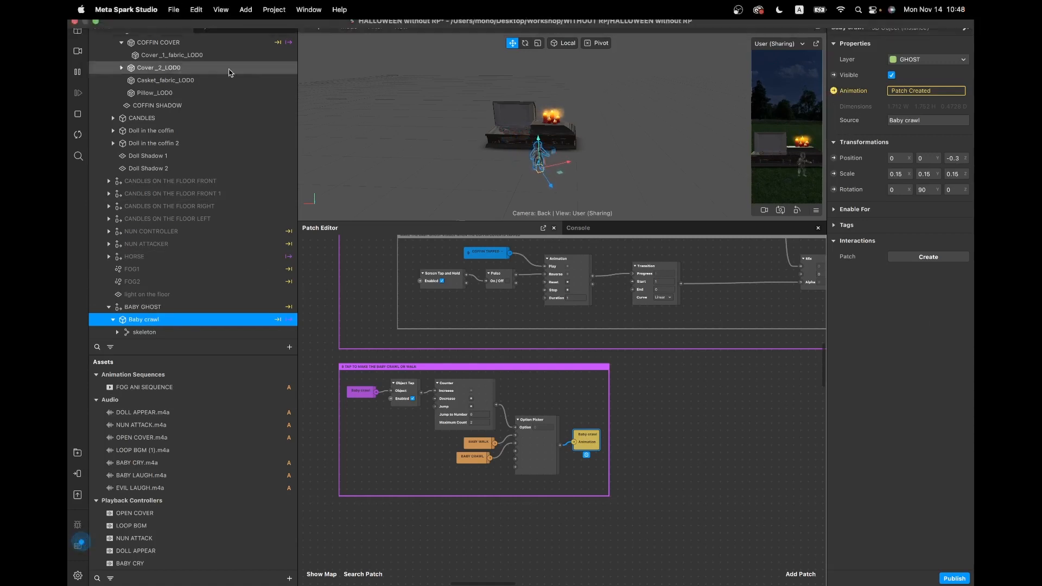
# Step: Examine the patch group for the animation of the horse and baby ghost, and select the HORSE object in the scene
pyautogui.scroll(3, 712, 421)
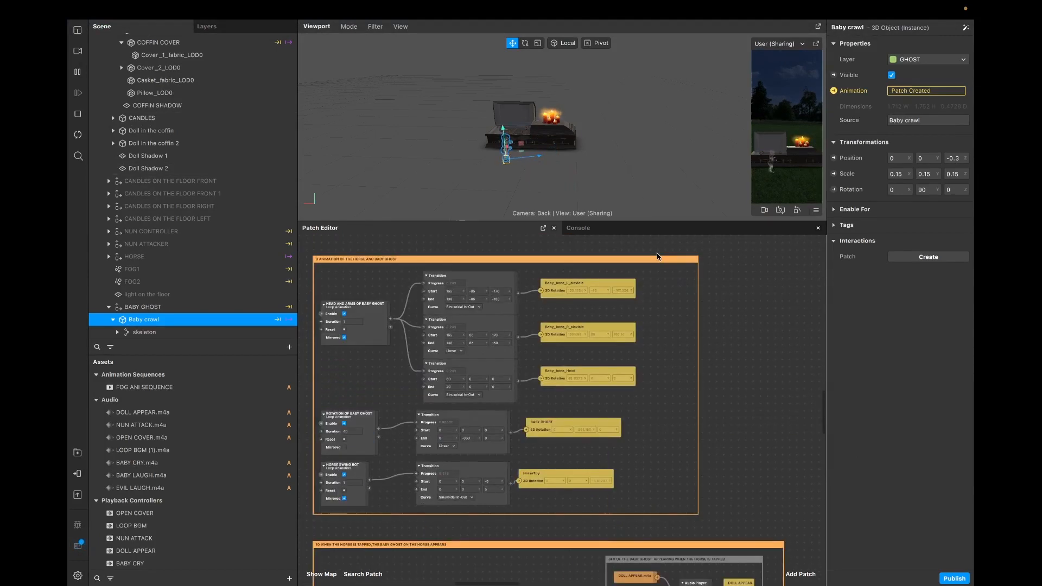
pyautogui.scroll(10, 351, 278)
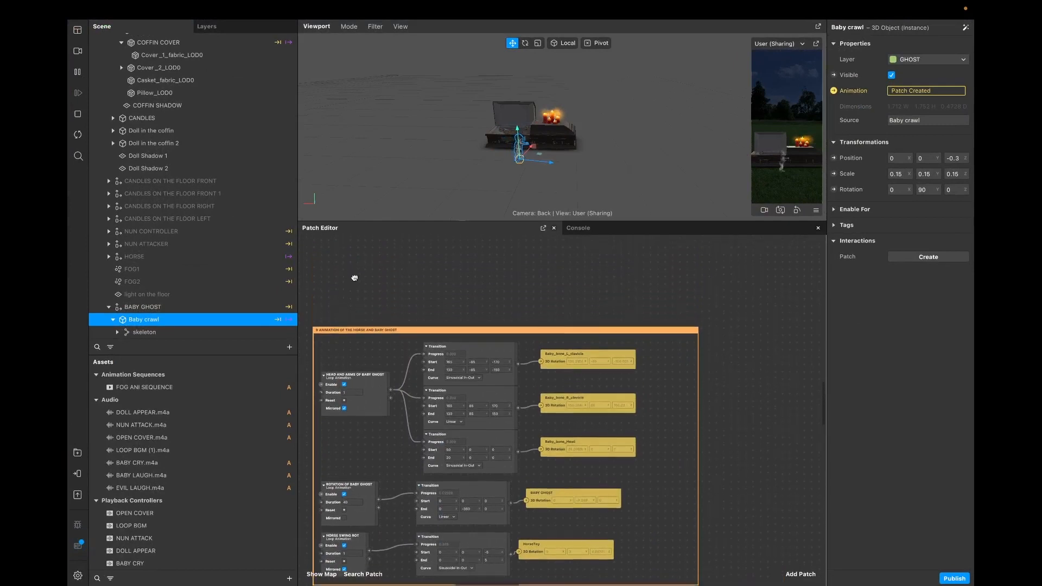
pyautogui.scroll(-3, 356, 282)
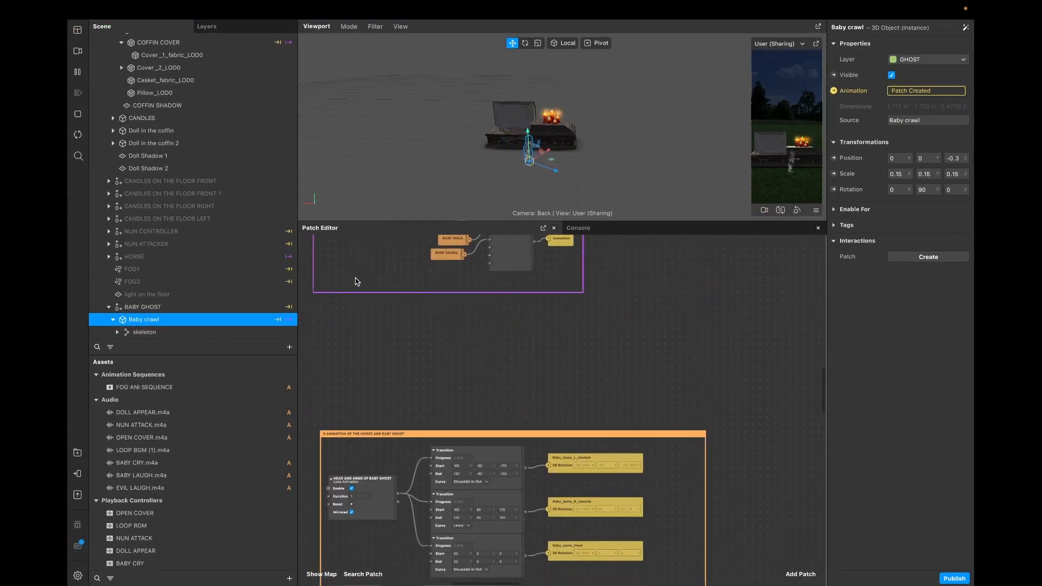
pyautogui.scroll(-9, 353, 376)
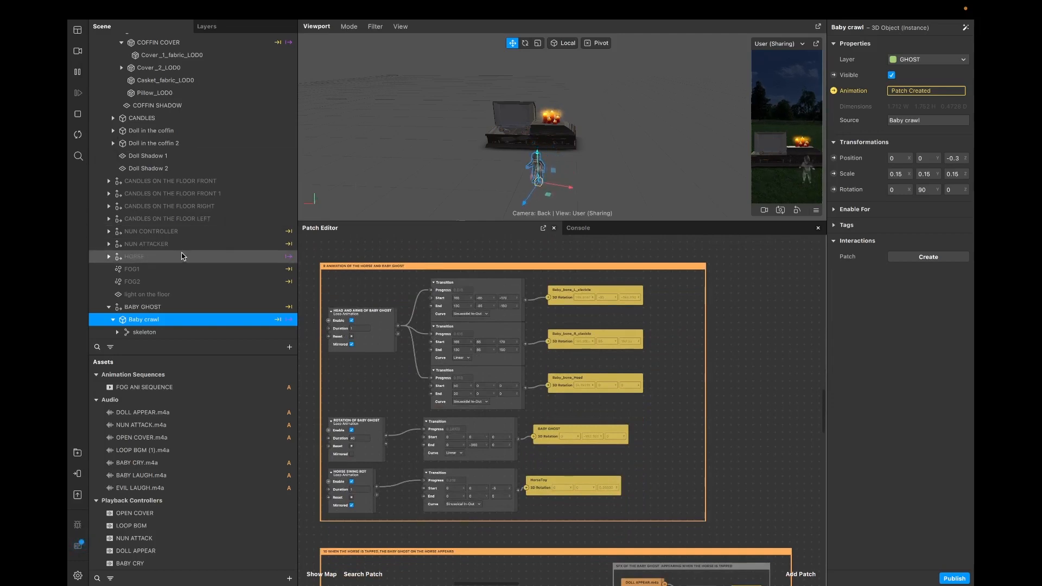
pyautogui.scroll(1, 213, 204)
pyautogui.scroll(1, 213, 207)
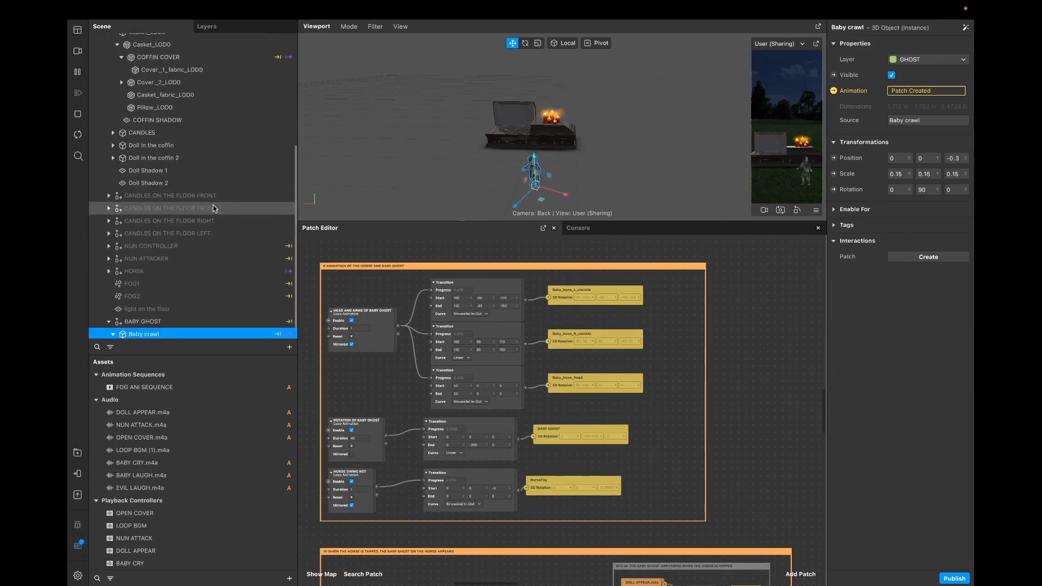
pyautogui.click(234, 268)
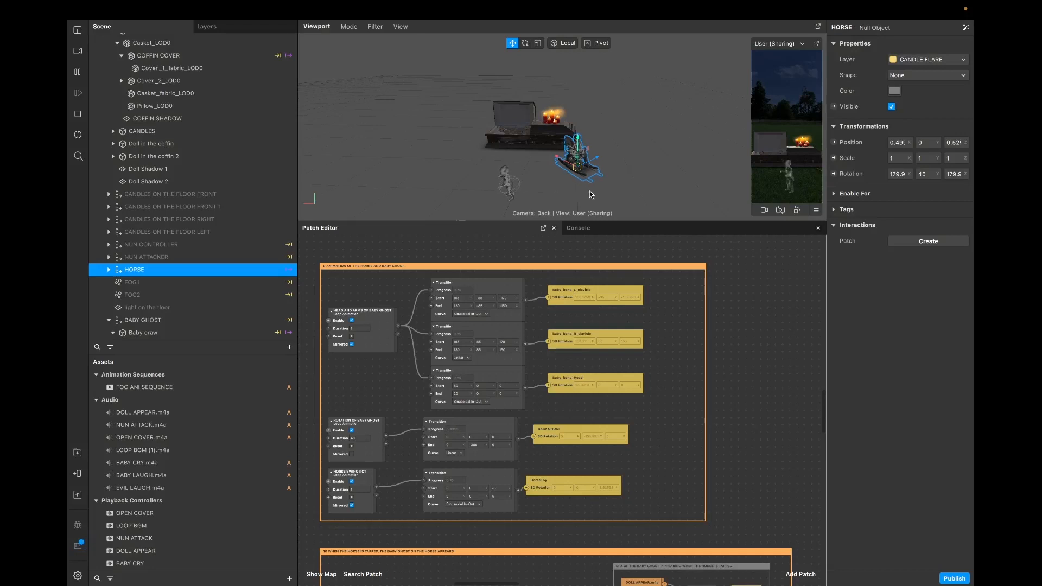
pyautogui.scroll(5, 571, 173)
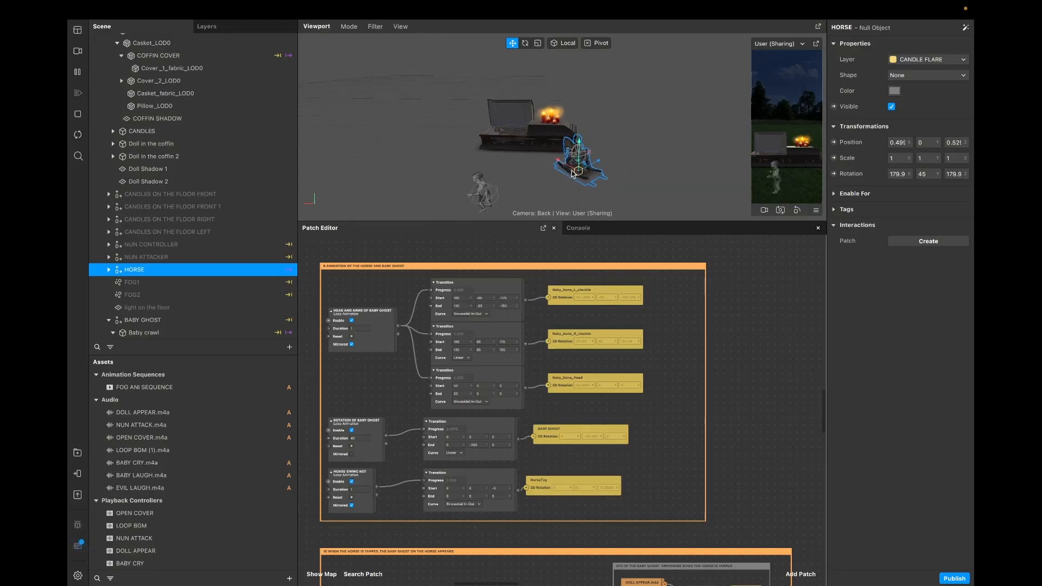
pyautogui.scroll(3, 574, 167)
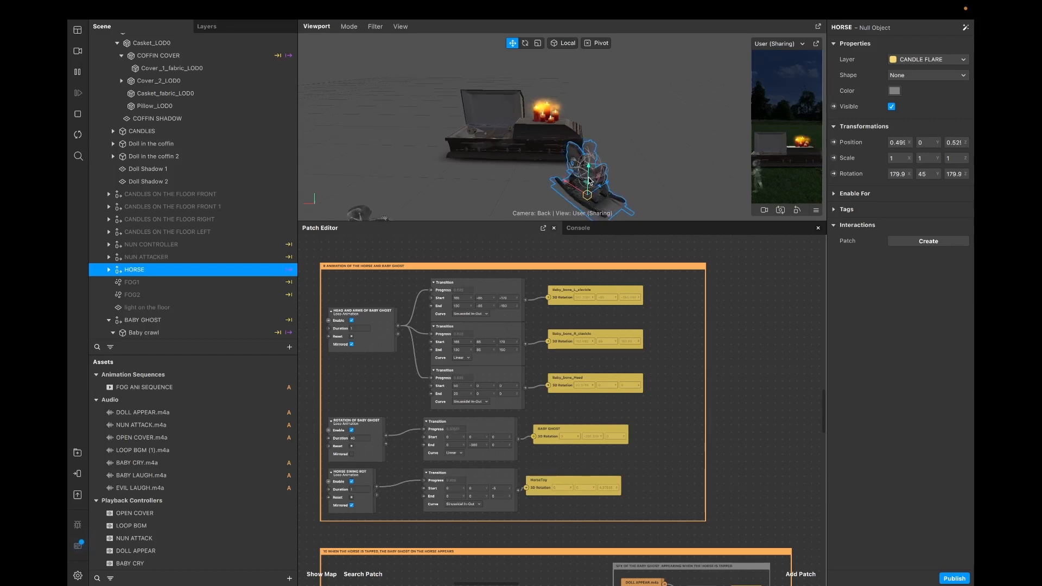
# Step: Expand HORSE and HorseToy in the scene, select the Baby crawl object inside, and expand it down to its skeleton
pyautogui.click(108, 269)
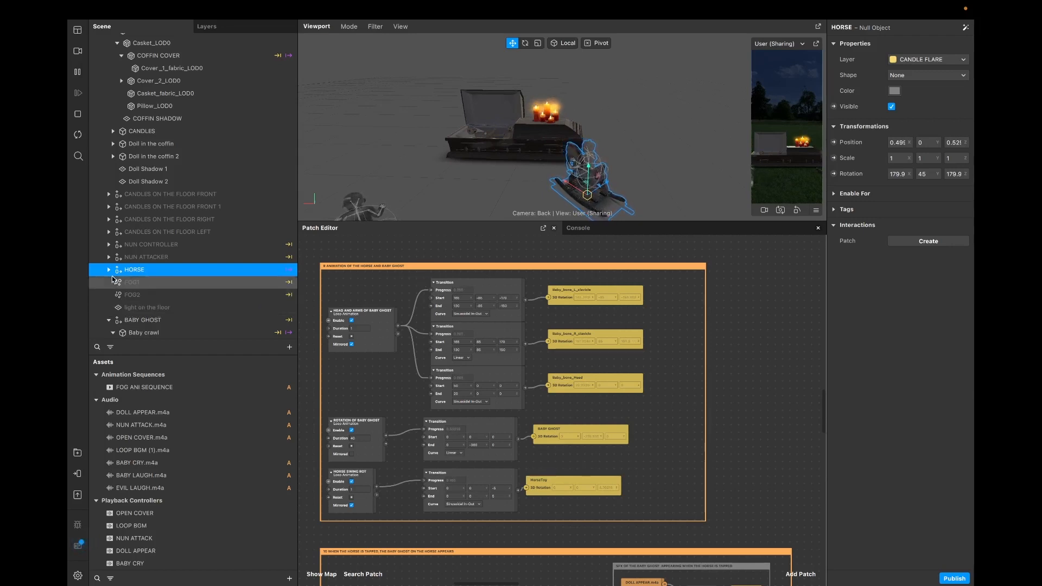
pyautogui.scroll(-3, 119, 266)
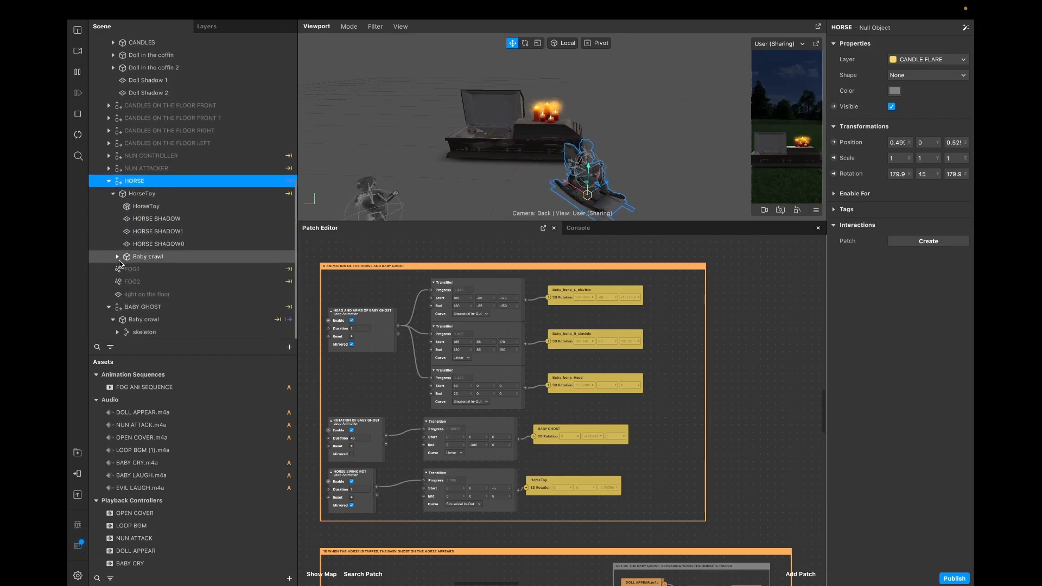
pyautogui.click(114, 193)
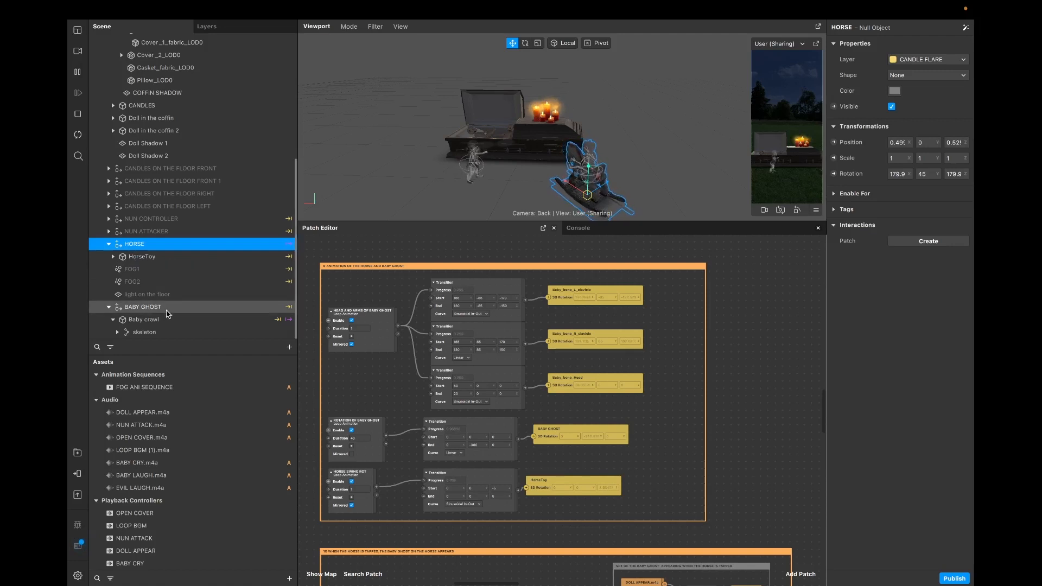
pyautogui.click(113, 257)
pyautogui.scroll(-5, 114, 260)
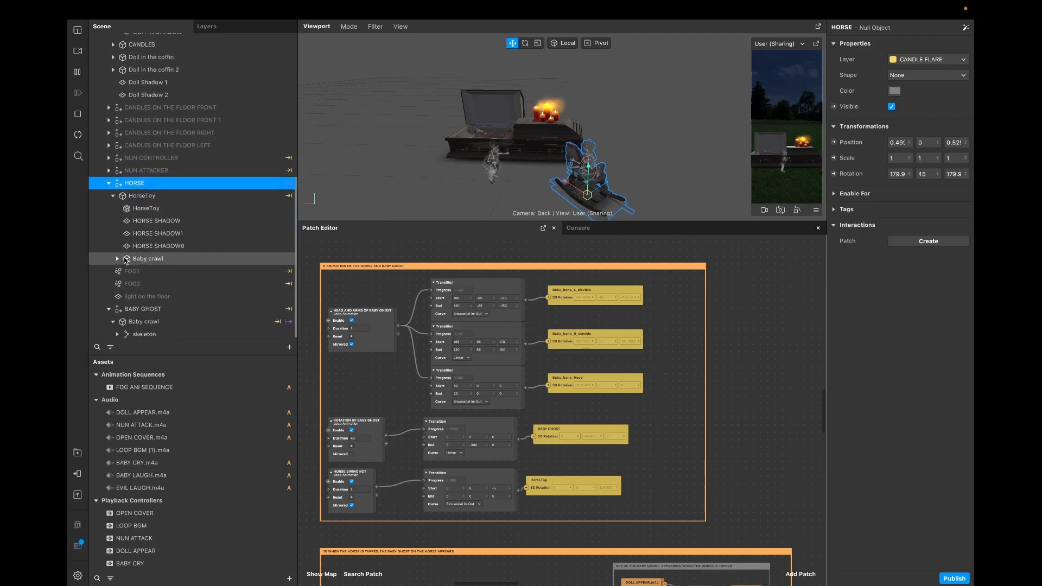
pyautogui.click(147, 260)
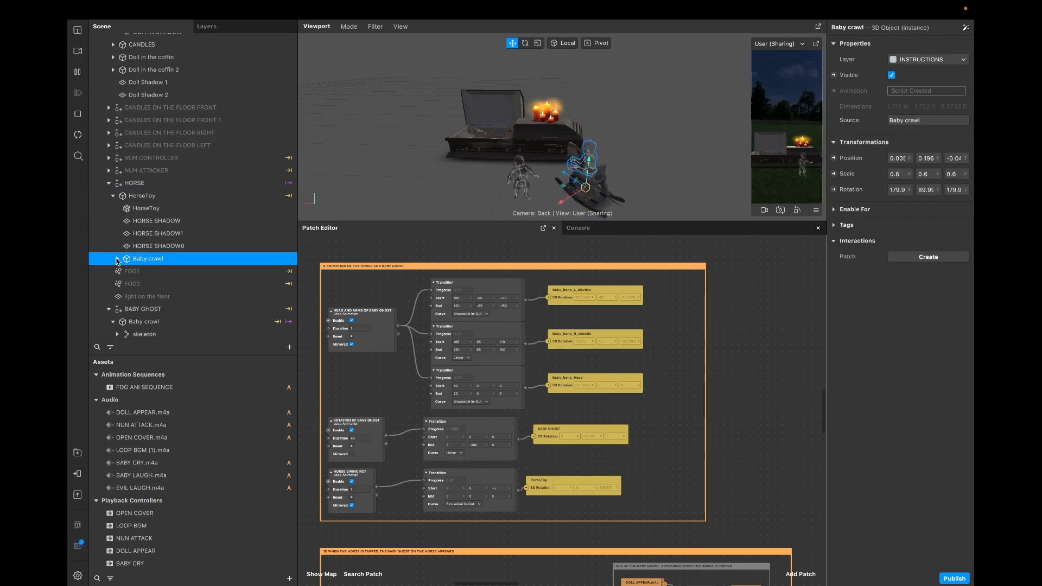
pyautogui.click(118, 258)
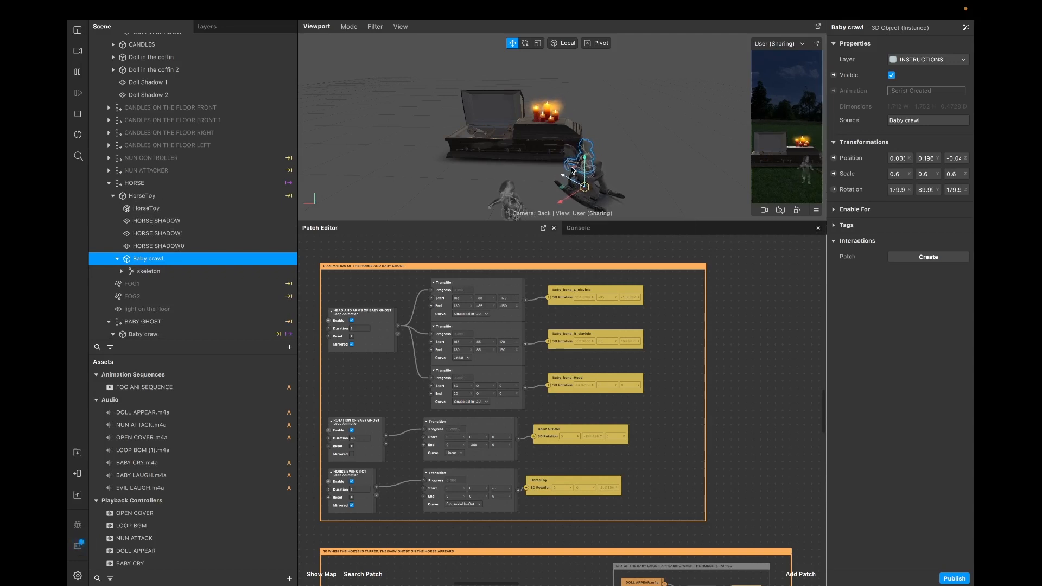
# Step: Expand the skeleton of the Baby crawl object on the horse through the pelvis and spine bones down to Baby_bone_Ribcage
pyautogui.click(121, 271)
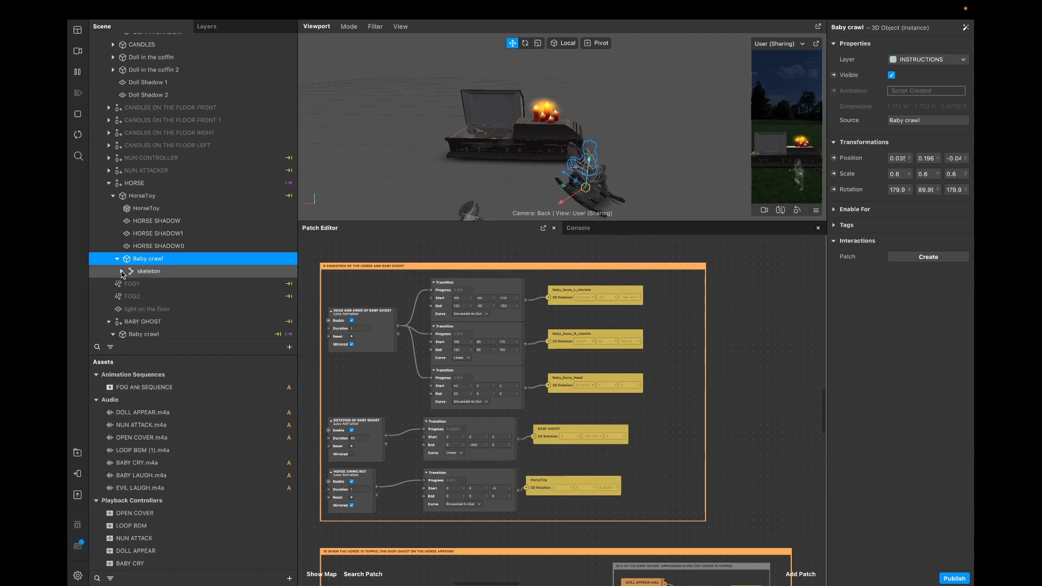
pyautogui.scroll(-1, 158, 285)
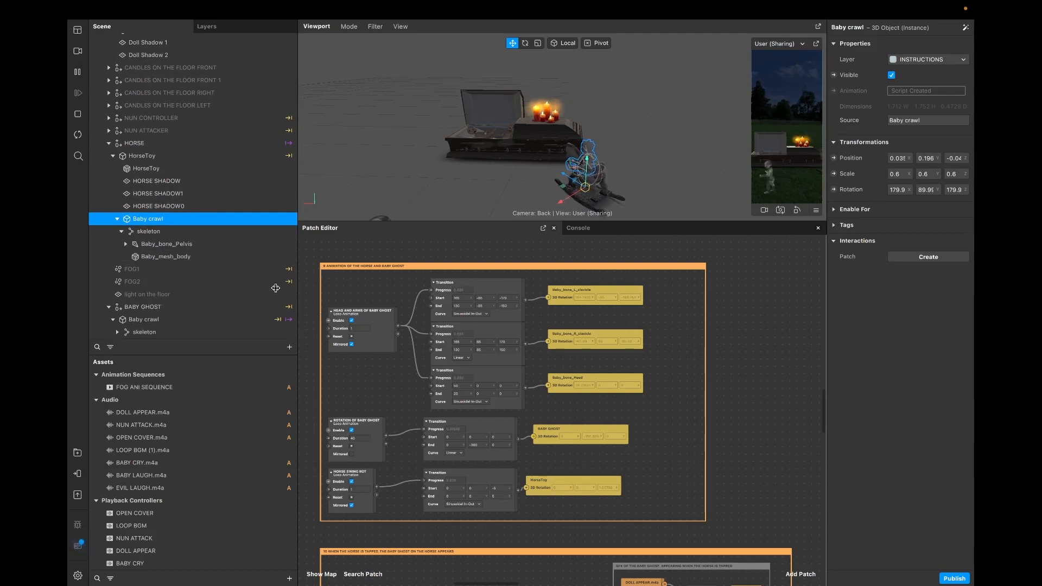
pyautogui.click(125, 244)
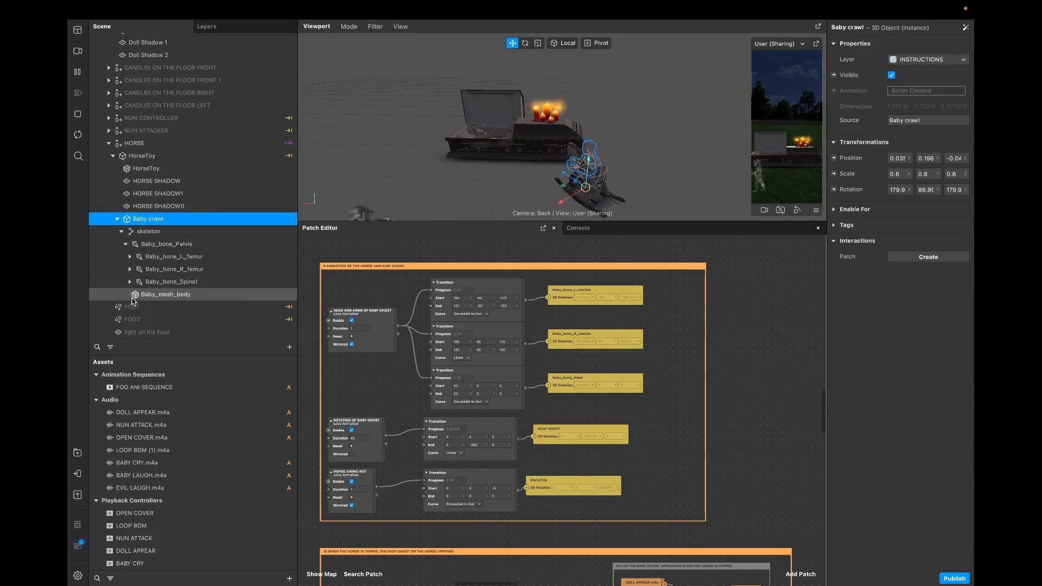
pyautogui.click(129, 282)
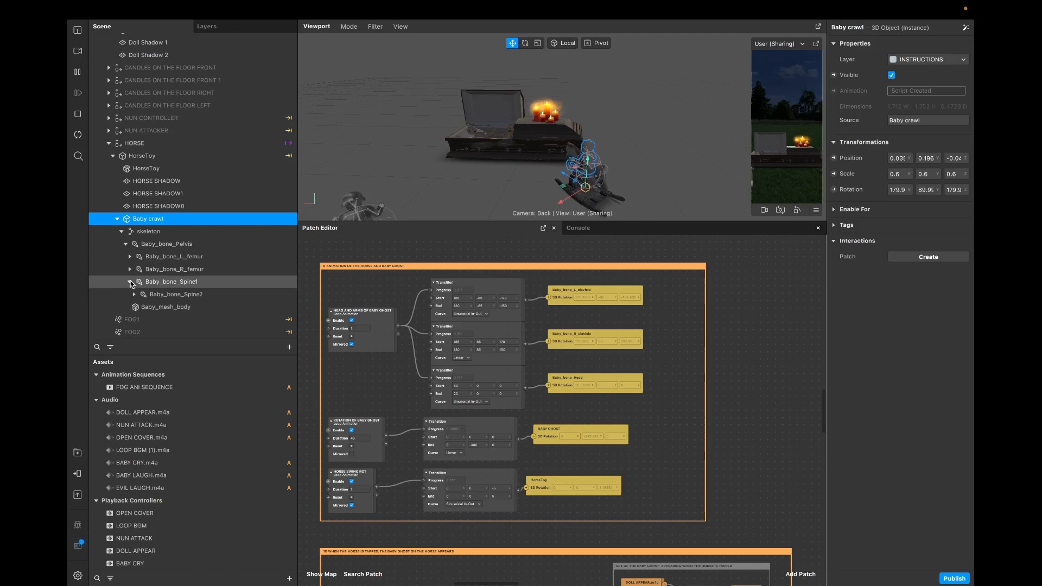
pyautogui.click(133, 294)
pyautogui.click(138, 307)
pyautogui.scroll(-2, 163, 293)
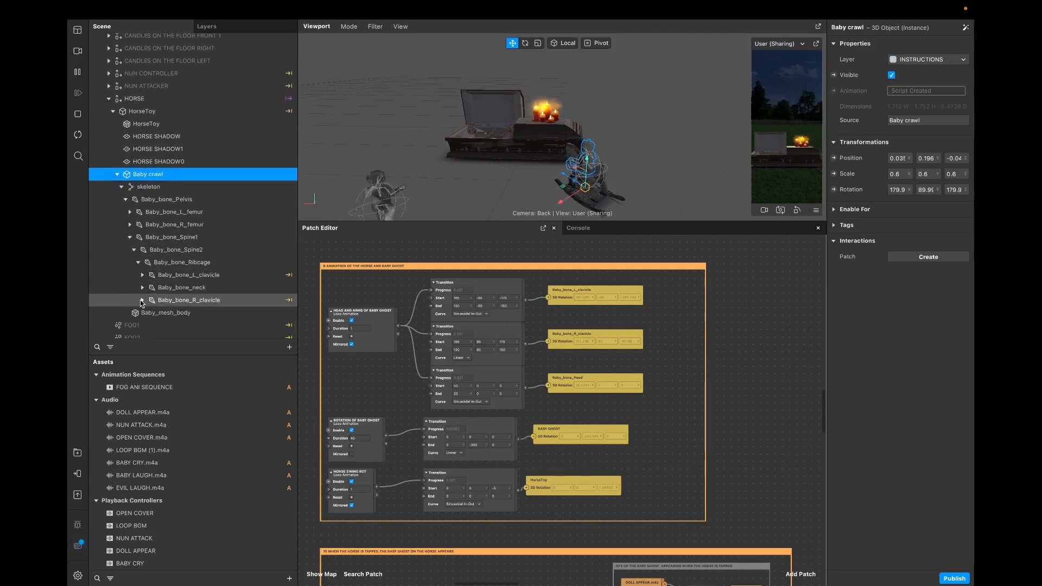
# Step: Nudge the HEAD AND ARMS OF BABY GHOST Loop Animation patch and put it back to point out its connections
pyautogui.click(410, 266)
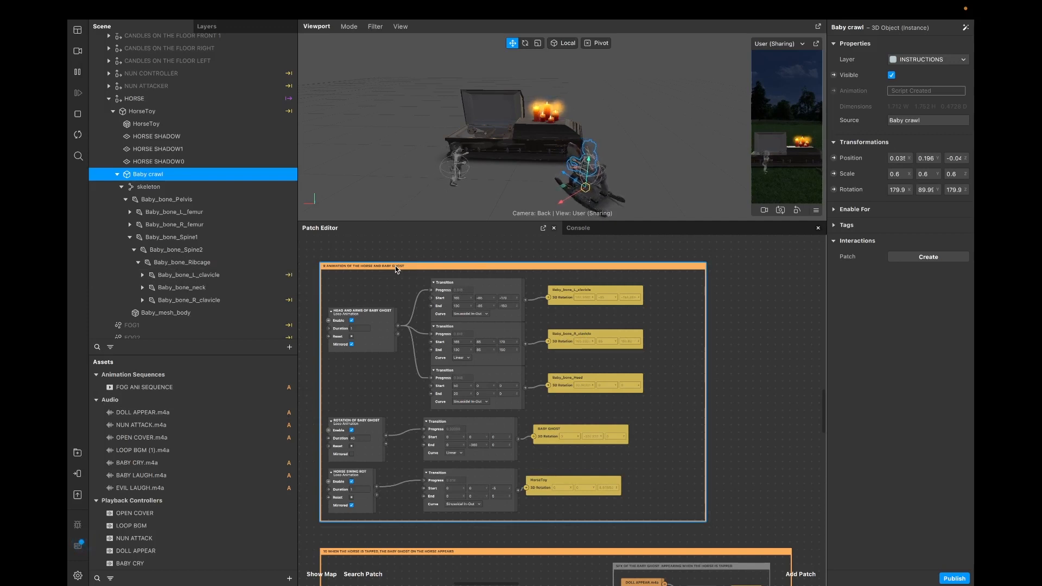
pyautogui.click(386, 330)
pyautogui.moveTo(382, 327); pyautogui.dragTo(394, 318)
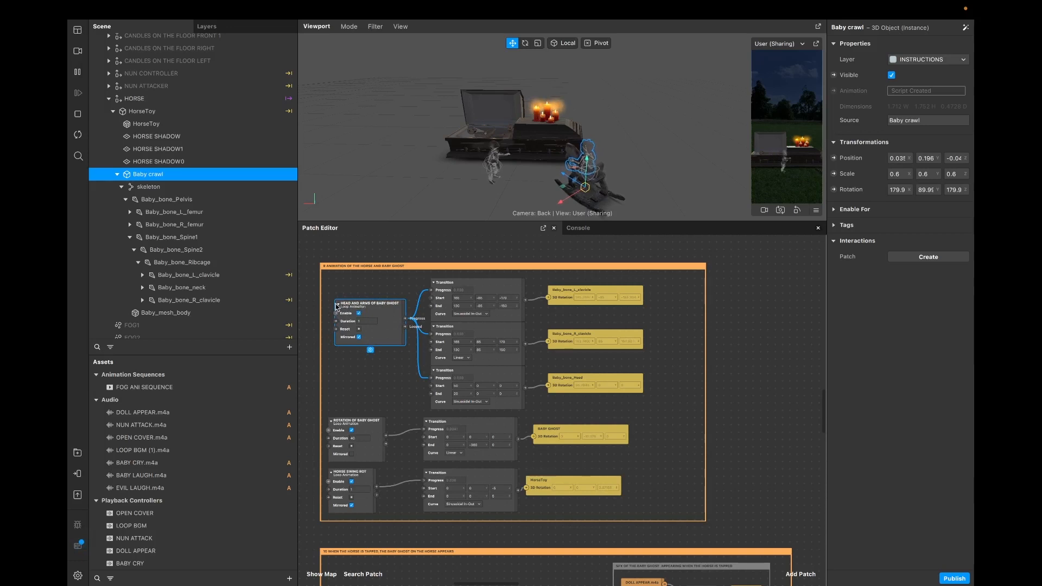
pyautogui.moveTo(387, 326); pyautogui.dragTo(379, 334)
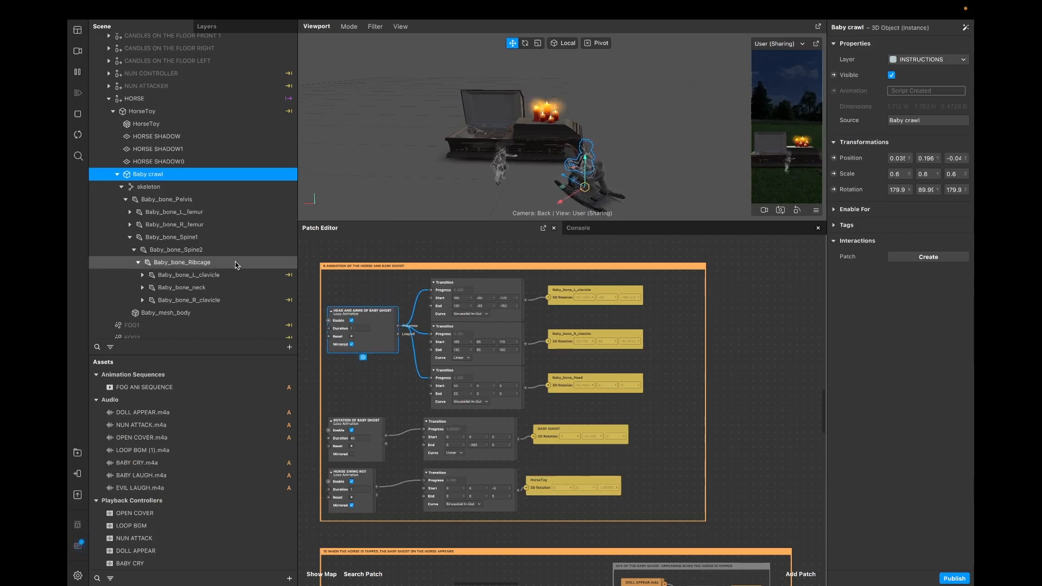
# Step: View the rotation properties of Baby_bone_L_clavicle, then expand Baby_bone_neck and select Baby_bone_Head
pyautogui.click(281, 276)
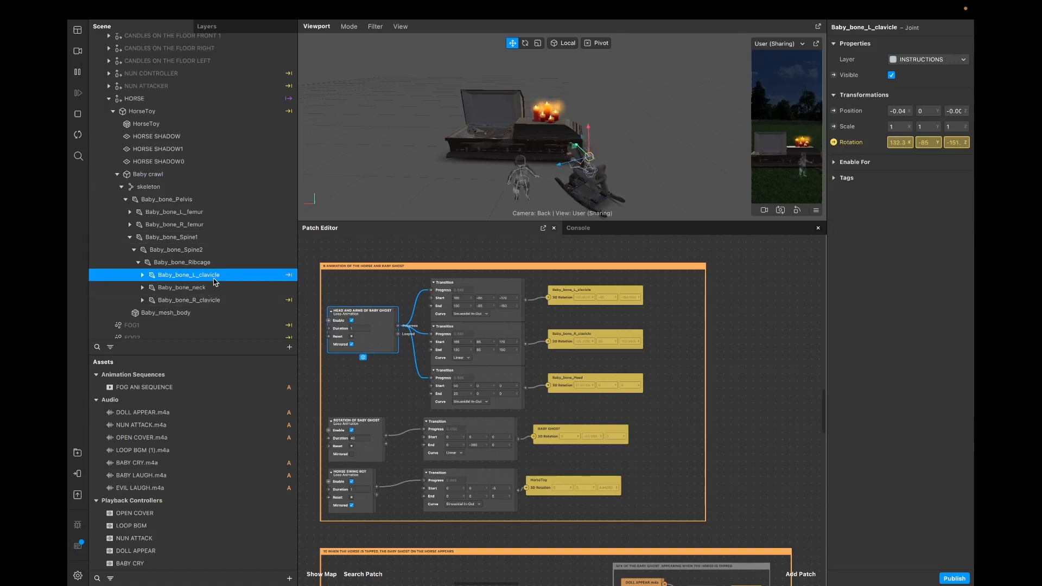
pyautogui.click(142, 288)
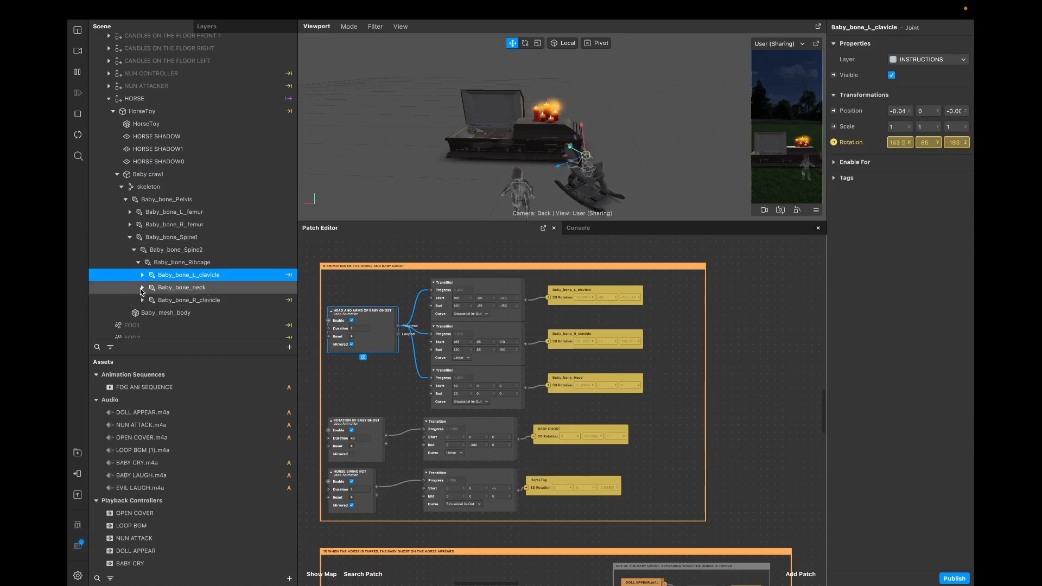
pyautogui.click(181, 301)
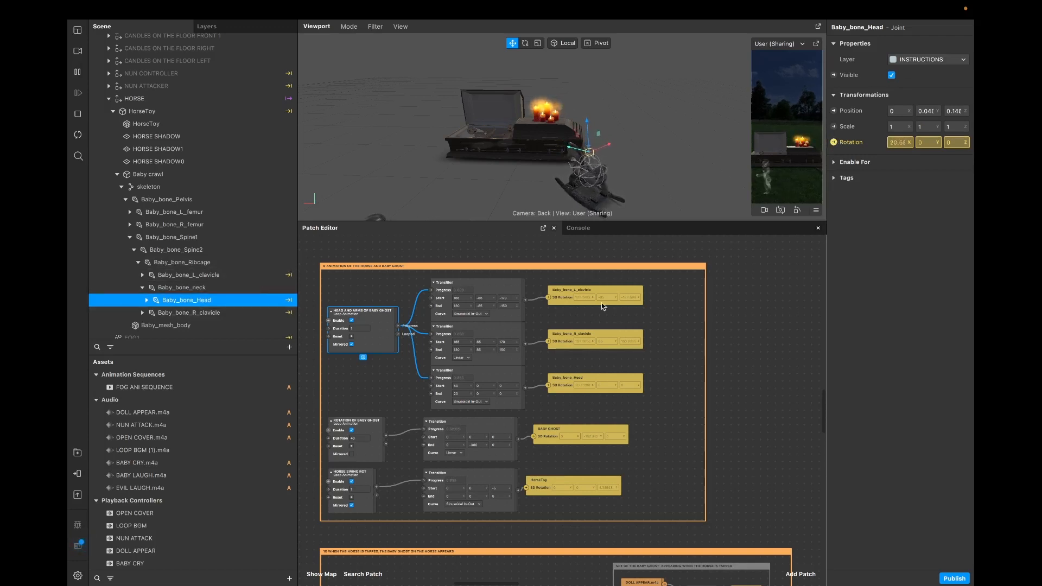
# Step: Select the three Transition patches driving the clavicle and head bones and shift them together slightly towards the Loop Animation patch
pyautogui.click(505, 288)
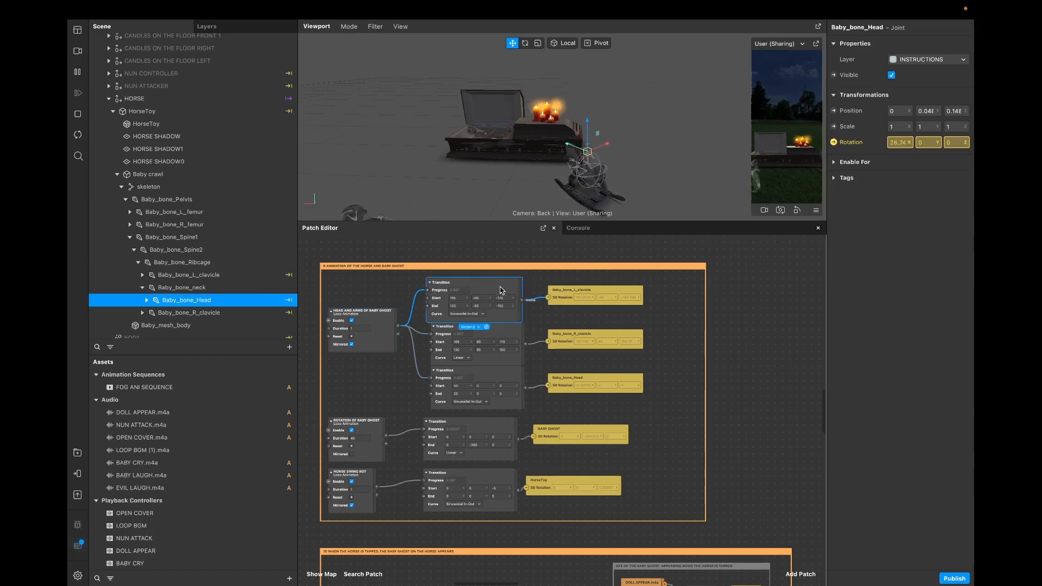
pyautogui.click(512, 348)
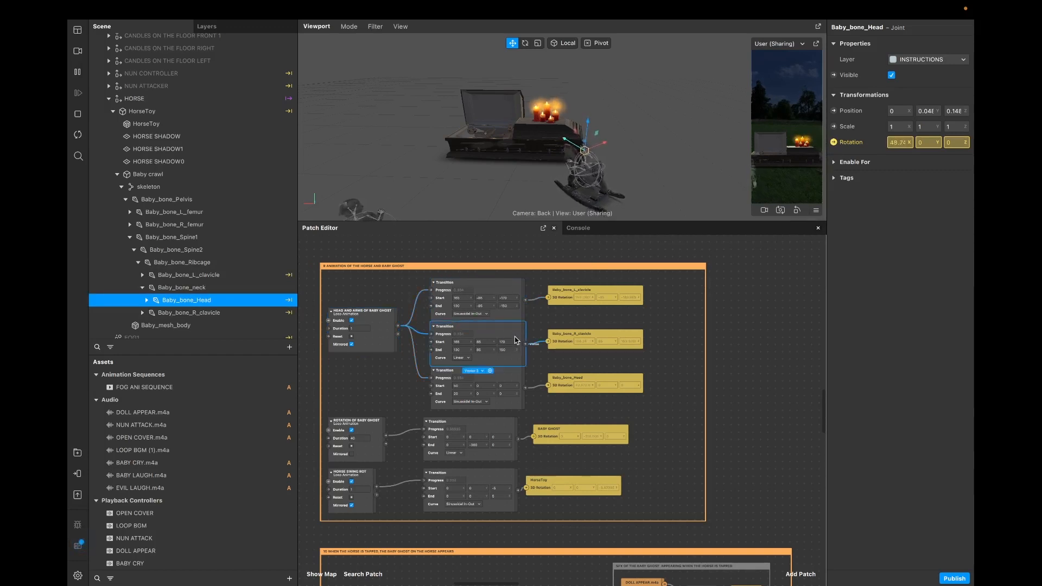
pyautogui.click(515, 379)
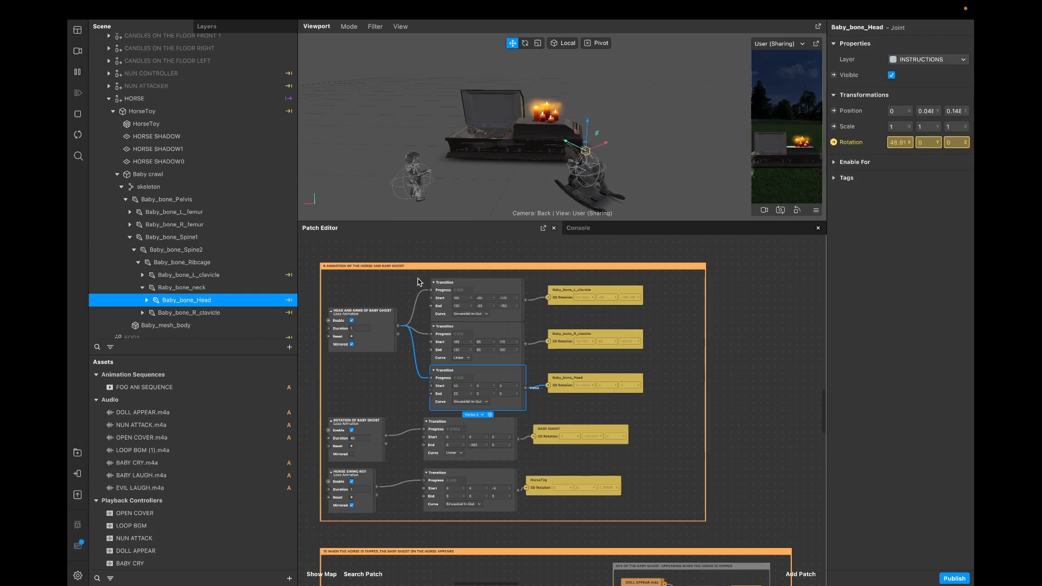
pyautogui.moveTo(419, 282); pyautogui.dragTo(508, 405)
pyautogui.moveTo(517, 289); pyautogui.dragTo(506, 288)
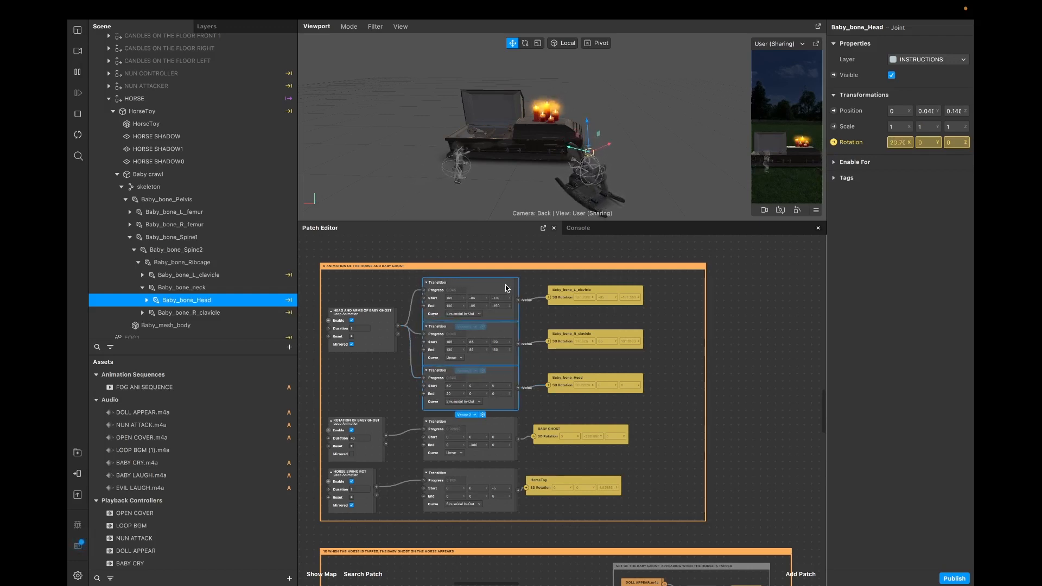
# Step: Examine the baby ghost rotation patches by selecting the ROTATION OF BABY GHOST Loop Animation and the BABY GHOST 3D Rotation patch
pyautogui.scroll(-3, 395, 423)
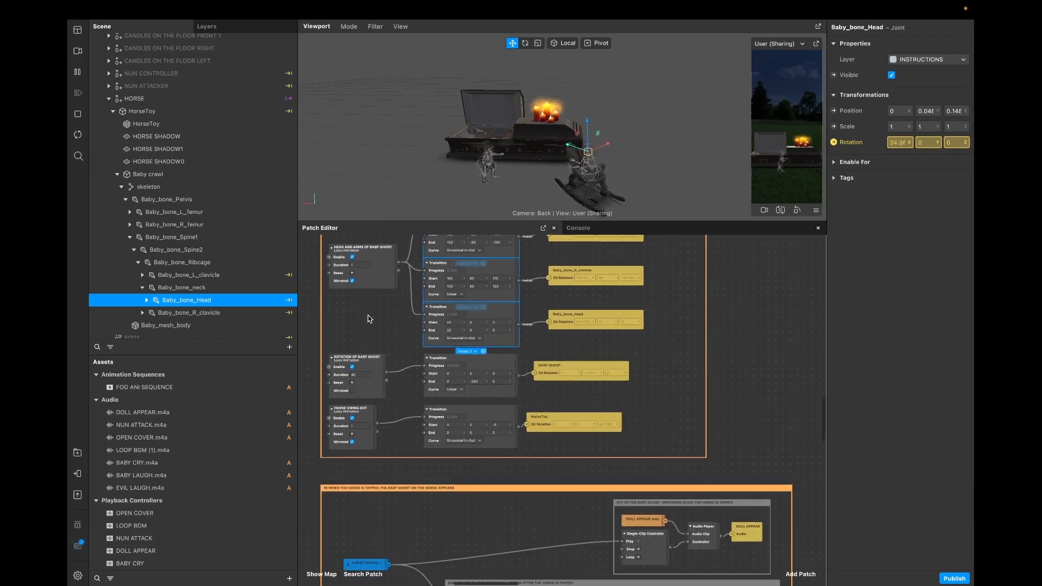
pyautogui.scroll(2, 367, 318)
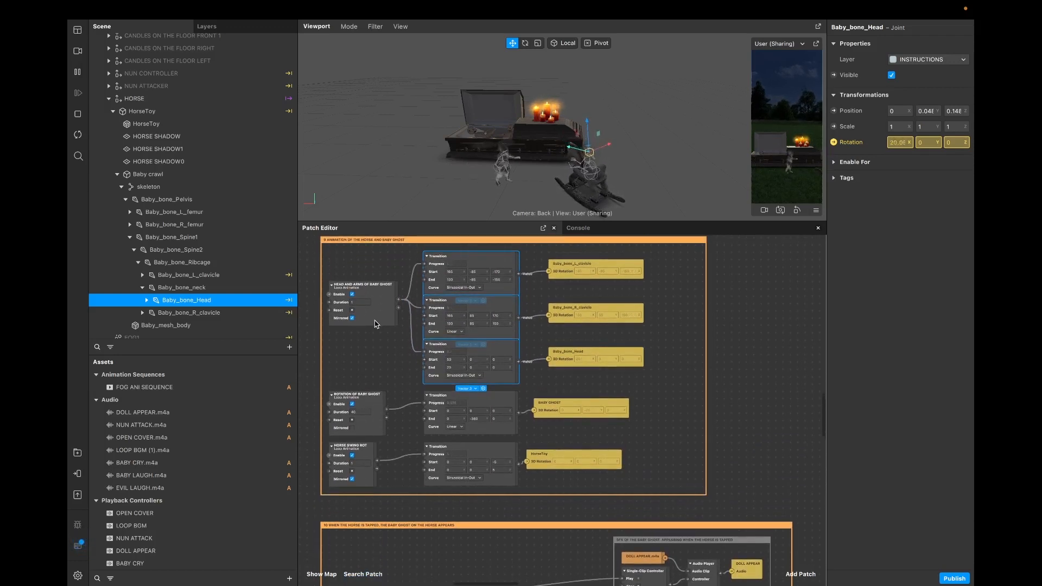
pyautogui.scroll(-3, 385, 391)
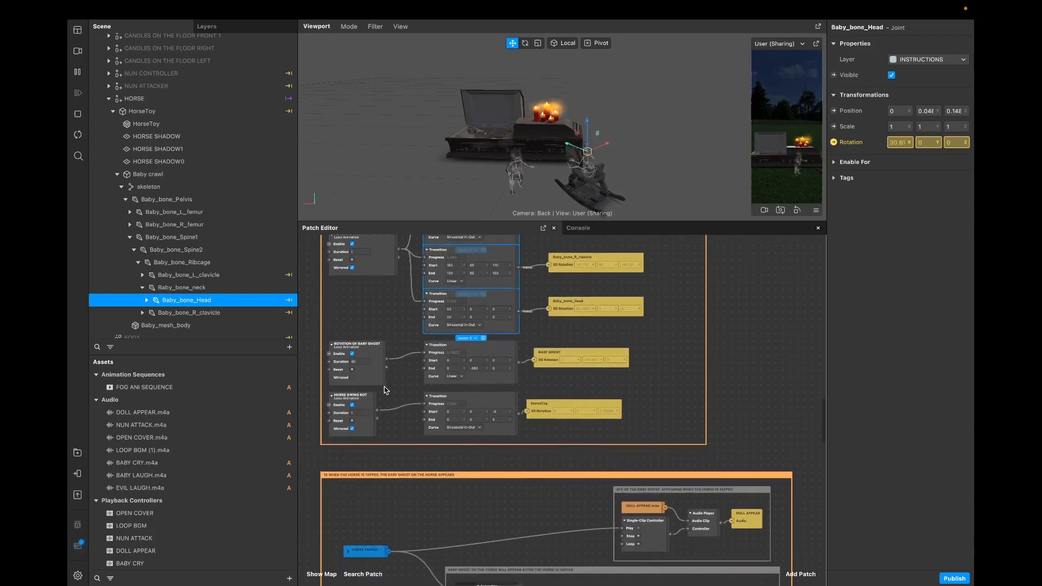
pyautogui.click(378, 324)
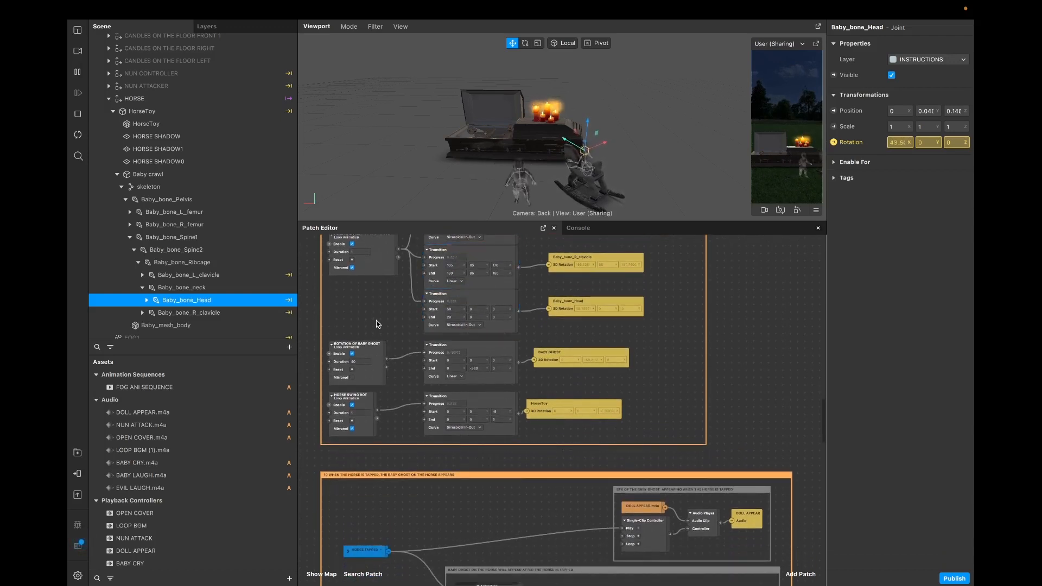
pyautogui.click(371, 352)
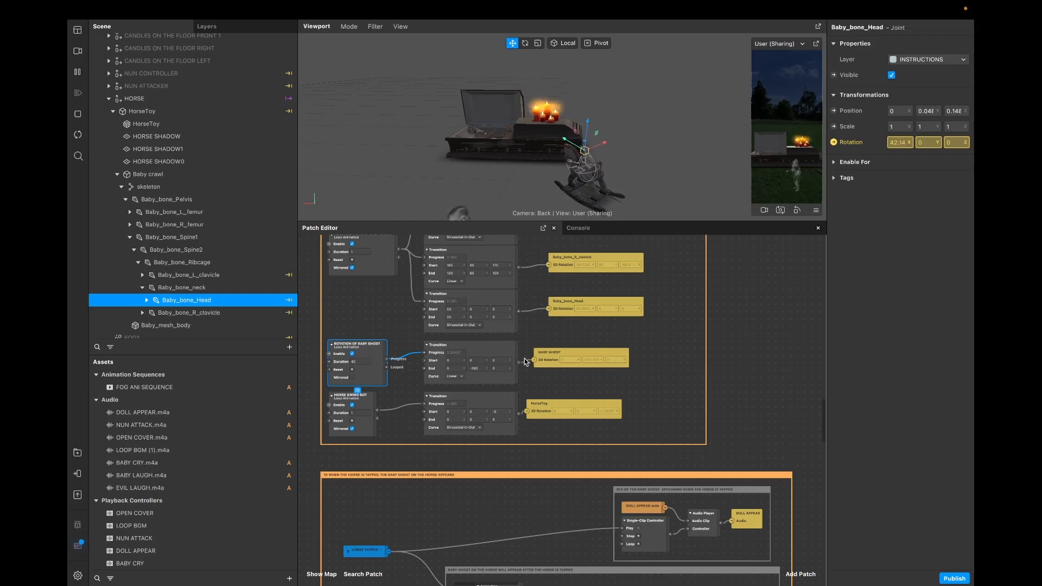
pyautogui.click(547, 357)
# Step: Select the BABY GHOST null object in the scene and locate the patch linked to its Rotation property
pyautogui.scroll(-3, 217, 249)
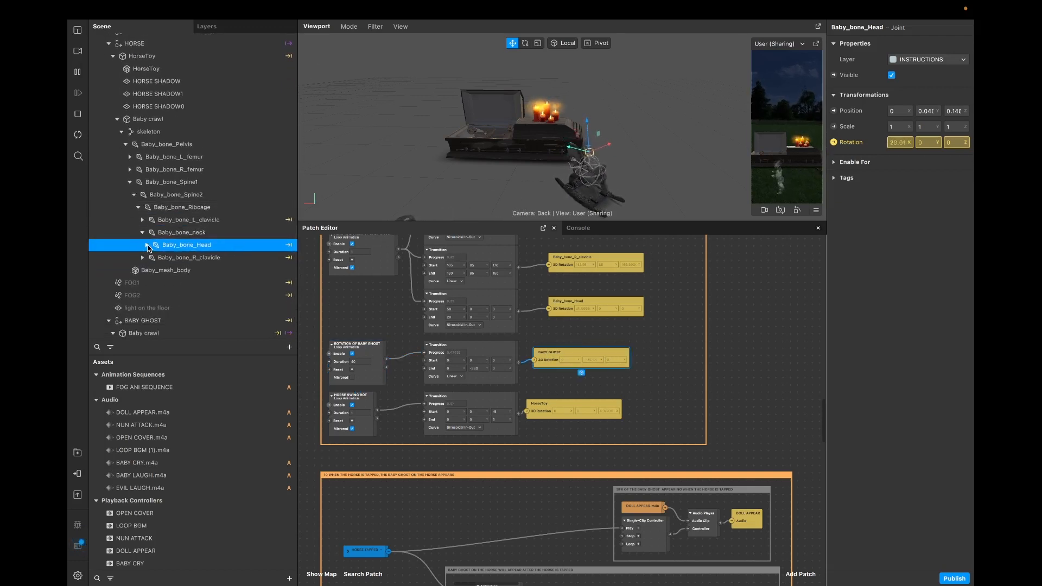
pyautogui.click(147, 245)
pyautogui.click(147, 245)
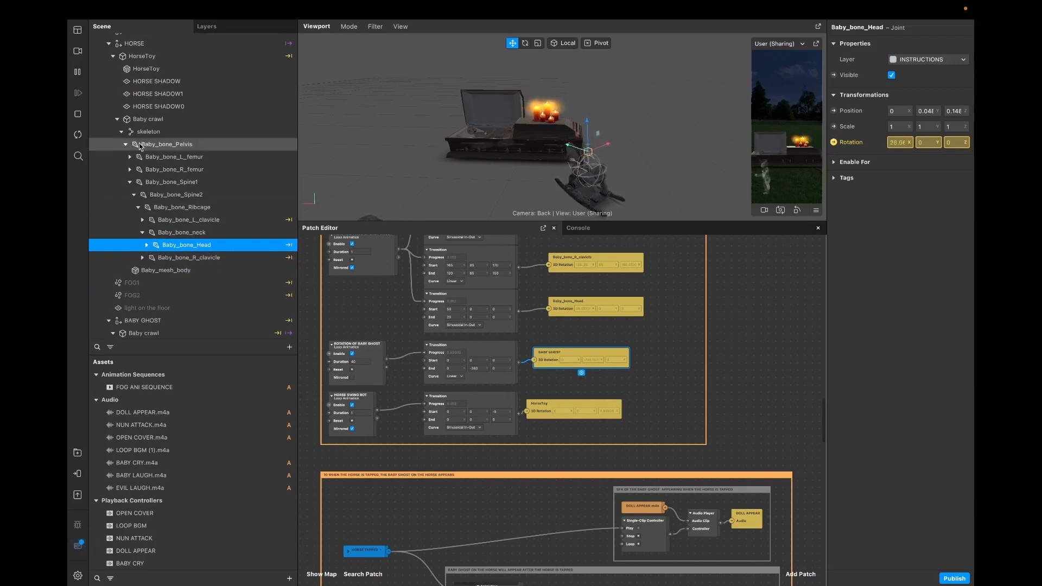
pyautogui.click(158, 145)
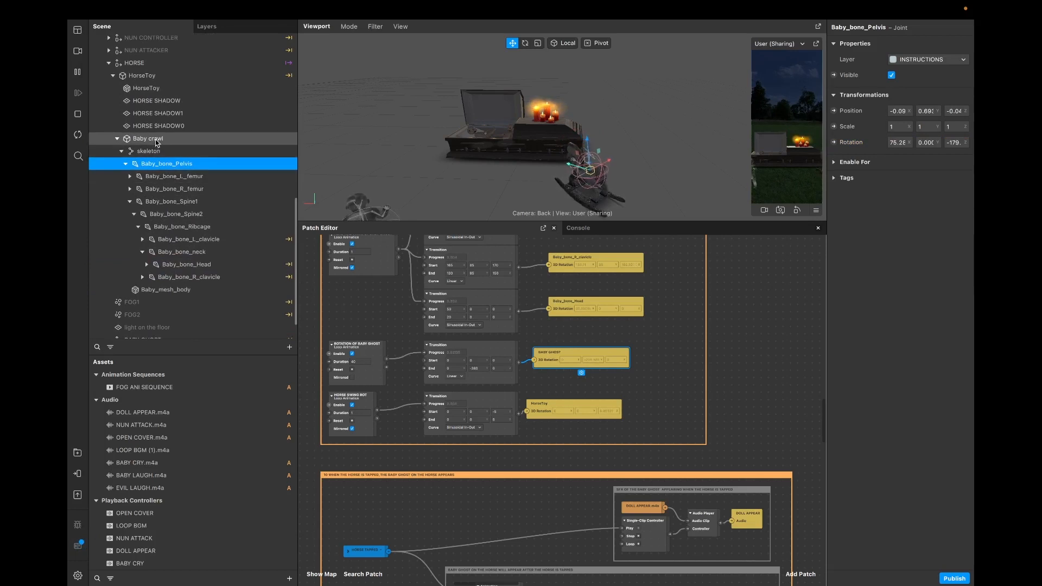
pyautogui.scroll(-2, 164, 289)
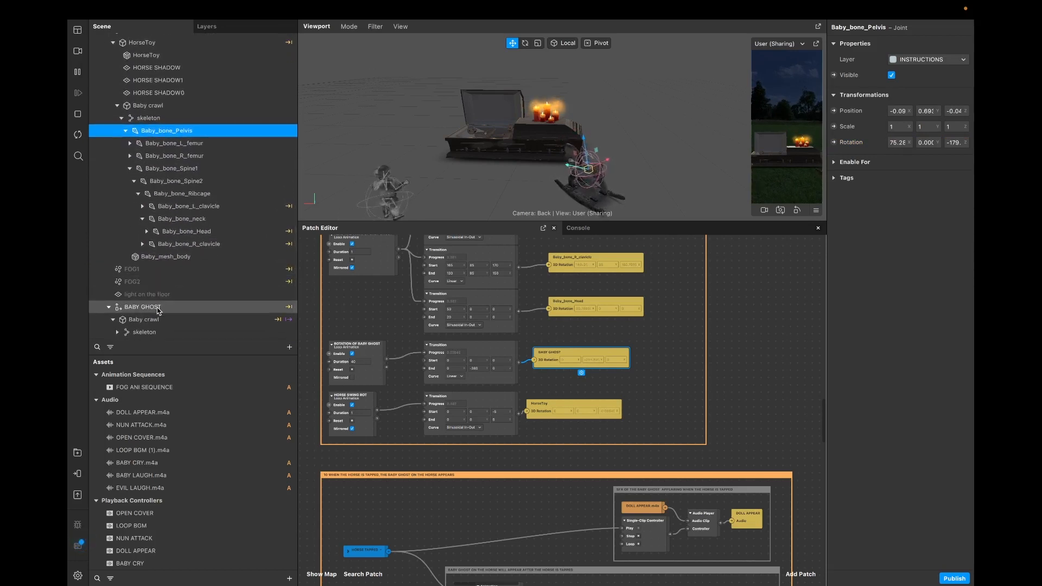
pyautogui.click(160, 307)
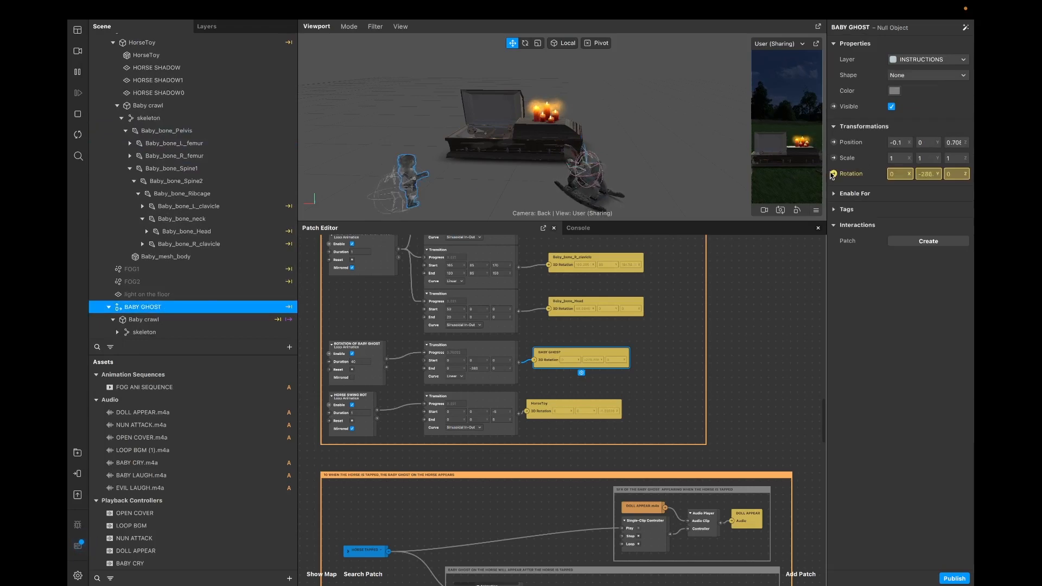
pyautogui.click(833, 174)
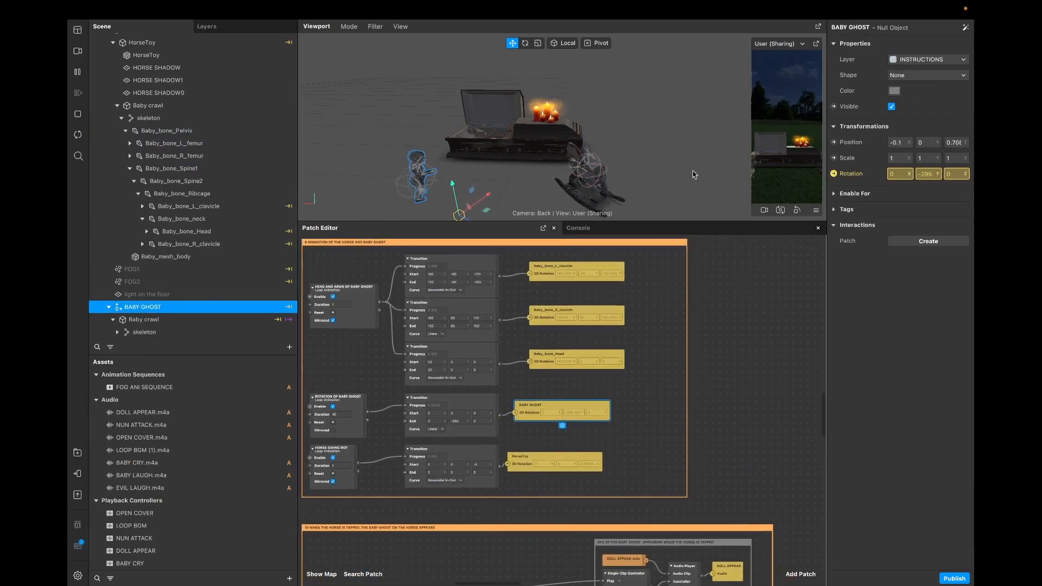
# Step: Select the Baby crawl object inside BABY GHOST, collapse it, and enlarge the Viewport to see the ghost's path
pyautogui.scroll(-1, 584, 436)
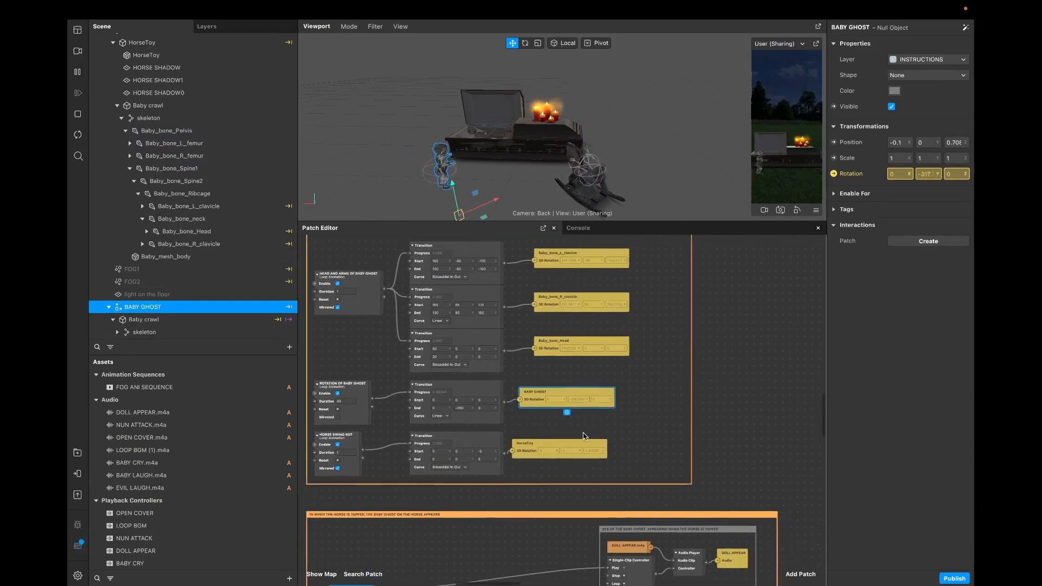
pyautogui.scroll(-3, 584, 436)
pyautogui.hscroll(-2, 584, 436)
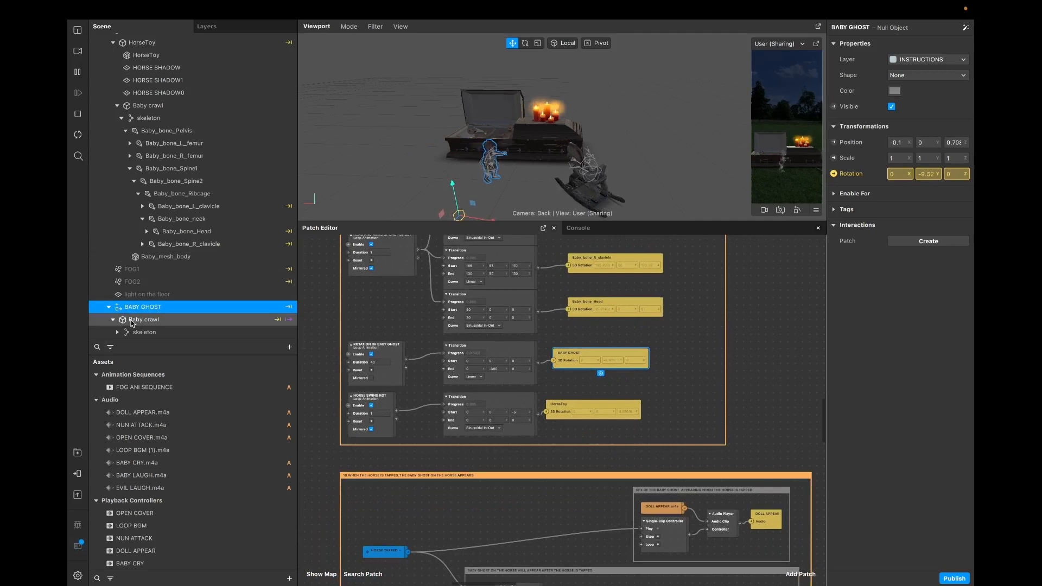
pyautogui.click(152, 321)
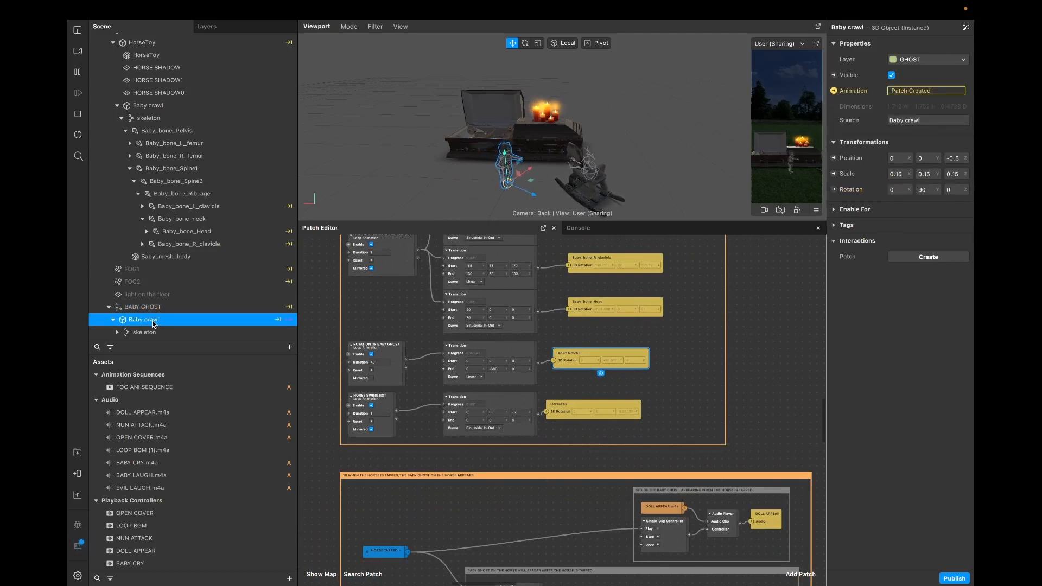
pyautogui.click(113, 319)
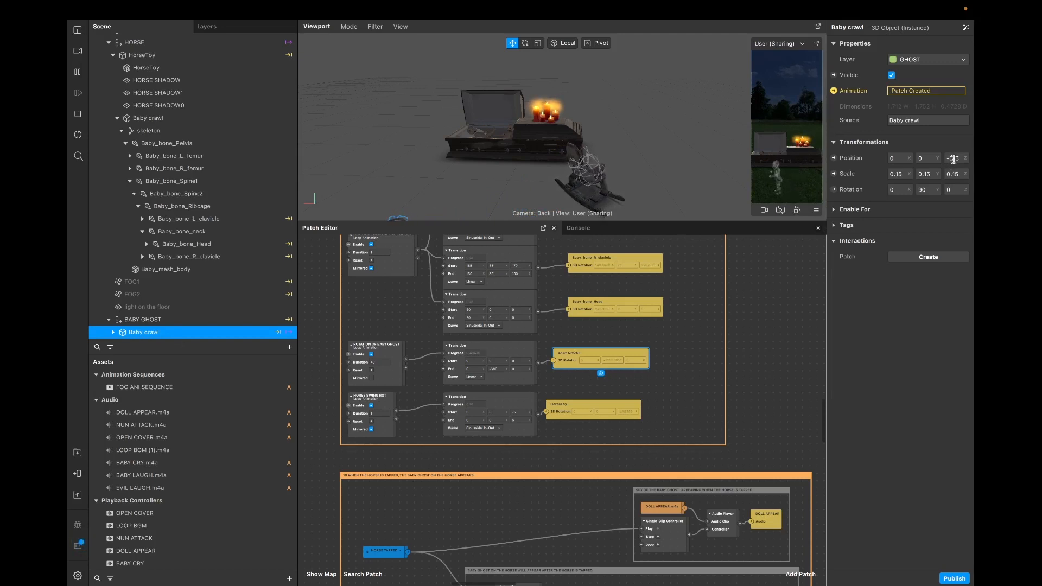
pyautogui.moveTo(497, 219); pyautogui.dragTo(498, 326)
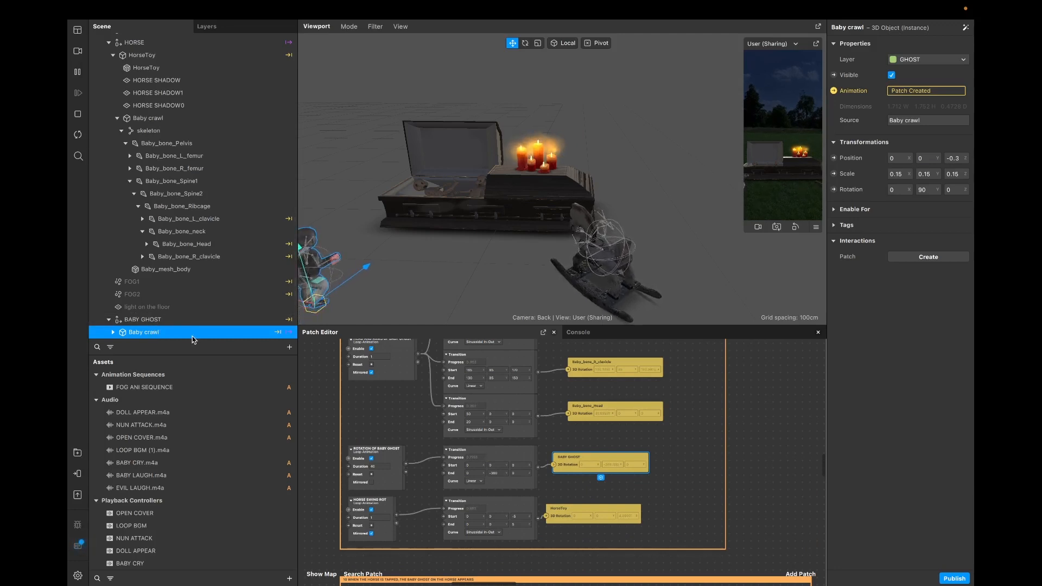
# Step: Select BABY GHOST and inspect the Y End value in the Transition patch that drives its rotation
pyautogui.click(206, 320)
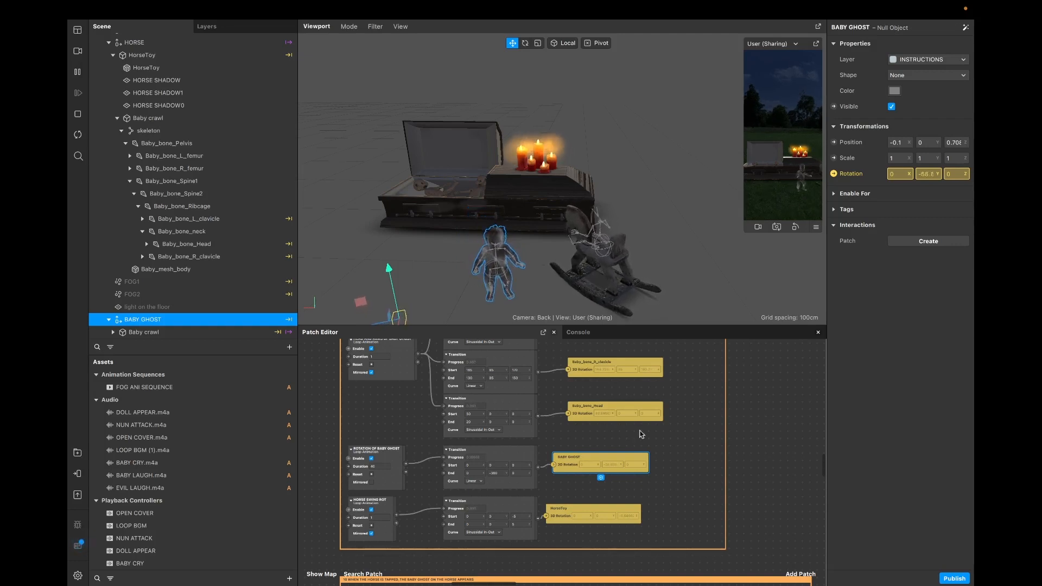
pyautogui.click(497, 474)
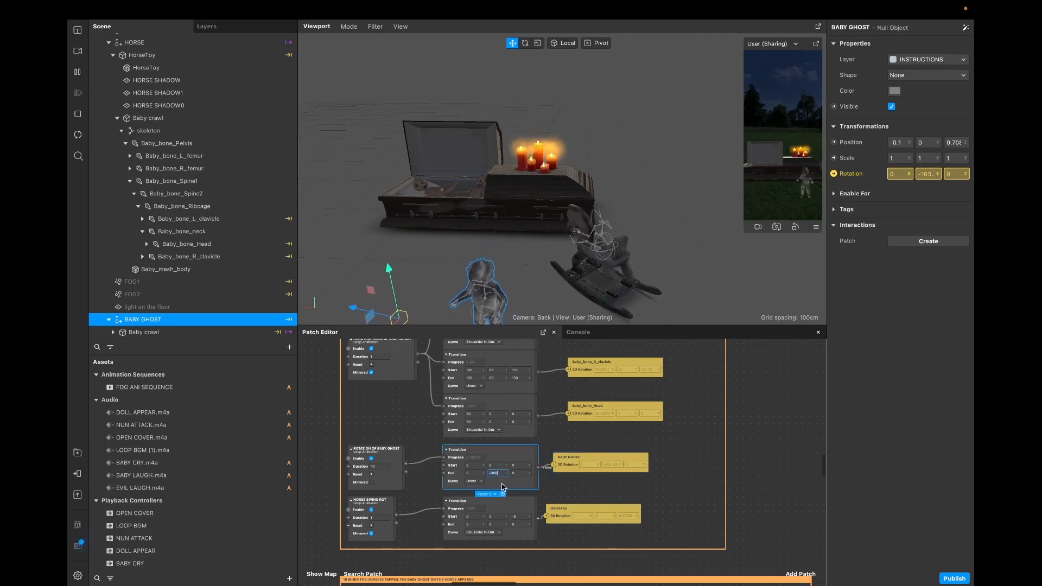
pyautogui.click(497, 482)
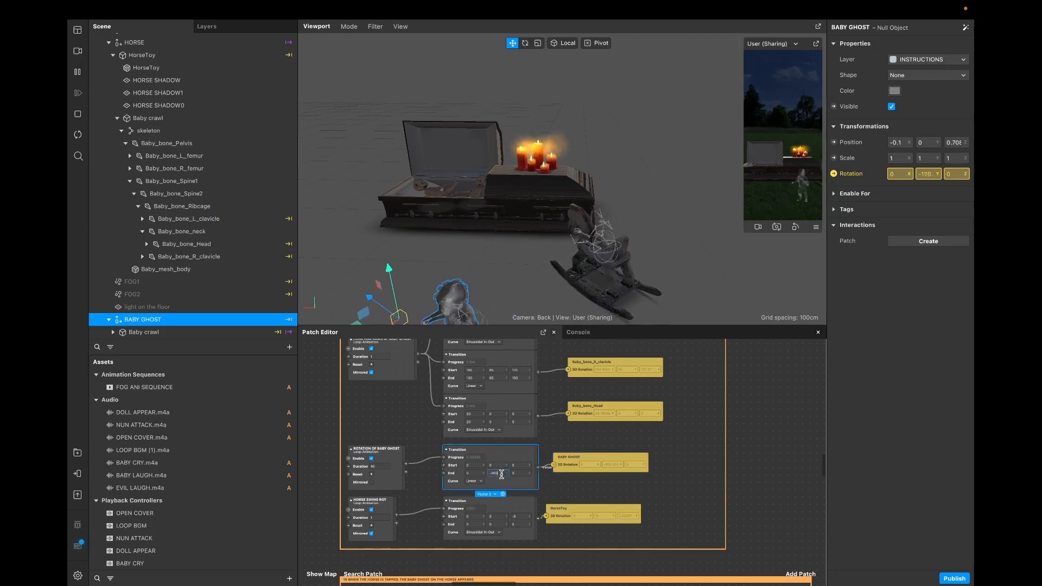
pyautogui.click(501, 475)
pyautogui.click(519, 484)
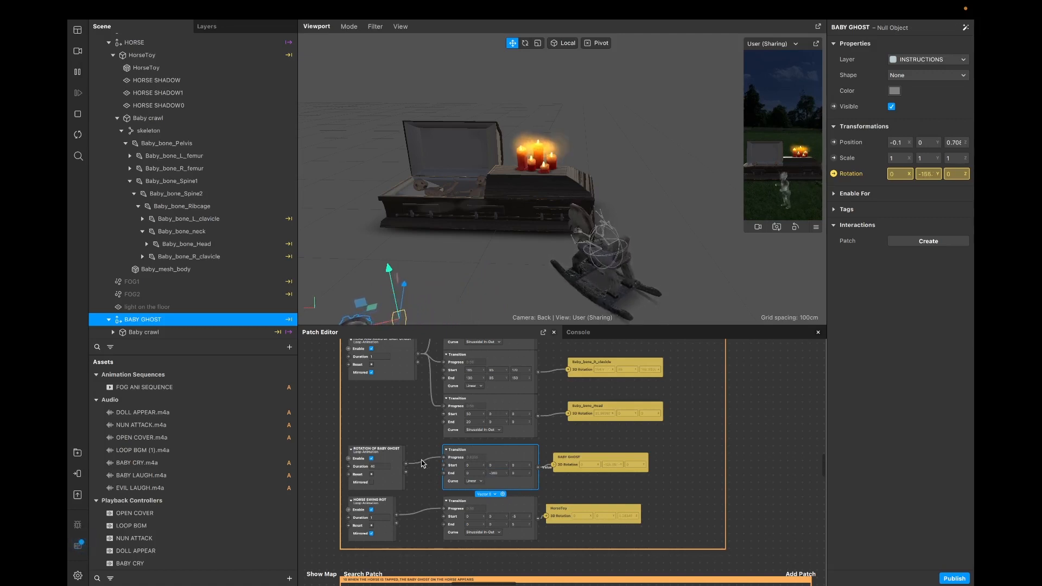
# Step: Collapse the BABY GHOST hierarchy in the scene and view the HORSE SWING ROT patches
pyautogui.scroll(-2, 326, 424)
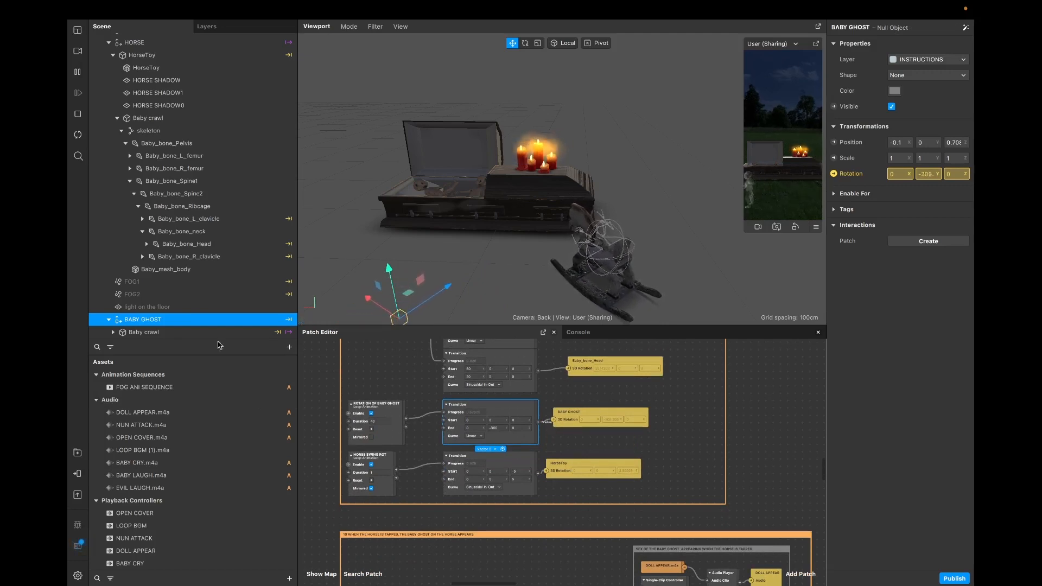
pyautogui.click(109, 319)
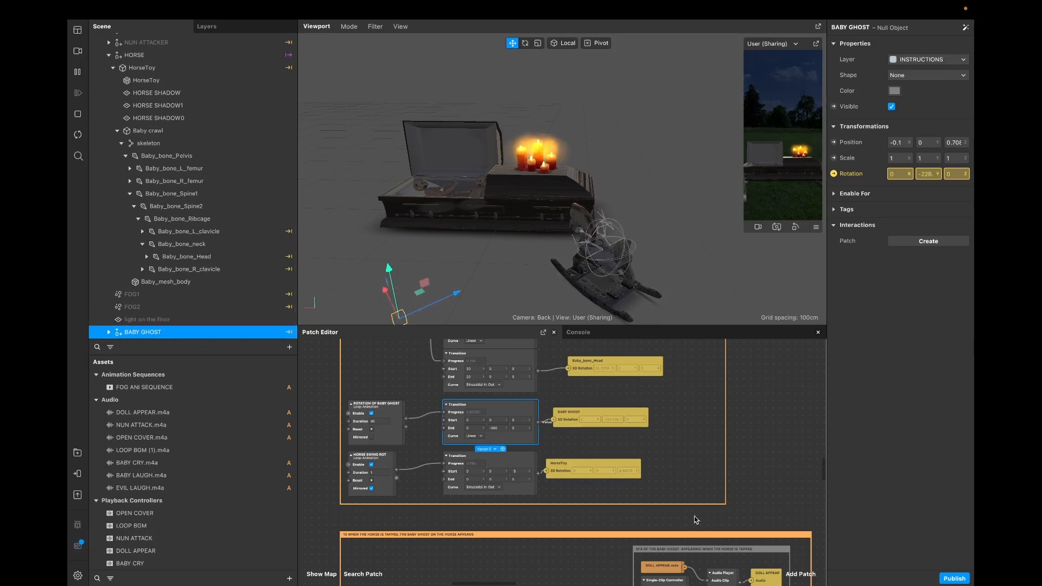
pyautogui.scroll(-3, 671, 437)
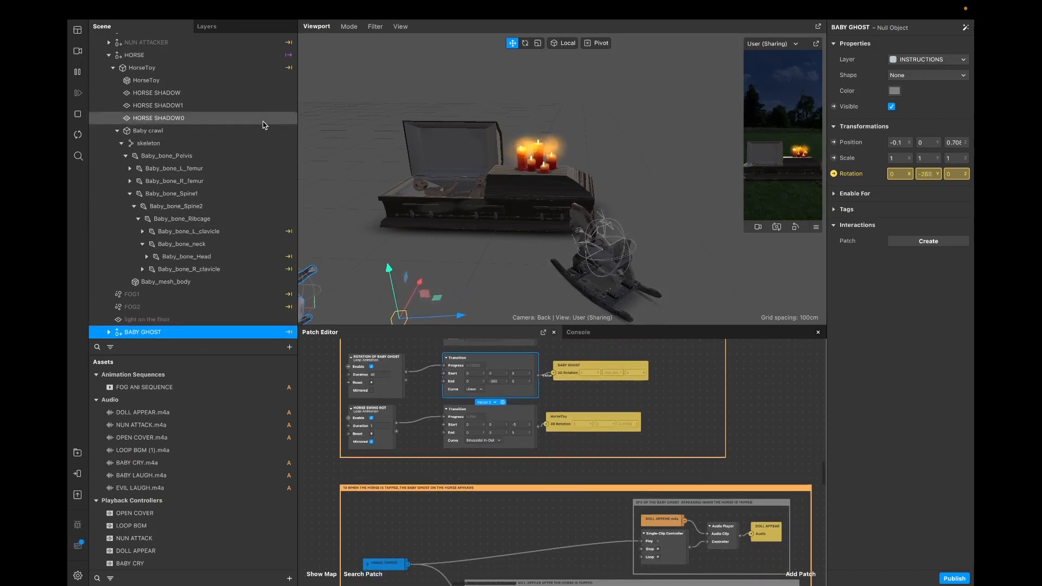
# Step: Select the HorseToy object and inspect the Z Start value in the Transition patch that drives its swing rotation
pyautogui.click(147, 68)
pyautogui.scroll(5, 147, 68)
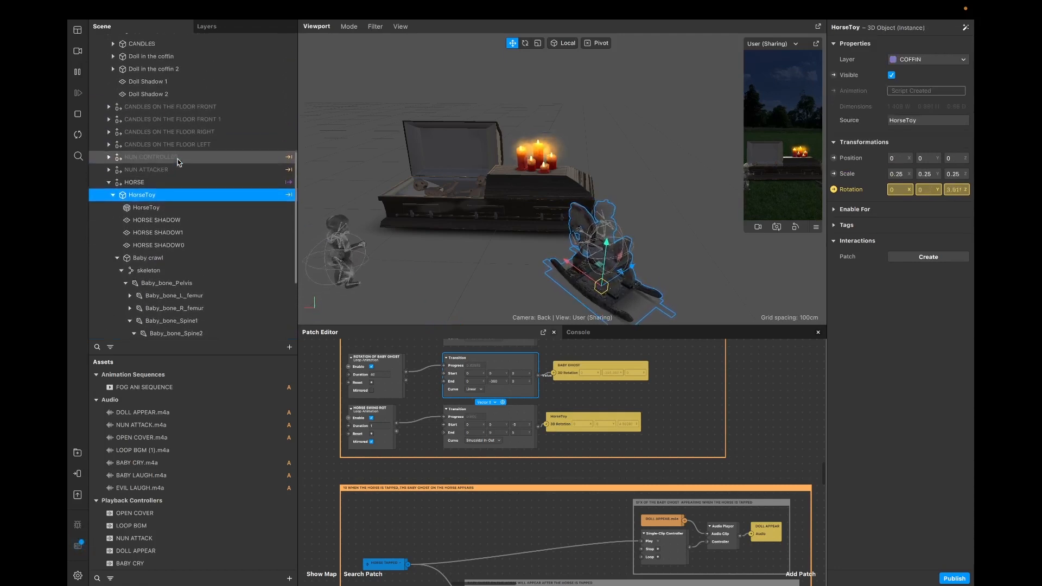
pyautogui.click(517, 425)
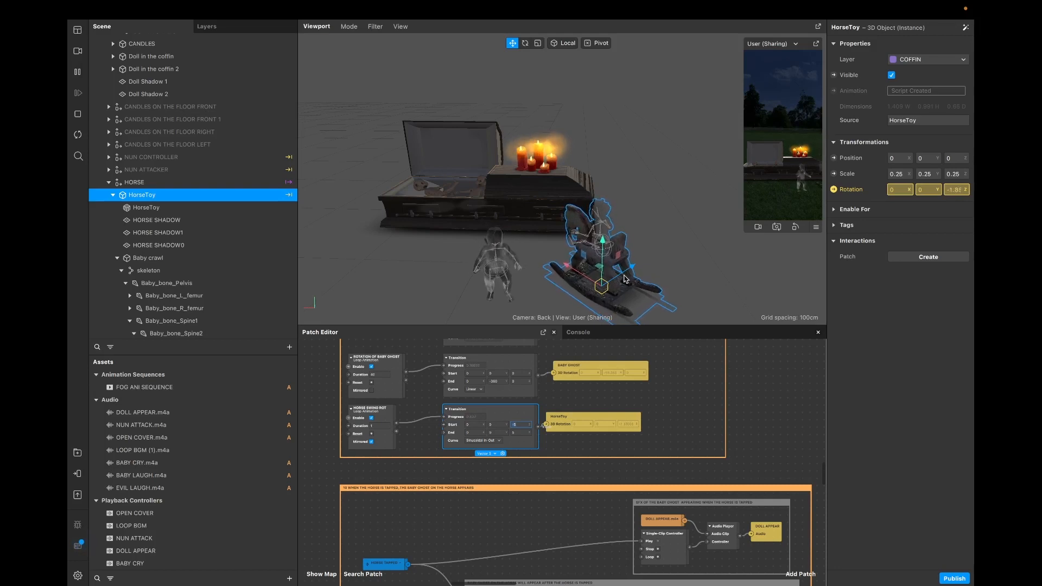
pyautogui.moveTo(520, 326); pyautogui.dragTo(520, 303)
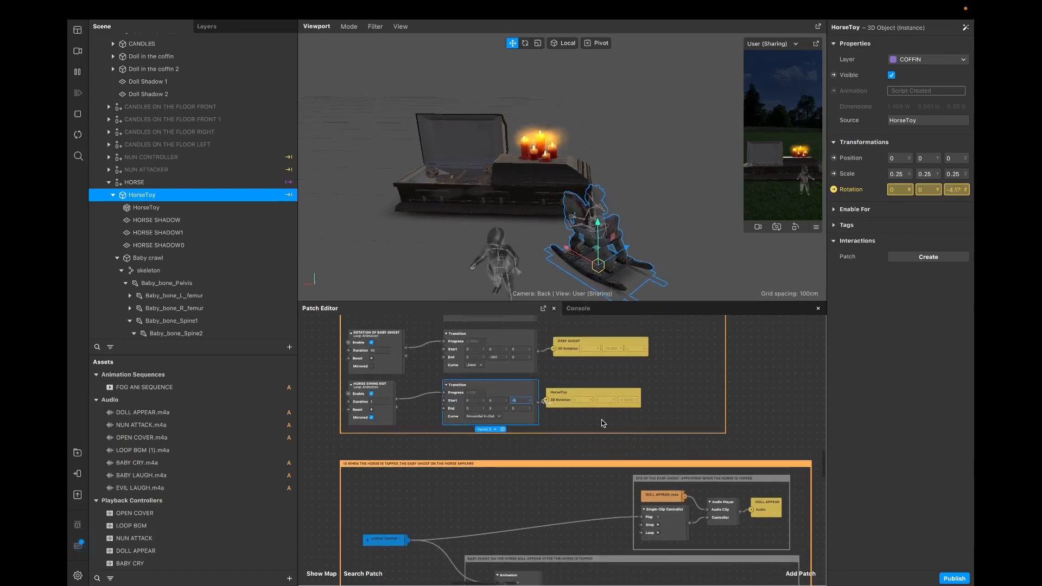
# Step: Examine the patch group that makes the baby ghost on the horse appear when tapped, enlarging the Patch Editor to show it whole
pyautogui.scroll(-3, 494, 421)
pyautogui.scroll(2, 494, 422)
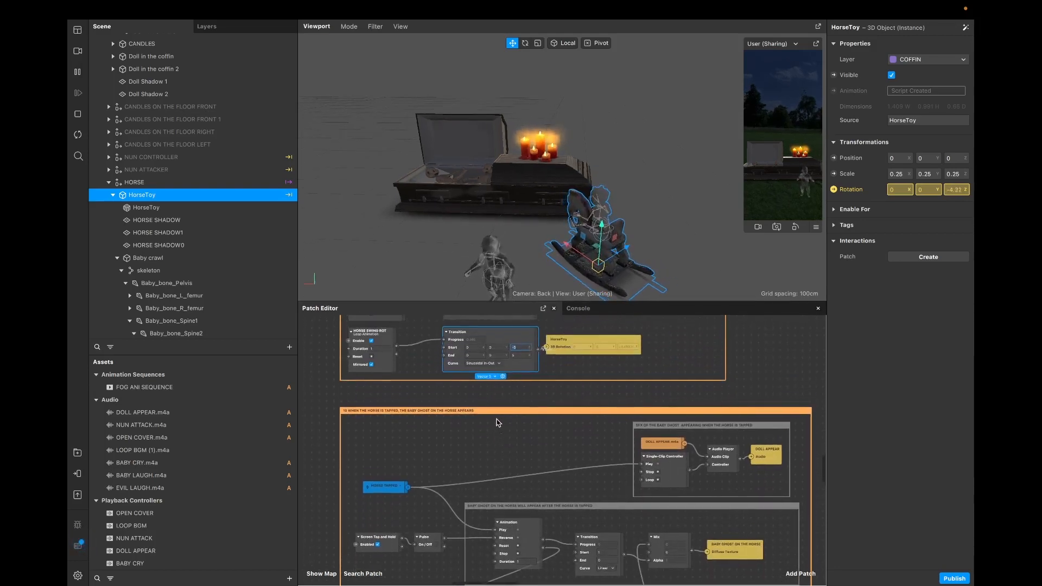
pyautogui.scroll(-5, 471, 383)
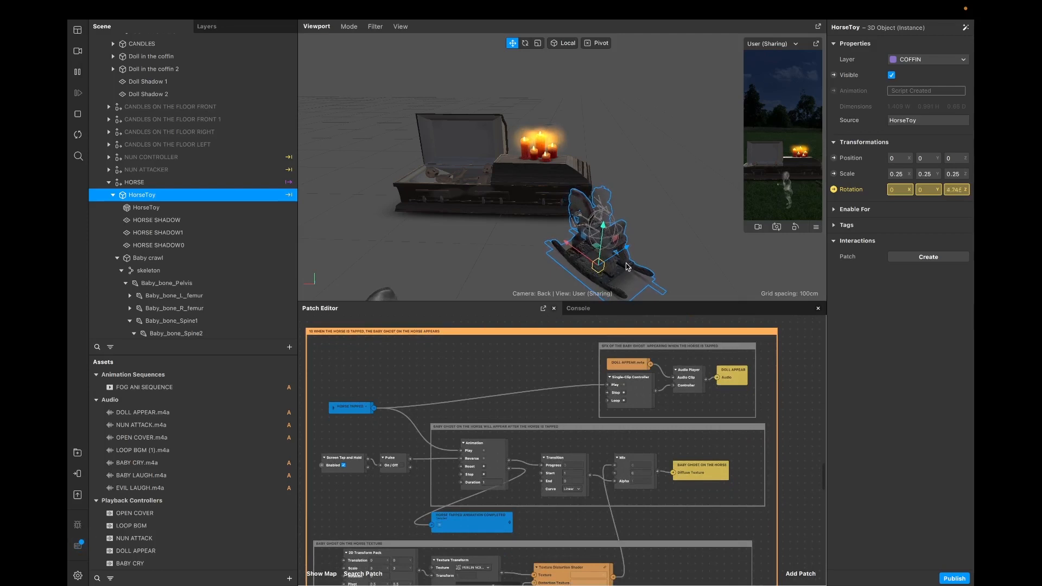
pyautogui.scroll(-2, 471, 439)
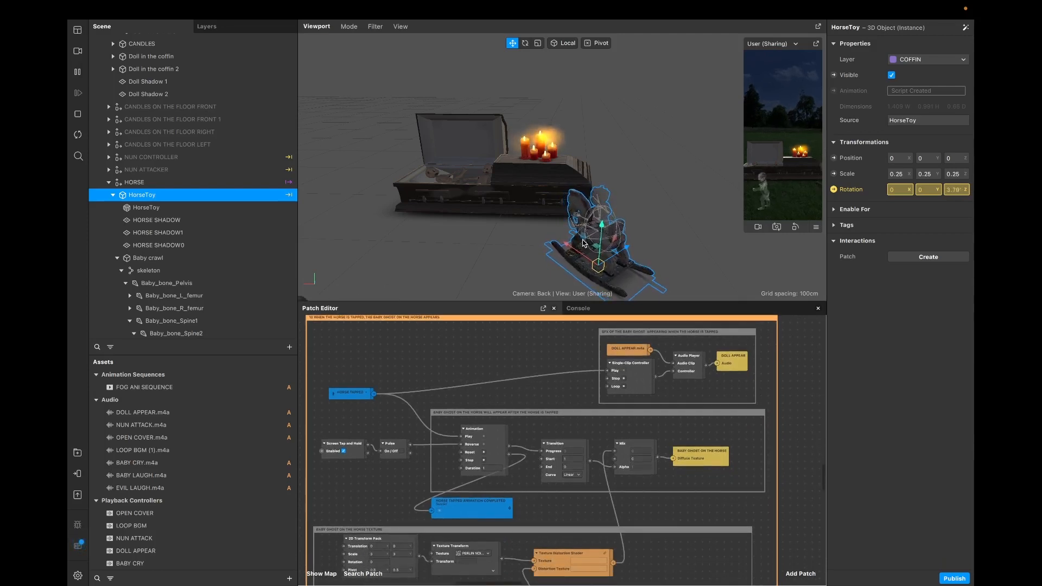
pyautogui.moveTo(426, 302); pyautogui.dragTo(429, 169)
pyautogui.hscroll(-3, 413, 252)
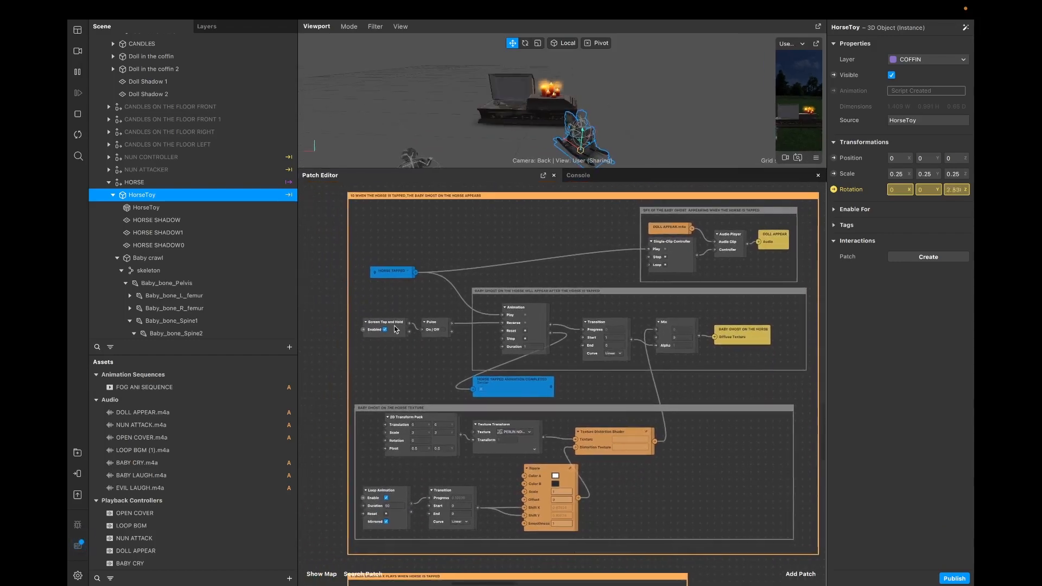
# Step: Locate the INTERACTIONS group and examine the Object Tap patch that links HORSE to the HORSE TAPPED sender
pyautogui.hscroll(-10, 396, 329)
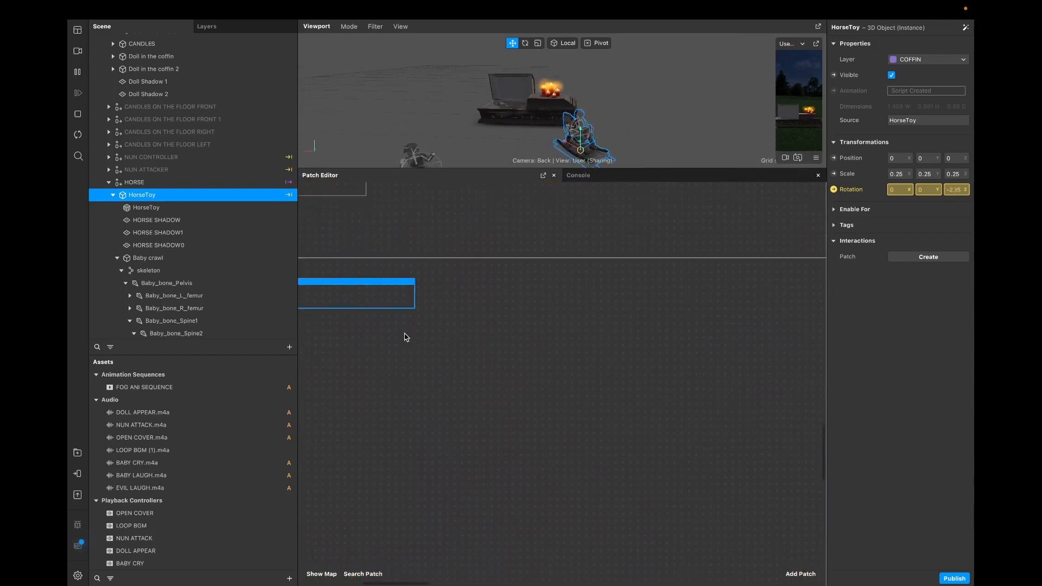
pyautogui.hscroll(-9, 407, 337)
pyautogui.scroll(-4, 406, 334)
pyautogui.hscroll(3, 409, 338)
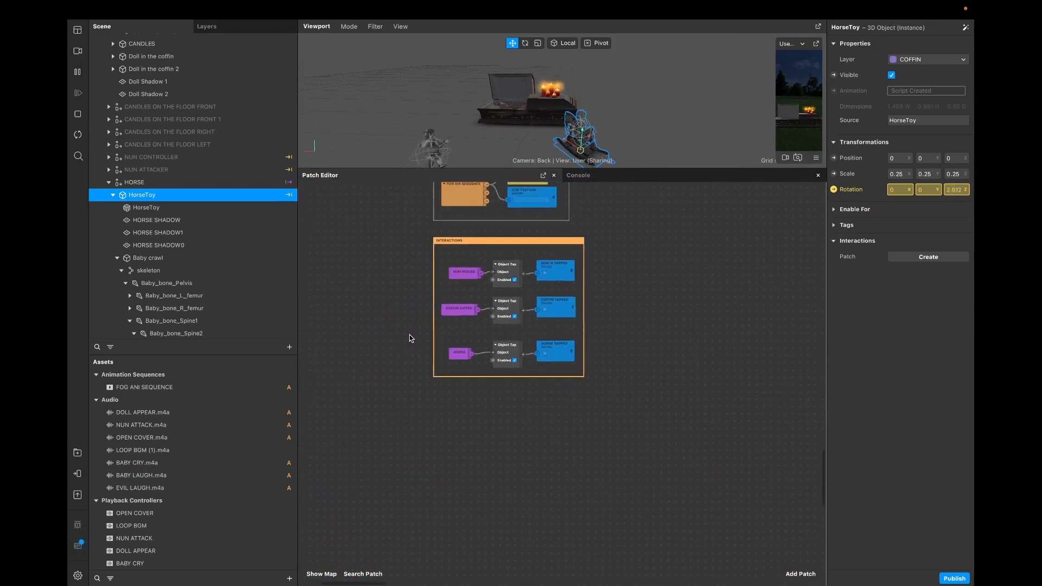
pyautogui.scroll(1, 458, 308)
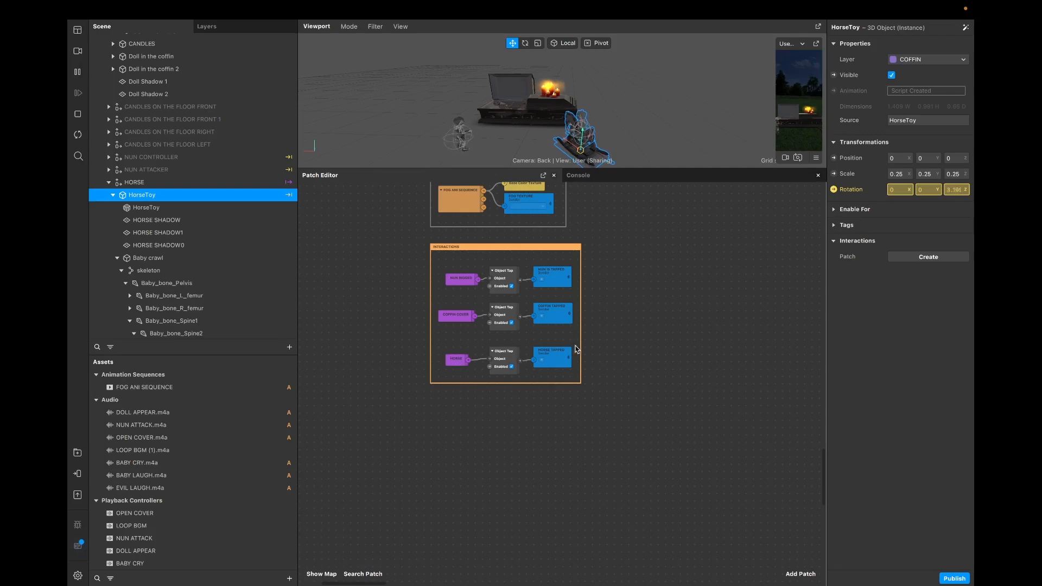
# Step: Return to the group for the baby ghost on the horse and move its HORSE TAPPED receiver patch slightly upward
pyautogui.scroll(4, 666, 311)
pyautogui.hscroll(13, 644, 313)
pyautogui.scroll(3, 636, 316)
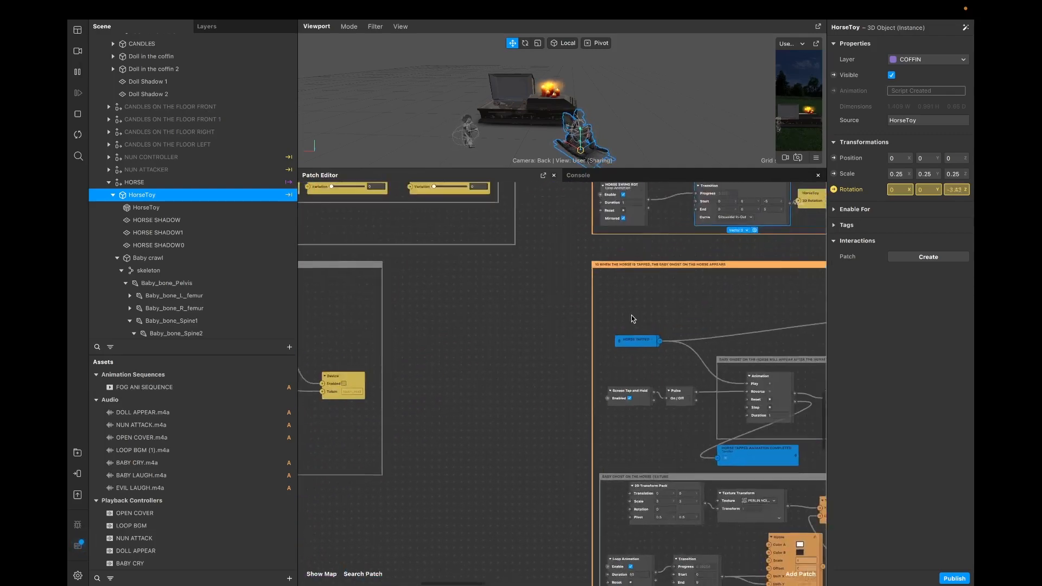
pyautogui.scroll(-5, 632, 319)
pyautogui.hscroll(8, 632, 319)
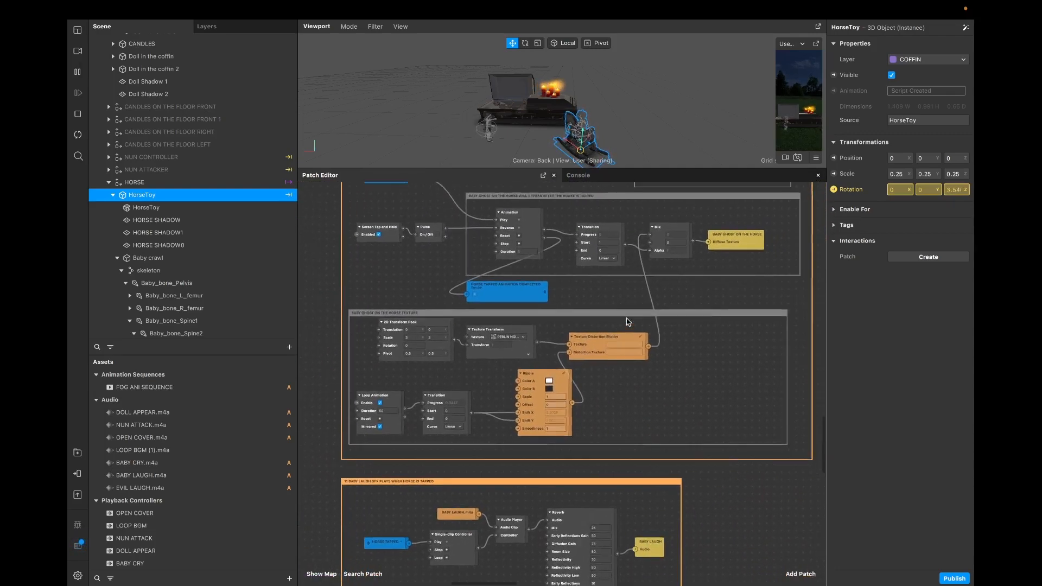
pyautogui.scroll(5, 627, 322)
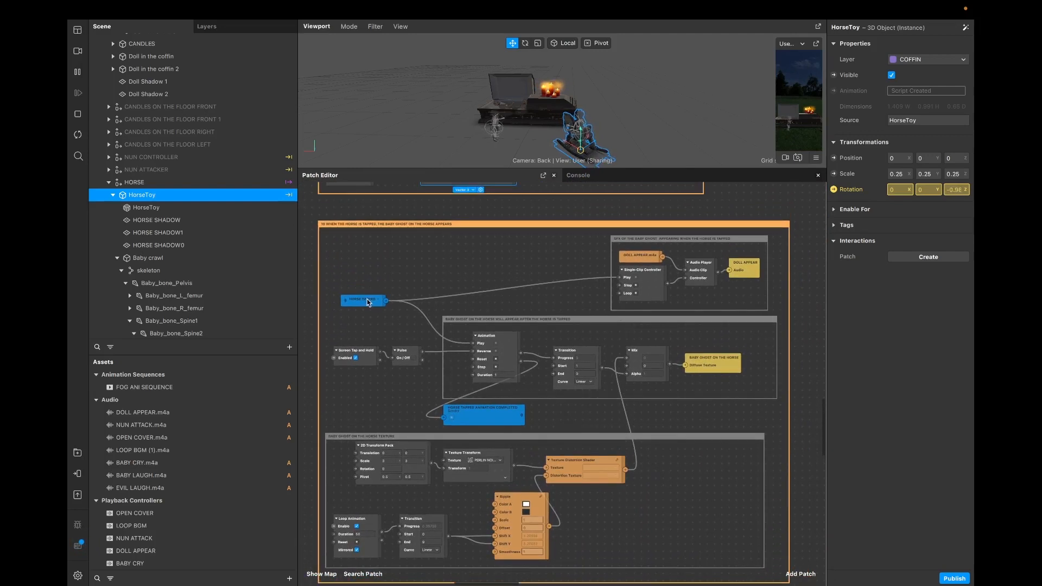
pyautogui.moveTo(368, 302); pyautogui.dragTo(379, 279)
pyautogui.hscroll(3, 497, 252)
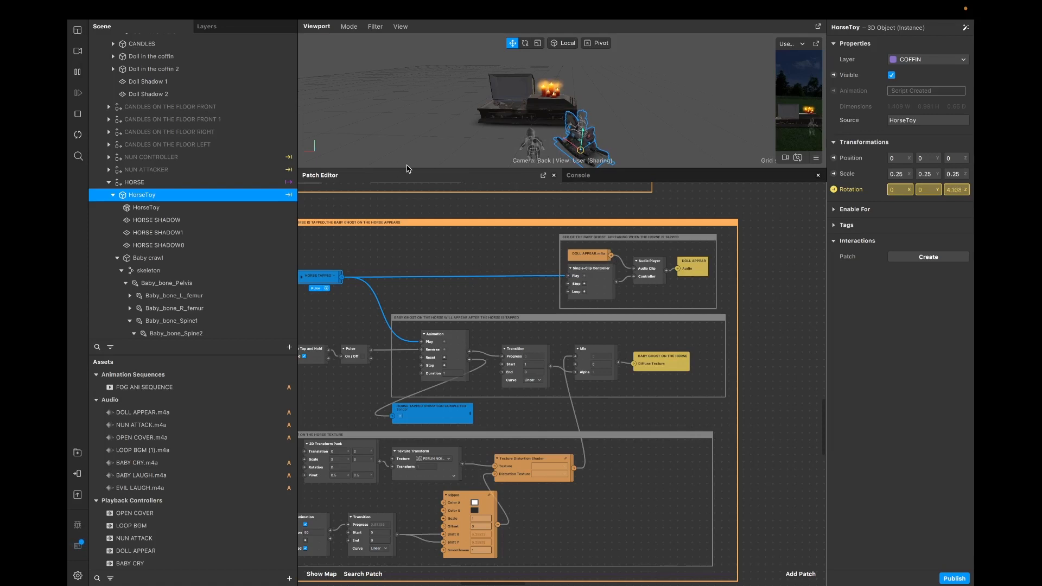
# Step: Select the Single-Clip Controller in the DOLL APPEAR sound group and examine the Animation, Transition and texture patches for the baby ghost on the horse
pyautogui.moveTo(405, 168); pyautogui.dragTo(413, 200)
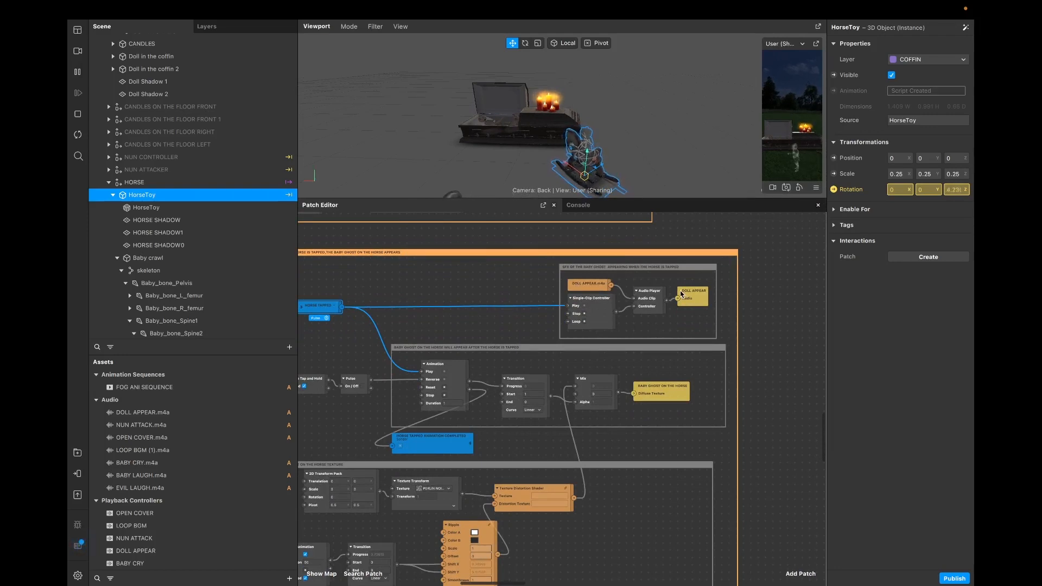
pyautogui.click(597, 315)
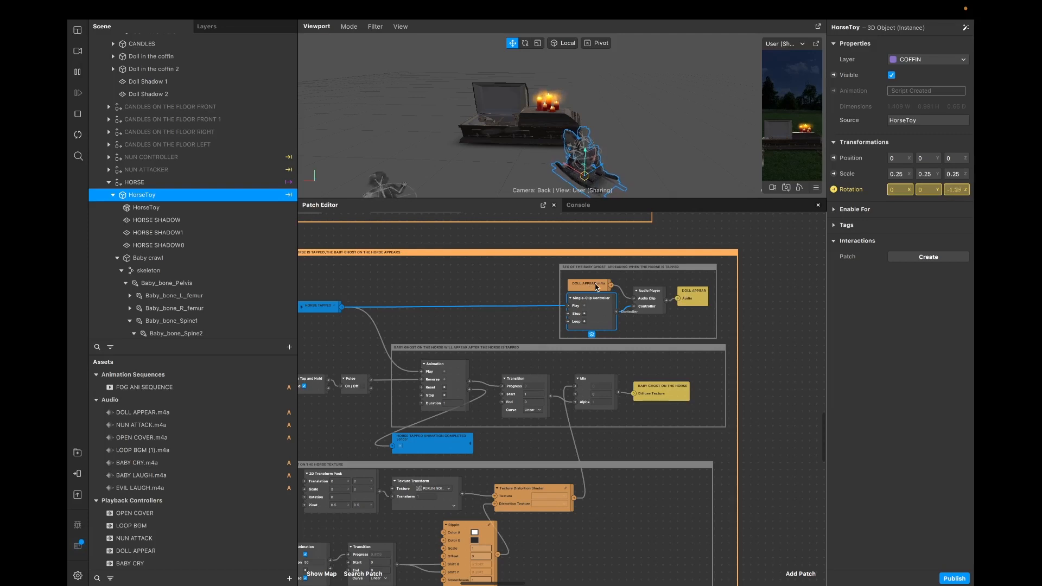
pyautogui.hscroll(-5, 592, 288)
pyautogui.scroll(-2, 592, 288)
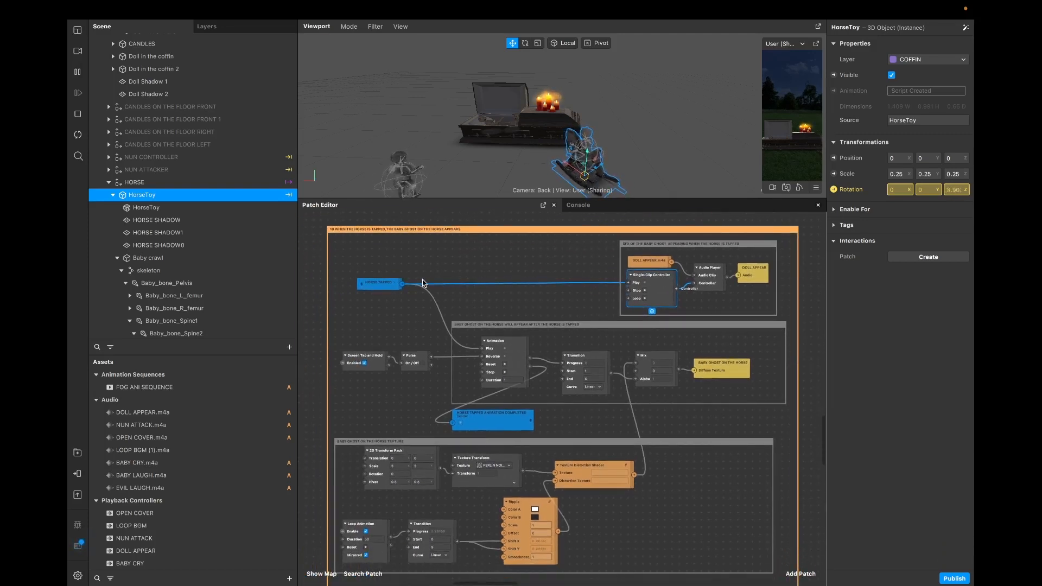
pyautogui.scroll(-5, 465, 322)
pyautogui.hscroll(2, 472, 321)
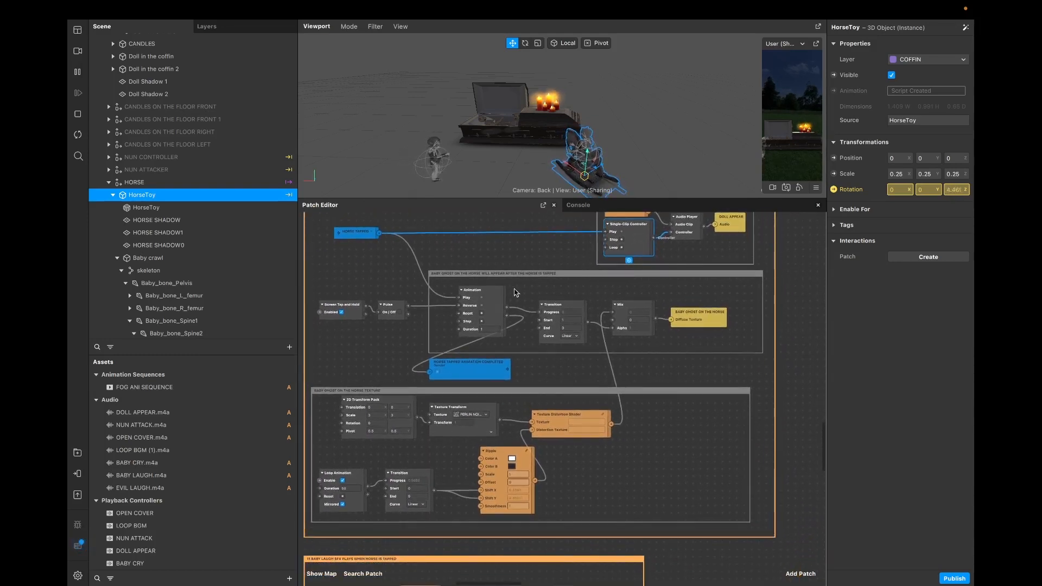
# Step: Examine the baby ghost texture patches and the Transition patch that makes the ghost on the horse appear
pyautogui.scroll(-3, 508, 353)
pyautogui.hscroll(-2, 507, 352)
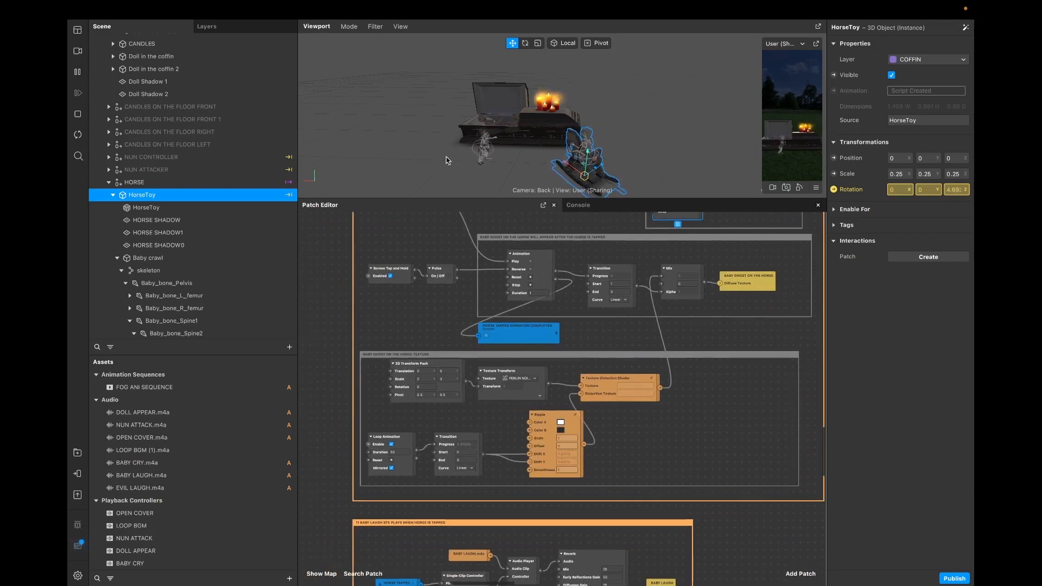
pyautogui.moveTo(453, 365); pyautogui.dragTo(486, 381)
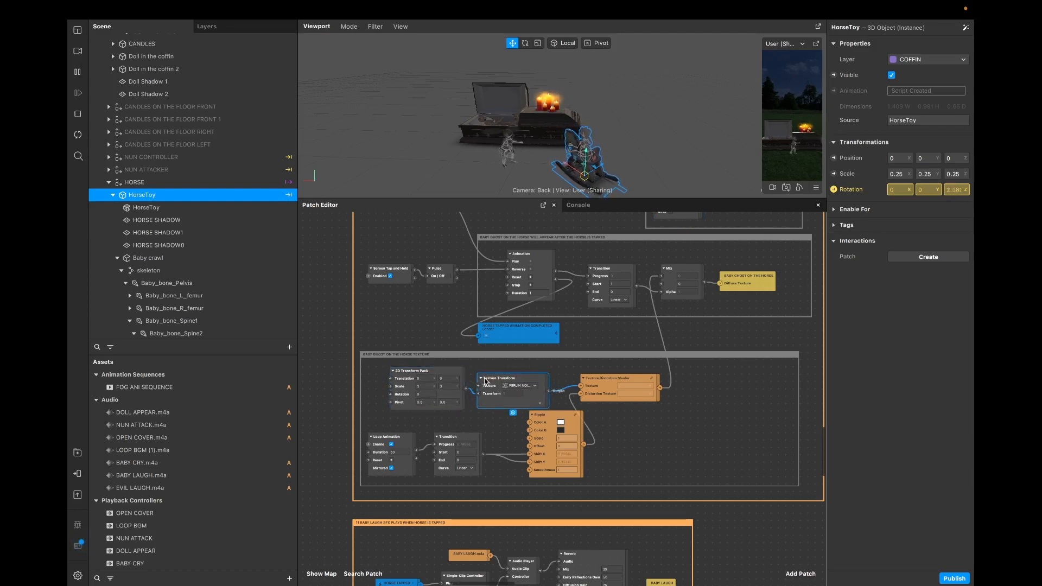
pyautogui.click(425, 386)
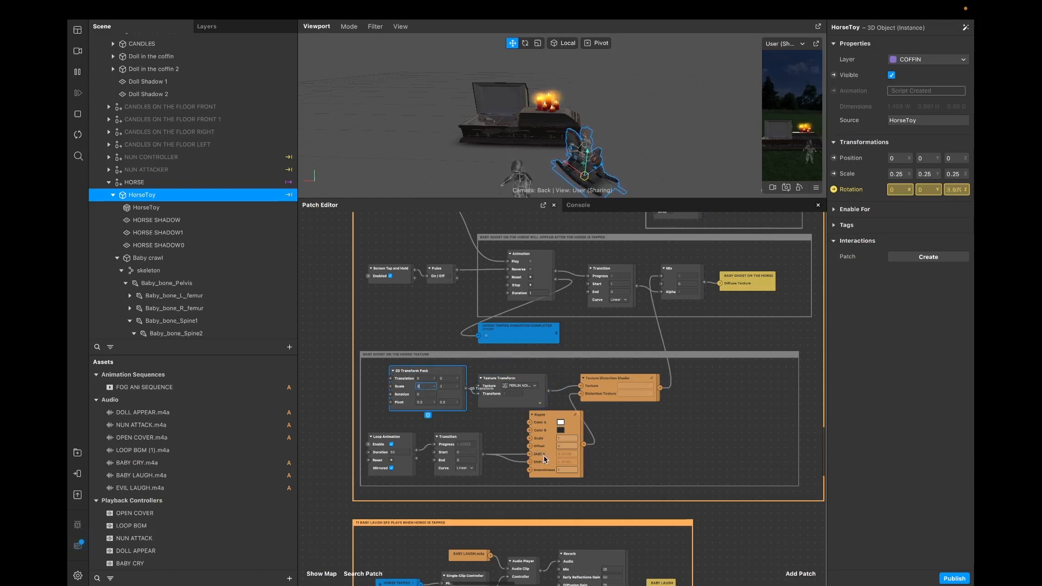
pyautogui.scroll(4, 668, 386)
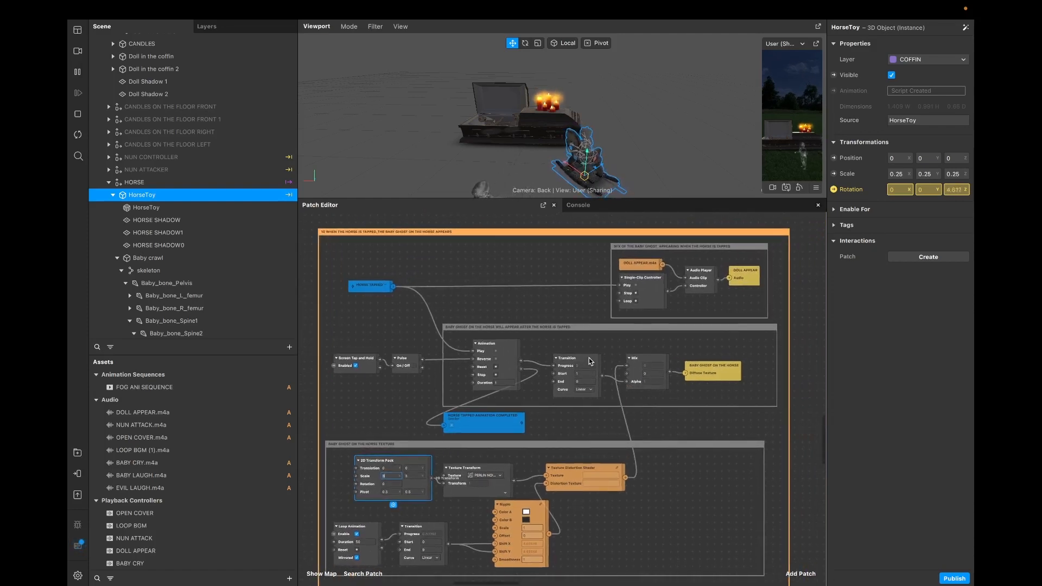
pyautogui.click(589, 359)
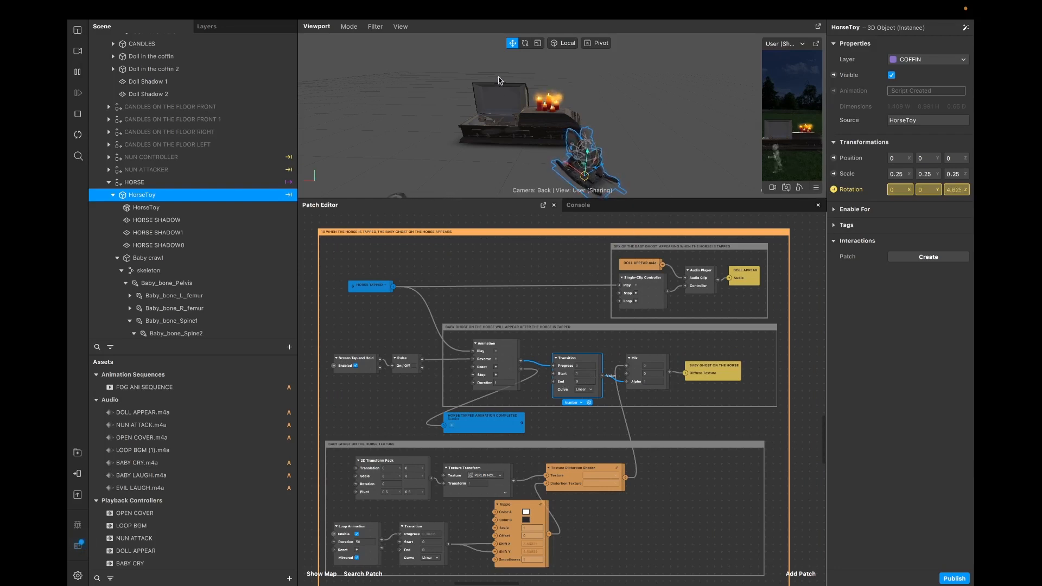
# Step: Enlarge the viewport and simulator, and test touches around the coffin and rocking horse to preview the baby ghost effect
pyautogui.moveTo(770, 199); pyautogui.dragTo(753, 304)
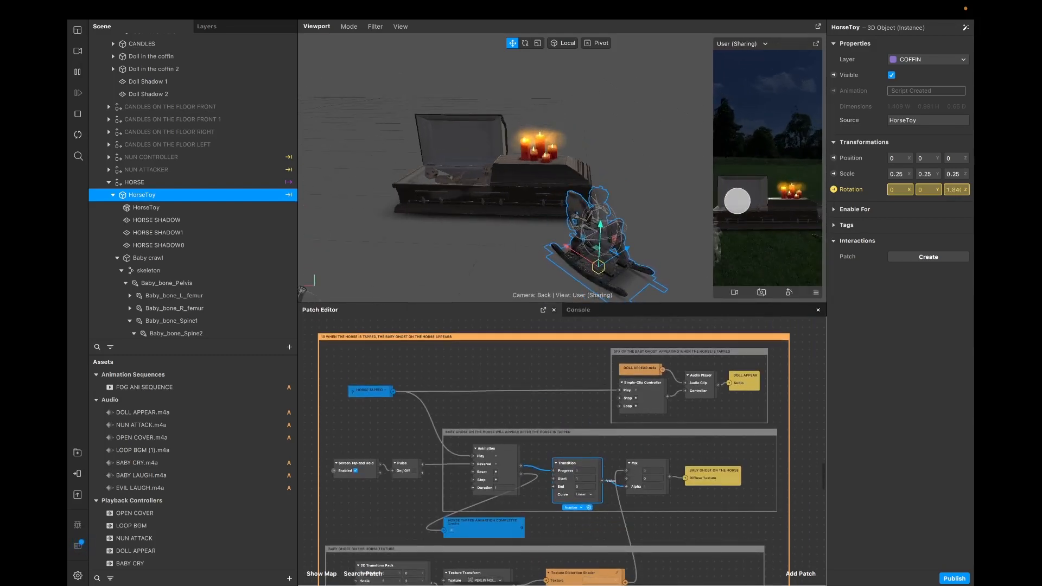
pyautogui.moveTo(737, 201); pyautogui.dragTo(783, 222)
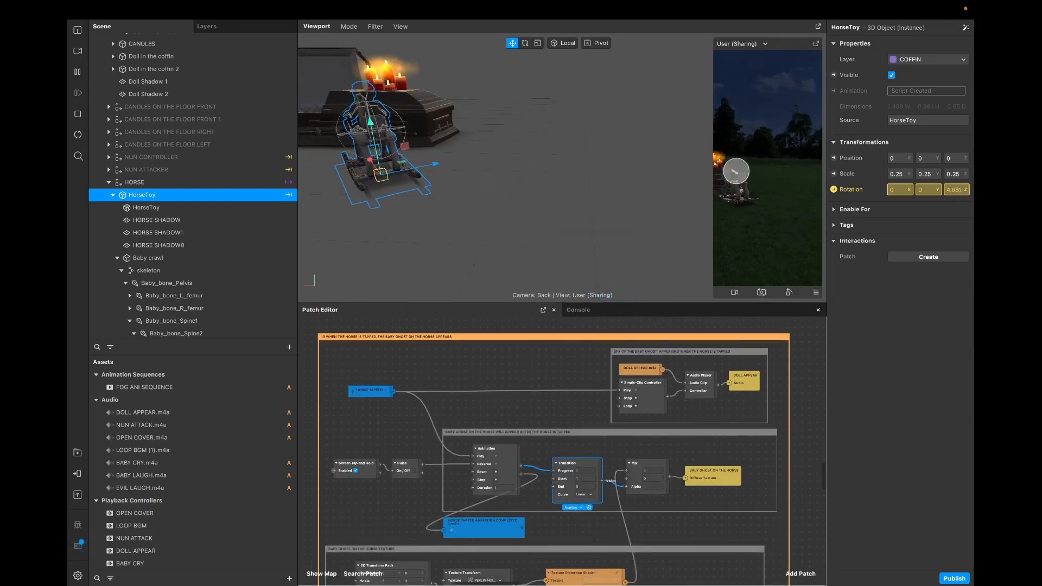
pyautogui.moveTo(736, 171); pyautogui.dragTo(803, 215)
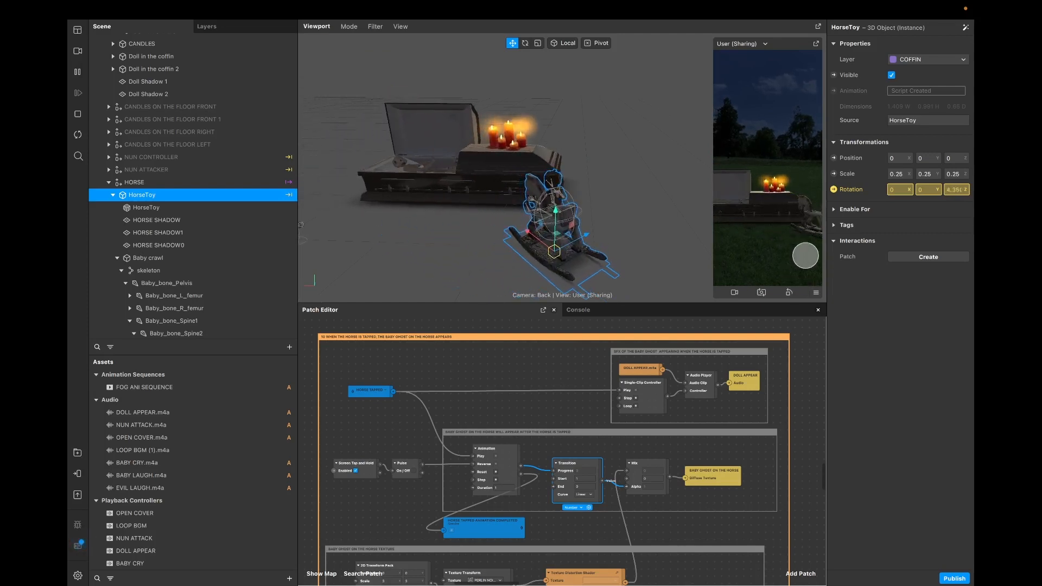
pyautogui.moveTo(805, 255); pyautogui.dragTo(807, 218)
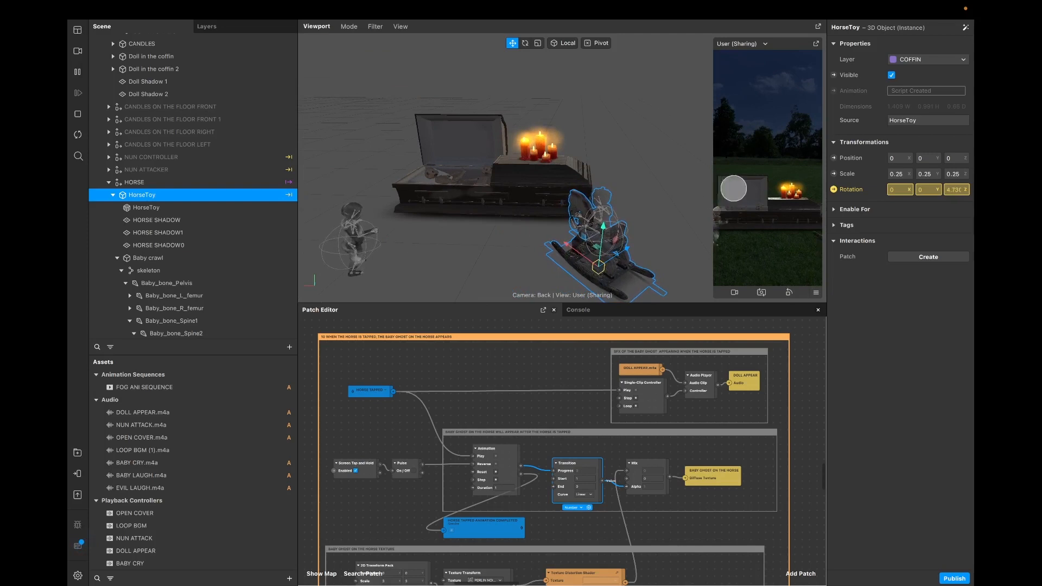
pyautogui.moveTo(734, 188); pyautogui.dragTo(818, 212)
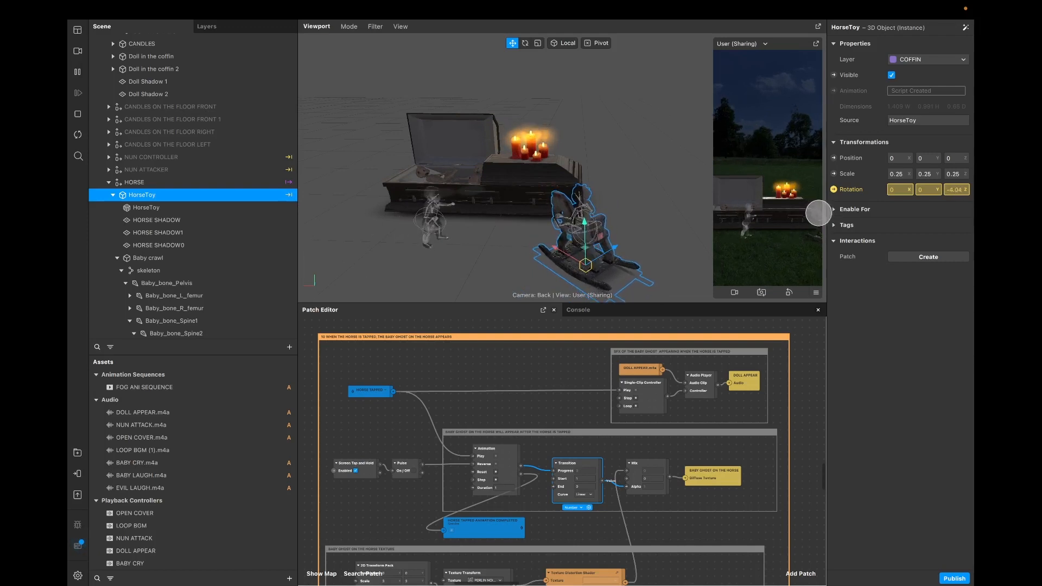
pyautogui.moveTo(757, 170); pyautogui.dragTo(759, 137)
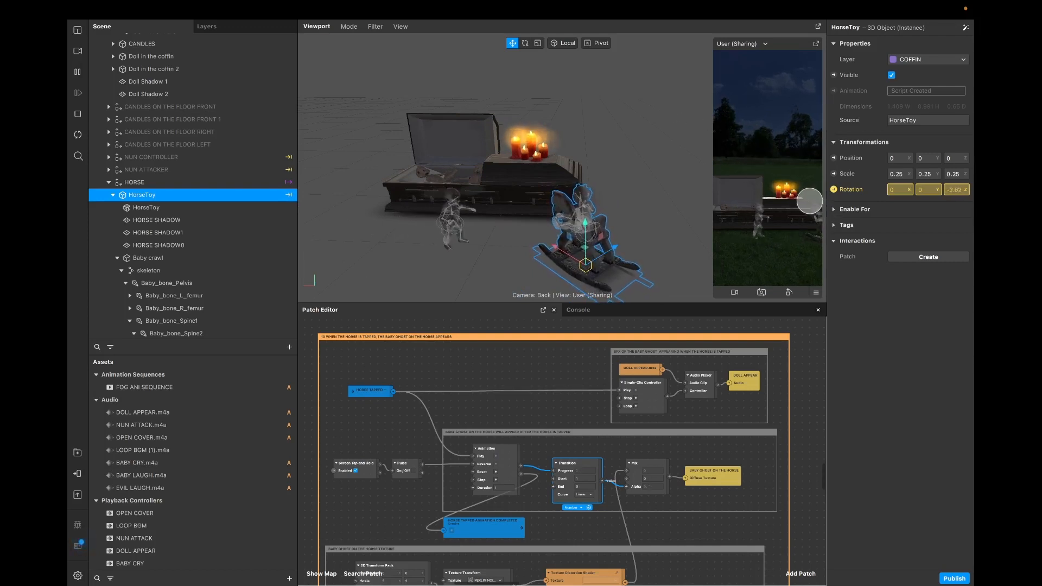
pyautogui.moveTo(809, 200); pyautogui.dragTo(746, 180)
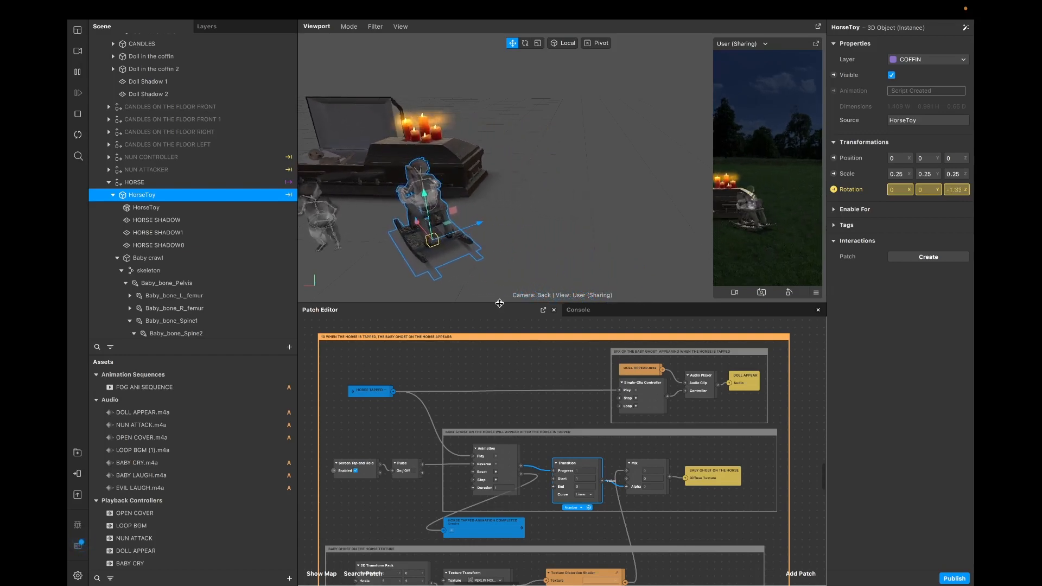
# Step: Enlarge the patch graph area and examine the group that plays the baby laugh sound when the horse is tapped
pyautogui.moveTo(493, 303); pyautogui.dragTo(513, 130)
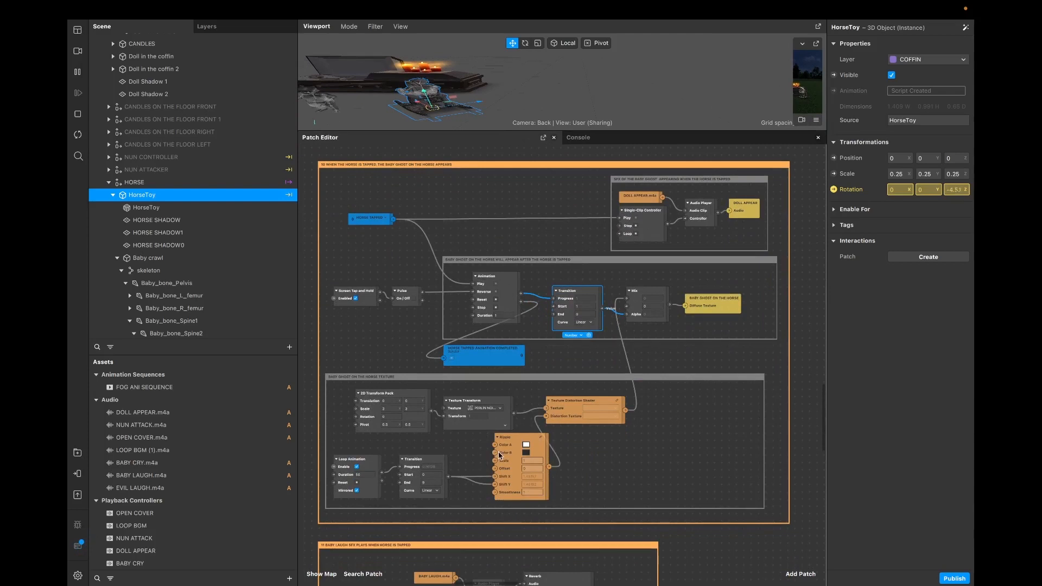
pyautogui.scroll(-3, 500, 457)
pyautogui.scroll(-5, 525, 455)
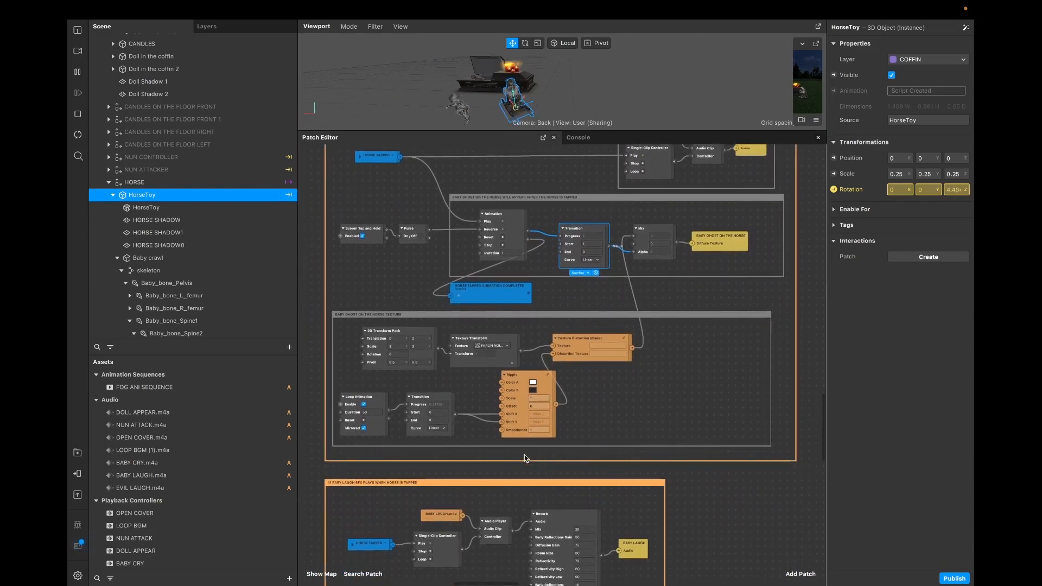
pyautogui.scroll(-1, 524, 455)
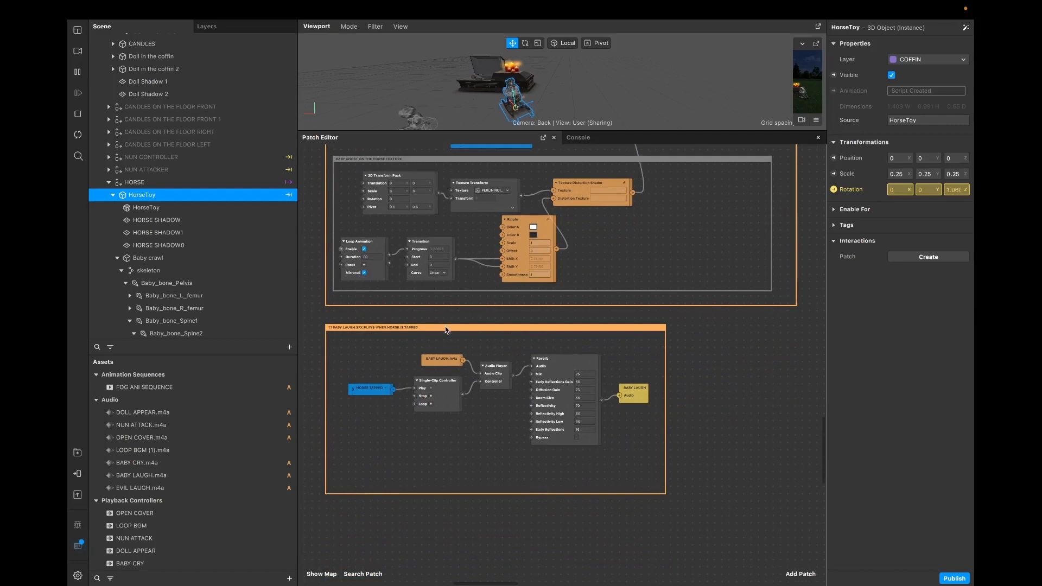
pyautogui.scroll(2, 445, 327)
pyautogui.hscroll(-2, 445, 326)
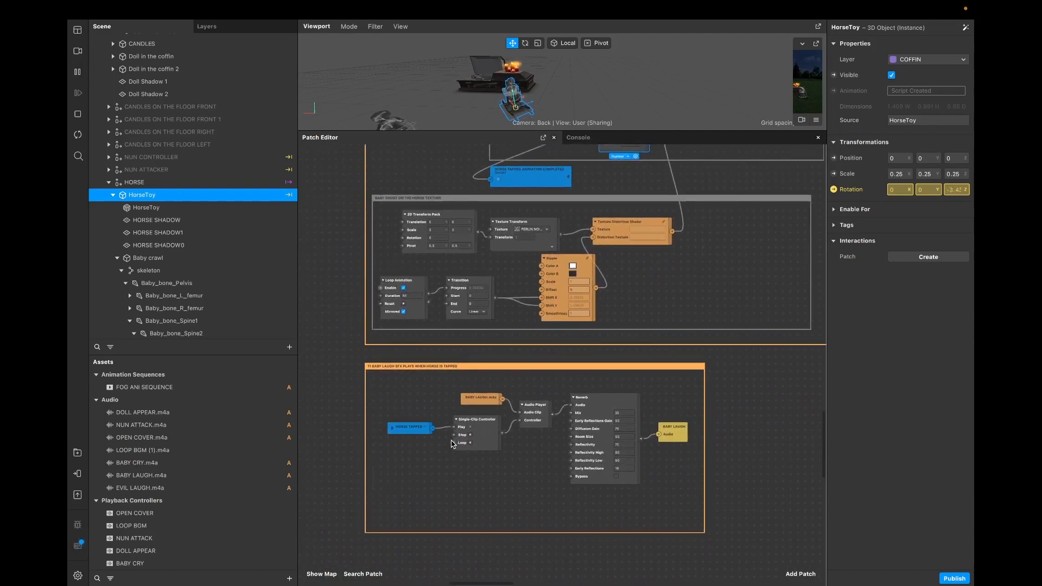
pyautogui.hscroll(2, 460, 445)
pyautogui.scroll(-1, 460, 445)
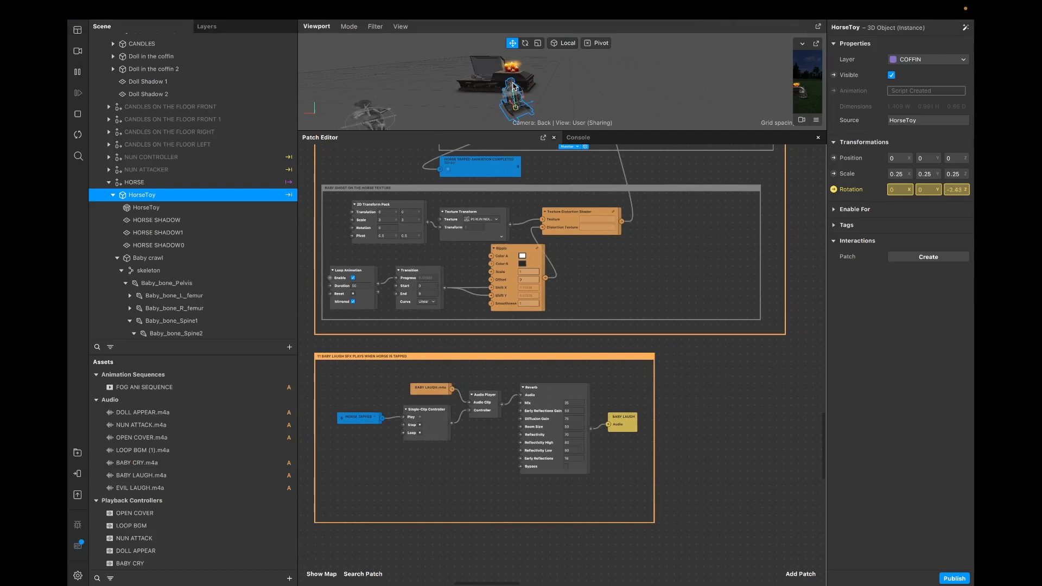
pyautogui.moveTo(491, 130); pyautogui.dragTo(494, 152)
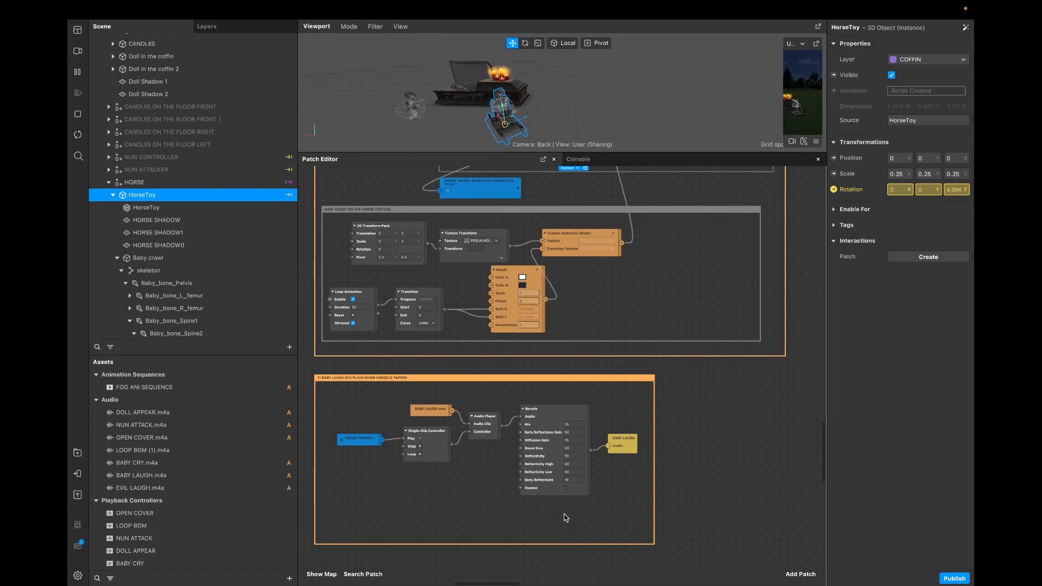
# Step: Review the patch groups for the horse and baby ghost animation and for the ghost appearing on horse tap
pyautogui.scroll(-2, 566, 517)
pyautogui.scroll(10, 564, 518)
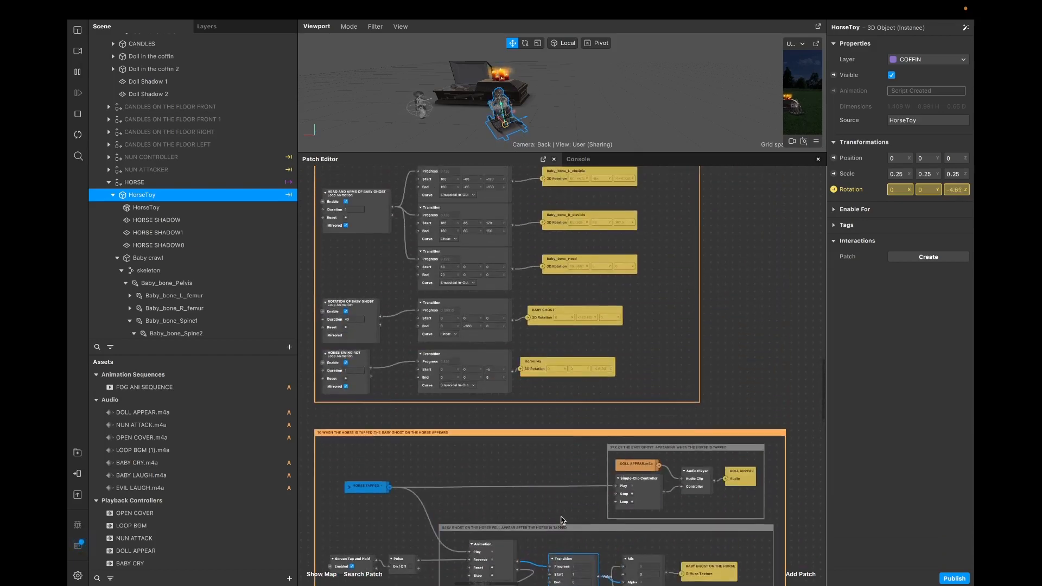
pyautogui.scroll(3, 560, 519)
pyautogui.scroll(-5, 559, 519)
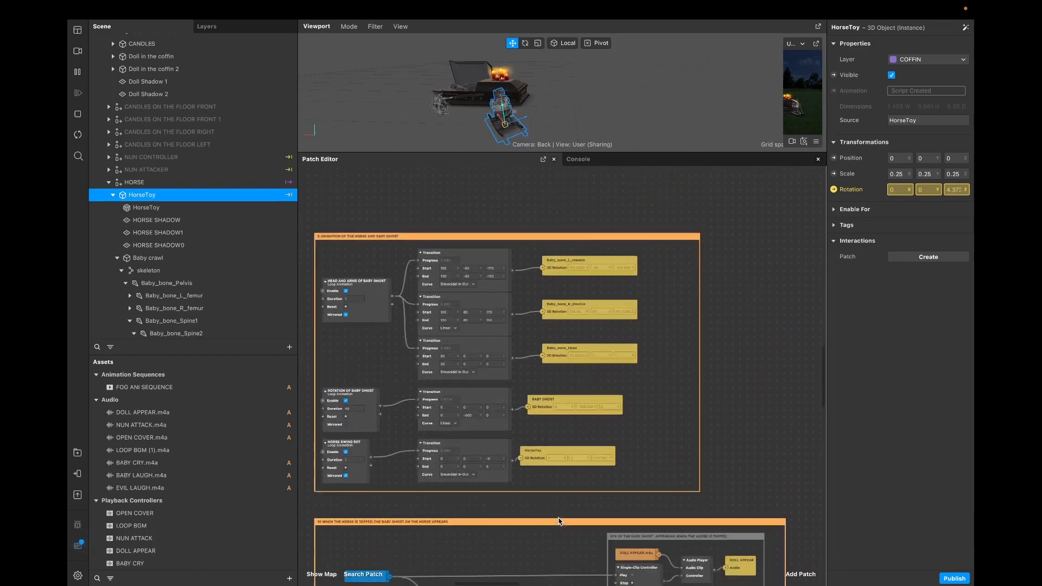
pyautogui.scroll(-6, 560, 521)
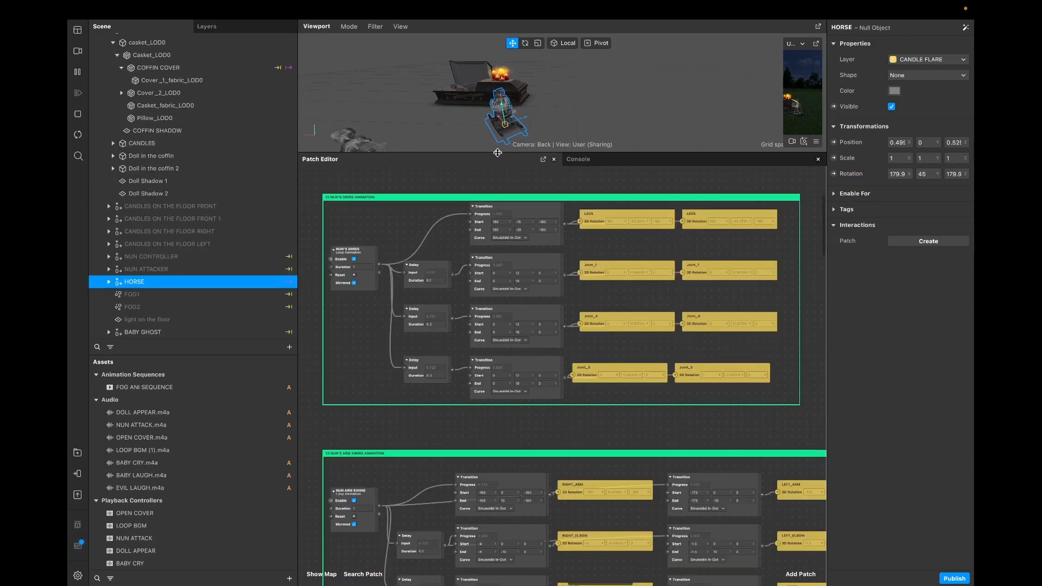
# Step: Enlarge the viewport, make the NUN CONTROLLER null object visible, and view the nun circling the coffin
pyautogui.moveTo(498, 152); pyautogui.dragTo(506, 299)
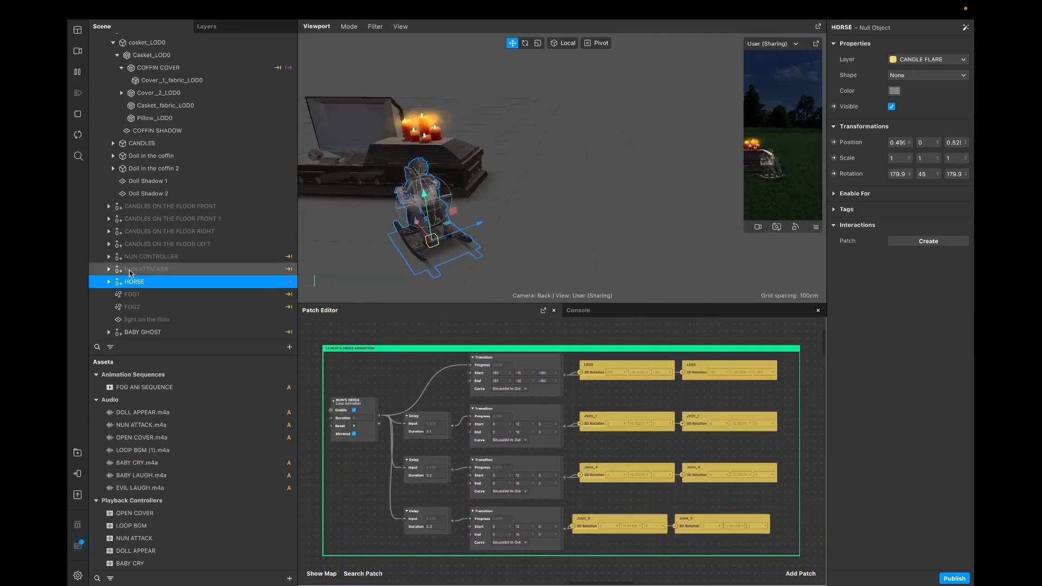
pyautogui.click(152, 256)
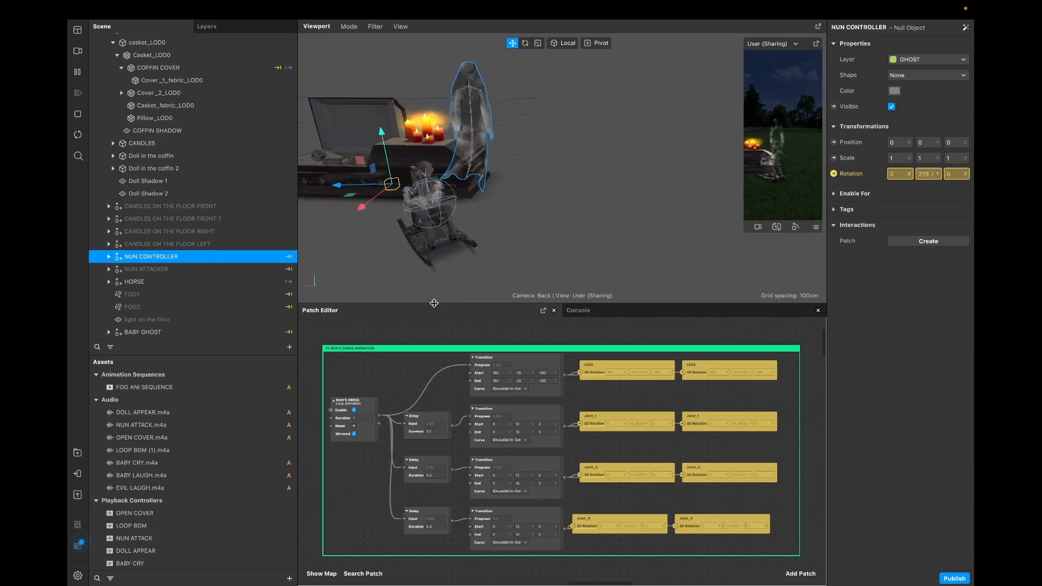
pyautogui.moveTo(434, 297); pyautogui.dragTo(456, 230)
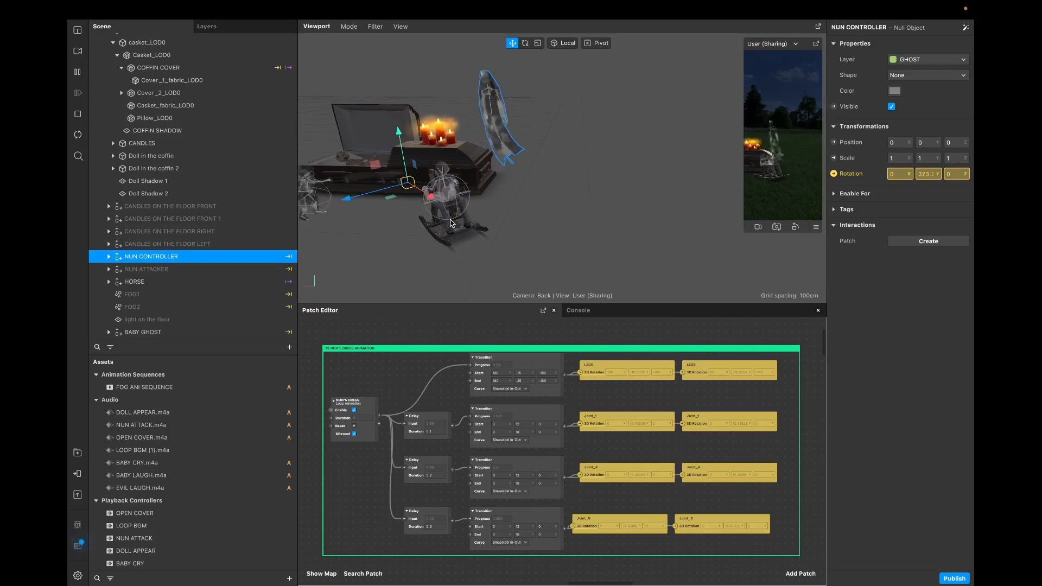
pyautogui.scroll(-5, 451, 223)
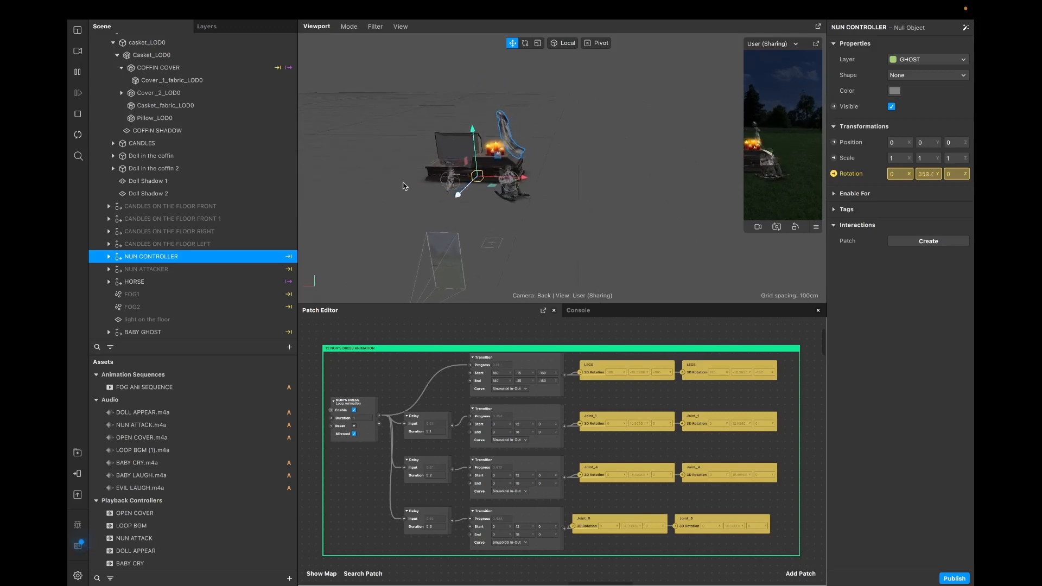
pyautogui.scroll(3, 420, 190)
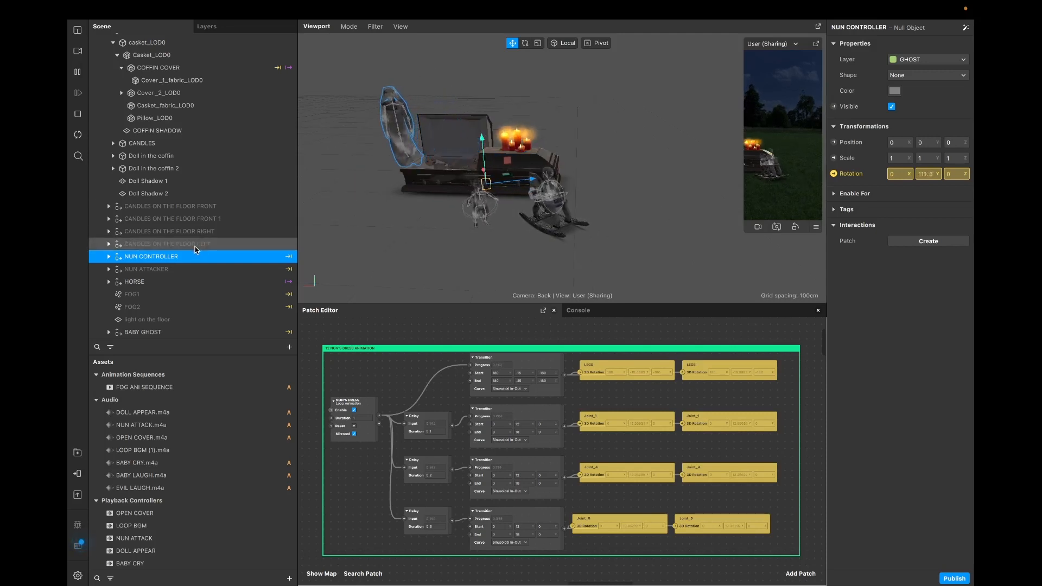
# Step: Expand NUN CONTROLLER, collapse its NUN RIGGED child, and compare the patched rotation of the controller with the patched position of the model
pyautogui.click(108, 257)
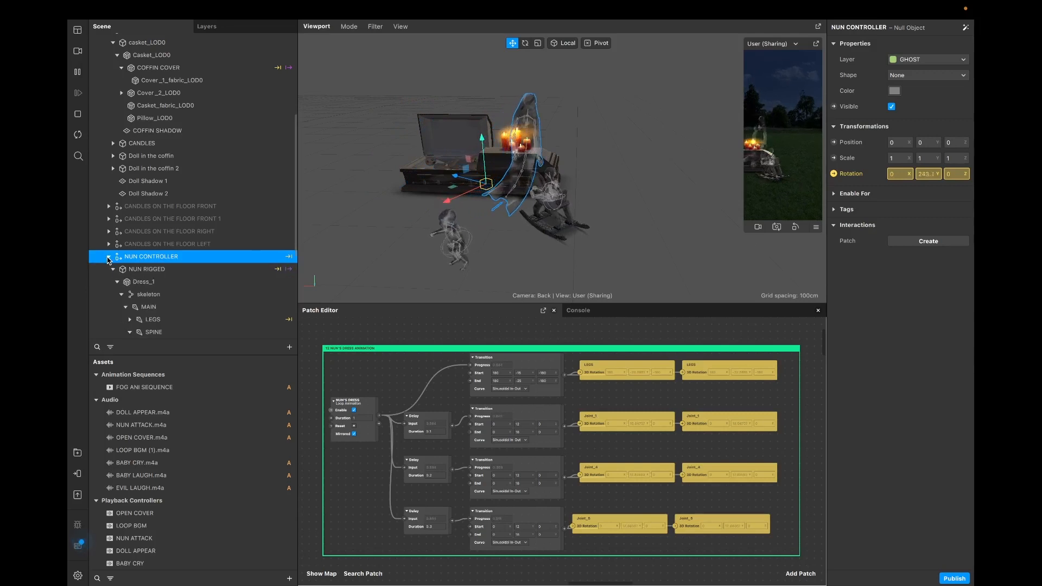
pyautogui.click(113, 269)
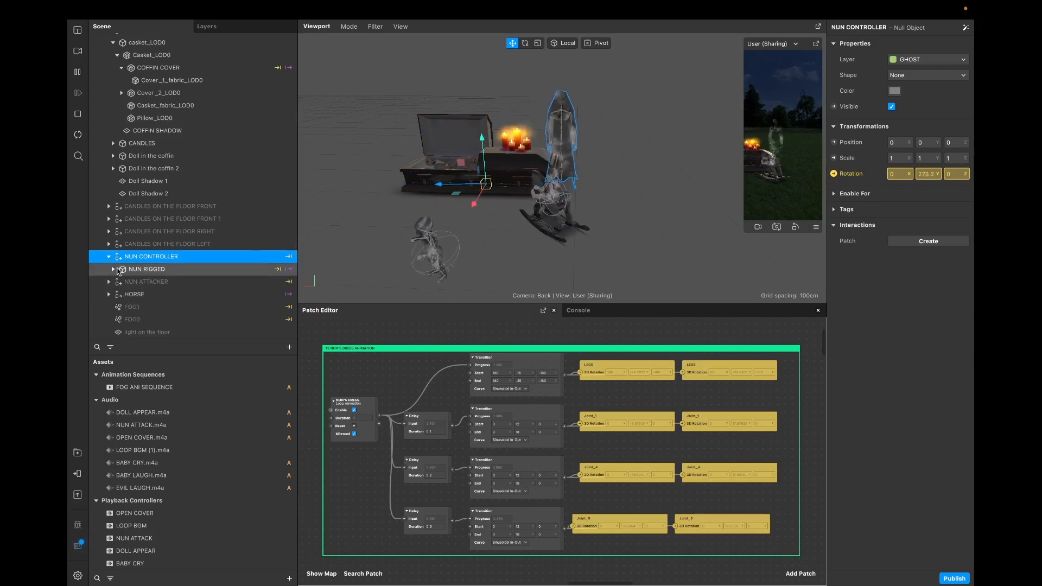
pyautogui.click(162, 270)
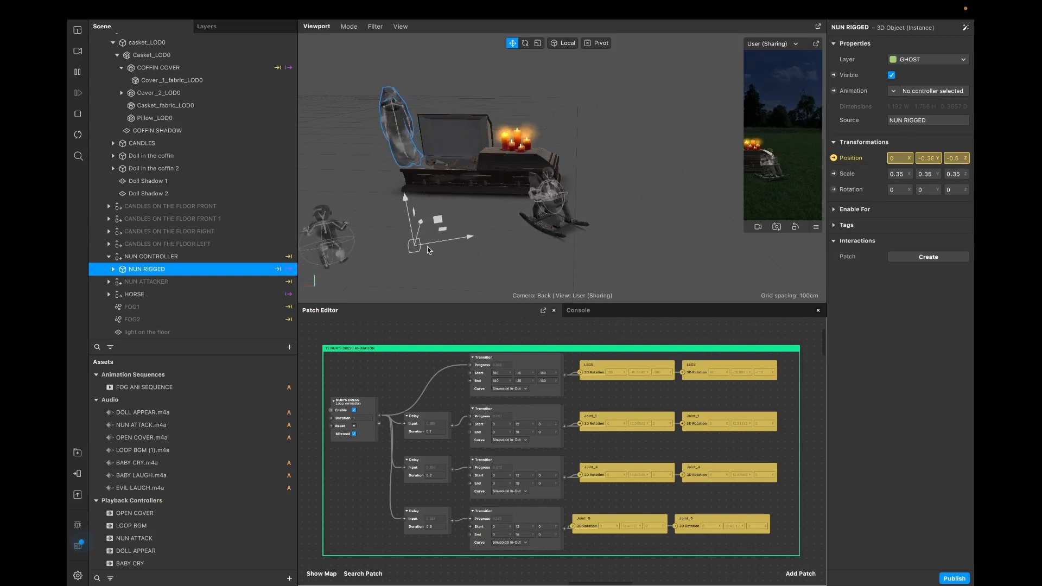
pyautogui.click(166, 259)
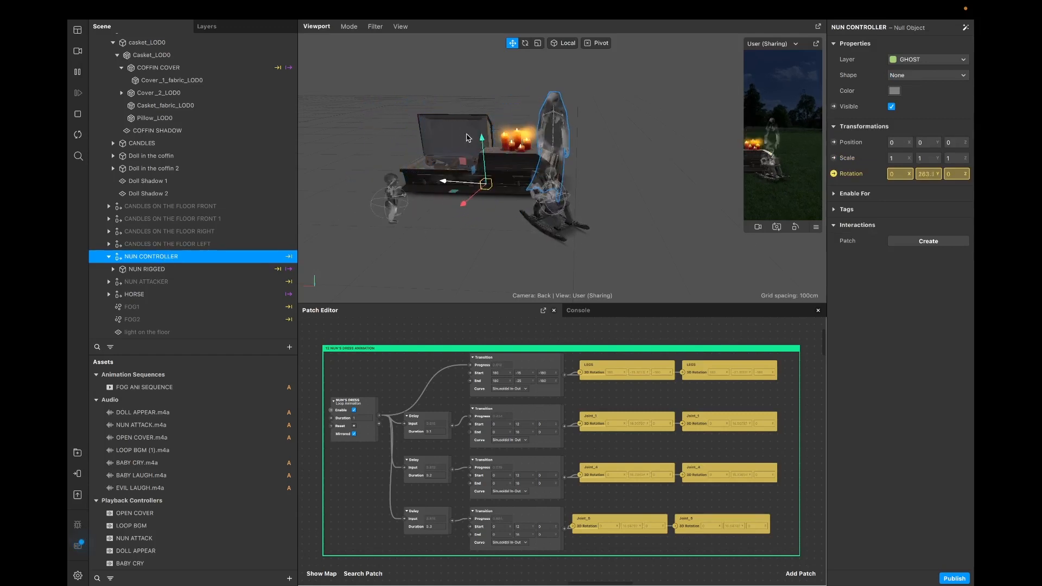
pyautogui.click(130, 273)
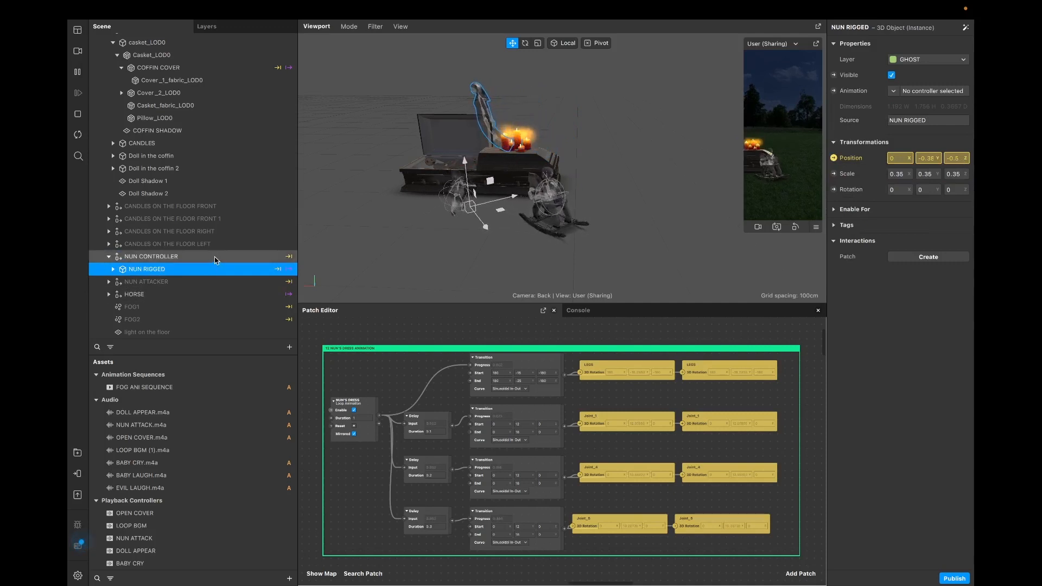
pyautogui.click(288, 256)
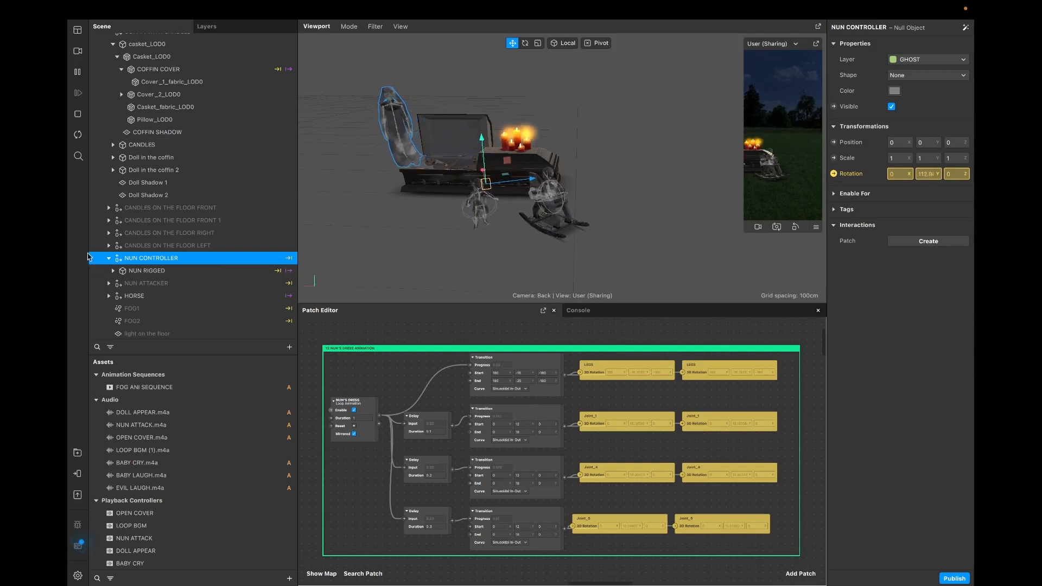
# Step: Expand NUN RIGGED to inspect its skeleton joints alongside the nun's dress animation patch group
pyautogui.click(114, 273)
pyautogui.click(114, 272)
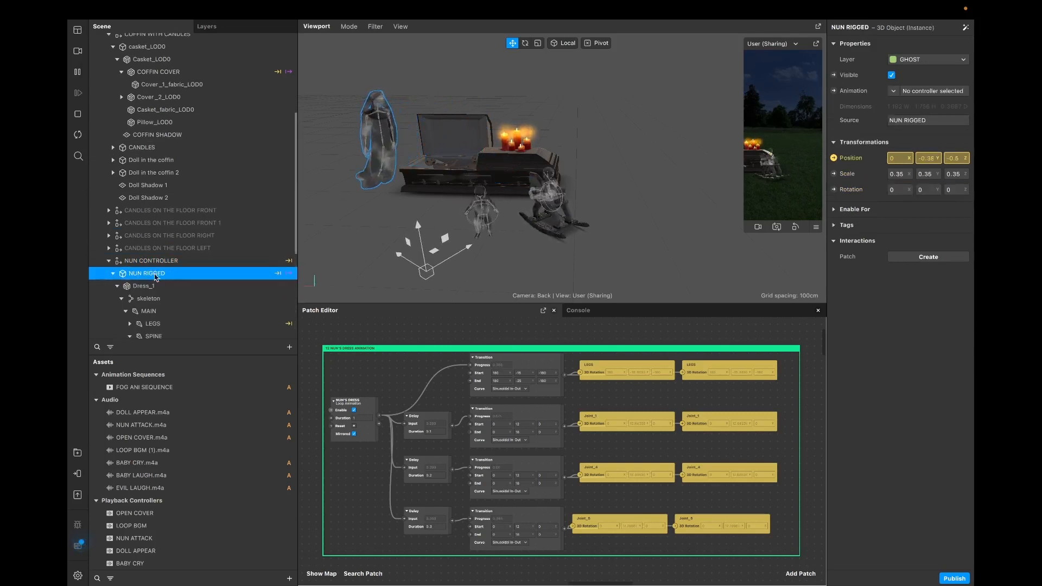
pyautogui.scroll(-5, 174, 284)
pyautogui.scroll(-1, 175, 284)
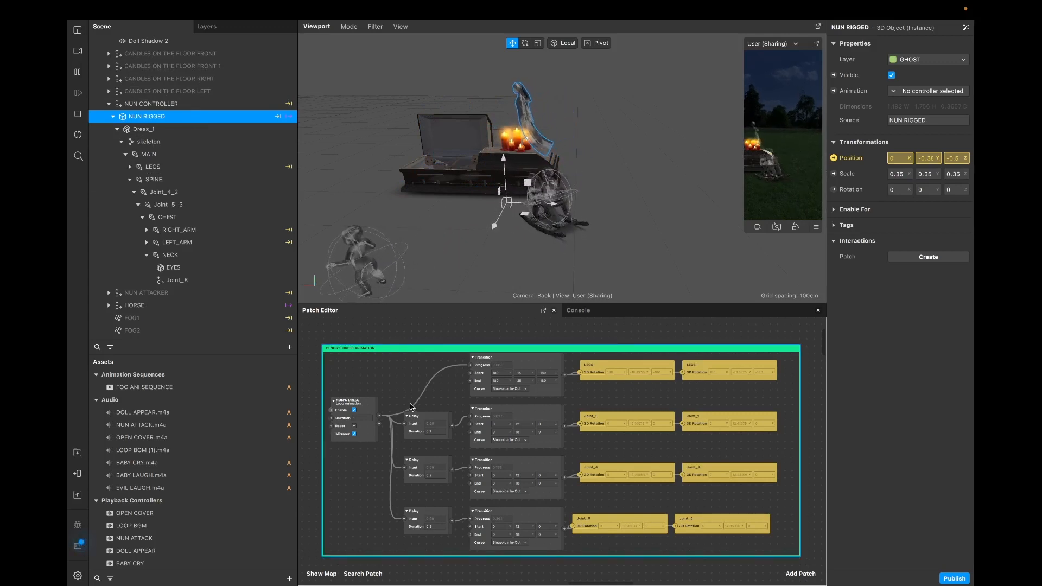
pyautogui.moveTo(428, 303); pyautogui.dragTo(429, 261)
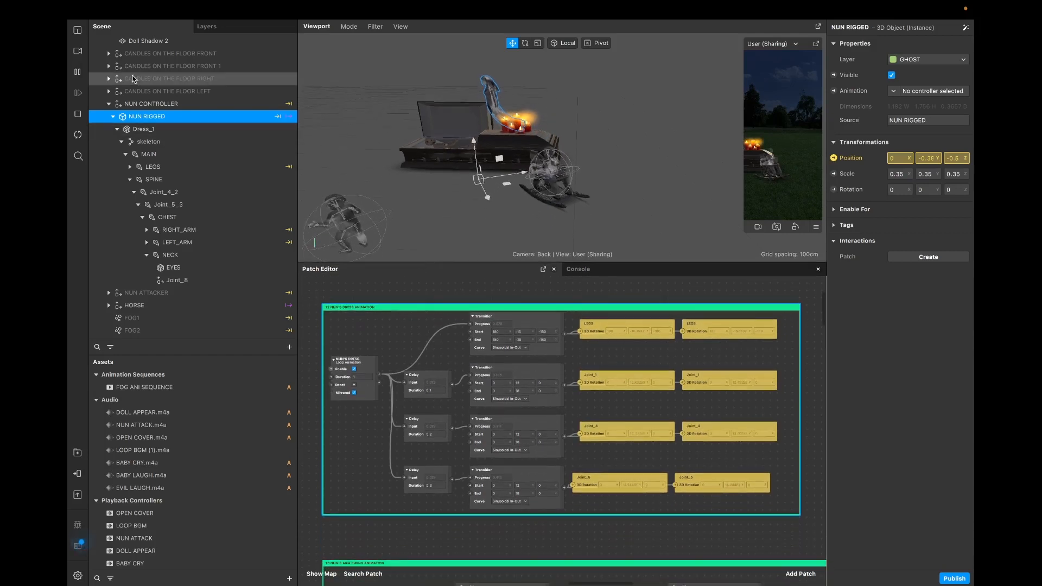
# Step: Expand the nun's LEGS joint chain down to Joint_5 and select the four joints from LEGS through Joint_5
pyautogui.click(130, 167)
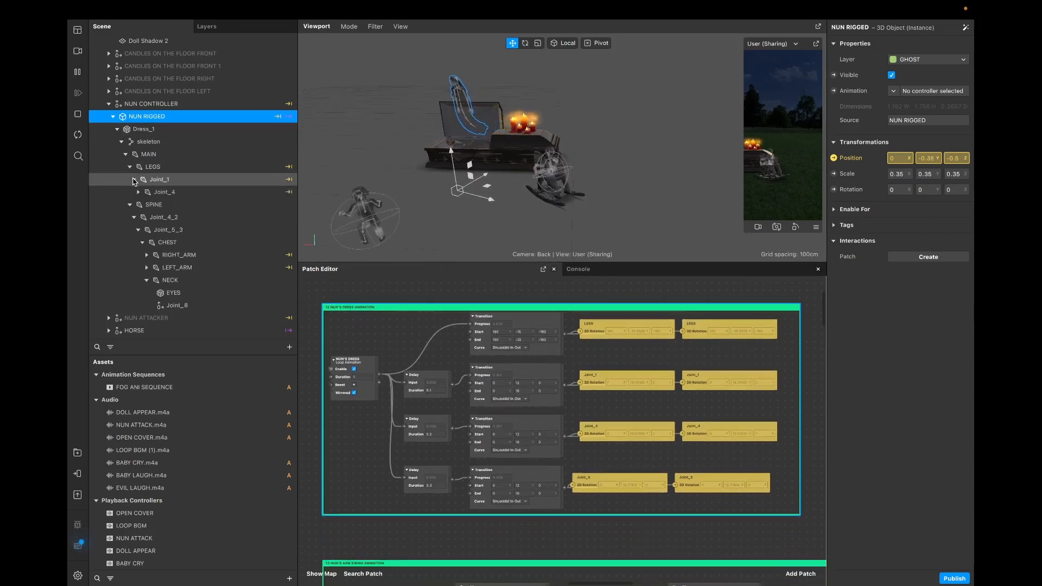
pyautogui.click(138, 192)
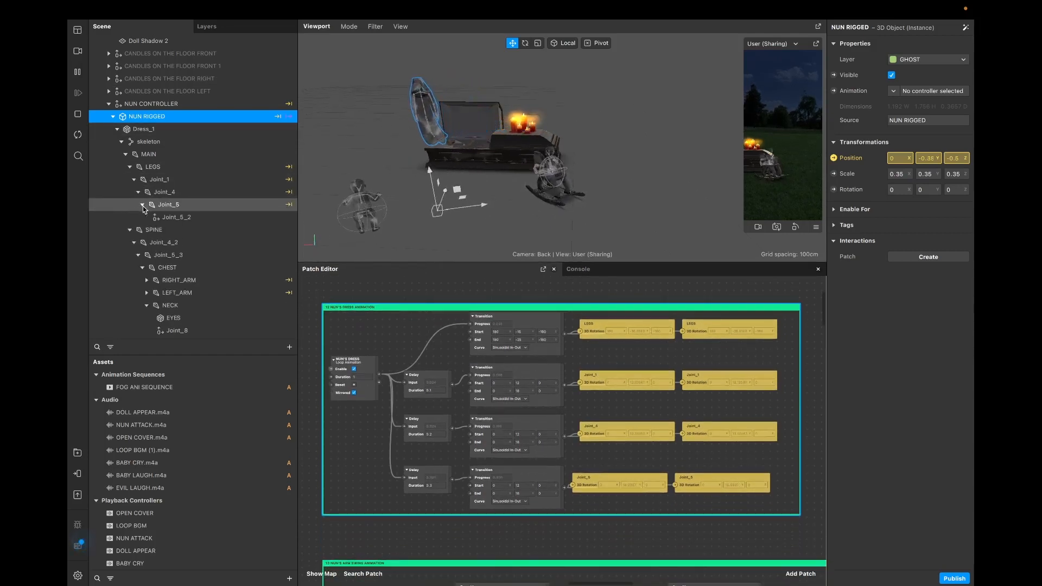
pyautogui.click(142, 205)
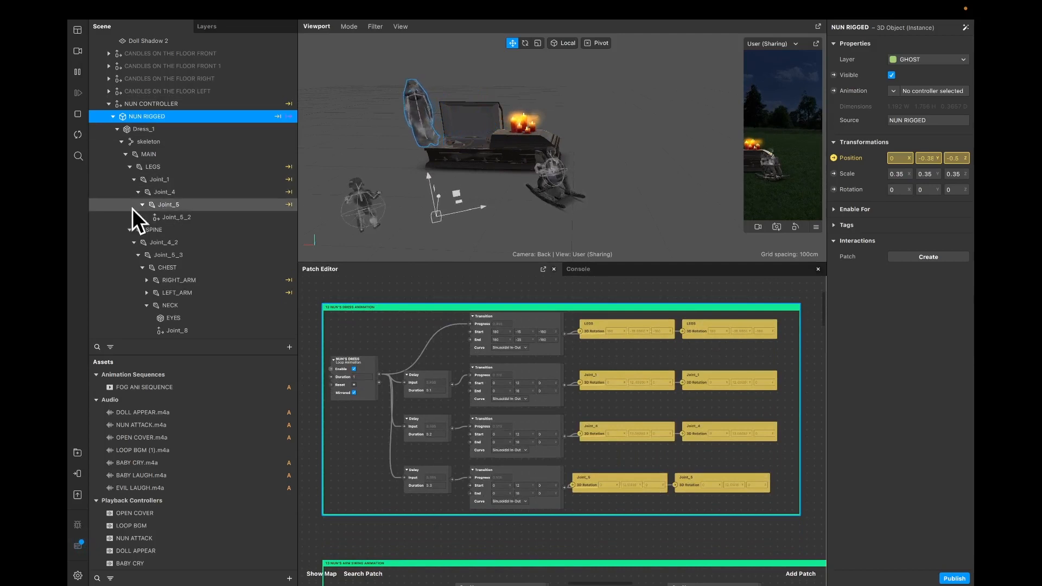
pyautogui.click(278, 169)
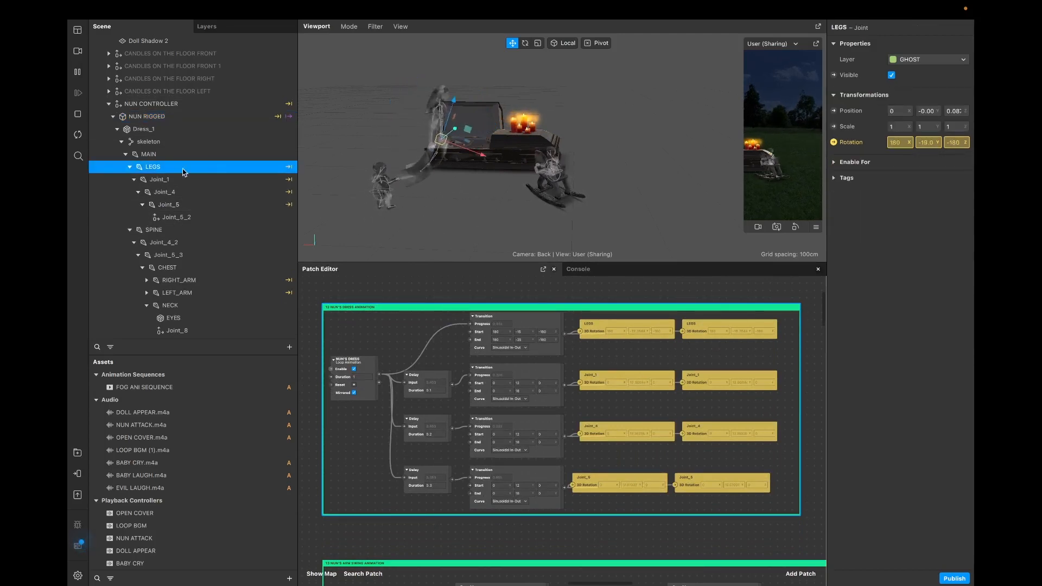
pyautogui.keyDown('shift'); pyautogui.click(198, 204); pyautogui.keyUp('shift')
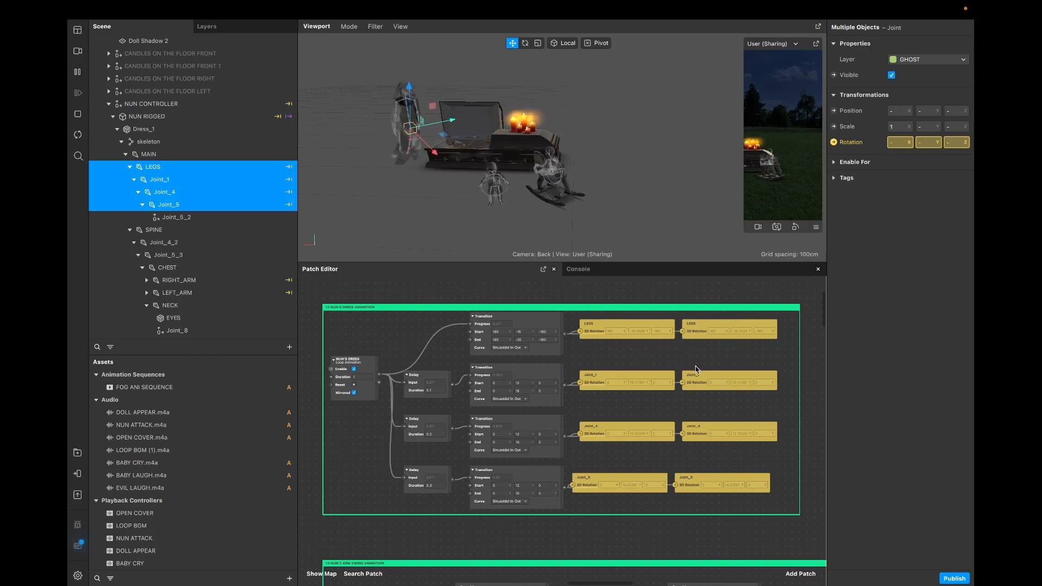
# Step: Inspect the transitions and delays of the nun's dress animation group, moving its NUN'S DRESS loop animation patch slightly upward
pyautogui.click(517, 320)
pyautogui.moveTo(569, 316); pyautogui.dragTo(509, 482)
pyautogui.click(364, 329)
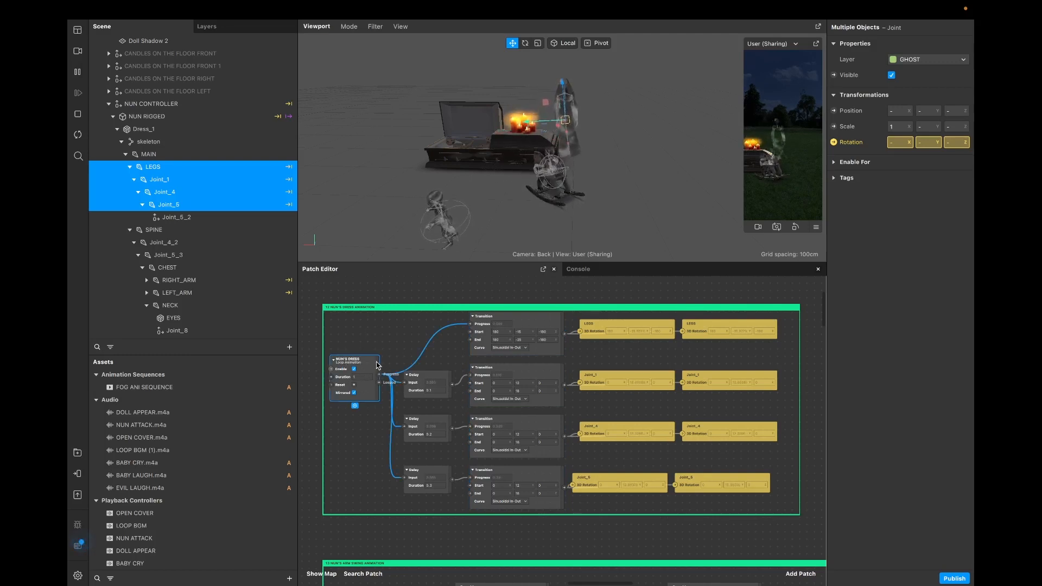
pyautogui.moveTo(371, 364); pyautogui.dragTo(371, 349)
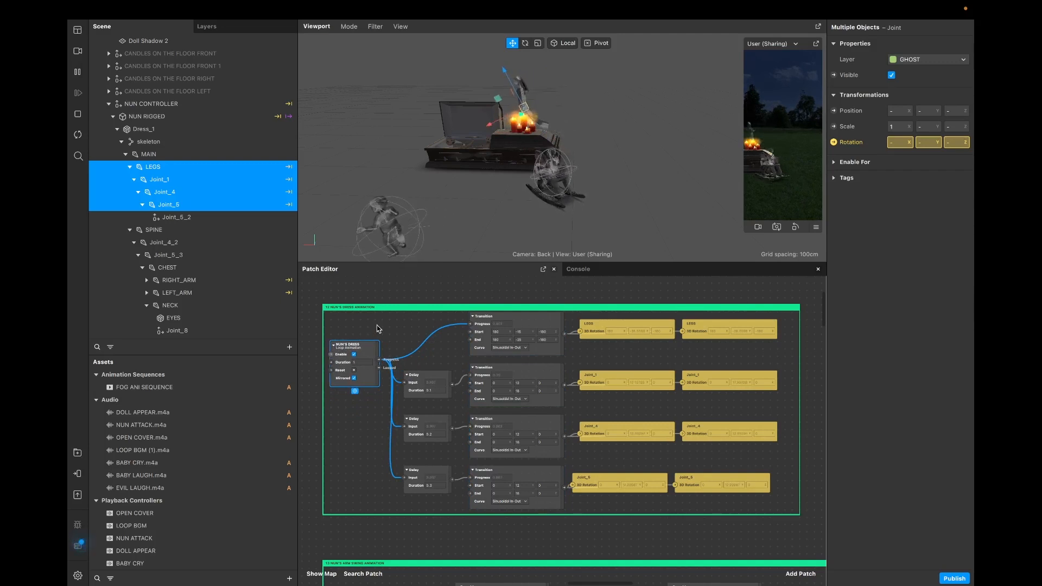
pyautogui.click(454, 358)
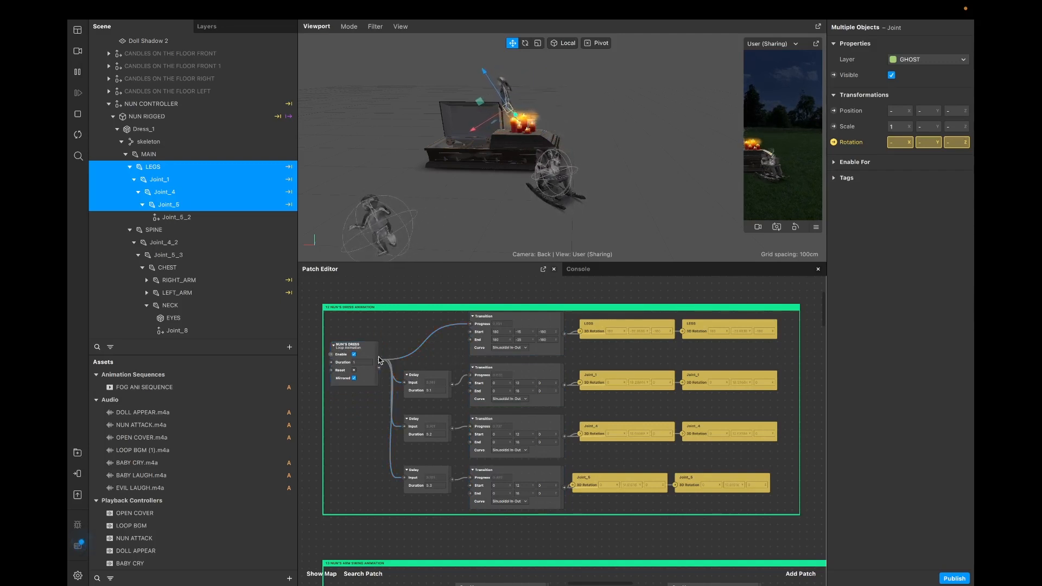
pyautogui.click(417, 439)
pyautogui.click(426, 477)
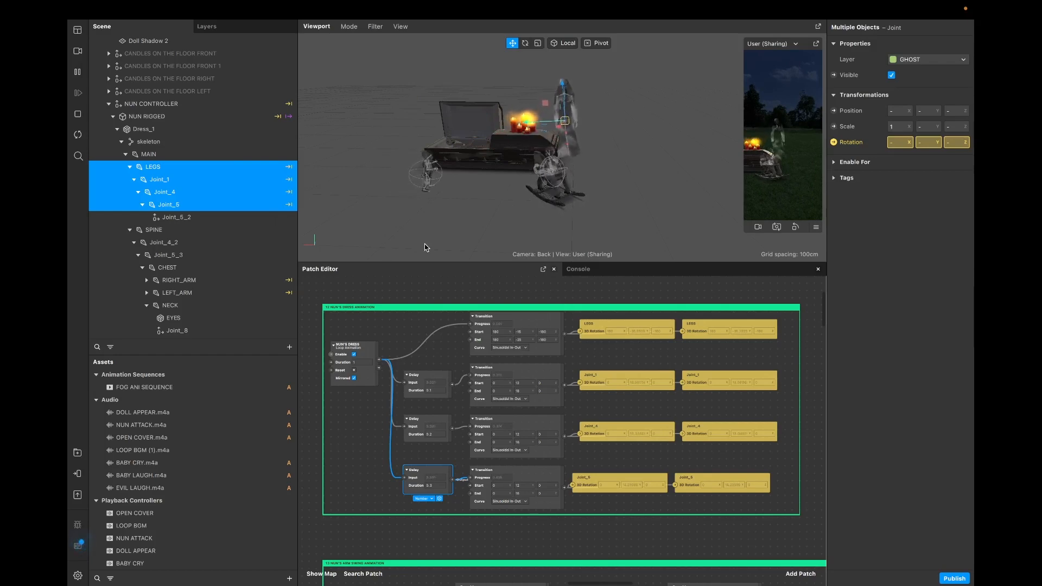
# Step: Bring the nun's arm swing patch group into view and reduce the viewport's height to give the patch editor more room
pyautogui.moveTo(415, 262); pyautogui.dragTo(415, 209)
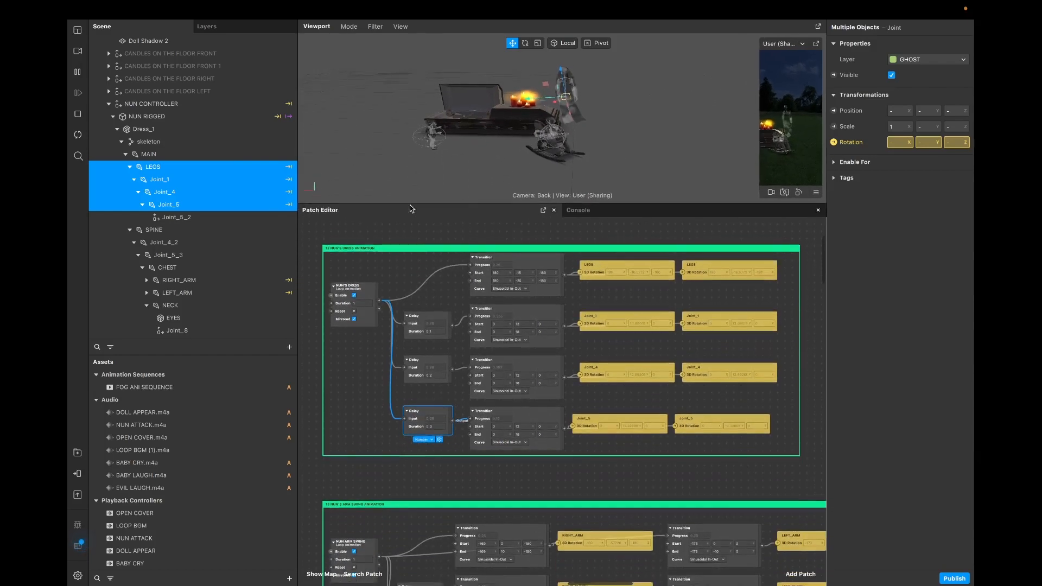
pyautogui.scroll(-1, 447, 408)
pyautogui.scroll(-3, 445, 411)
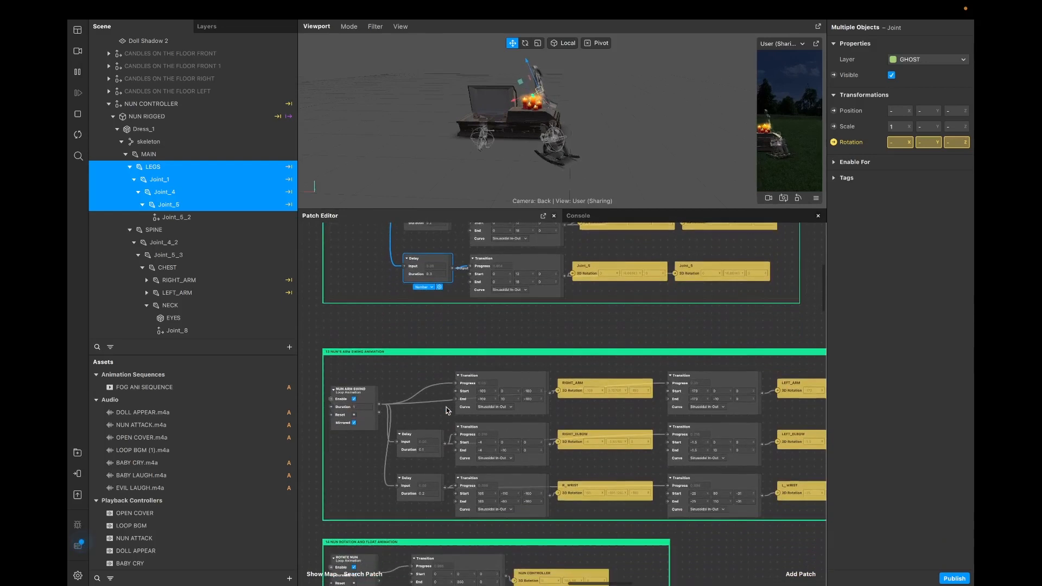
pyautogui.hscroll(1, 458, 408)
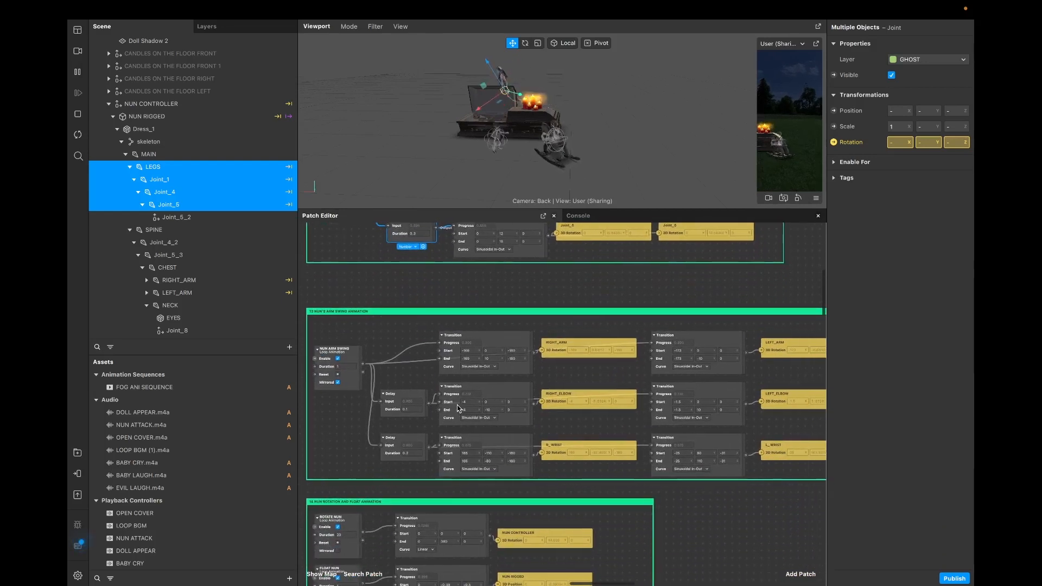
pyautogui.moveTo(379, 207); pyautogui.dragTo(380, 231)
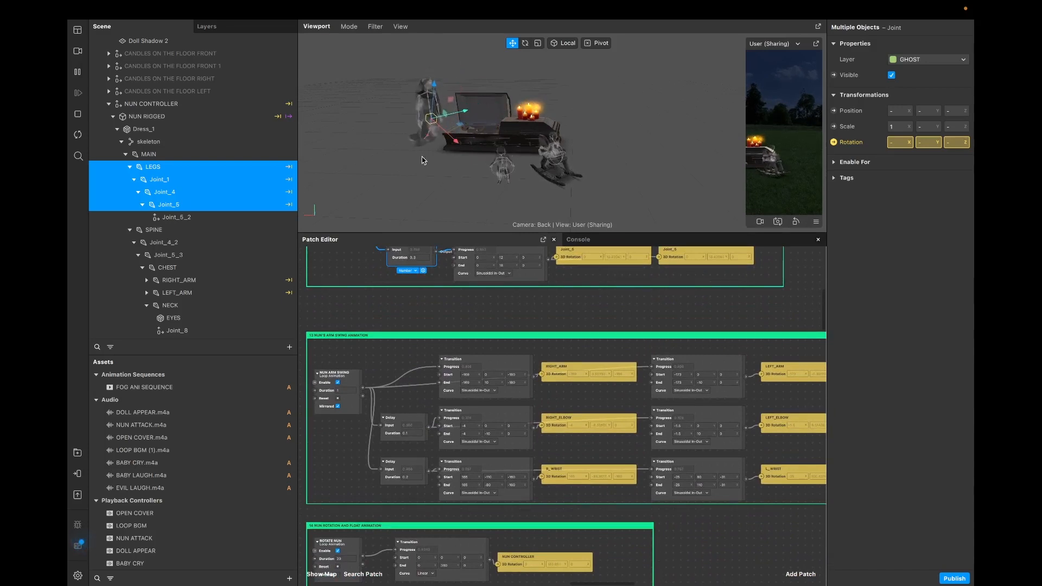
# Step: Select the nun's RIGHT_ARM joint and expand its chain through RIGHT_ELBOW, leaving the finger joints under R_WRIST collapsed
pyautogui.scroll(-5, 190, 255)
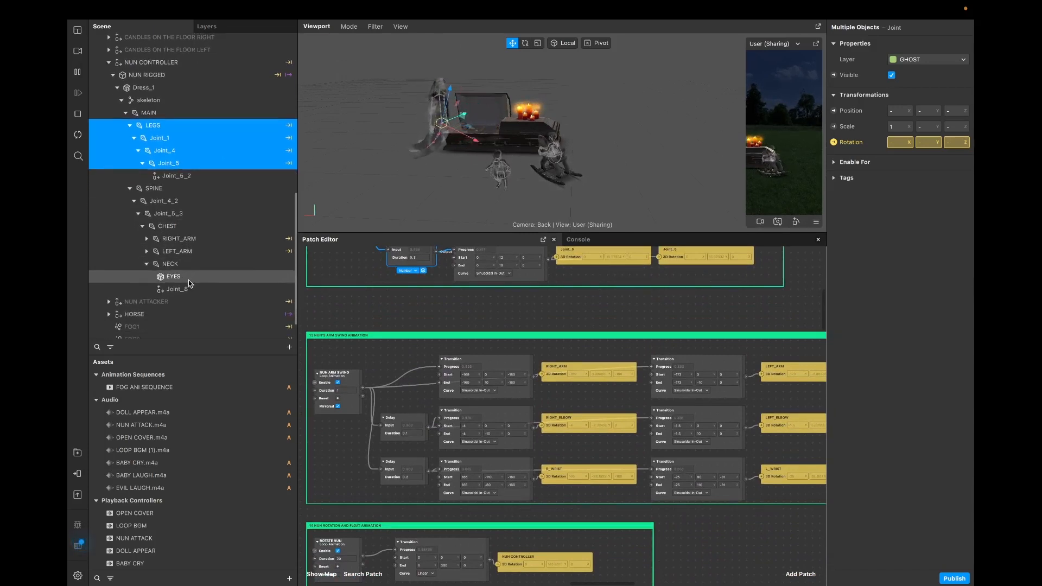
pyautogui.click(175, 212)
pyautogui.click(147, 211)
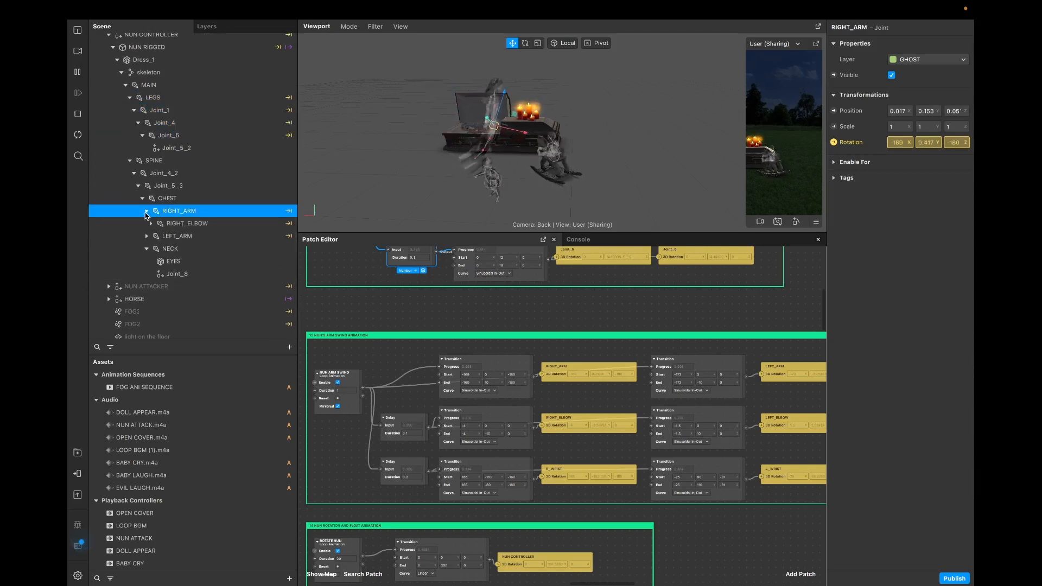
pyautogui.click(150, 224)
pyautogui.click(154, 236)
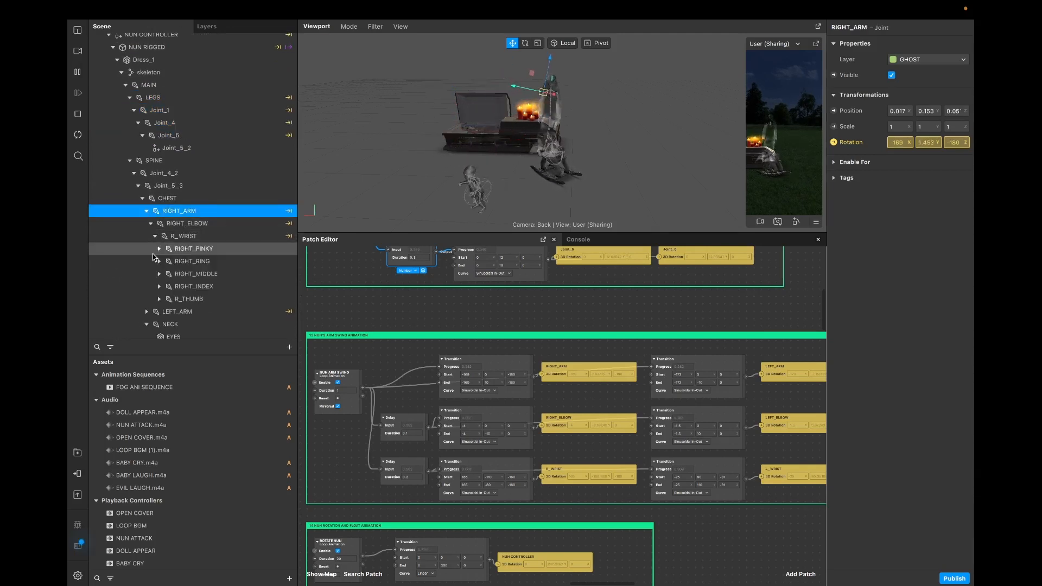
pyautogui.scroll(-1, 161, 293)
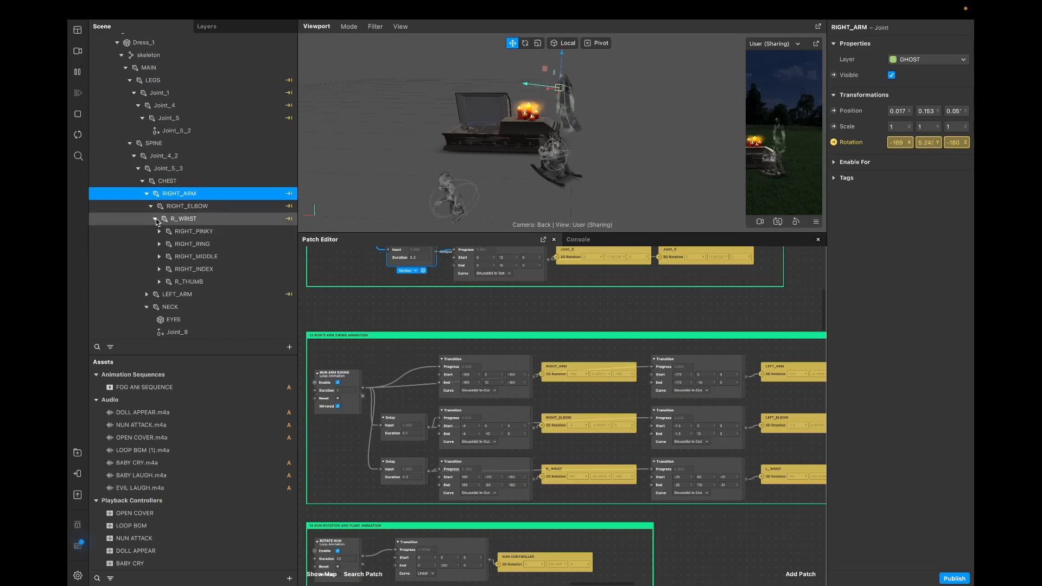
pyautogui.click(155, 219)
# Step: Expand the nun's LEFT_ARM chain through LEFT_ELBOW, leaving the finger joints under L_WRIST collapsed
pyautogui.click(146, 232)
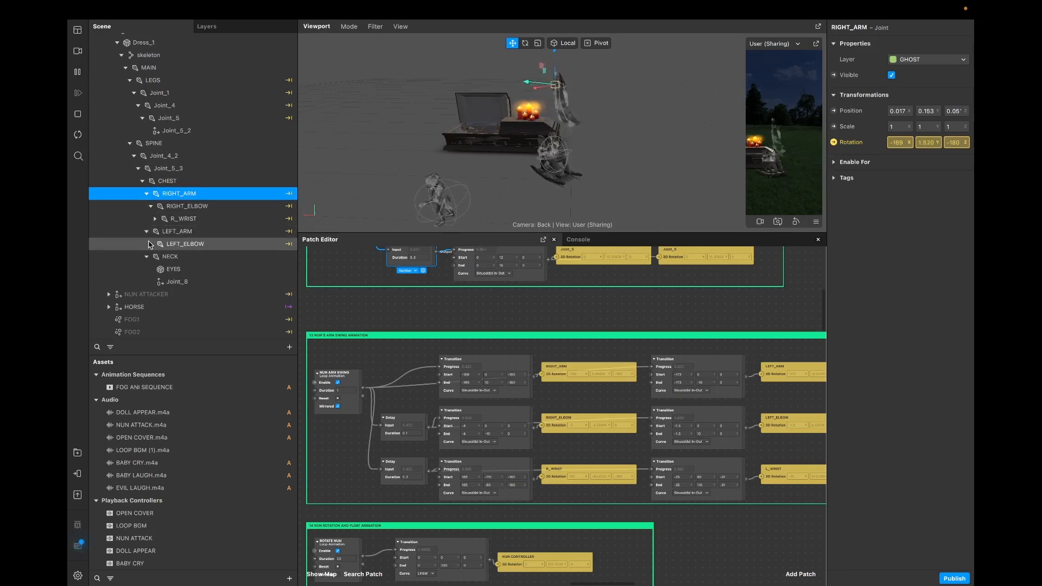
pyautogui.click(150, 244)
pyautogui.click(155, 257)
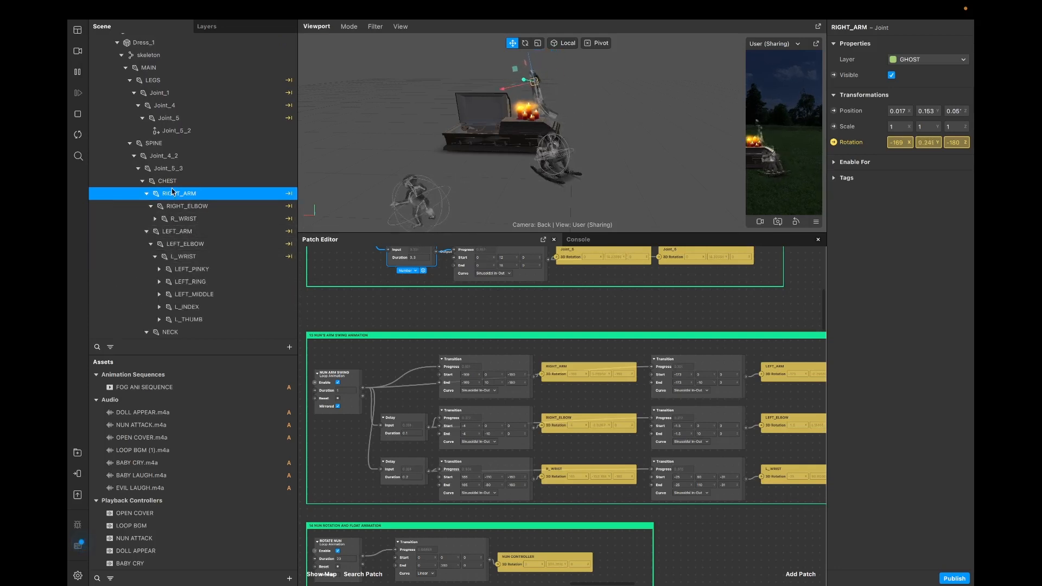
pyautogui.click(155, 256)
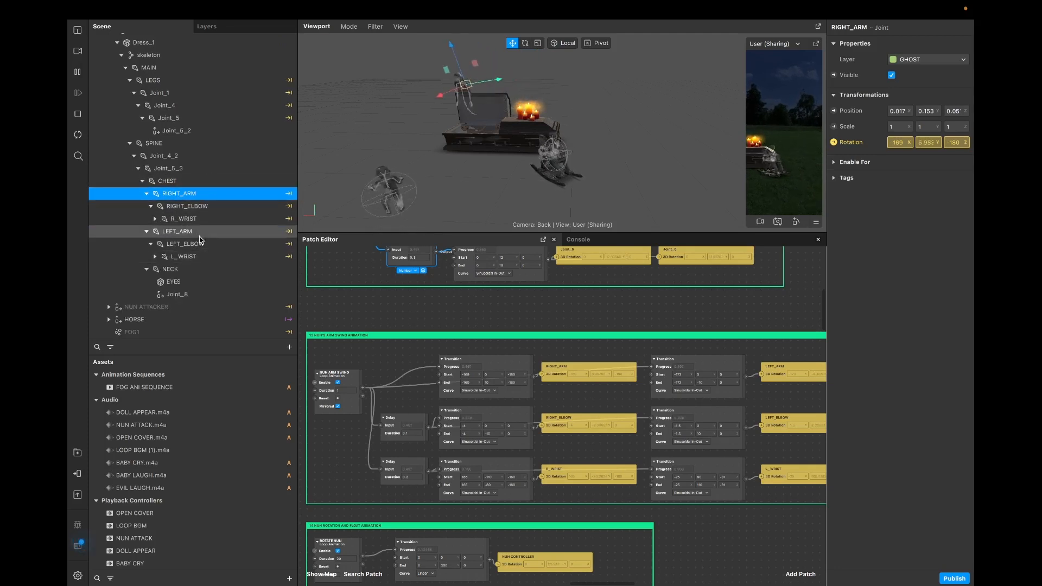
# Step: Examine the arm swing group's delay patch for the wrists and its transition patches for the nun's two arms
pyautogui.hscroll(3, 580, 403)
pyautogui.scroll(-1, 580, 403)
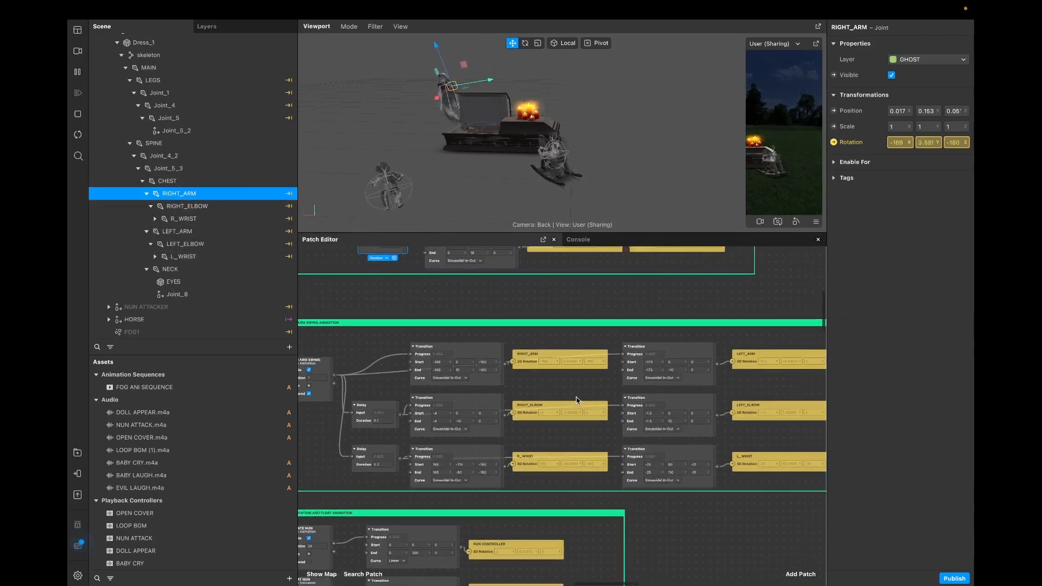
pyautogui.hscroll(-2, 361, 399)
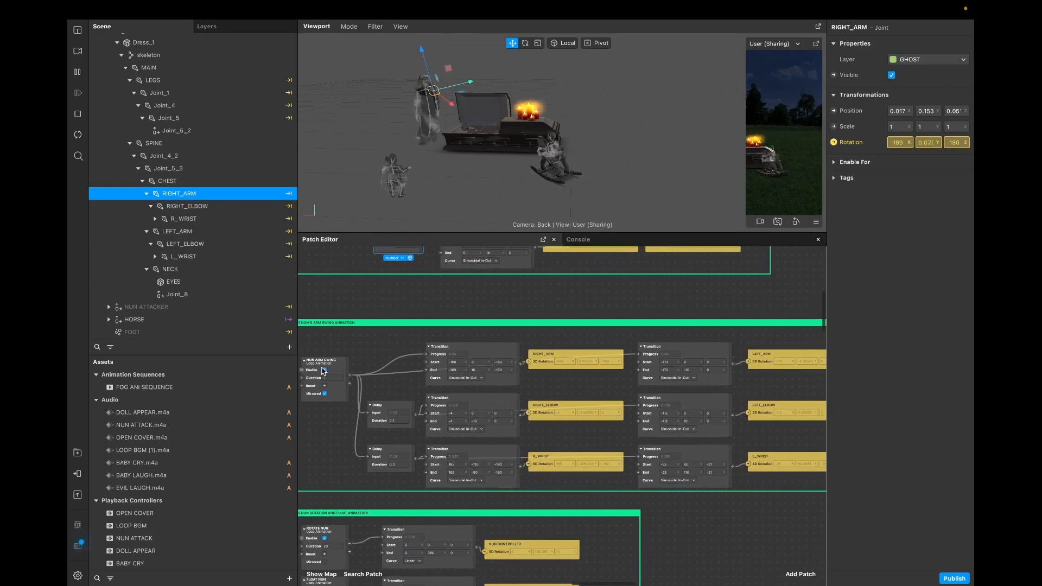
pyautogui.click(378, 462)
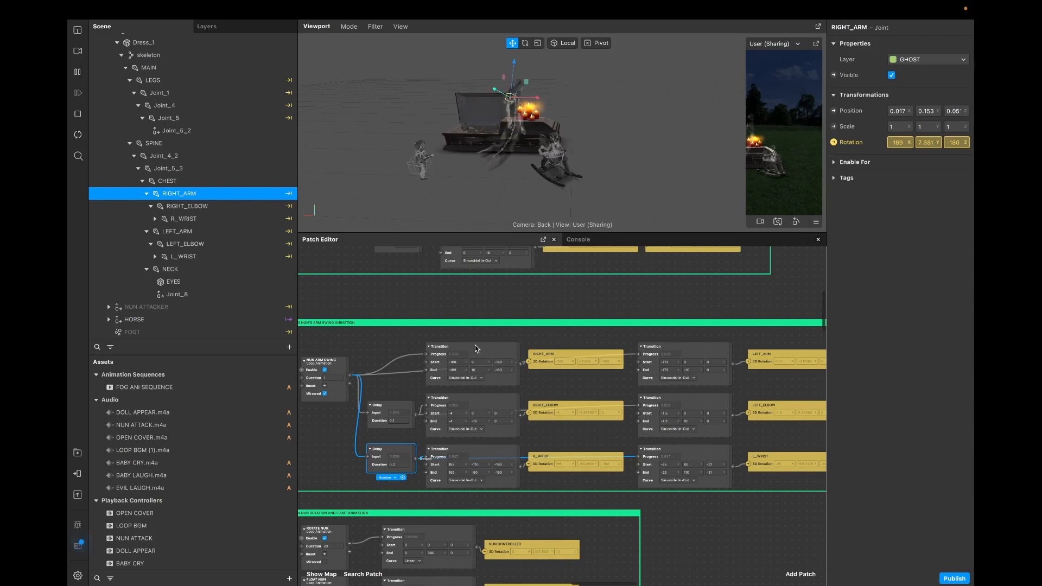
pyautogui.moveTo(474, 358); pyautogui.dragTo(458, 471)
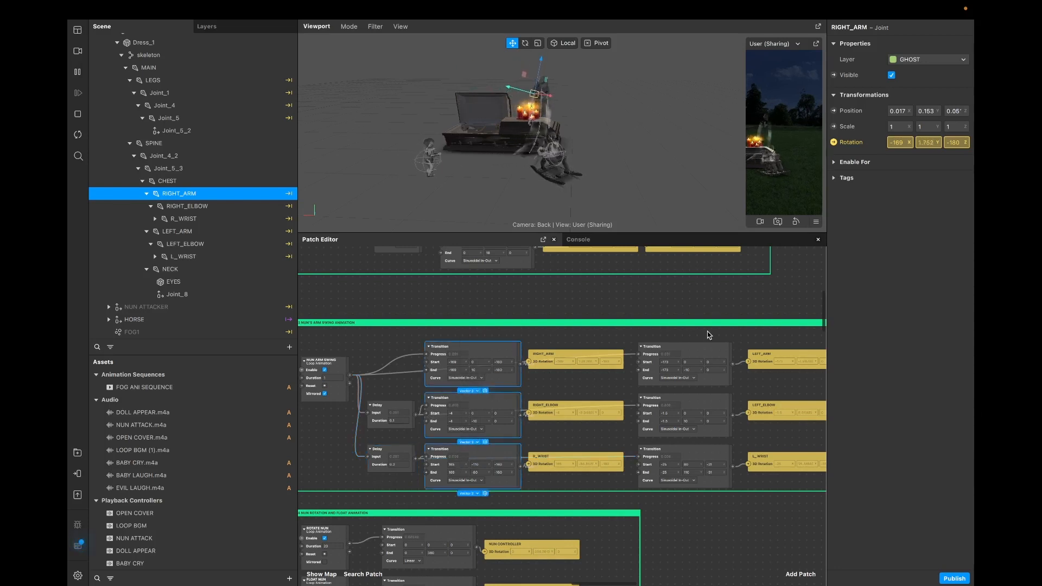
pyautogui.moveTo(708, 334); pyautogui.dragTo(702, 468)
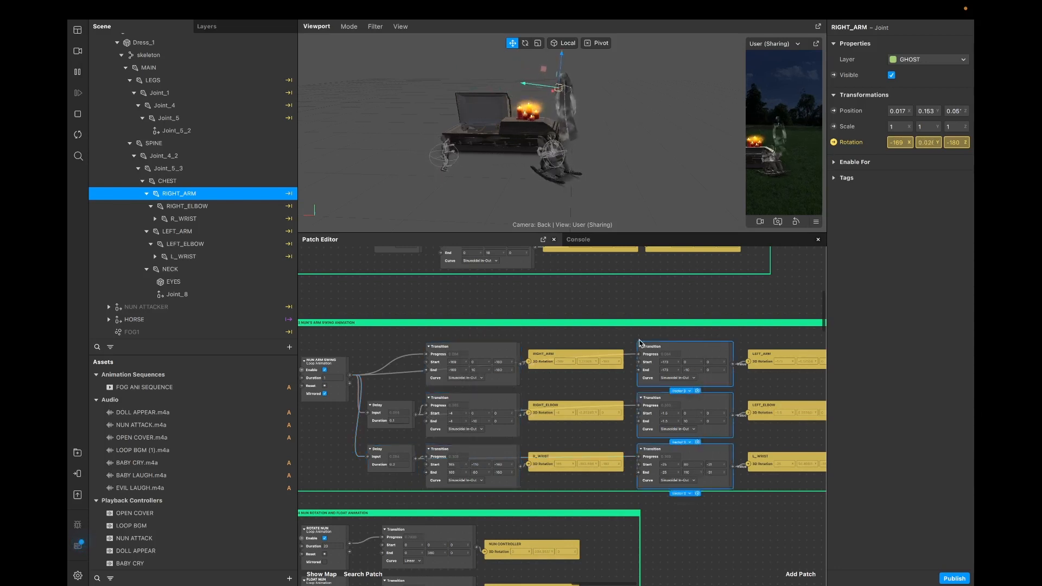
pyautogui.click(610, 344)
# Step: Show the nun rotation and float animation group, collapse Dress_1 in the scene tree, and select NUN RIGGED
pyautogui.scroll(-5, 595, 345)
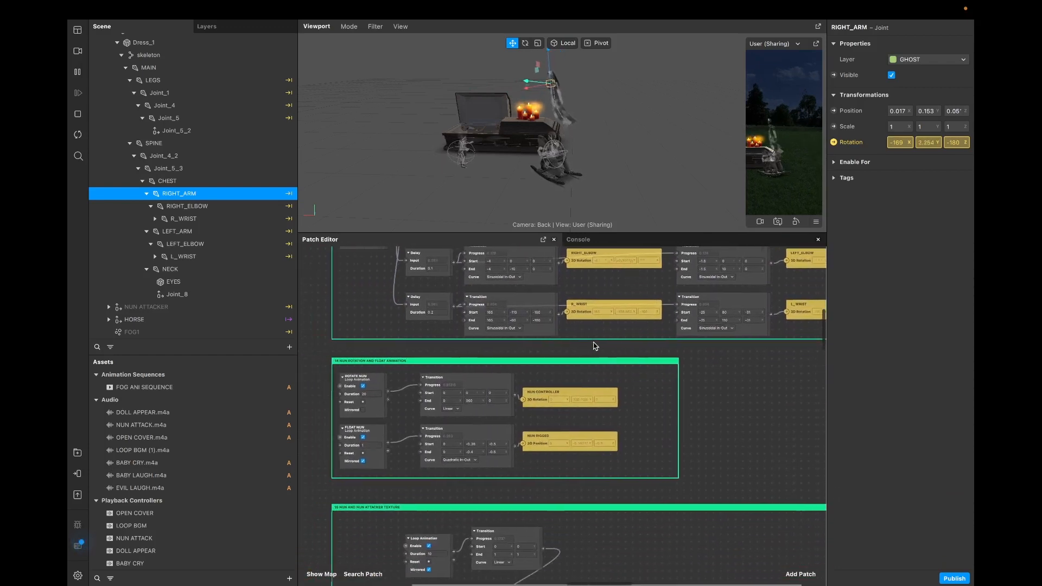
pyautogui.scroll(-5, 595, 346)
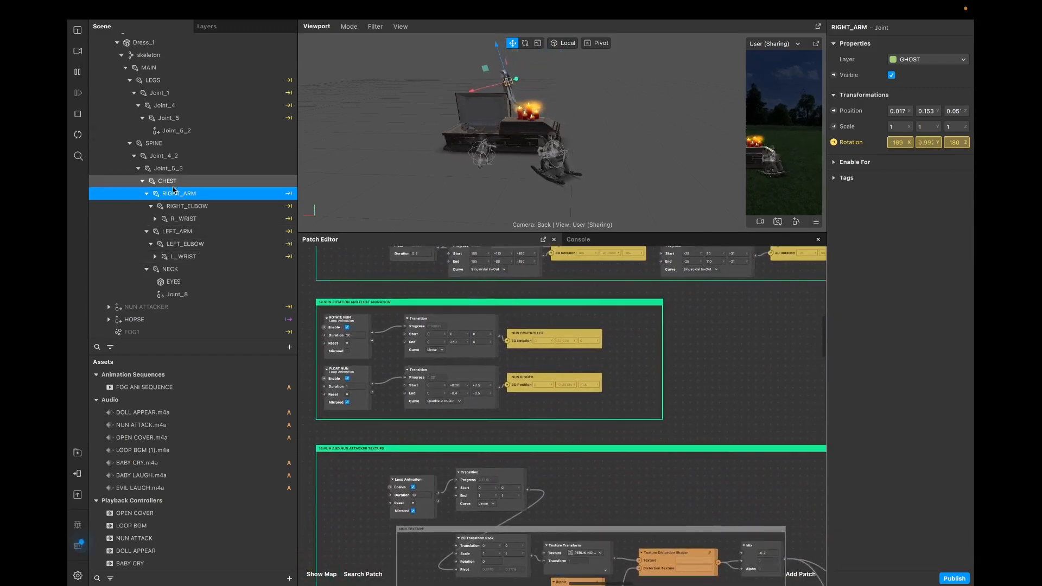
pyautogui.scroll(5, 173, 187)
pyautogui.click(117, 185)
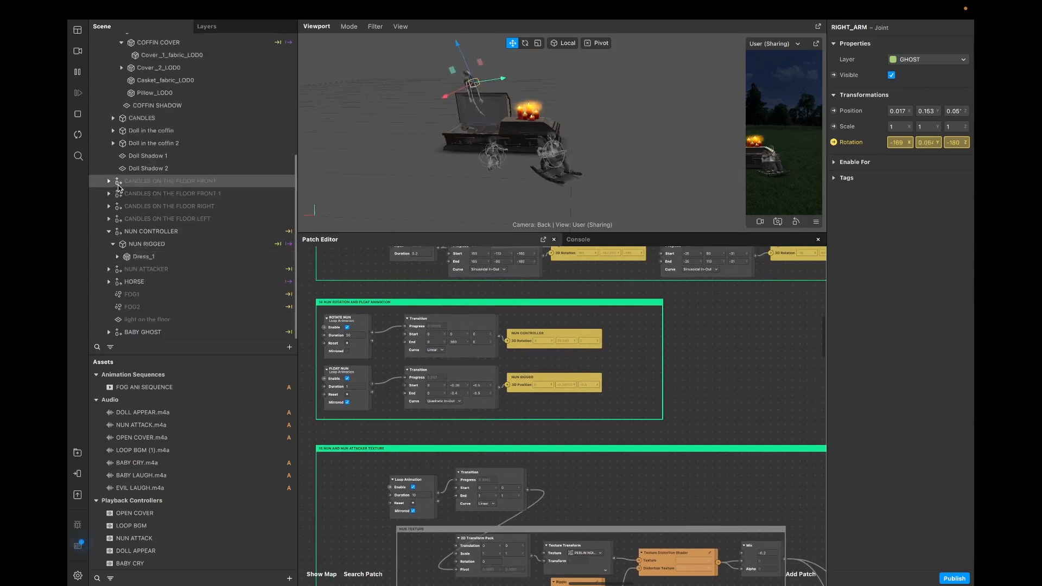
pyautogui.click(163, 246)
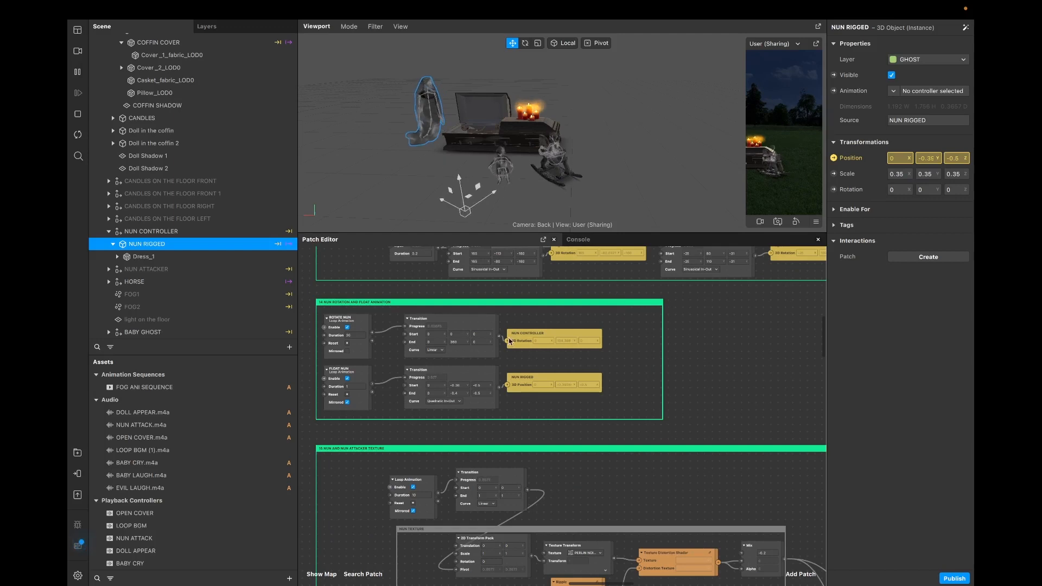
# Step: Move the NUN CONTROLLER and NUN RIGGED patches slightly away from their transitions, selecting each one's matching scene object
pyautogui.moveTo(506, 342); pyautogui.dragTo(520, 342)
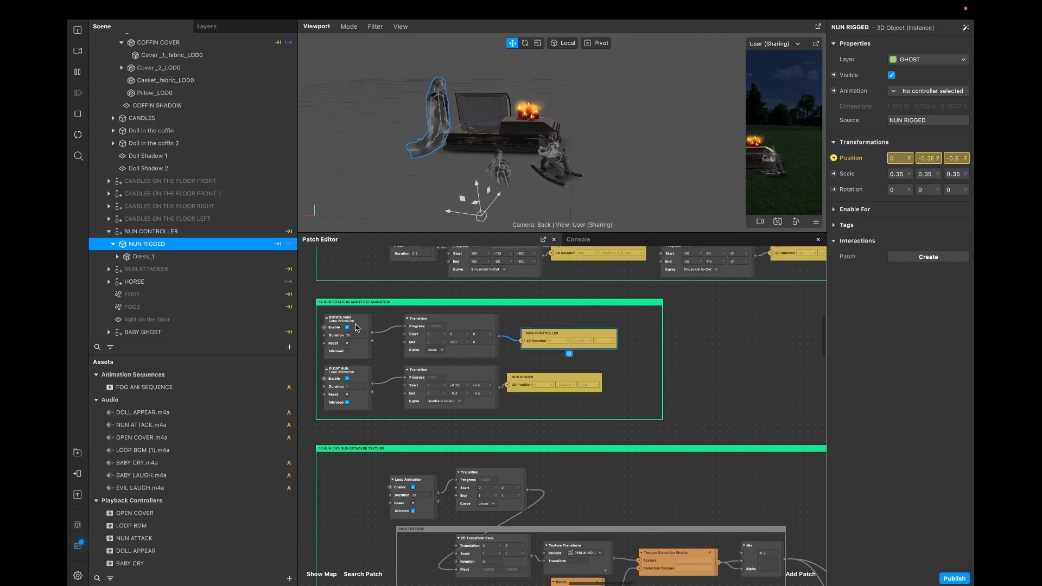
pyautogui.click(152, 232)
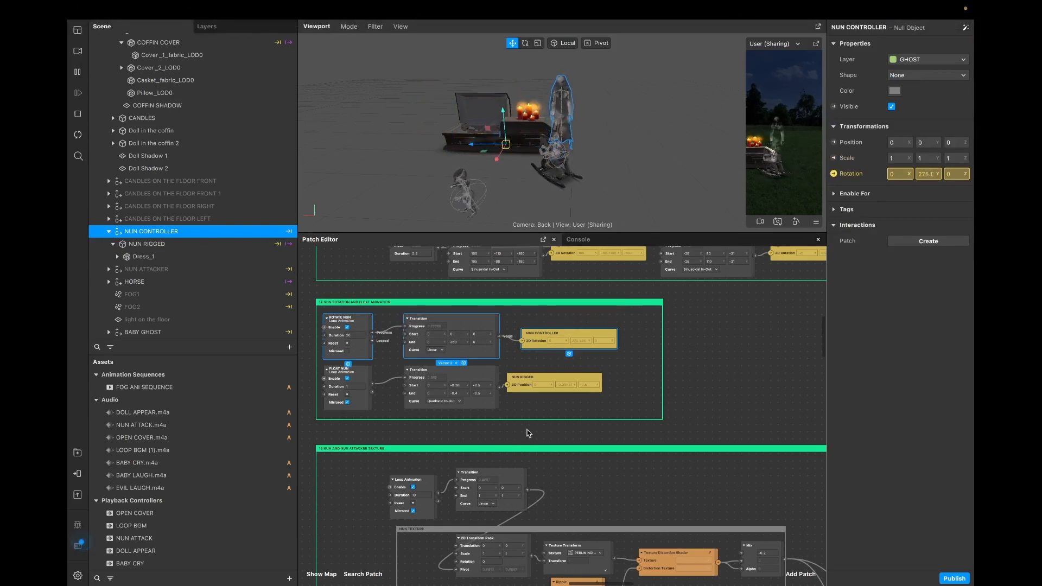
pyautogui.moveTo(516, 381); pyautogui.dragTo(542, 386)
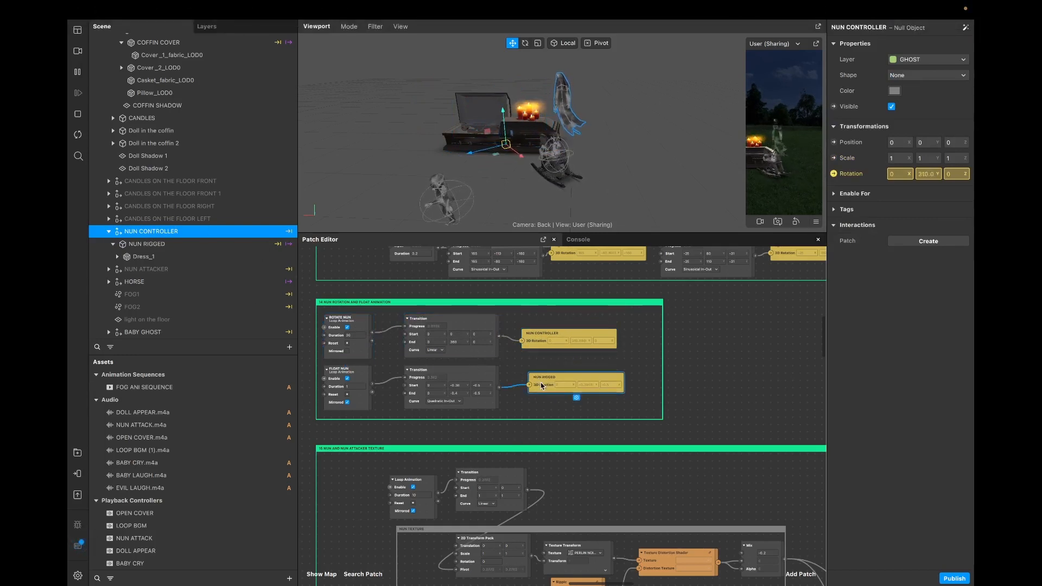
pyautogui.click(162, 245)
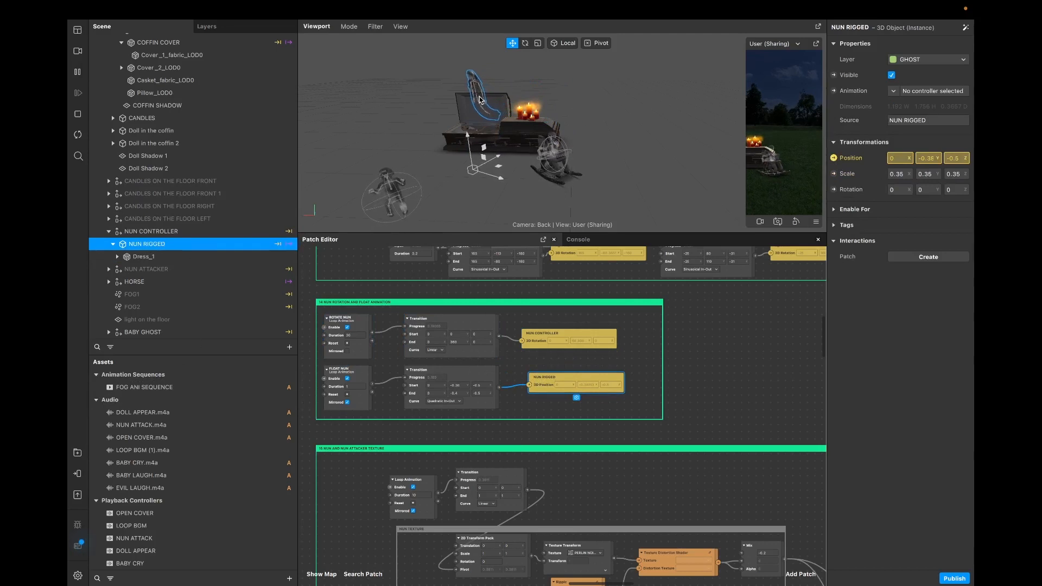
# Step: Select the FLOAT NUN loop animation patch together with the transition that drives the NUN RIGGED position
pyautogui.scroll(-1, 477, 411)
pyautogui.hscroll(-1, 477, 410)
pyautogui.hscroll(-1, 476, 407)
pyautogui.scroll(-1, 475, 407)
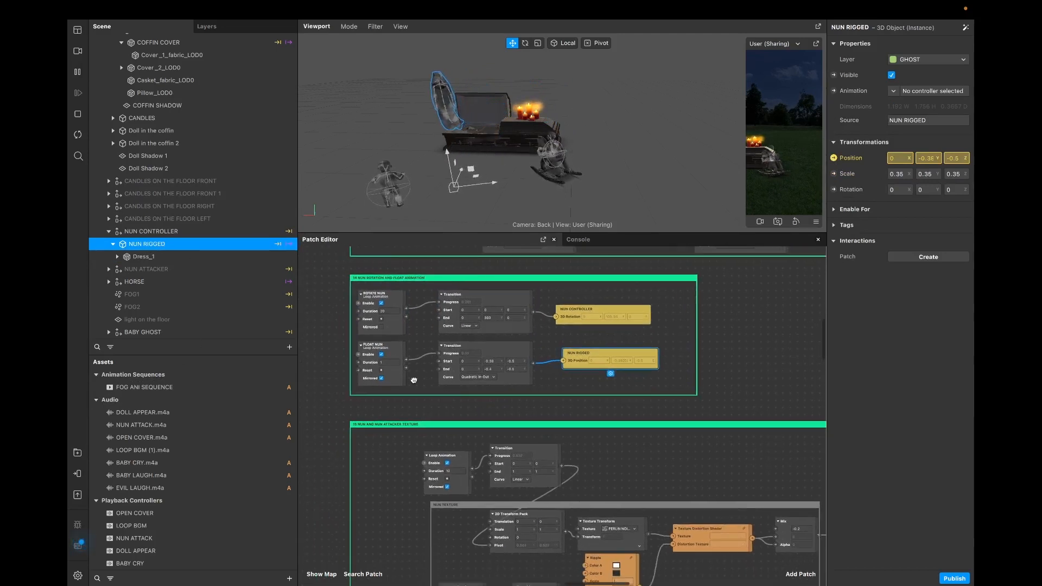
pyautogui.moveTo(400, 388); pyautogui.dragTo(503, 346)
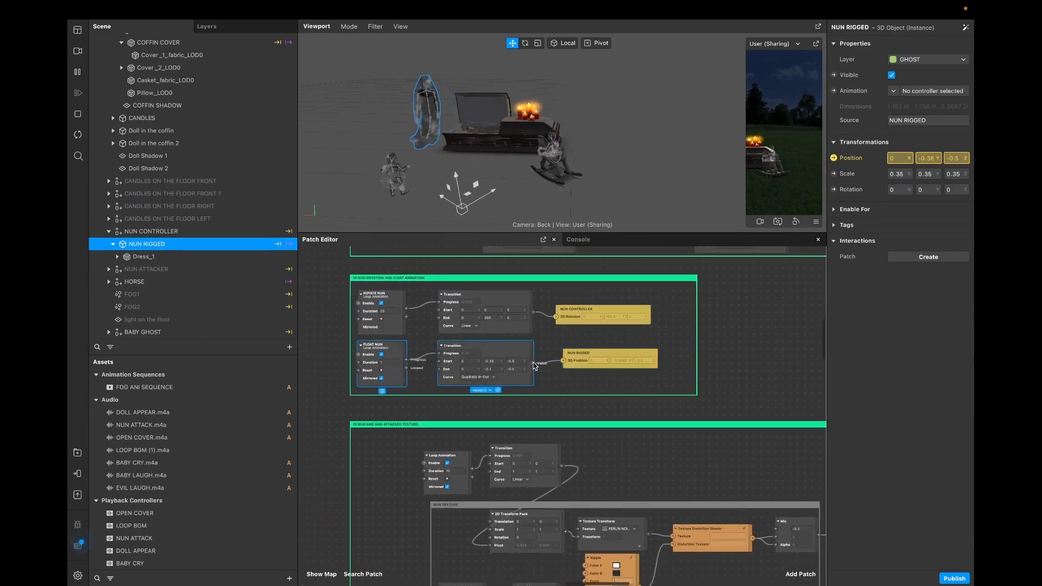
# Step: Show the curve choices of the float transition that drives the NUN RIGGED position
pyautogui.click(556, 380)
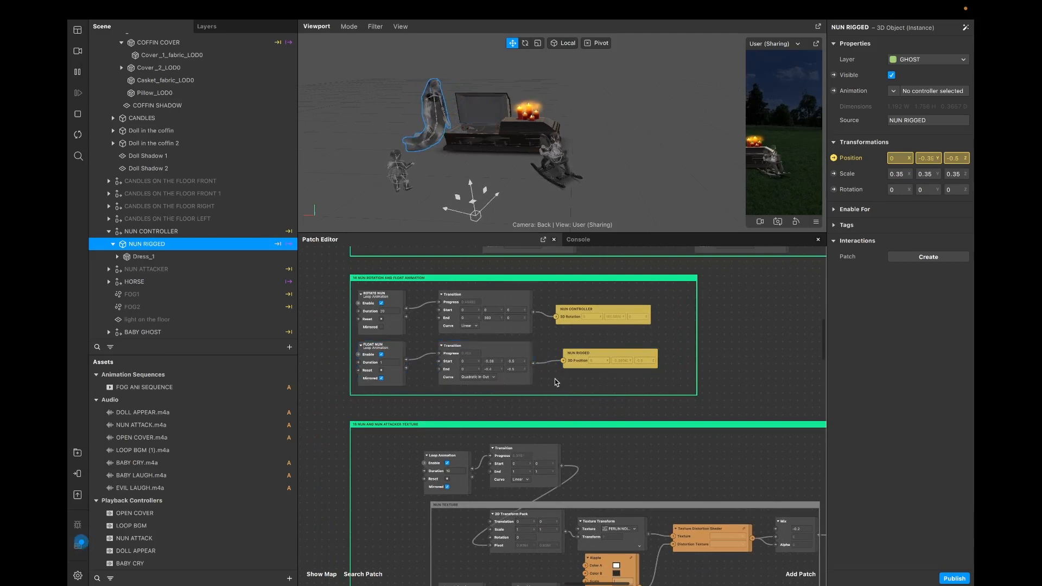
pyautogui.click(490, 378)
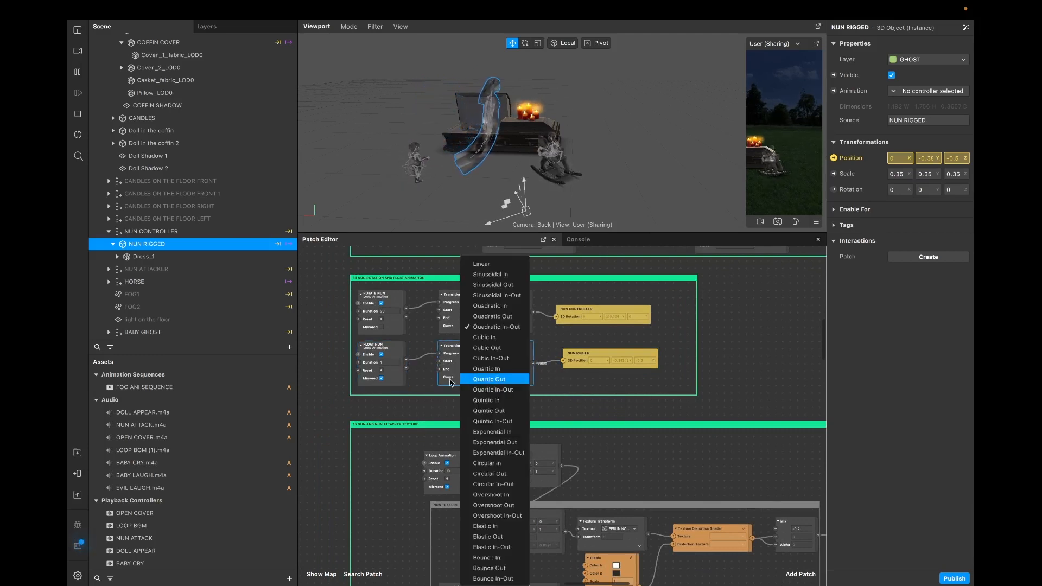
pyautogui.click(595, 381)
# Step: Widen the nun texture frame and its enclosing group, and move the loop animation and transition feeding the 2D Transform Pack inside
pyautogui.scroll(-8, 678, 403)
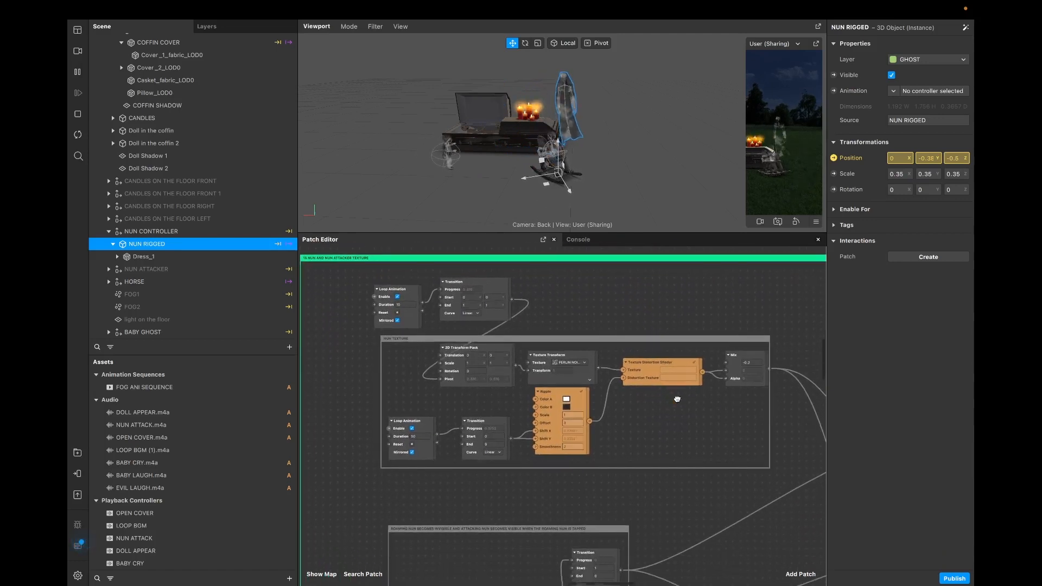
pyautogui.scroll(-1, 676, 399)
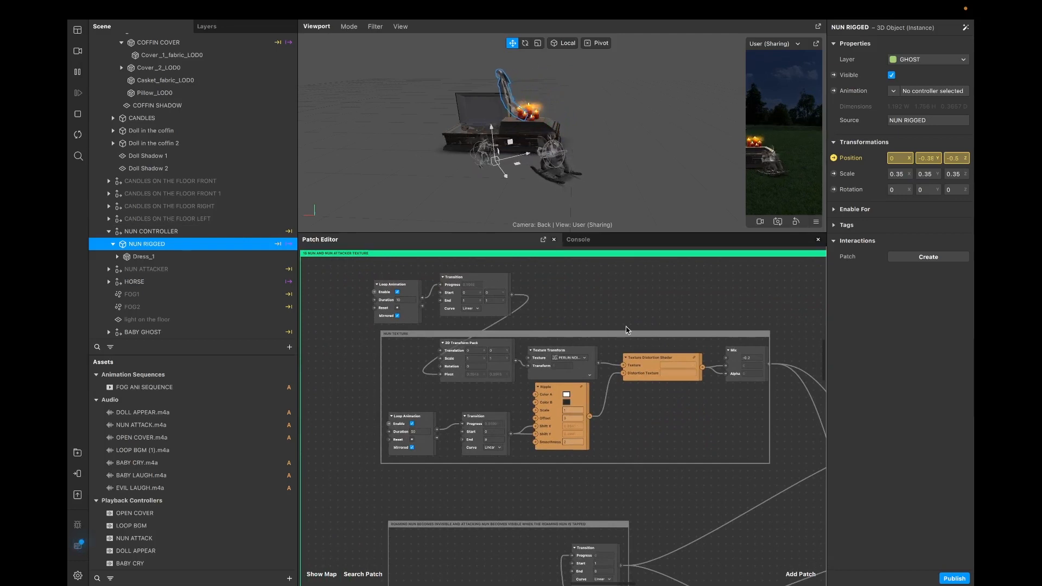
pyautogui.scroll(-2, 586, 304)
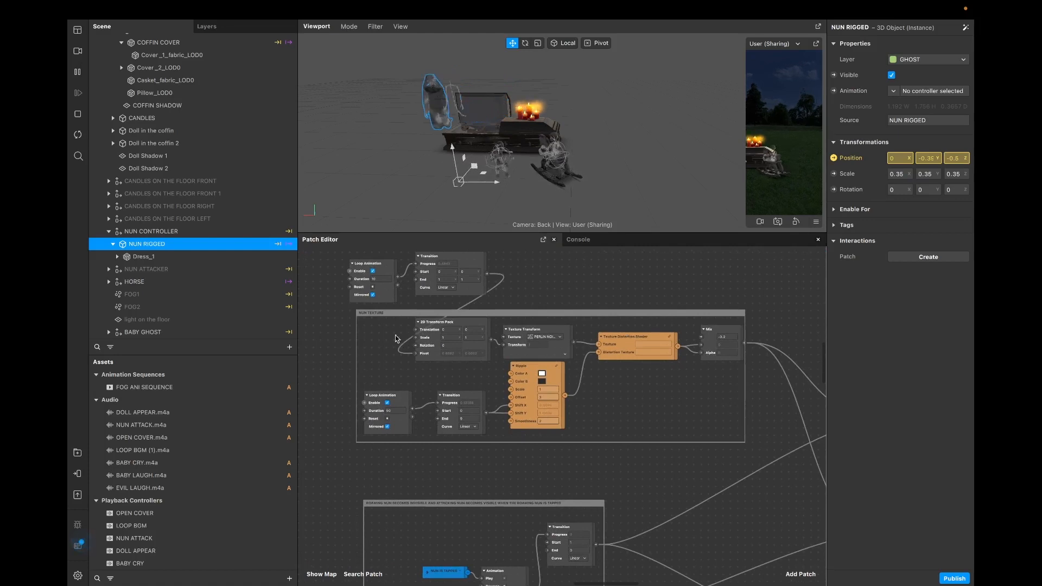
pyautogui.hscroll(-3, 418, 344)
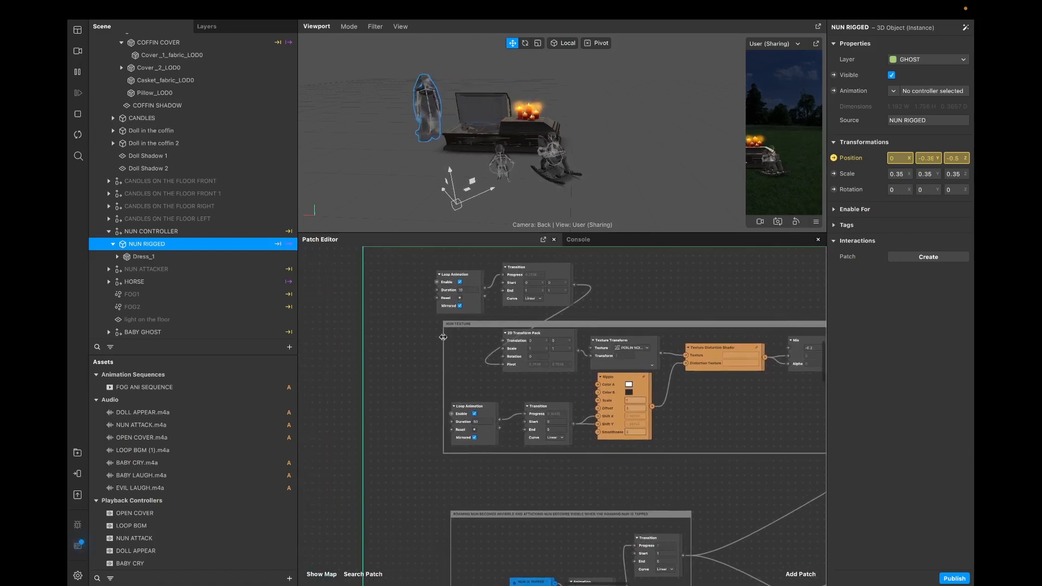
pyautogui.moveTo(442, 336); pyautogui.dragTo(362, 307)
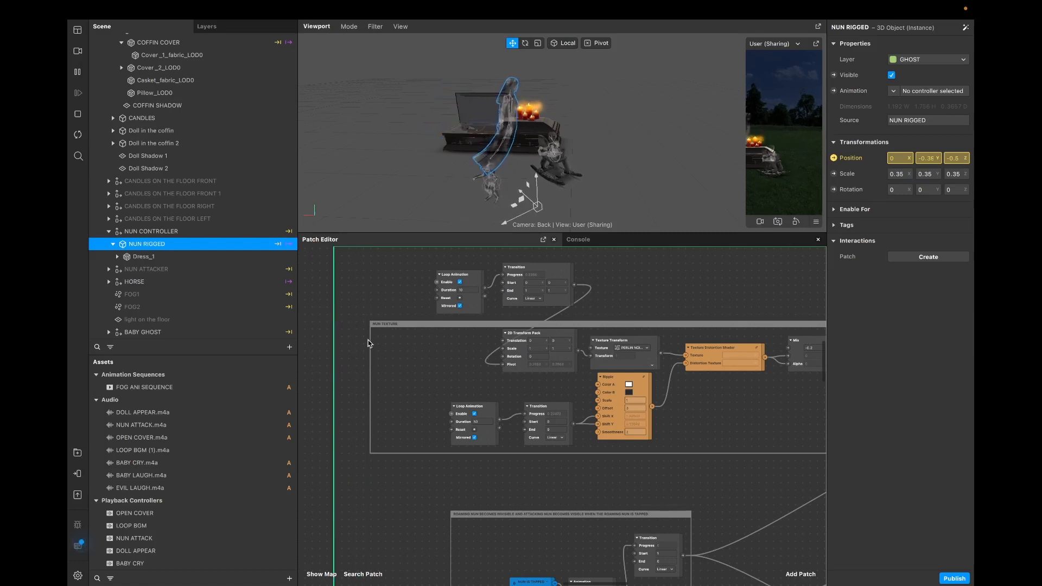
pyautogui.moveTo(369, 338); pyautogui.dragTo(341, 338)
pyautogui.moveTo(540, 273); pyautogui.dragTo(453, 345)
pyautogui.moveTo(463, 282); pyautogui.dragTo(374, 347)
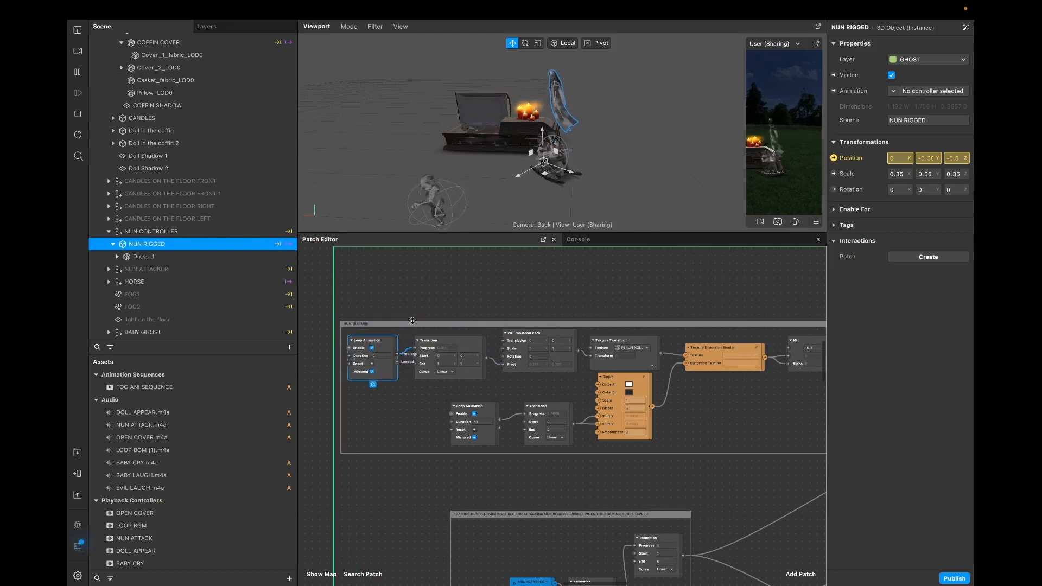
# Step: Select the loop animation and transition patches that feed the 2D Transform Pack in the nun texture group
pyautogui.hscroll(3, 420, 321)
pyautogui.scroll(-2, 419, 321)
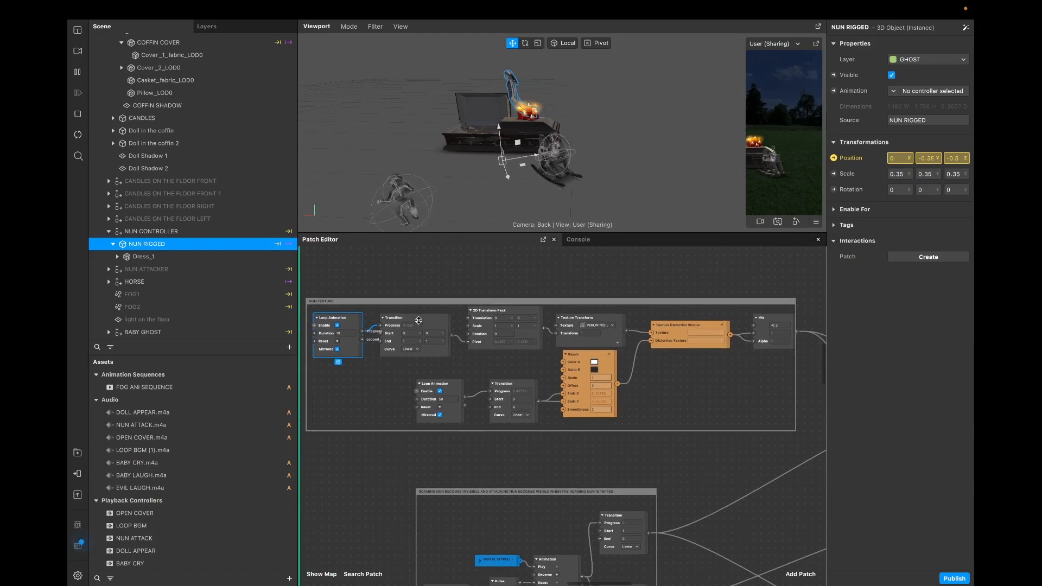
pyautogui.hscroll(-1, 418, 320)
pyautogui.scroll(-1, 418, 321)
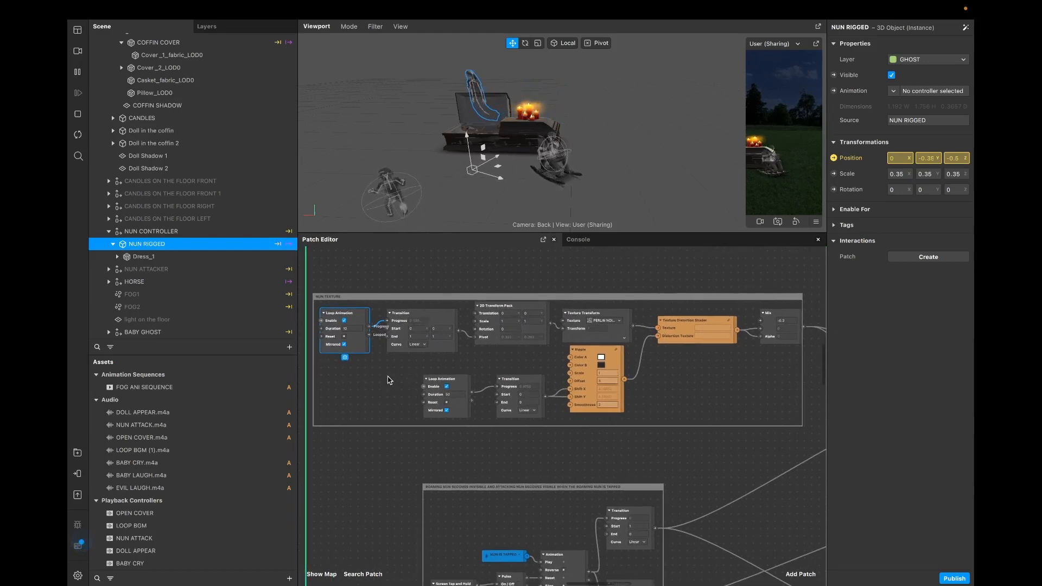
pyautogui.hscroll(-2, 390, 380)
pyautogui.scroll(-2, 390, 380)
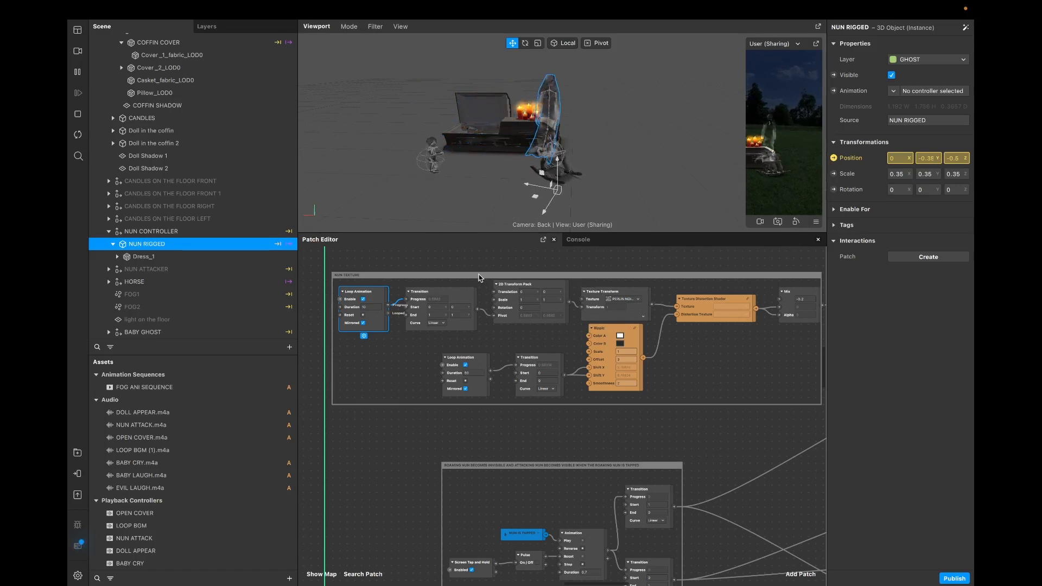
pyautogui.scroll(-1, 450, 318)
pyautogui.hscroll(1, 450, 317)
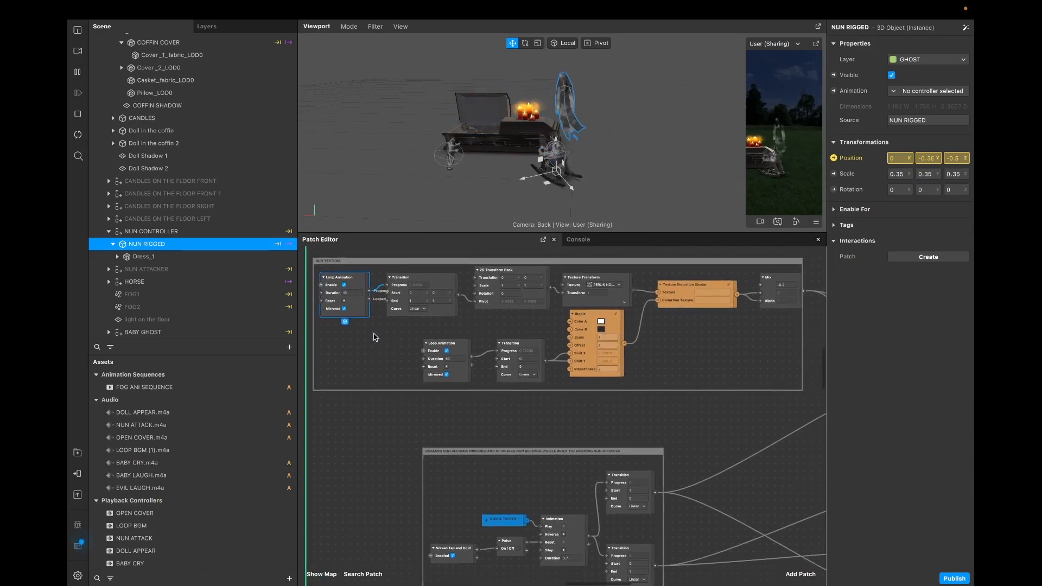
pyautogui.moveTo(353, 331); pyautogui.dragTo(494, 312)
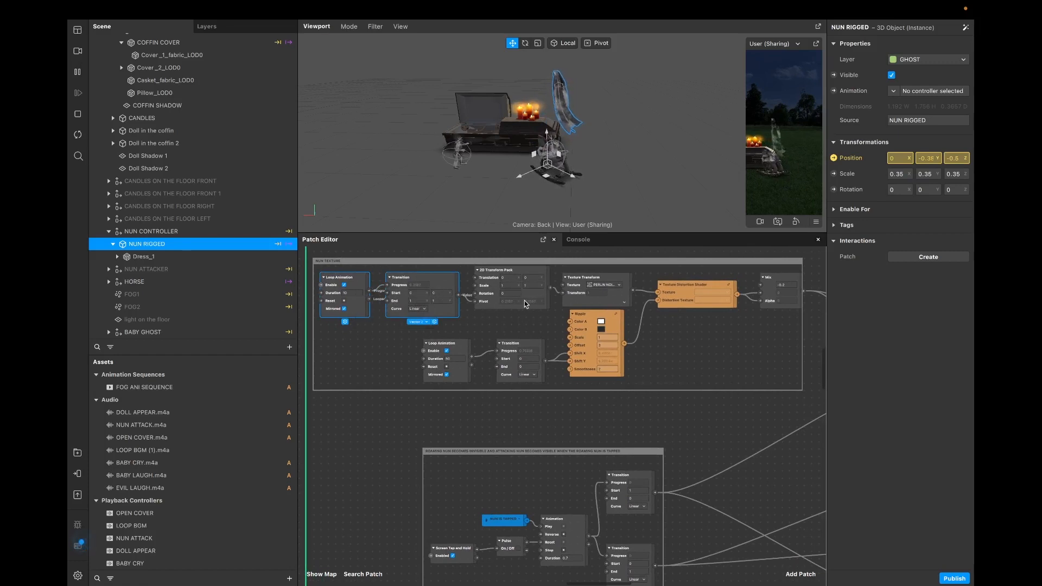
# Step: Select the loop animation and transition patches that drive the Ripple patch's X and Y shift
pyautogui.hscroll(2, 542, 305)
pyautogui.scroll(1, 543, 304)
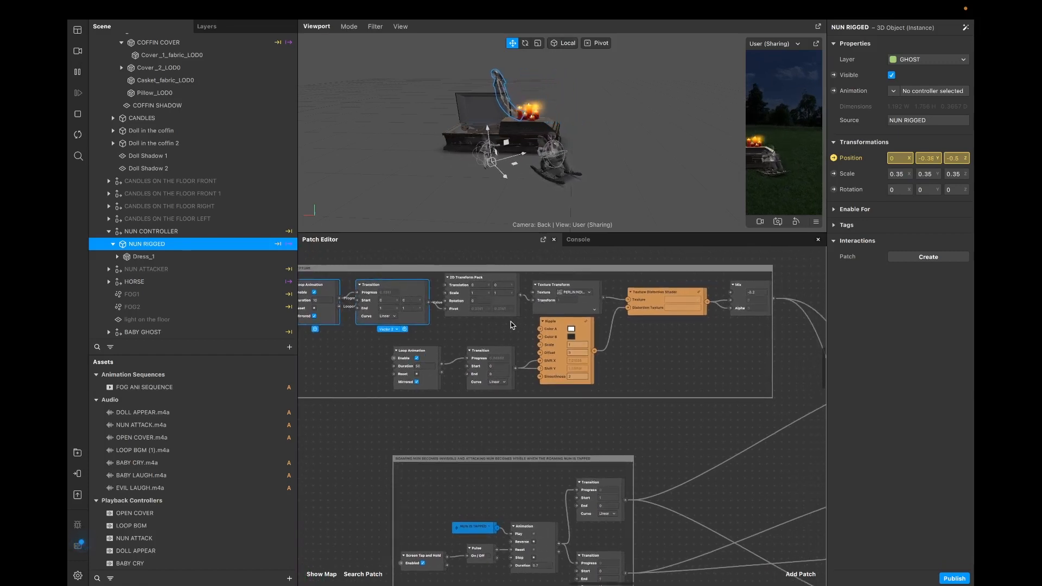
pyautogui.moveTo(418, 343); pyautogui.dragTo(496, 378)
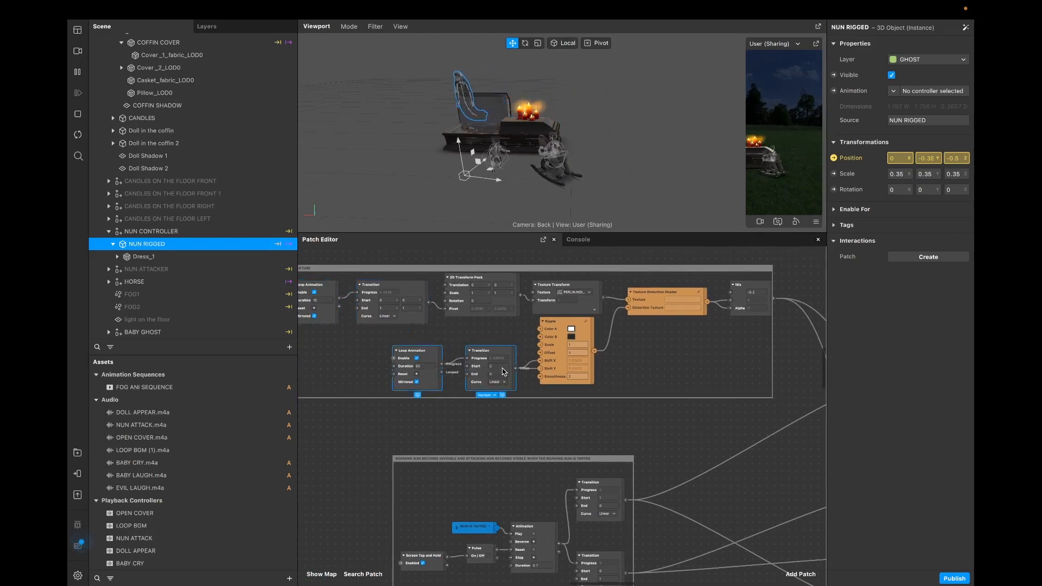
# Step: Select the Texture Distortion Shader patch and open the first value of the Mix patch it feeds
pyautogui.hscroll(5, 502, 349)
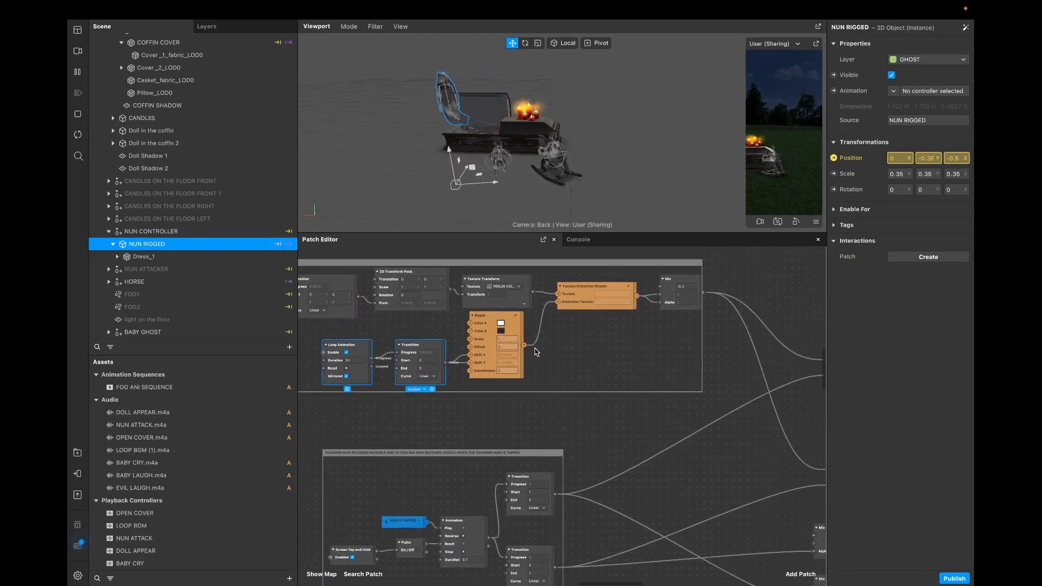
pyautogui.scroll(2, 510, 314)
pyautogui.click(569, 325)
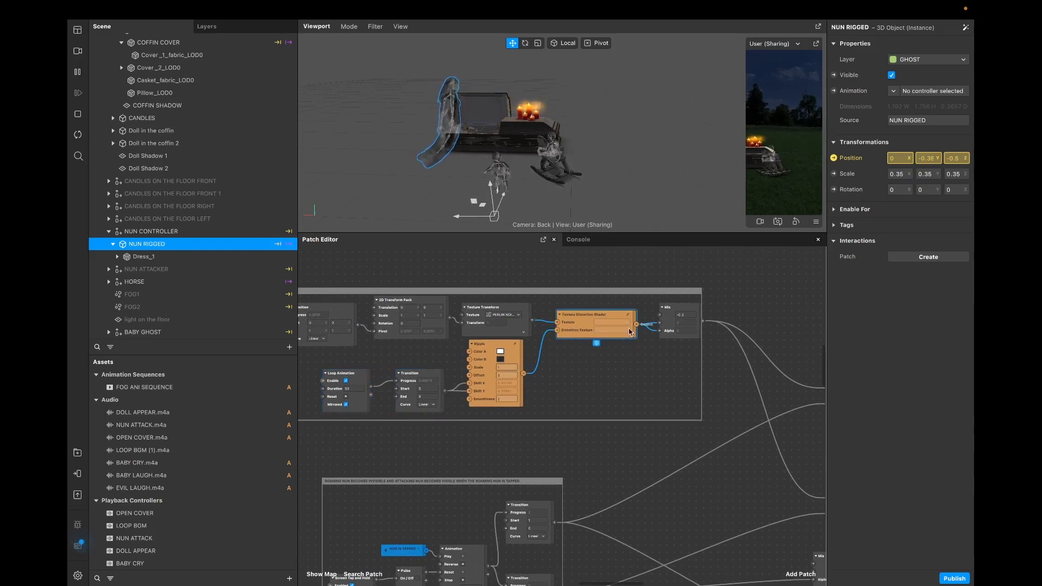
pyautogui.hscroll(7, 678, 326)
pyautogui.click(589, 314)
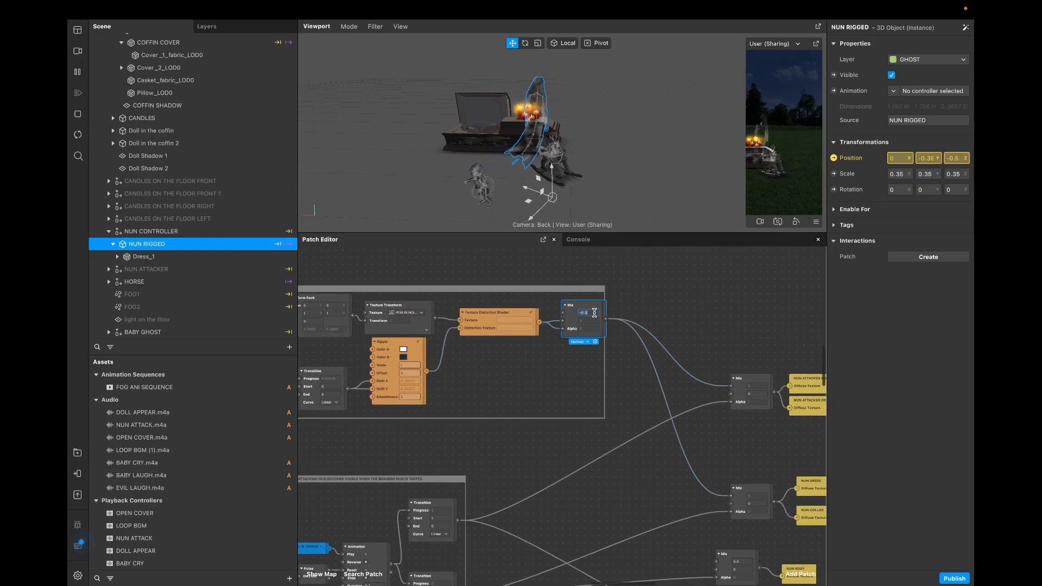
pyautogui.doubleClick(595, 314)
pyautogui.click(569, 362)
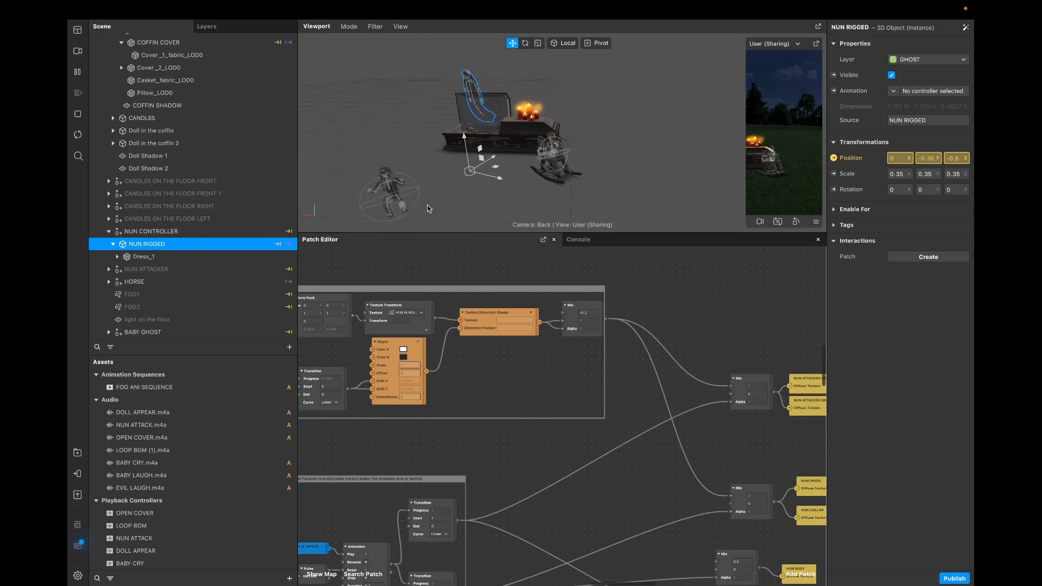
# Step: Show the patch group that swaps the roaming nun for the attacking nun on tap, and open the preview's options
pyautogui.scroll(-5, 650, 340)
pyautogui.hscroll(-5, 651, 341)
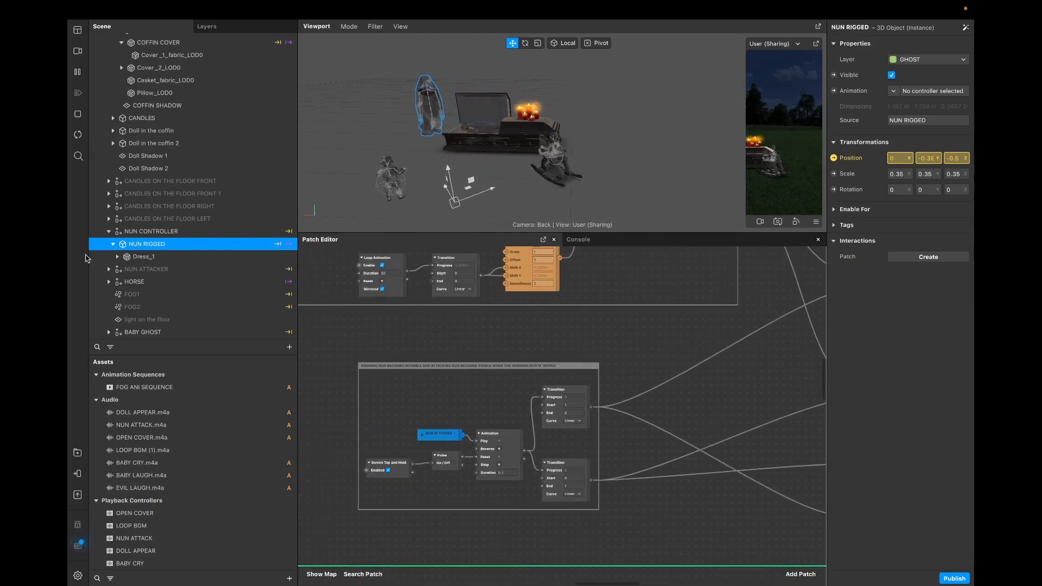
pyautogui.hscroll(-3, 627, 404)
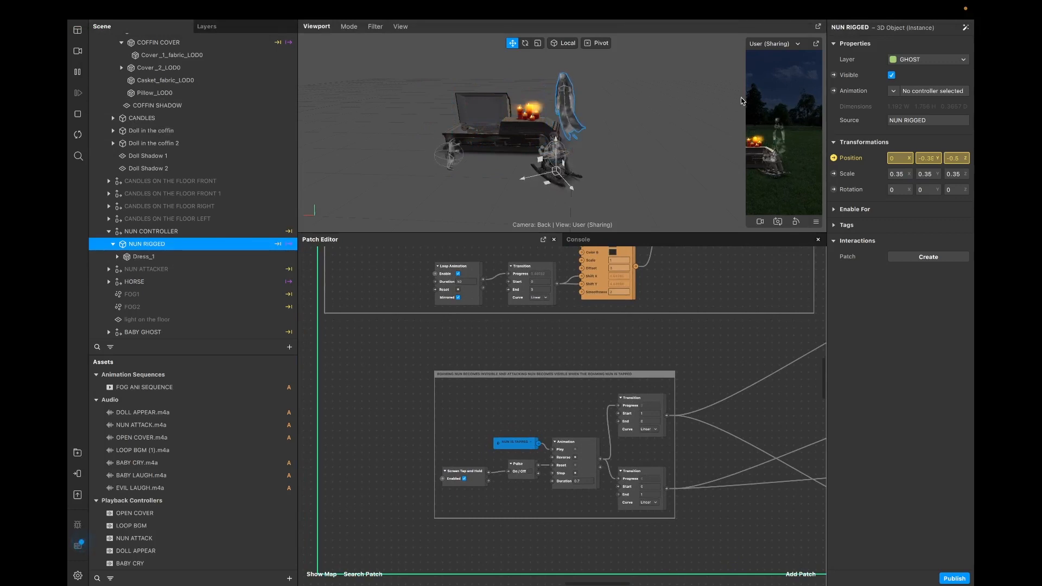
pyautogui.click(816, 222)
pyautogui.click(827, 226)
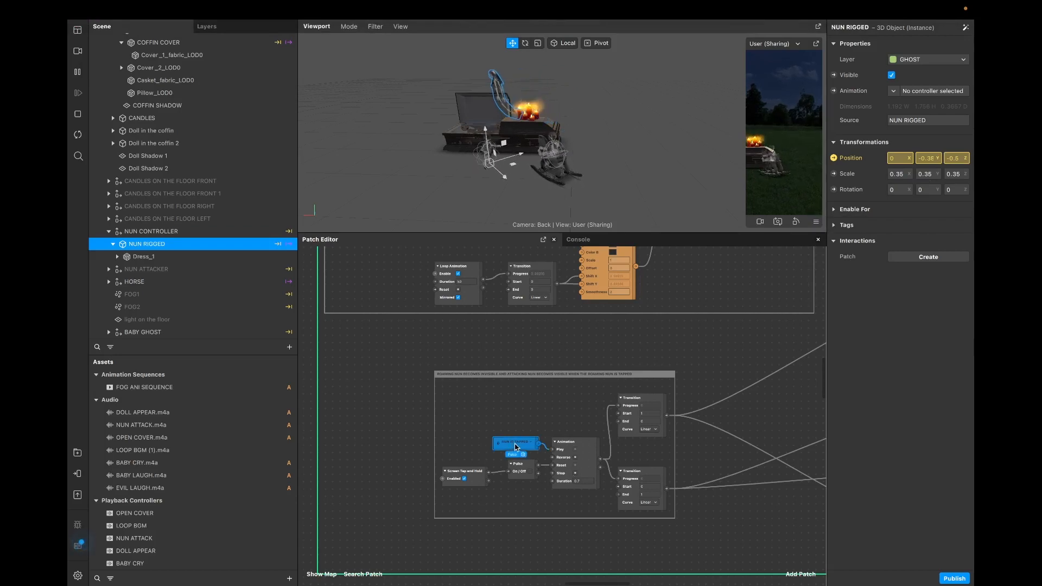
# Step: Examine the INTERACTIONS group's object tap patches for the nun, coffin cover and horse, and return to the tapped-nun visibility group
pyautogui.hscroll(-15, 516, 444)
pyautogui.scroll(-6, 516, 443)
pyautogui.hscroll(-15, 516, 443)
pyautogui.scroll(-5, 516, 444)
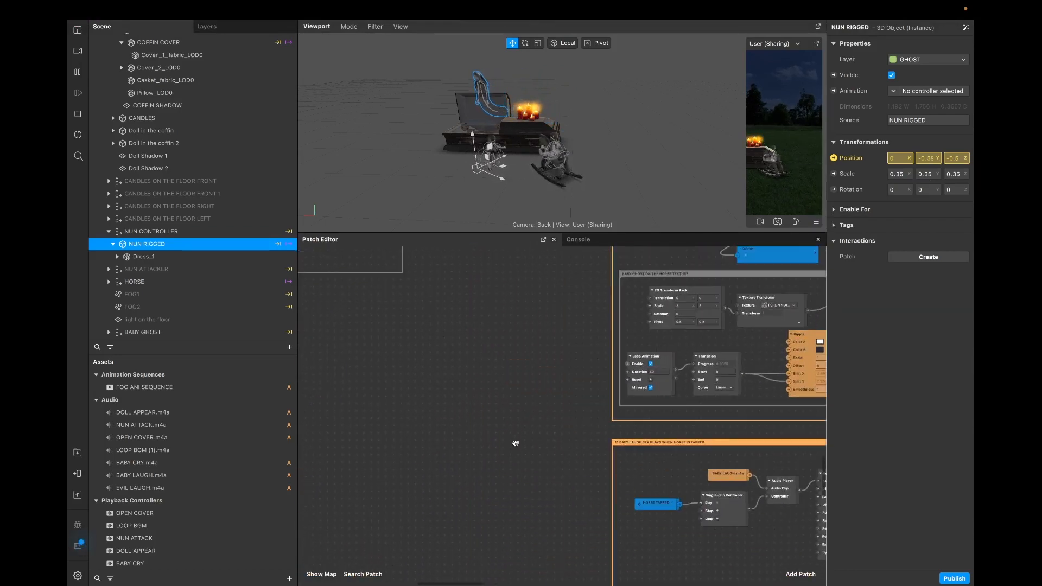
pyautogui.scroll(-5, 516, 444)
pyautogui.hscroll(-4, 516, 443)
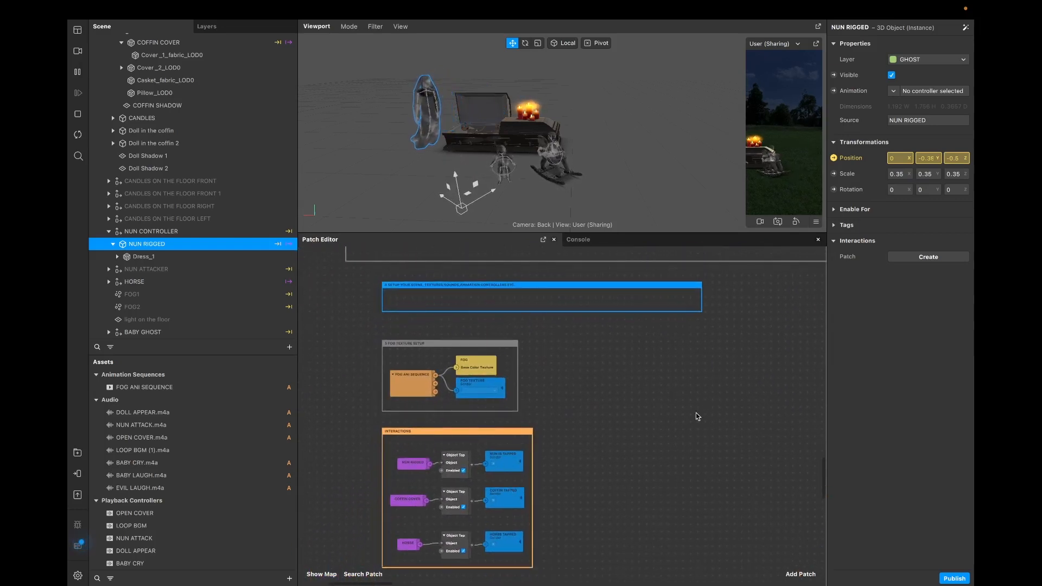
pyautogui.hscroll(20, 650, 357)
pyautogui.scroll(10, 650, 357)
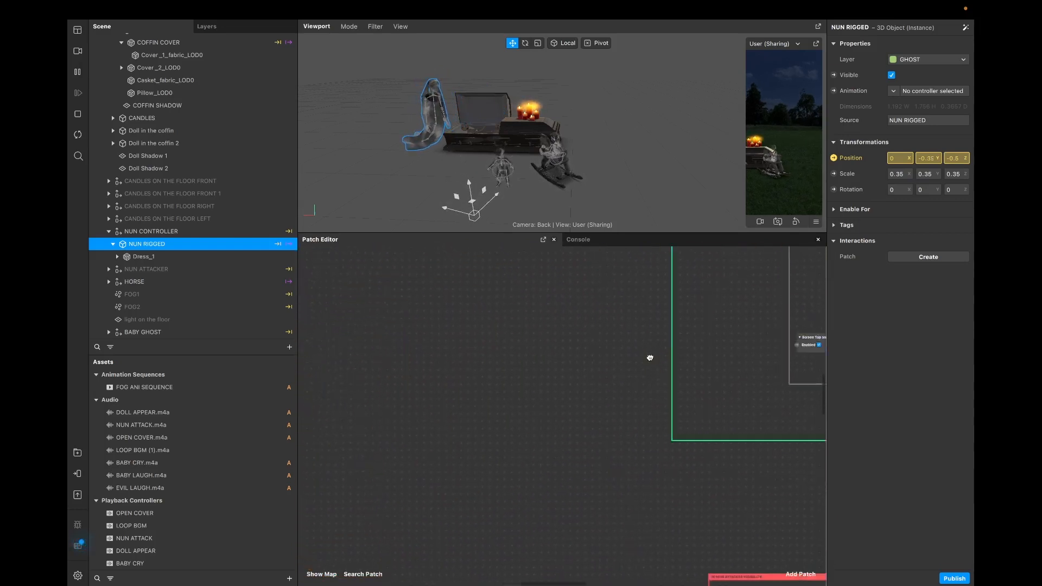
pyautogui.hscroll(15, 649, 357)
pyautogui.scroll(4, 649, 357)
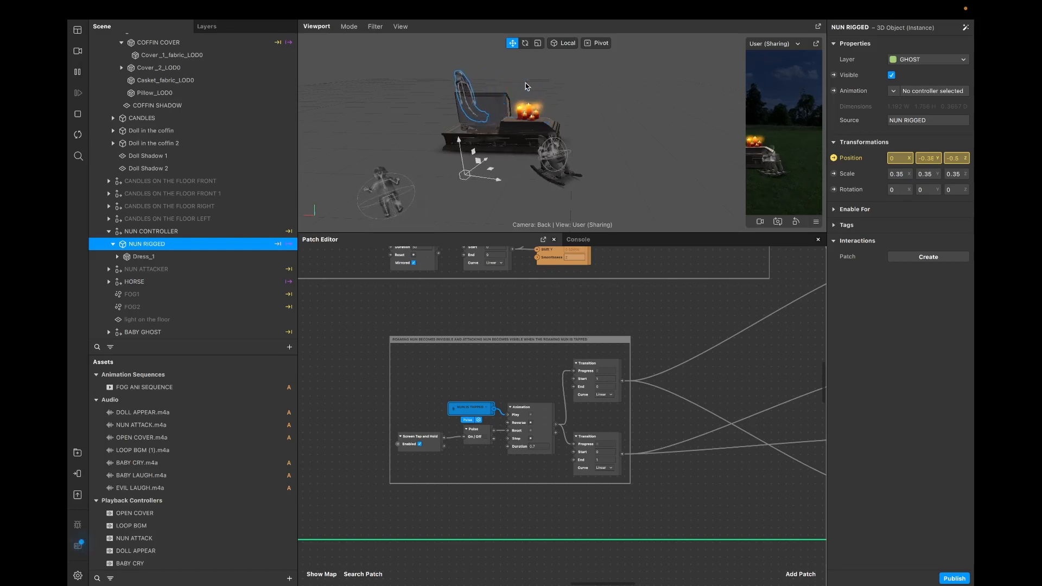
# Step: Move the tapped-nun receiver and Animation patches up slightly in their group, and select the lower of the two transitions
pyautogui.scroll(-1, 539, 387)
pyautogui.hscroll(3, 539, 388)
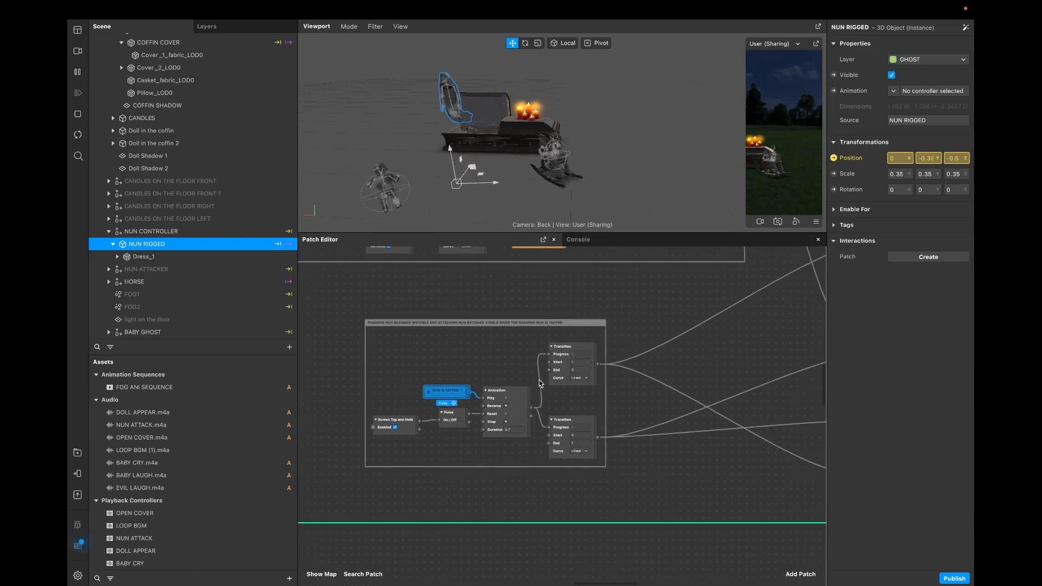
pyautogui.hscroll(2, 418, 399)
pyautogui.scroll(-1, 418, 399)
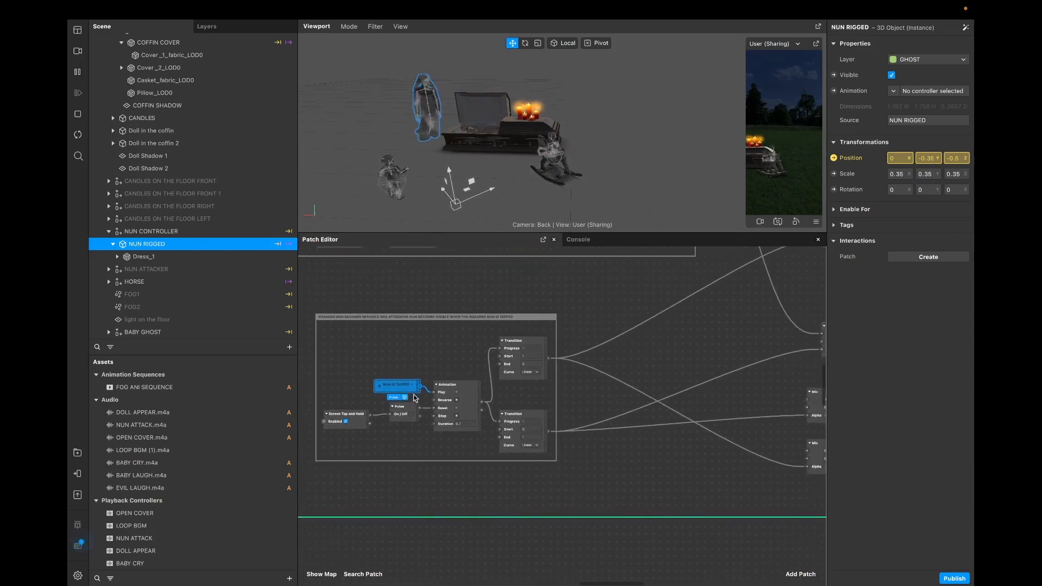
pyautogui.moveTo(406, 384); pyautogui.dragTo(406, 378)
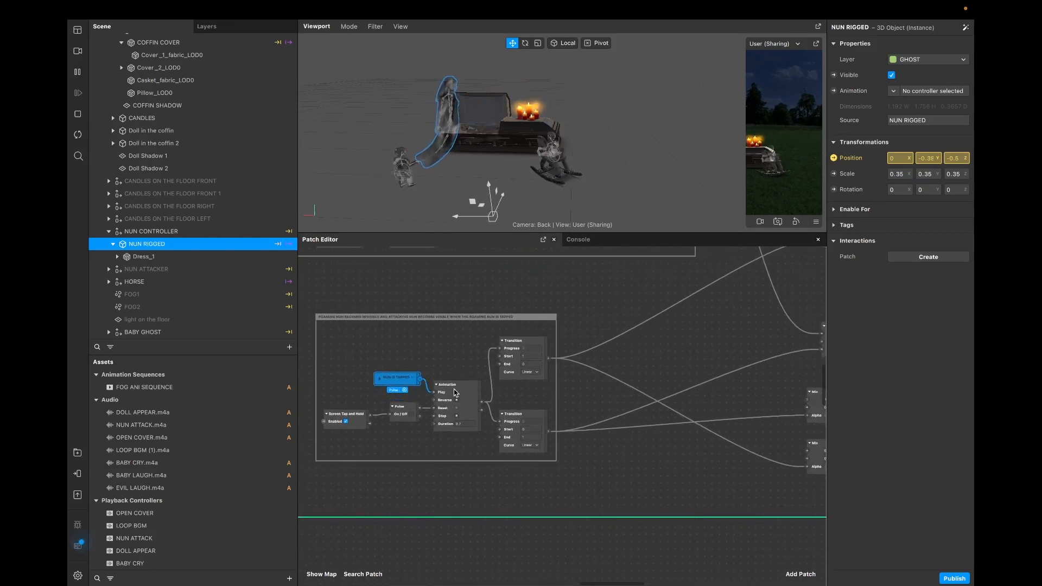
pyautogui.moveTo(471, 392); pyautogui.dragTo(470, 384)
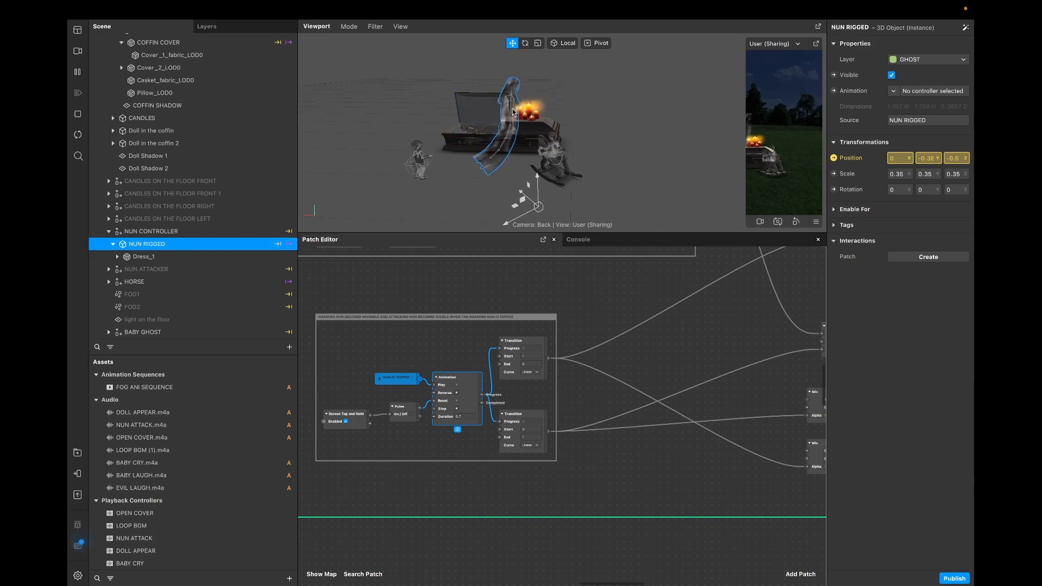
pyautogui.click(512, 414)
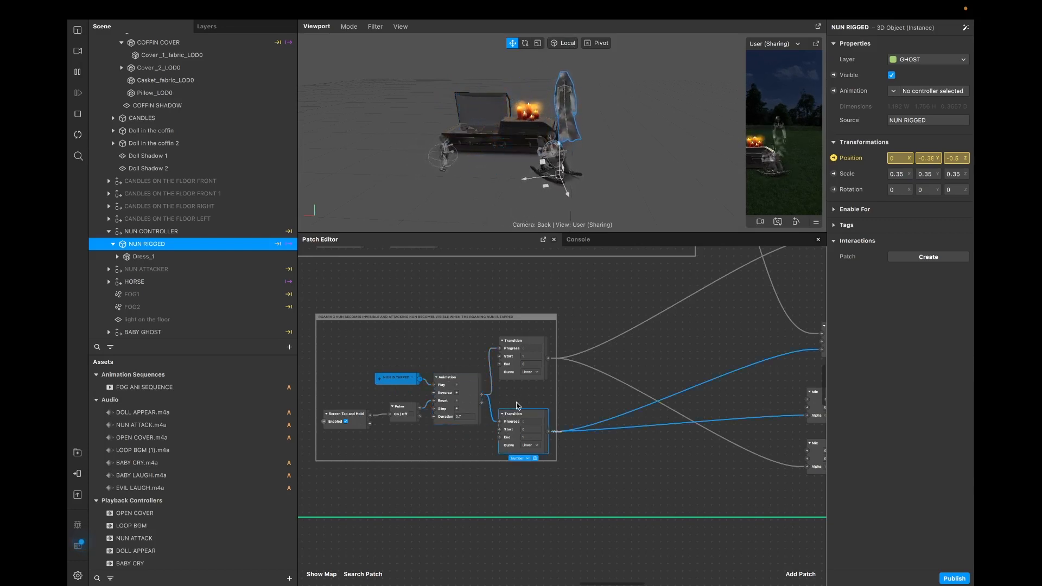
# Step: Move the nun dress and collar Mix patch down slightly and bring their two diffuse texture patches closer to it
pyautogui.hscroll(10, 519, 406)
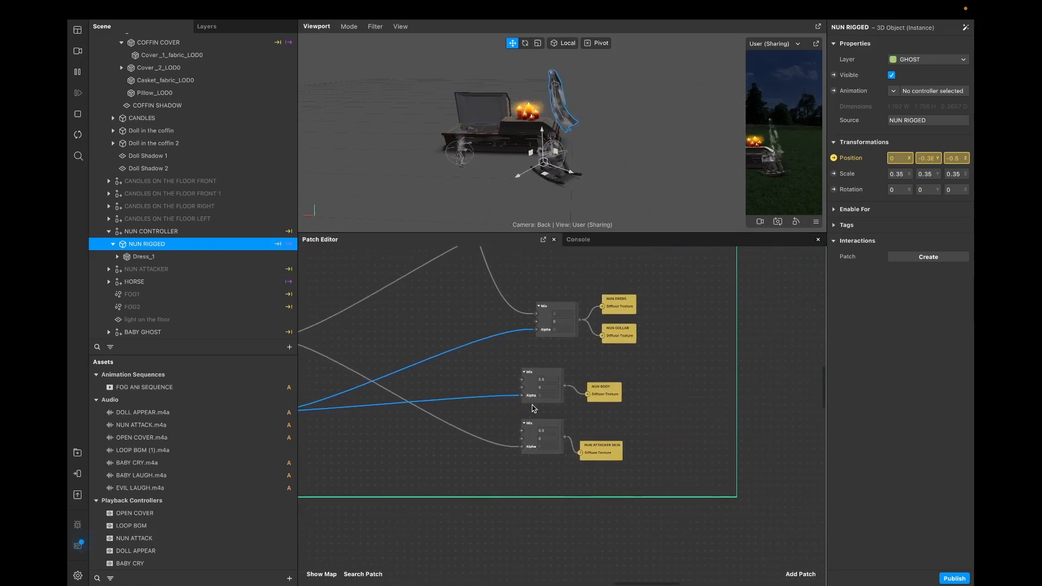
pyautogui.hscroll(2, 534, 409)
pyautogui.click(547, 324)
pyautogui.moveTo(528, 341); pyautogui.dragTo(527, 338)
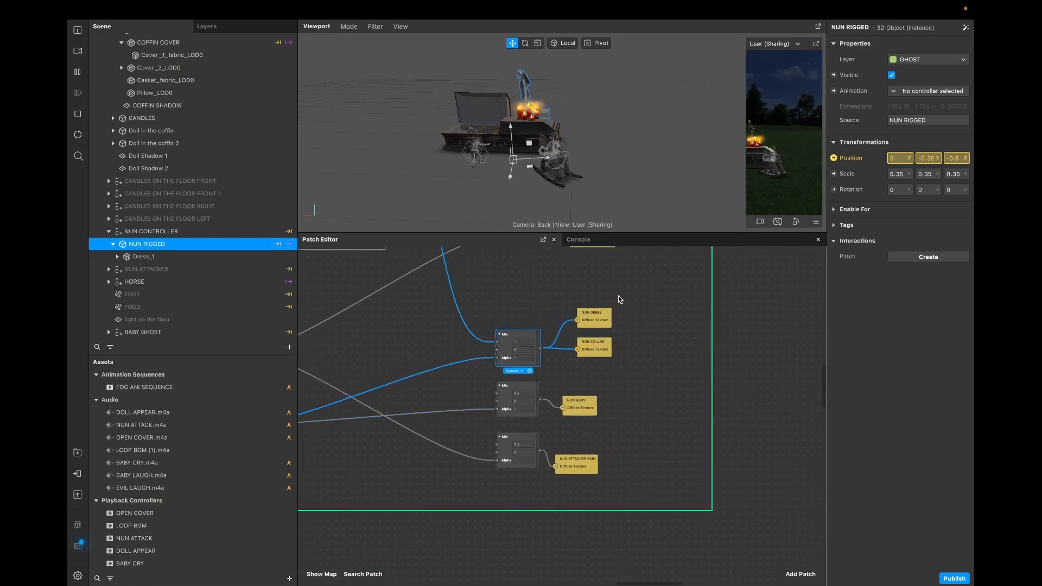
pyautogui.moveTo(617, 298); pyautogui.dragTo(563, 361)
# Step: Tighten the layout of the nun body and nun attacker skin diffuse texture patches with their Mix patches
pyautogui.moveTo(580, 408); pyautogui.dragTo(526, 381)
pyautogui.click(525, 438)
pyautogui.moveTo(525, 439); pyautogui.dragTo(526, 425)
pyautogui.moveTo(576, 461); pyautogui.dragTo(569, 431)
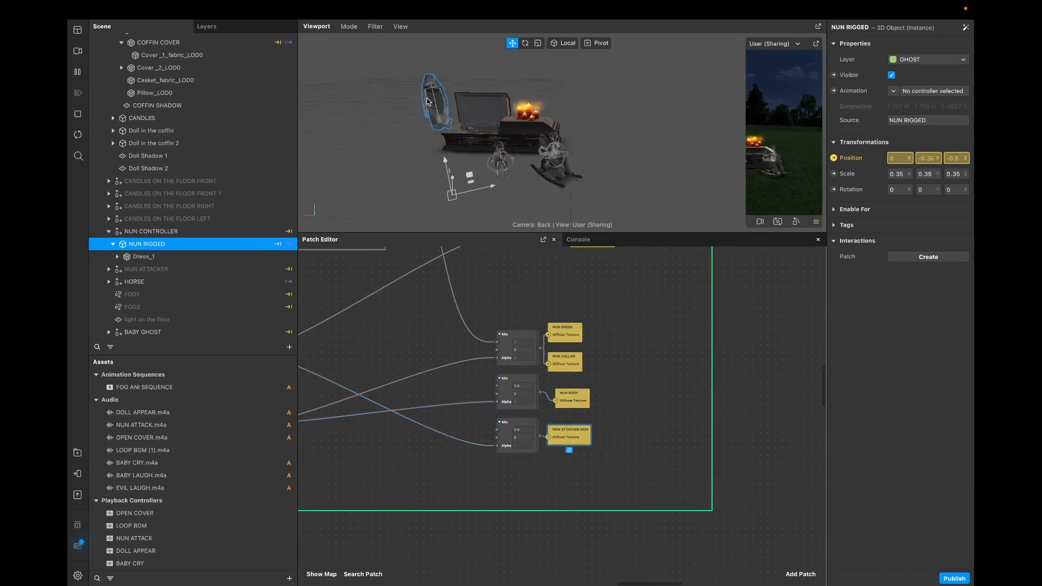
pyautogui.hscroll(-2, 577, 277)
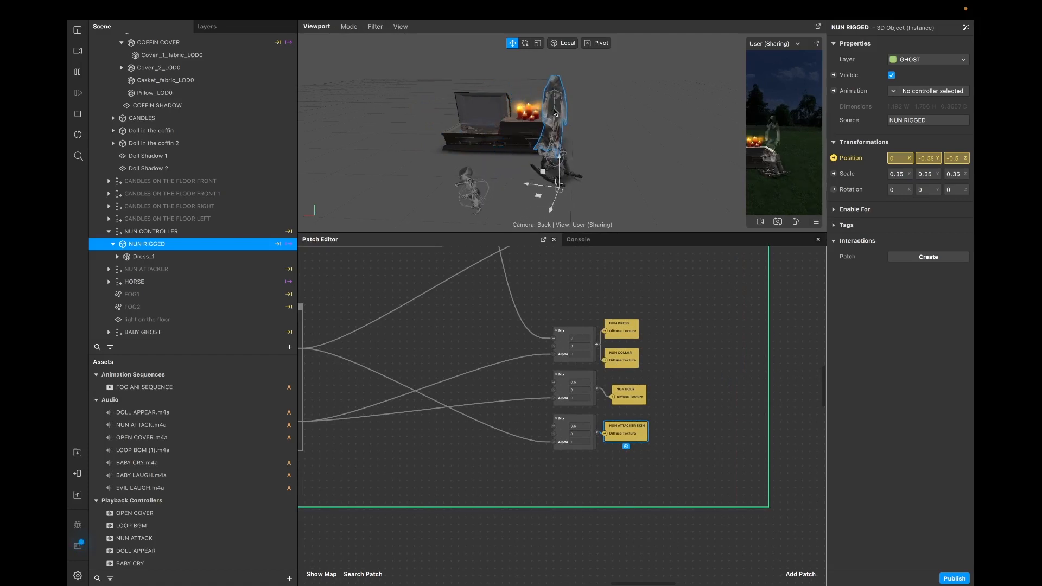
# Step: Examine the lower transition in the tapped-nun visibility group and the nun Mix patches its output feeds
pyautogui.hscroll(-5, 404, 405)
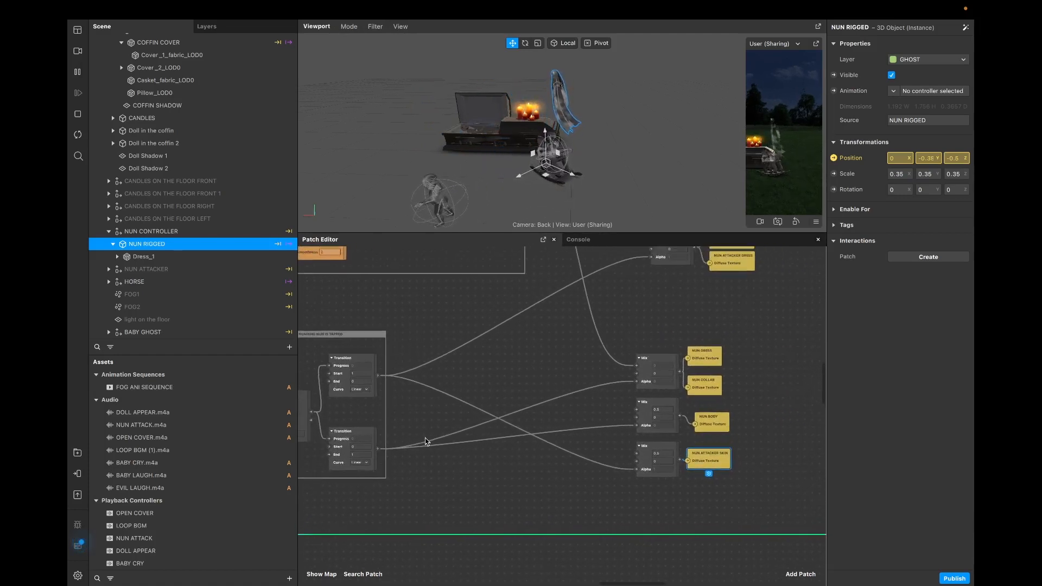
pyautogui.hscroll(-5, 437, 432)
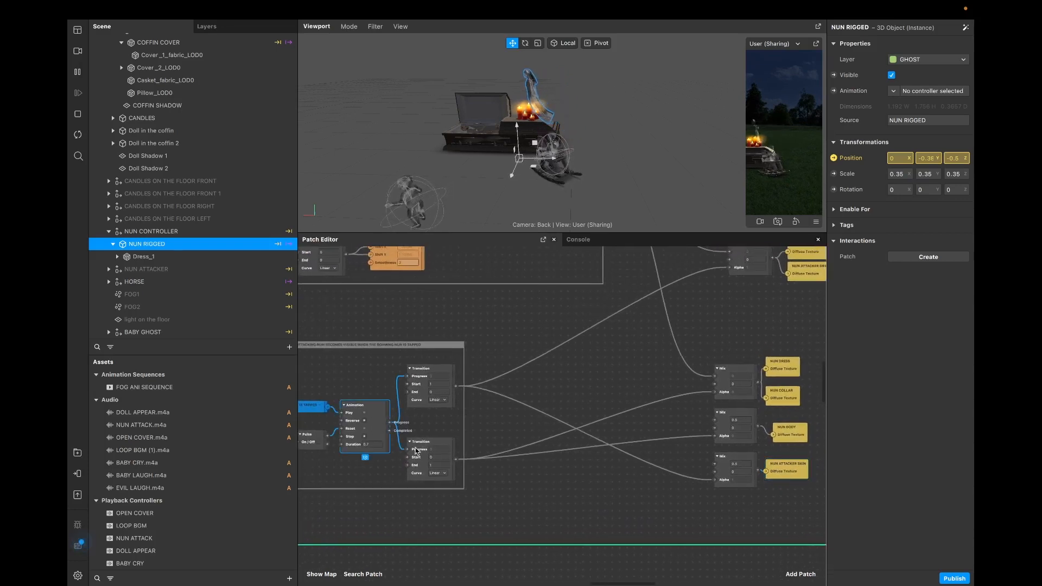
pyautogui.click(429, 445)
pyautogui.click(439, 456)
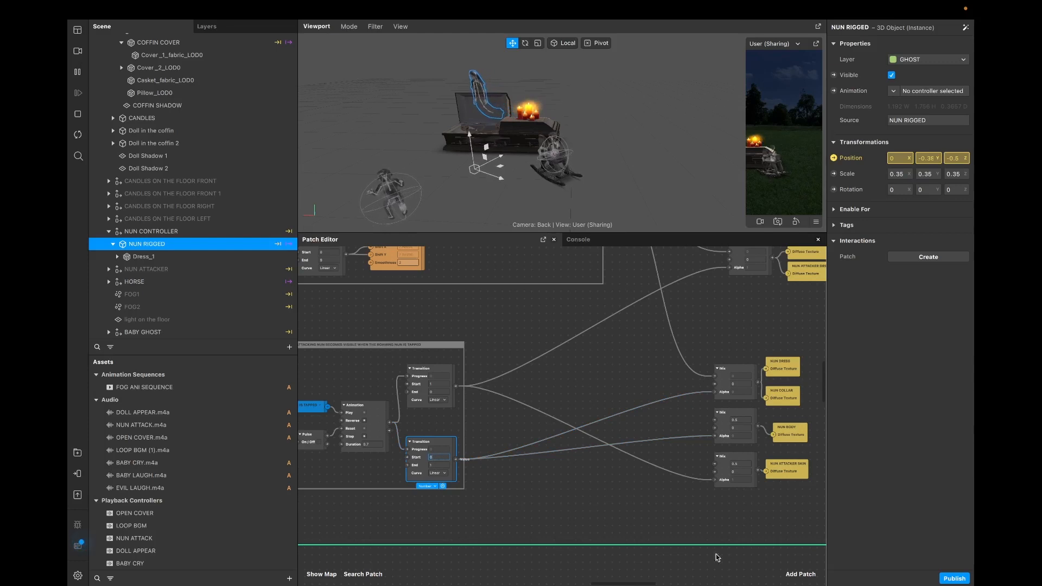
pyautogui.scroll(3, 713, 342)
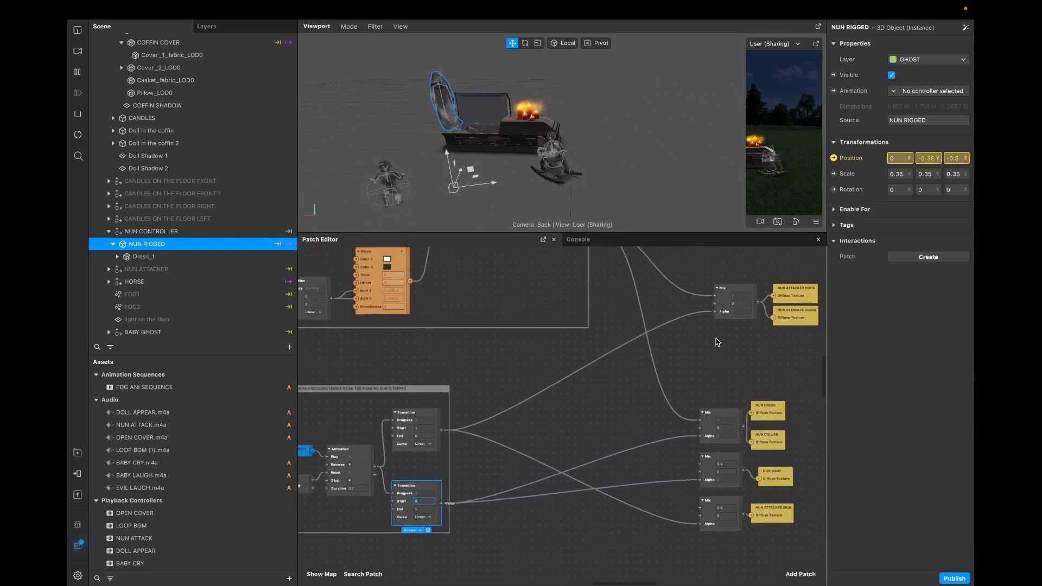
pyautogui.scroll(2, 579, 416)
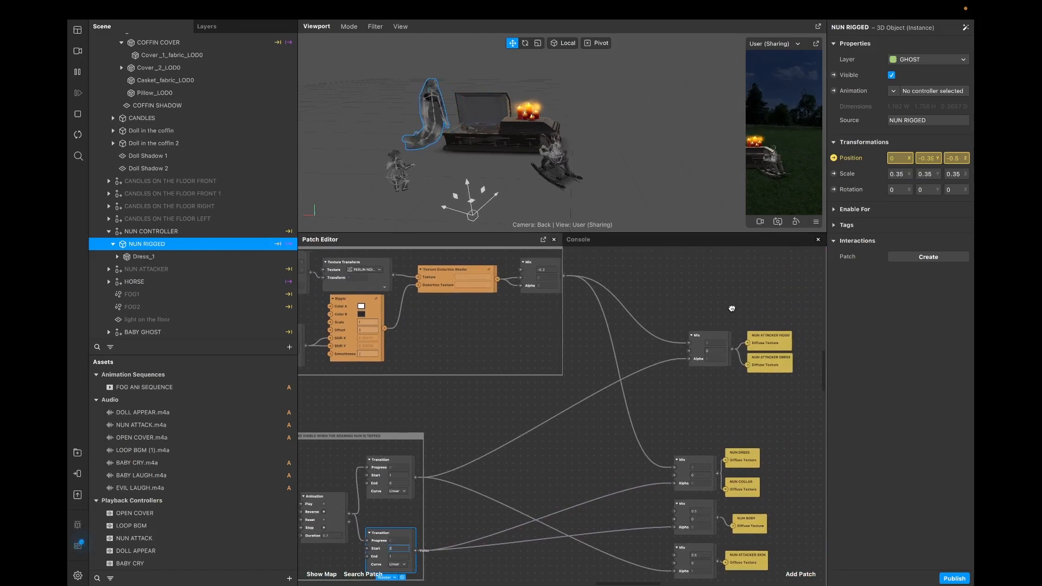
pyautogui.hscroll(2, 723, 316)
pyautogui.scroll(-2, 723, 316)
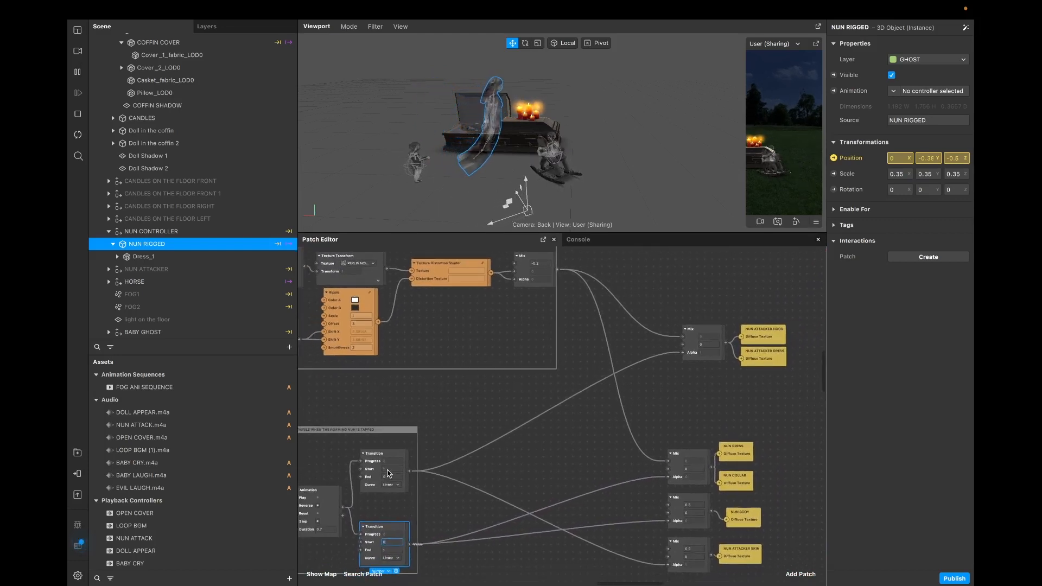
# Step: Move the nun attacker hood and dress diffuse texture patches up slightly beside their Mix patch
pyautogui.click(387, 470)
pyautogui.hscroll(5, 729, 349)
pyautogui.click(677, 353)
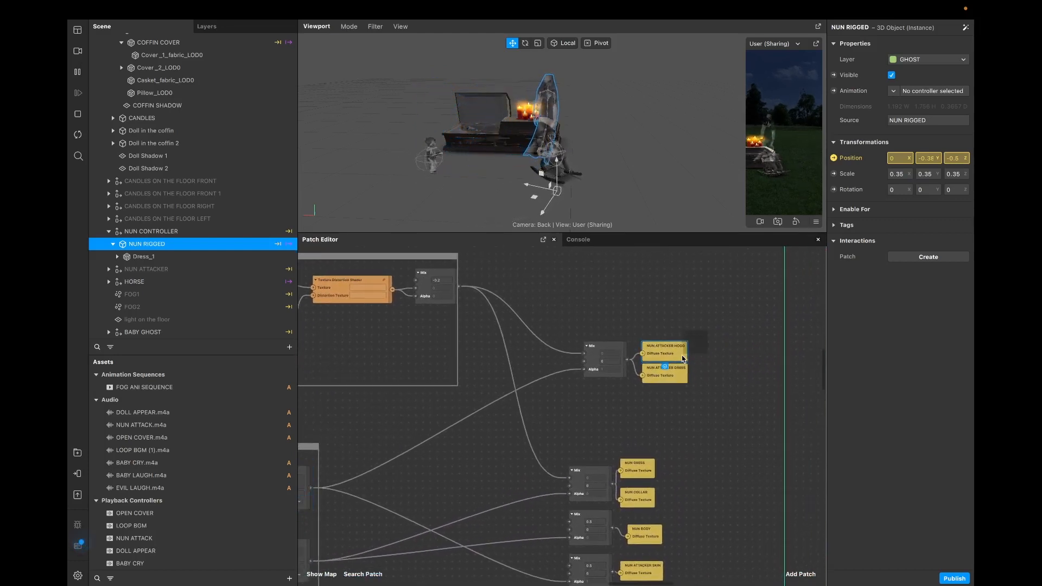
pyautogui.keyDown('shift'); pyautogui.click(670, 374); pyautogui.keyUp('shift')
pyautogui.moveTo(654, 366); pyautogui.dragTo(654, 358)
pyautogui.moveTo(598, 322); pyautogui.dragTo(650, 316)
pyautogui.hscroll(-15, 650, 319)
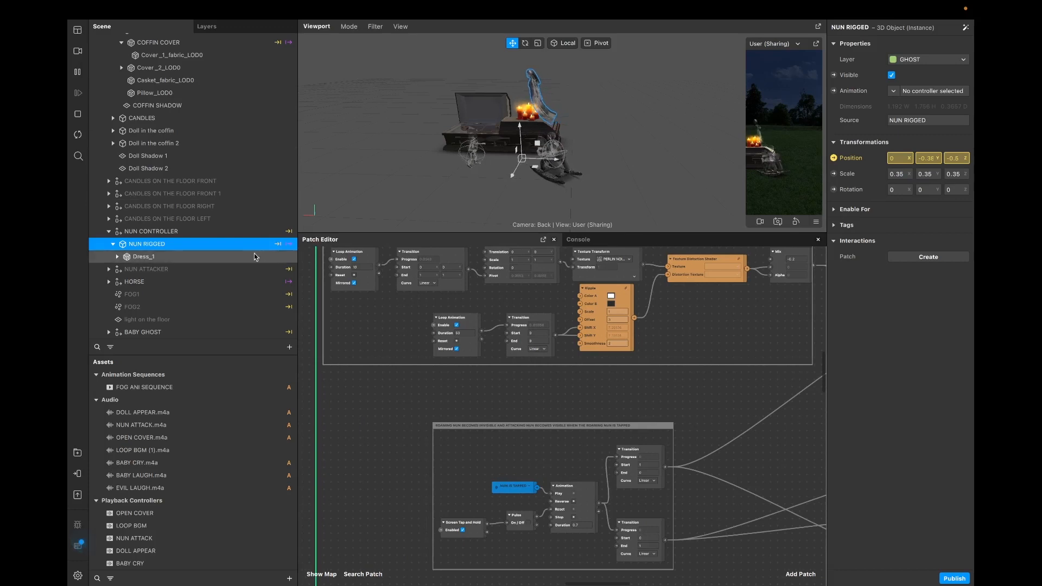
# Step: Make the NUN ATTACKER null object visible and enlarge the viewport and simulator preview
pyautogui.click(242, 272)
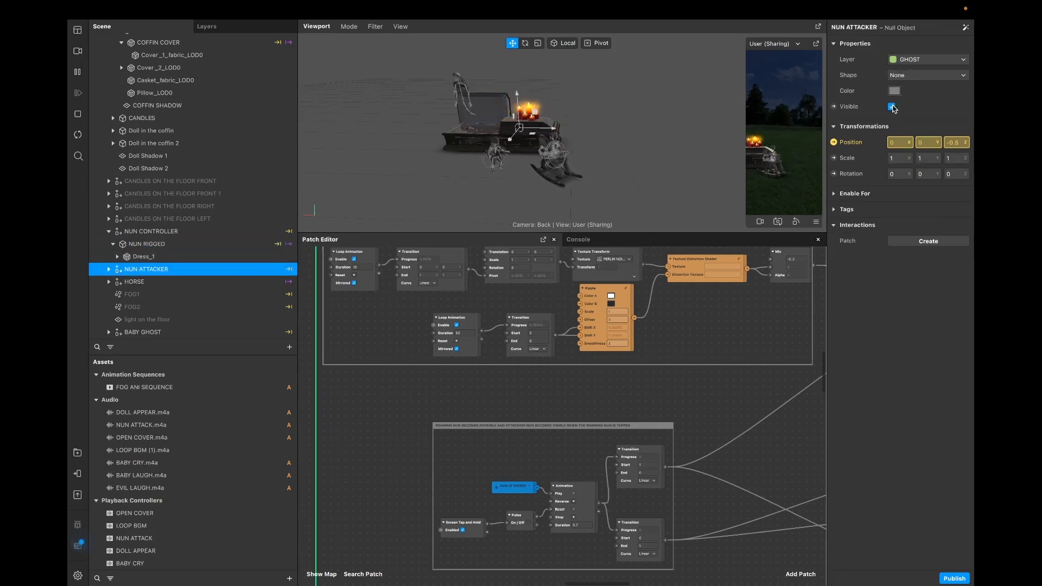
pyautogui.moveTo(742, 230); pyautogui.dragTo(742, 319)
pyautogui.moveTo(743, 230); pyautogui.dragTo(707, 307)
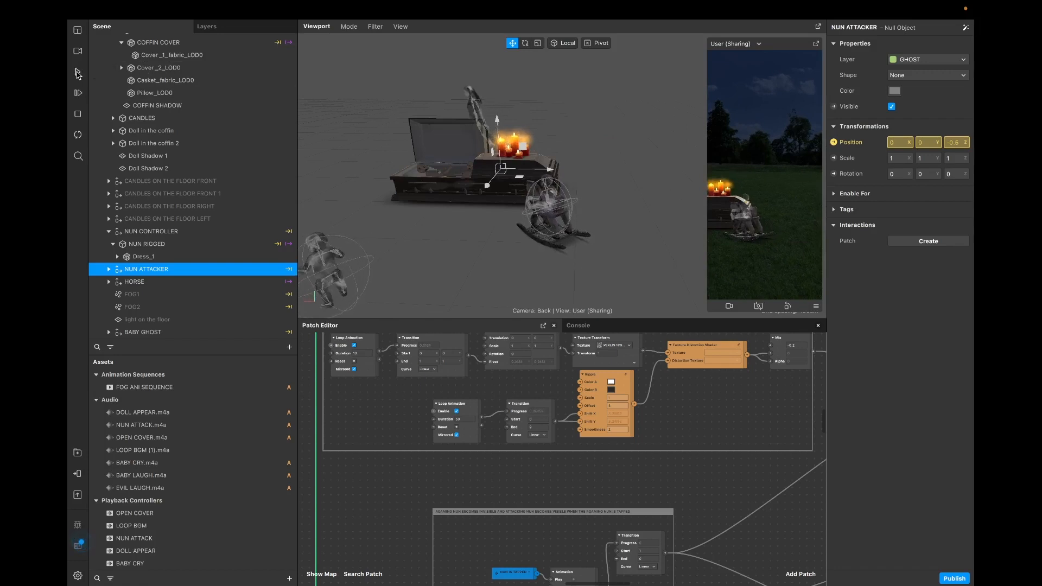
# Step: Restart the effect preview, enlarge it further, and tap the roaming nun to test the attack
pyautogui.click(78, 134)
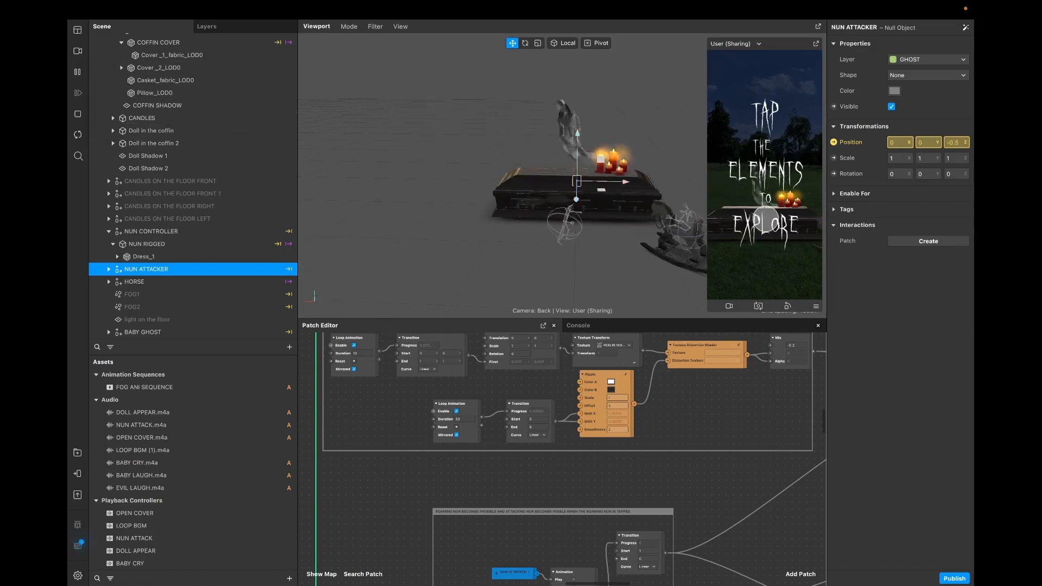
pyautogui.moveTo(687, 319); pyautogui.dragTo(688, 352)
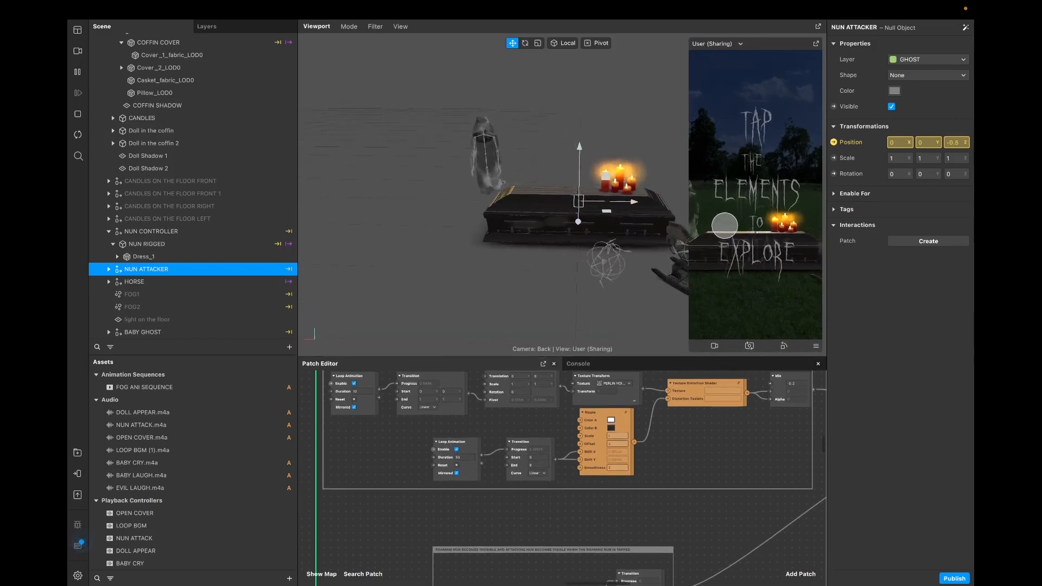
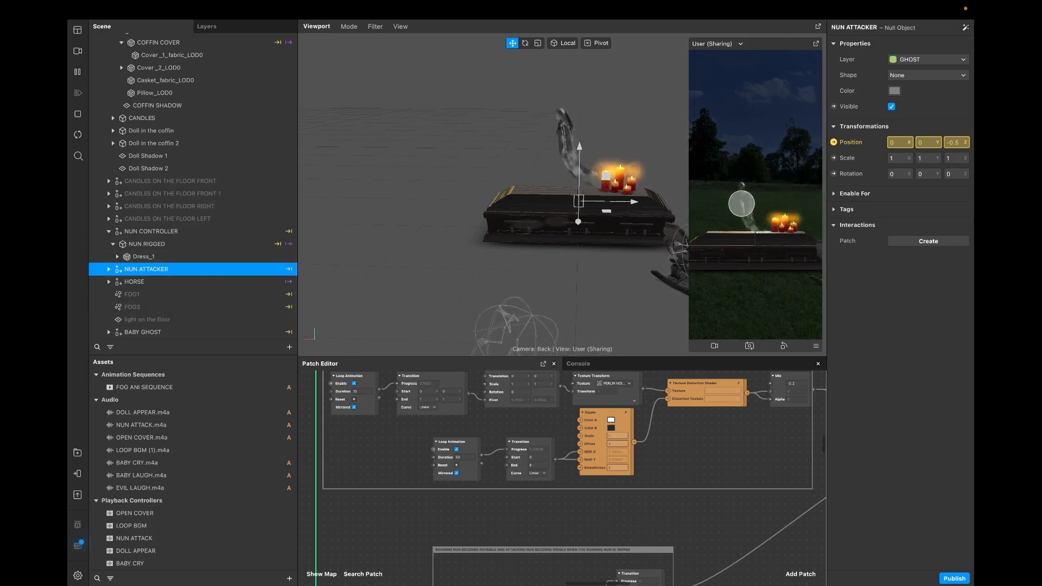
pyautogui.click(733, 203)
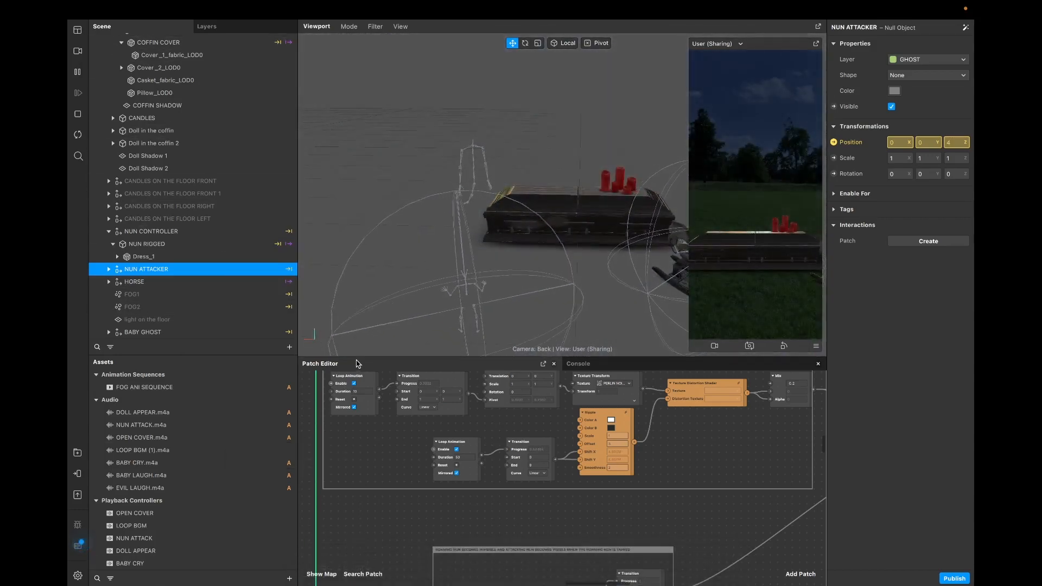
# Step: Enlarge the Patch Editor and bring the nun attacker visibility, attack audio and attack animation groups into view
pyautogui.moveTo(358, 363); pyautogui.dragTo(380, 166)
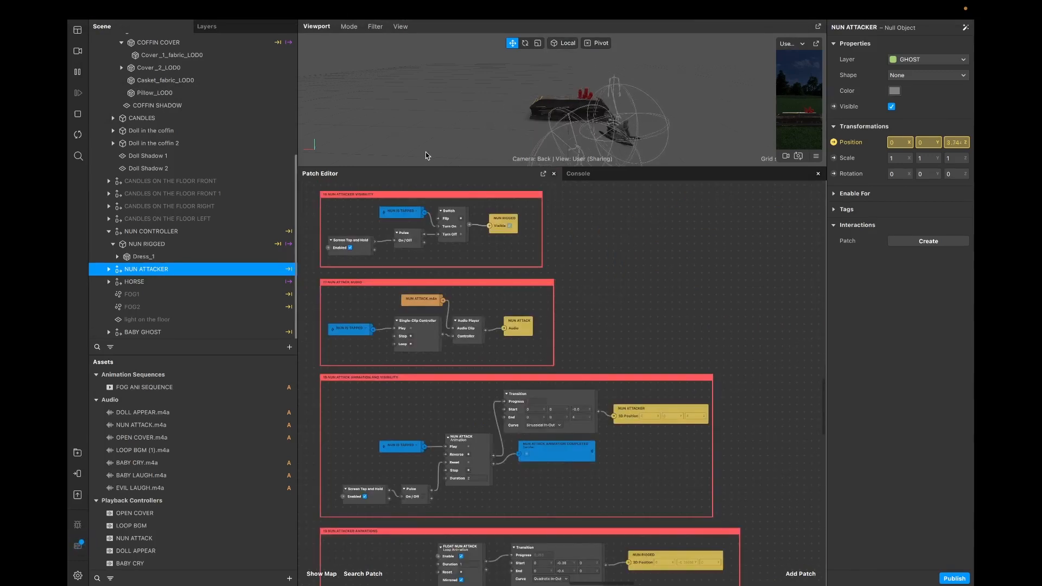
pyautogui.moveTo(441, 166); pyautogui.dragTo(488, 229)
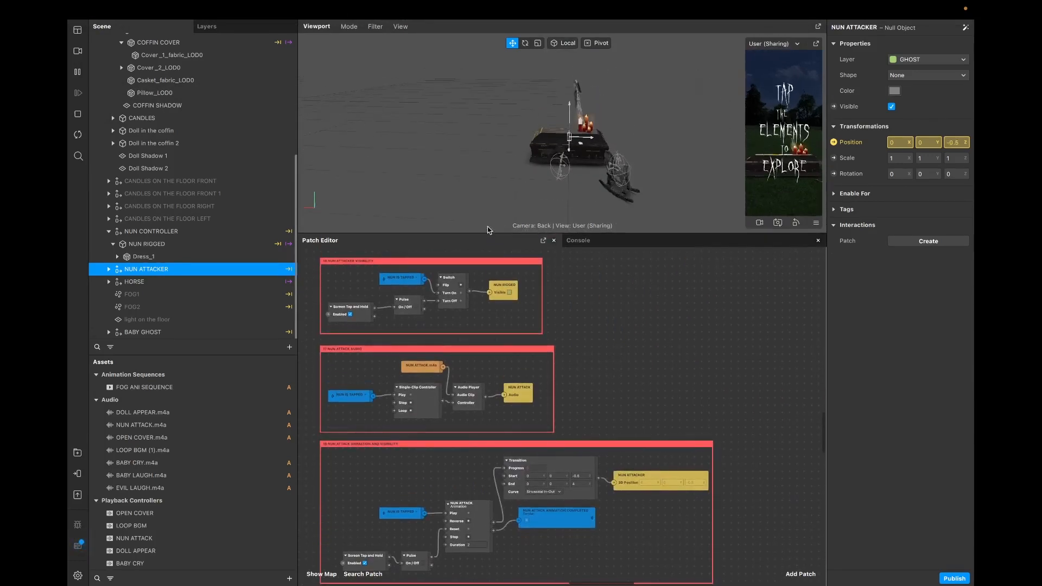
pyautogui.hscroll(-3, 549, 336)
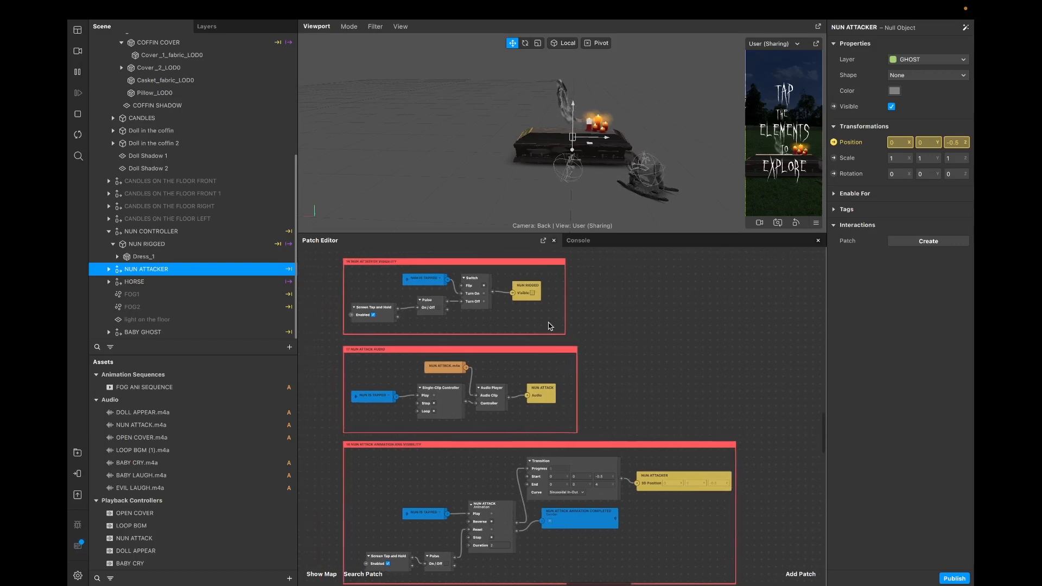
pyautogui.scroll(3, 550, 328)
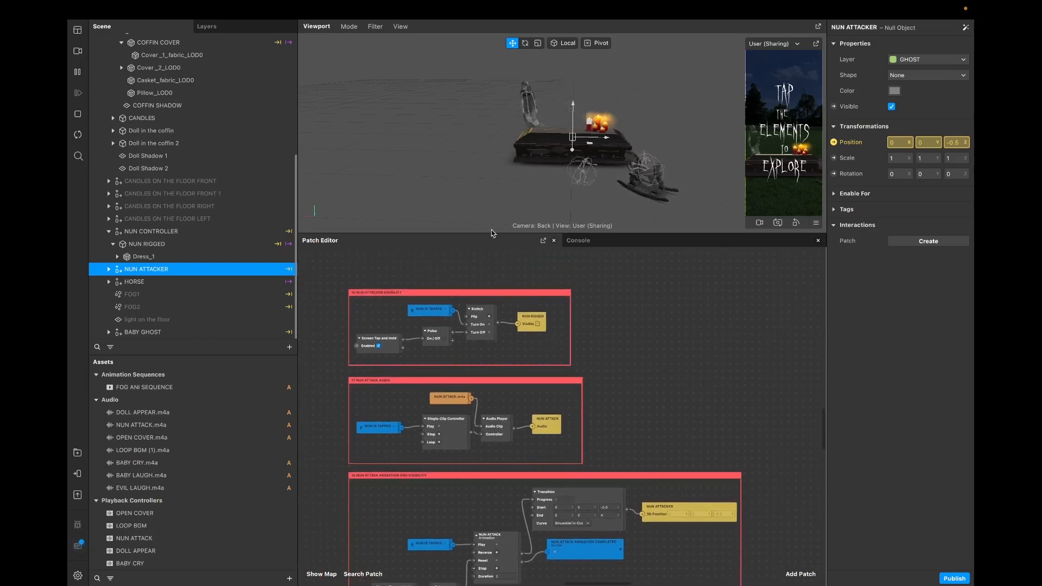
pyautogui.moveTo(487, 234); pyautogui.dragTo(487, 227)
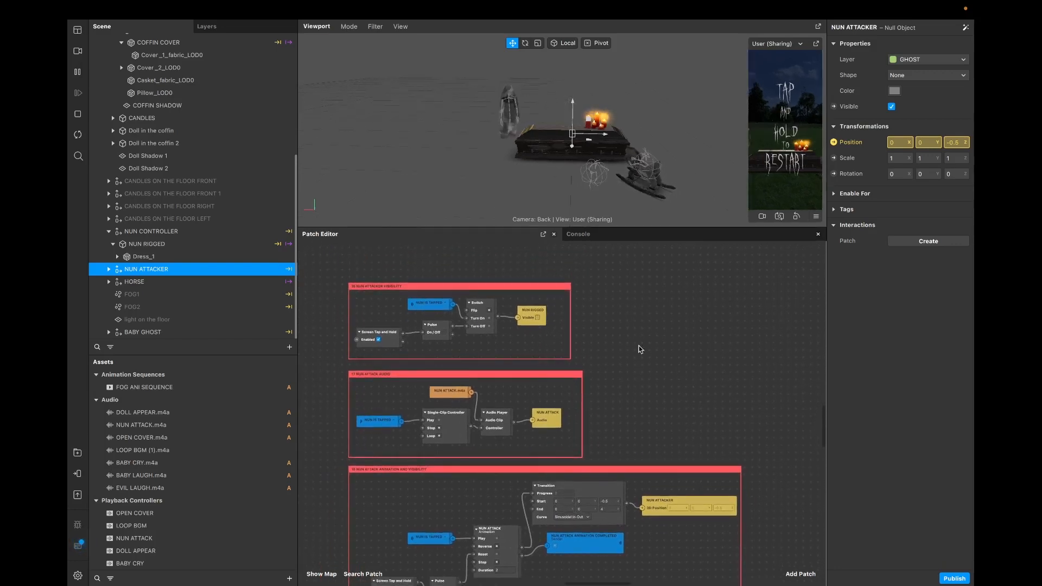
pyautogui.scroll(-2, 646, 352)
pyautogui.hscroll(1, 646, 351)
pyautogui.scroll(-2, 646, 352)
pyautogui.scroll(1, 646, 353)
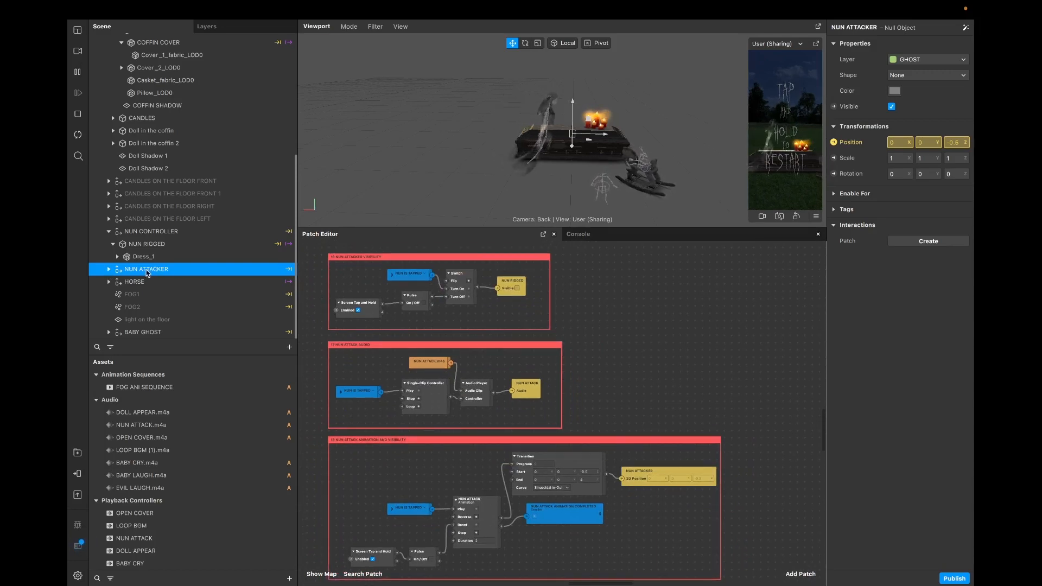
# Step: Expand NUN ATTACKER in the scene and review the properties of the null object and its NUN RIGGED child
pyautogui.click(109, 269)
pyautogui.scroll(-1, 146, 271)
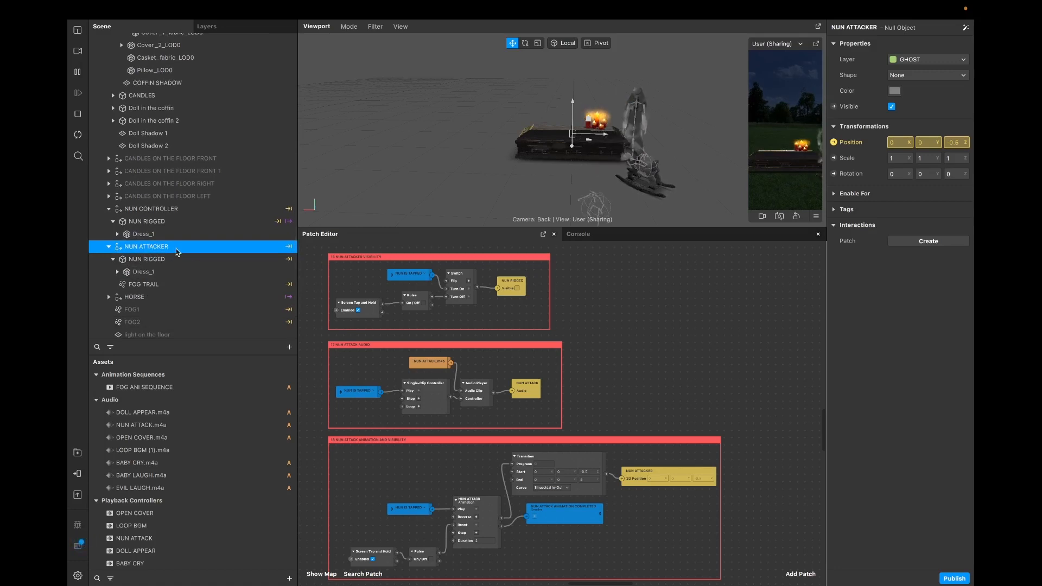
pyautogui.click(139, 261)
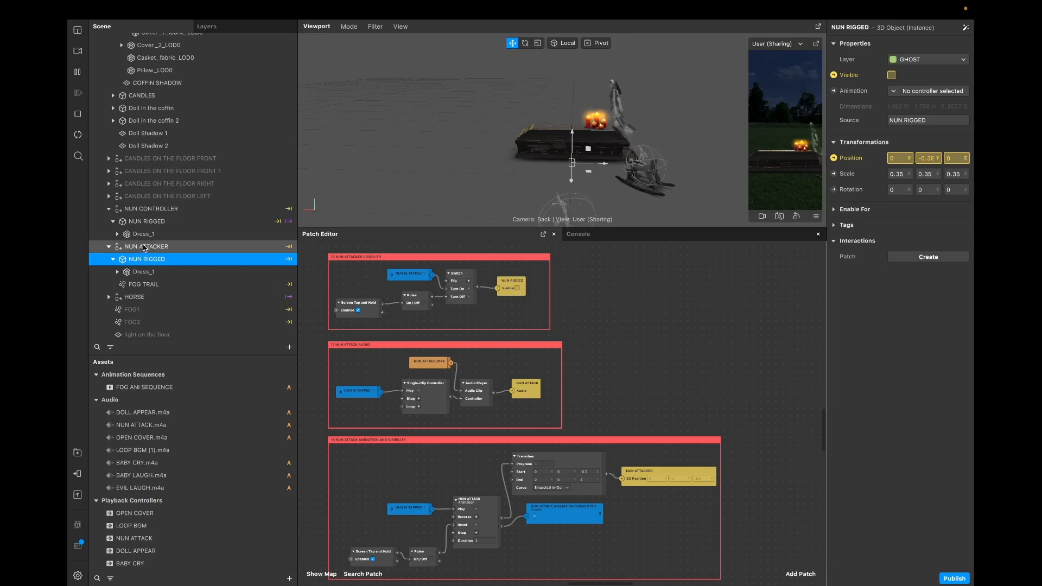
pyautogui.click(145, 247)
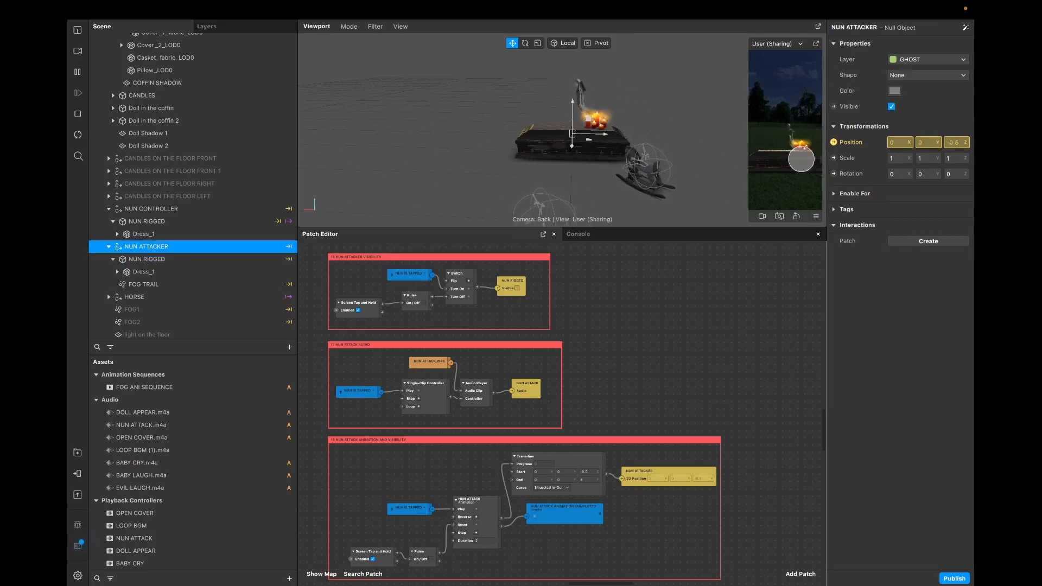
pyautogui.click(159, 261)
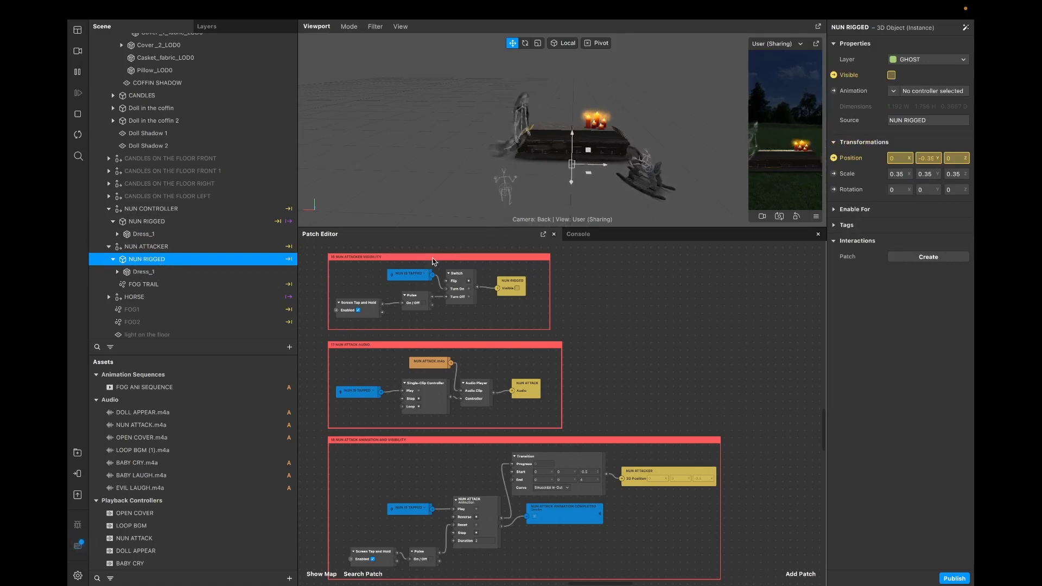
# Step: Examine the tapped-nun receiver and Switch in the nun attacker visibility group, comparing them with the diffuse texture Mix patches
pyautogui.click(434, 260)
pyautogui.scroll(3, 485, 293)
pyautogui.hscroll(-3, 485, 293)
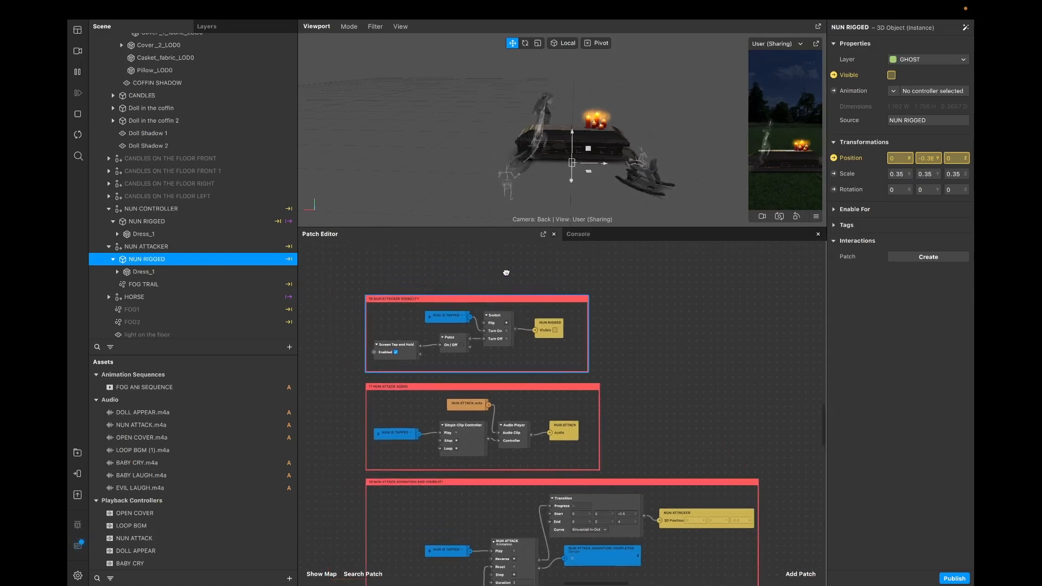
pyautogui.click(447, 317)
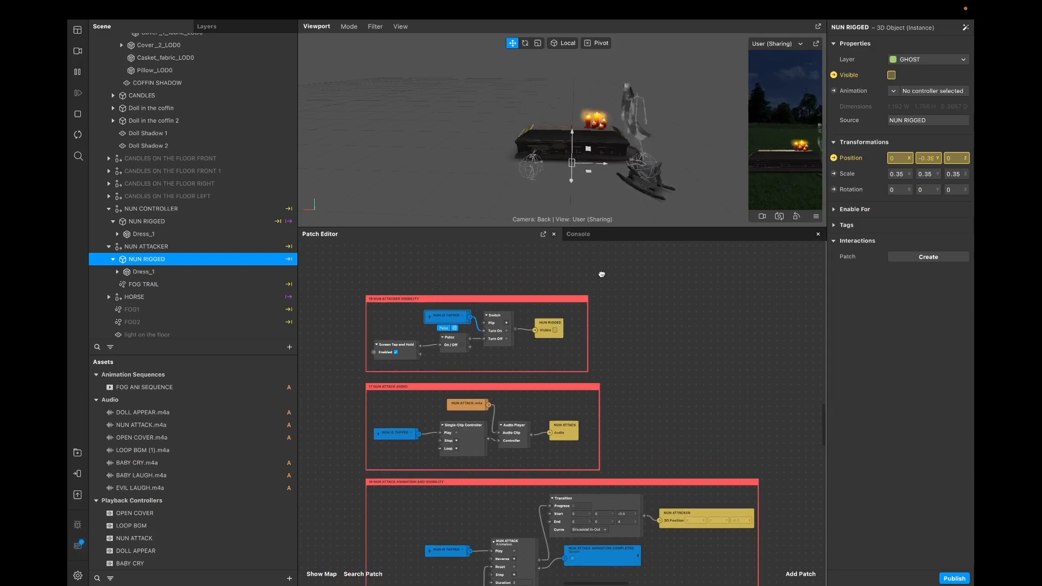
pyautogui.scroll(-15, 602, 274)
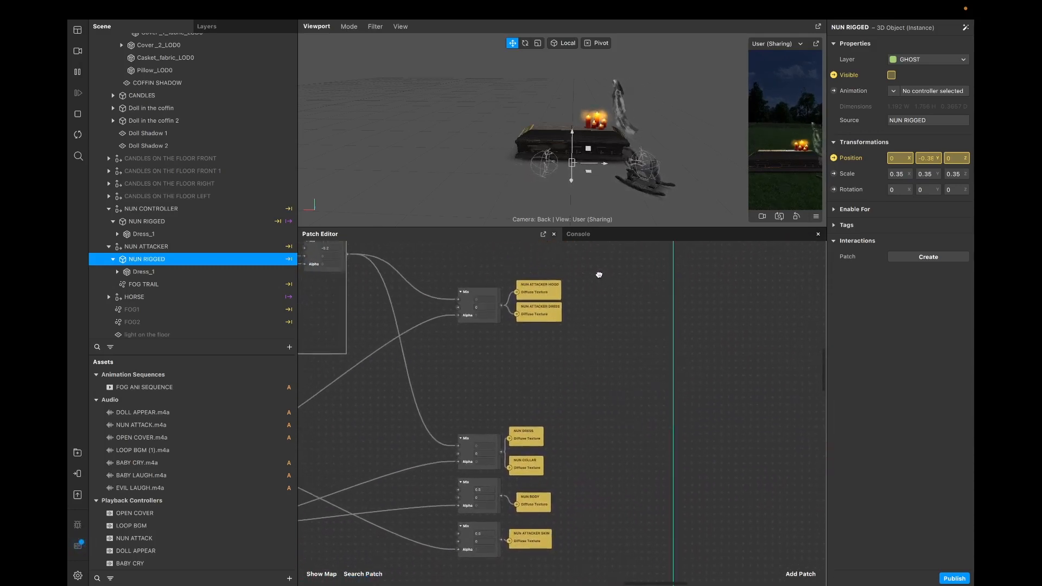
pyautogui.hscroll(-2, 599, 274)
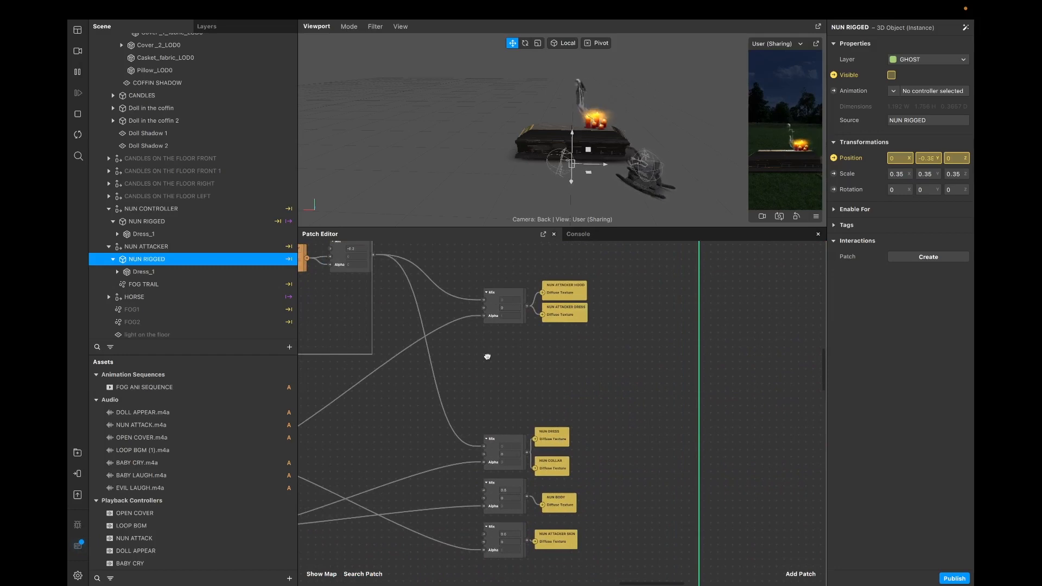
pyautogui.scroll(-15, 460, 391)
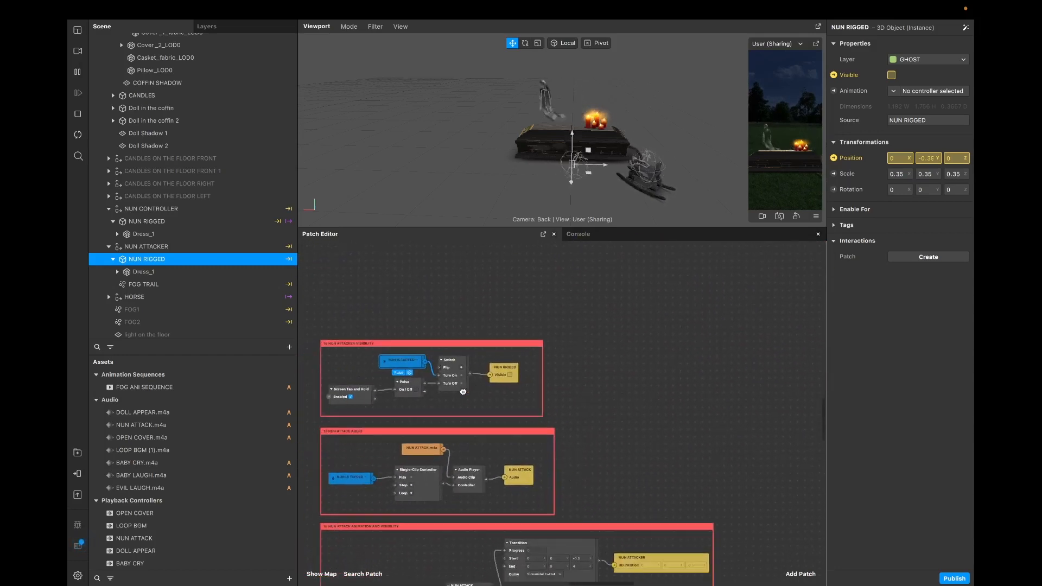
pyautogui.hscroll(-2, 500, 353)
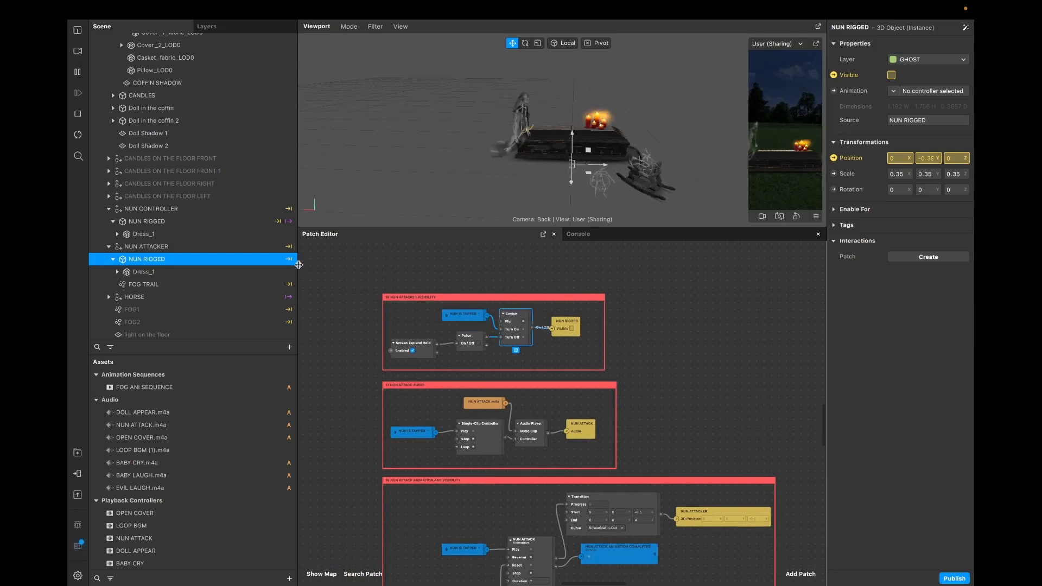
# Step: Recheck NUN ATTACKER and its NUN RIGGED child, and trace the diffuse texture Mix patches back to the tapped-nun visibility group
pyautogui.click(202, 247)
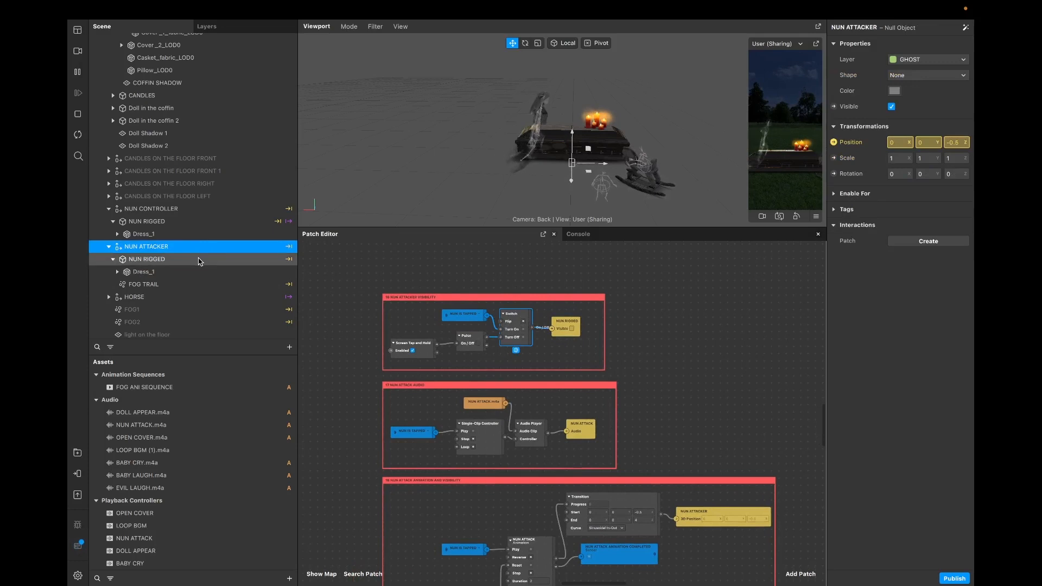
pyautogui.click(200, 260)
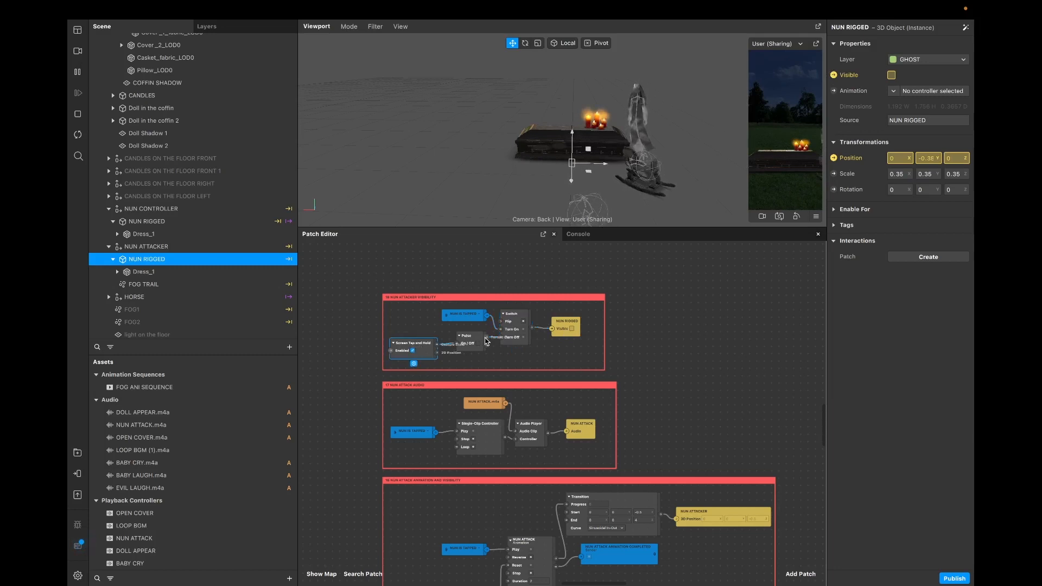
pyautogui.scroll(8, 585, 334)
pyautogui.hscroll(7, 585, 333)
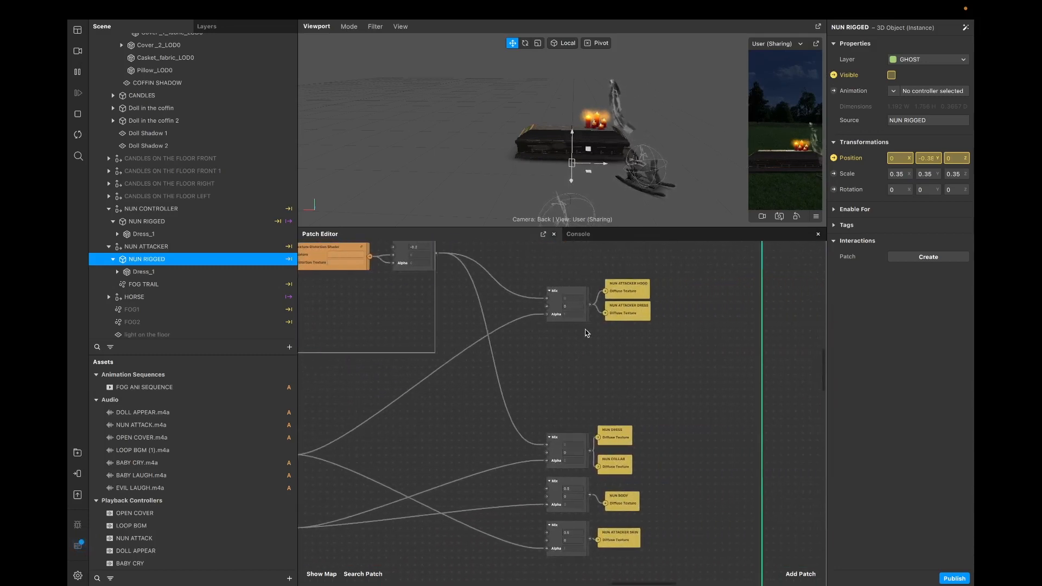
pyautogui.scroll(-8, 586, 335)
pyautogui.hscroll(-5, 586, 334)
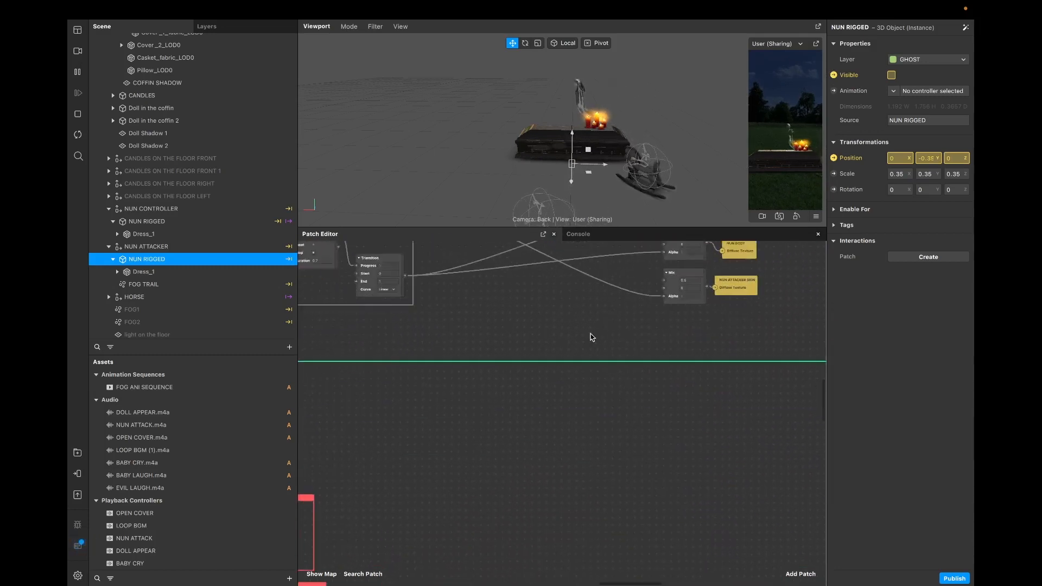
pyautogui.scroll(-3, 597, 336)
pyautogui.scroll(10, 608, 340)
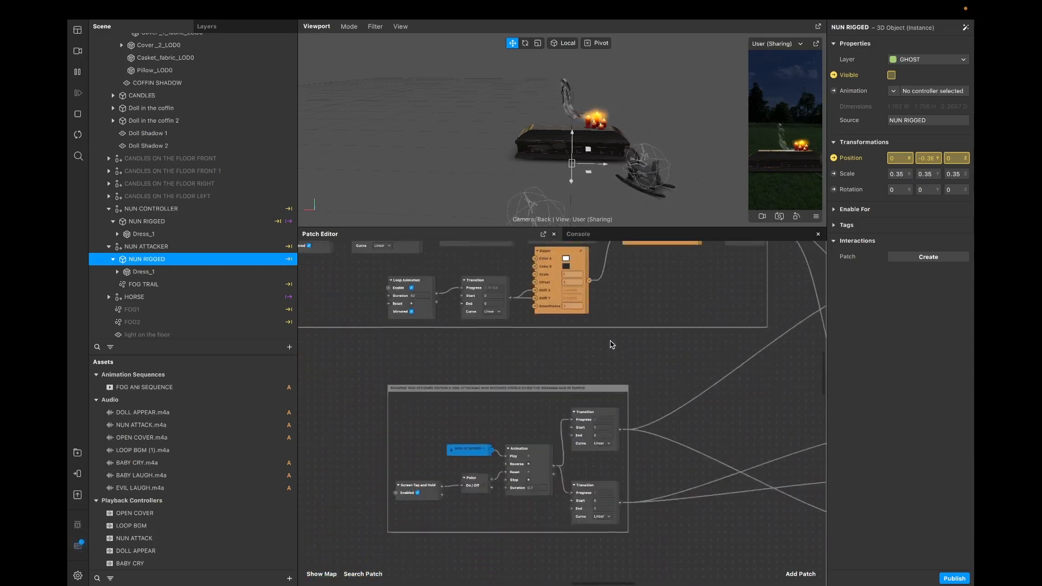
# Step: Examine the nun attack audio group, following the tapped-nun receiver and NUN ATTACK.m4a clip into the Audio Player
pyautogui.scroll(2, 613, 344)
pyautogui.scroll(-10, 613, 344)
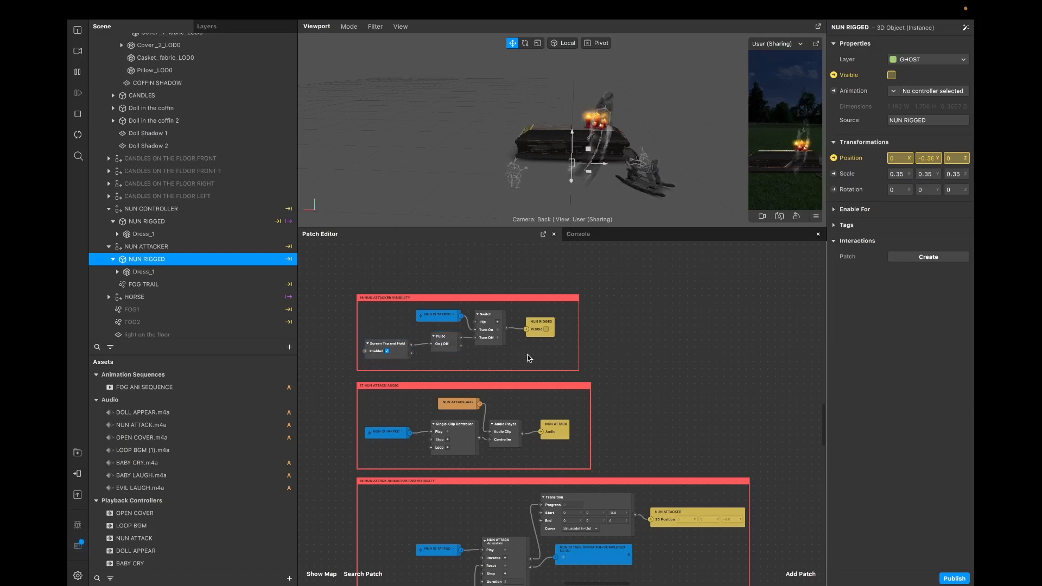
pyautogui.scroll(-5, 529, 358)
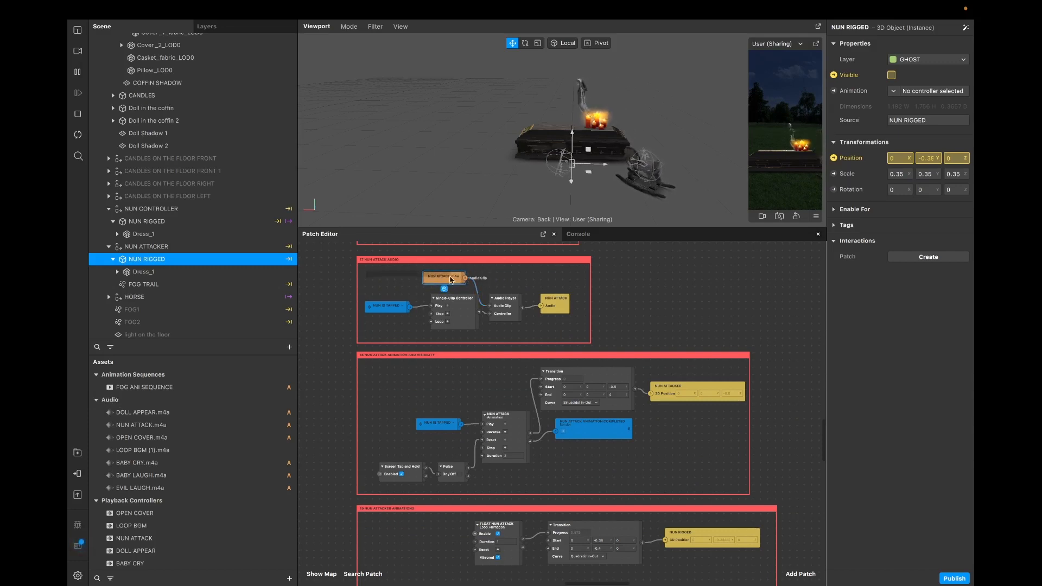
pyautogui.scroll(2, 484, 325)
pyautogui.click(485, 312)
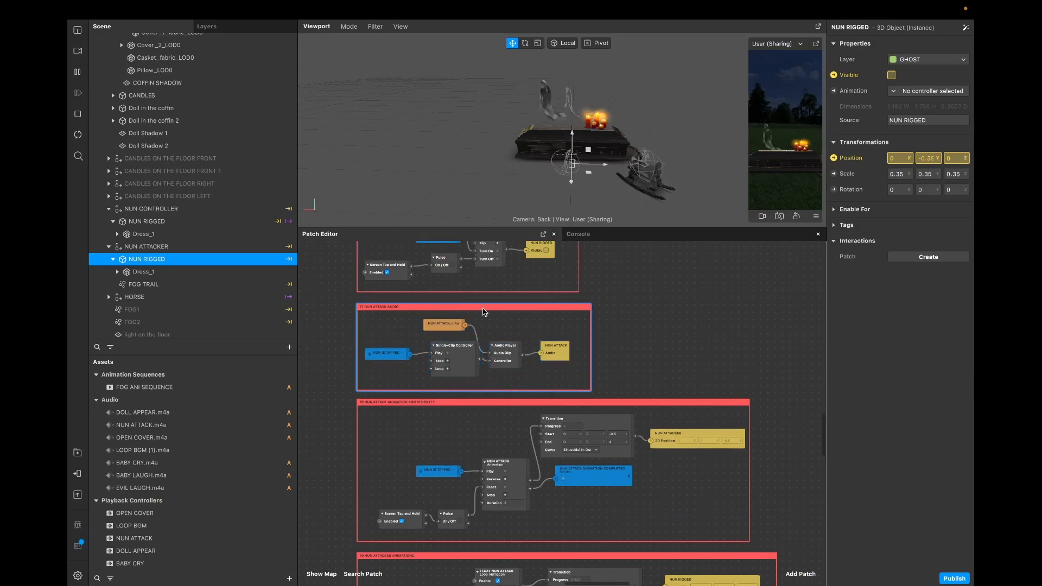
pyautogui.scroll(2, 485, 312)
pyautogui.click(364, 404)
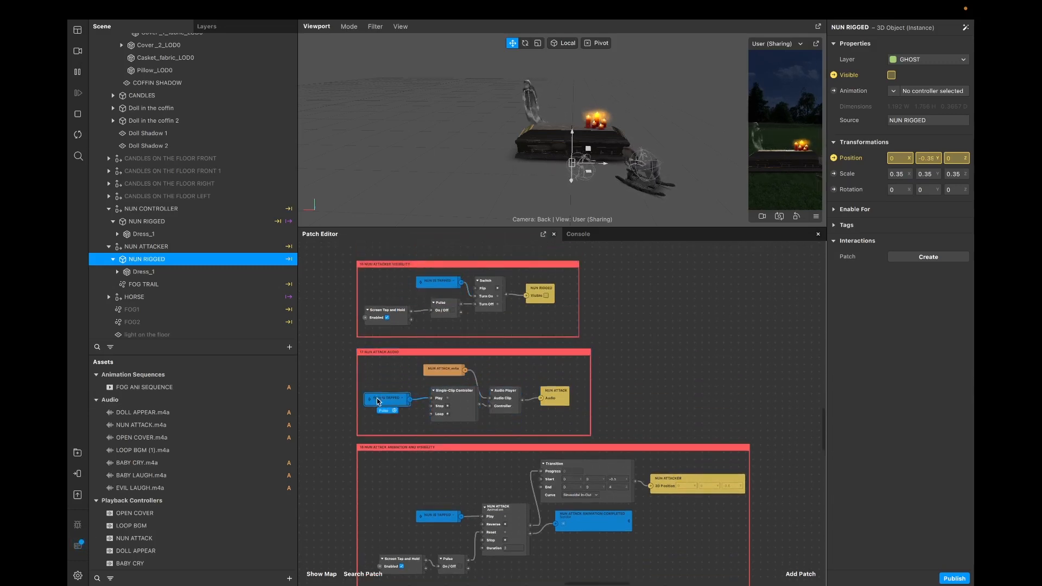
pyautogui.scroll(-2, 427, 390)
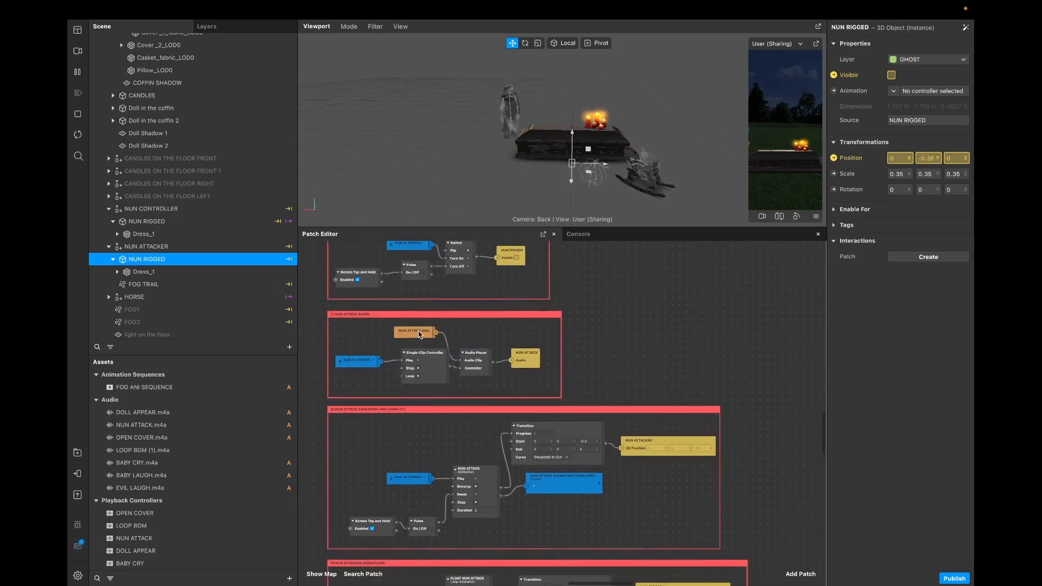
# Step: Examine the nun attack animation group and compare its NUN ATTACKER 3D position patch with the NUN CONTROLLER and NUN ATTACKER null objects
pyautogui.scroll(-3, 453, 419)
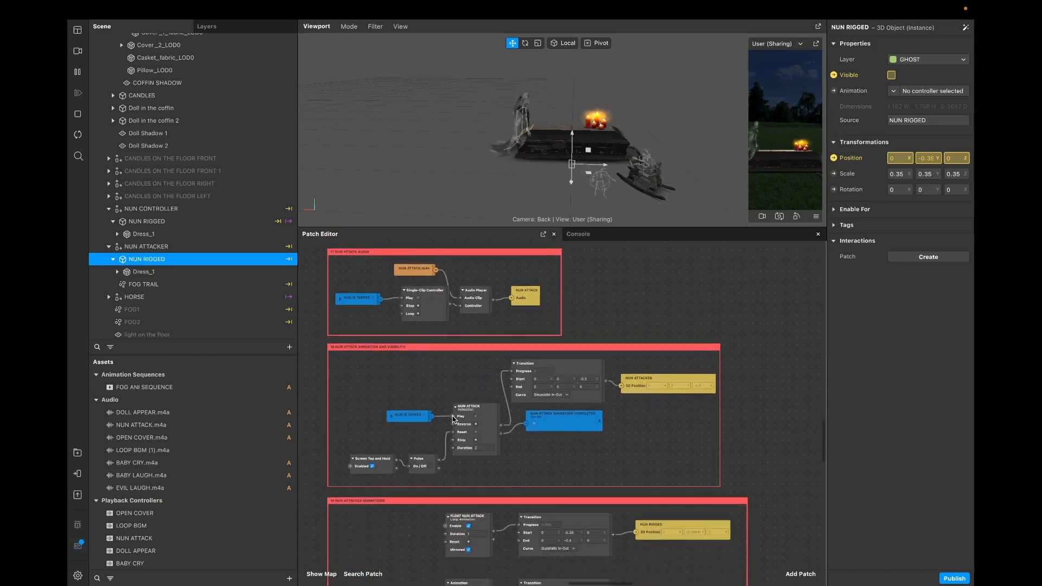
pyautogui.scroll(-2, 454, 419)
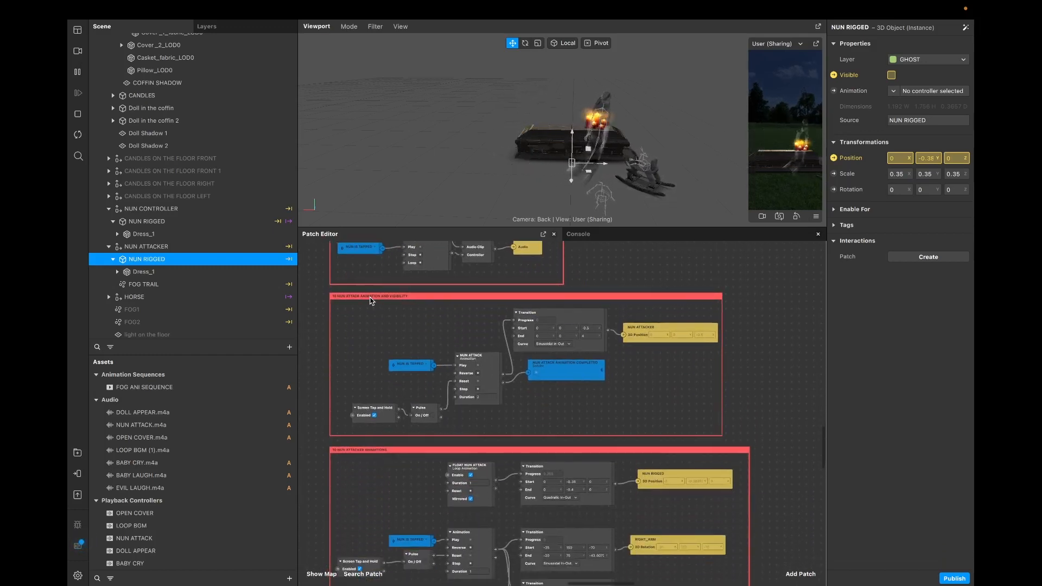
pyautogui.scroll(-1, 486, 374)
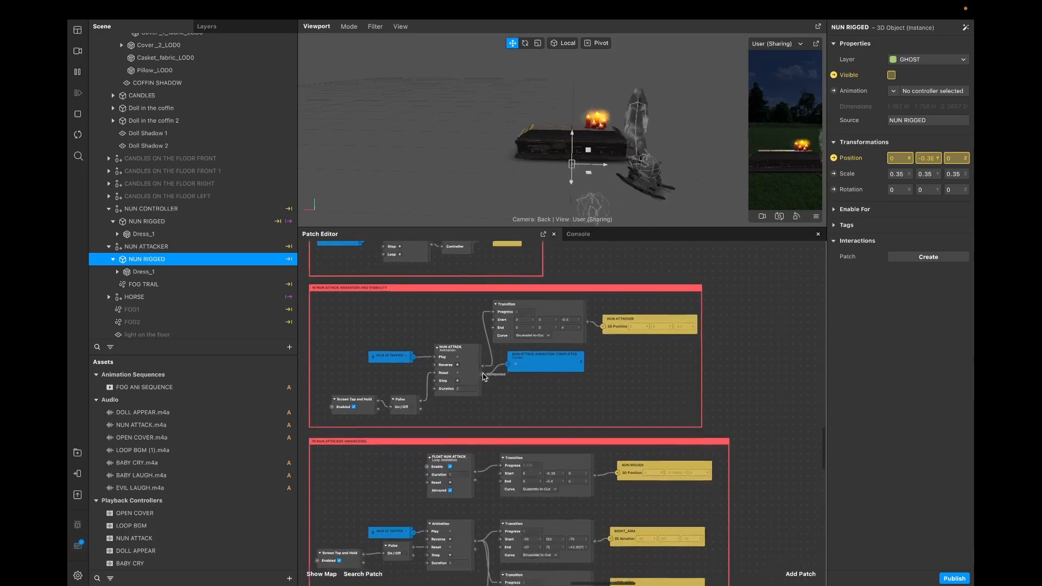
pyautogui.moveTo(612, 325); pyautogui.dragTo(609, 314)
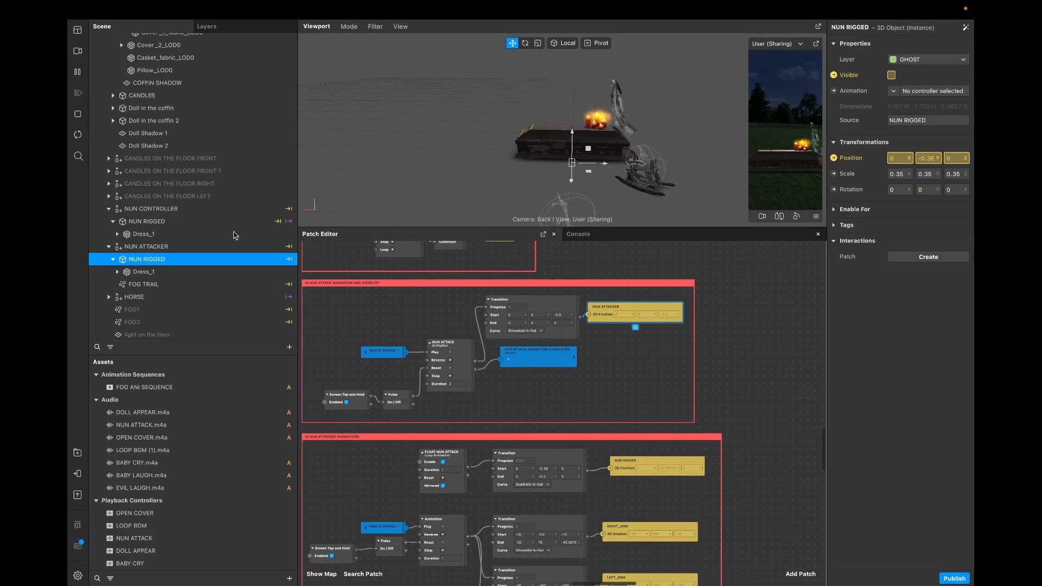
pyautogui.click(210, 211)
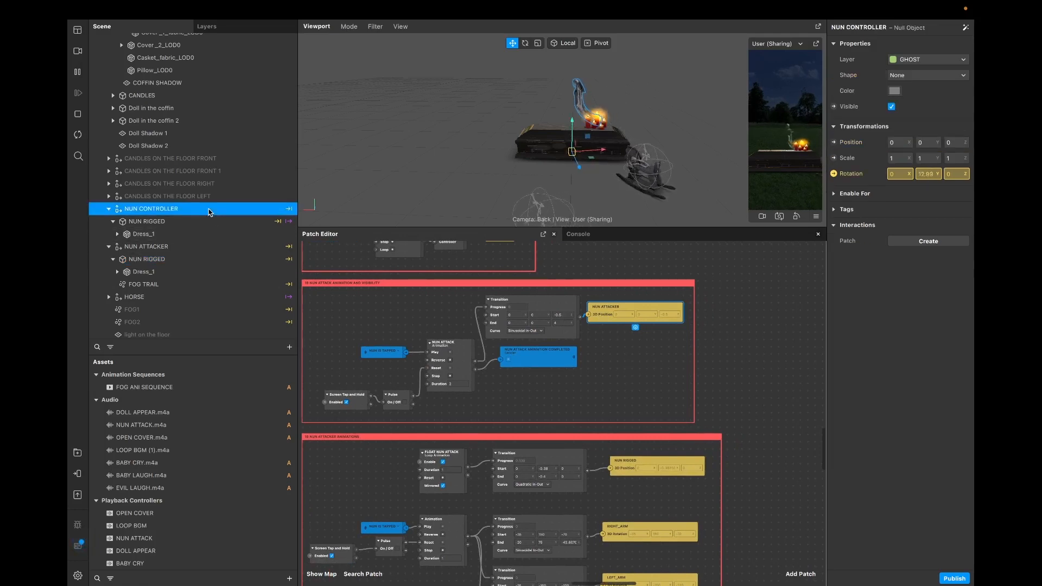
pyautogui.click(148, 247)
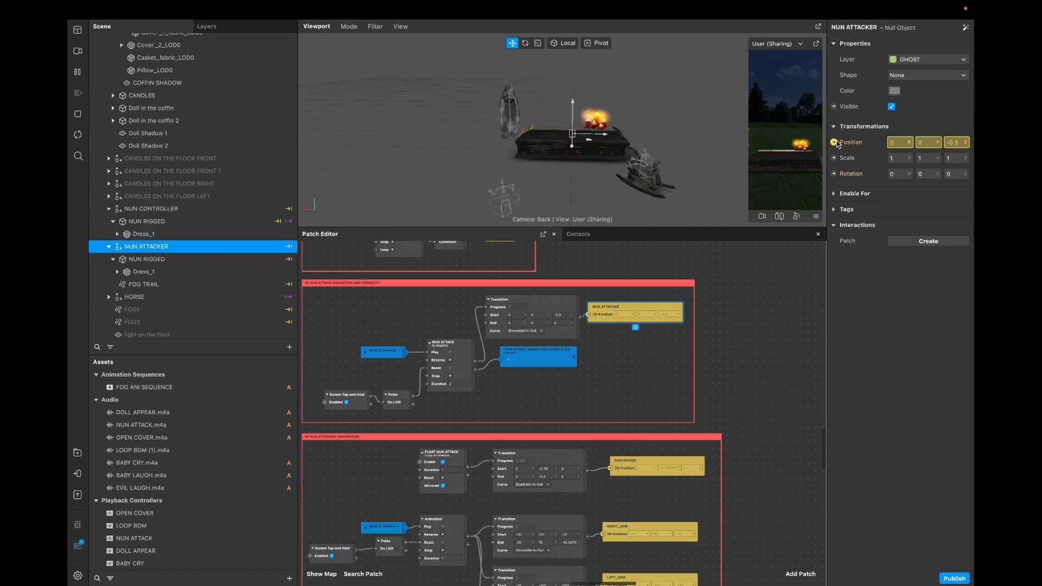
pyautogui.moveTo(601, 307); pyautogui.dragTo(601, 314)
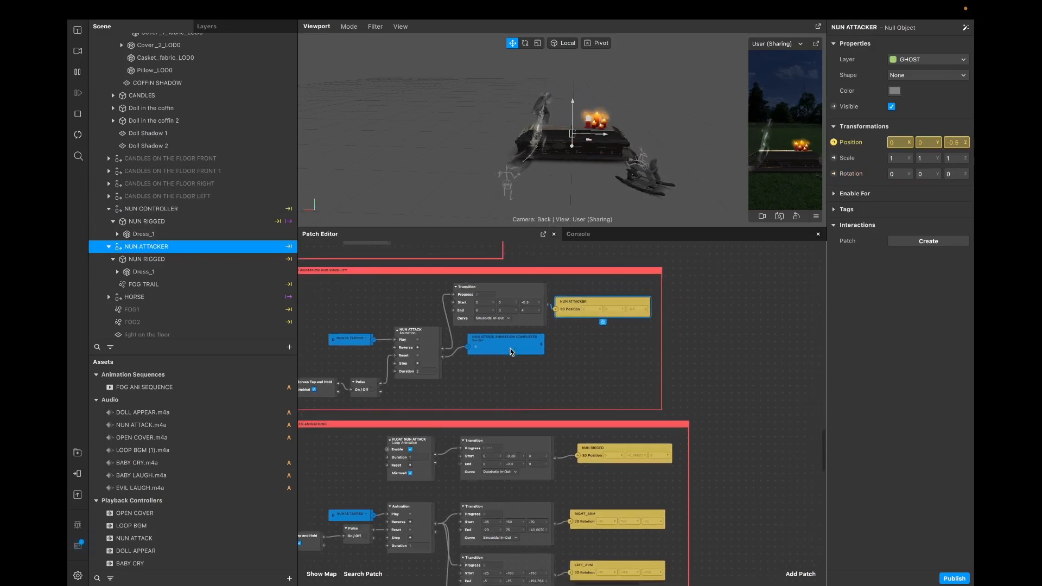
pyautogui.hscroll(3, 517, 346)
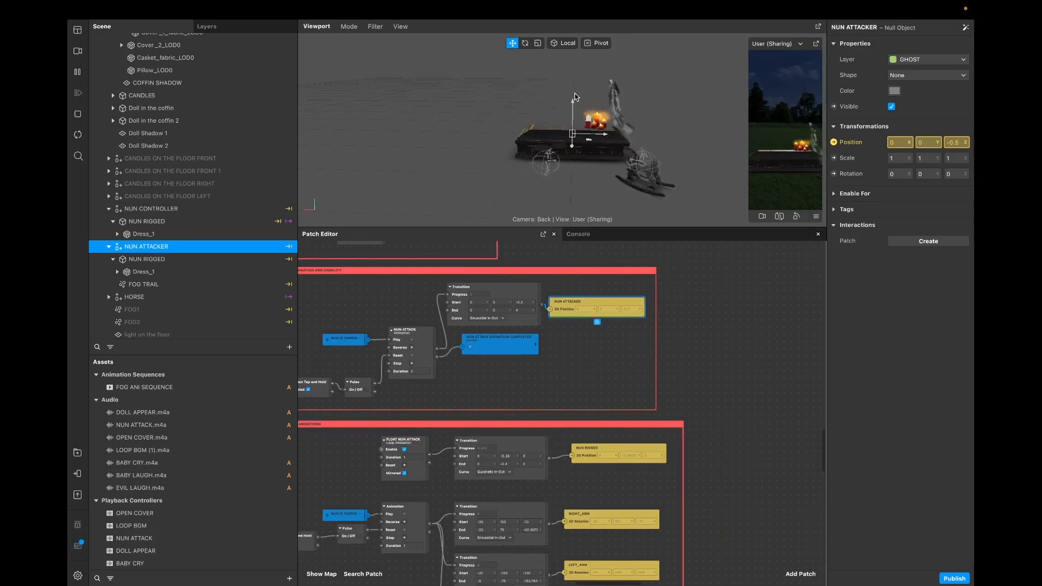
# Step: Inspect the start and end Z values of the attack Transition and the duration of the NUN ATTACK animation
pyautogui.hscroll(-3, 489, 357)
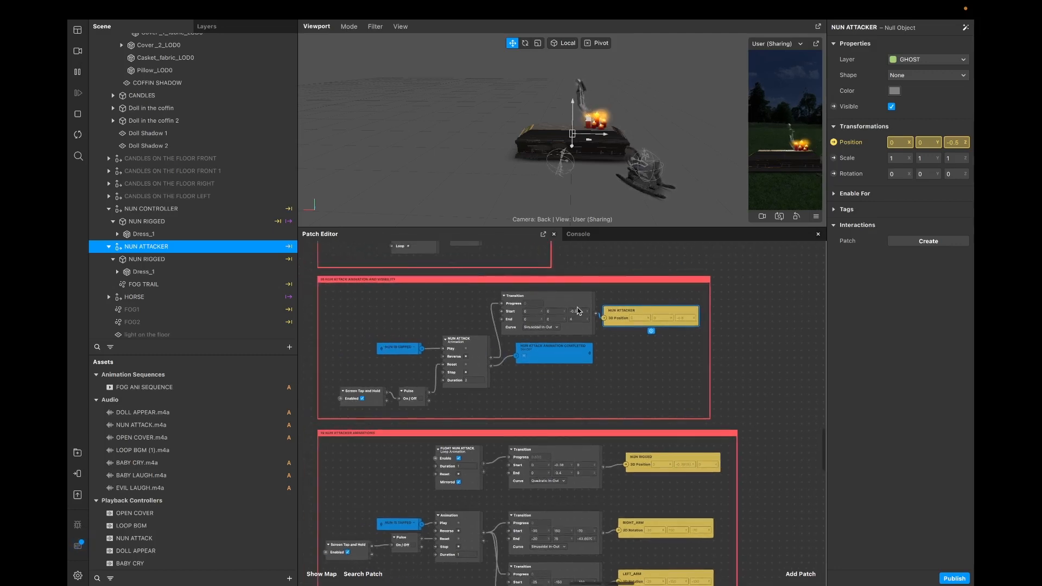
pyautogui.click(584, 317)
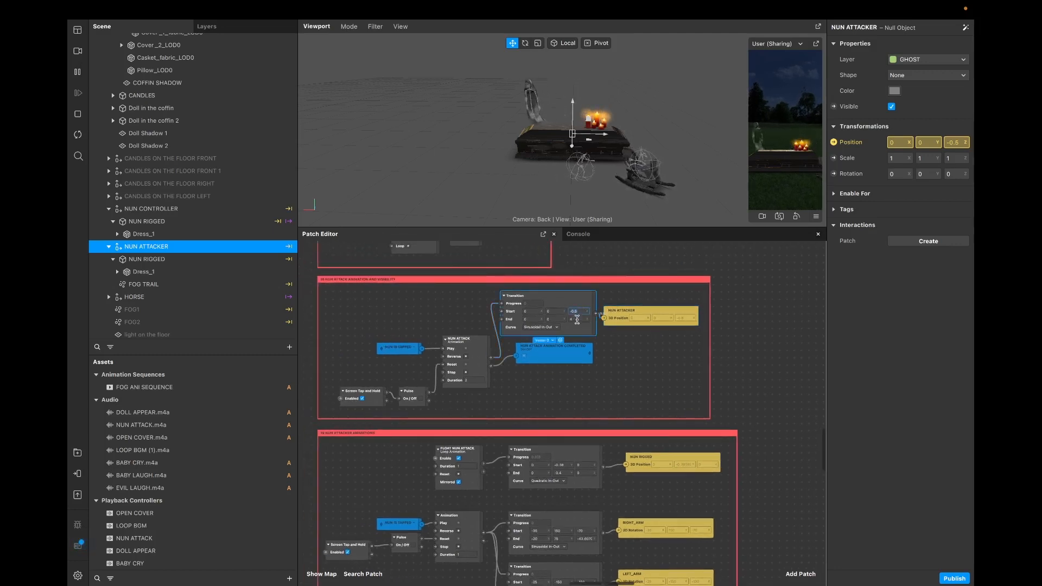
pyautogui.click(575, 320)
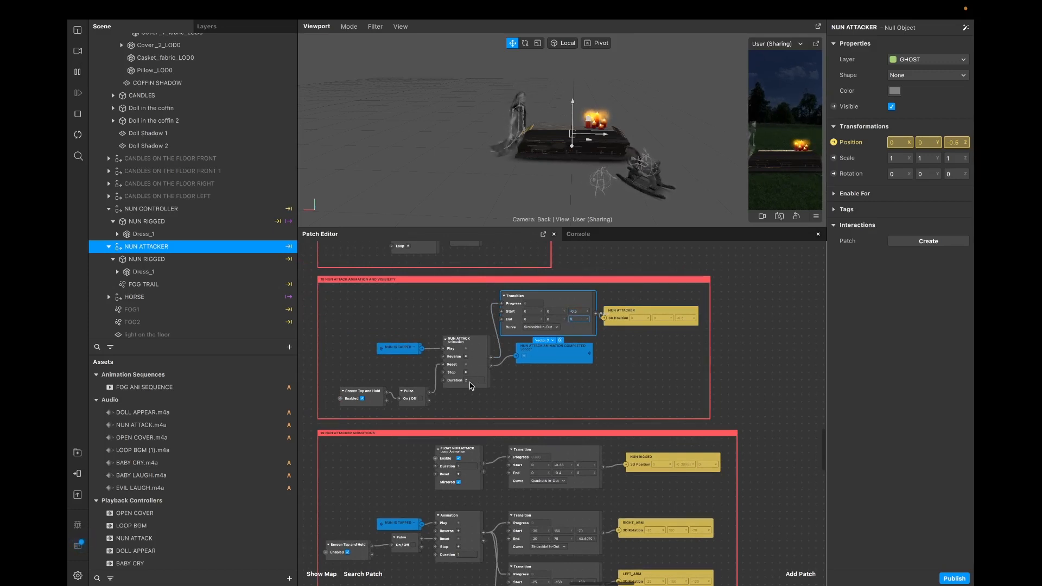
pyautogui.scroll(-2, 488, 320)
pyautogui.click(471, 334)
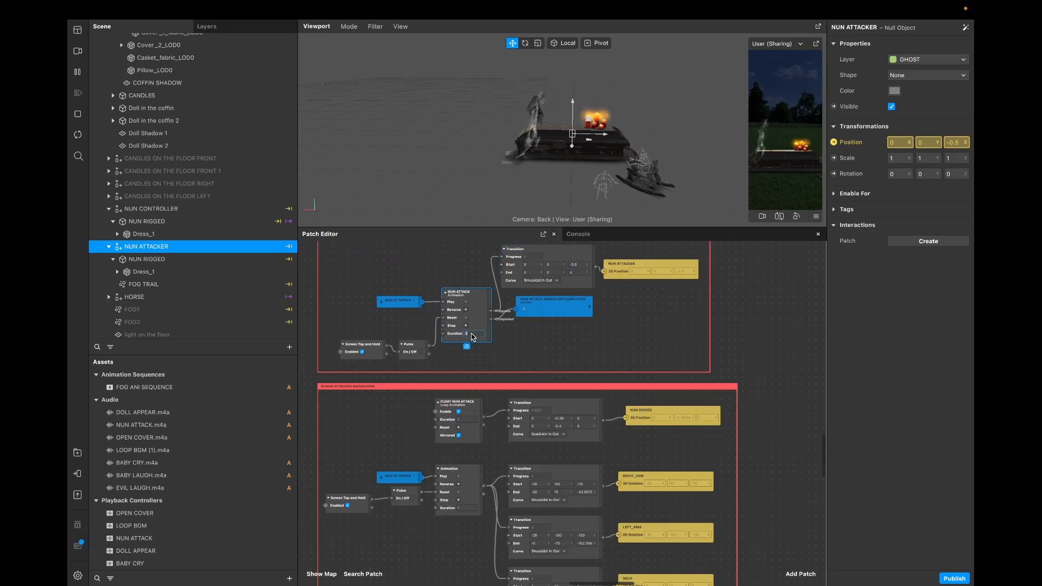
# Step: Shift the Screen Tap and Hold and Pulse patches slightly up and the attack-animation-completed sender slightly down in the nun attack animation group
pyautogui.click(367, 333)
pyautogui.moveTo(367, 333); pyautogui.dragTo(409, 340)
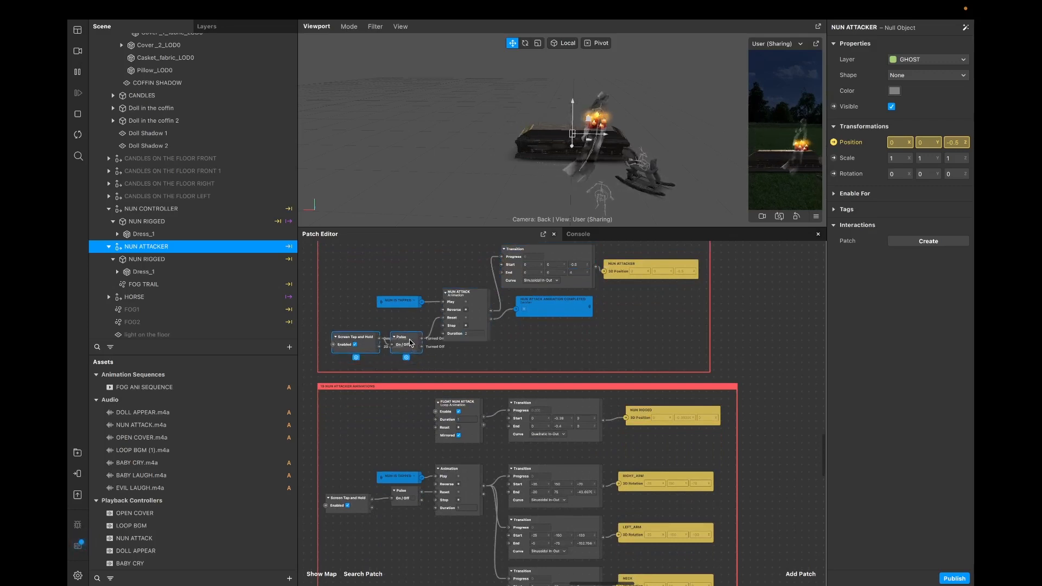
pyautogui.click(355, 327)
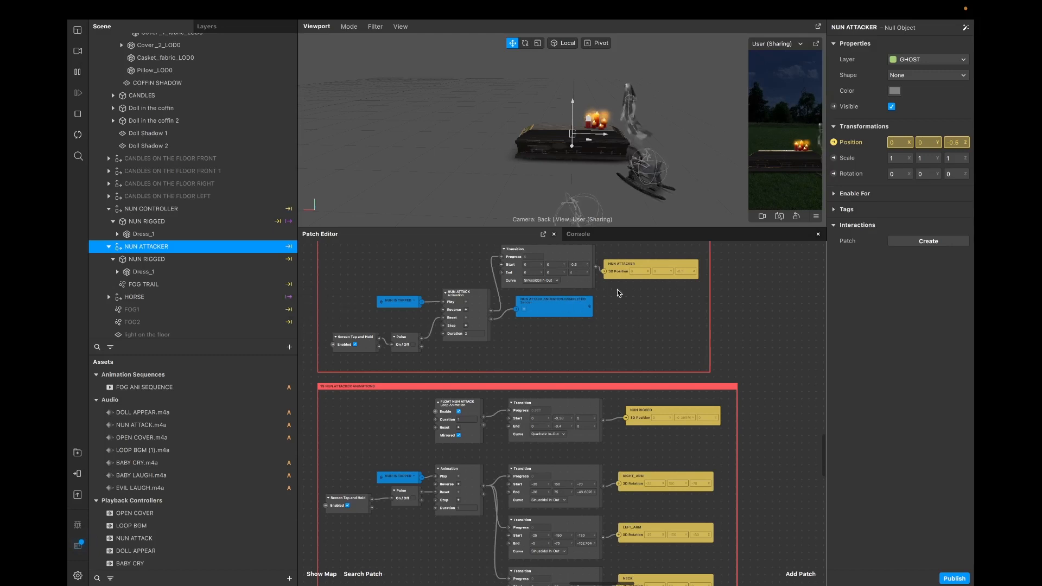
pyautogui.scroll(-1, 619, 322)
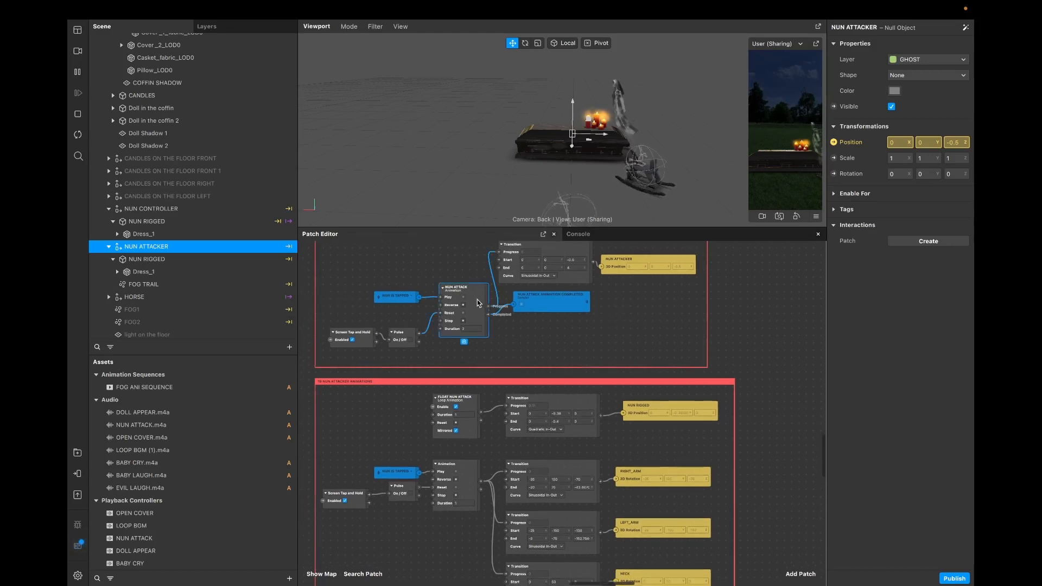
pyautogui.moveTo(548, 310); pyautogui.dragTo(546, 324)
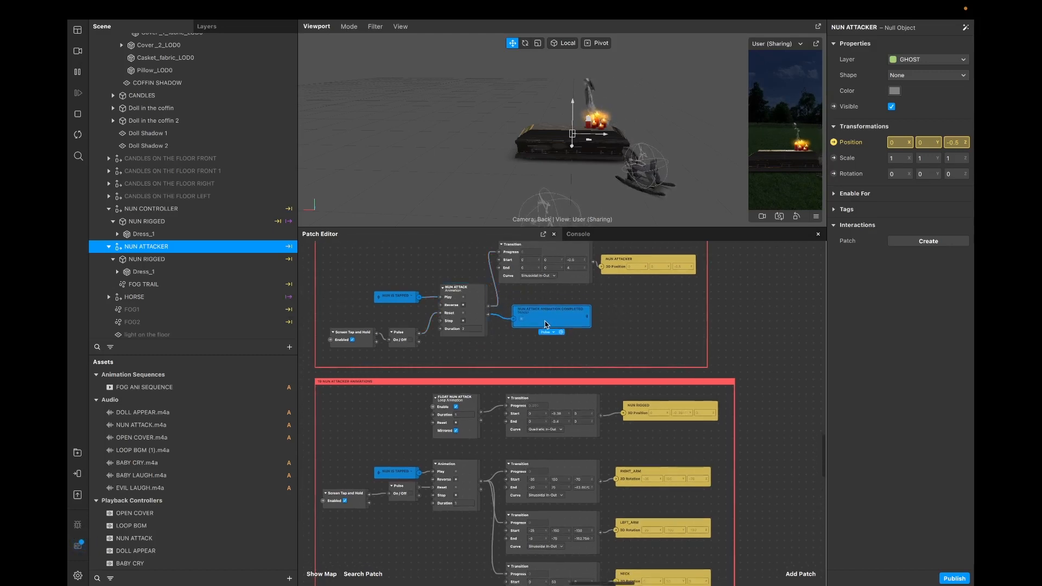
pyautogui.click(479, 320)
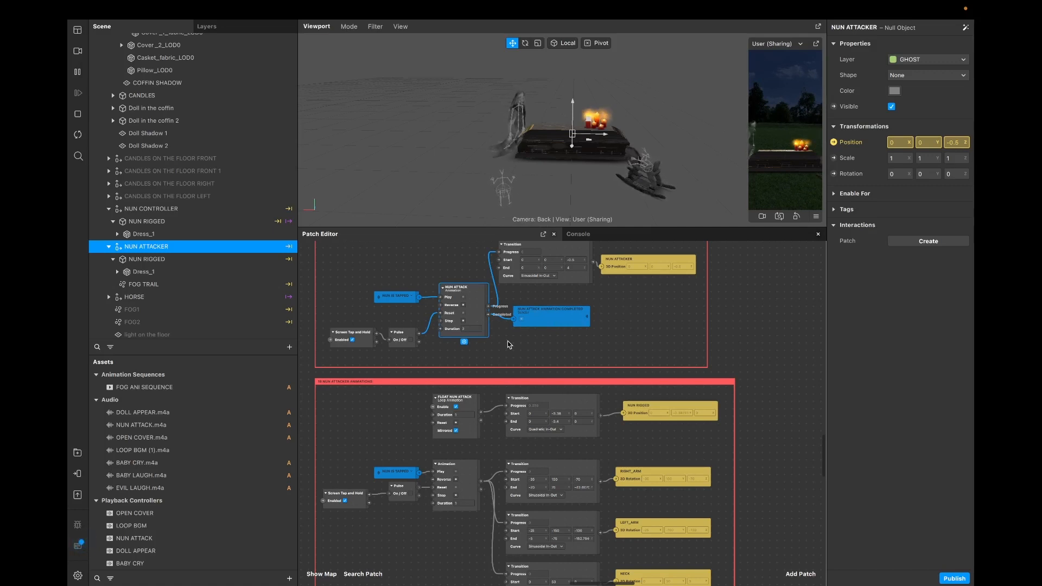
# Step: Examine the nun attacker animations group against NUN RIGGED under NUN ATTACKER, covering the float loop and the arm and neck transitions
pyautogui.scroll(-4, 507, 344)
pyautogui.scroll(-1, 506, 344)
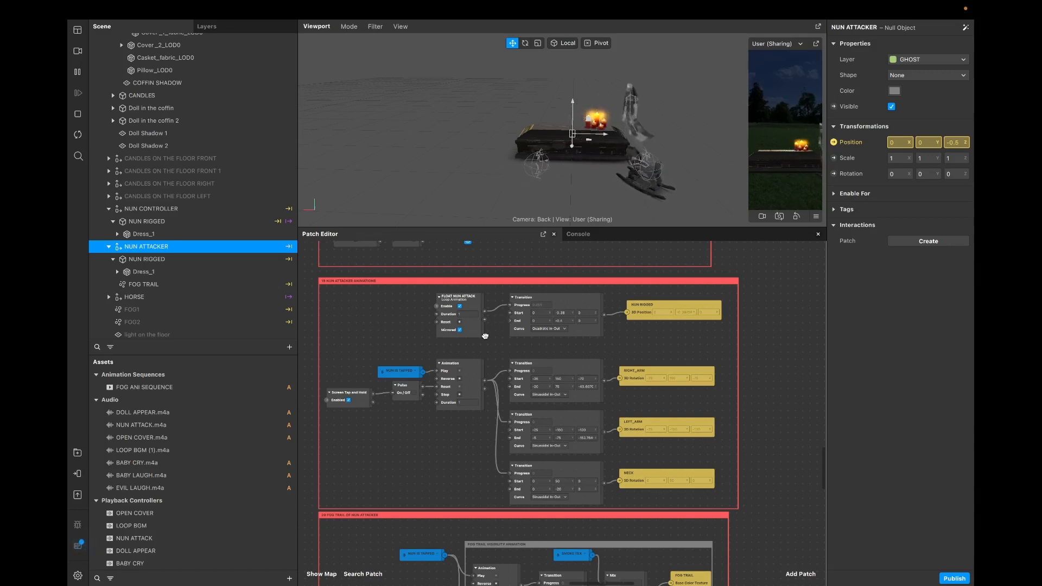
pyautogui.scroll(-2, 380, 416)
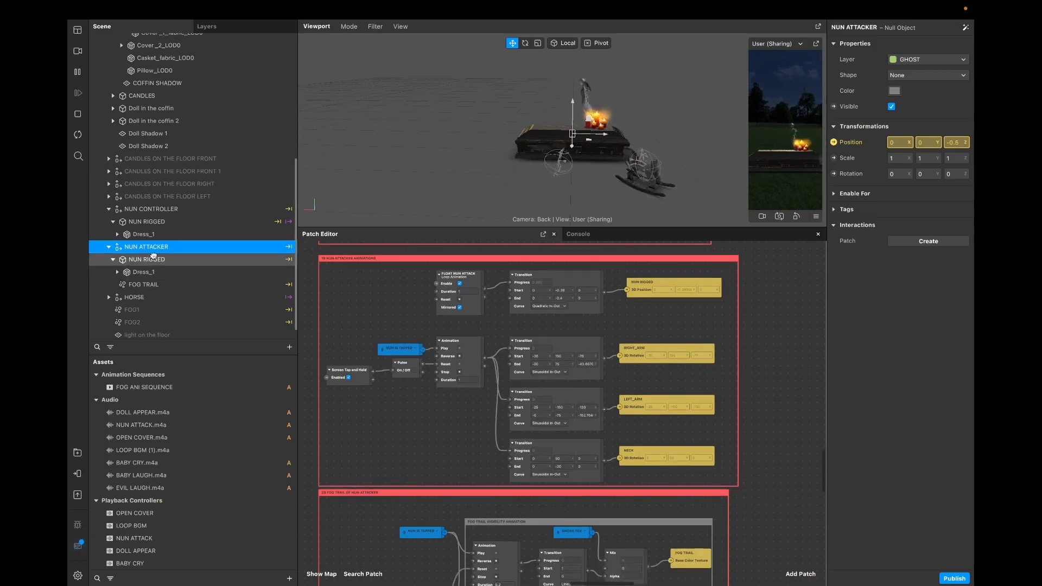
pyautogui.click(151, 260)
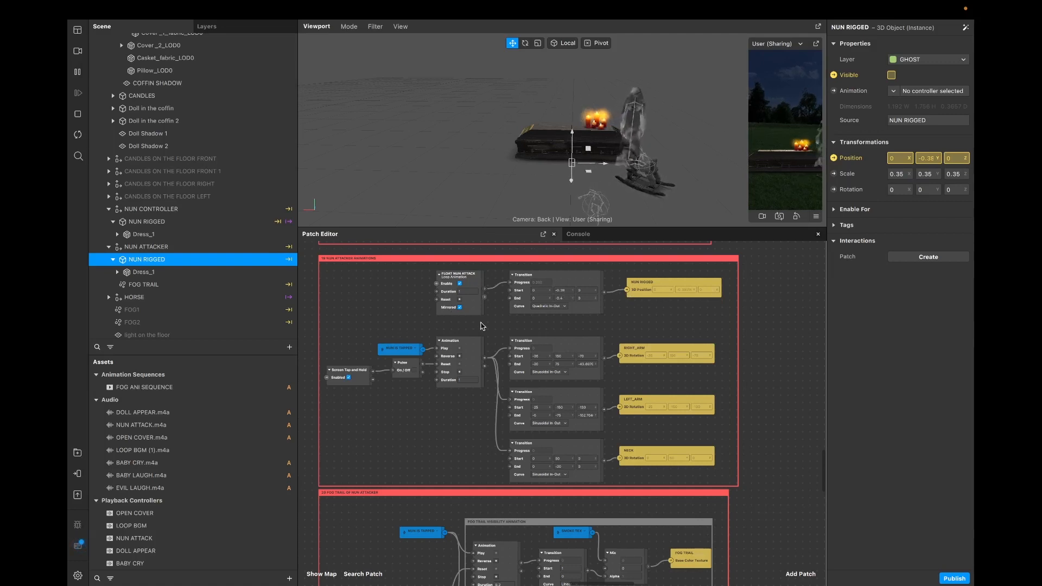
pyautogui.scroll(-2, 557, 324)
pyautogui.hscroll(2, 556, 324)
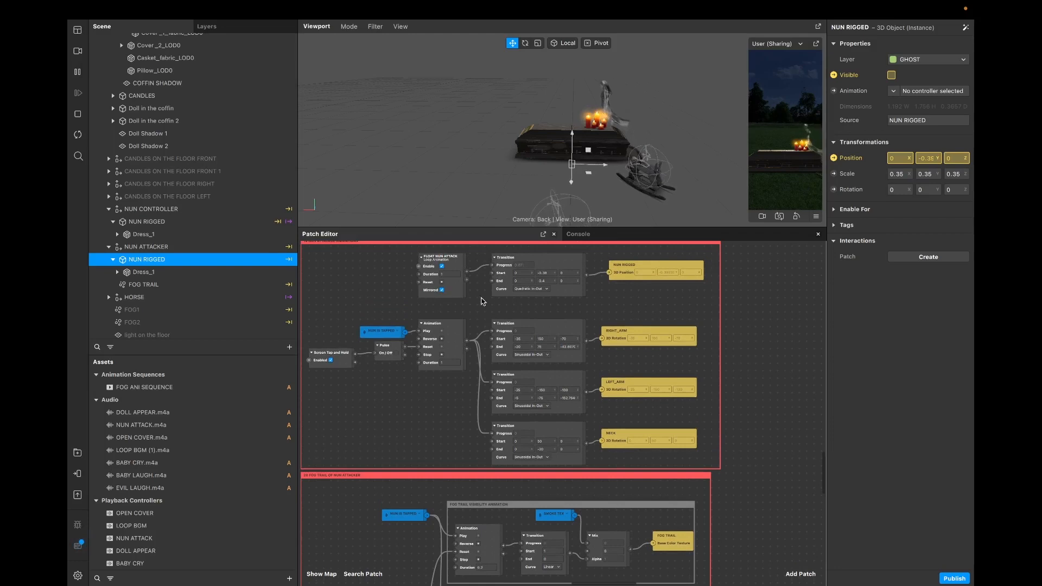
pyautogui.scroll(-3, 404, 343)
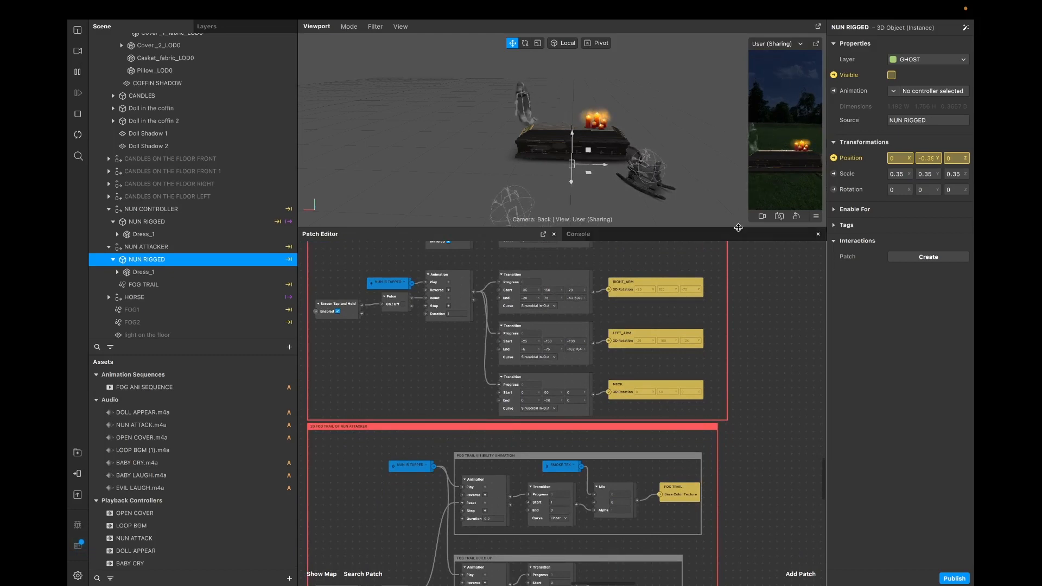
# Step: Enlarge the device preview to test the attack by tapping the nun, and restart the effect
pyautogui.moveTo(733, 227); pyautogui.dragTo(732, 282)
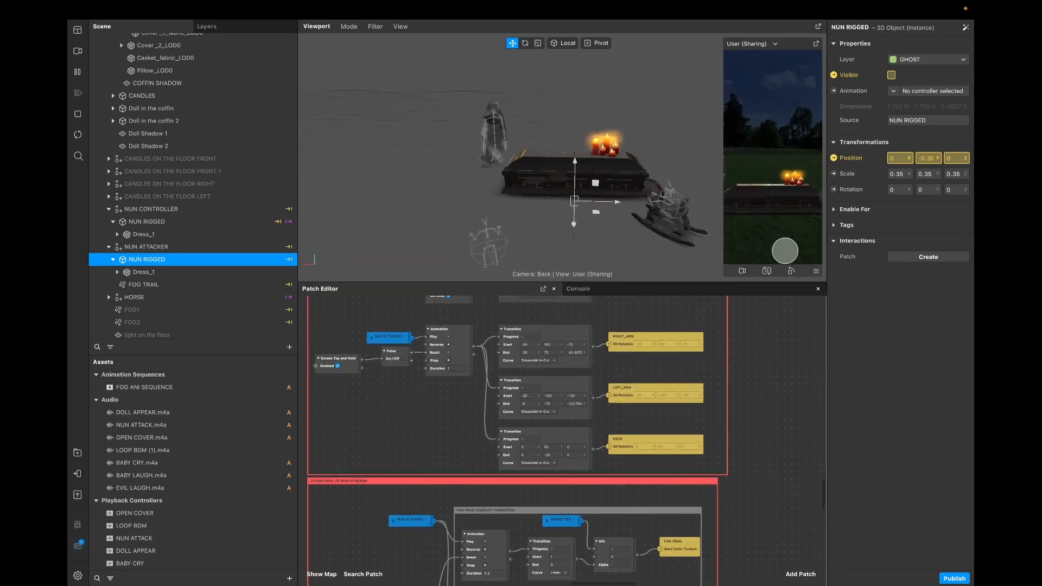
pyautogui.click(819, 273)
pyautogui.click(846, 272)
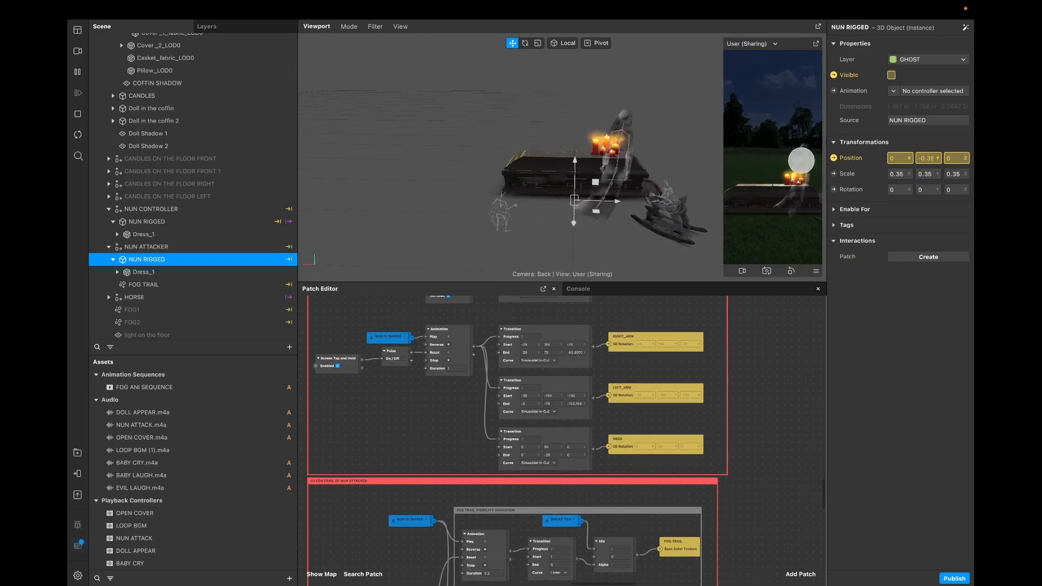
pyautogui.click(808, 161)
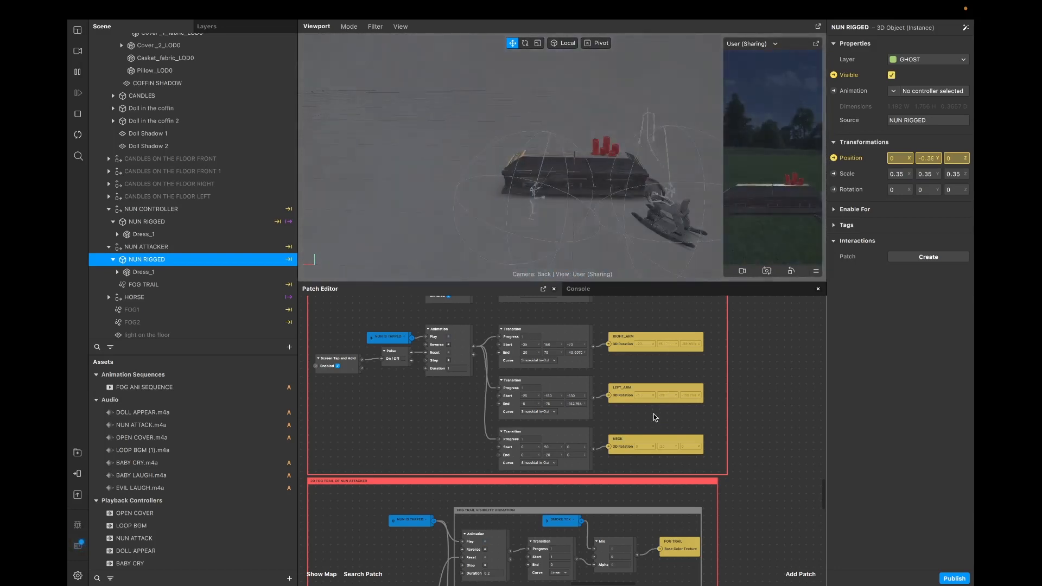
pyautogui.click(78, 135)
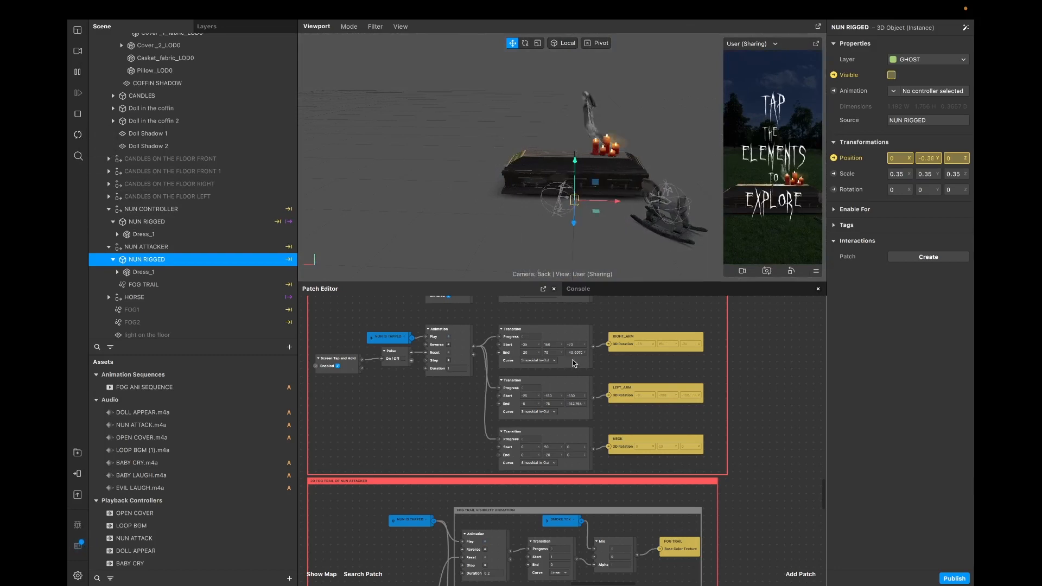
# Step: Expand the skeleton of NUN RIGGED under NUN ATTACKER through MAIN, SPINE, Joint_4_2 and Joint_5_3 to the joints under CHEST
pyautogui.scroll(-1, 141, 239)
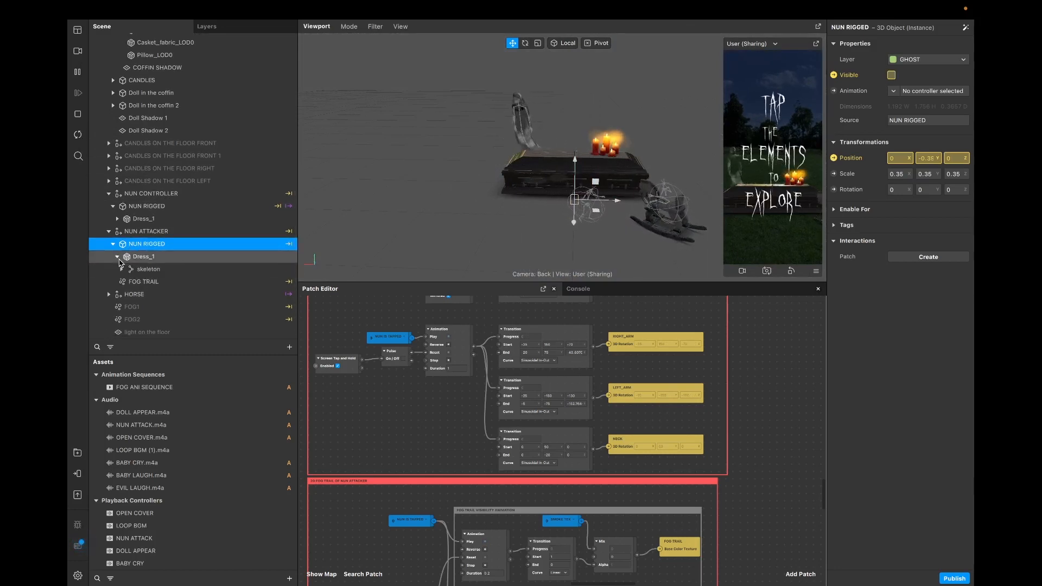
pyautogui.click(118, 257)
pyautogui.click(121, 269)
pyautogui.scroll(-2, 125, 266)
pyautogui.click(126, 257)
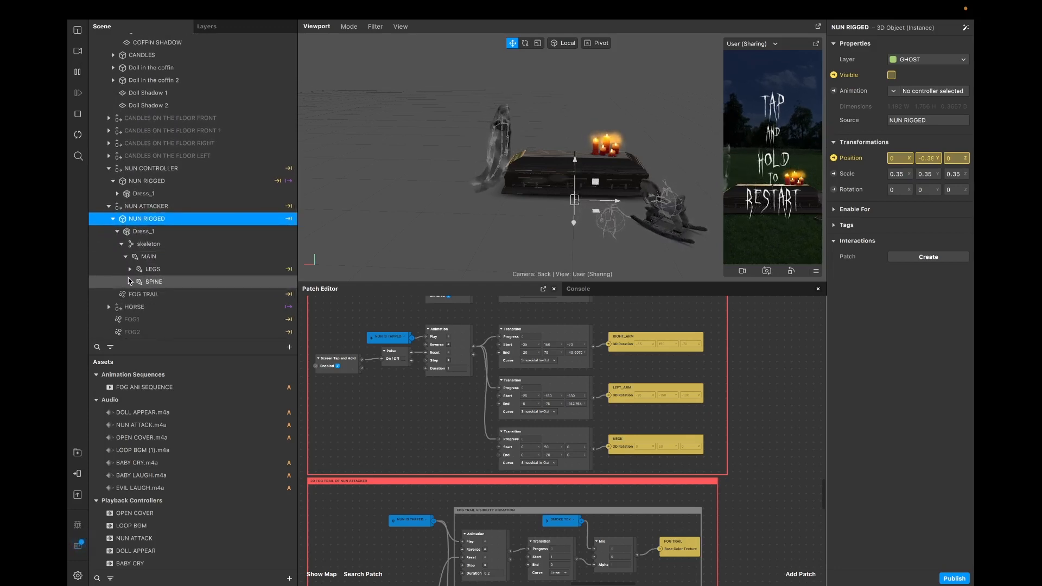
pyautogui.click(129, 282)
pyautogui.scroll(-1, 134, 285)
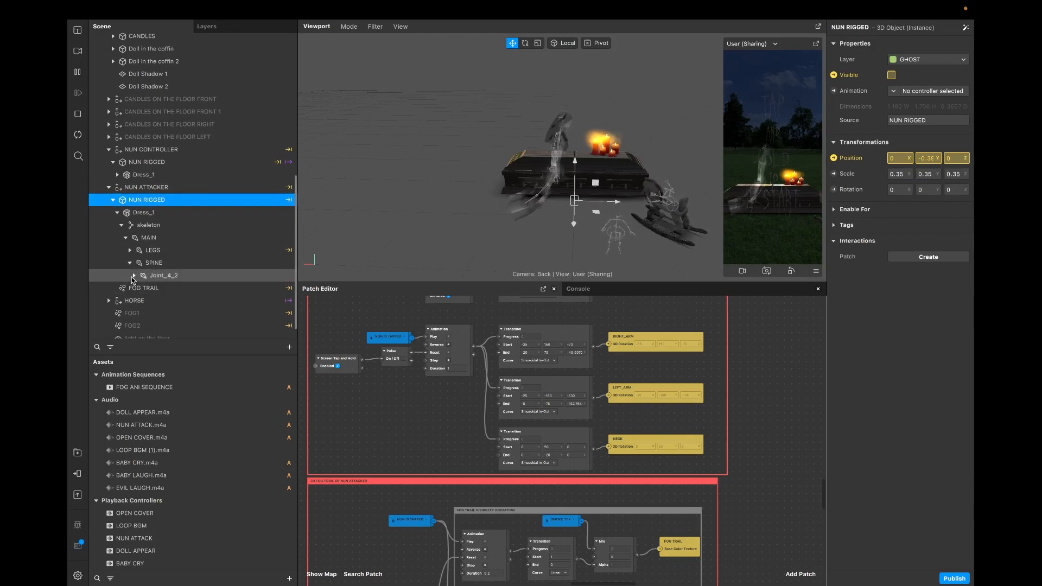
pyautogui.click(134, 275)
pyautogui.click(138, 288)
pyautogui.click(144, 289)
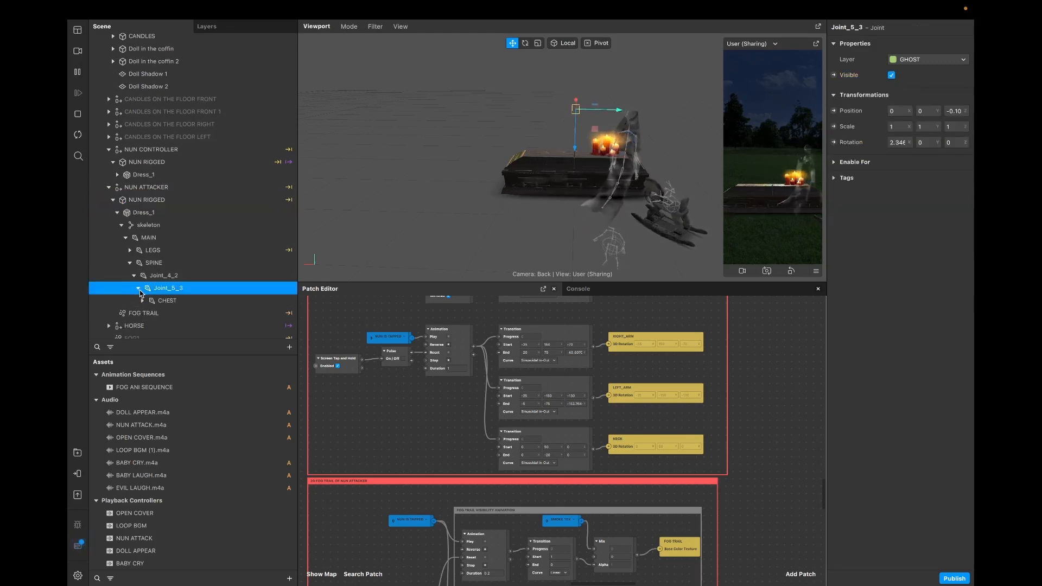
pyautogui.click(143, 300)
pyautogui.scroll(-2, 146, 296)
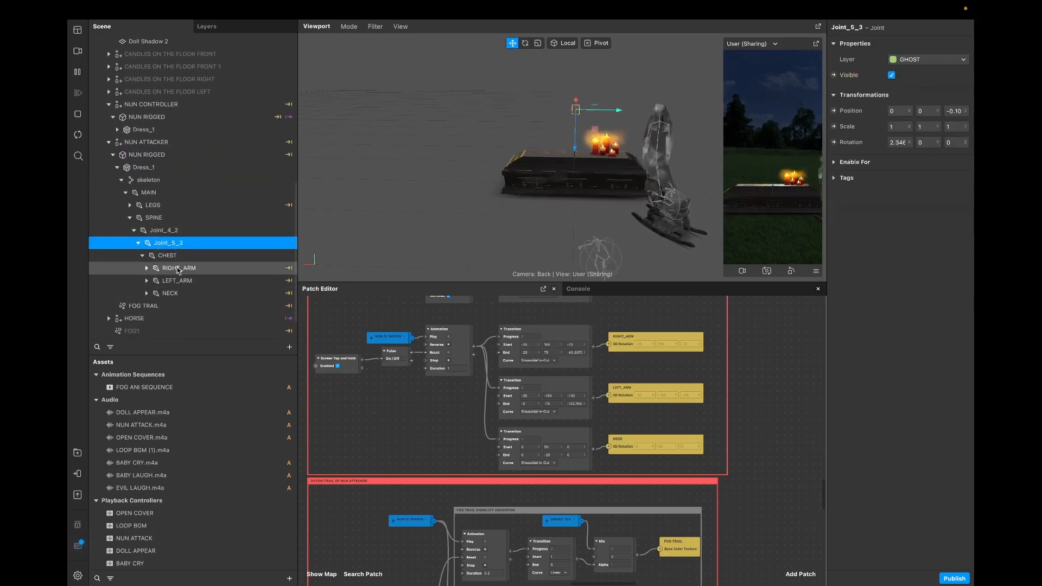
# Step: Inspect the RIGHT_ARM, LEFT_ARM and NECK joints under CHEST and their patch-driven rotations
pyautogui.click(174, 268)
pyautogui.click(175, 280)
pyautogui.click(175, 268)
pyautogui.click(175, 280)
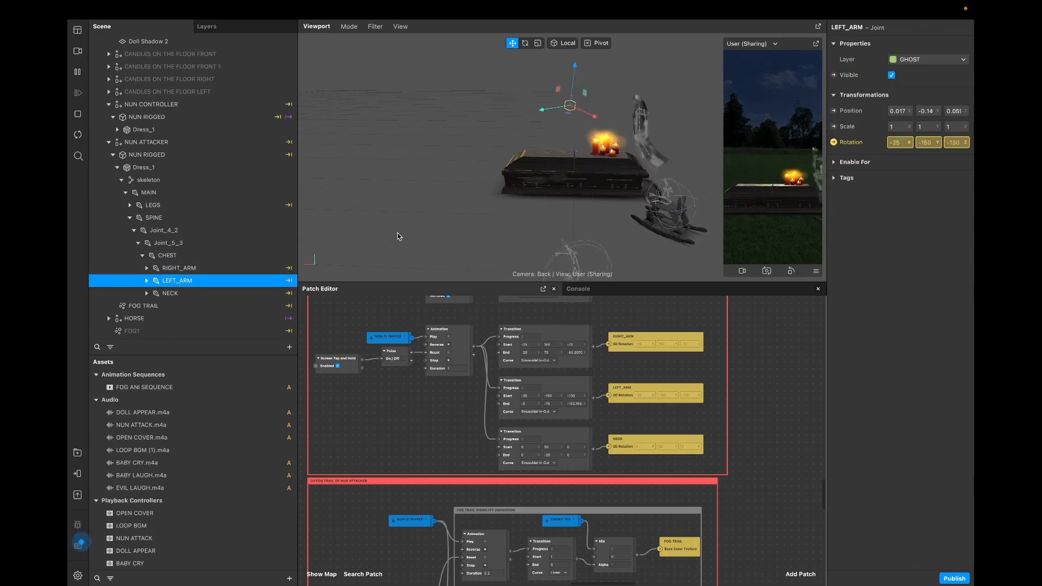
pyautogui.click(176, 269)
pyautogui.click(170, 293)
pyautogui.click(175, 268)
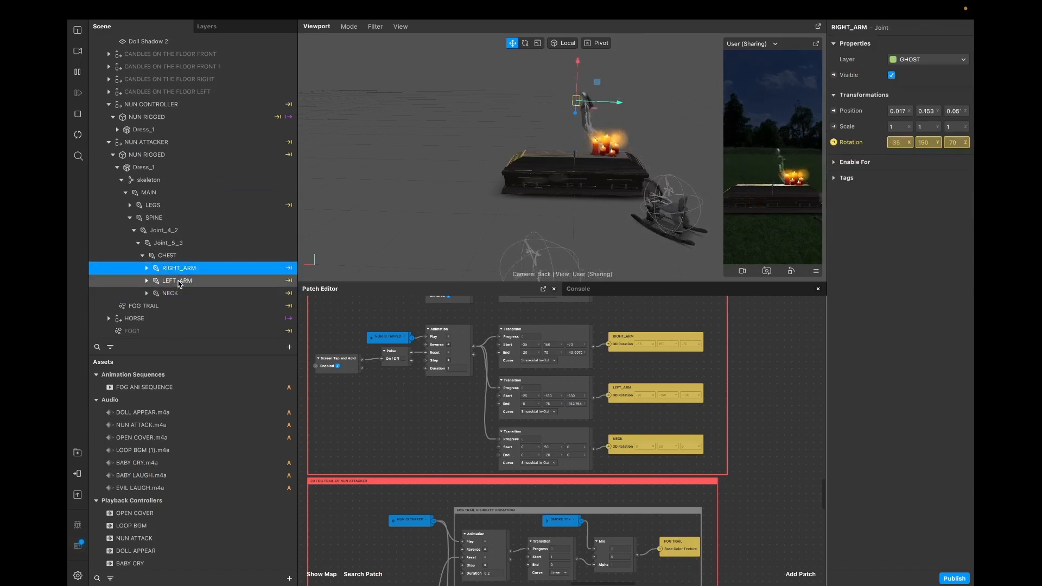
pyautogui.click(177, 293)
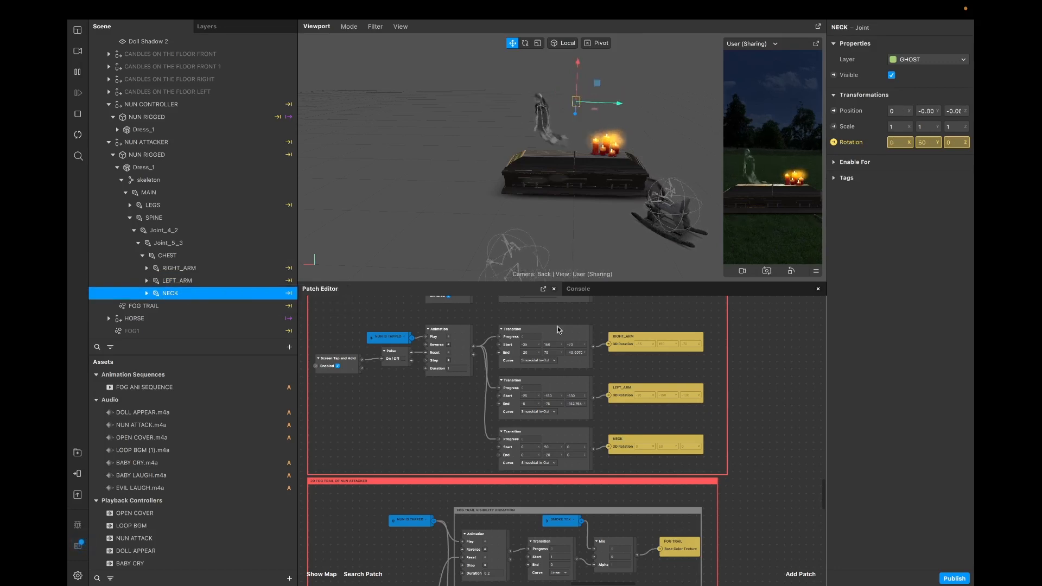
# Step: Shift the Animation patch feeding the arm and neck Transitions slightly right in the nun attacker animations group
pyautogui.click(449, 362)
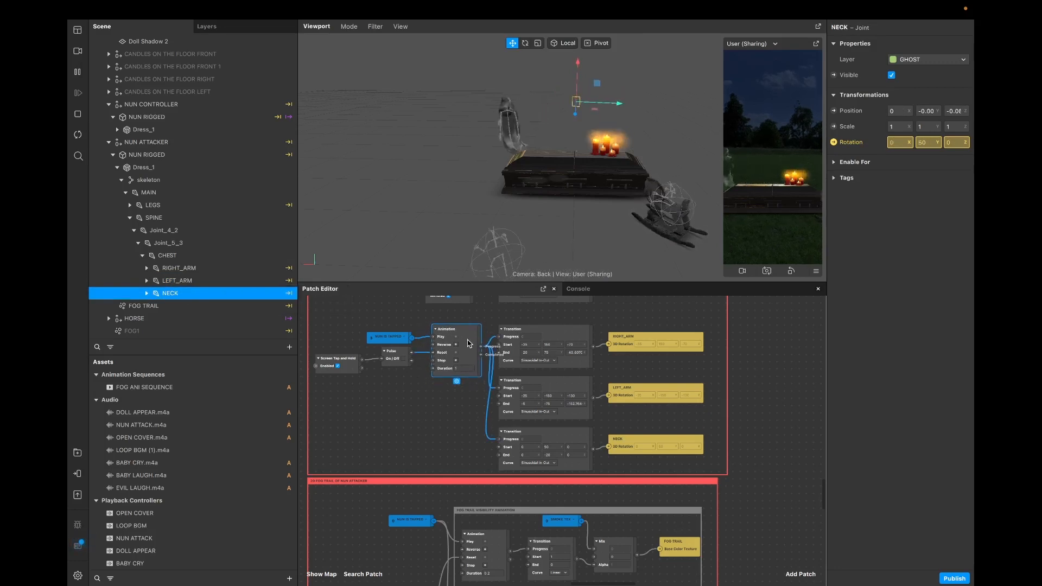
pyautogui.click(525, 322)
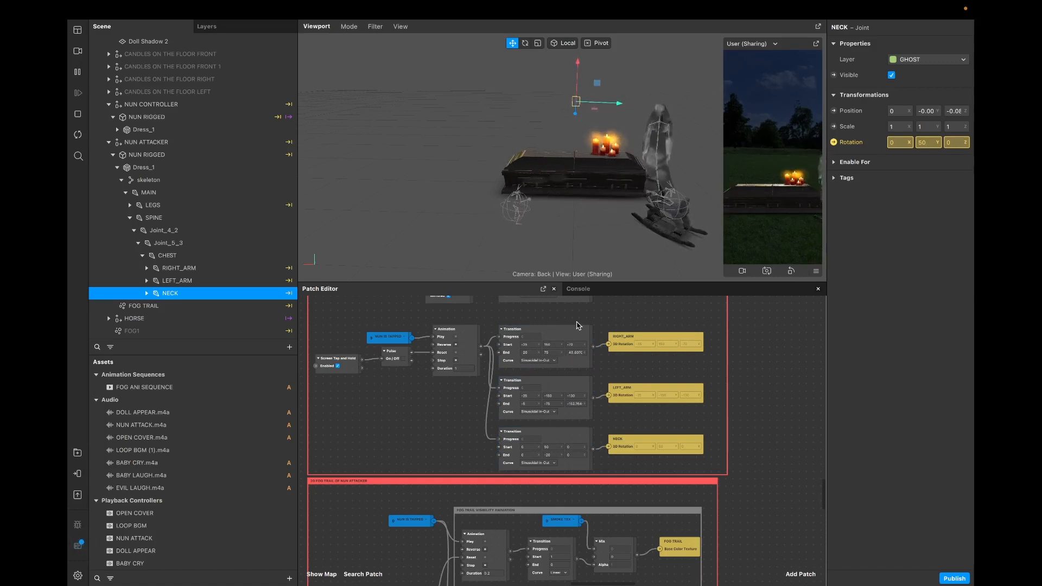
pyautogui.scroll(-1, 640, 439)
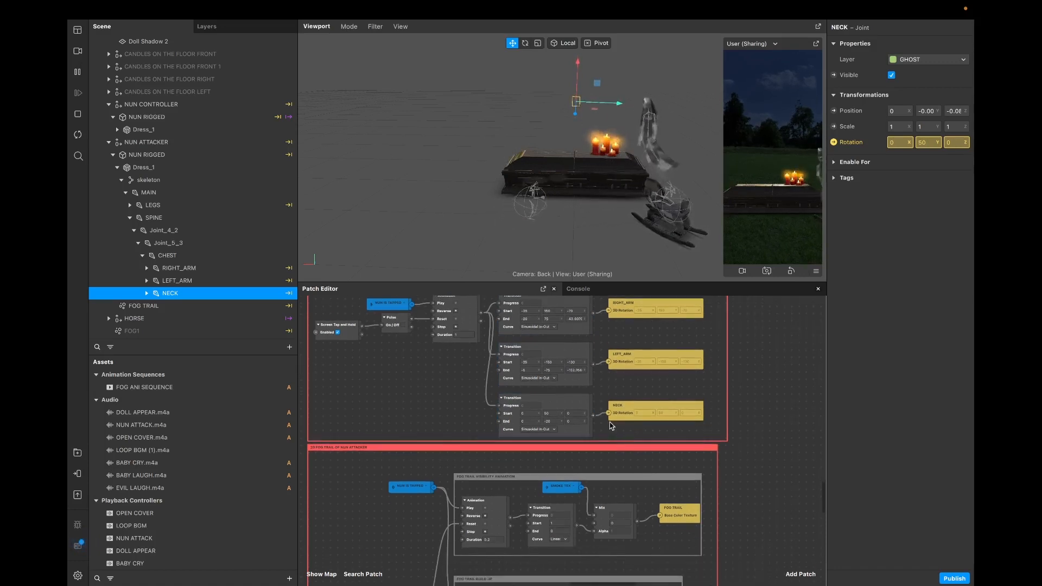
pyautogui.scroll(3, 624, 432)
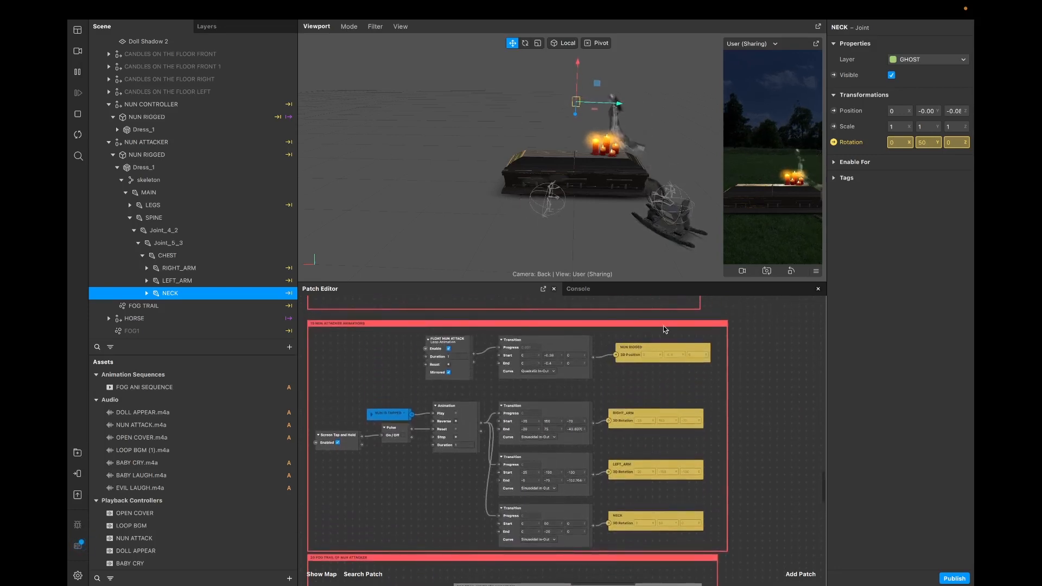
# Step: Bring up the nun attacker's fog trail patch group and test the attack by tapping the nun in the device preview
pyautogui.scroll(-10, 502, 415)
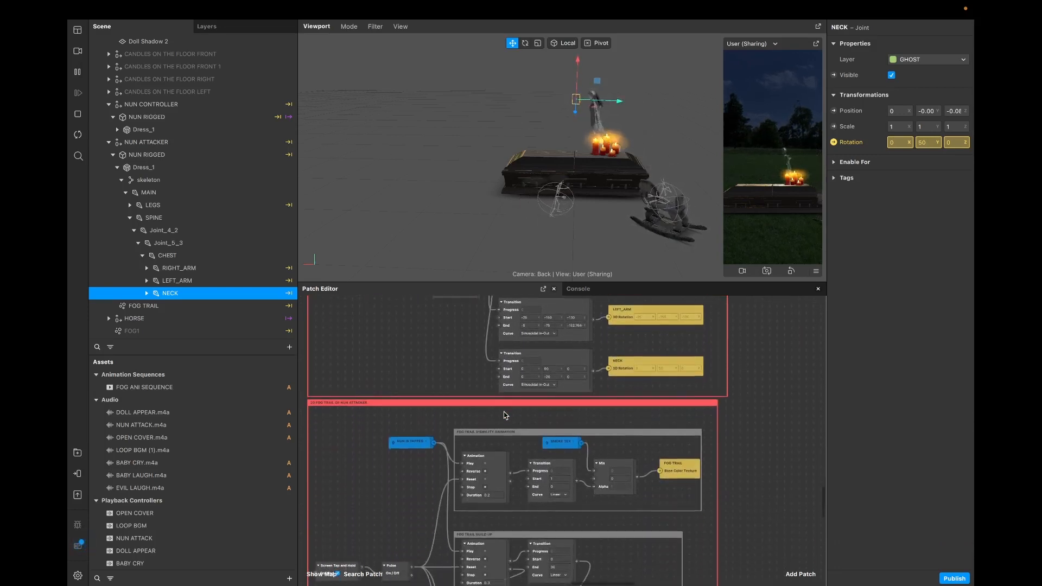
pyautogui.scroll(-1, 504, 416)
pyautogui.scroll(1, 505, 413)
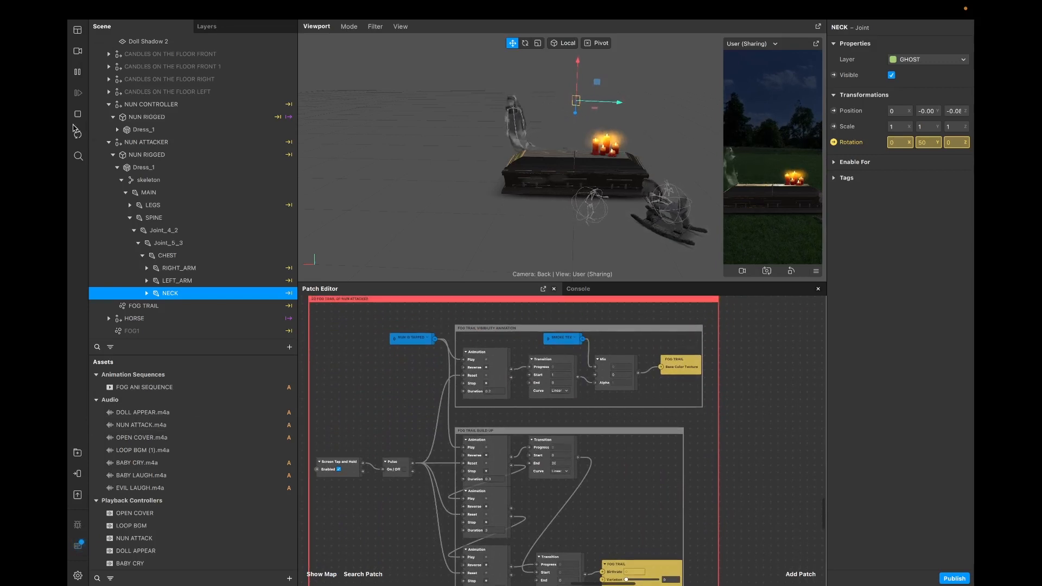
pyautogui.click(816, 270)
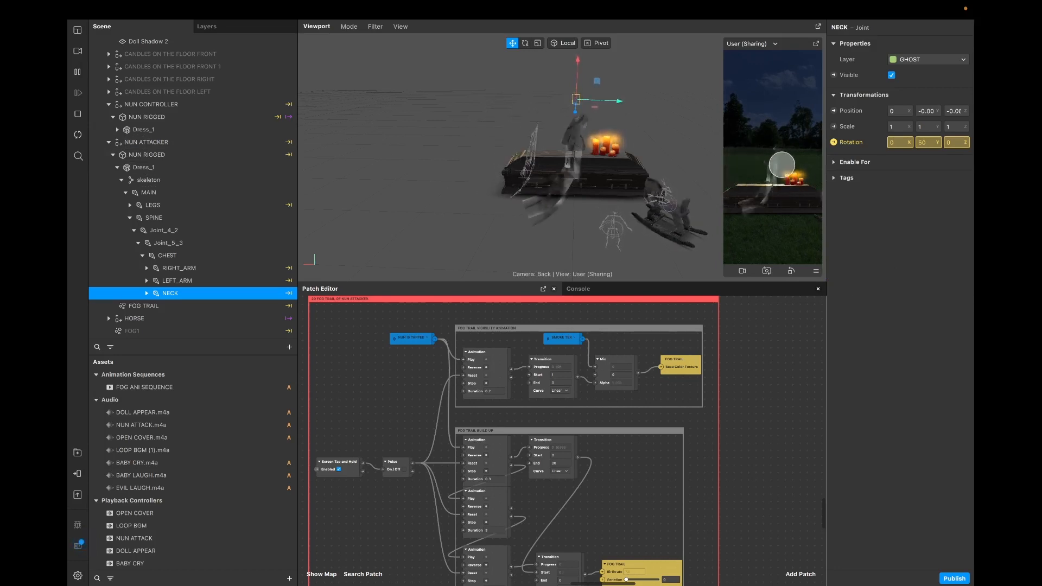
pyautogui.click(782, 166)
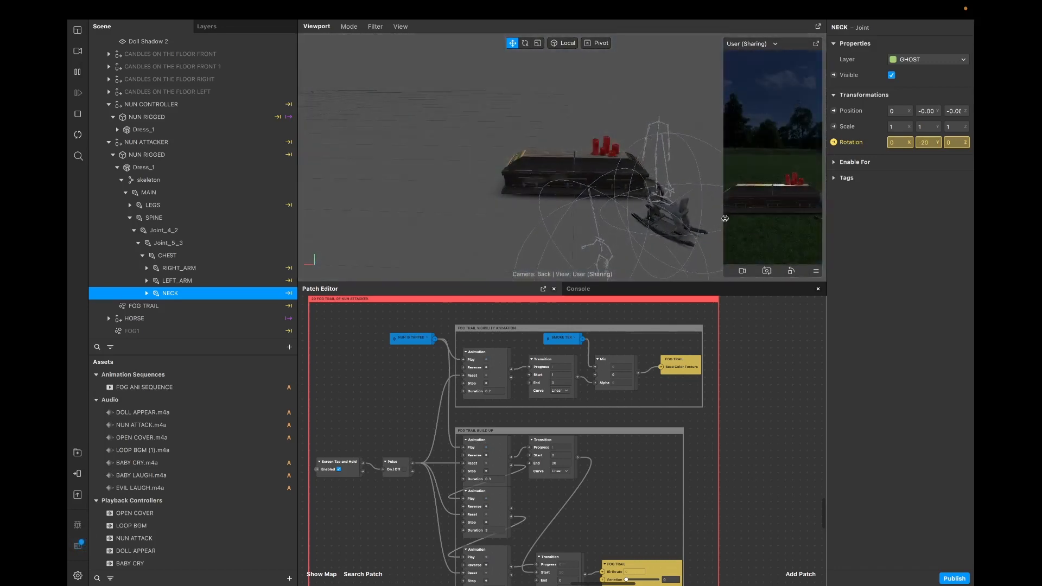
# Step: Collapse NUN RIGGED under NUN ATTACKER and inspect the properties of NUN ATTACKER and its FOG TRAIL particle system
pyautogui.scroll(-3, 241, 266)
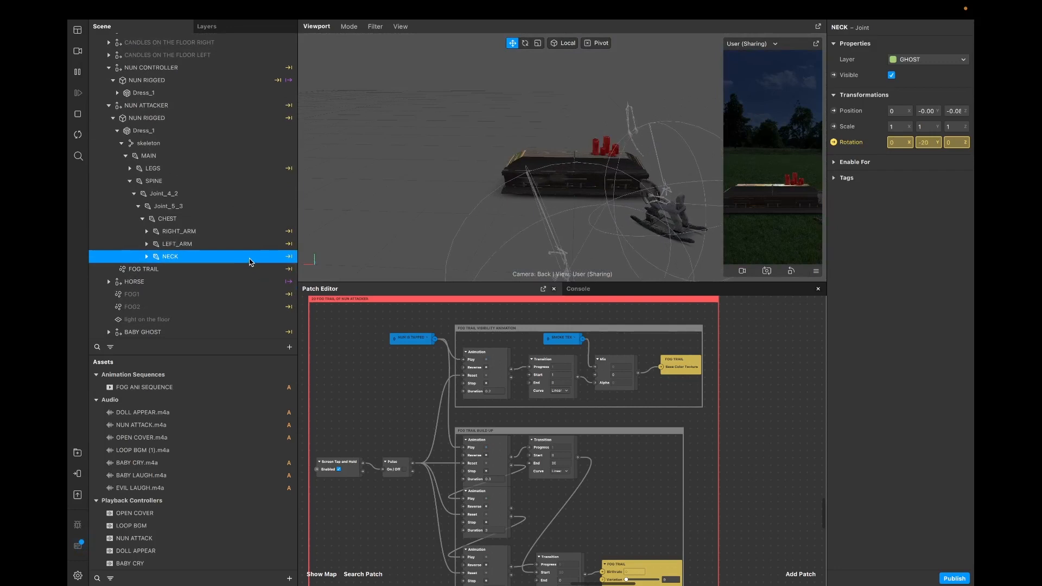
pyautogui.click(113, 118)
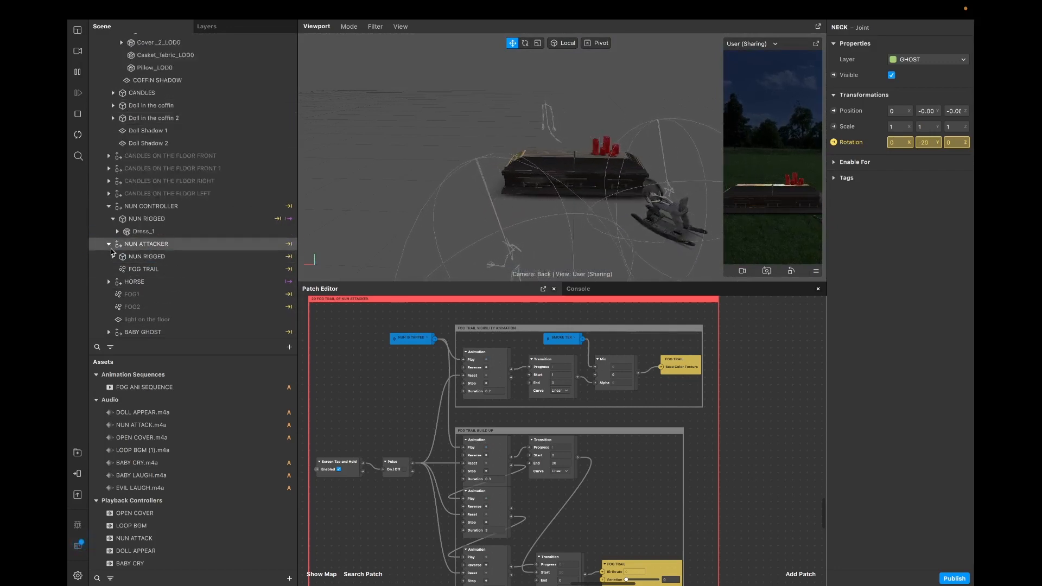
pyautogui.click(153, 245)
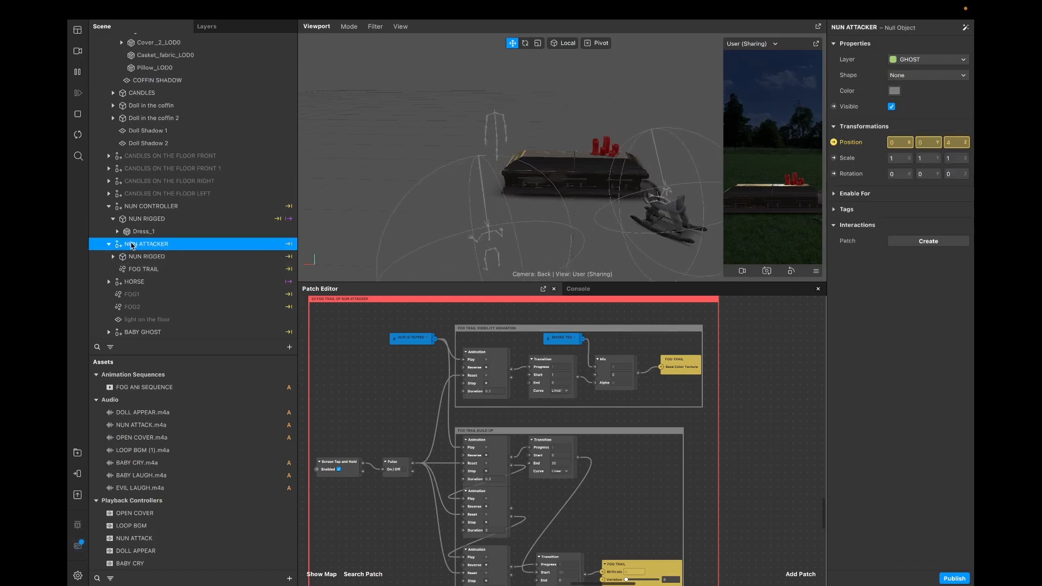
pyautogui.click(145, 271)
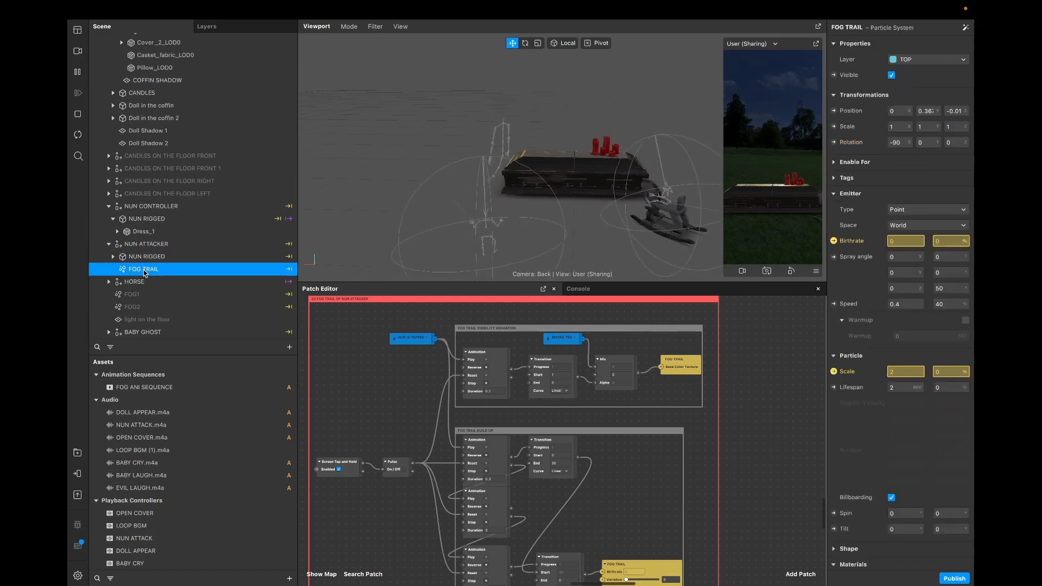
# Step: Inspect the settings of the FOG ANI SEQUENCE animation asset and restart the effect
pyautogui.scroll(-2, 233, 485)
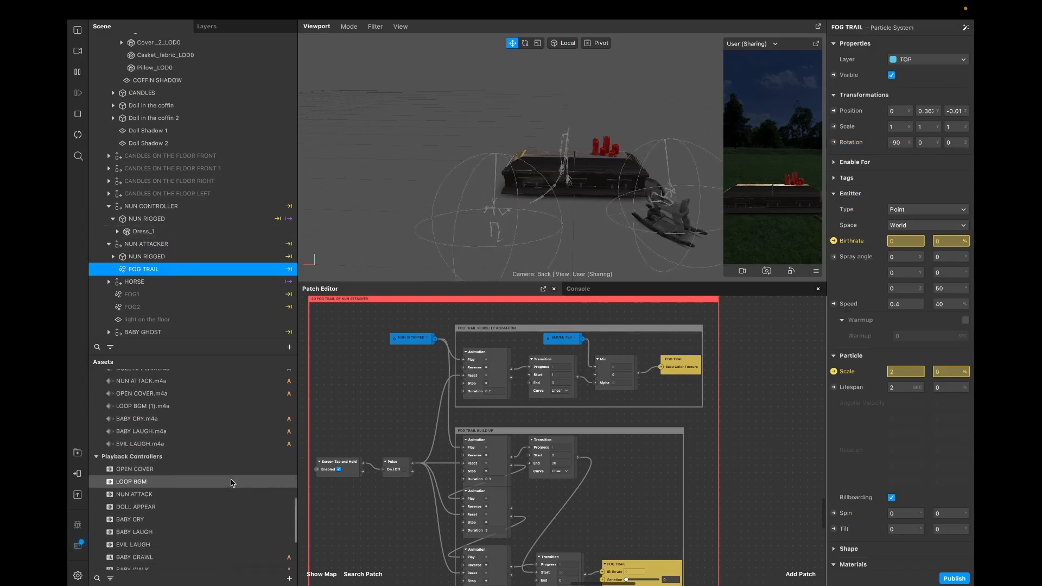
pyautogui.scroll(2, 232, 481)
pyautogui.scroll(1, 232, 479)
pyautogui.click(181, 420)
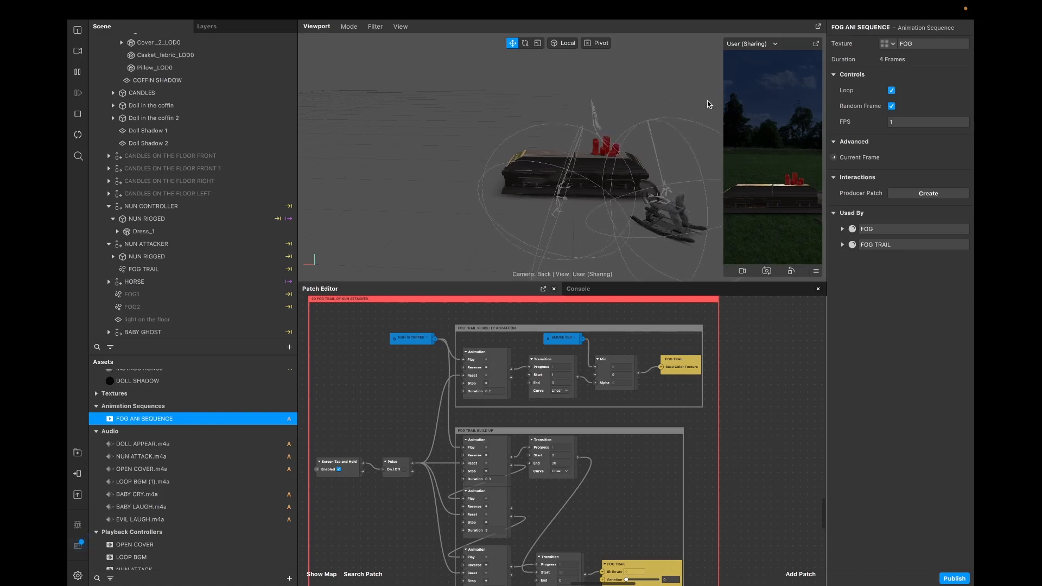
pyautogui.click(75, 132)
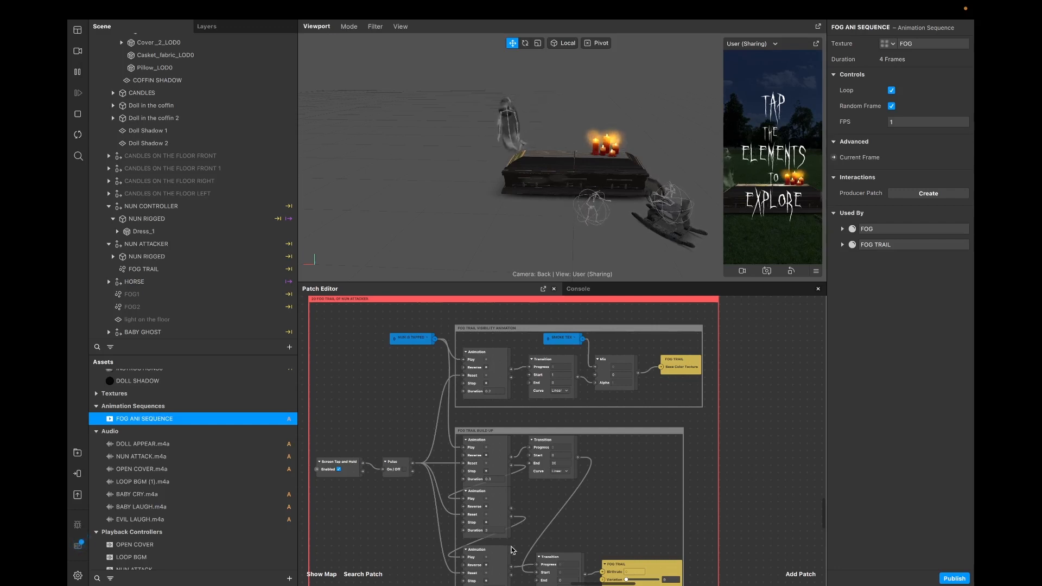
# Step: Move the nun-is-tapped receiver left and slightly down, and enlarge the FOG TRAIL VISIBILITY ANIMATION comment frame upward and to the right
pyautogui.moveTo(409, 340); pyautogui.dragTo(378, 354)
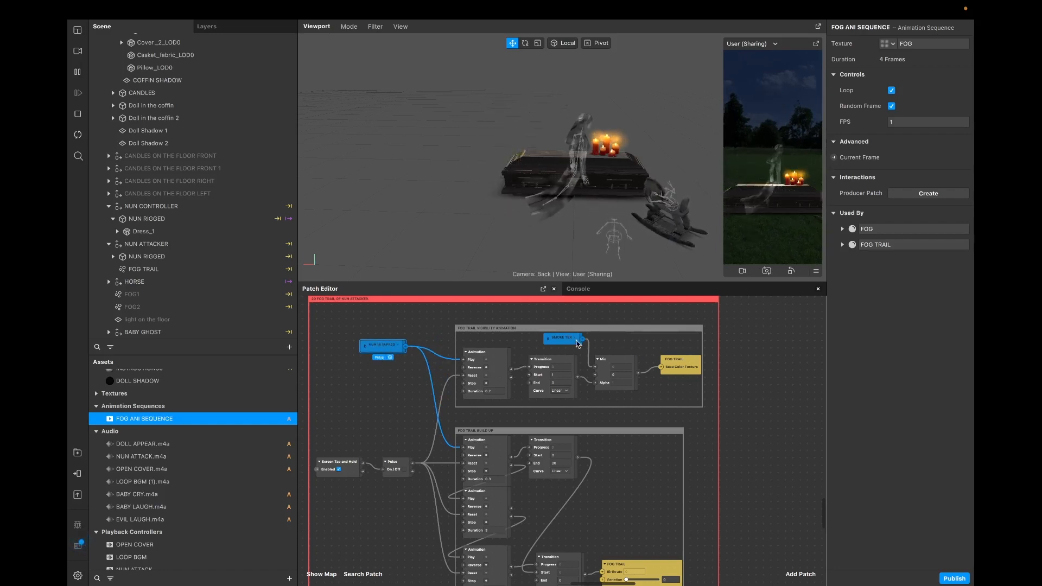
pyautogui.moveTo(567, 347); pyautogui.dragTo(567, 351)
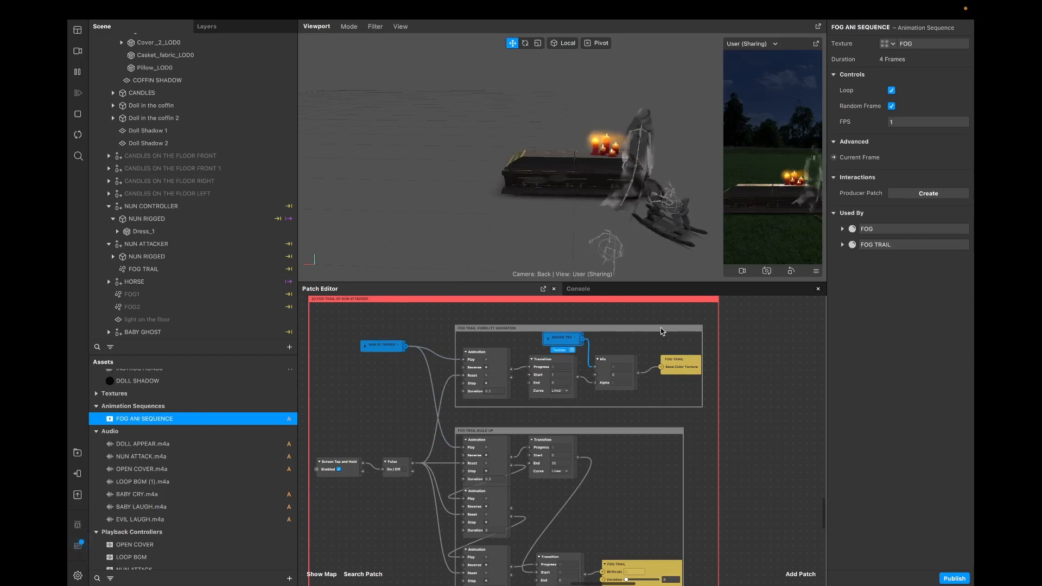
pyautogui.moveTo(661, 325); pyautogui.dragTo(661, 315)
pyautogui.moveTo(701, 340); pyautogui.dragTo(708, 338)
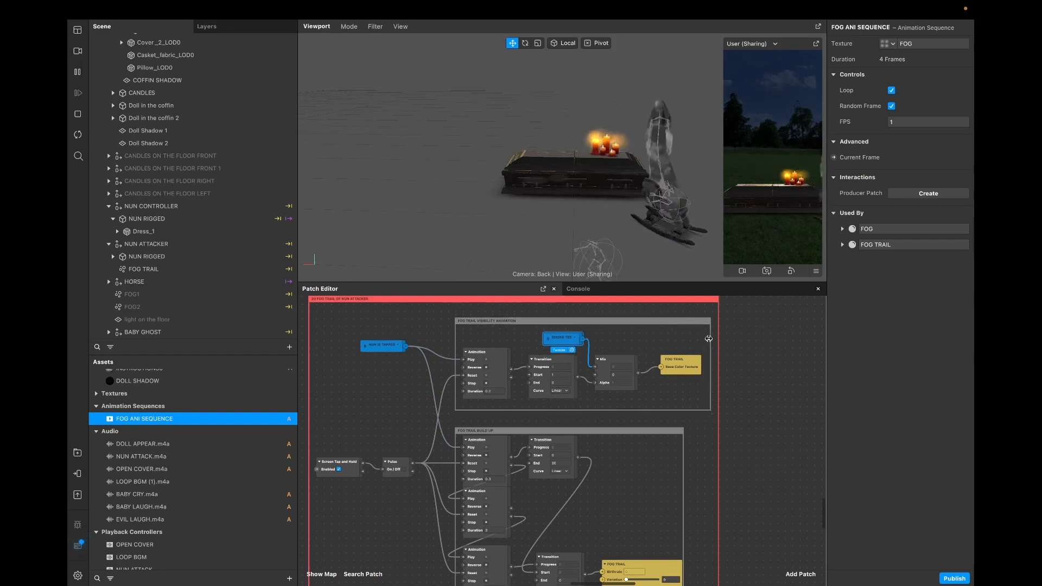
# Step: Examine the visibility Transition and the FOG TRAIL BUILD UP group against the FOG TRAIL particle properties, widening the properties area for readability
pyautogui.click(545, 366)
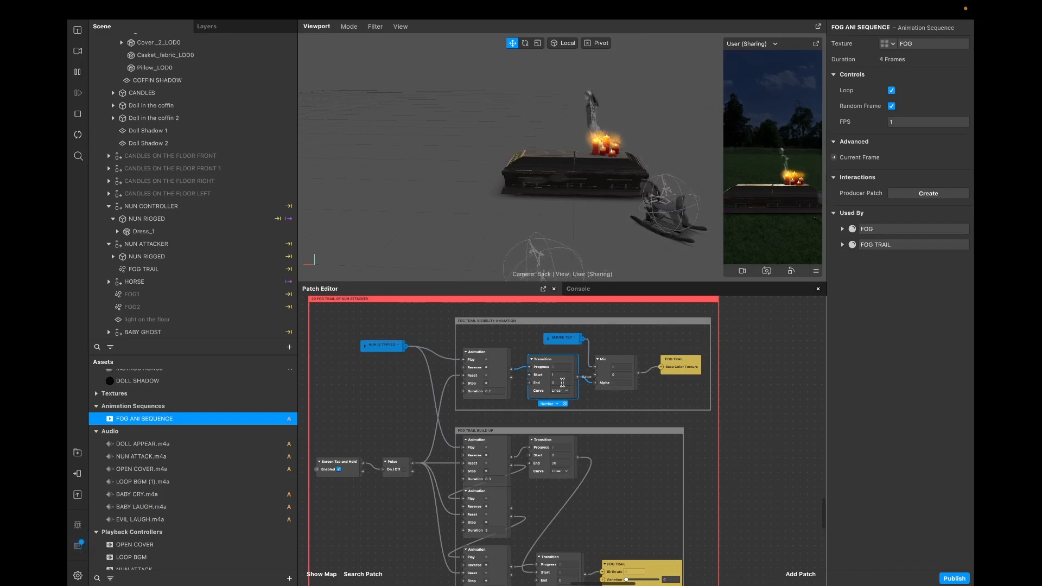
pyautogui.scroll(-5, 581, 404)
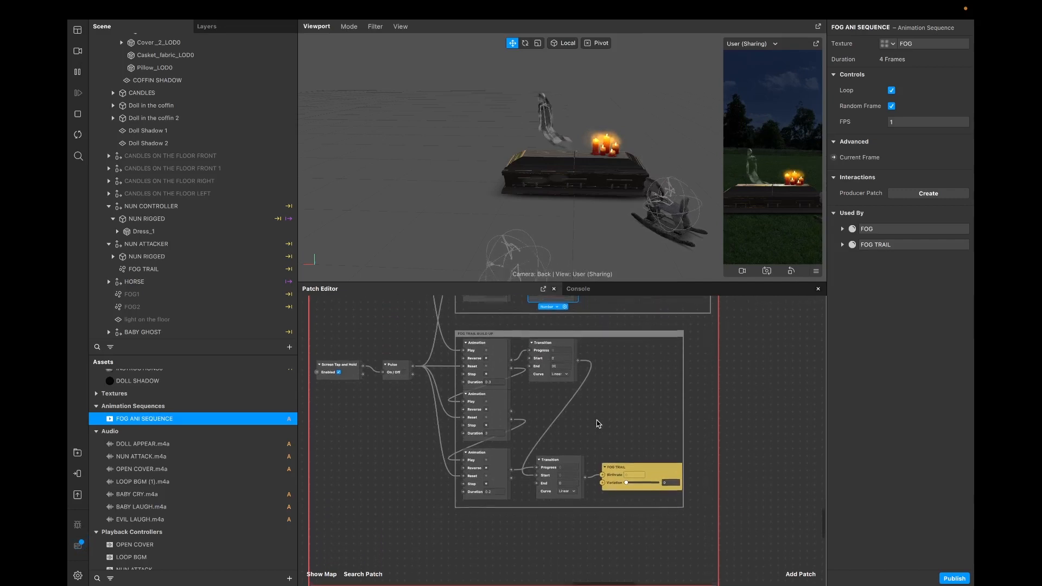
pyautogui.click(494, 326)
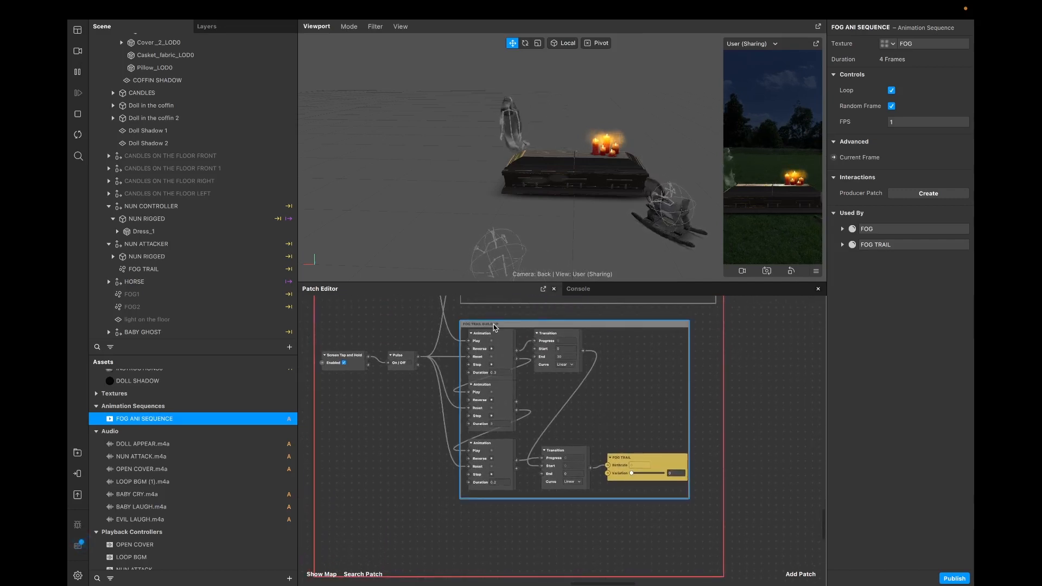
pyautogui.click(170, 270)
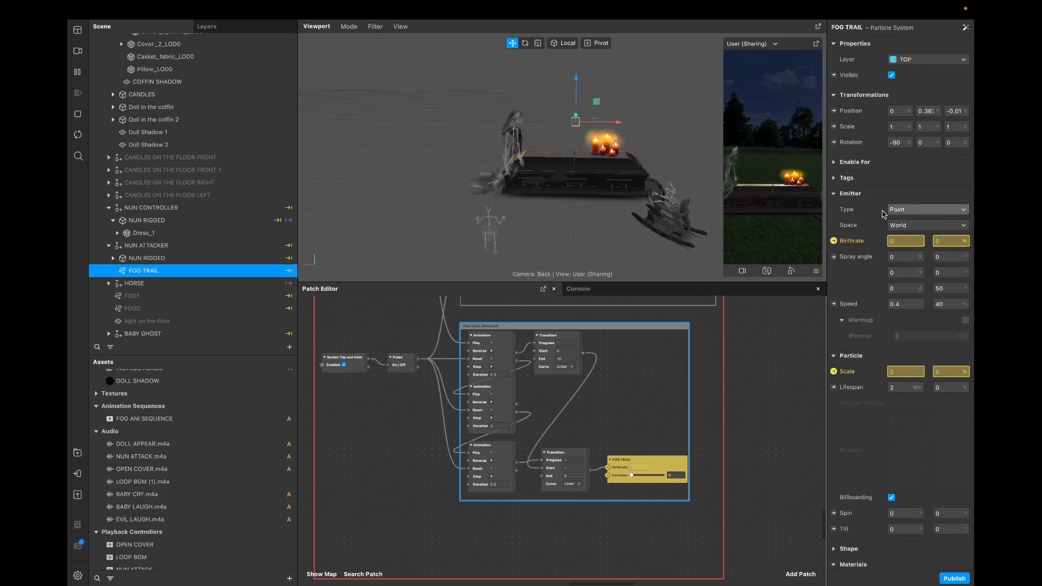
pyautogui.moveTo(829, 215); pyautogui.dragTo(798, 211)
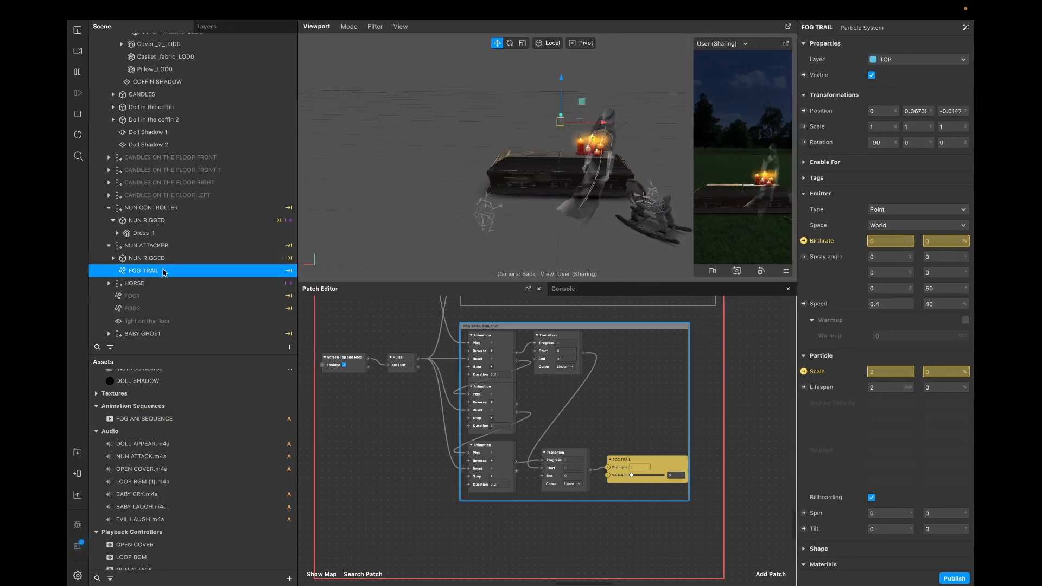
# Step: Locate the Particle System option among the objects available to add under NUN CONTROLLER, without adding one
pyautogui.click(143, 210)
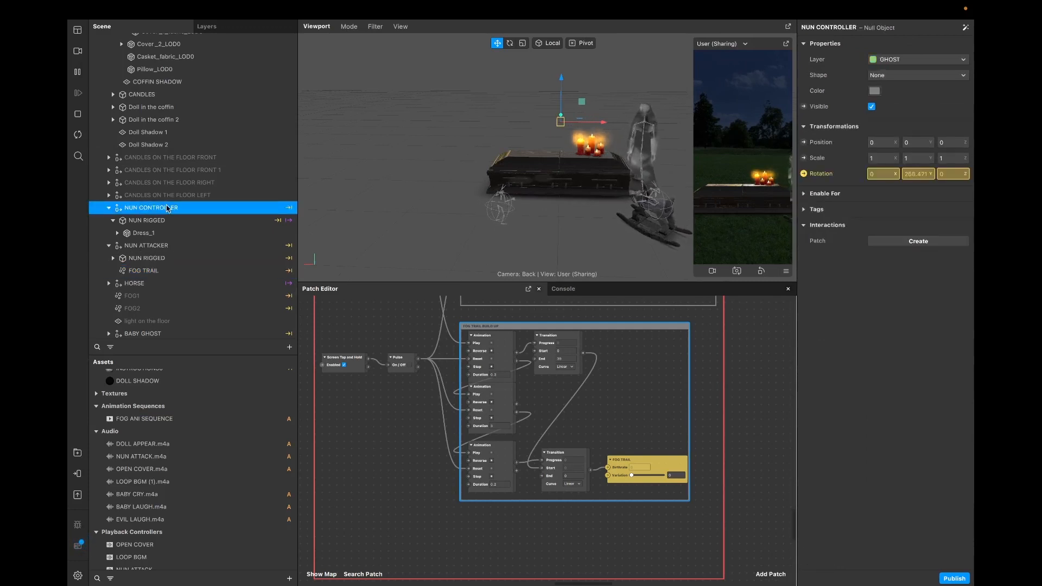
pyautogui.rightClick(166, 209)
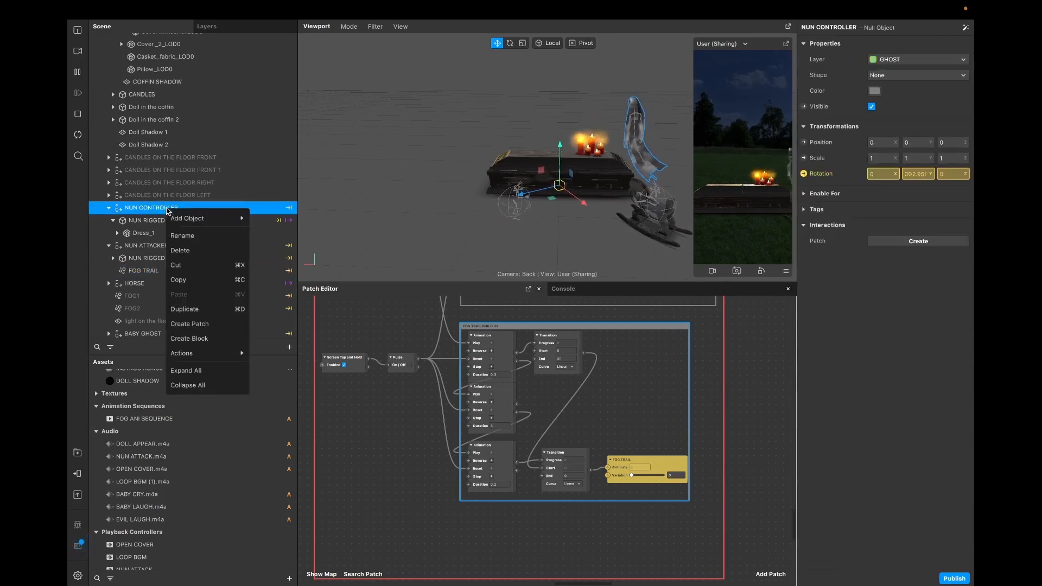
pyautogui.moveTo(228, 218)
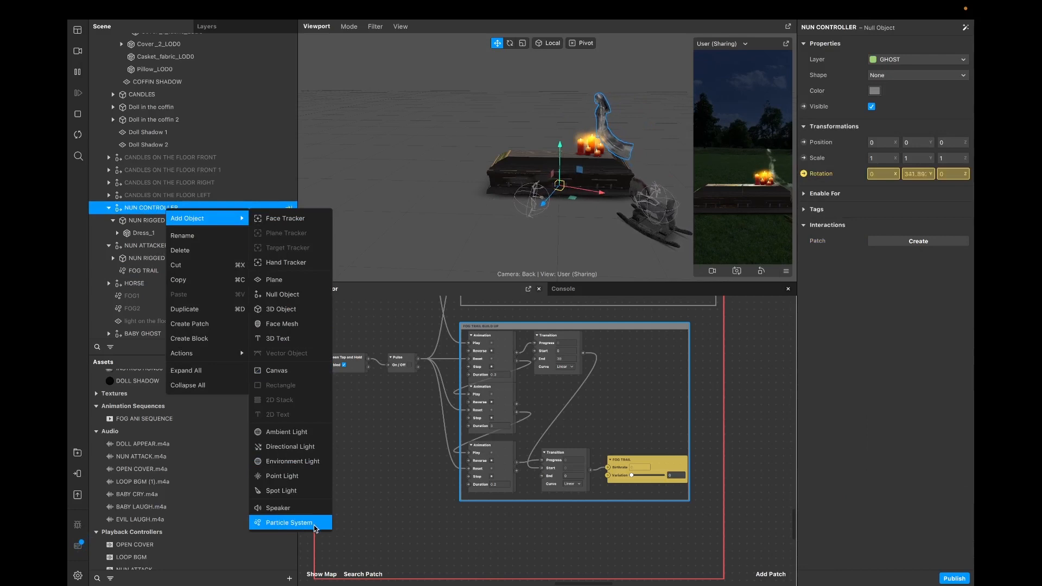
pyautogui.click(141, 208)
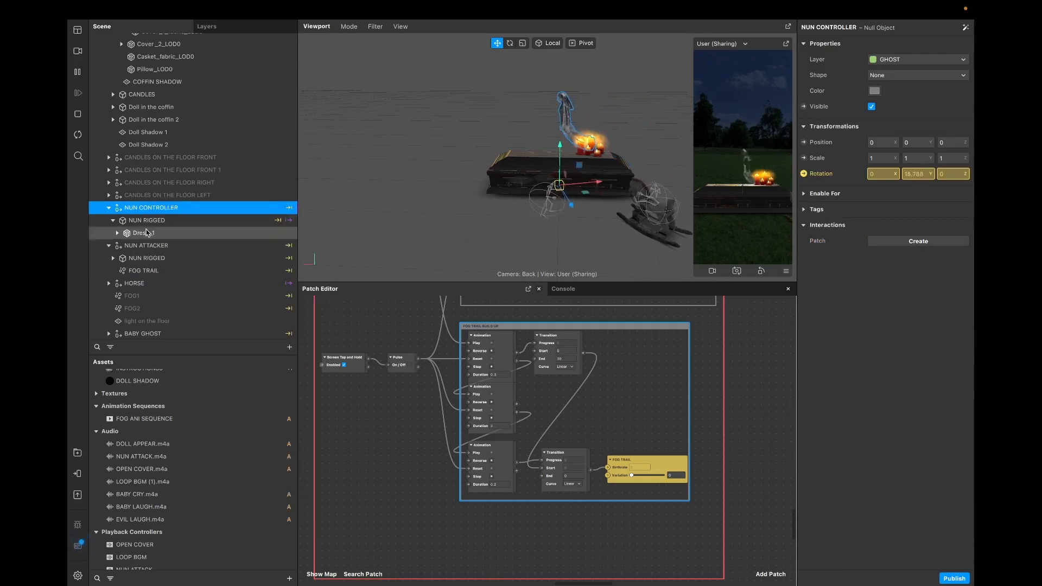
# Step: Examine the FOG TRAIL particle system's emitter, particle, material and force settings, and expand its Shape section
pyautogui.click(161, 269)
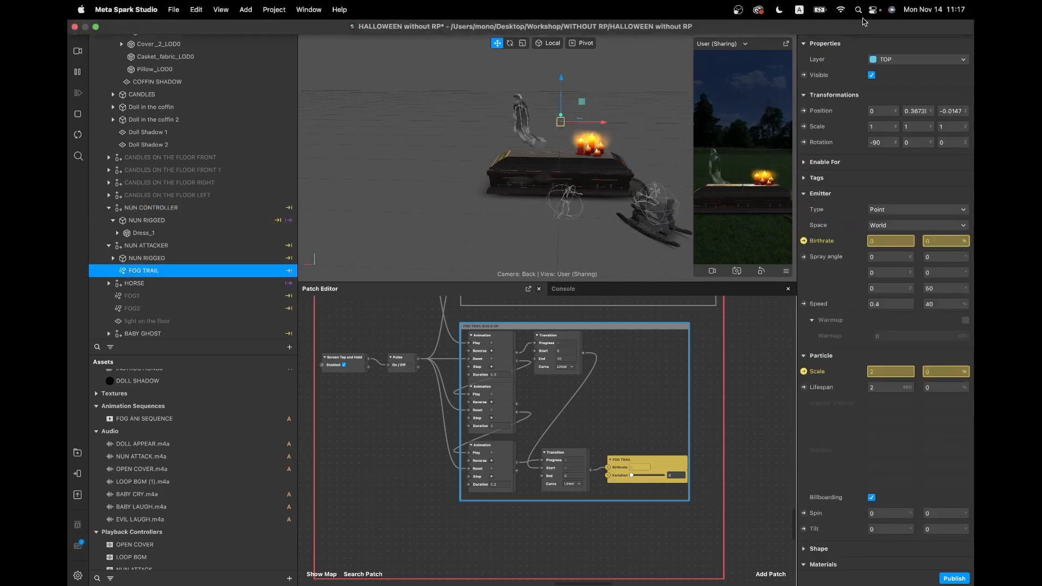
pyautogui.click(903, 213)
pyautogui.click(912, 187)
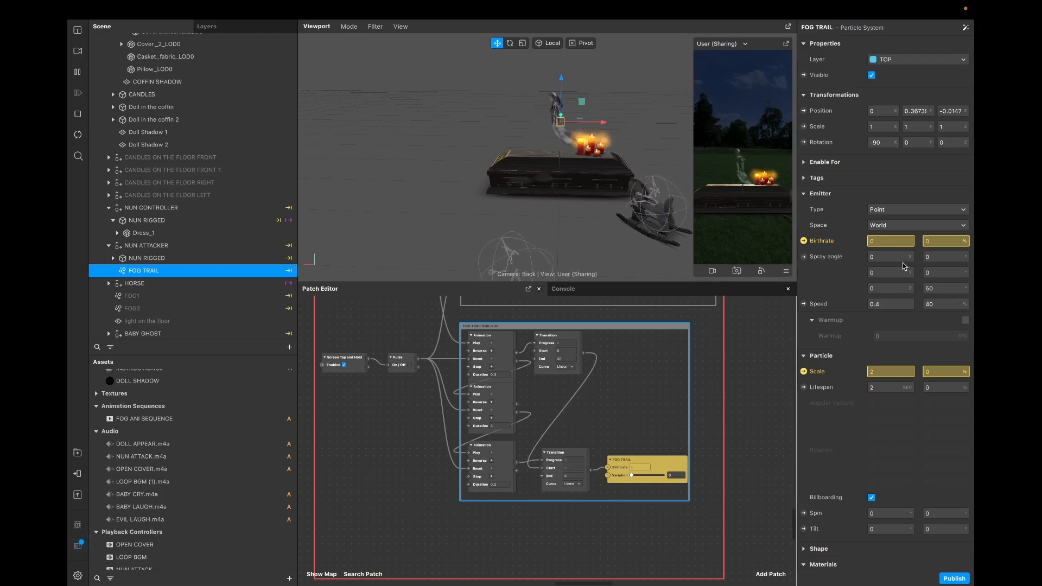
pyautogui.scroll(-3, 921, 316)
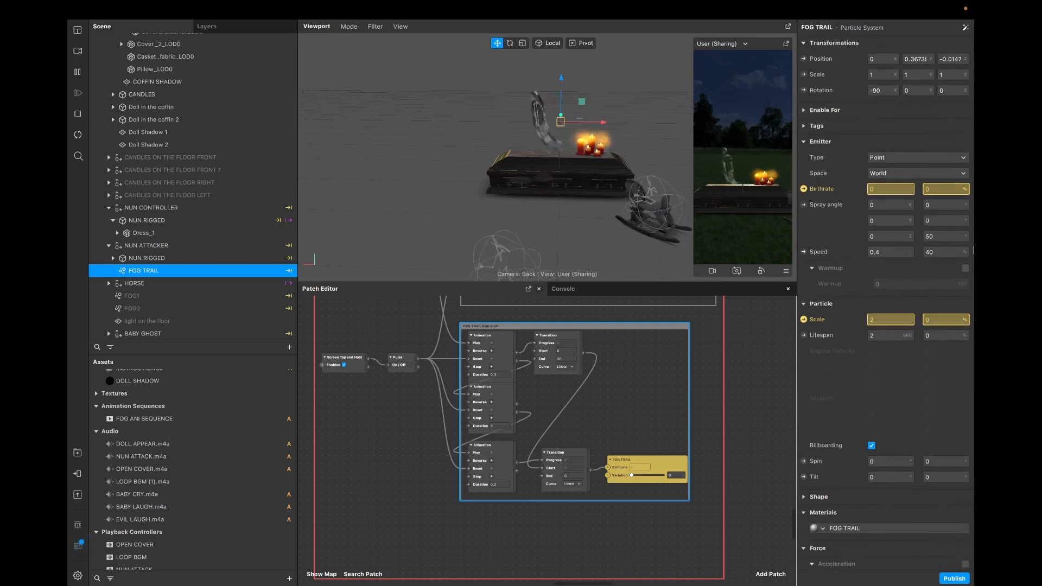
pyautogui.scroll(-6, 926, 253)
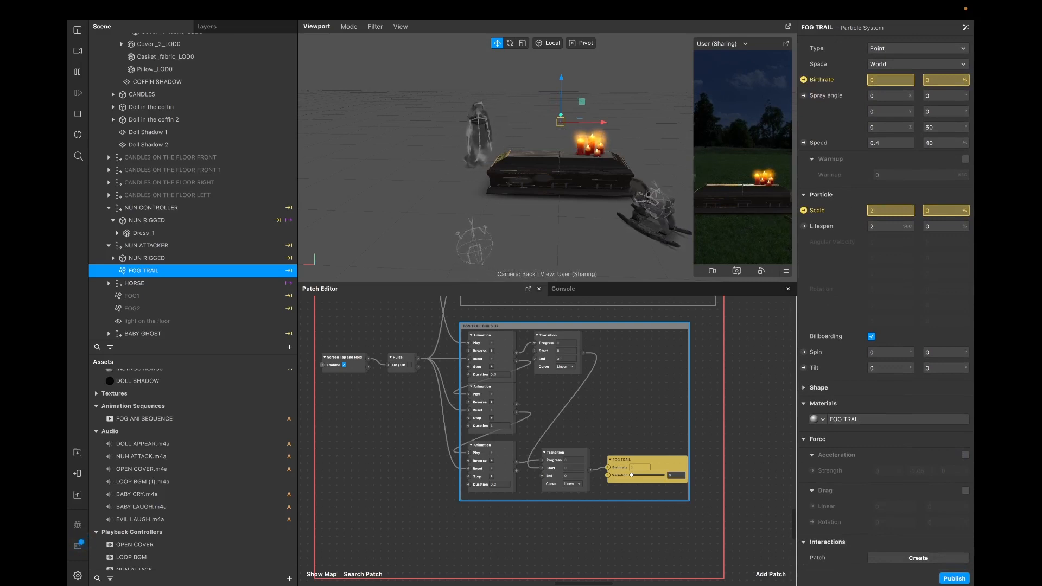
pyautogui.click(805, 388)
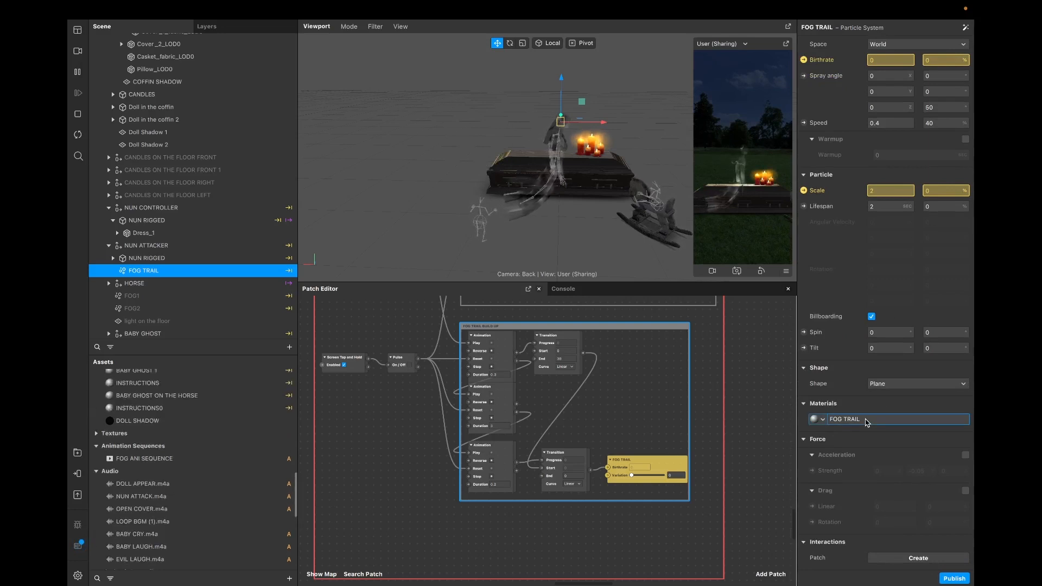
# Step: Open the FOG TRAIL material, locate its texture patch, and review the FOG TRAIL VISIBILITY ANIMATION and FOG TRAIL BUILD UP groups
pyautogui.click(865, 419)
pyautogui.click(813, 122)
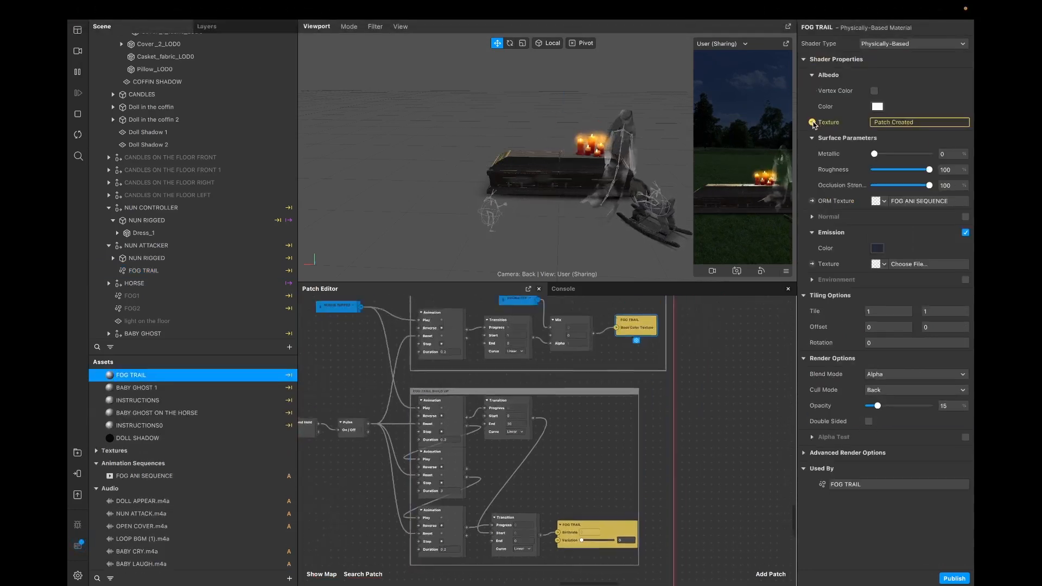
pyautogui.hscroll(-2, 542, 457)
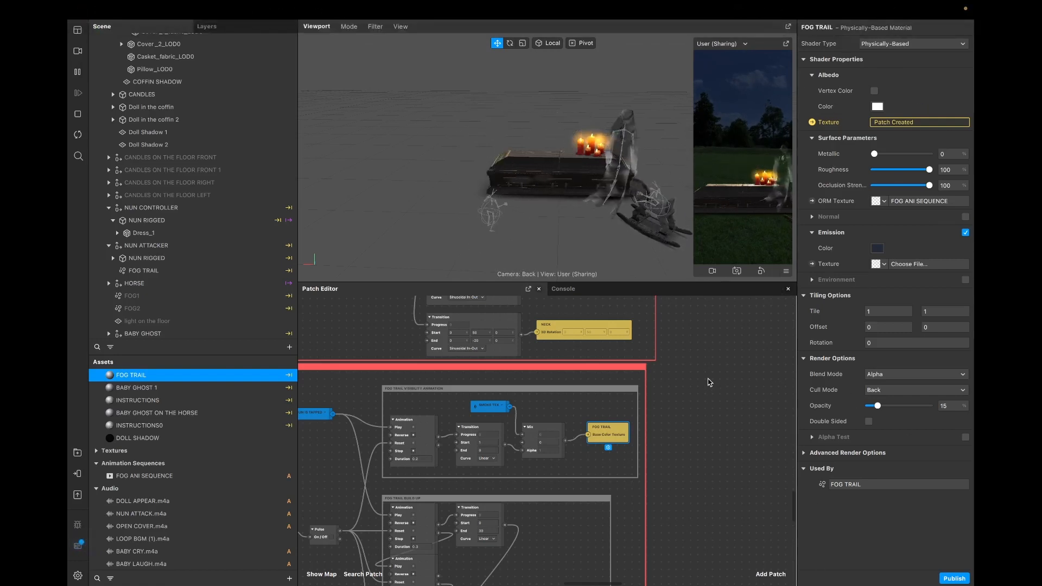
pyautogui.scroll(-5, 683, 407)
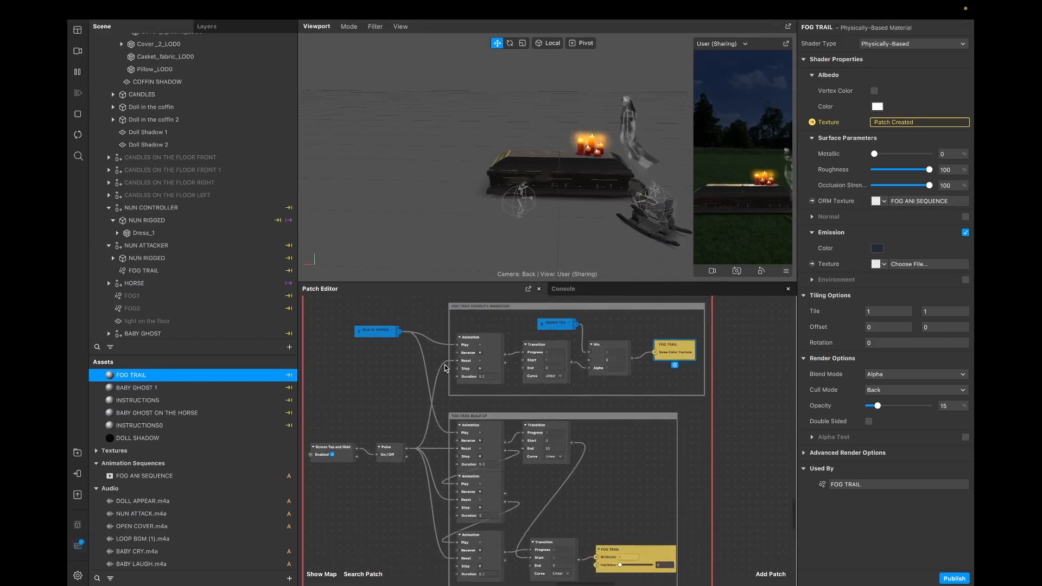
pyautogui.scroll(-3, 534, 323)
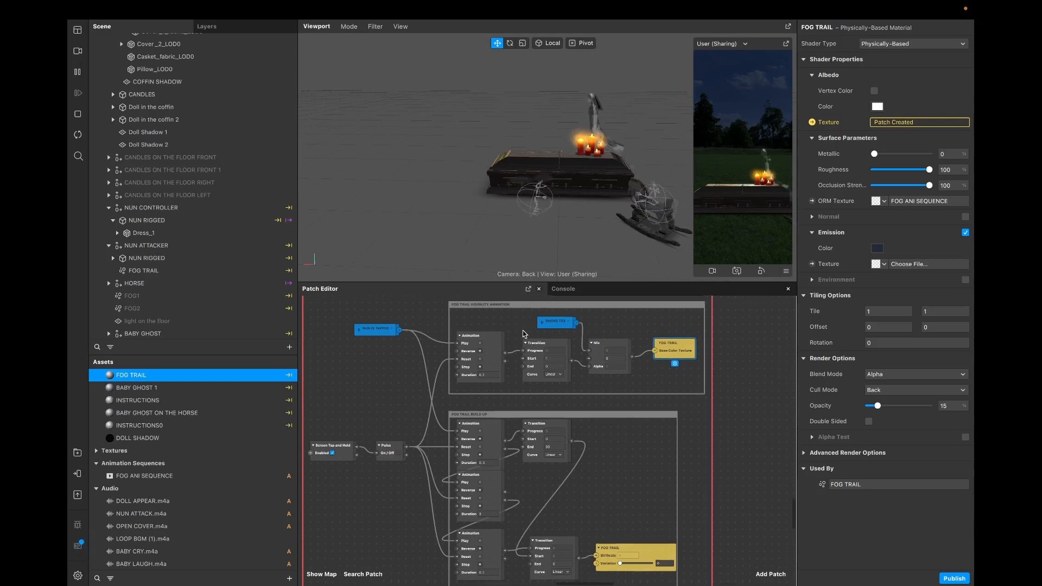
pyautogui.scroll(-2, 525, 333)
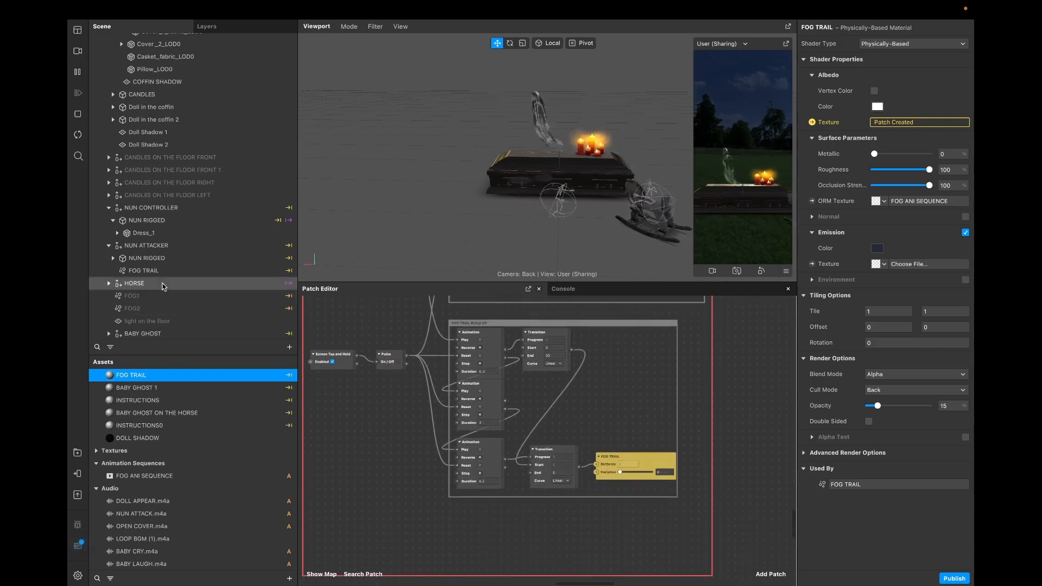
# Step: Select the FOG TRAIL particle system, space out the three Animation patches in FOG TRAIL BUILD UP, and extend its comment frame downward
pyautogui.click(158, 270)
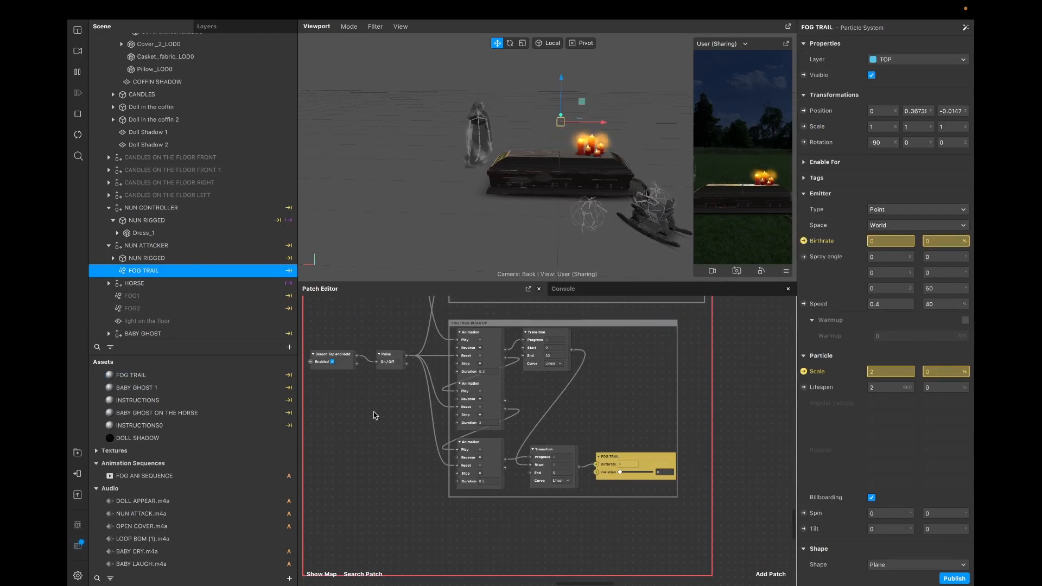
pyautogui.moveTo(486, 394); pyautogui.dragTo(486, 401)
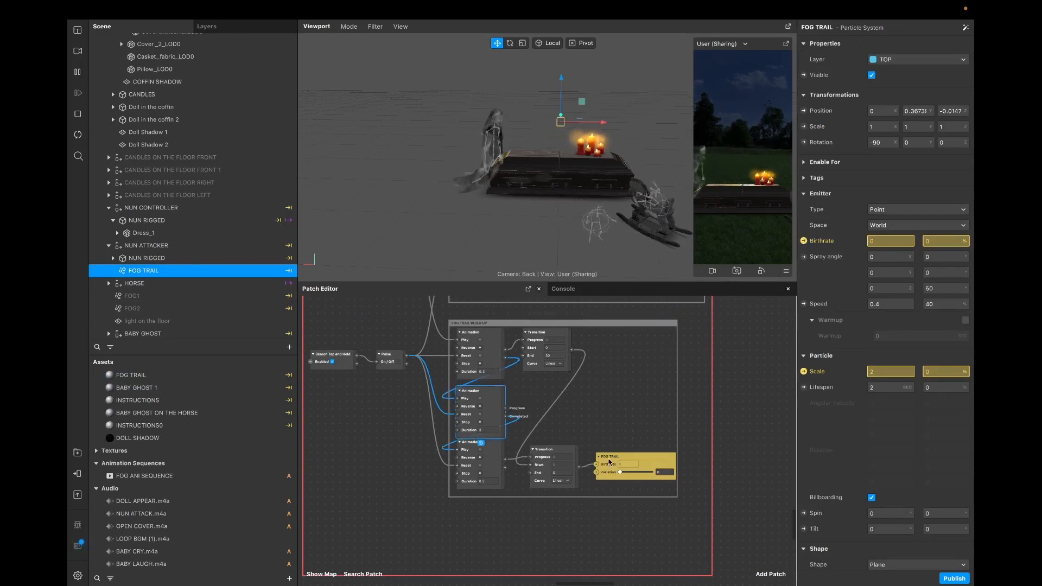
pyautogui.moveTo(609, 459); pyautogui.dragTo(610, 466)
pyautogui.click(564, 458)
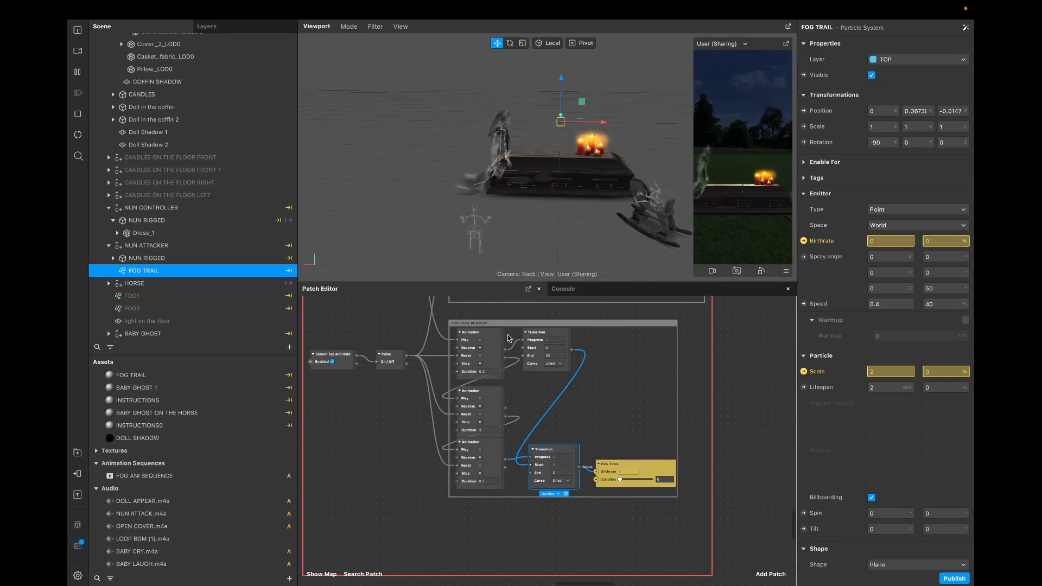
pyautogui.click(491, 347)
pyautogui.moveTo(493, 346); pyautogui.dragTo(493, 354)
pyautogui.moveTo(531, 496); pyautogui.dragTo(531, 527)
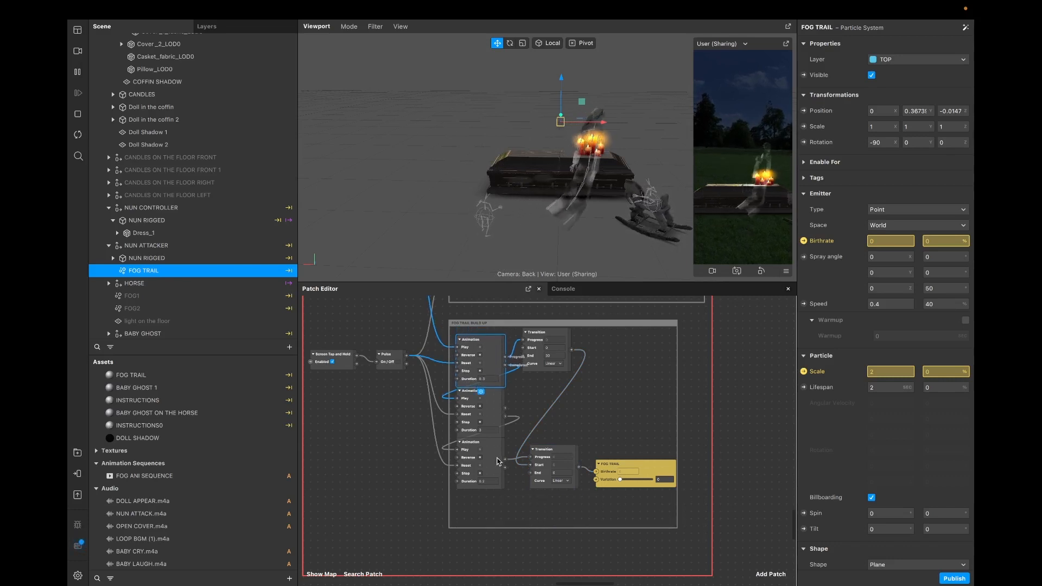
pyautogui.moveTo(496, 456); pyautogui.dragTo(496, 471)
pyautogui.moveTo(495, 407); pyautogui.dragTo(494, 415)
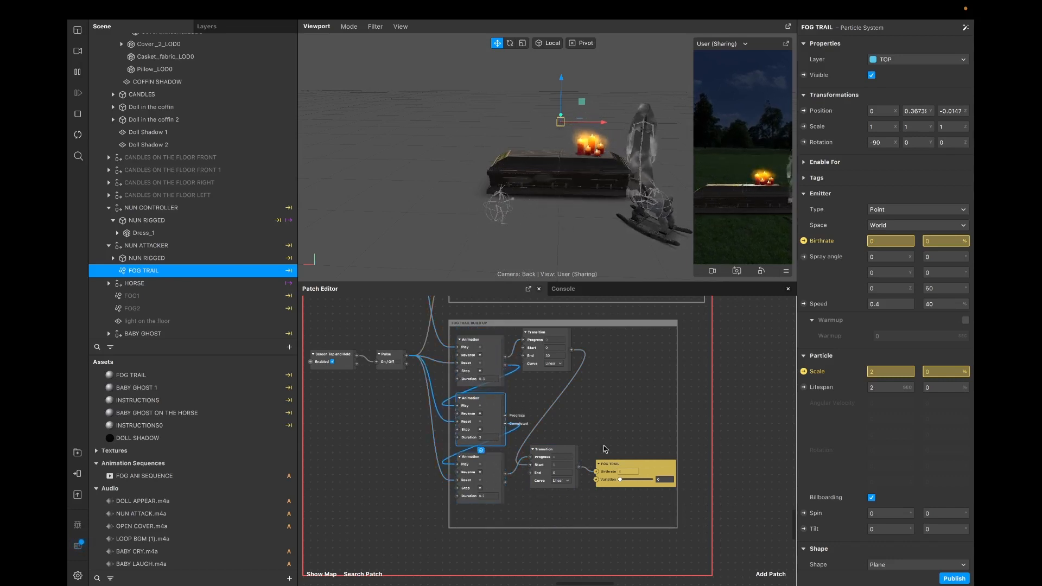
# Step: Shift the FOG TRAIL patch and both Transition patches down to line up with the respaced Animation patches
pyautogui.moveTo(609, 466); pyautogui.dragTo(537, 477)
pyautogui.click(545, 452)
pyautogui.moveTo(535, 348); pyautogui.dragTo(535, 363)
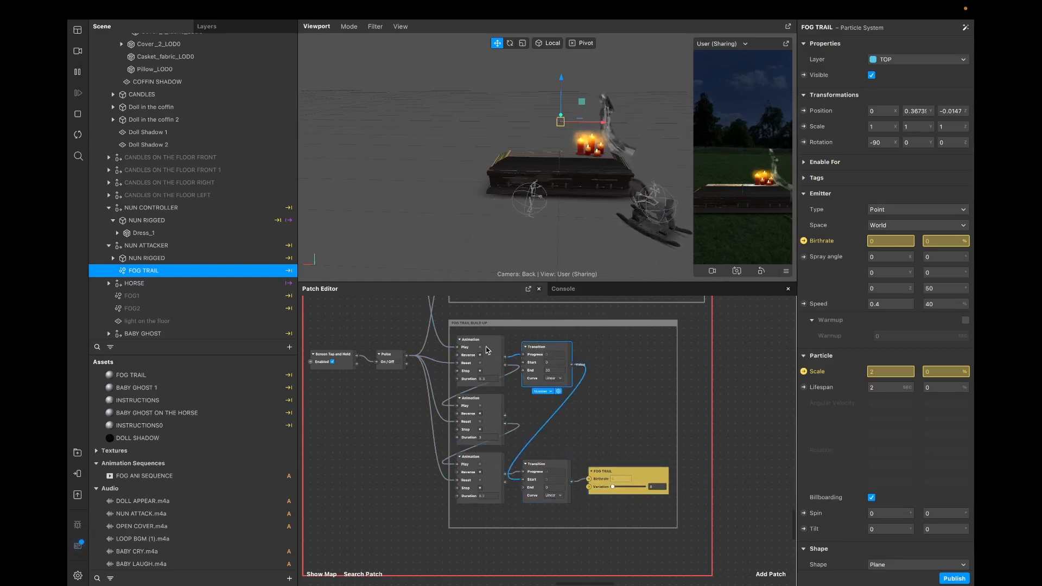
# Step: Examine the three Animation patches and the upper Transition's End value in the FOG TRAIL BUILD UP chain
pyautogui.click(485, 374)
pyautogui.click(539, 350)
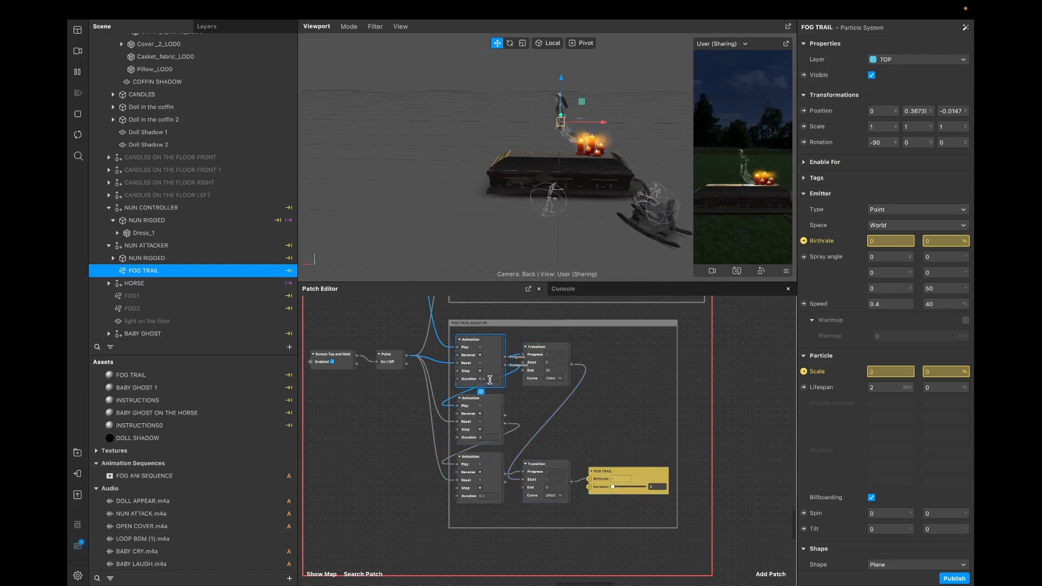
pyautogui.moveTo(539, 350); pyautogui.dragTo(562, 360)
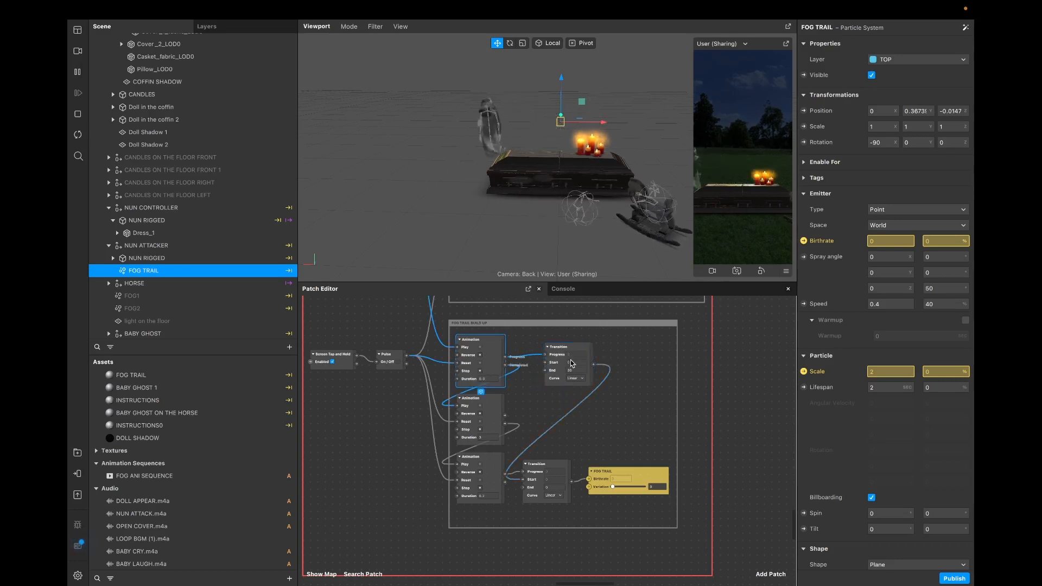
pyautogui.click(590, 358)
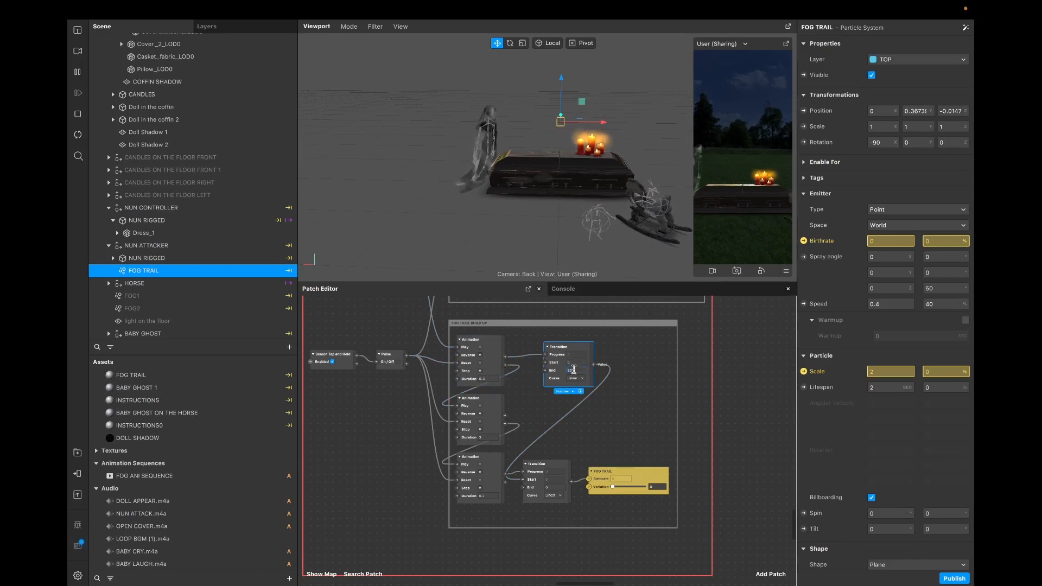
pyautogui.click(480, 384)
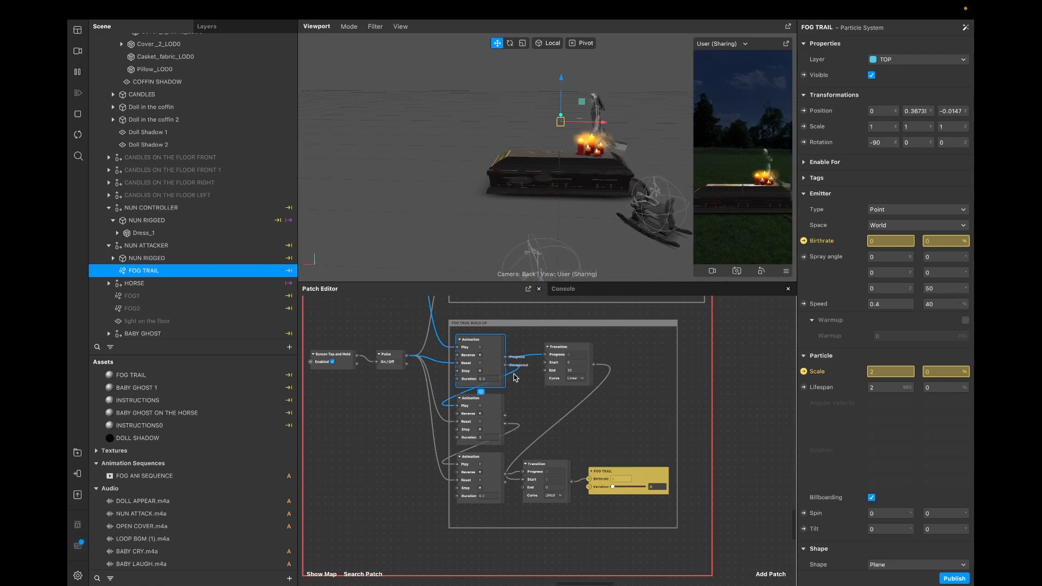
pyautogui.click(491, 415)
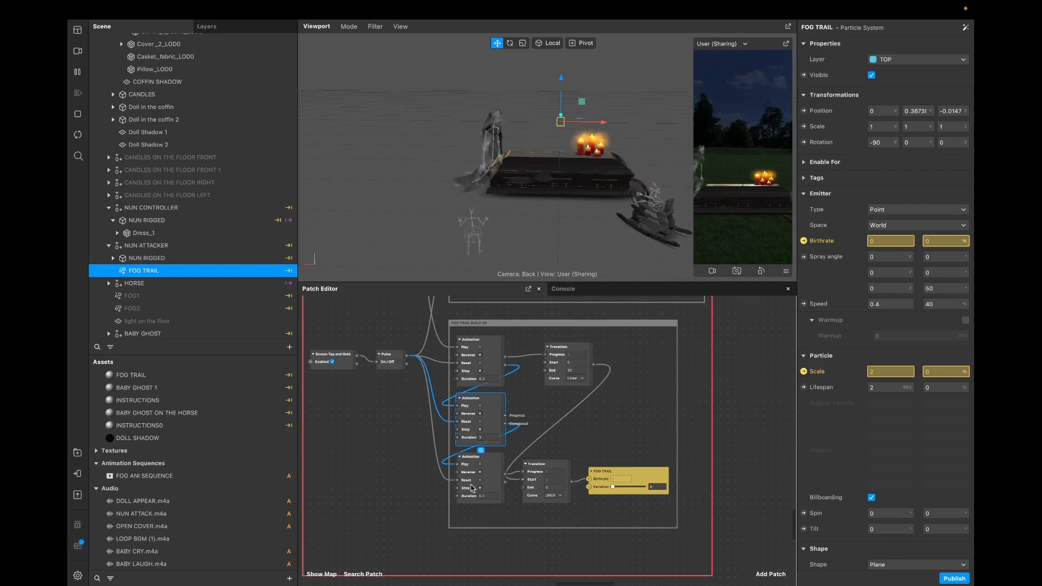
pyautogui.click(491, 495)
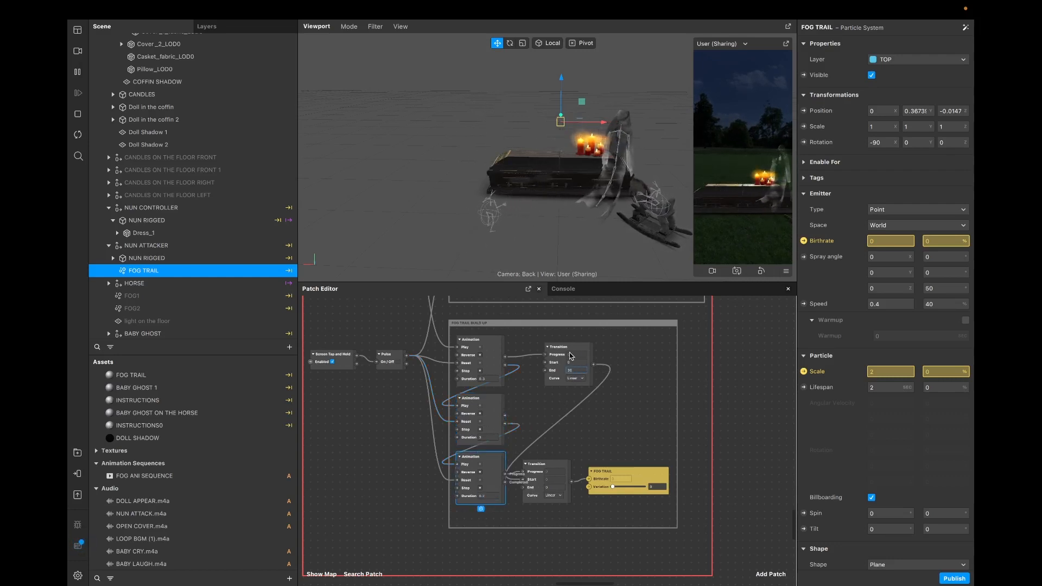
# Step: Realign the upper and lower Transition patches beside their Animation patches while reviewing how they feed the FOG TRAIL birthrate
pyautogui.moveTo(571, 348); pyautogui.dragTo(556, 340)
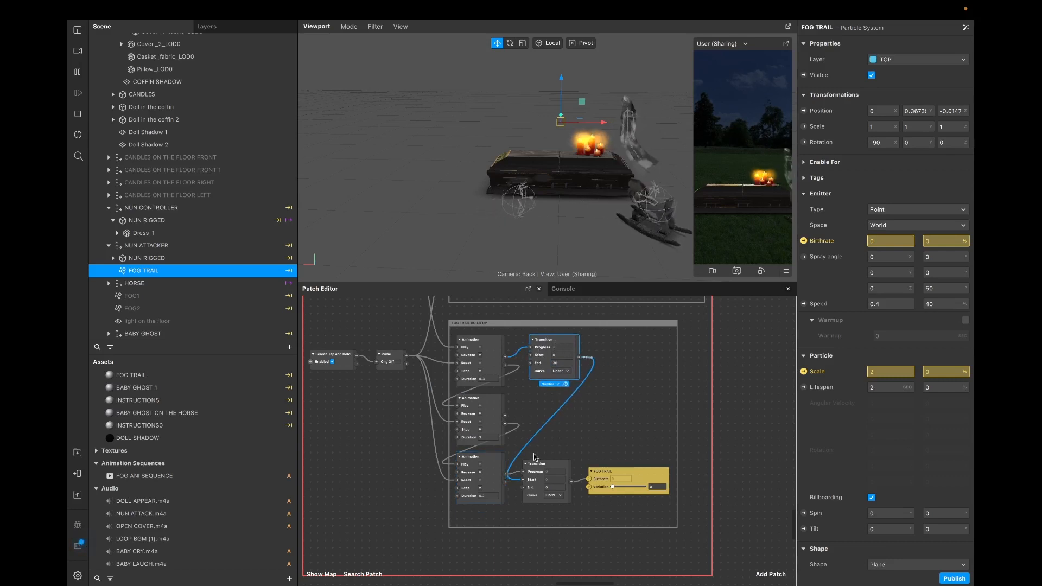
pyautogui.moveTo(528, 478); pyautogui.dragTo(535, 470)
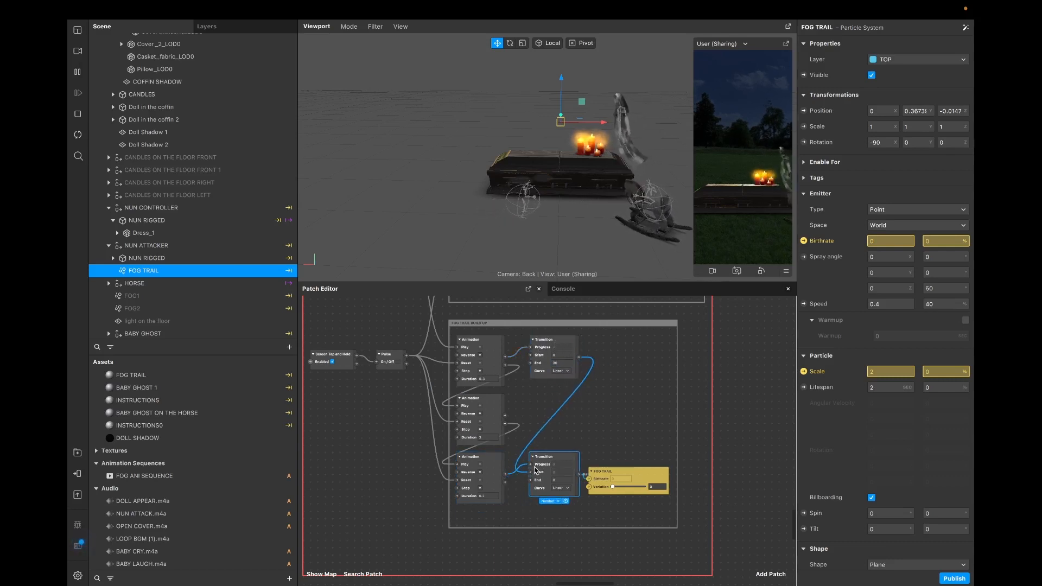
pyautogui.click(560, 355)
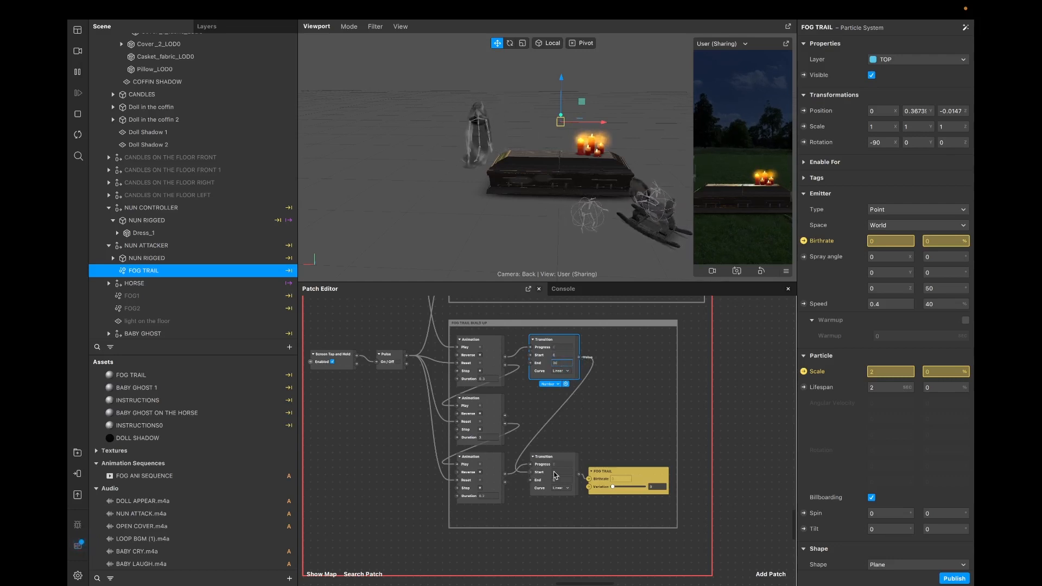
pyautogui.click(497, 466)
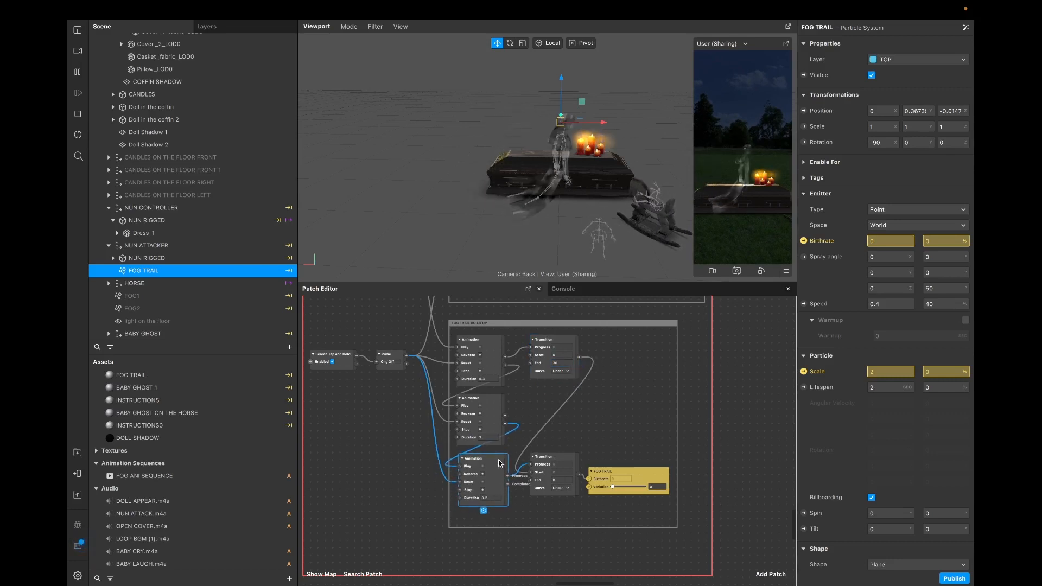
pyautogui.moveTo(544, 469); pyautogui.dragTo(542, 475)
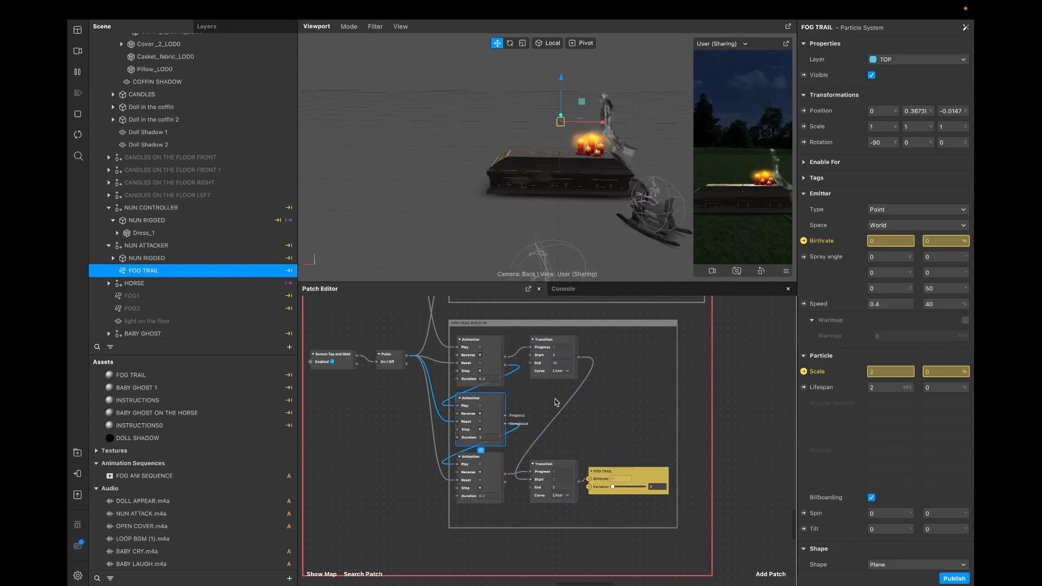
pyautogui.moveTo(600, 479); pyautogui.dragTo(607, 479)
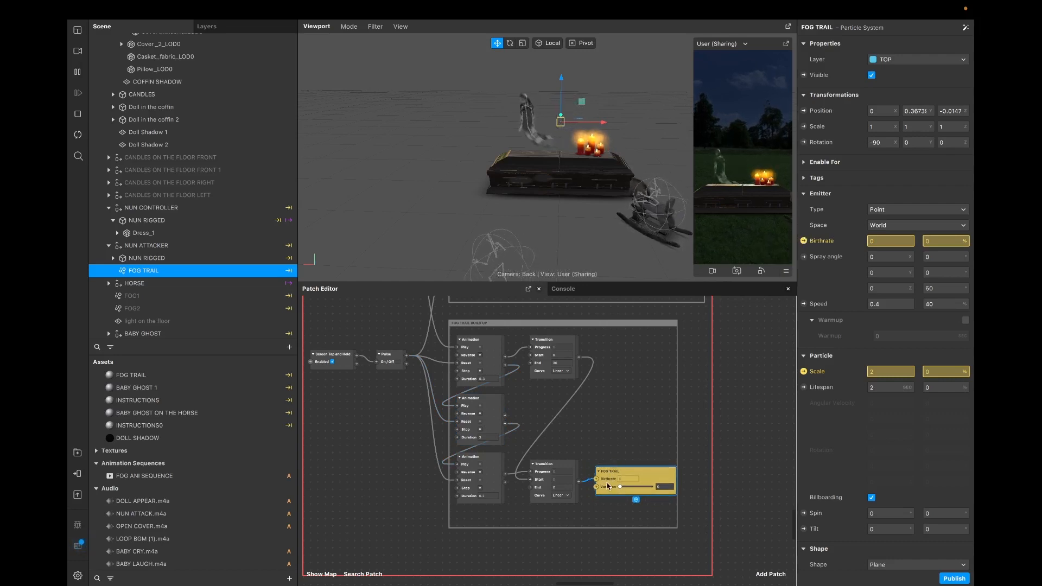
pyautogui.moveTo(602, 476); pyautogui.dragTo(593, 475)
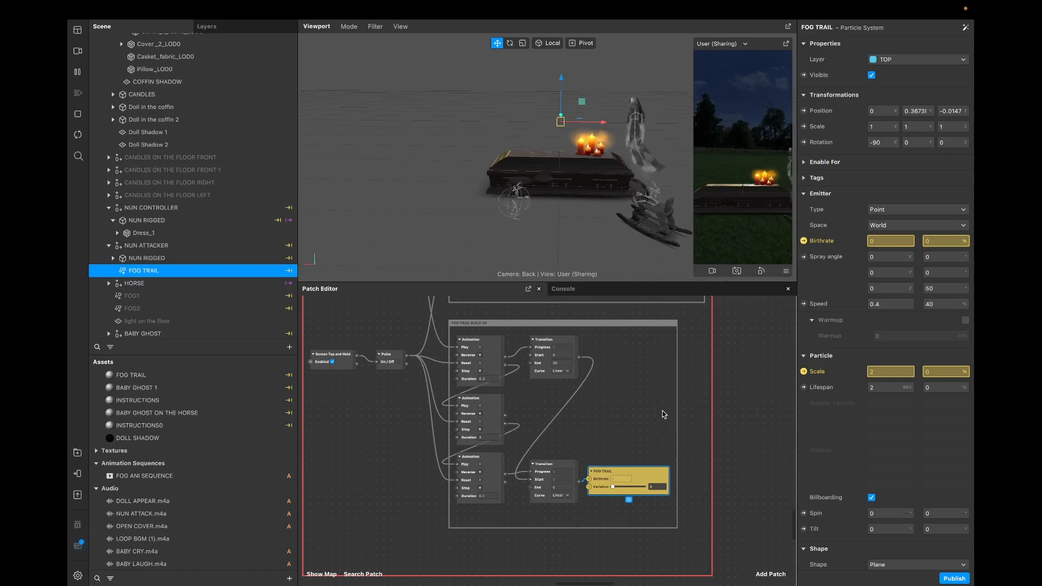
# Step: Make the FOG1 and FOG2 particle systems visible and move the blue receiver in their patch group slightly up and to the left
pyautogui.scroll(-10, 664, 414)
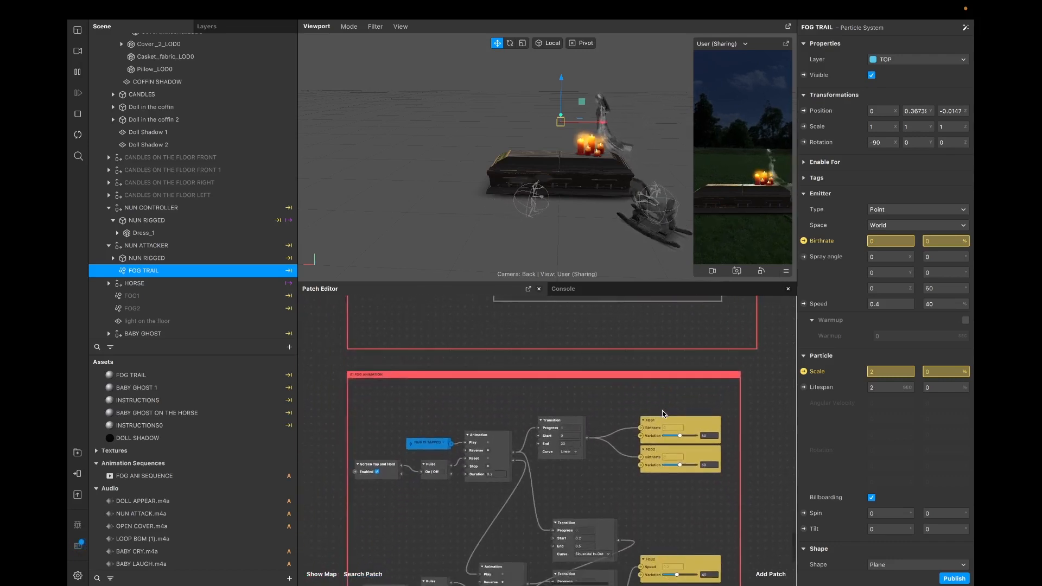
pyautogui.scroll(-5, 663, 414)
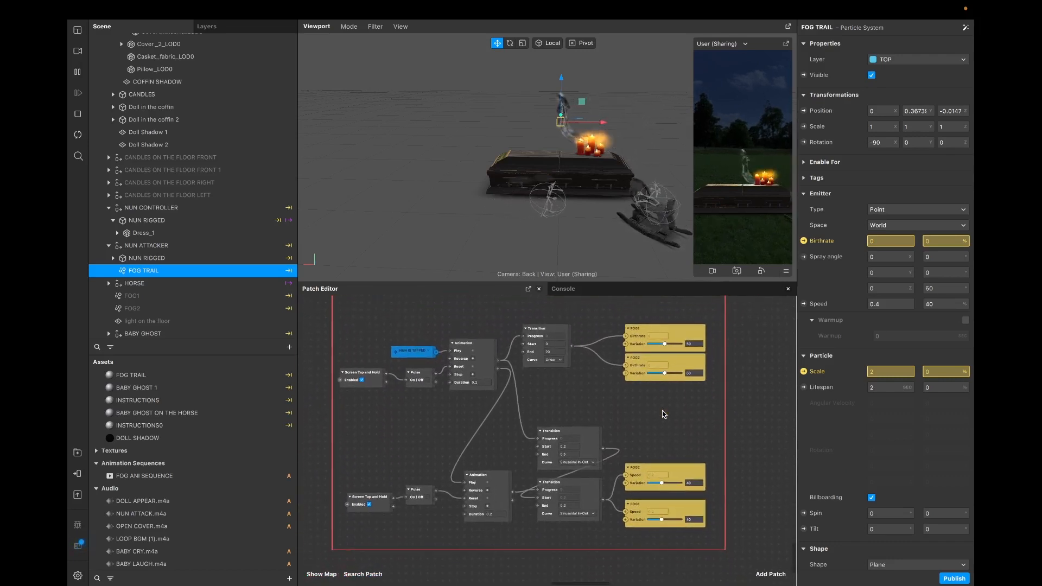
pyautogui.scroll(2, 663, 414)
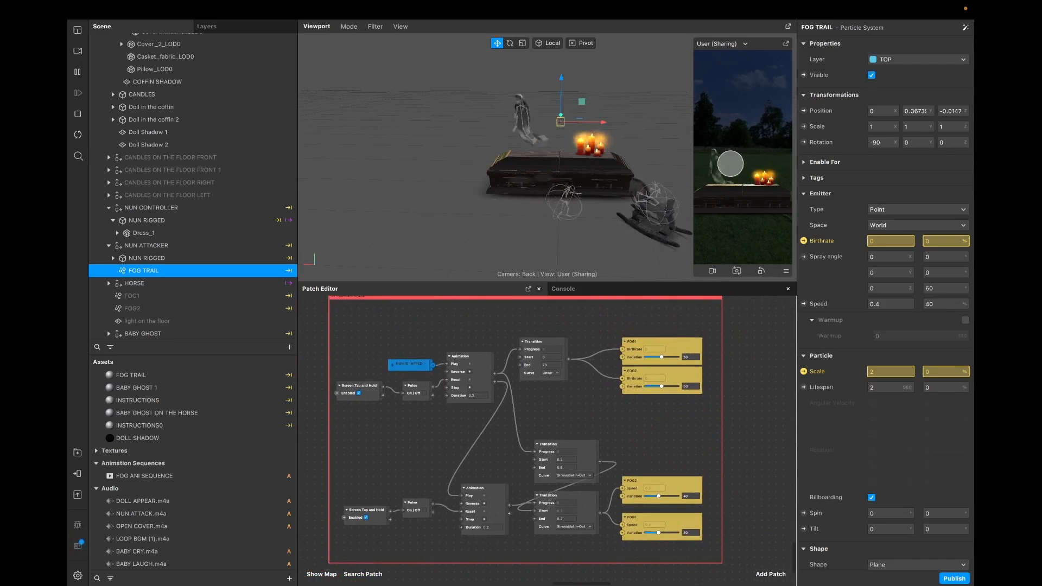
pyautogui.click(160, 299)
pyautogui.keyDown('shift'); pyautogui.click(158, 310); pyautogui.keyUp('shift')
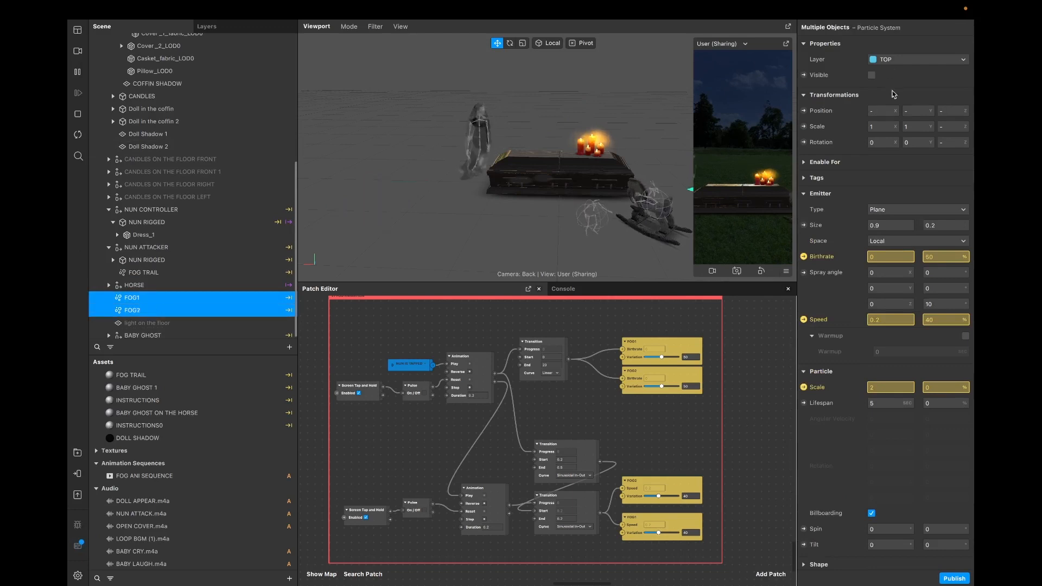
pyautogui.click(871, 76)
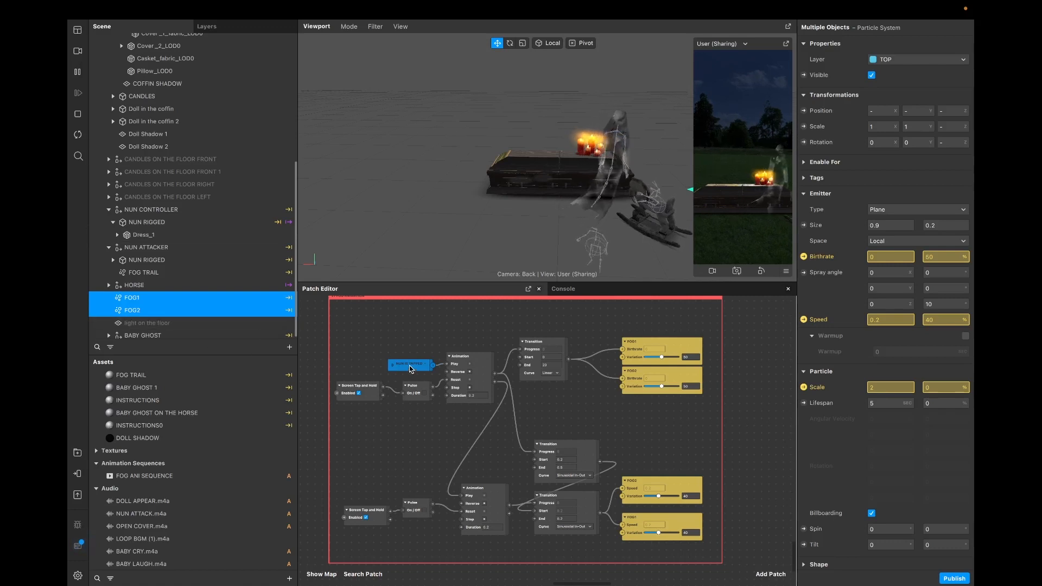
pyautogui.moveTo(412, 367); pyautogui.dragTo(404, 359)
pyautogui.scroll(1, 422, 335)
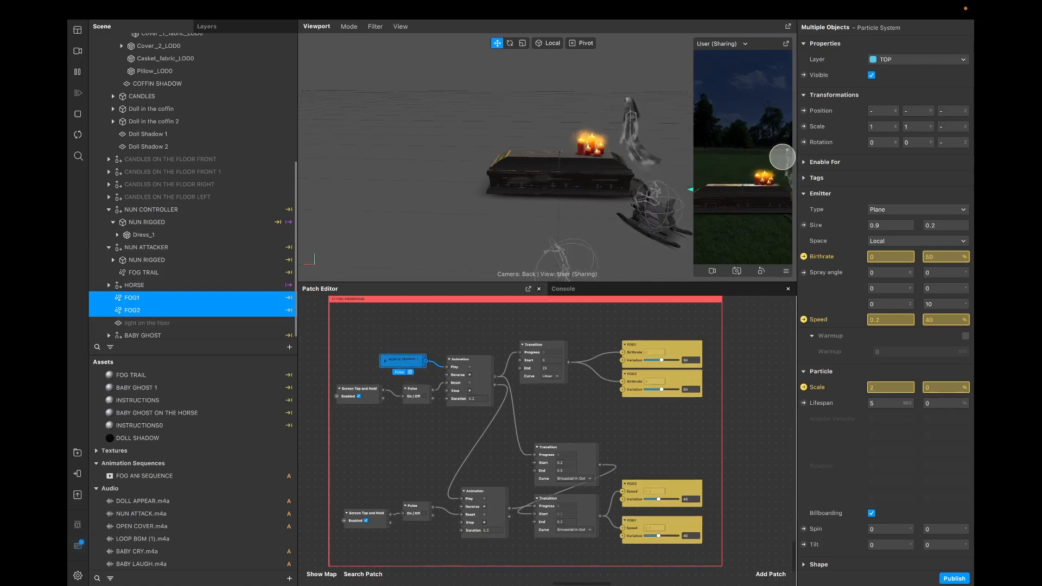
# Step: Trigger the nun's attack in the simulated preview to watch the floor fog, and restart the effect
pyautogui.click(764, 159)
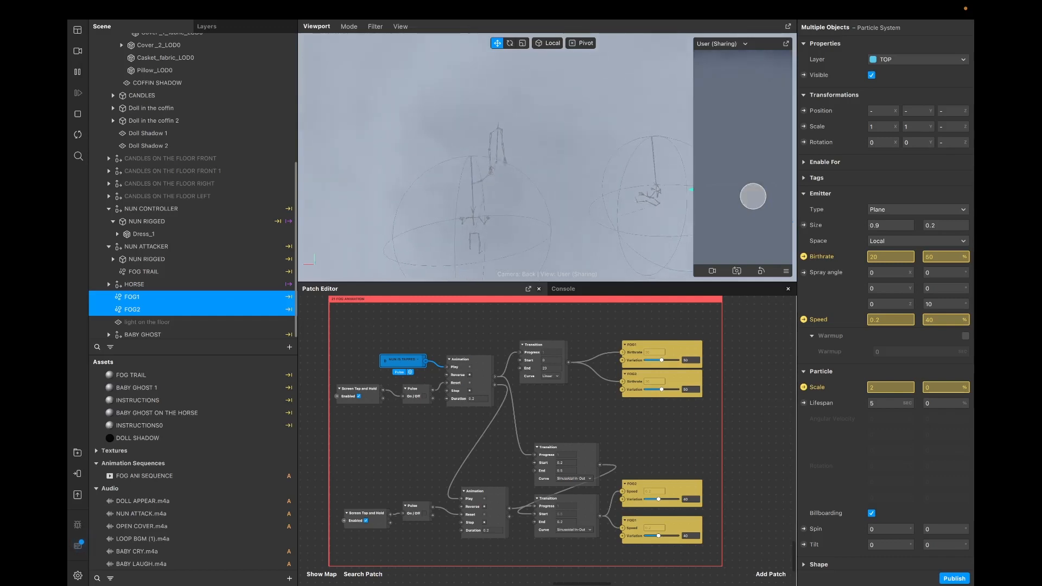
pyautogui.click(78, 137)
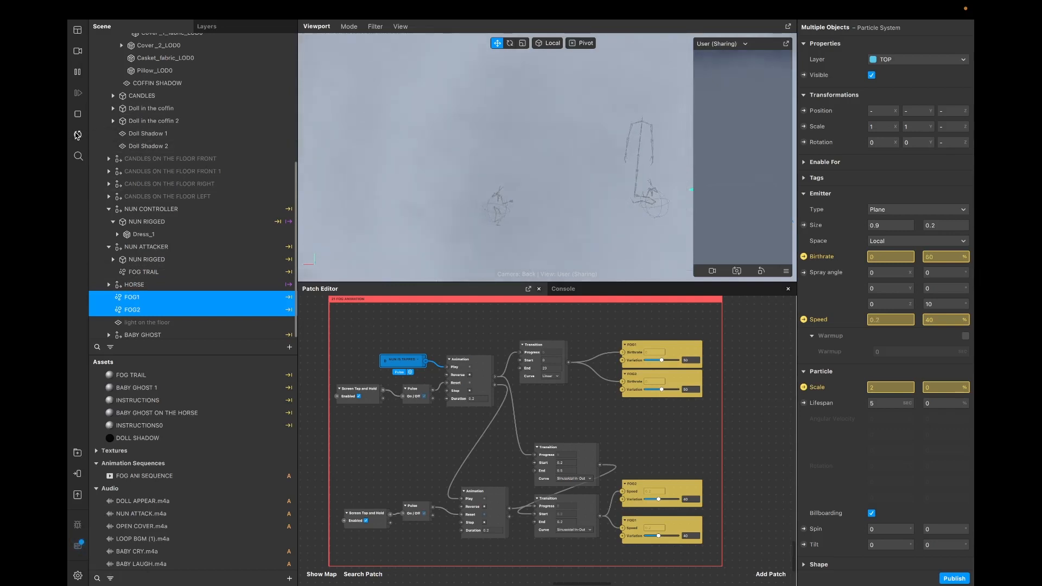
pyautogui.scroll(-1, 421, 466)
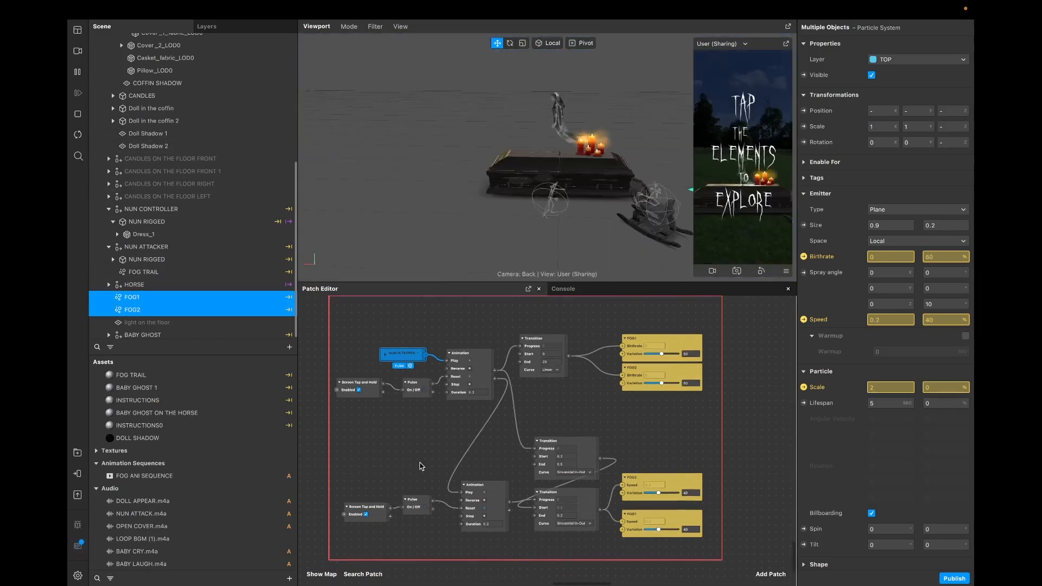
# Step: Compare where the FOG1 and FOG2 emitters sit on either side of the coffin in the viewport
pyautogui.click(202, 272)
pyautogui.click(198, 297)
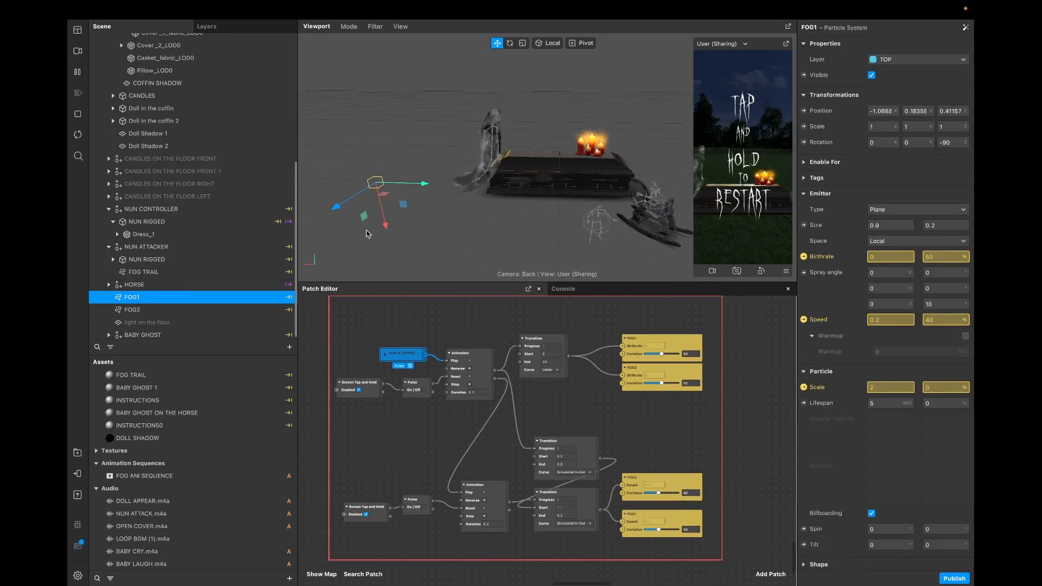
pyautogui.click(168, 310)
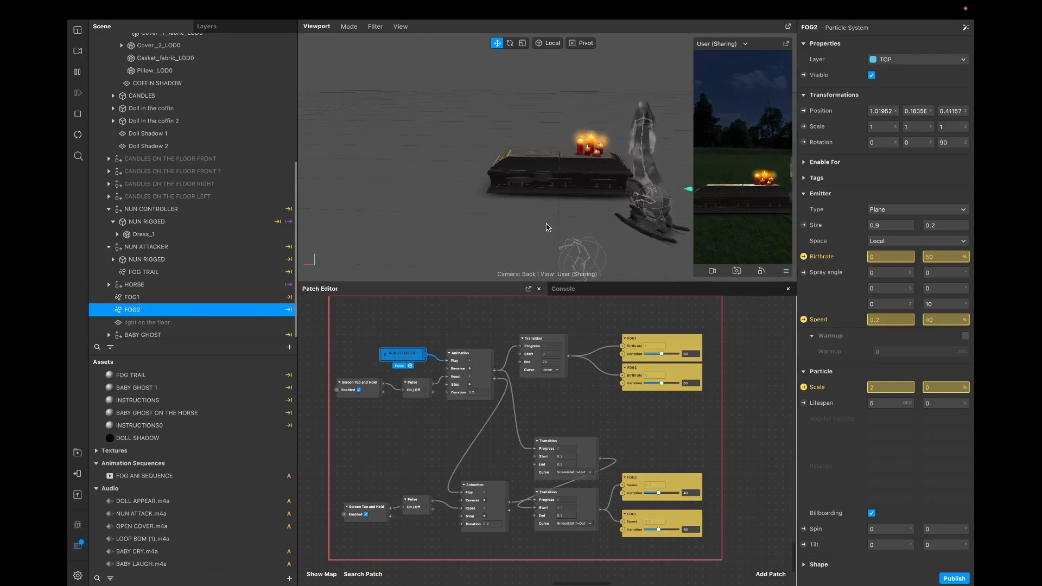
pyautogui.scroll(-5, 547, 227)
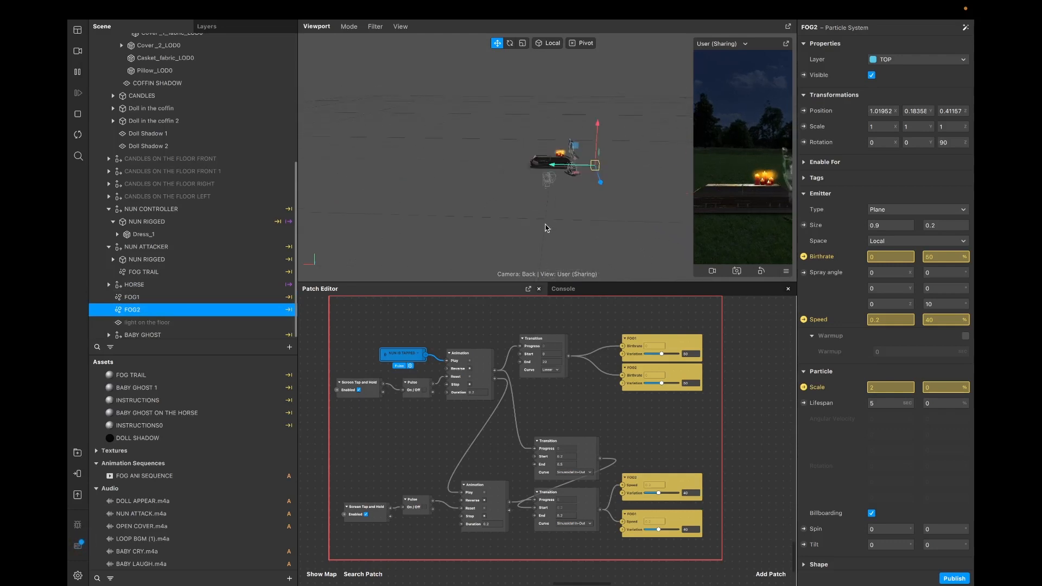
pyautogui.scroll(1, 596, 165)
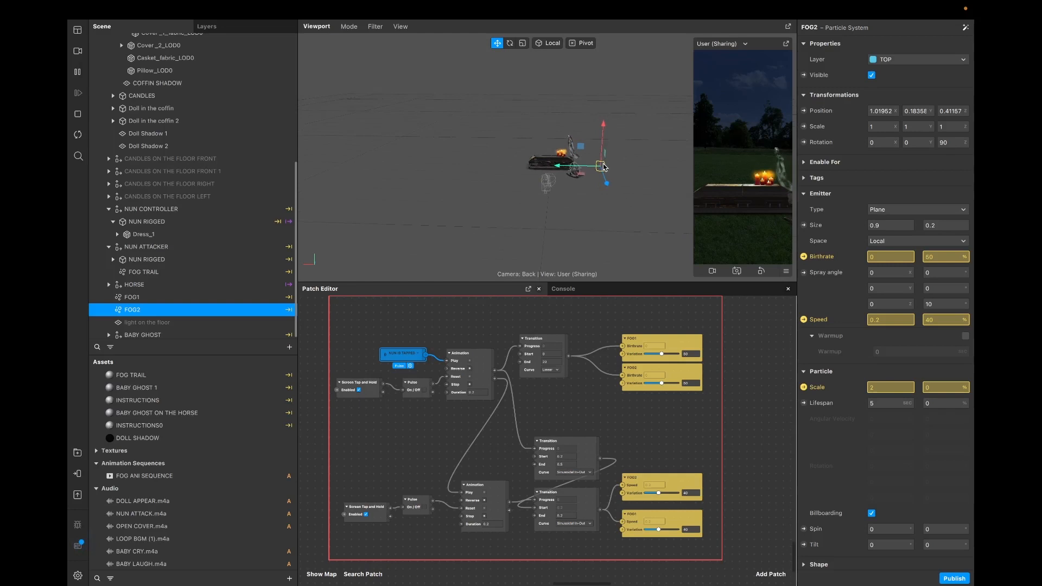
pyautogui.scroll(2, 604, 167)
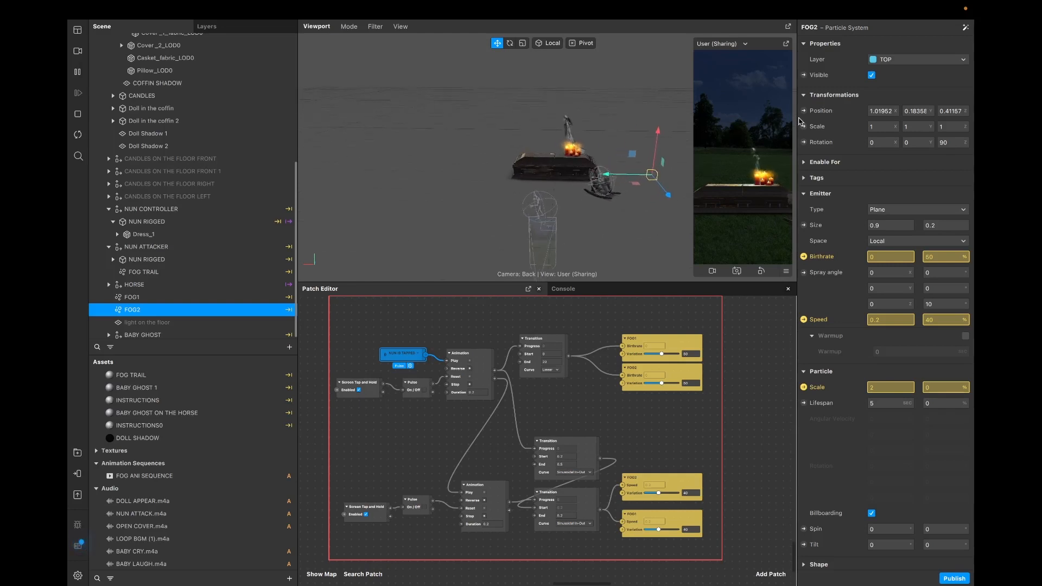
# Step: Look through the available emitter types of the FOG1 particle system, keeping Plane
pyautogui.click(133, 298)
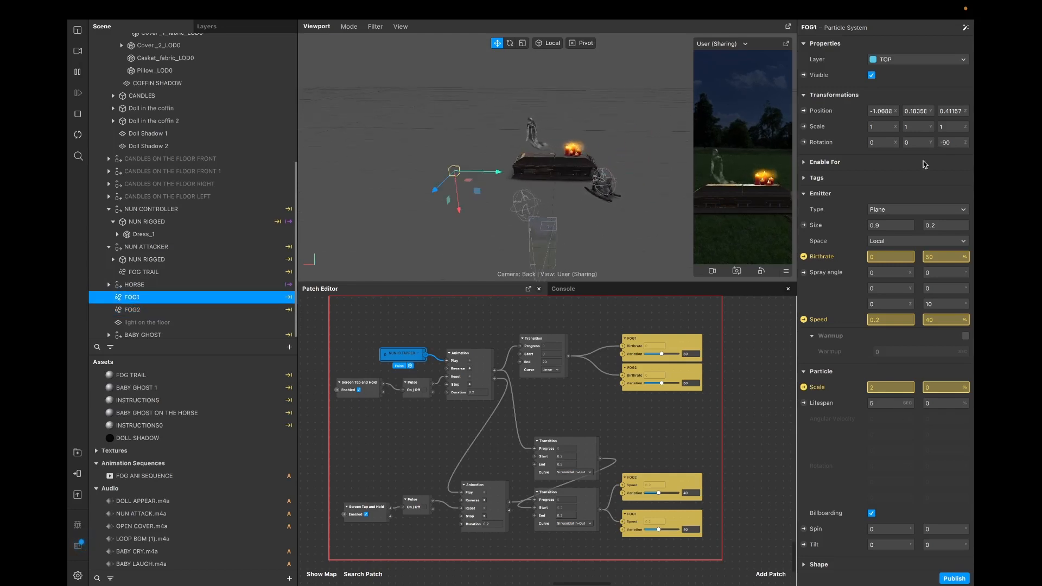
pyautogui.click(896, 211)
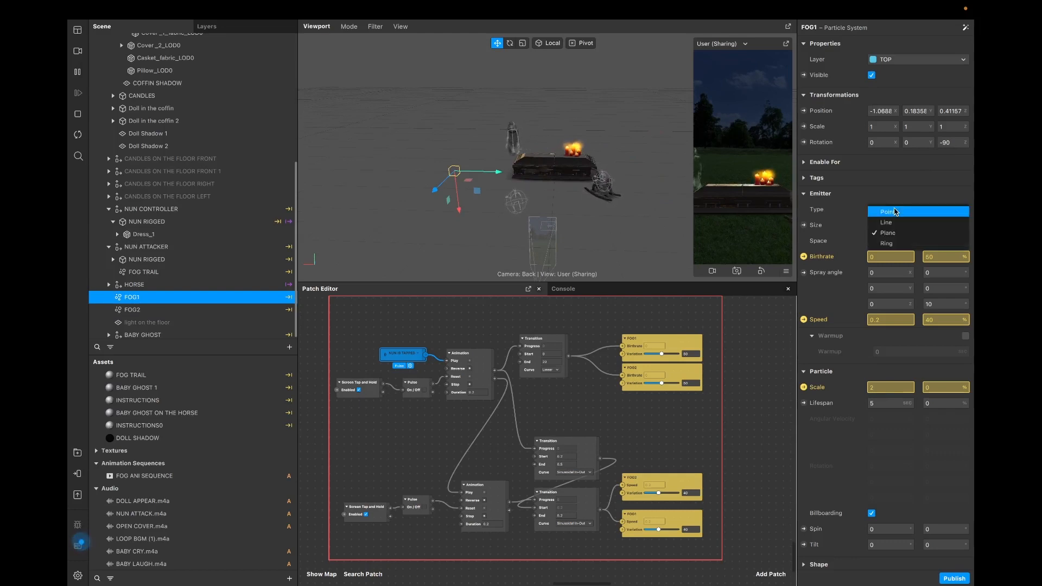
pyautogui.click(166, 300)
# Step: Compare the position and rotation values and the emission directions of FOG1 and FOG2
pyautogui.click(162, 310)
pyautogui.click(170, 302)
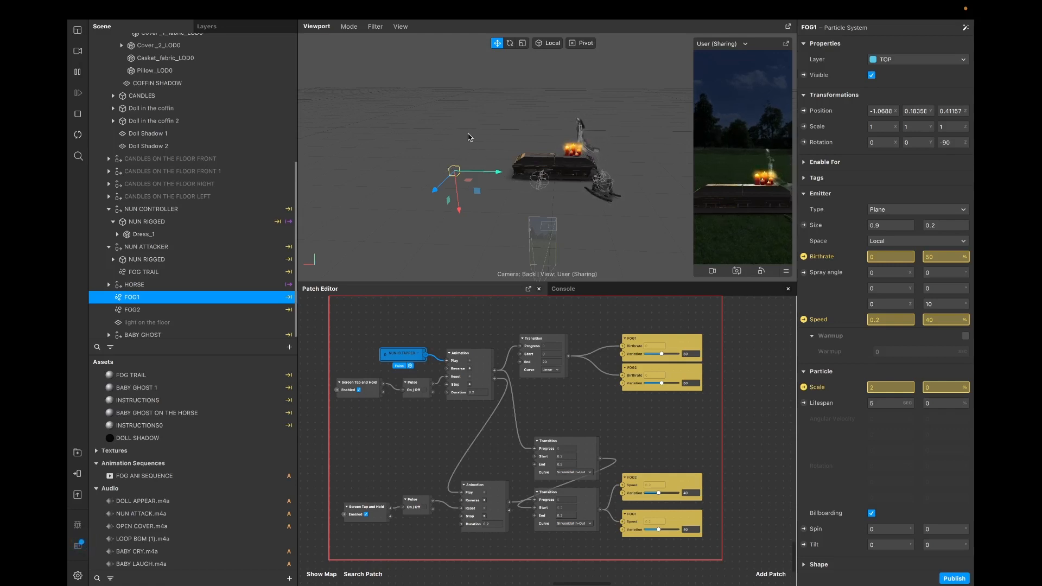
pyautogui.click(133, 310)
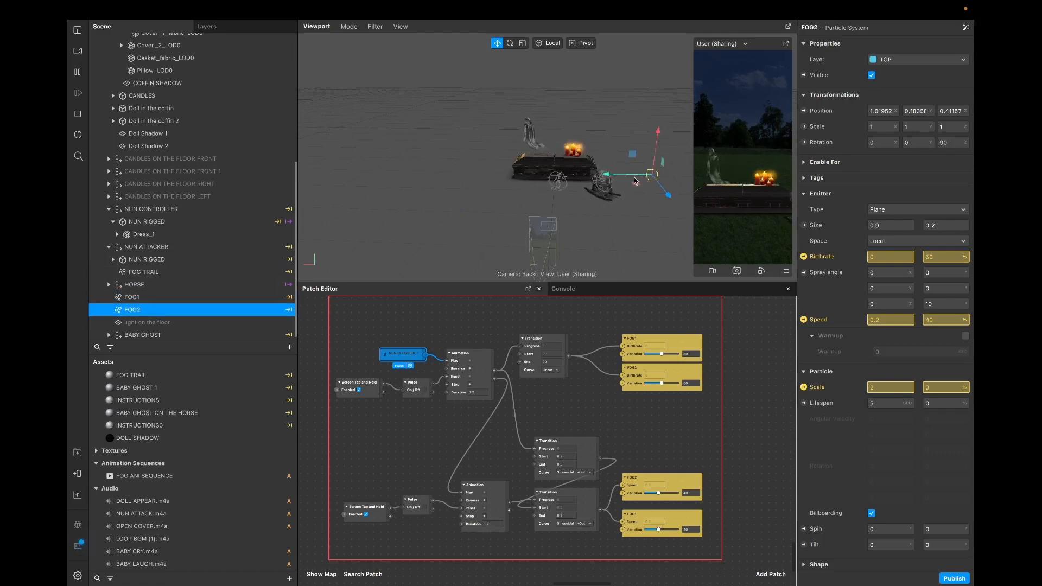
pyautogui.click(132, 296)
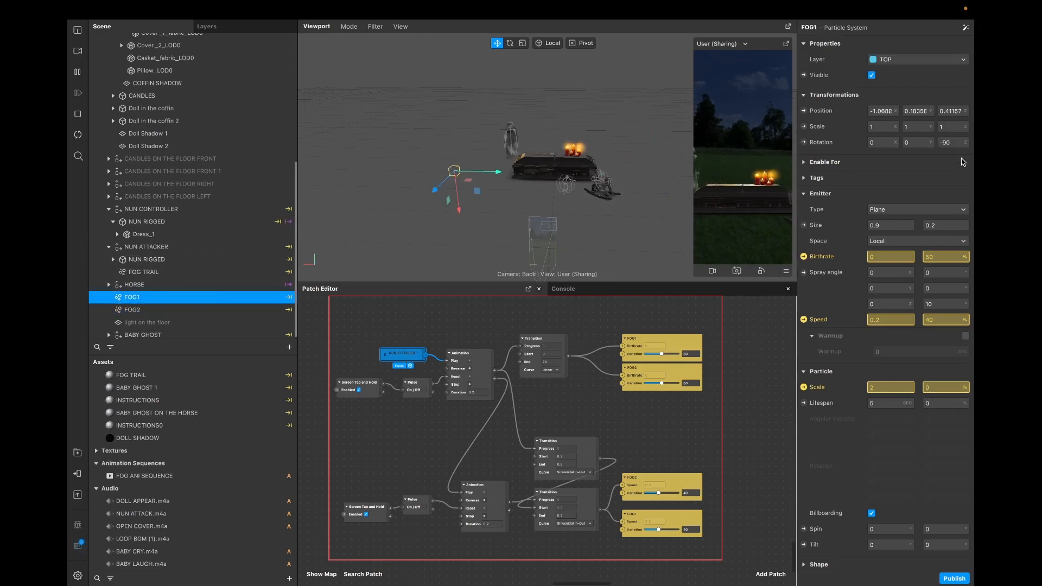
pyautogui.click(132, 310)
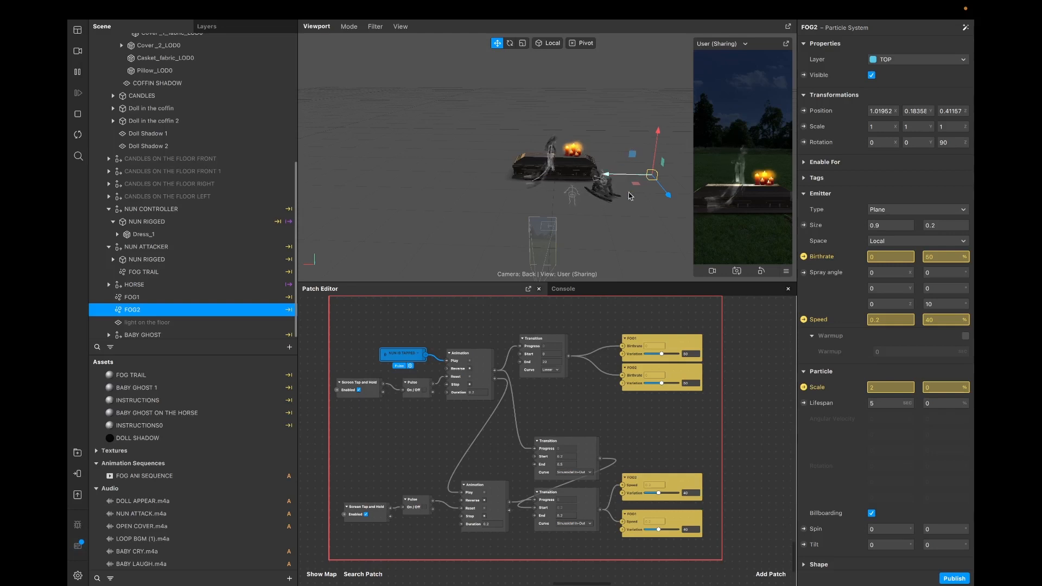
# Step: Examine FOG1's emitter, particle and material properties
pyautogui.click(223, 296)
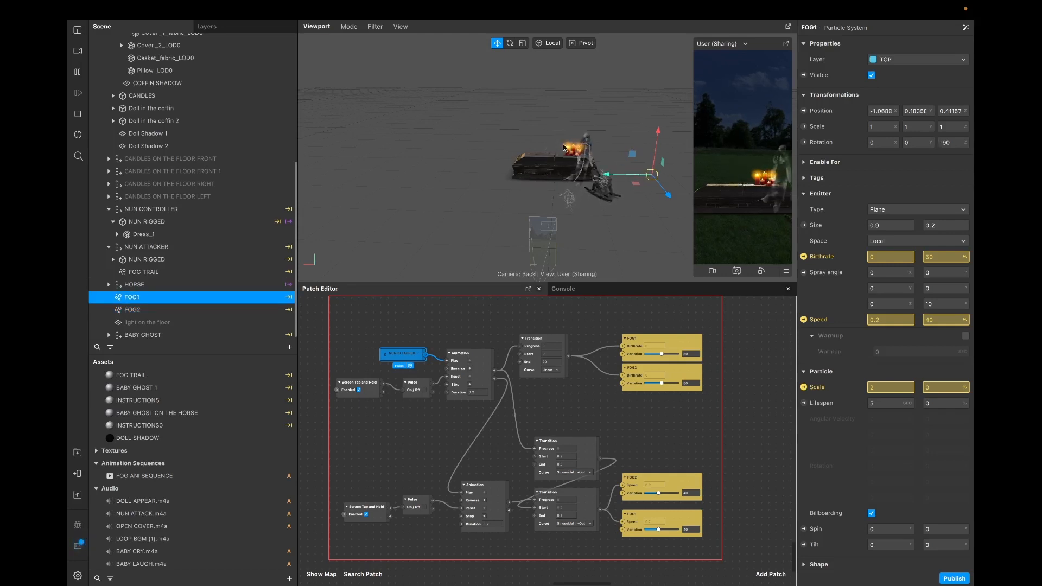
pyautogui.scroll(-3, 903, 252)
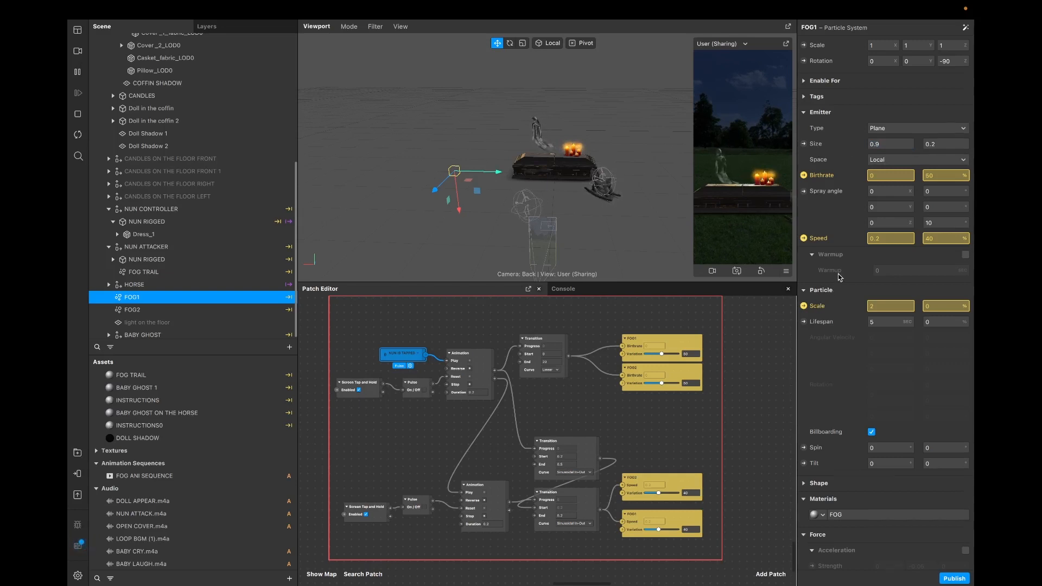
pyautogui.scroll(-2, 837, 278)
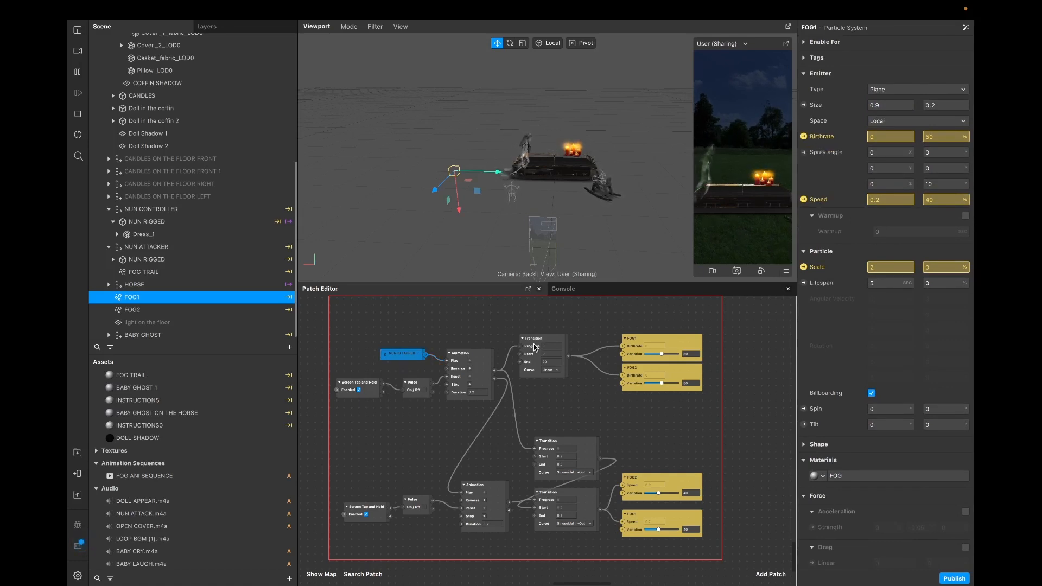
# Step: Shift the birthrate Transition slightly right and the blue receiver slightly up and left, and open the Transition's Start value
pyautogui.moveTo(535, 347); pyautogui.dragTo(550, 347)
pyautogui.moveTo(401, 353); pyautogui.dragTo(394, 346)
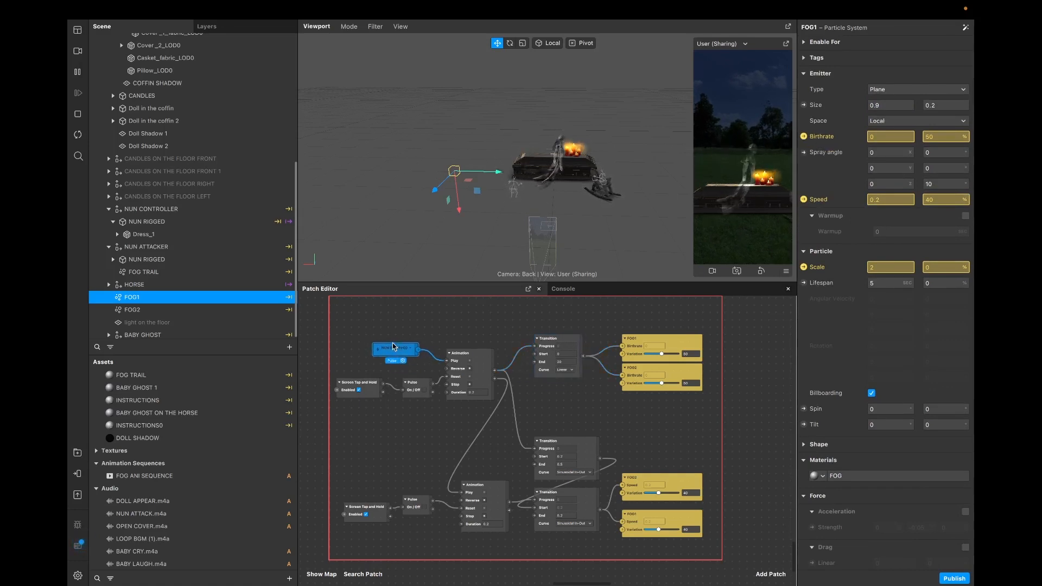
pyautogui.click(569, 344)
pyautogui.scroll(1, 568, 344)
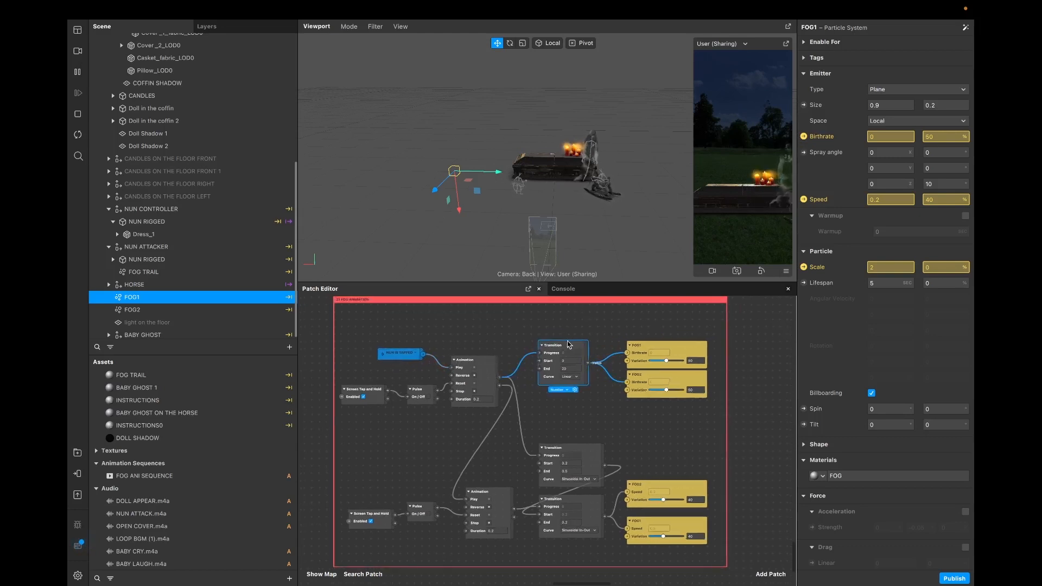
pyautogui.hscroll(-1, 568, 347)
pyautogui.click(572, 359)
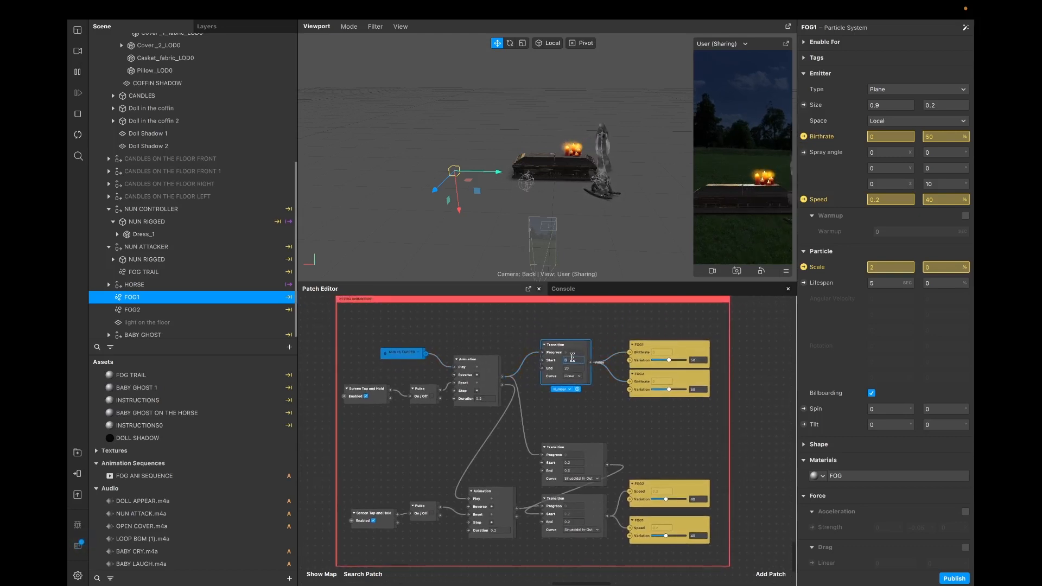
# Step: Try the middle Transition higher and lower between the two fog chains while reviewing how it feeds the speed Transition
pyautogui.scroll(-3, 540, 441)
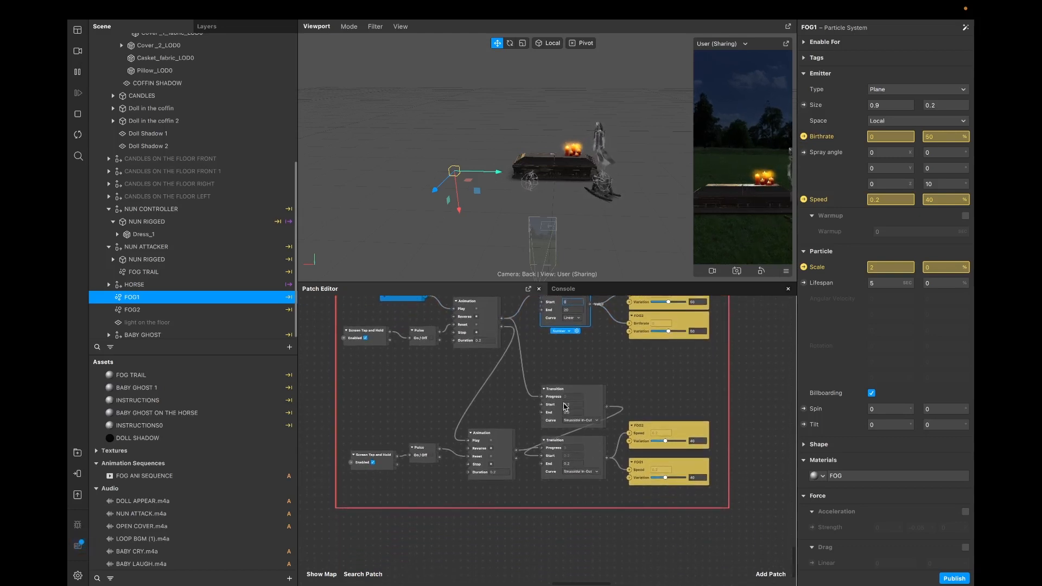
pyautogui.moveTo(585, 401); pyautogui.dragTo(576, 359)
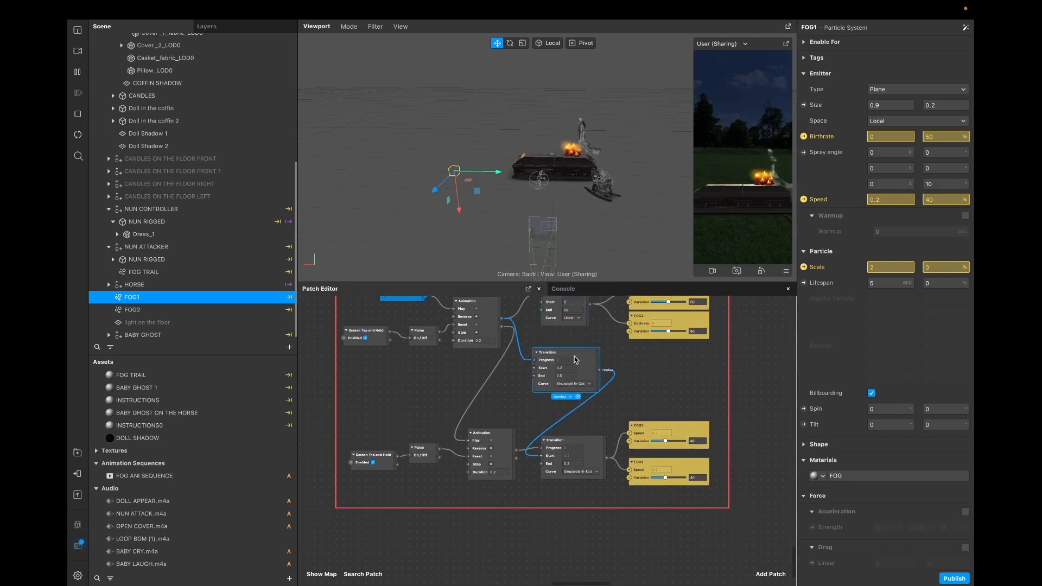
pyautogui.scroll(3, 631, 404)
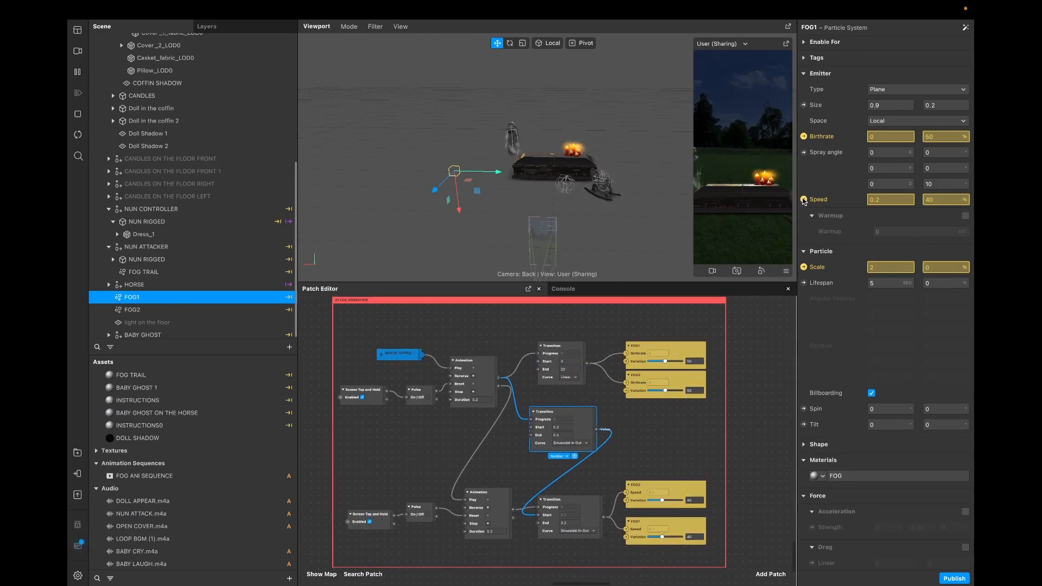
pyautogui.moveTo(568, 423); pyautogui.dragTo(575, 445)
pyautogui.scroll(-3, 579, 484)
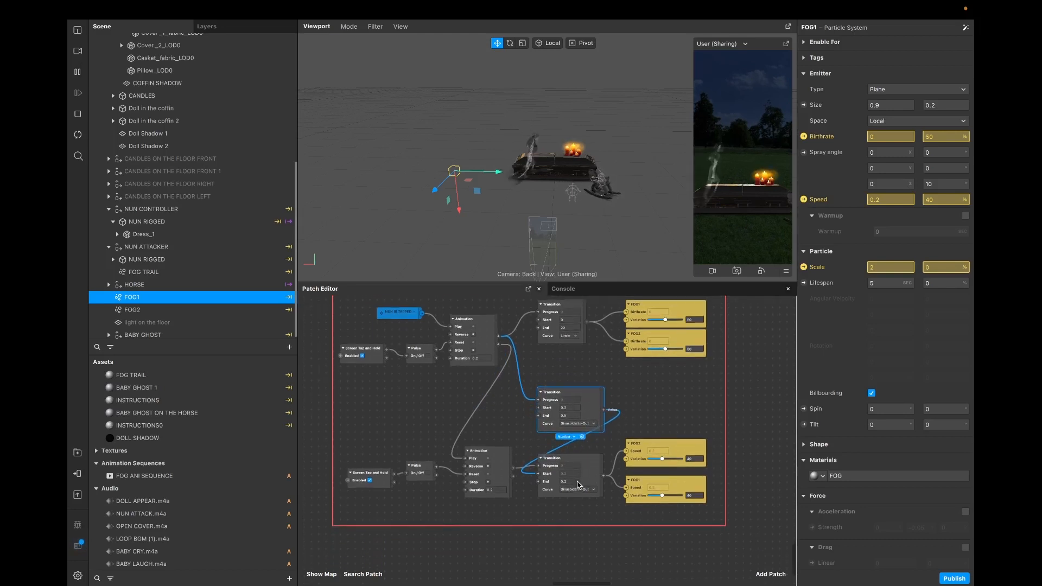
# Step: Select the lower Animation patch of the fog speed chain and compare its setup with the FOG TRAIL group above
pyautogui.click(497, 455)
pyautogui.scroll(-10, 524, 421)
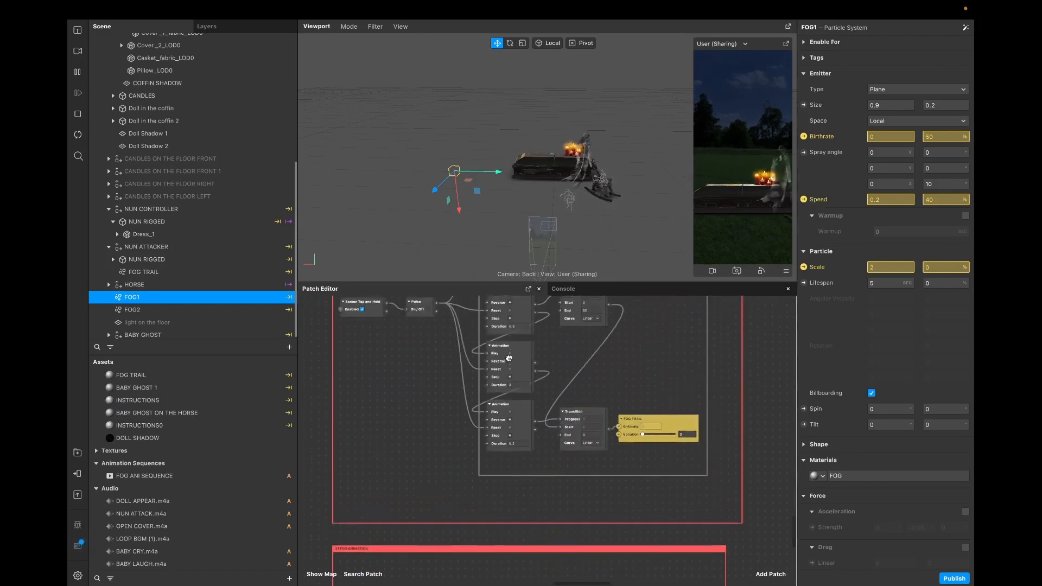
pyautogui.scroll(-10, 525, 367)
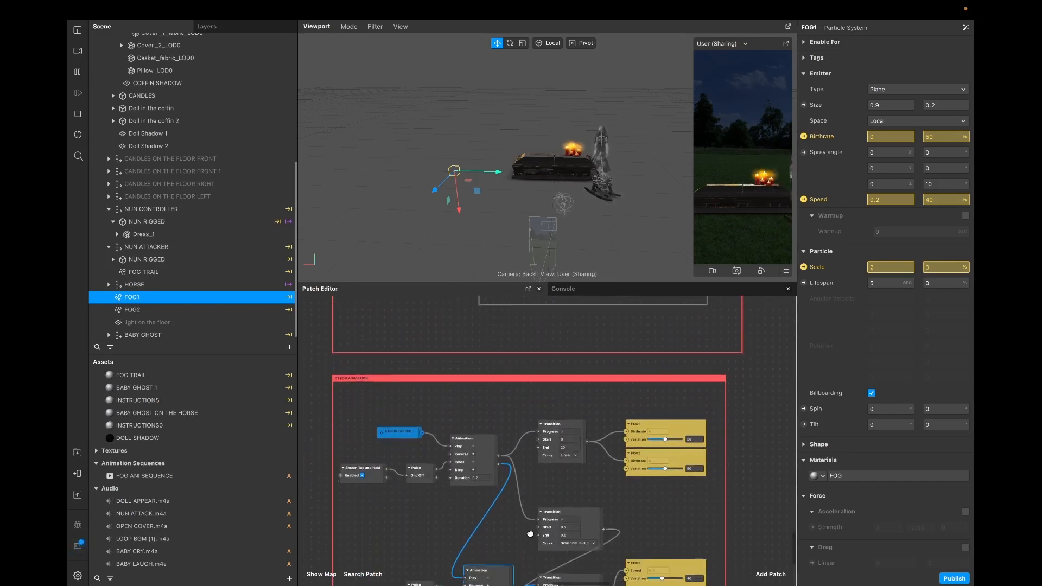
# Step: Reposition the middle Transition beneath the birthrate Transition while checking its Start value and link to the speed Transition
pyautogui.moveTo(591, 411); pyautogui.dragTo(579, 386)
pyautogui.click(591, 382)
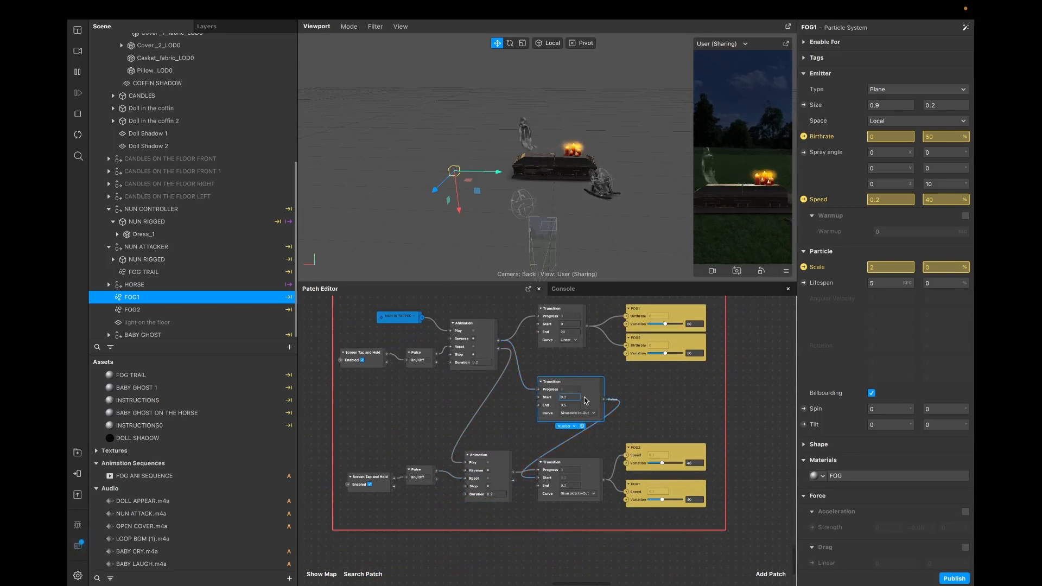
pyautogui.moveTo(591, 385); pyautogui.dragTo(583, 363)
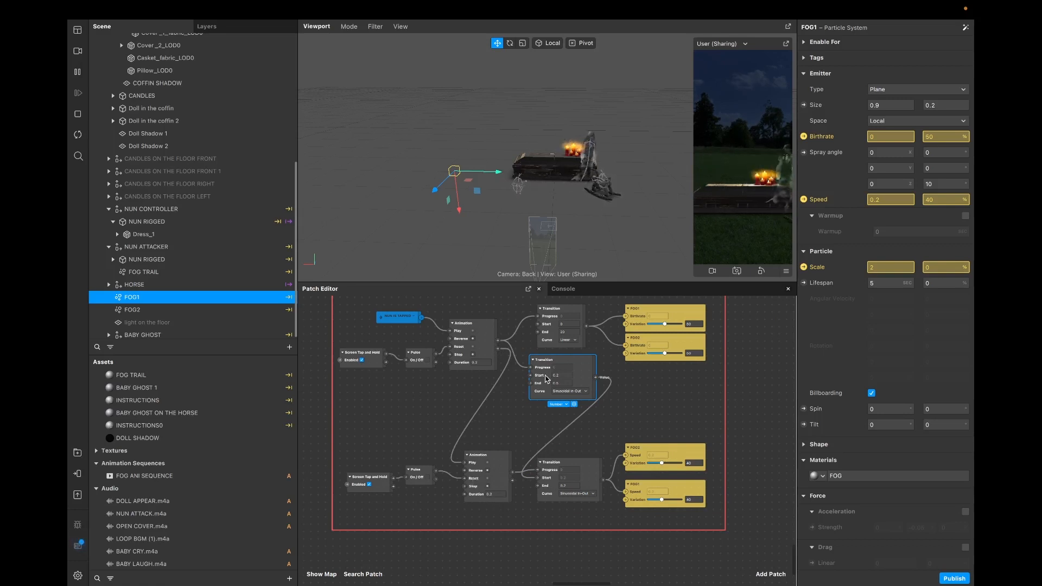
pyautogui.scroll(-1, 562, 434)
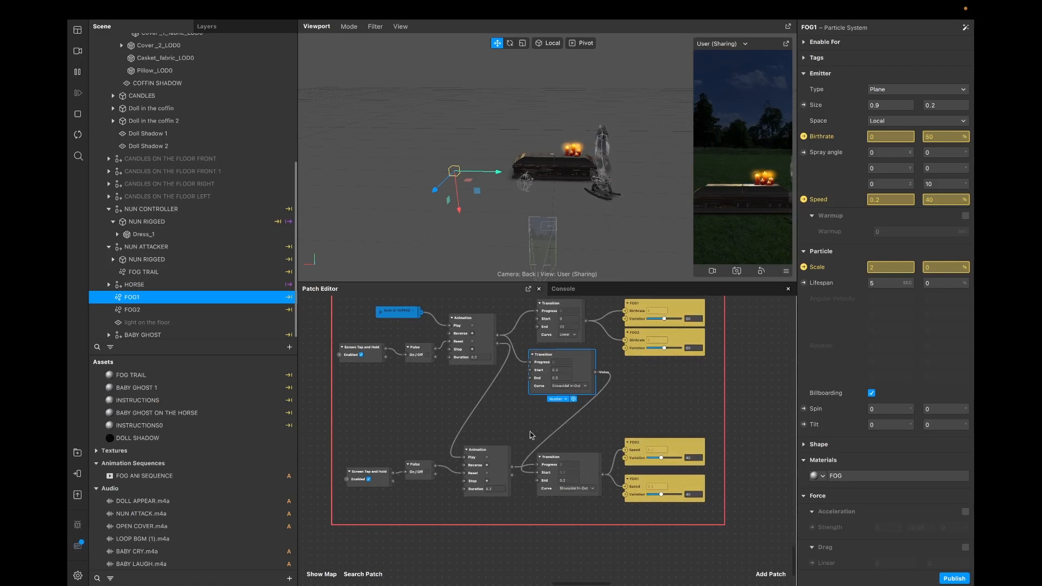
pyautogui.moveTo(563, 356); pyautogui.dragTo(563, 385)
# Step: Move the birthrate Transition with its FOG1 and FOG2 patches up and right, and place the middle Transition beside the upper Animation patch
pyautogui.scroll(3, 594, 379)
pyautogui.click(566, 337)
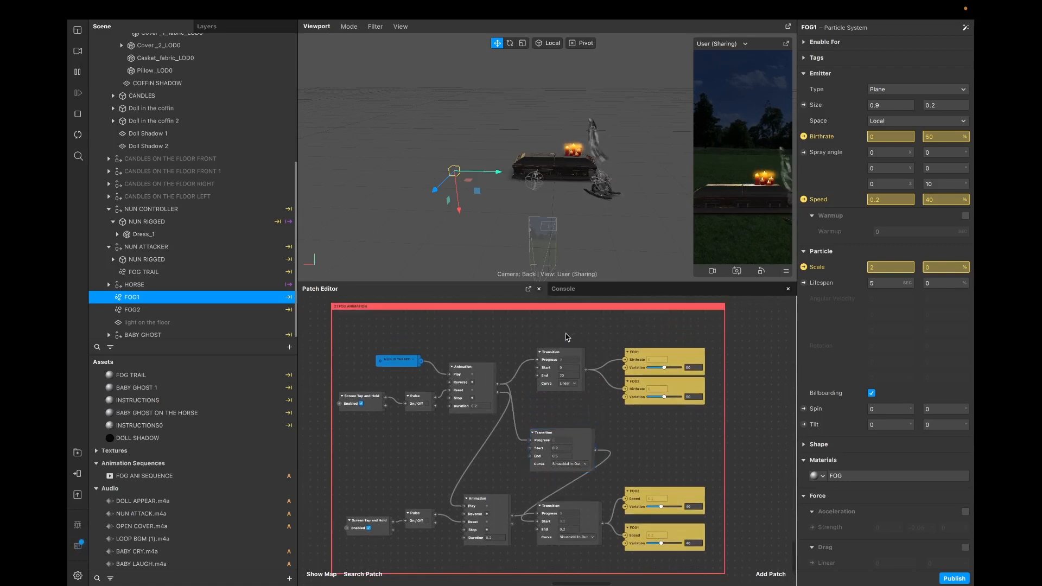
pyautogui.moveTo(567, 337); pyautogui.dragTo(663, 400)
pyautogui.click(665, 397)
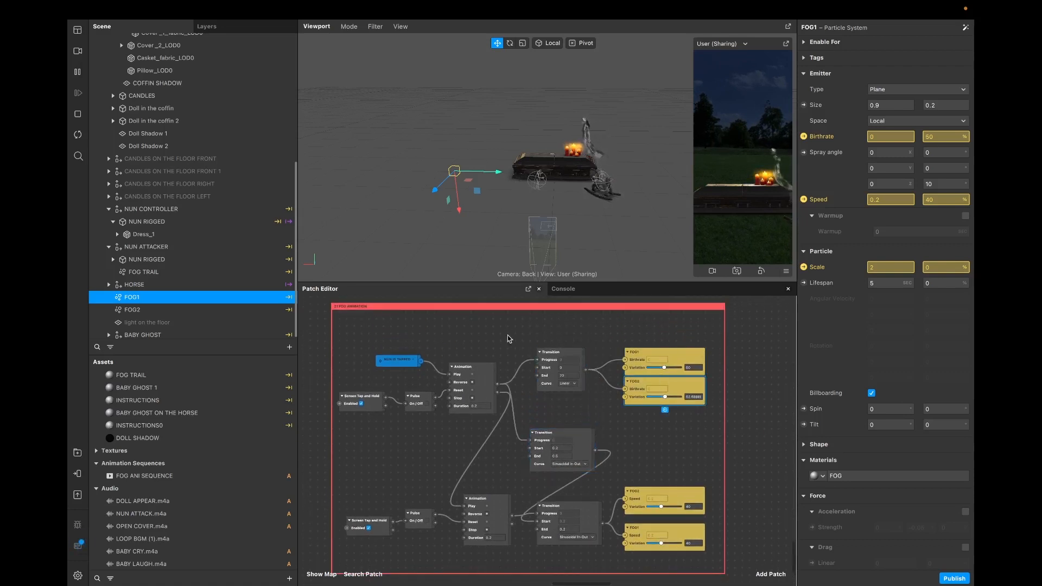
pyautogui.moveTo(508, 338); pyautogui.dragTo(716, 342)
pyautogui.moveTo(566, 447); pyautogui.dragTo(563, 377)
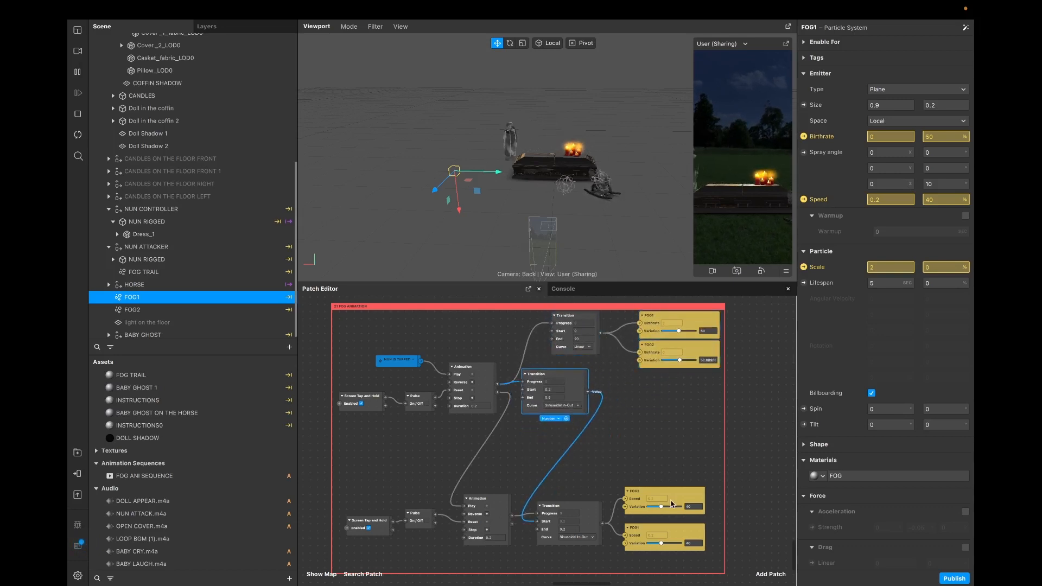
# Step: Review the FOG1 and FOG2 speed patches in the lower chain and the material assigned to FOG1
pyautogui.click(651, 491)
pyautogui.keyDown('shift'); pyautogui.click(638, 542); pyautogui.keyUp('shift')
pyautogui.click(639, 434)
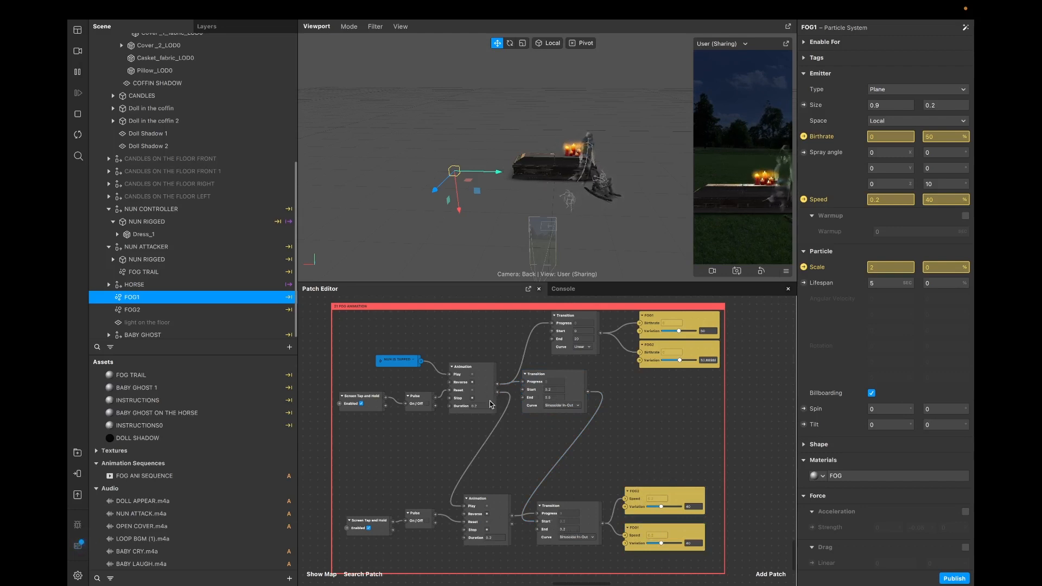
pyautogui.scroll(-3, 412, 478)
pyautogui.hscroll(-3, 413, 478)
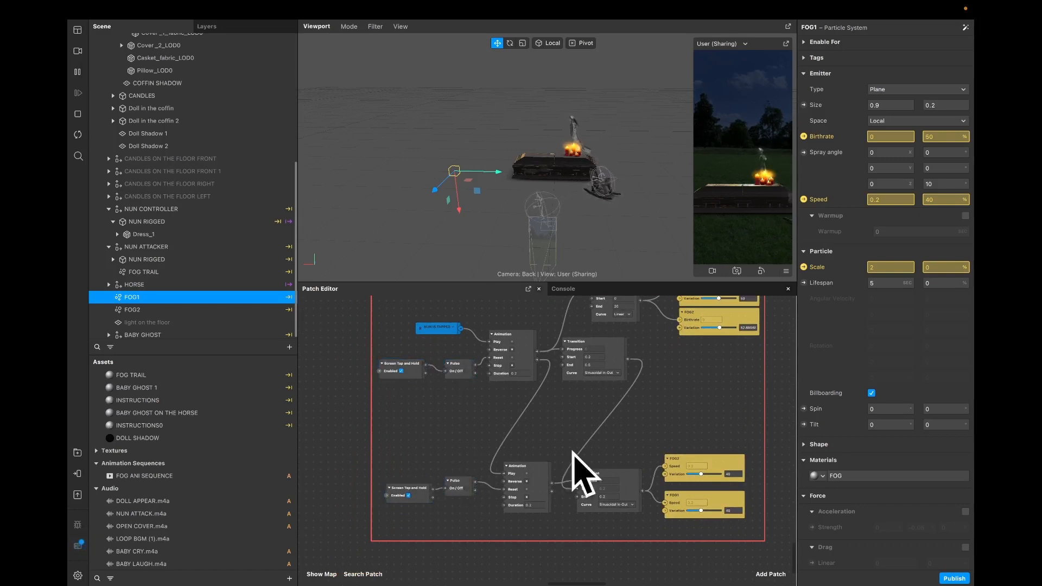
pyautogui.scroll(-2, 841, 414)
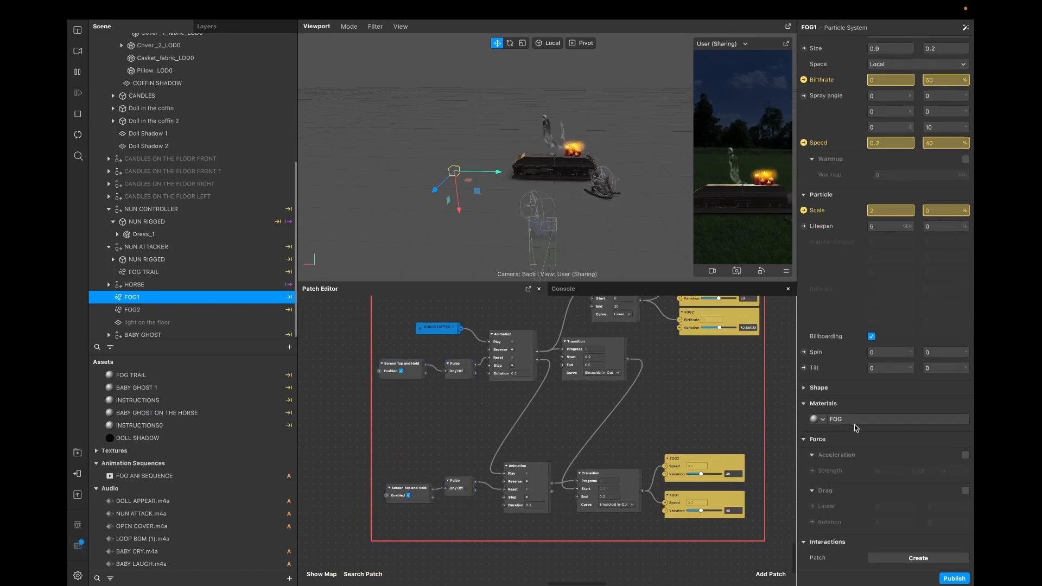
# Step: Inspect the FOG material assigned to FOG1, and compare the particle settings of FOG1 and FOG2
pyautogui.scroll(2, 862, 424)
pyautogui.hscroll(6, 678, 429)
pyautogui.scroll(1, 678, 429)
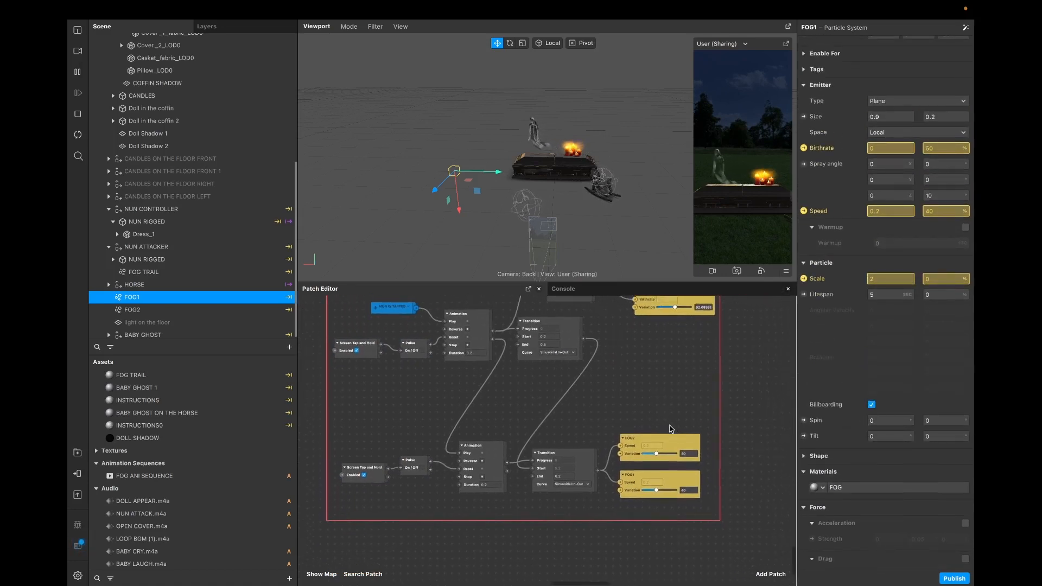
pyautogui.click(885, 491)
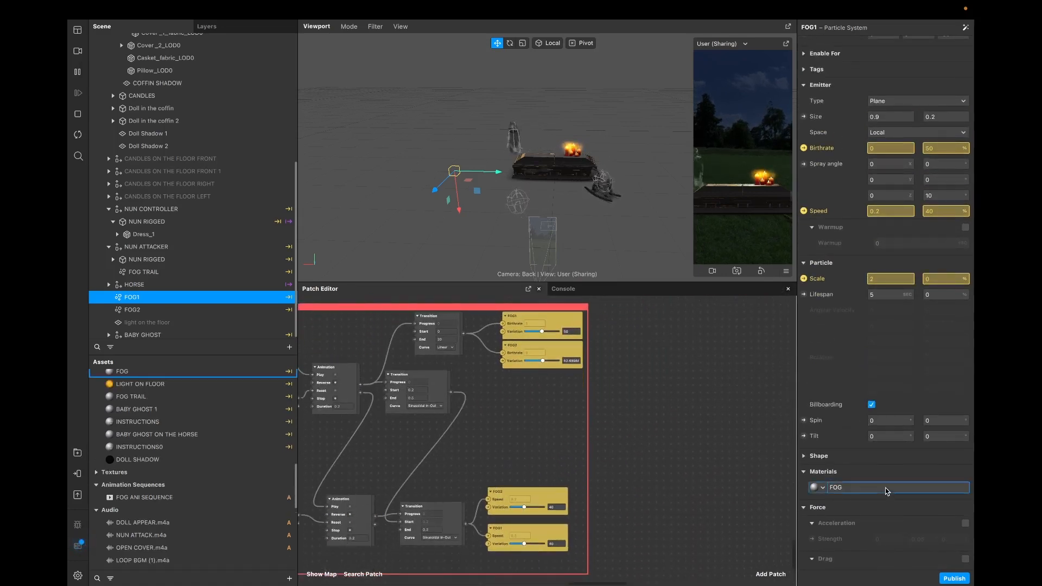
pyautogui.scroll(5, 445, 387)
pyautogui.scroll(1, 445, 386)
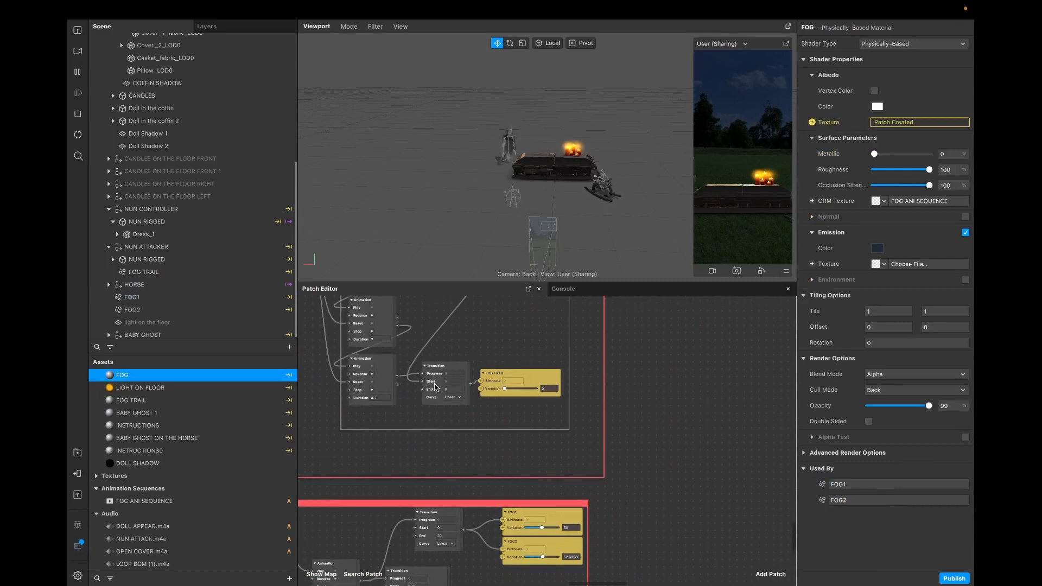
pyautogui.click(140, 297)
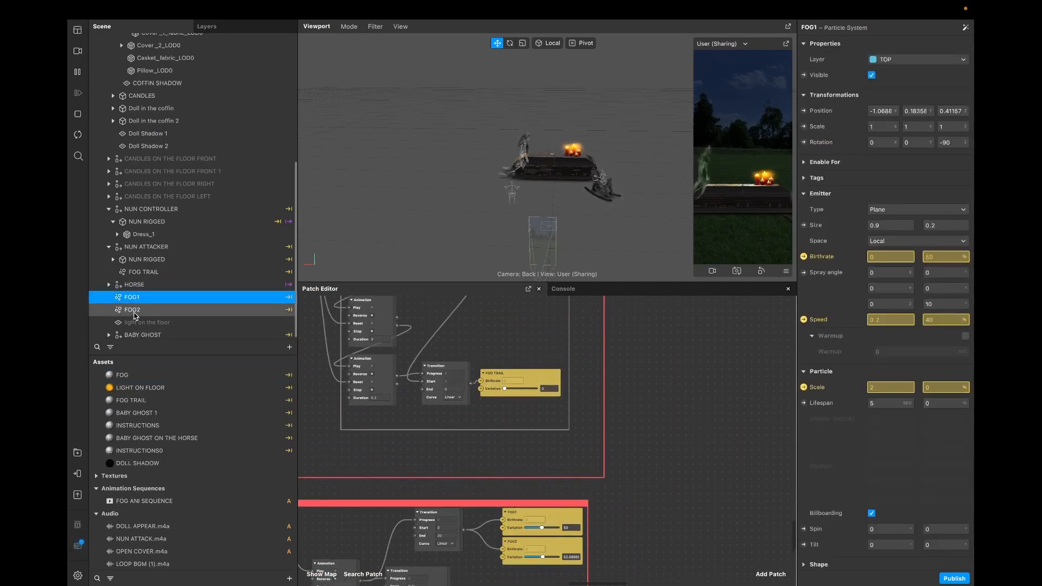
pyautogui.click(136, 309)
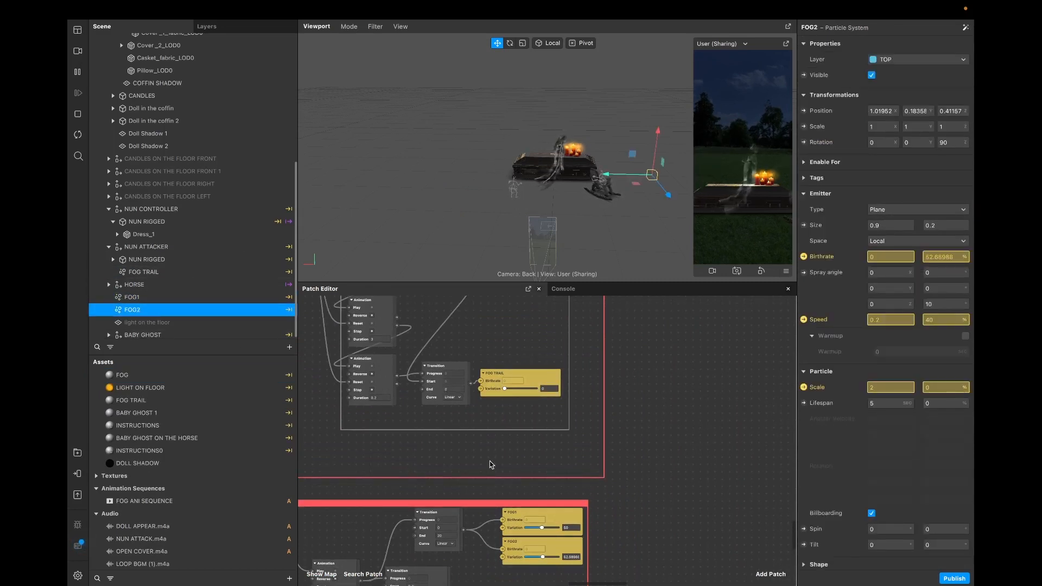
# Step: Compare the FOG1 and FOG2 birthrate and speed patch chains with the fog trail visibility and build-up groups above them
pyautogui.scroll(-7, 488, 461)
pyautogui.hscroll(-6, 488, 460)
pyautogui.hscroll(2, 491, 460)
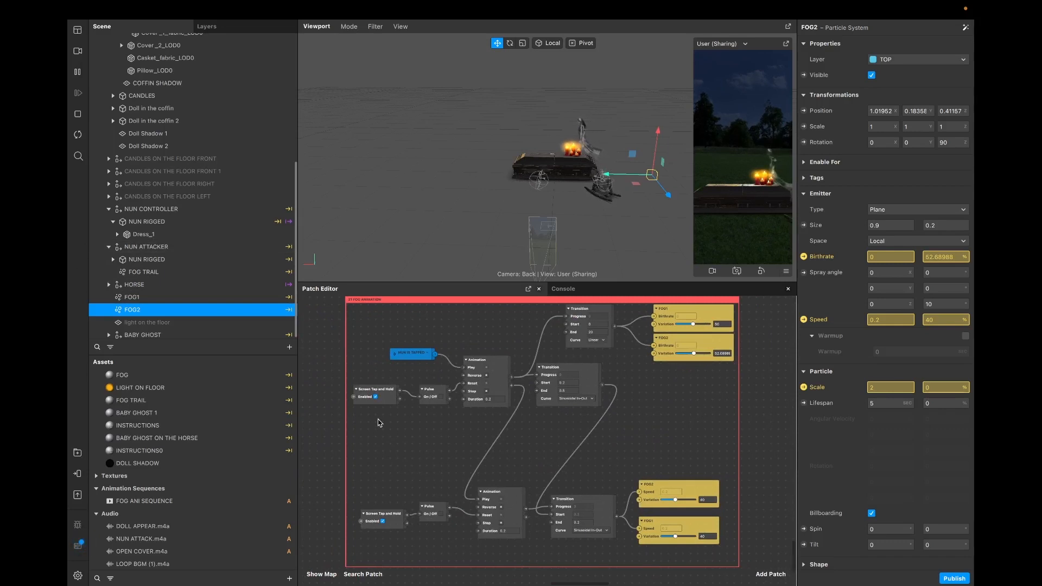
pyautogui.hscroll(5, 669, 377)
pyautogui.scroll(-2, 668, 376)
pyautogui.scroll(3, 666, 376)
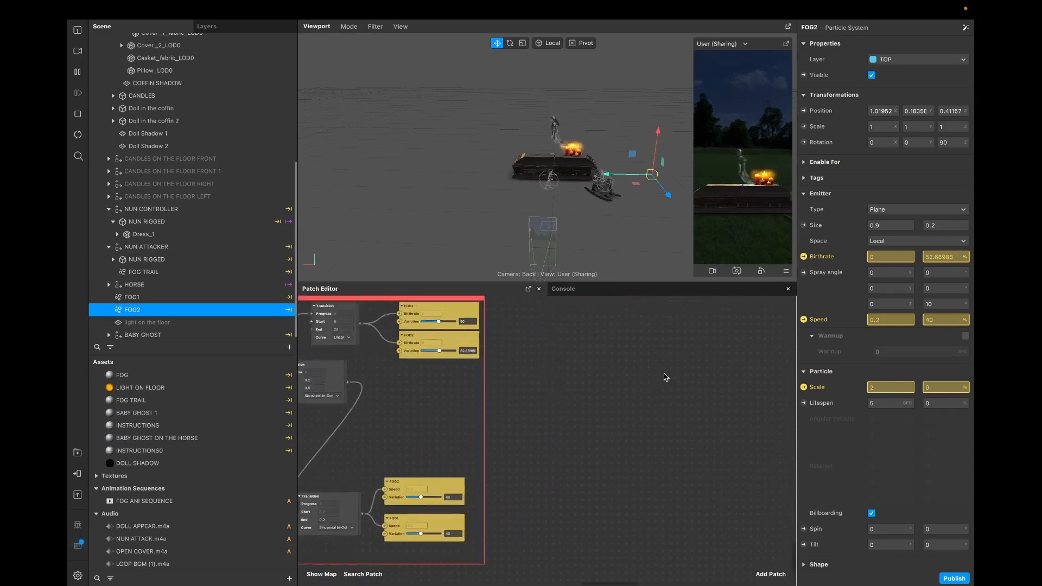
pyautogui.hscroll(-3, 664, 377)
pyautogui.scroll(8, 657, 375)
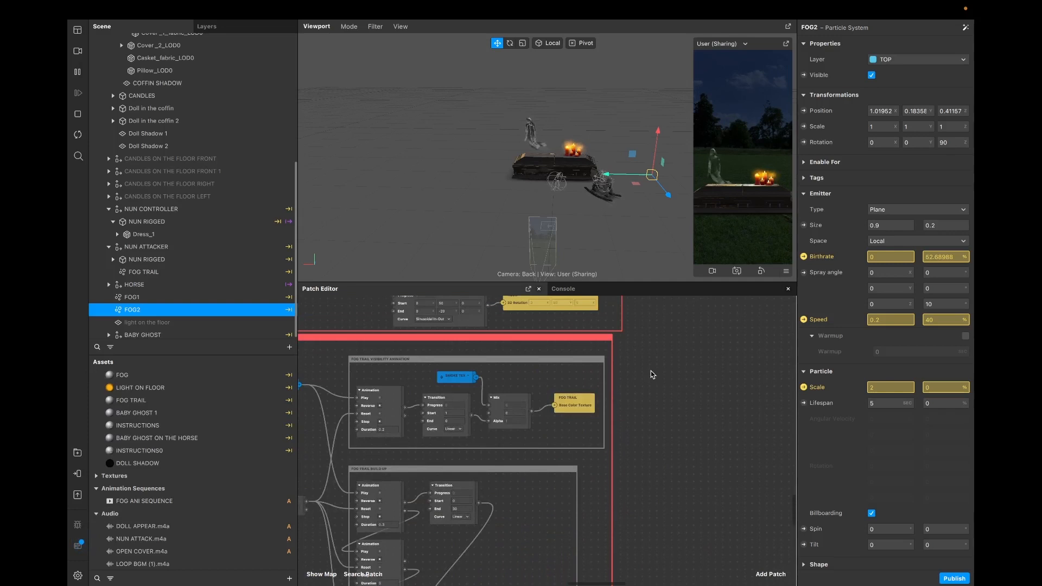
pyautogui.scroll(5, 652, 373)
pyautogui.scroll(-8, 656, 368)
pyautogui.hscroll(-3, 679, 467)
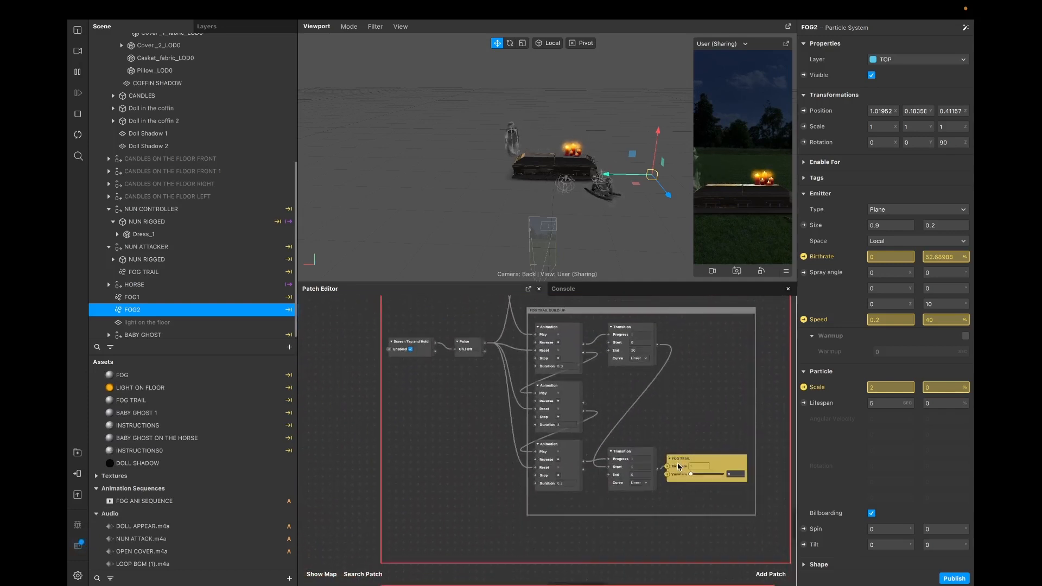
pyautogui.scroll(-10, 679, 467)
pyautogui.scroll(3, 676, 463)
pyautogui.hscroll(1, 673, 464)
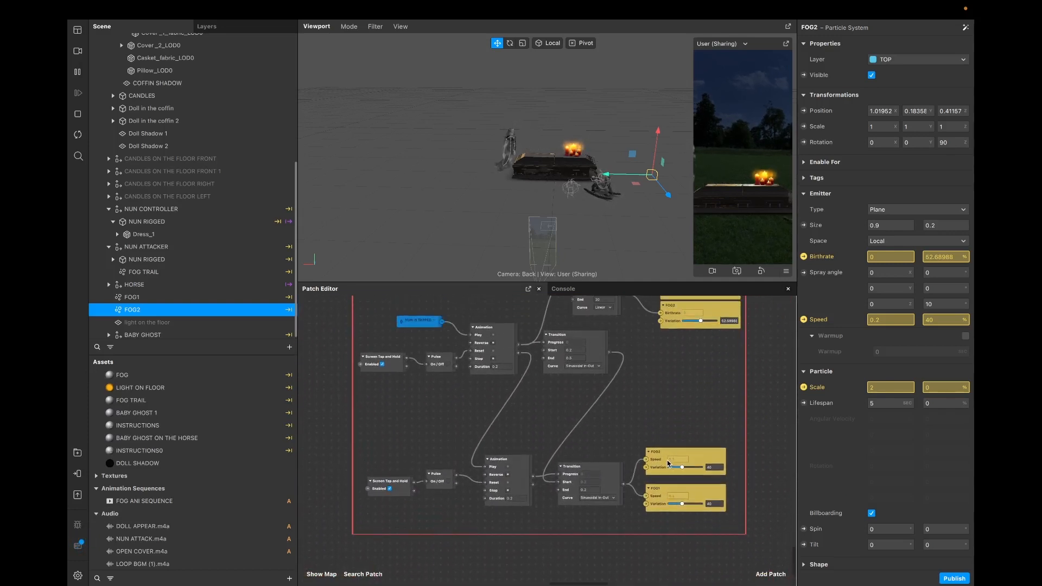
# Step: Make CANDLES ON THE FLOOR FRONT visible, and collapse NUN CONTROLLER and NUN ATTACKER in the scene tree
pyautogui.scroll(-3, 668, 464)
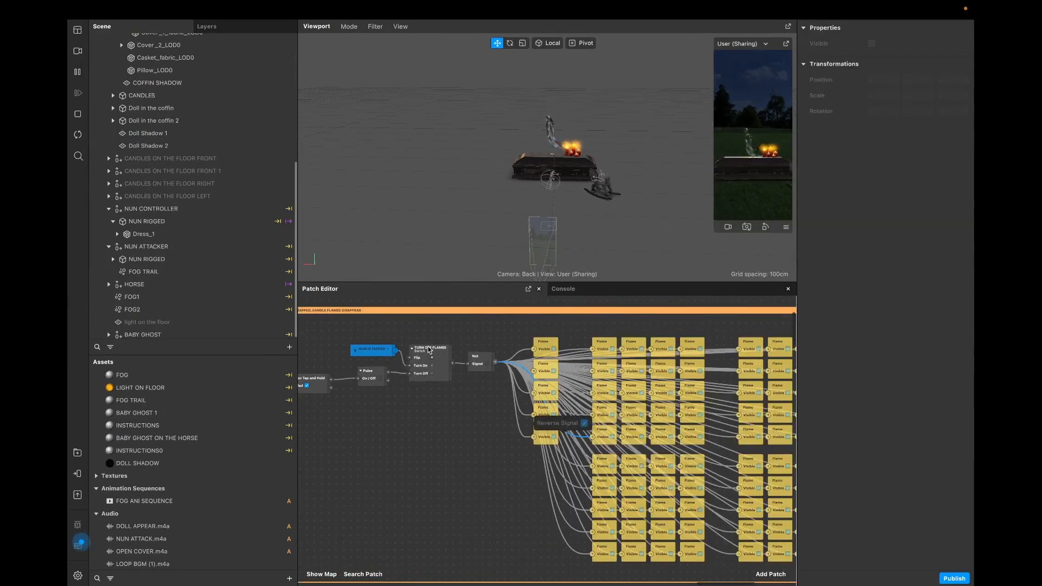
pyautogui.hscroll(-3, 429, 350)
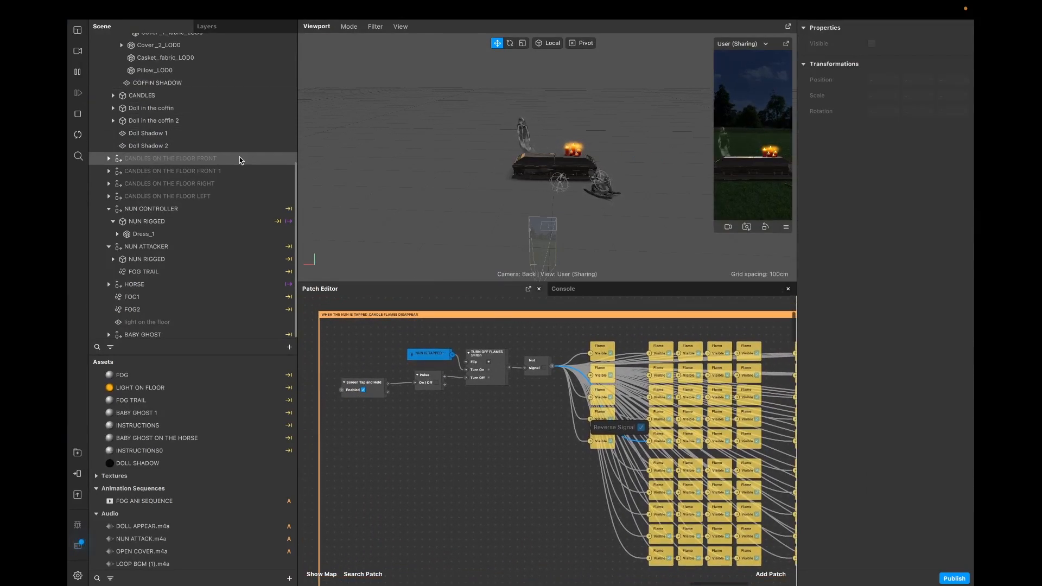
pyautogui.click(200, 161)
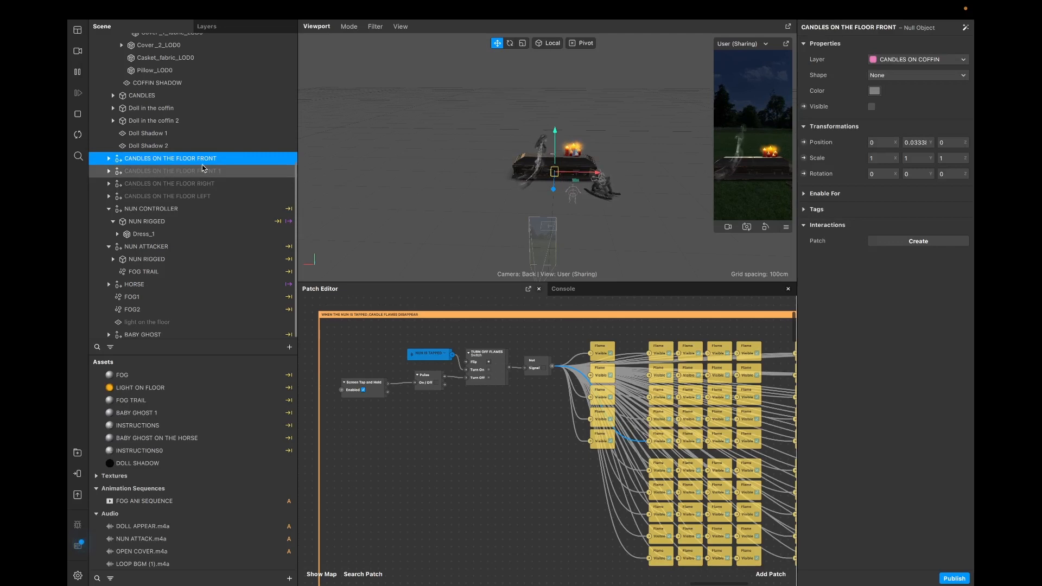
pyautogui.click(109, 210)
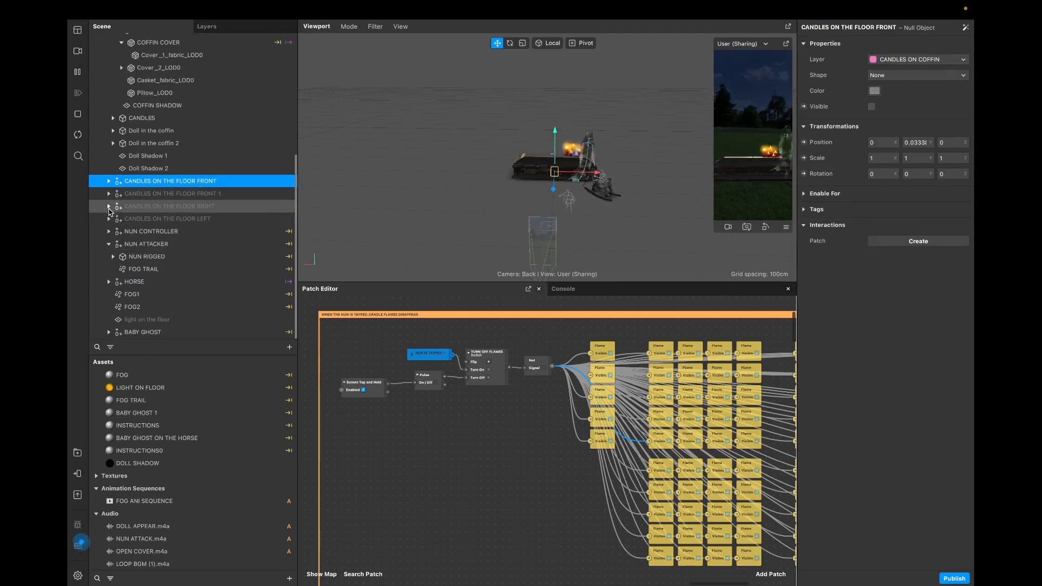
pyautogui.click(109, 247)
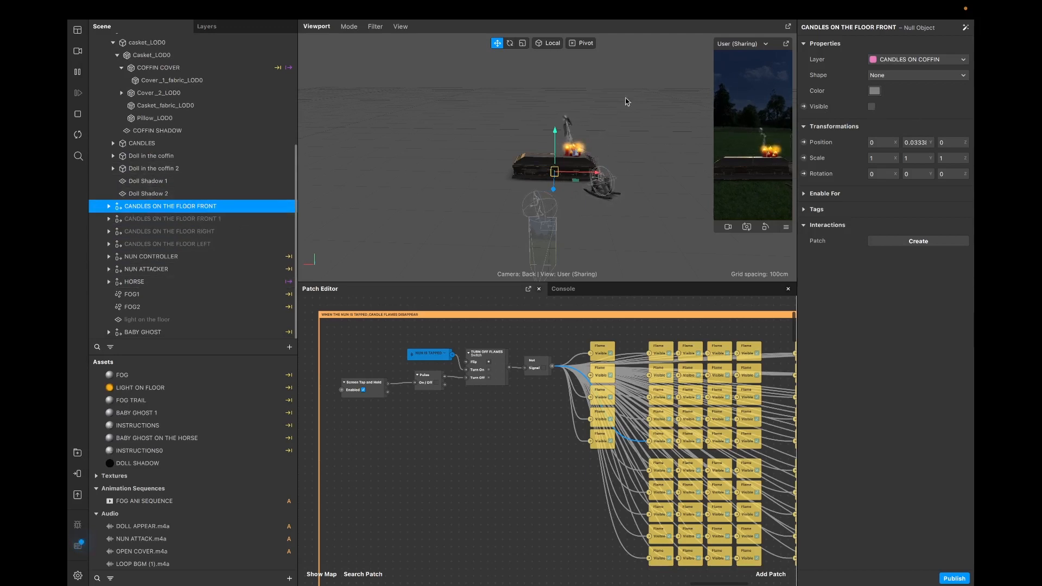
pyautogui.scroll(1, 161, 201)
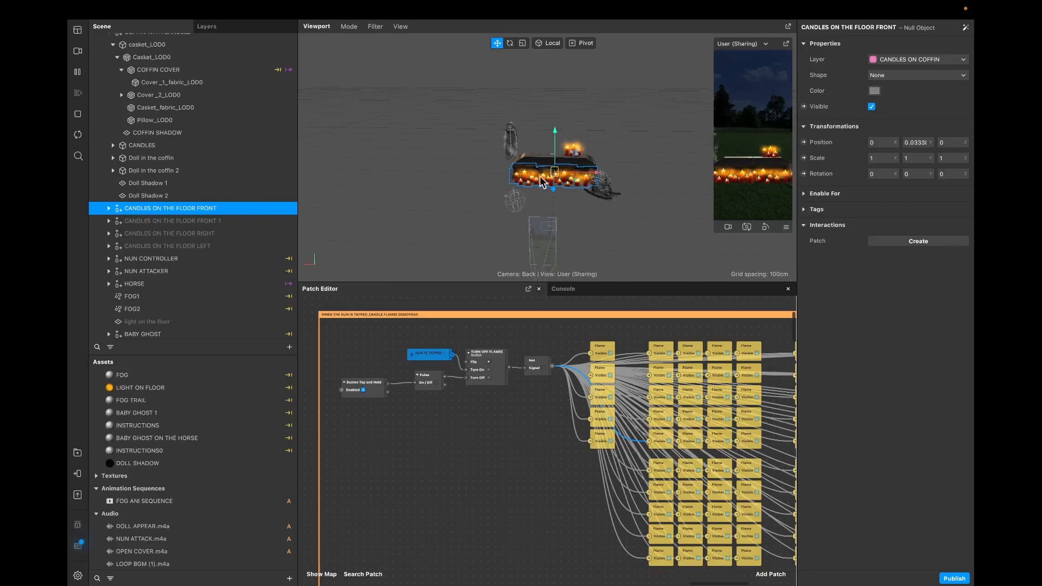
# Step: Expand CANDLES ON THE FLOOR FRONT and collapse the individual candle sets inside it
pyautogui.click(108, 209)
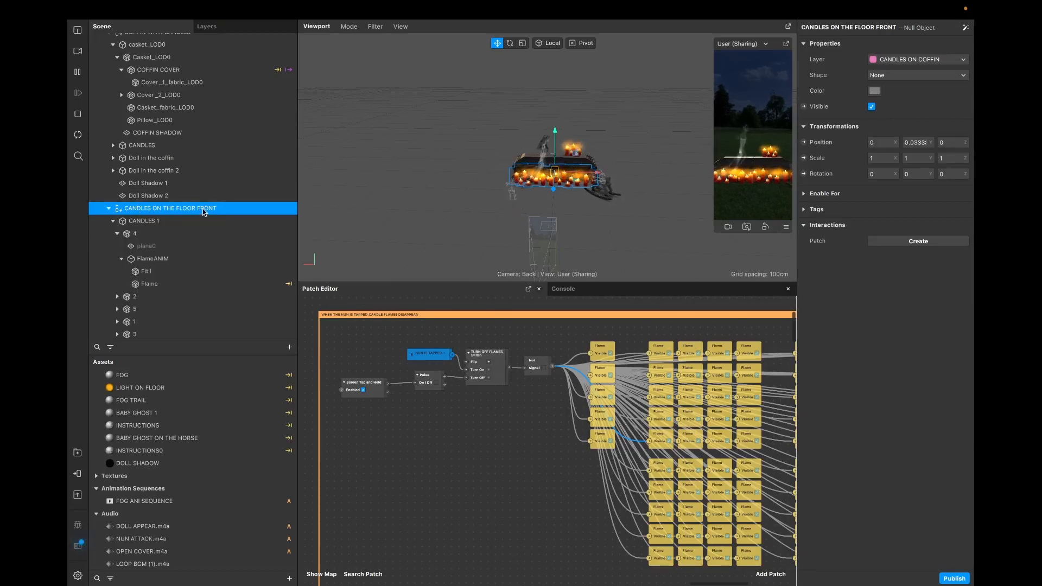
pyautogui.click(113, 221)
pyautogui.click(113, 246)
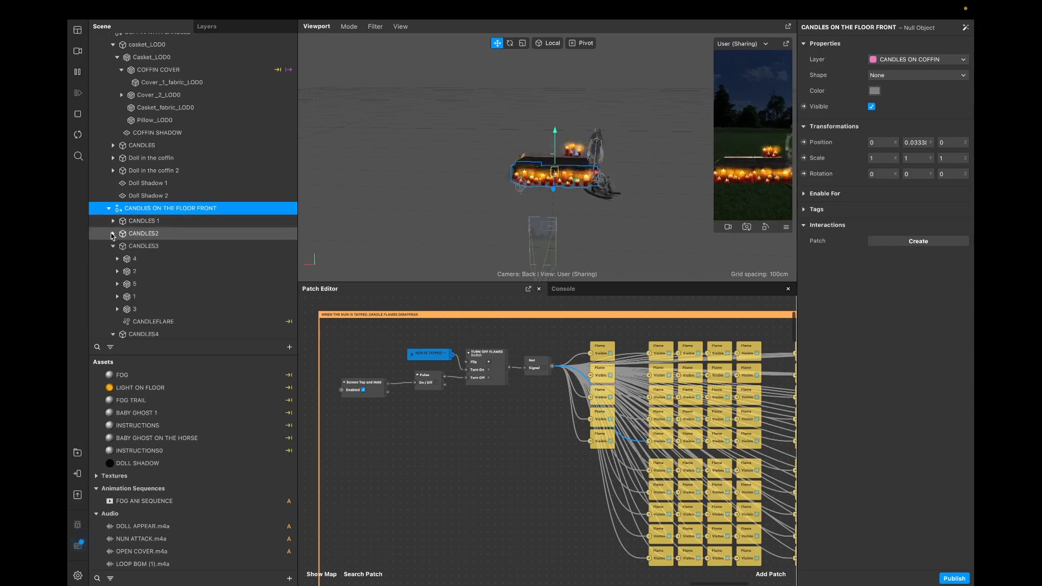
pyautogui.click(113, 246)
pyautogui.click(113, 259)
# Step: Select CANDLES 1, CANDLES2, CANDLES3 and CANDLES4 in turn to check where each set stands in front of the coffin
pyautogui.click(140, 221)
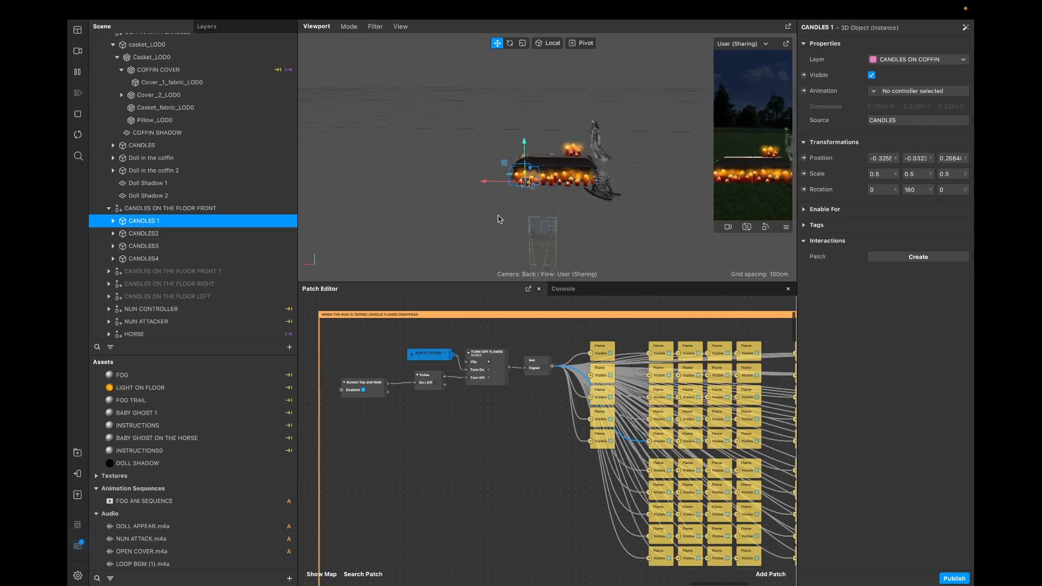
pyautogui.click(182, 234)
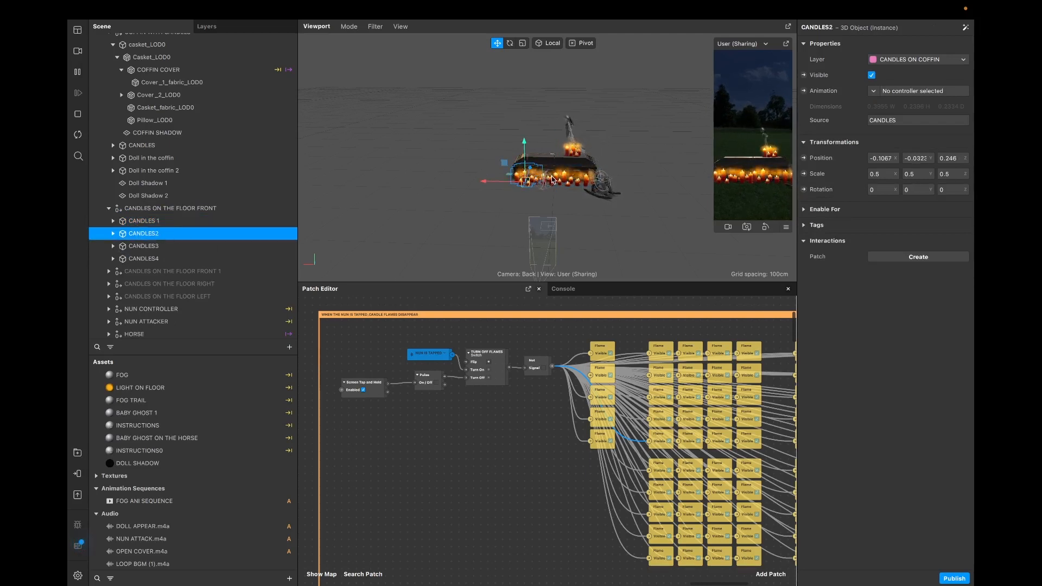
pyautogui.click(180, 247)
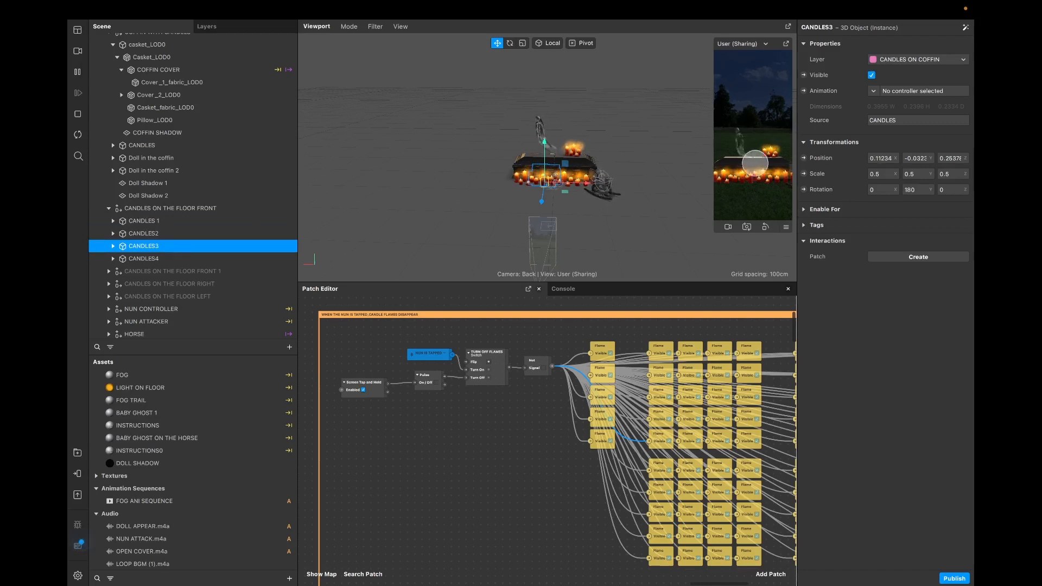
pyautogui.click(174, 259)
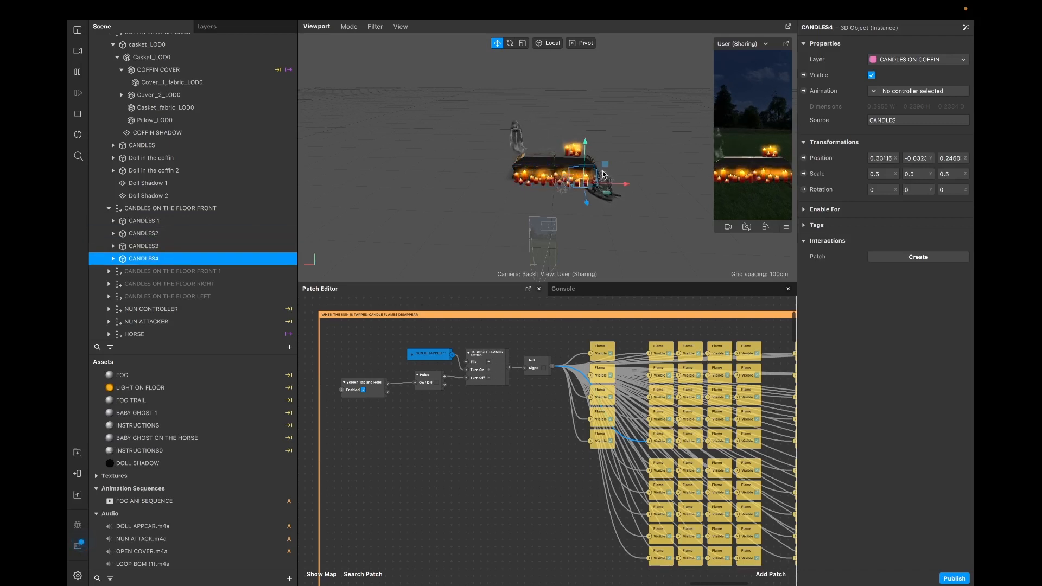
# Step: Expand CANDLES 1, its candle 4 and the FlameANIM object inside, and inspect FlameANIM's properties
pyautogui.click(112, 221)
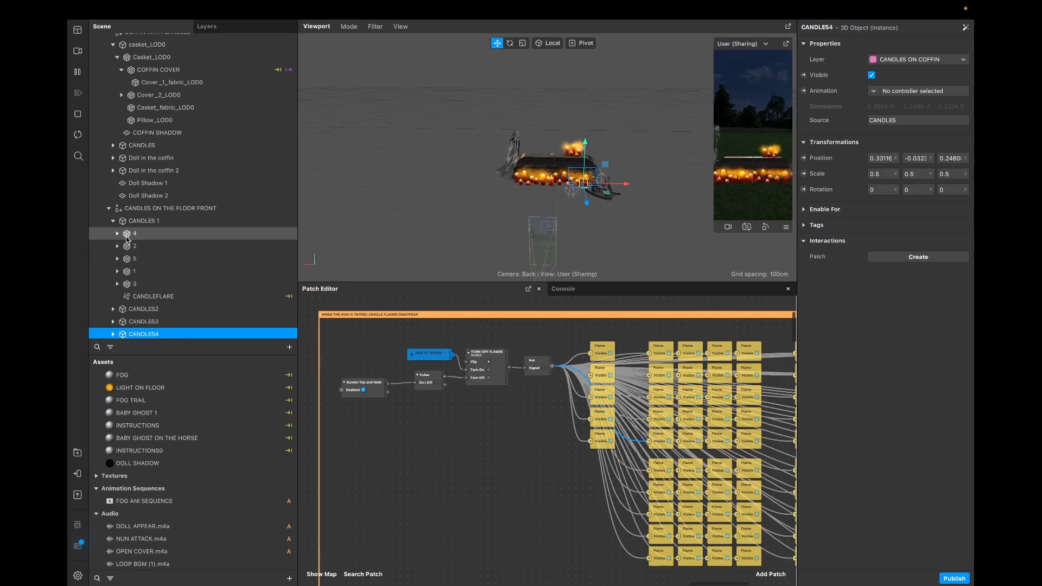
pyautogui.click(117, 234)
pyautogui.click(121, 259)
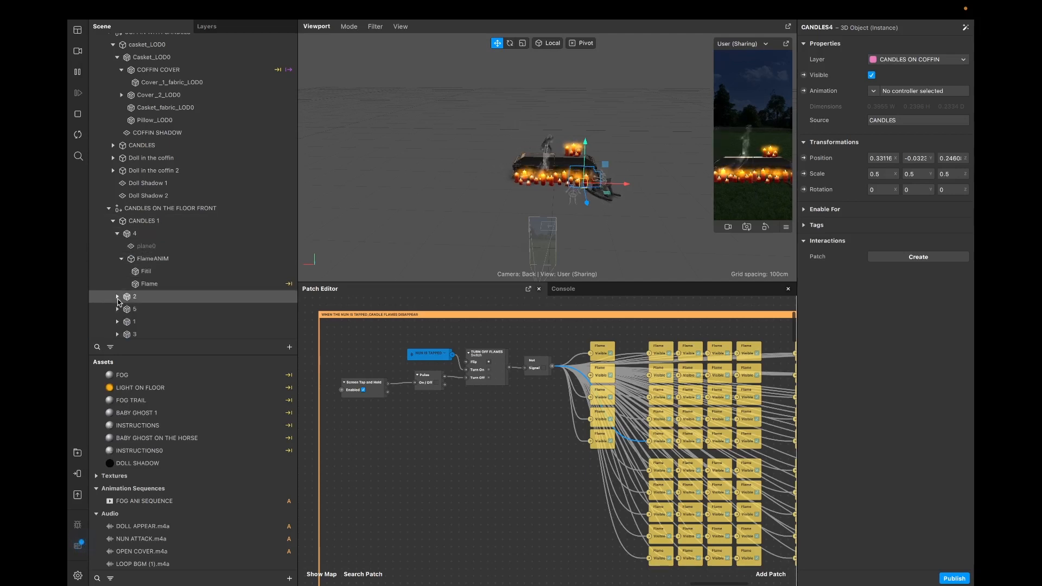
pyautogui.scroll(-2, 126, 285)
pyautogui.click(135, 219)
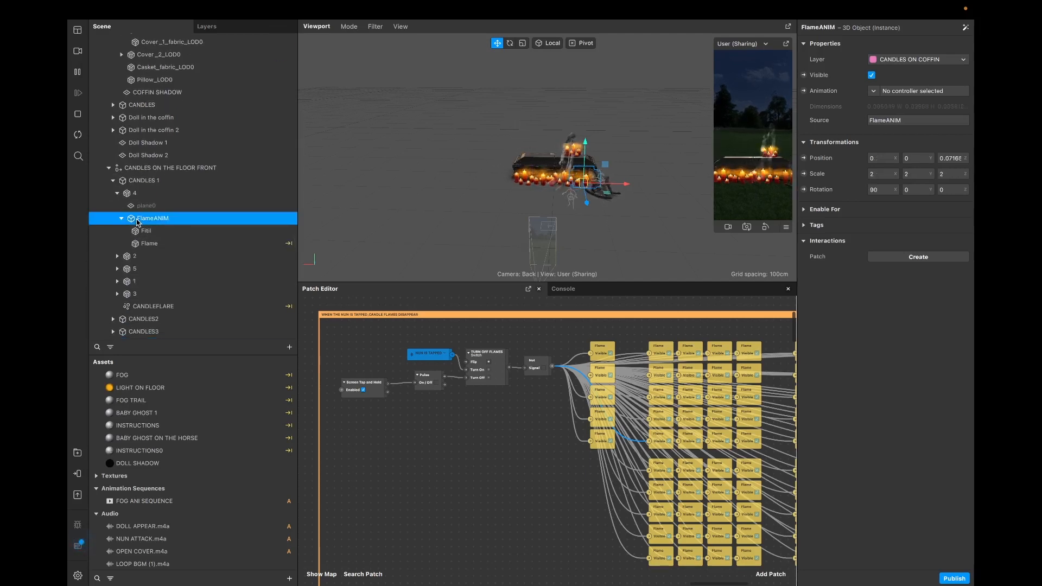
pyautogui.scroll(-1, 120, 221)
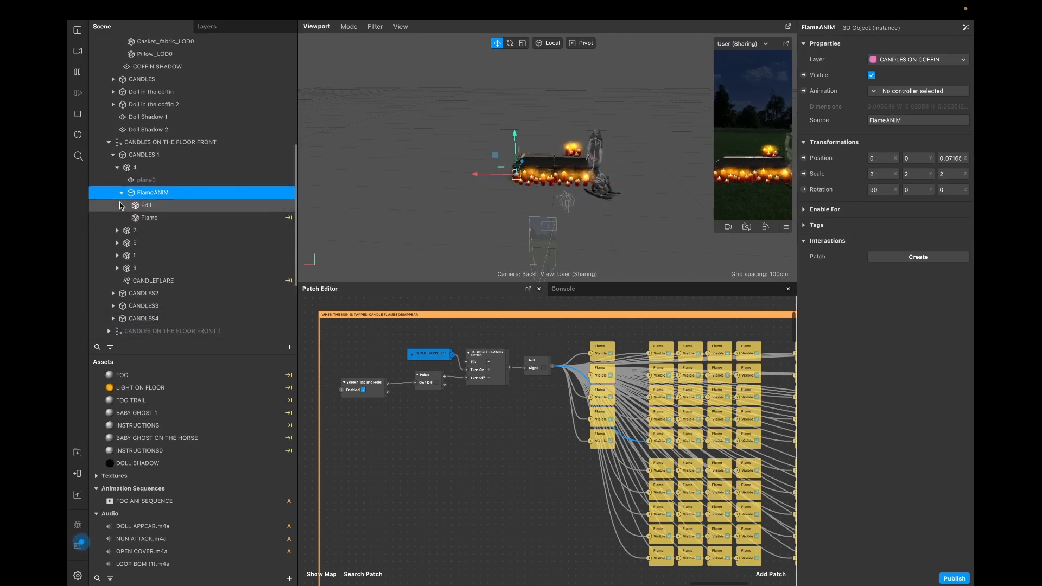
# Step: Inspect the candle 4 mesh in CANDLES 1, and select the Flame mesh under its FlameANIM to check its patched Visible property
pyautogui.click(118, 169)
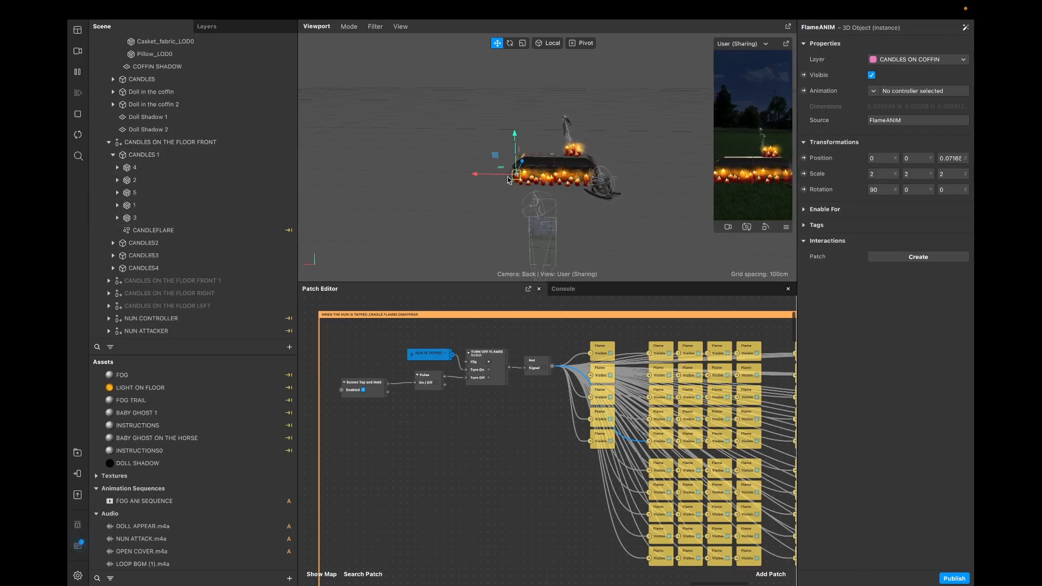
pyautogui.click(114, 169)
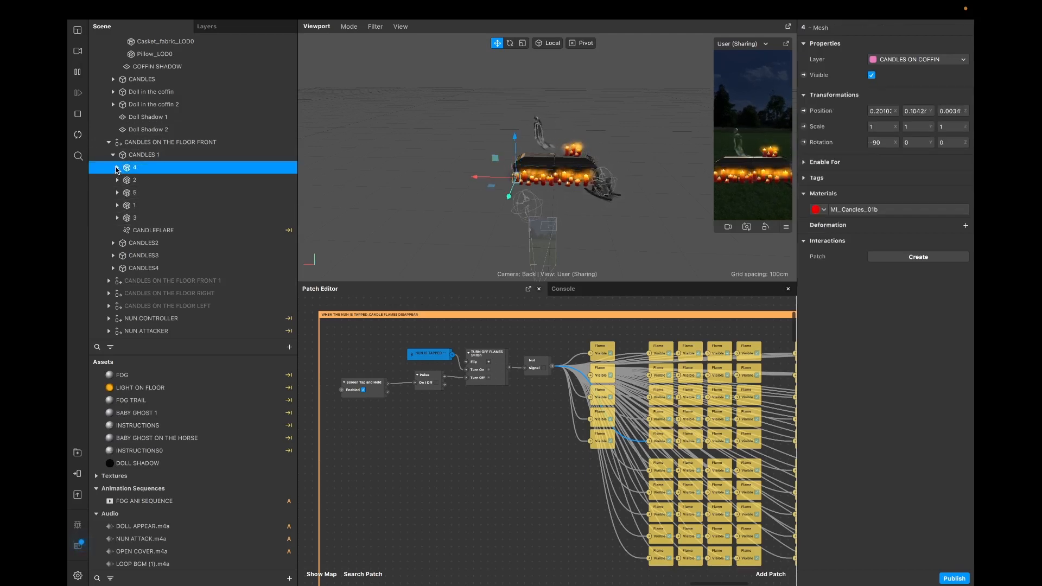
pyautogui.click(117, 167)
pyautogui.click(148, 218)
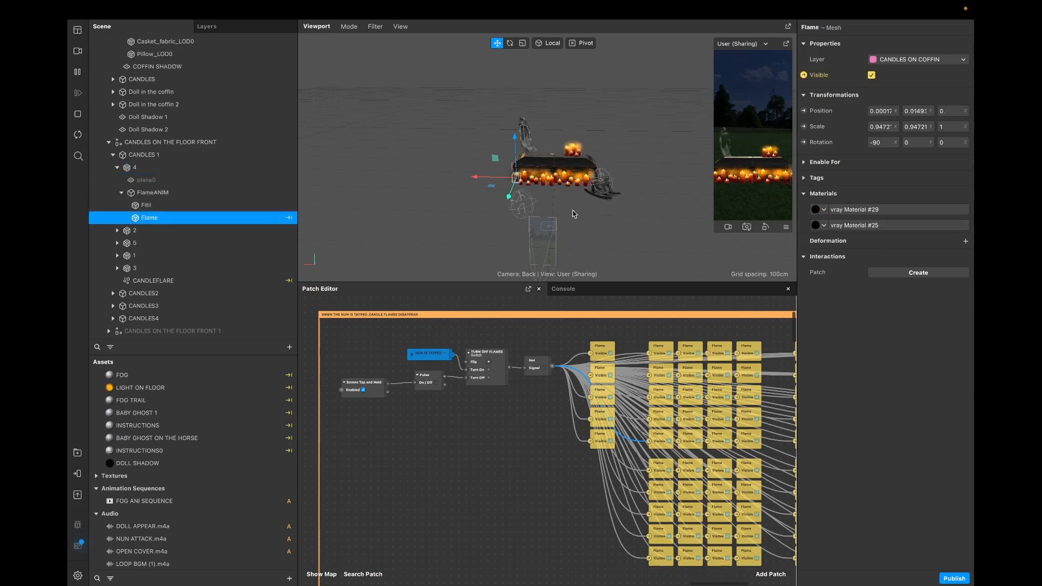
# Step: Enlarge the viewport, examine the front floor candles from an angle, and reselect candle 4's Flame mesh in CANDLES 1
pyautogui.moveTo(497, 282); pyautogui.dragTo(497, 373)
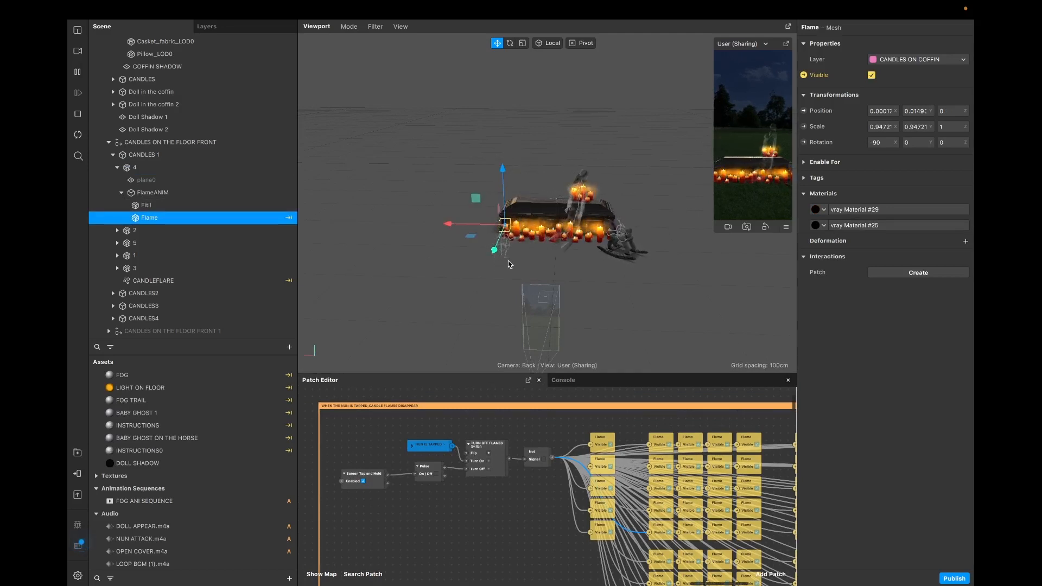
pyautogui.click(526, 263)
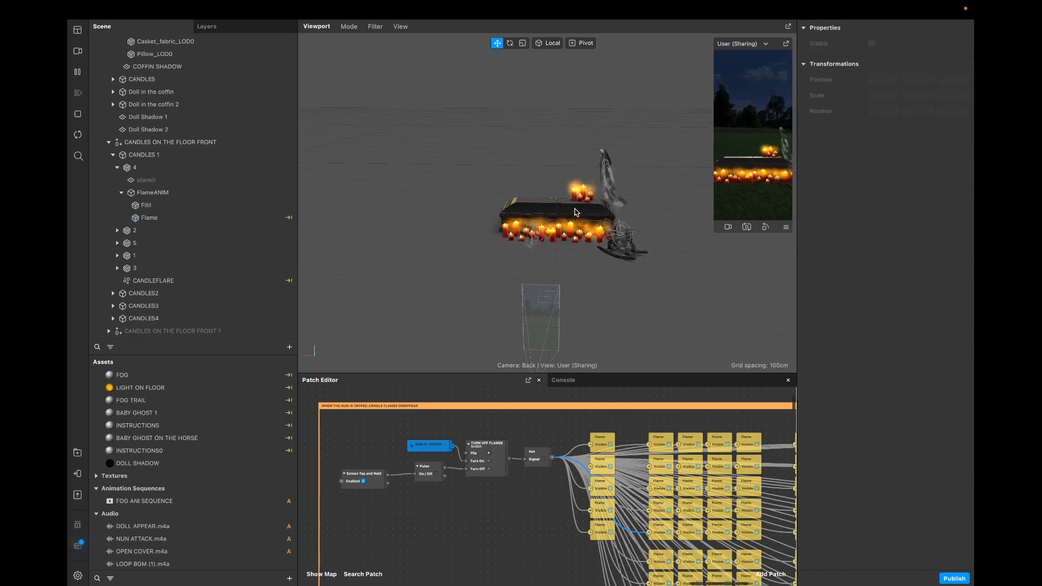
pyautogui.hscroll(-5, 581, 211)
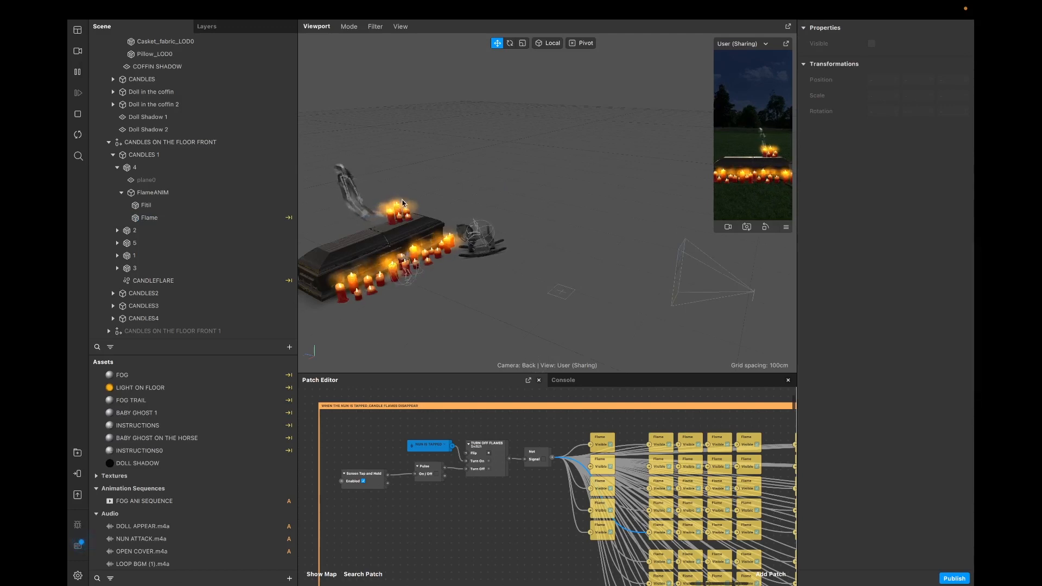
pyautogui.hscroll(-5, 561, 289)
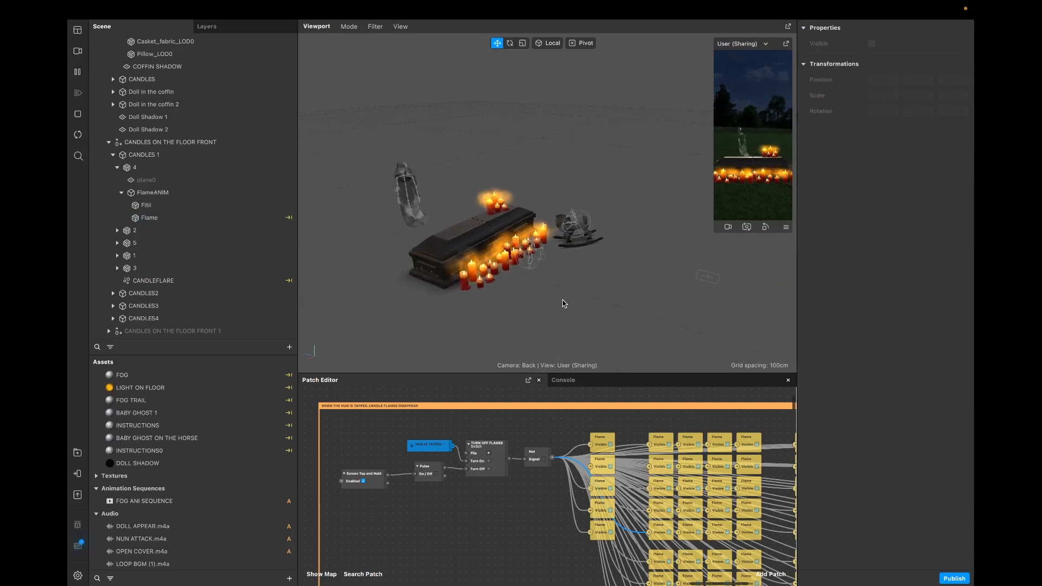
pyautogui.hscroll(-2, 551, 301)
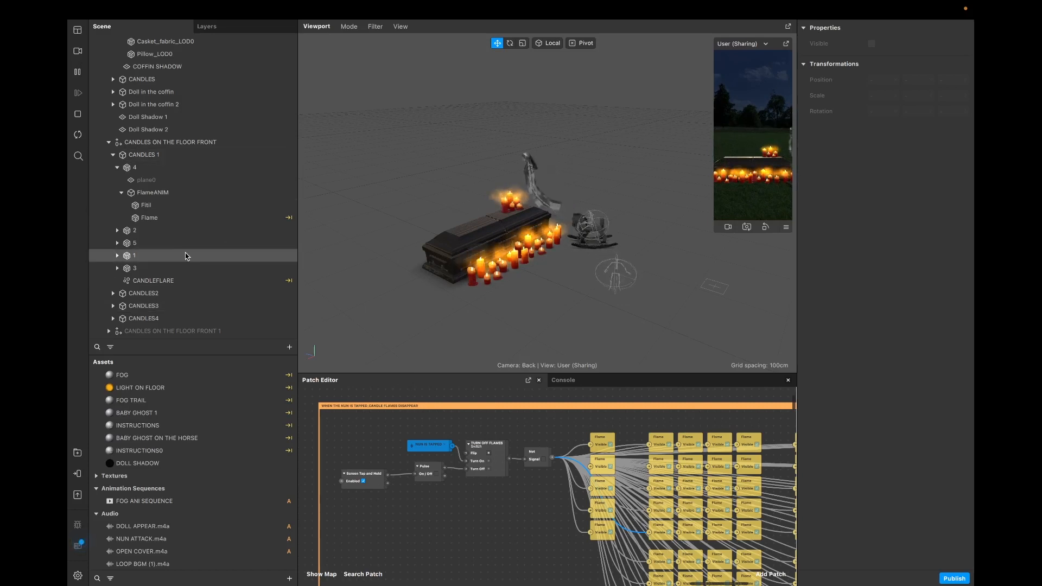
pyautogui.click(160, 219)
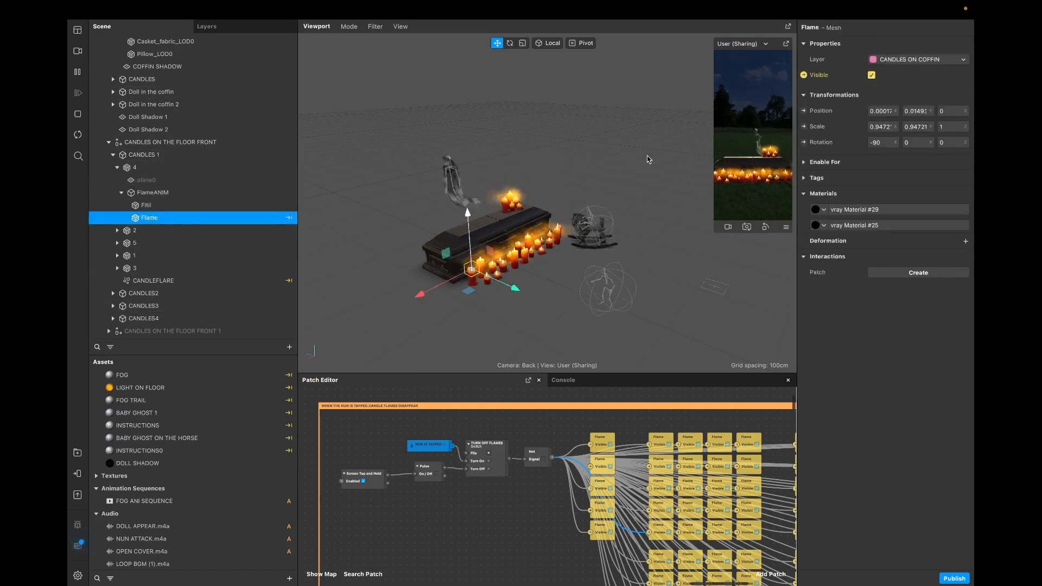
# Step: Locate the Flame mesh's vray Material #29 among the assets and rename it as FLAME1
pyautogui.click(880, 209)
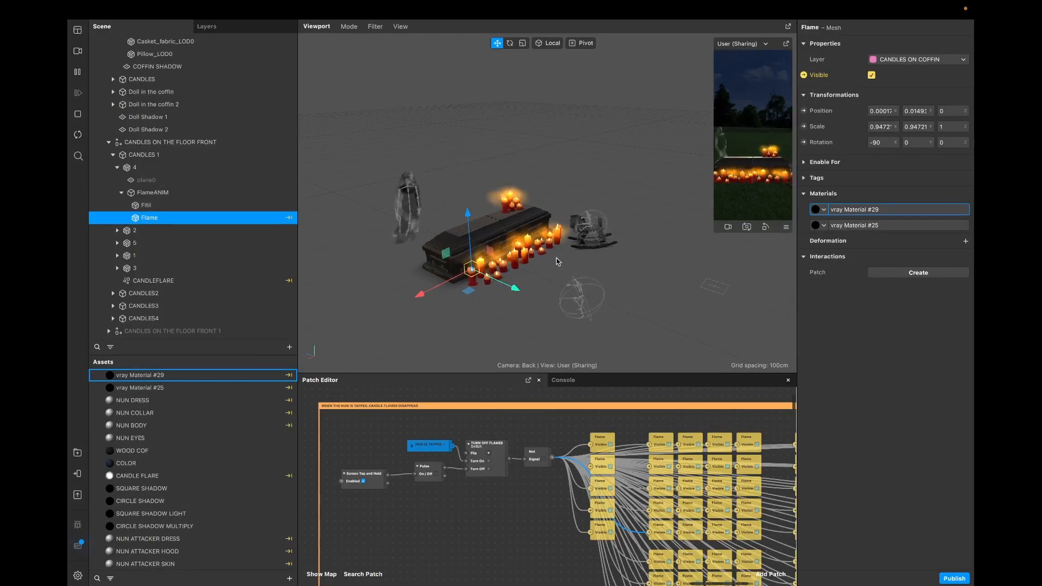
pyautogui.click(133, 375)
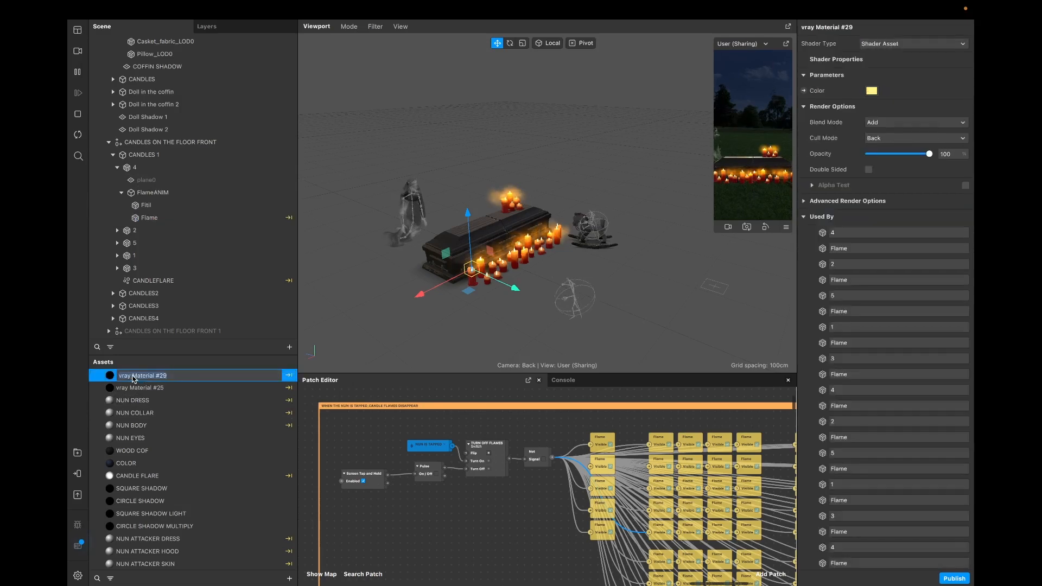
pyautogui.doubleClick(134, 375)
pyautogui.write('FLAME1')
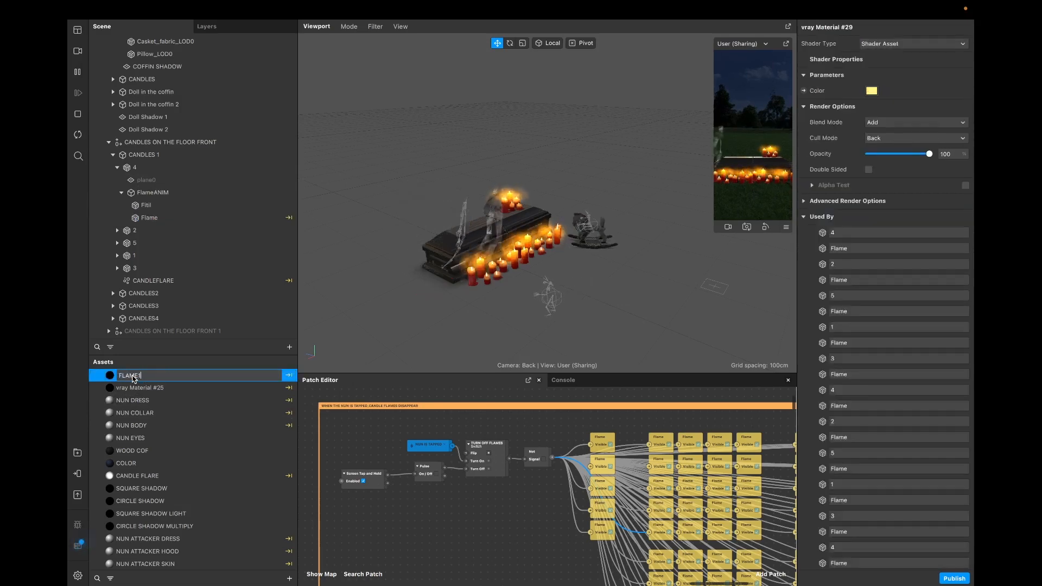
# Step: Rename the vray Material #25 asset as FLAME2
pyautogui.doubleClick(129, 389)
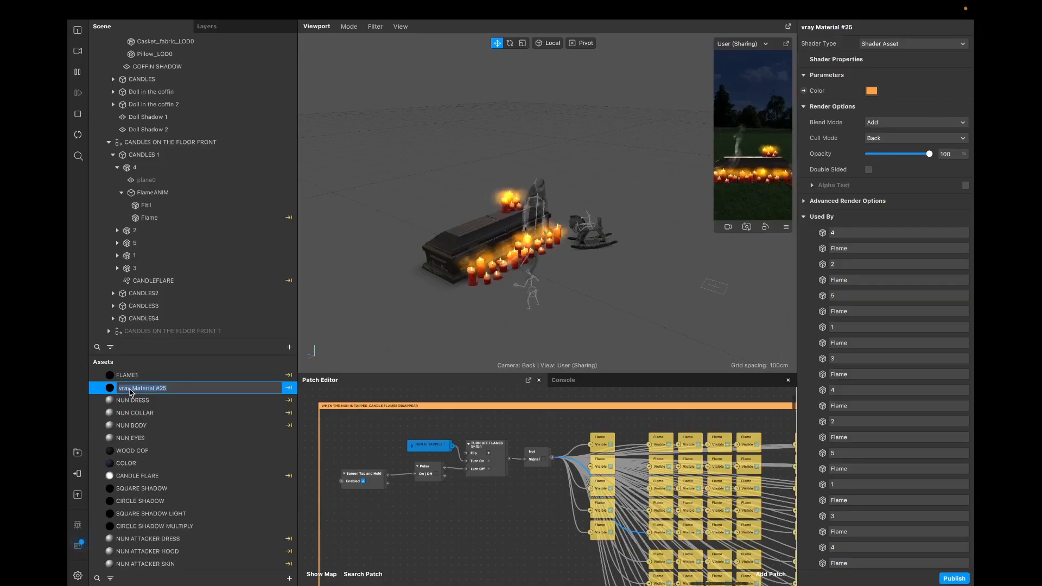
pyautogui.write('FLAME 2')
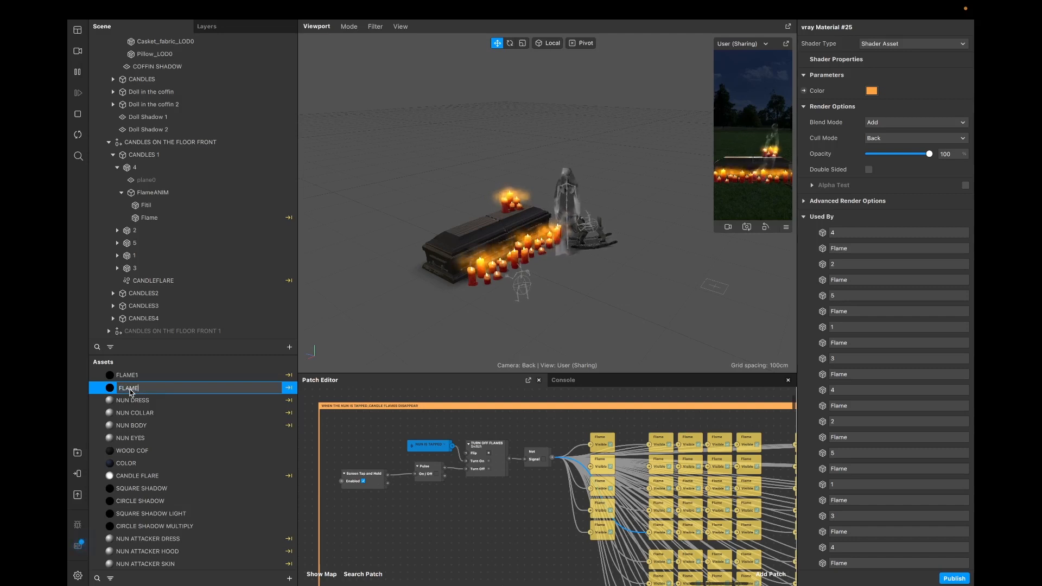
pyautogui.click(144, 439)
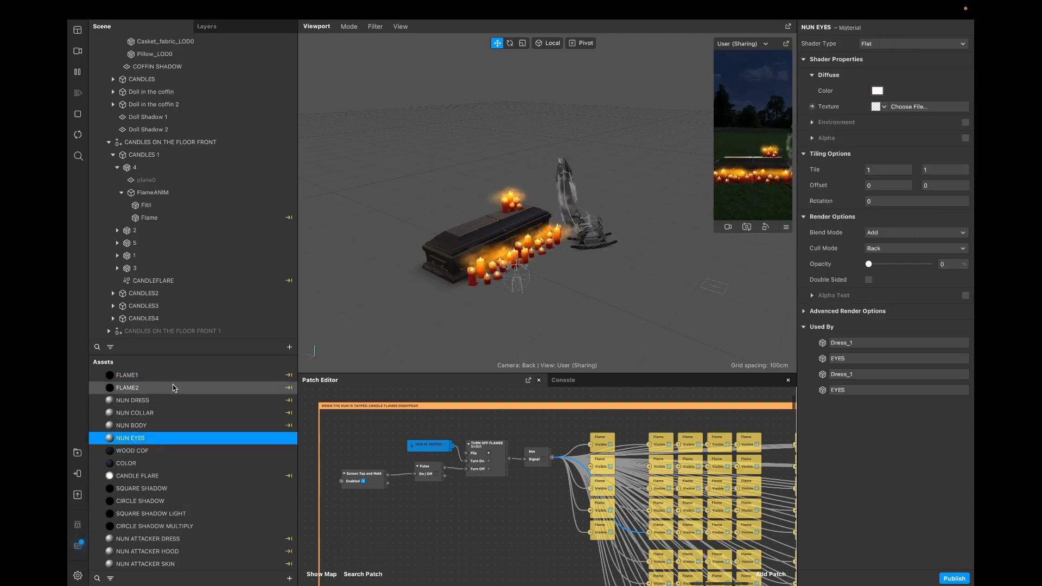
# Step: Select the FLAME2 and FLAME1 materials in turn to compare their color and render options
pyautogui.doubleClick(123, 388)
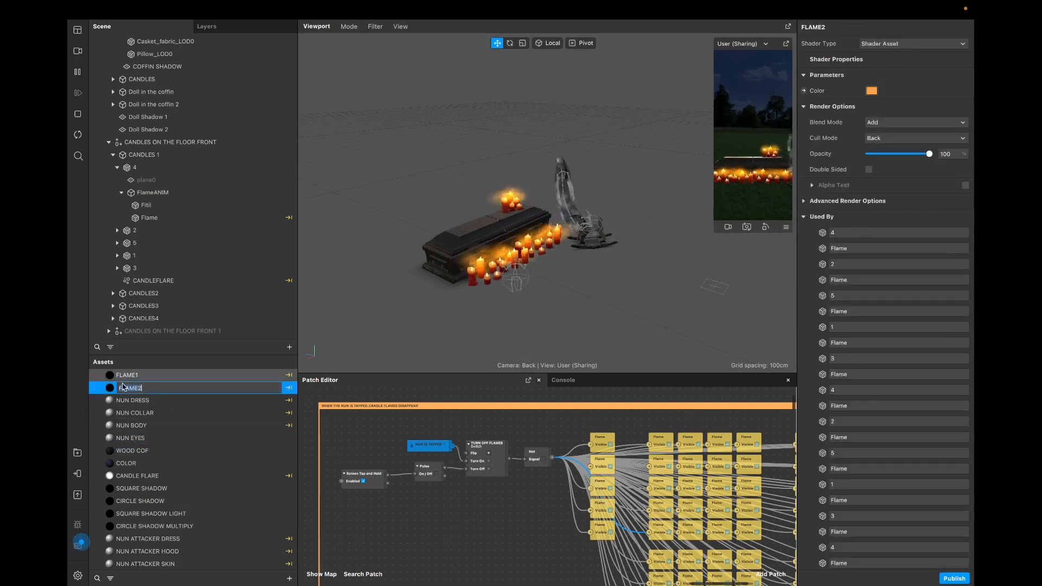
pyautogui.doubleClick(122, 377)
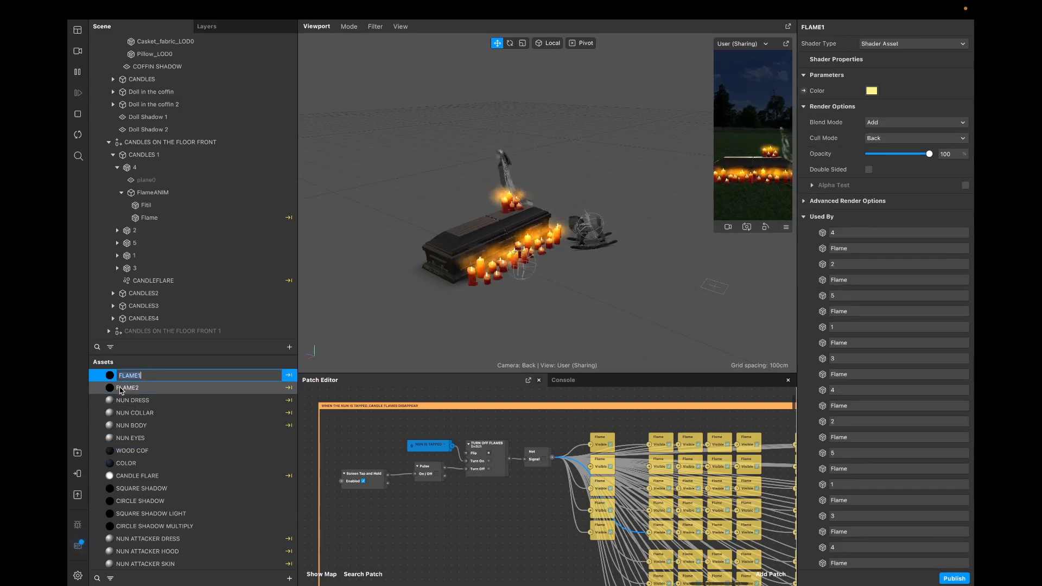
pyautogui.press('Tab')
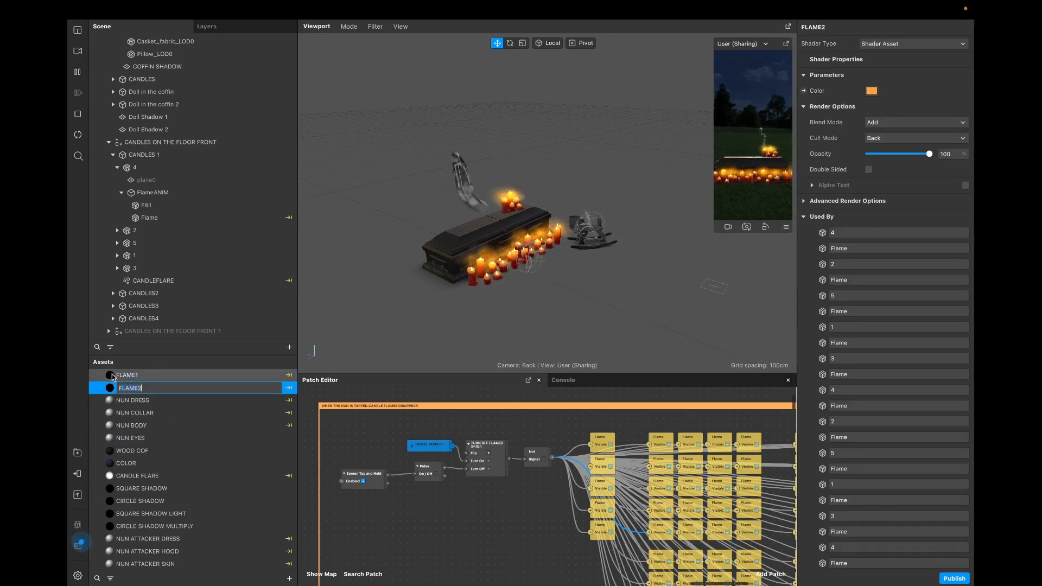
pyautogui.doubleClick(110, 378)
pyautogui.press('Return')
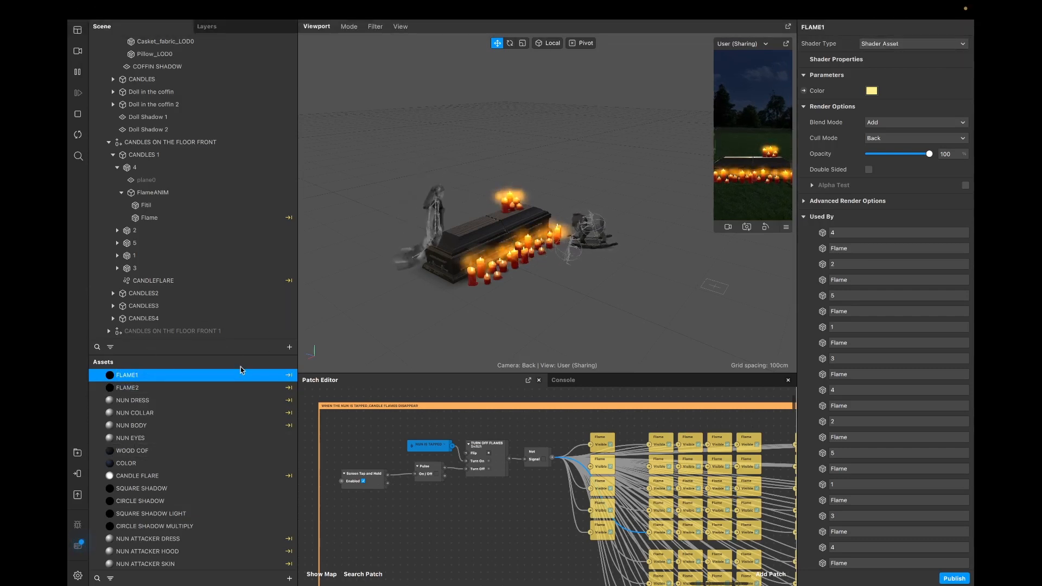
# Step: Look through the assets down to the patches, and check which shader asset the Flame mesh's FLAME1 material uses
pyautogui.moveTo(249, 355); pyautogui.dragTo(252, 312)
pyautogui.scroll(-10, 225, 494)
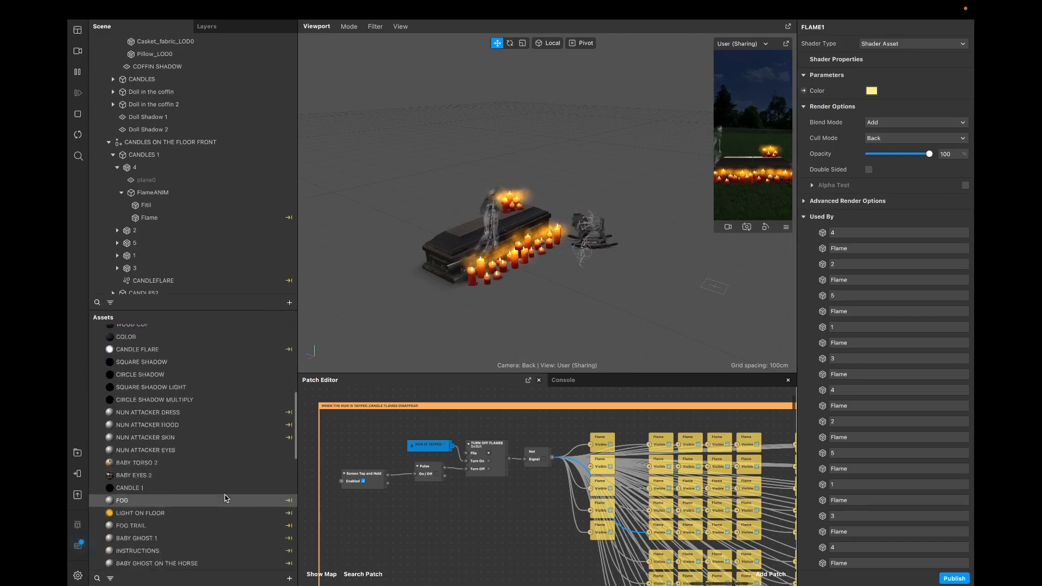
pyautogui.scroll(-6, 225, 494)
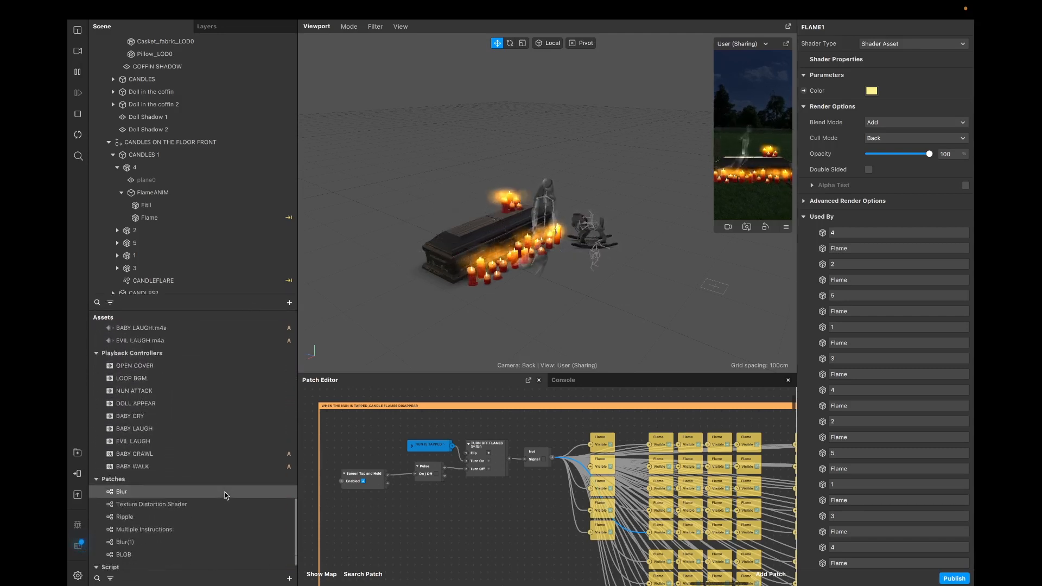
pyautogui.scroll(12, 207, 346)
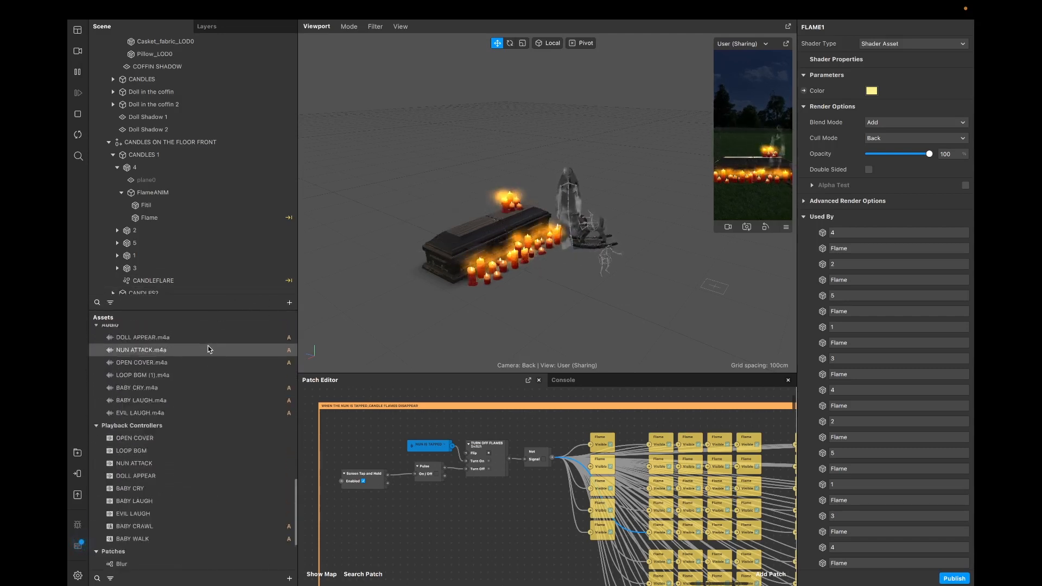
pyautogui.moveTo(220, 310); pyautogui.dragTo(201, 418)
pyautogui.click(187, 219)
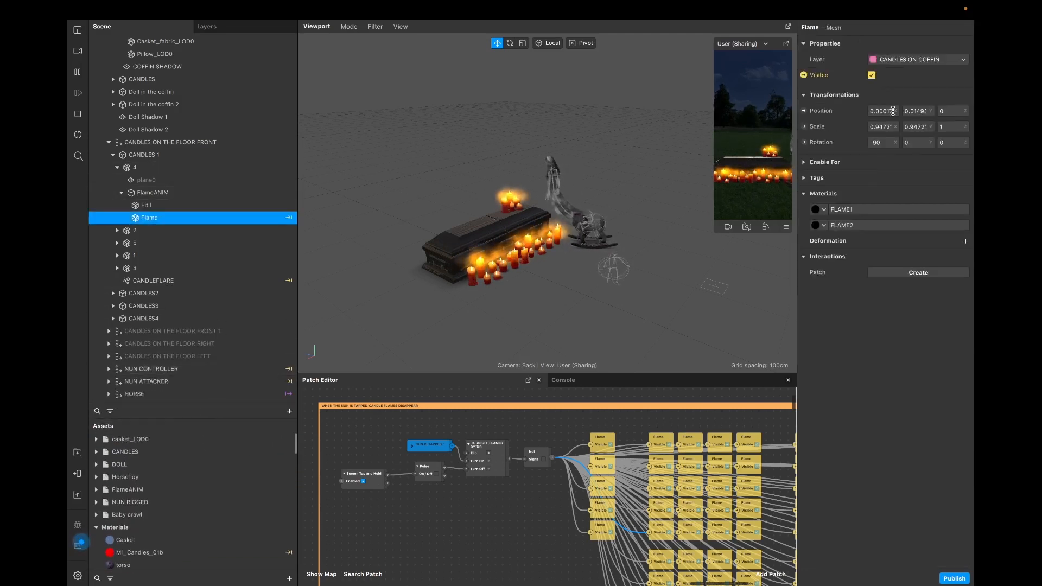
pyautogui.click(862, 212)
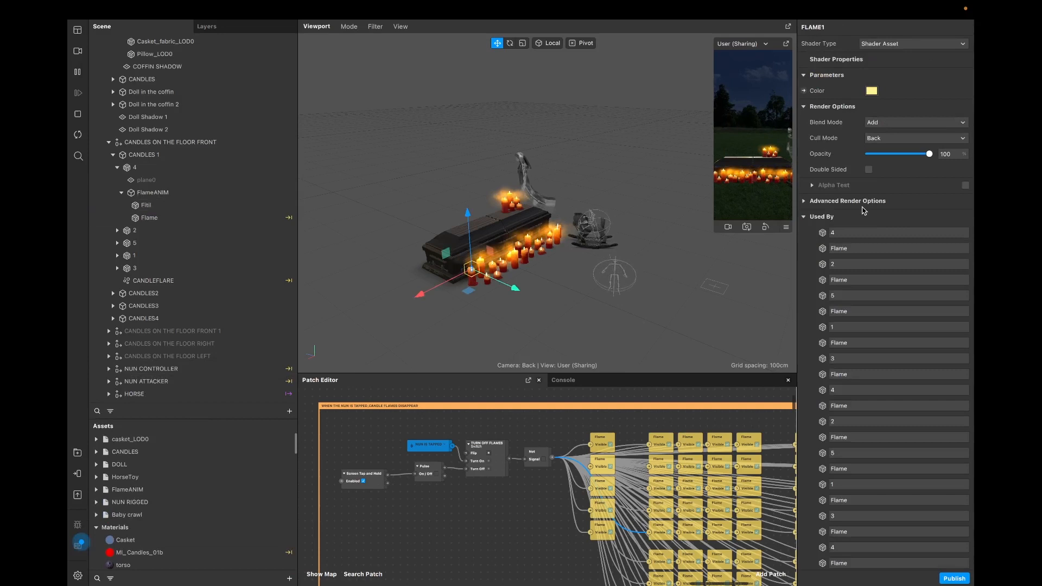
pyautogui.click(871, 45)
pyautogui.moveTo(891, 98)
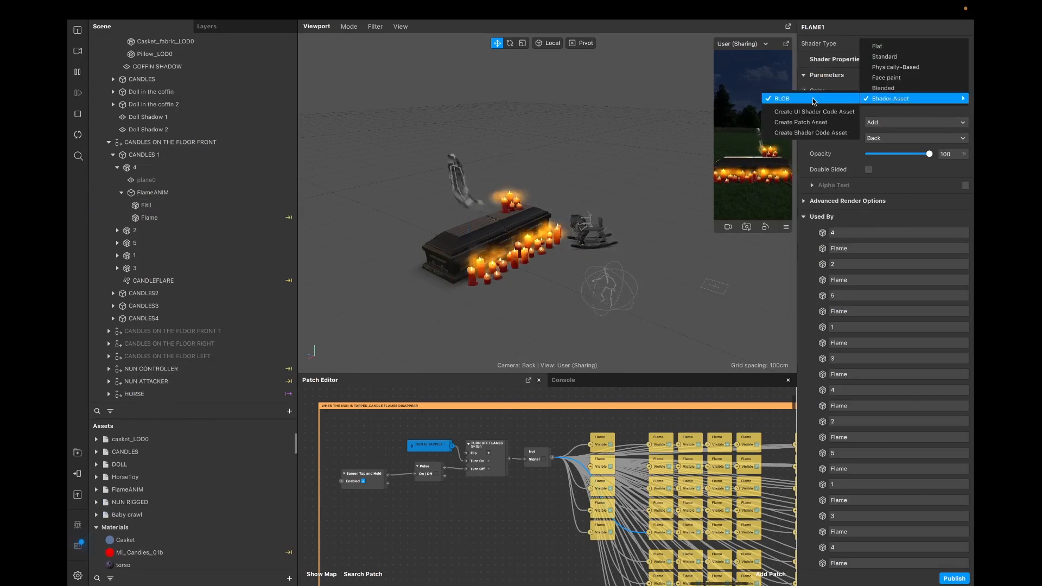
pyautogui.click(908, 182)
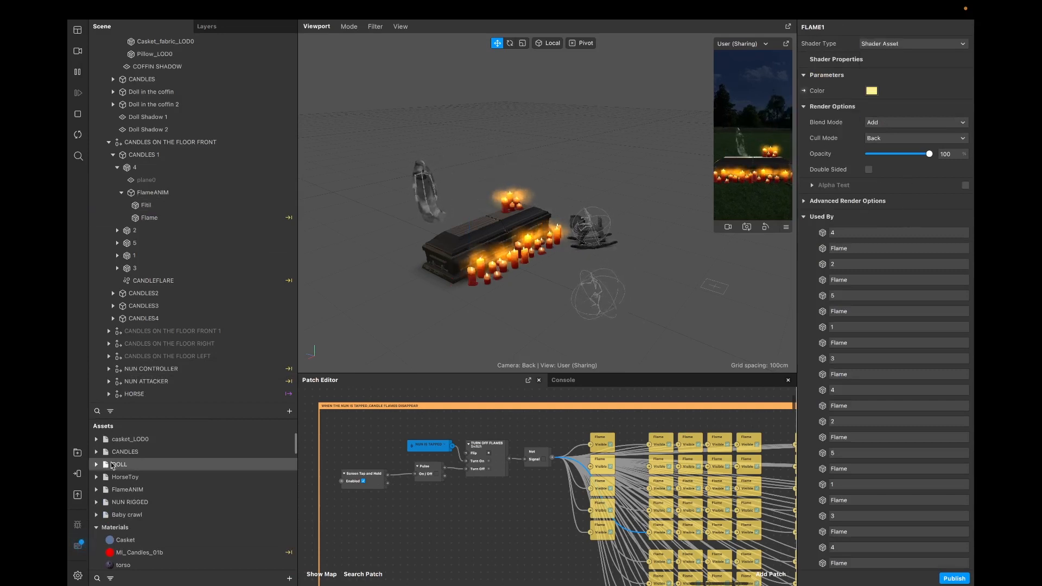
pyautogui.moveTo(168, 419); pyautogui.dragTo(180, 405)
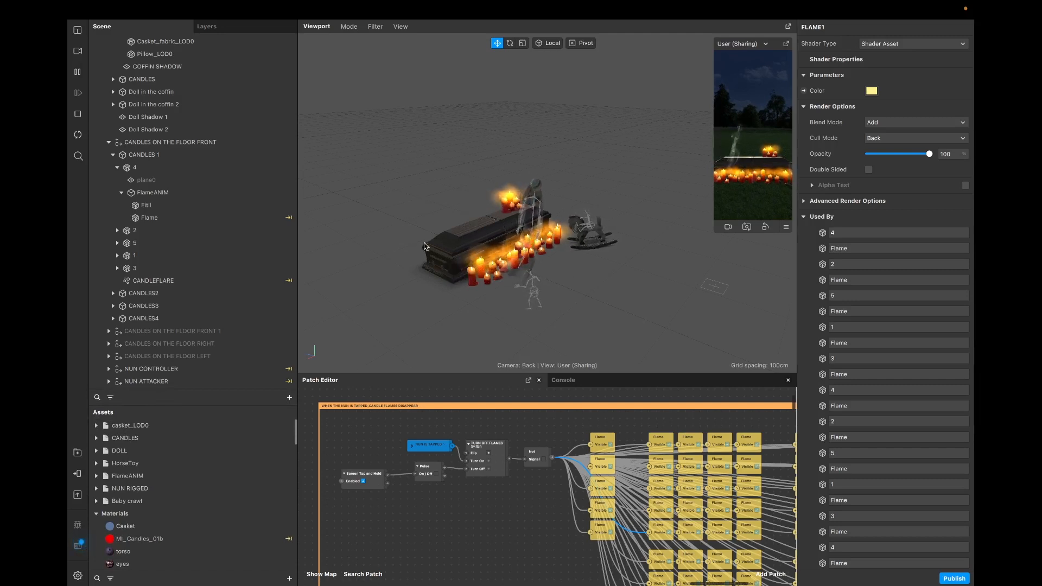
# Step: Make the shadow plane plane0 under candle 4 in CANDLES 1 visible, and open its CIRCLE SHADOW material
pyautogui.click(188, 217)
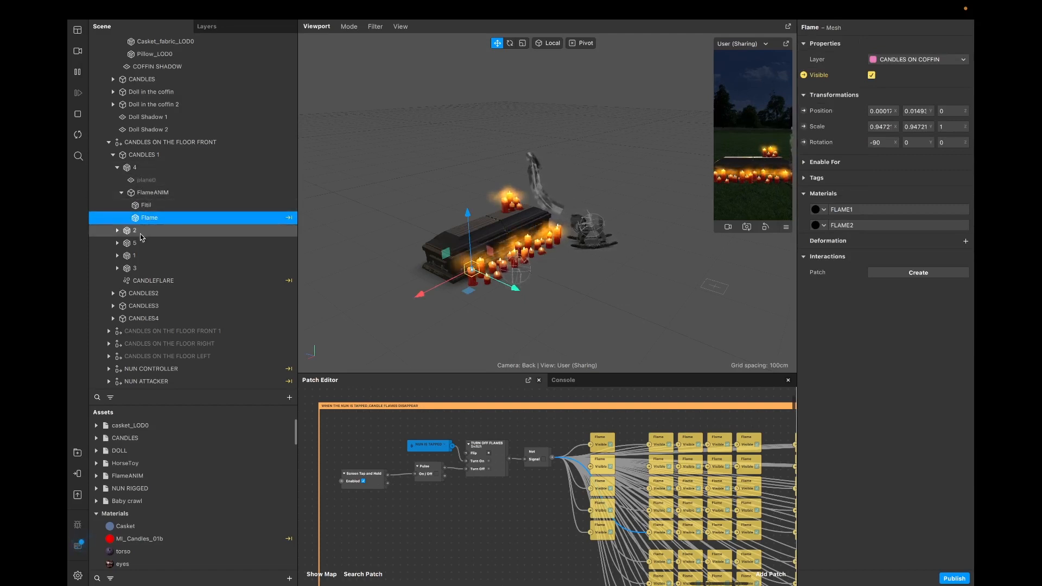
pyautogui.click(134, 232)
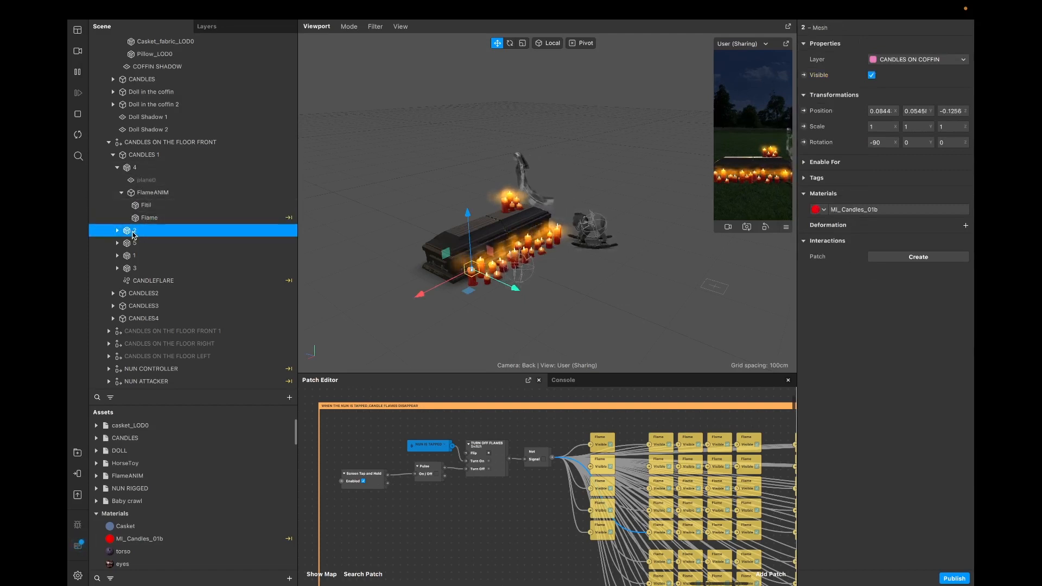
pyautogui.click(140, 181)
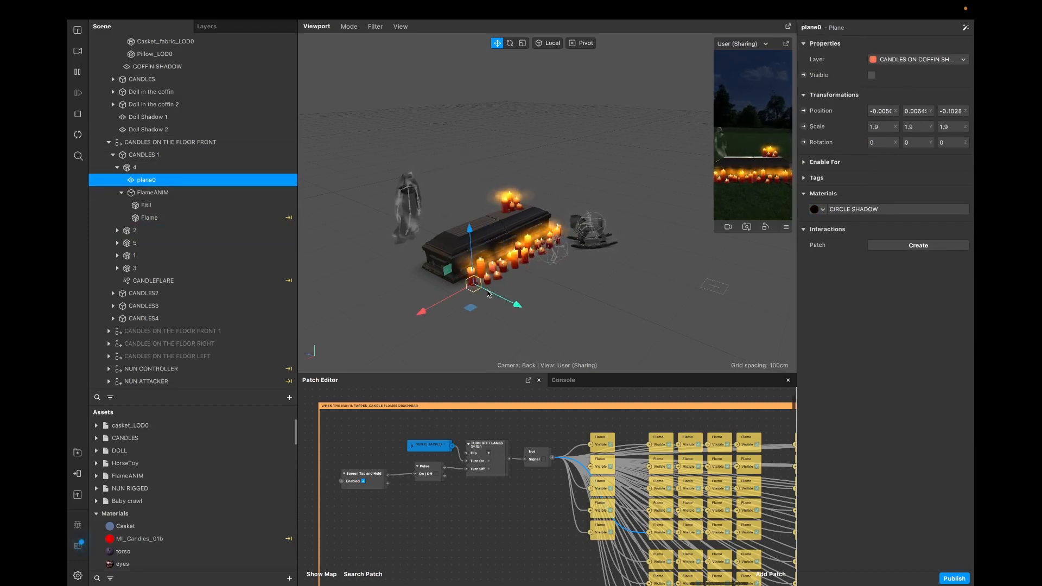
pyautogui.click(872, 75)
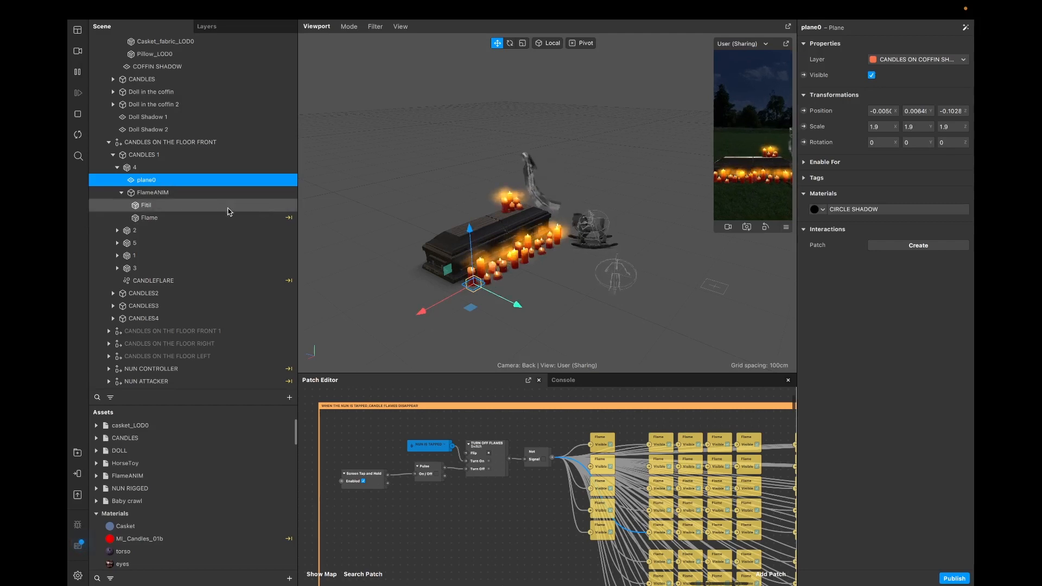
pyautogui.click(875, 211)
pyautogui.click(875, 212)
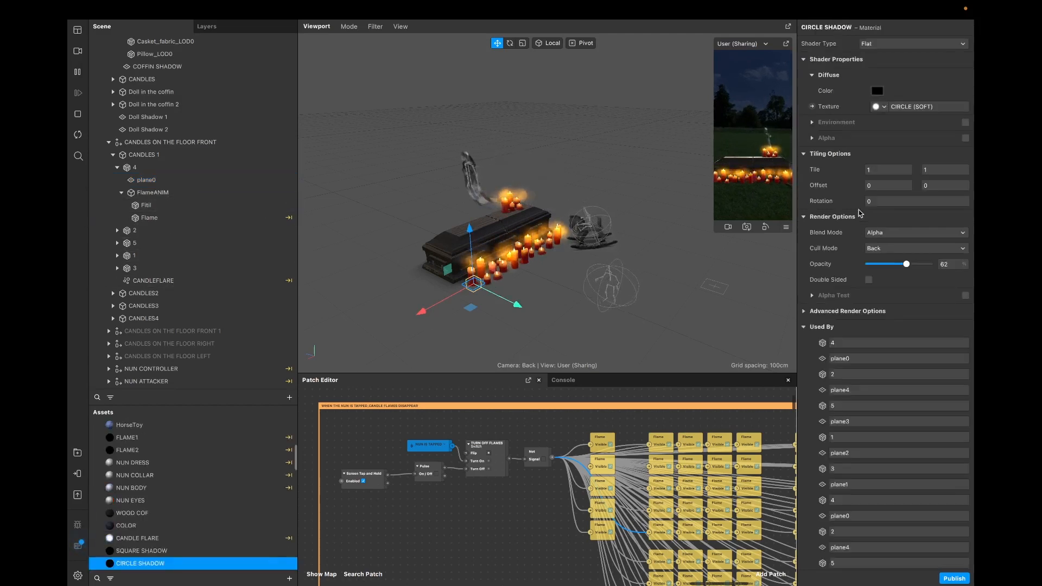
# Step: Examine the diffuse texture and render options of the CIRCLE SHADOW material
pyautogui.scroll(-1, 888, 110)
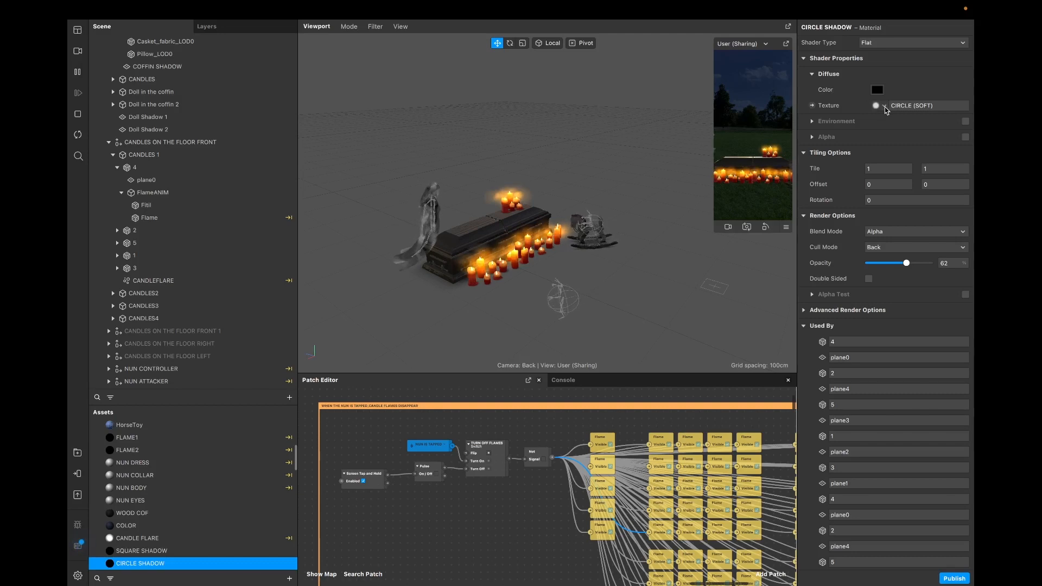
pyautogui.click(885, 106)
pyautogui.click(885, 107)
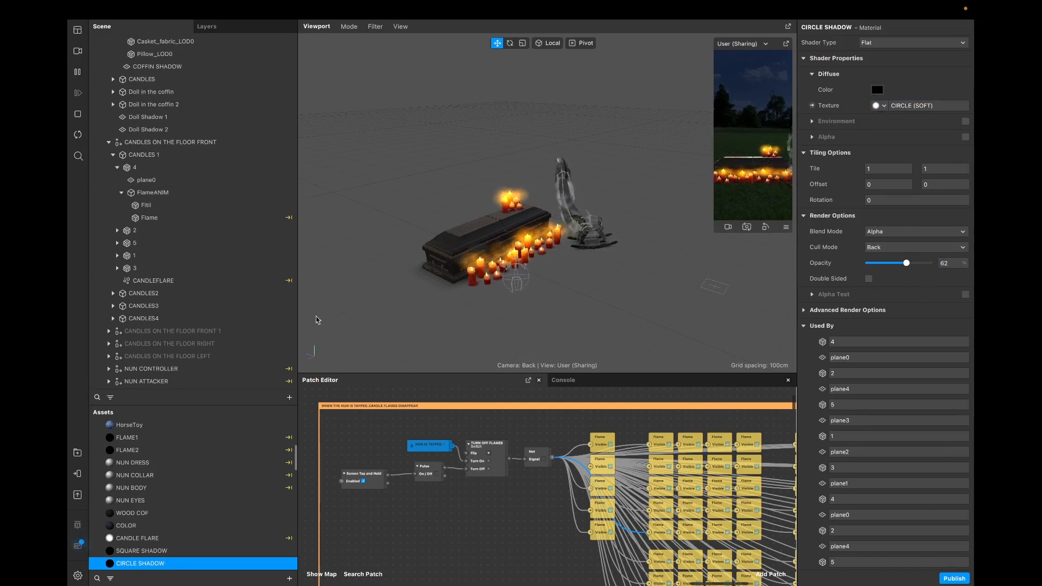
# Step: Inspect the plane0 shadow and the Flame mesh of candle 4 in the CANDLES 1 group
pyautogui.scroll(6, 228, 245)
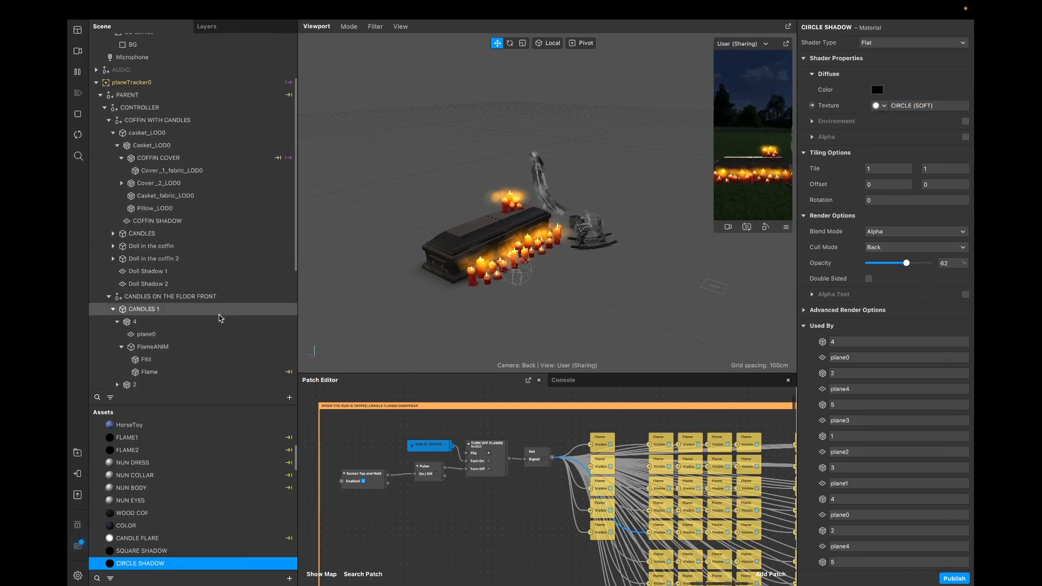
pyautogui.scroll(2, 220, 318)
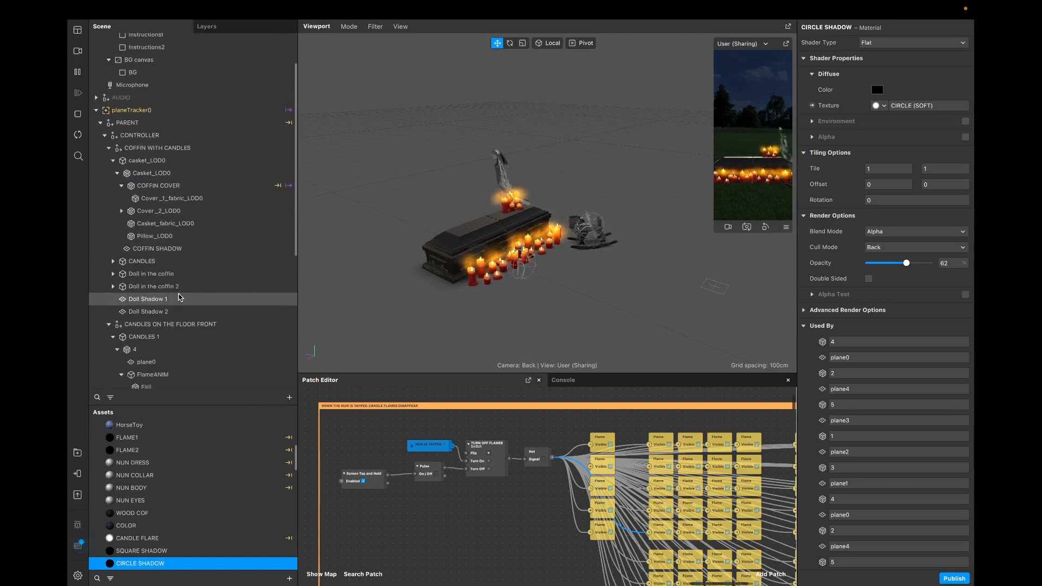
pyautogui.scroll(-3, 176, 293)
pyautogui.click(170, 286)
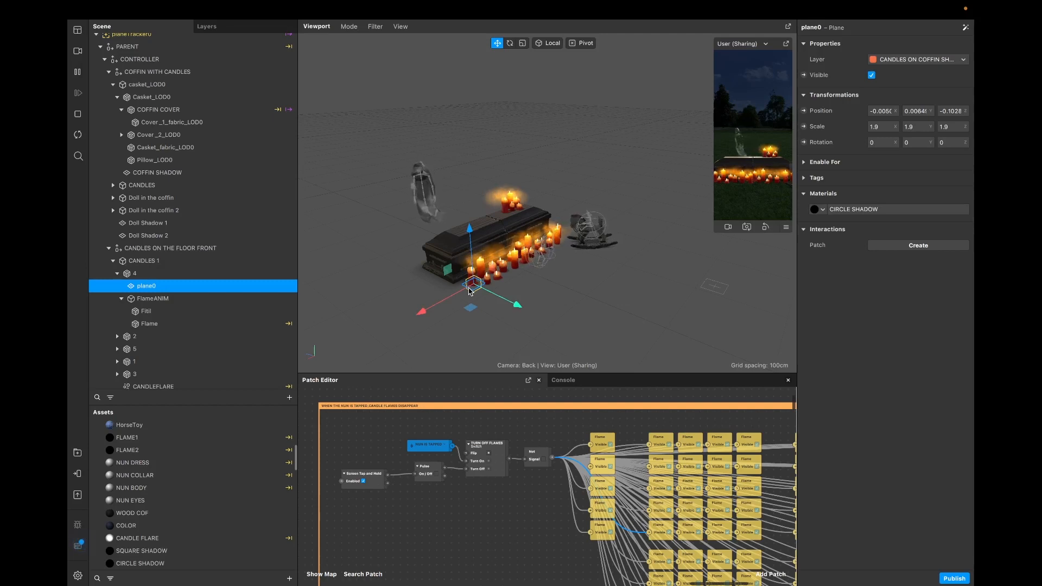
pyautogui.click(158, 324)
pyautogui.scroll(-3, 165, 327)
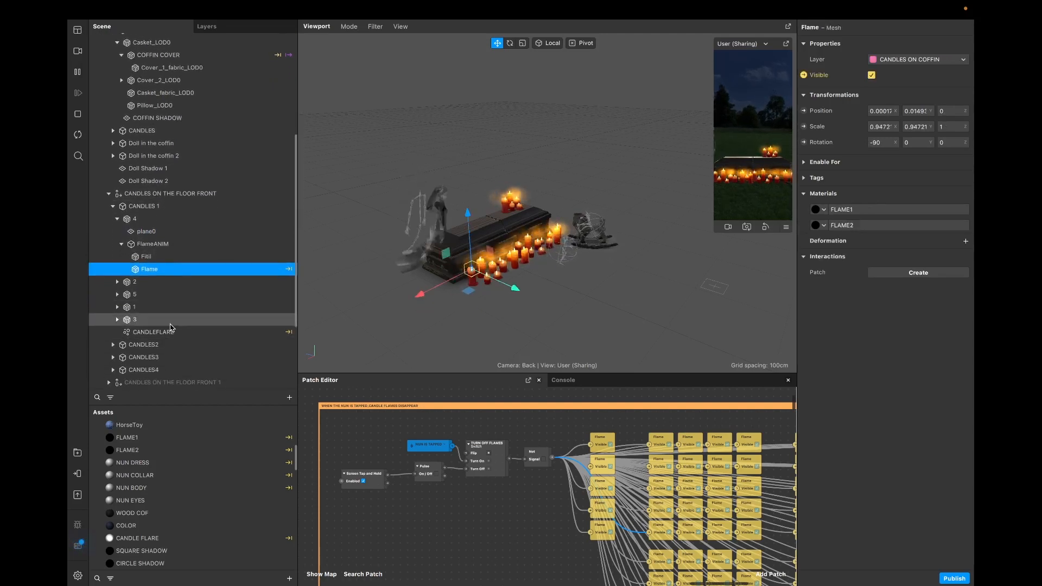
# Step: Collapse the CANDLES 1 group, expand CANDLES4 and select its CANDLEFLARE particle system
pyautogui.click(113, 189)
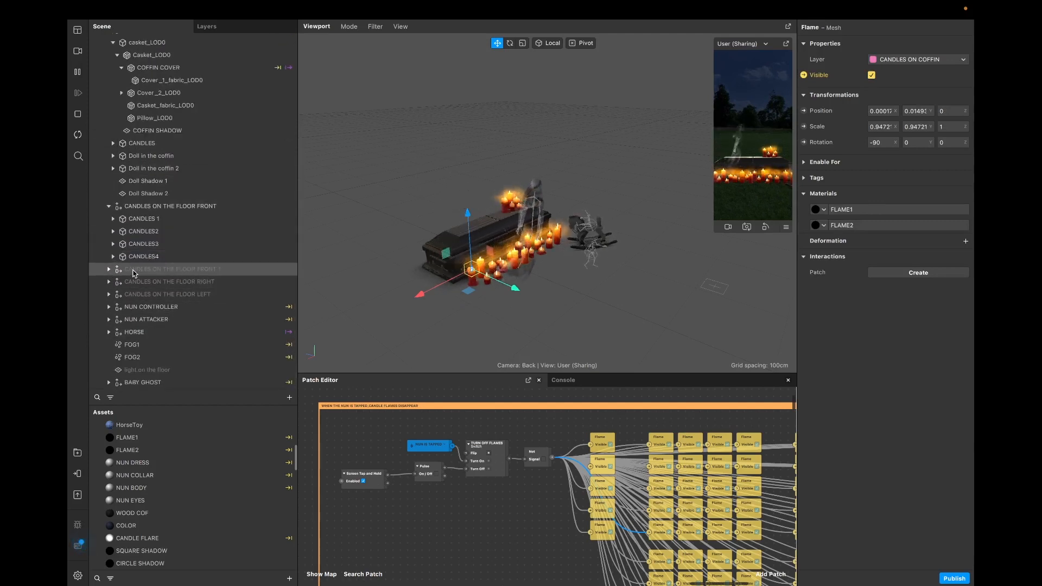
pyautogui.click(113, 256)
pyautogui.click(112, 218)
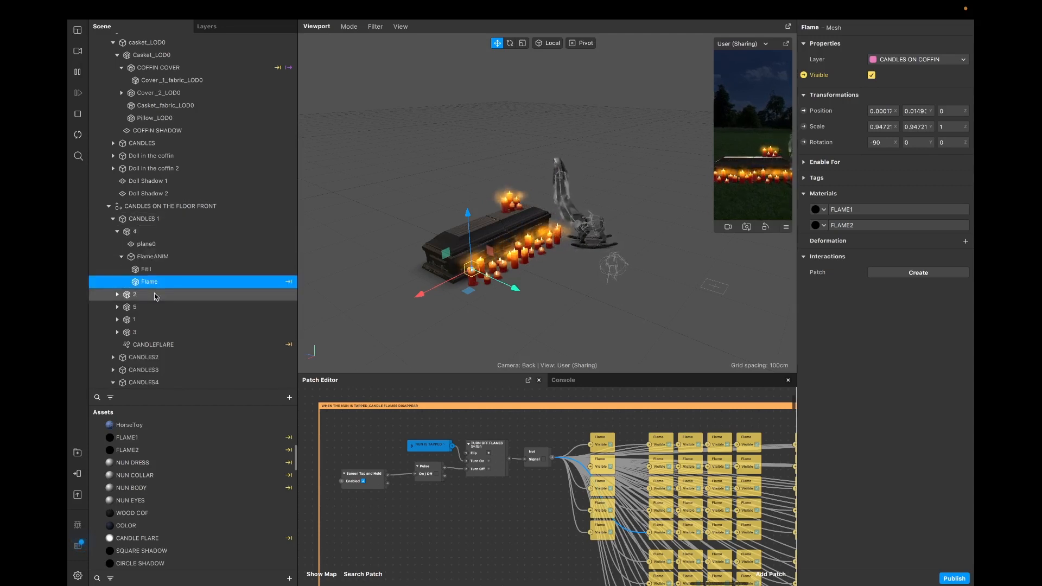
pyautogui.click(112, 219)
pyautogui.click(151, 333)
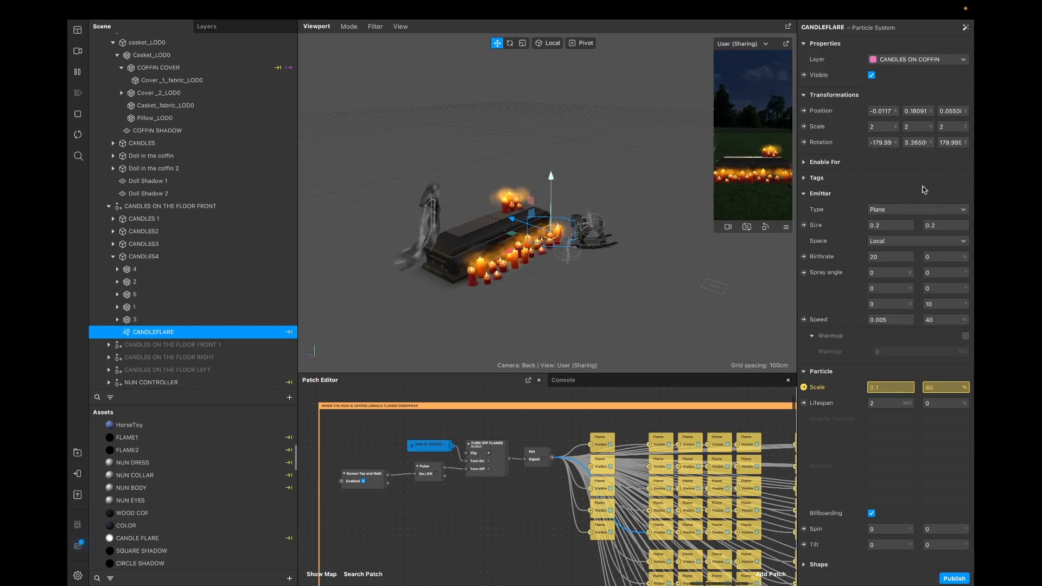
# Step: Examine the emitter, particle and shape settings of the CANDLES4 CANDLEFLARE particle system
pyautogui.scroll(-2, 924, 190)
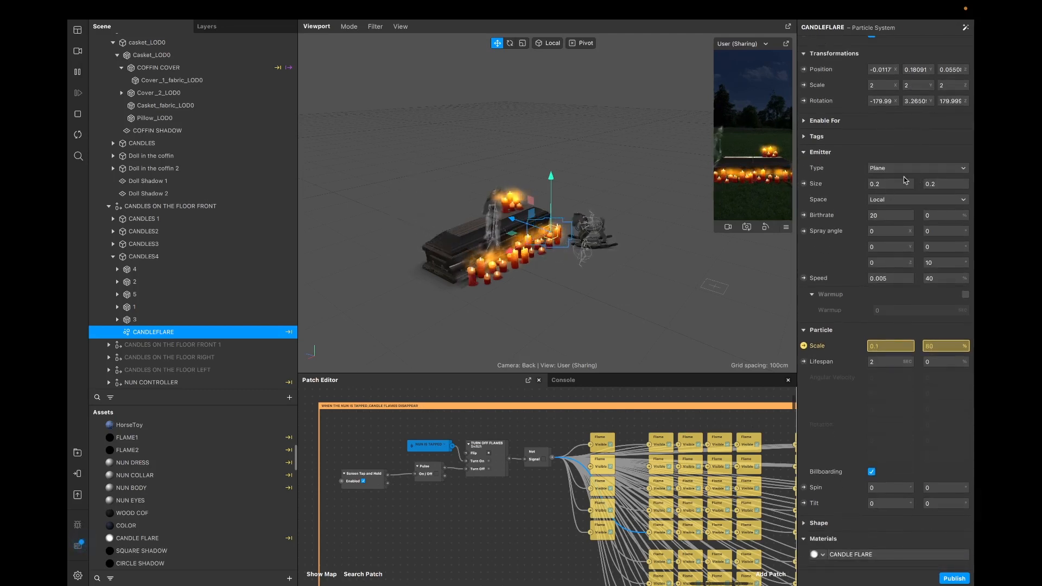
pyautogui.click(916, 201)
pyautogui.click(851, 199)
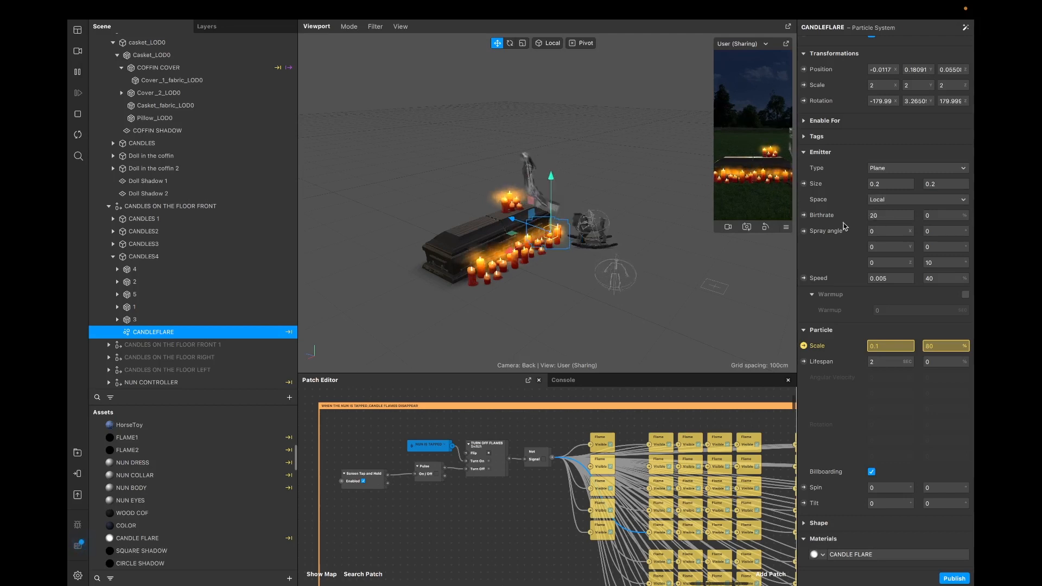
pyautogui.scroll(-2, 848, 285)
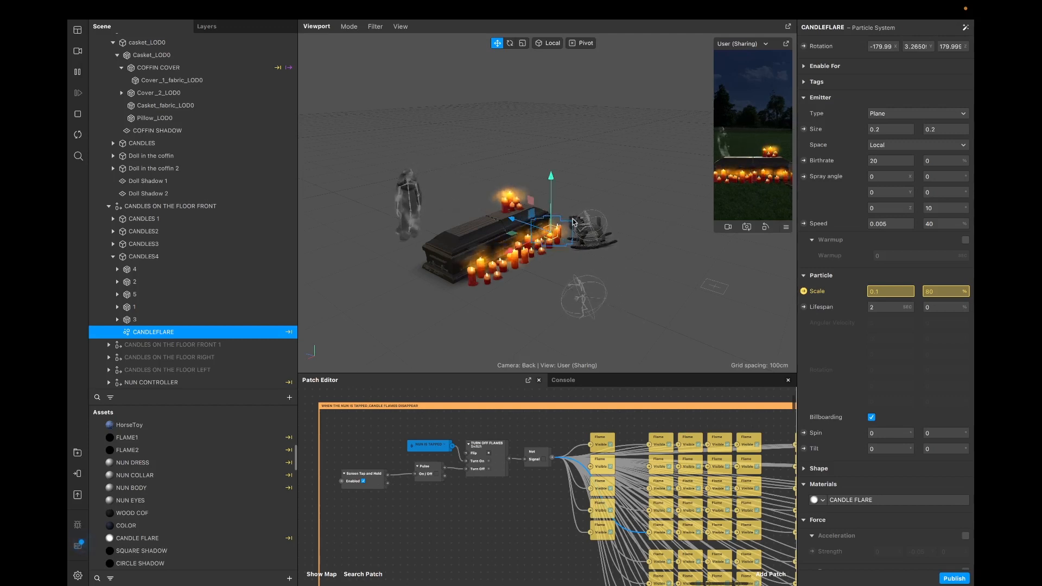
pyautogui.click(900, 222)
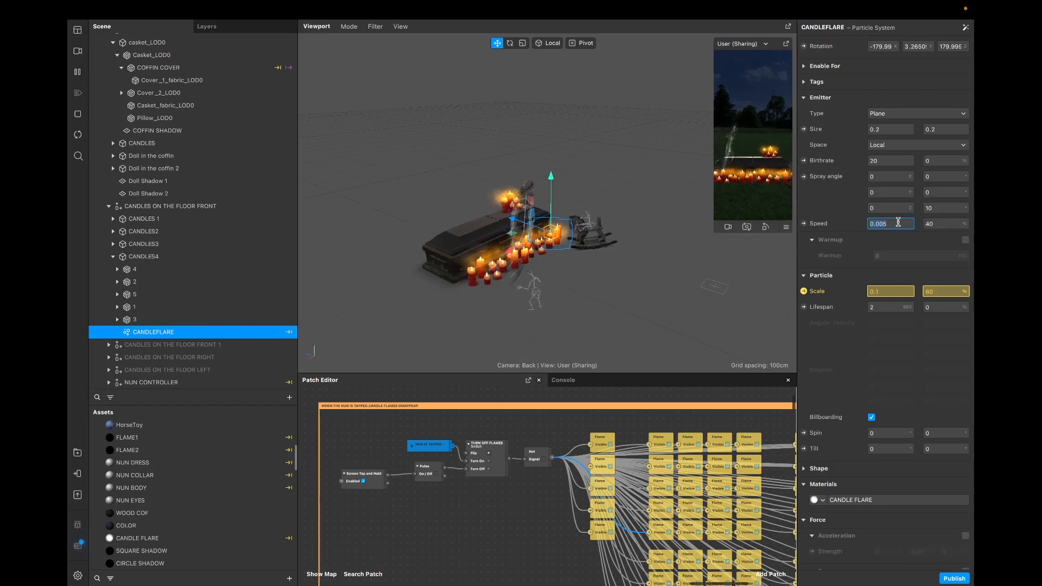
pyautogui.scroll(-2, 895, 322)
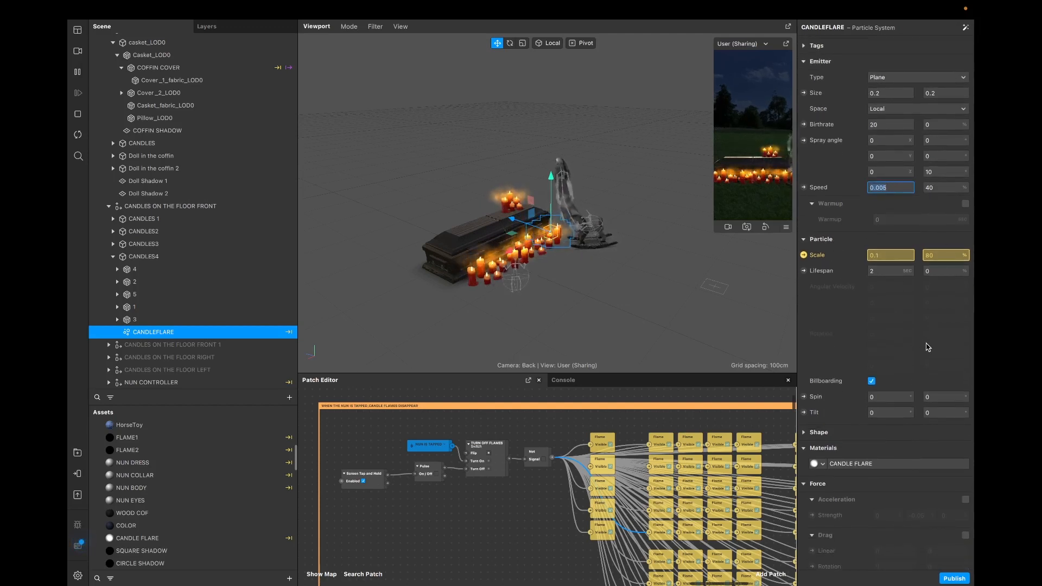
pyautogui.scroll(-2, 920, 349)
pyautogui.click(805, 388)
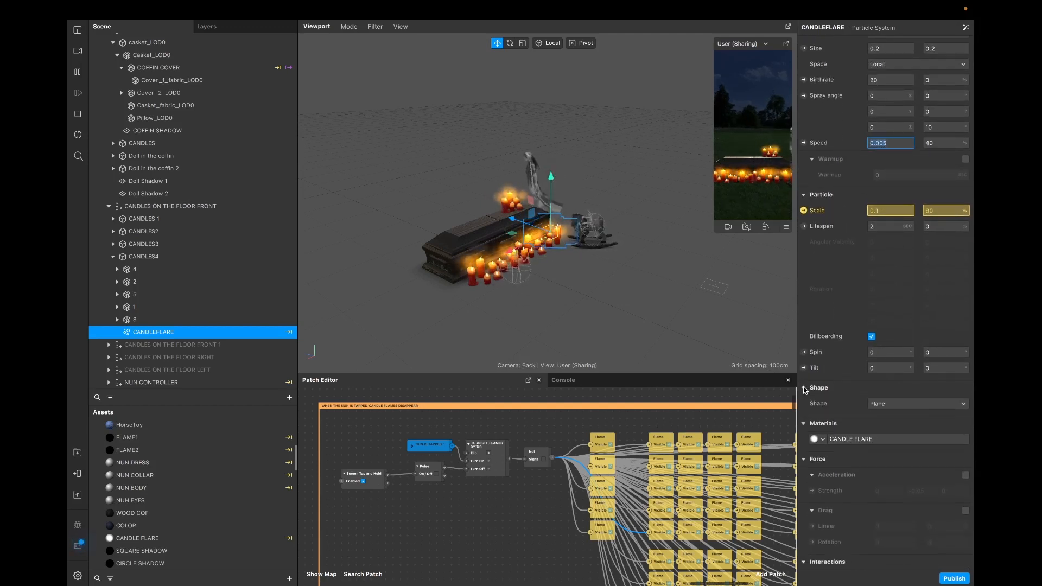
# Step: Open the CANDLE FLARE material and trace its albedo texture patch back to the CIRCLE (SOFT) texture
pyautogui.click(879, 420)
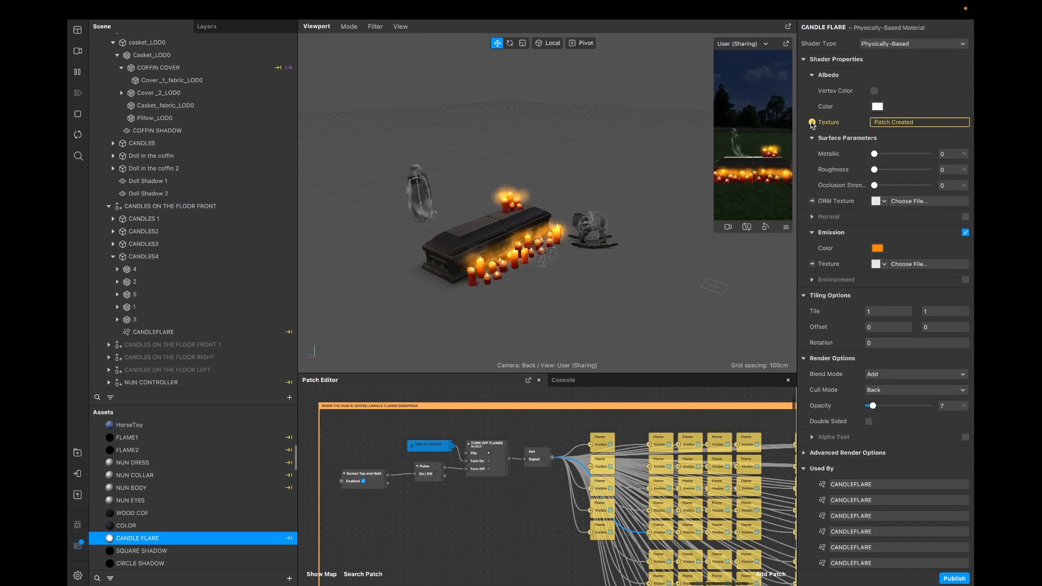
pyautogui.click(813, 122)
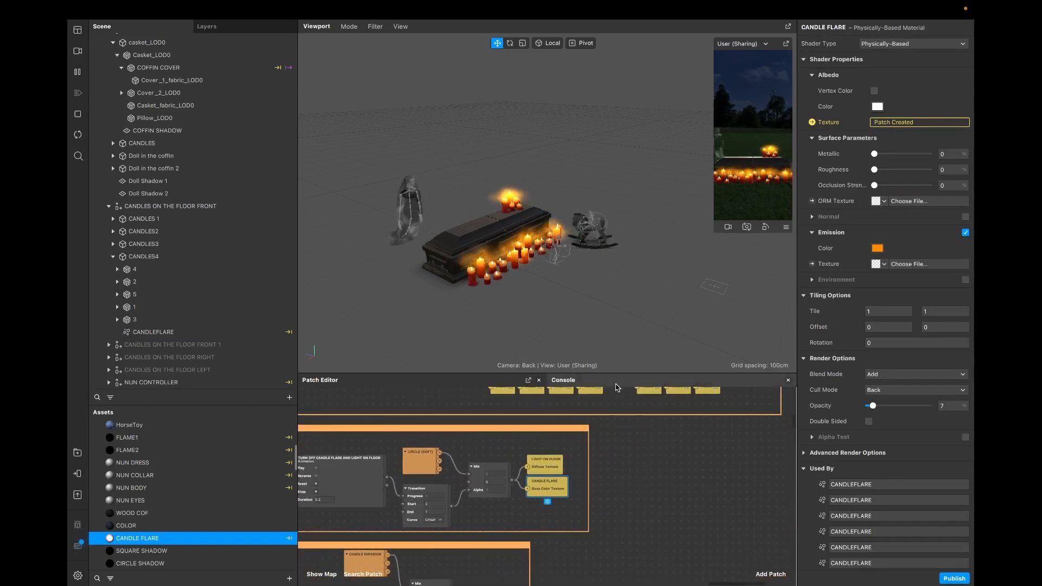
pyautogui.hscroll(-4, 644, 425)
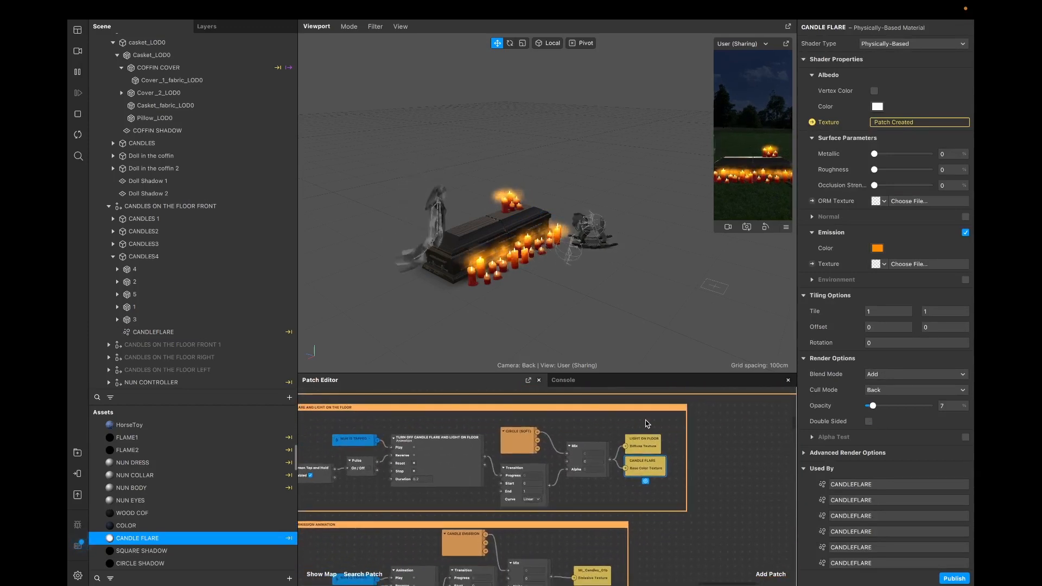
pyautogui.hscroll(-2, 554, 438)
pyautogui.click(554, 437)
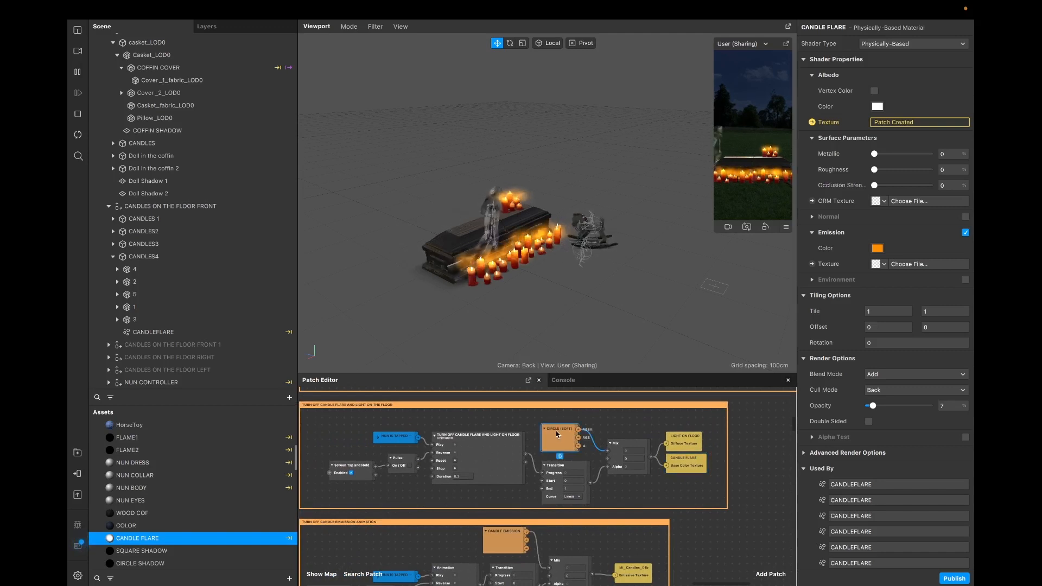
pyautogui.scroll(-5, 163, 519)
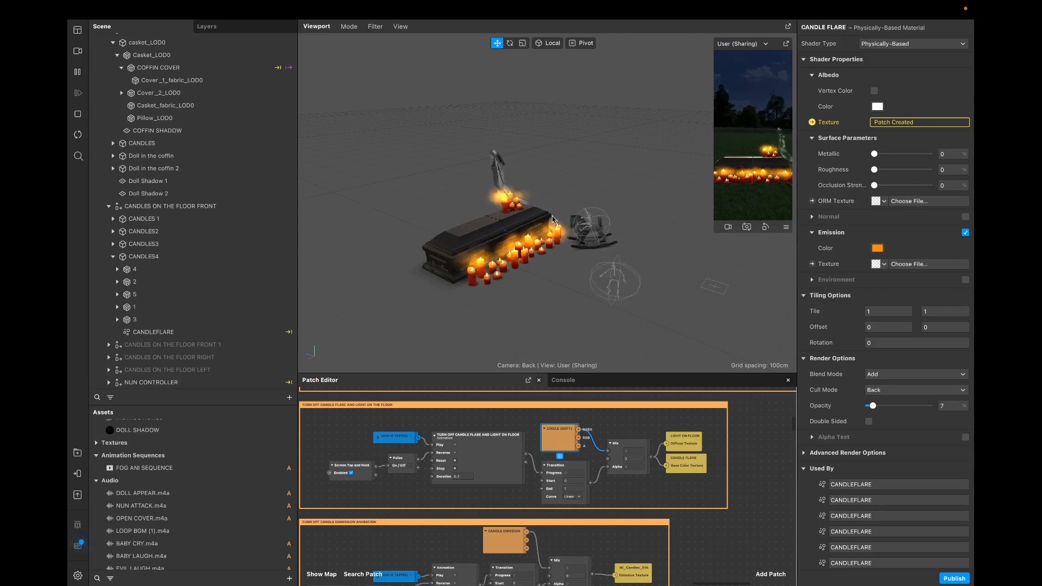
# Step: Review the blend mode options and opacity of the CANDLE FLARE material
pyautogui.scroll(-3, 913, 432)
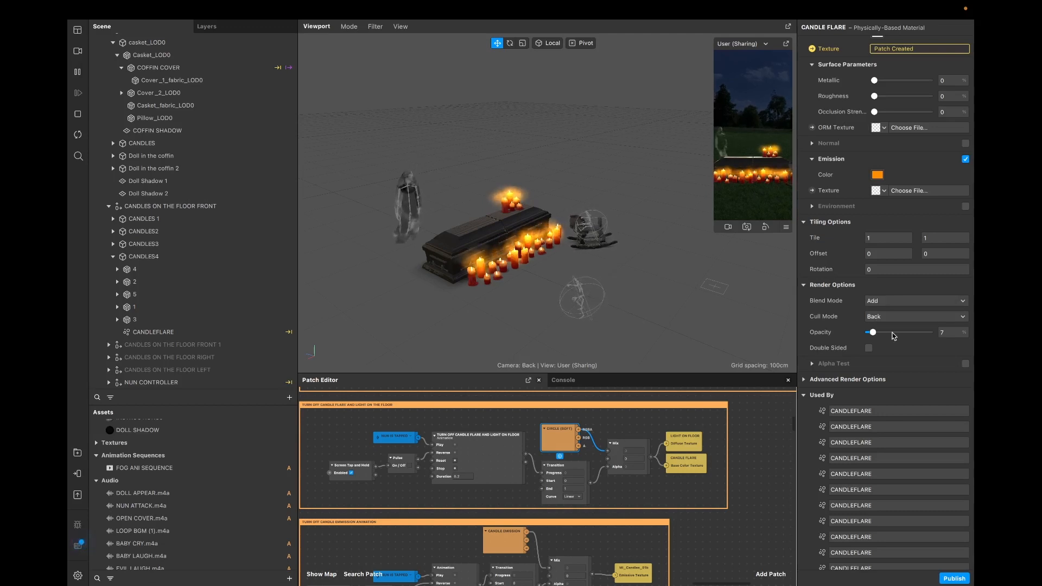
pyautogui.click(891, 304)
pyautogui.click(881, 303)
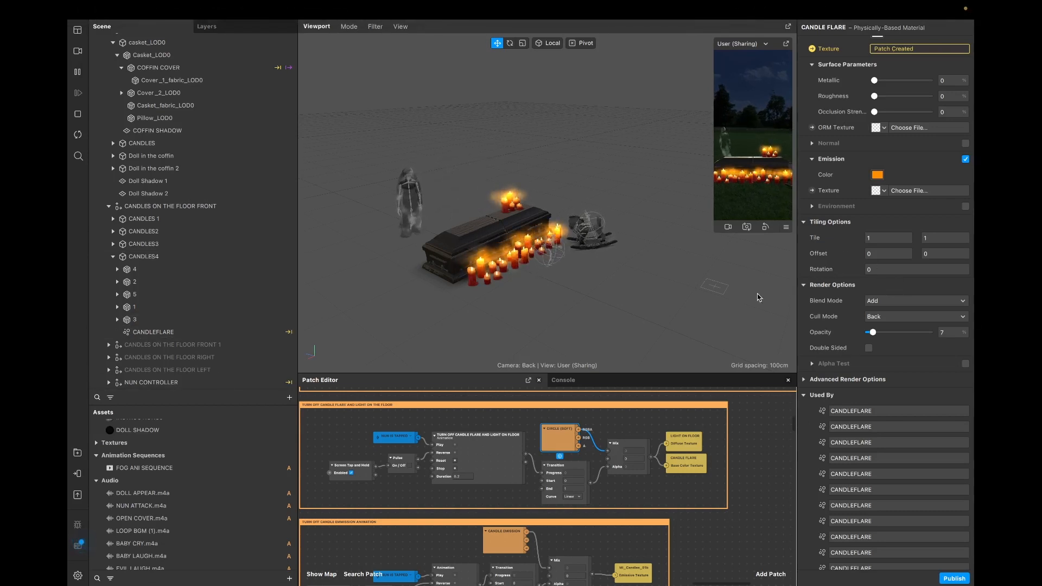
# Step: Collapse CANDLES4 and inspect the CANDLEFLARE particle systems in CANDLES 1, CANDLES2 and CANDLES3 one after another
pyautogui.click(114, 257)
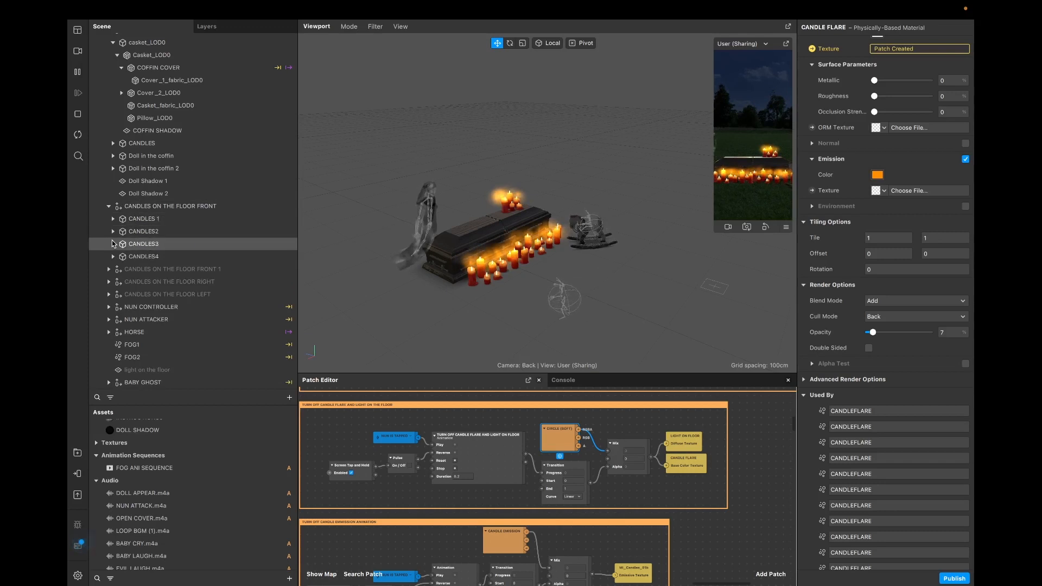
pyautogui.click(113, 218)
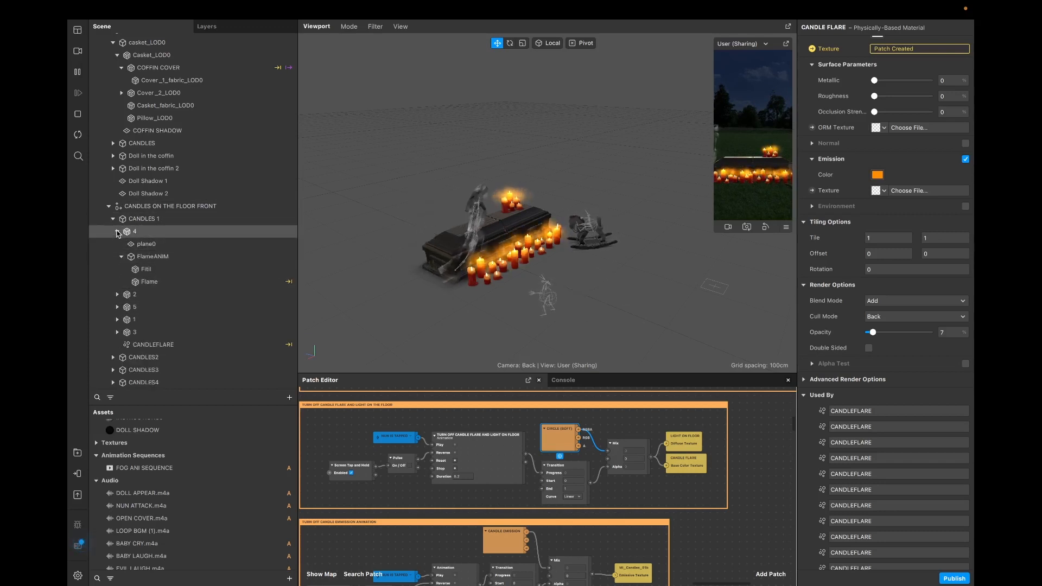
pyautogui.click(118, 231)
pyautogui.click(109, 298)
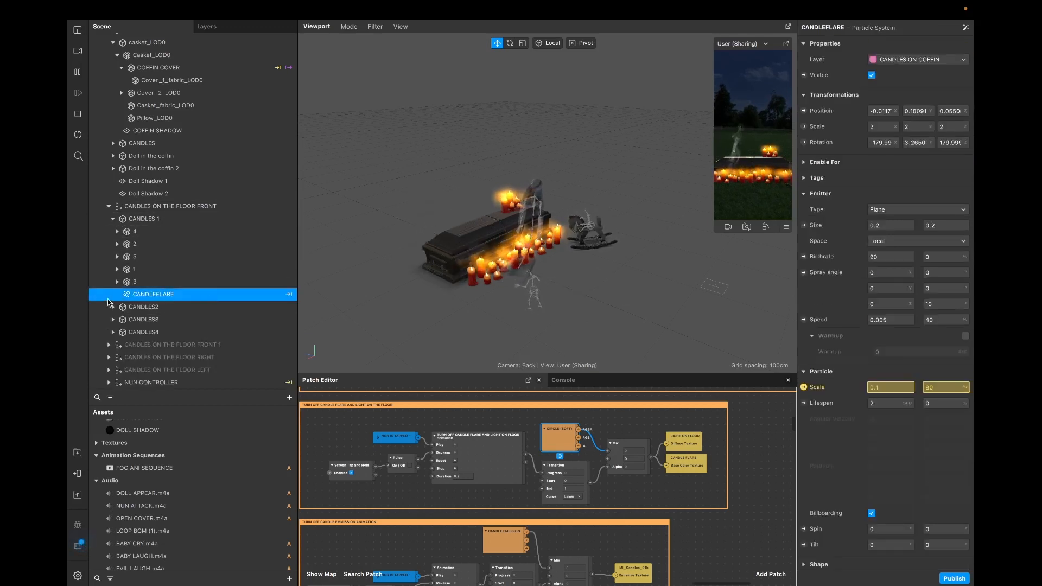
pyautogui.click(113, 307)
pyautogui.scroll(-2, 152, 336)
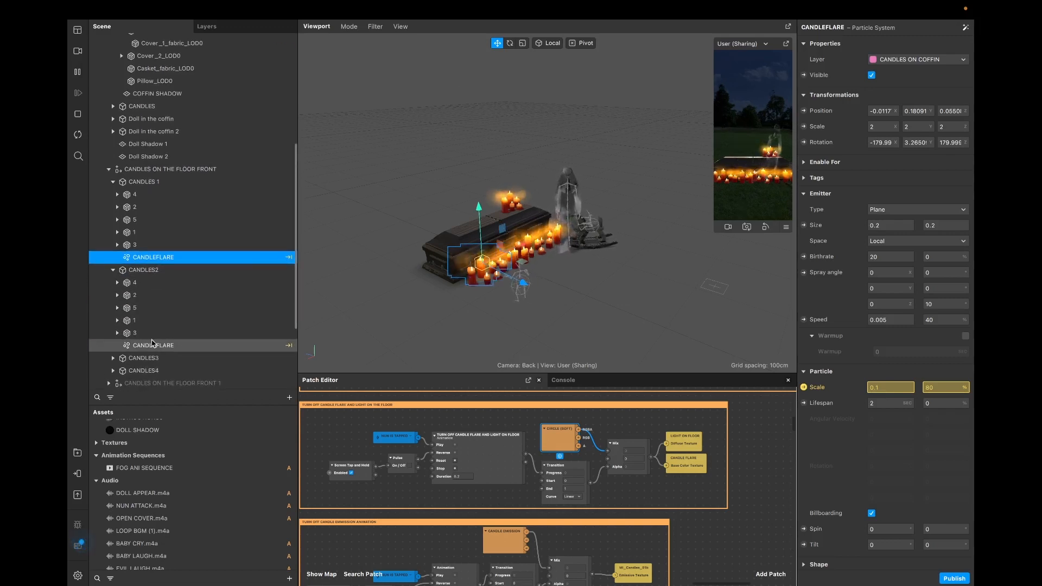
pyautogui.click(152, 345)
pyautogui.scroll(-3, 131, 325)
pyautogui.click(113, 311)
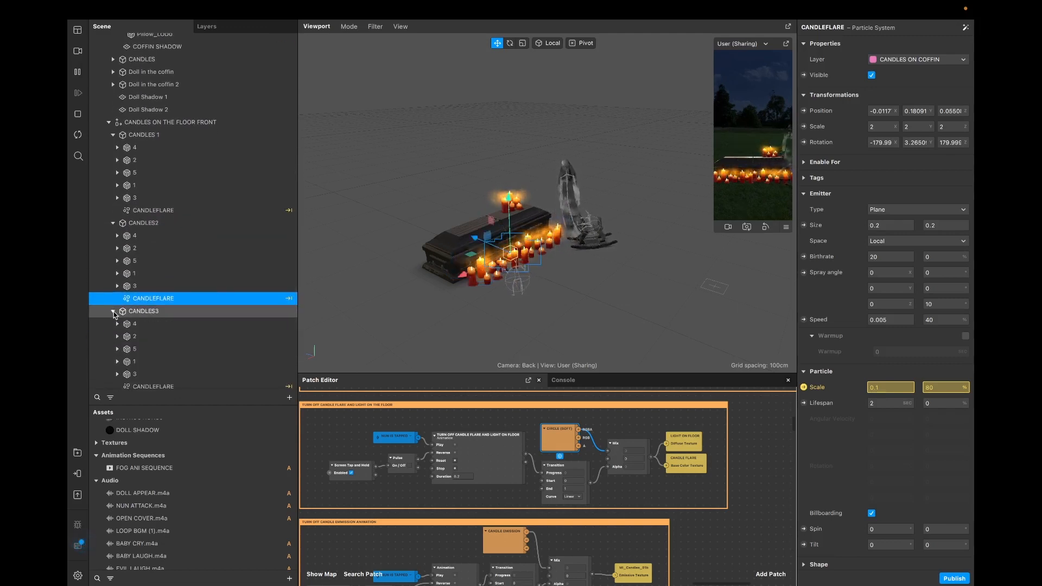
pyautogui.scroll(-3, 131, 306)
pyautogui.click(142, 346)
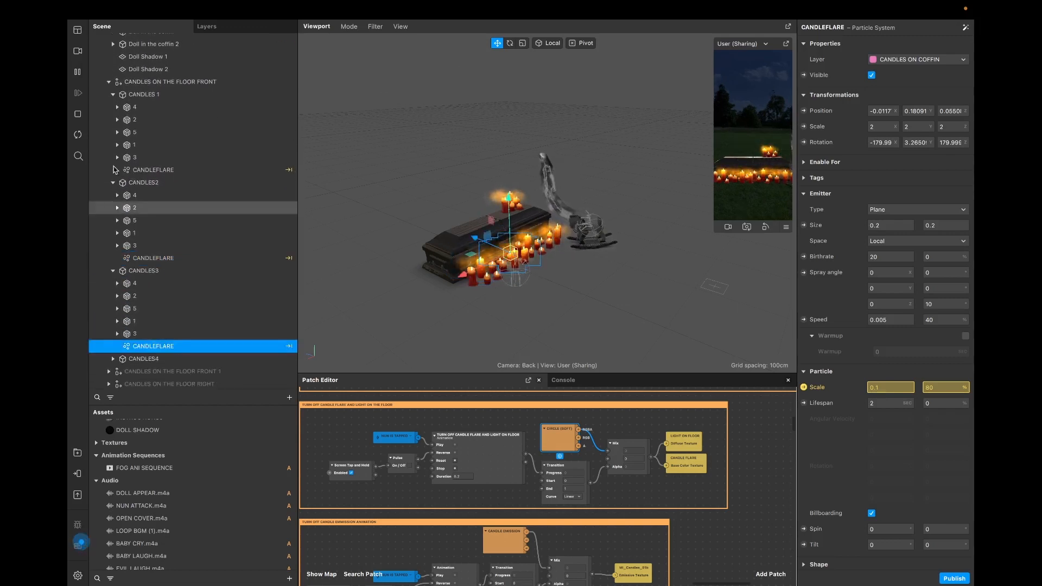
# Step: Collapse the CANDLES 1, CANDLES2 and CANDLES3 groups in the scene tree
pyautogui.click(112, 95)
pyautogui.click(113, 107)
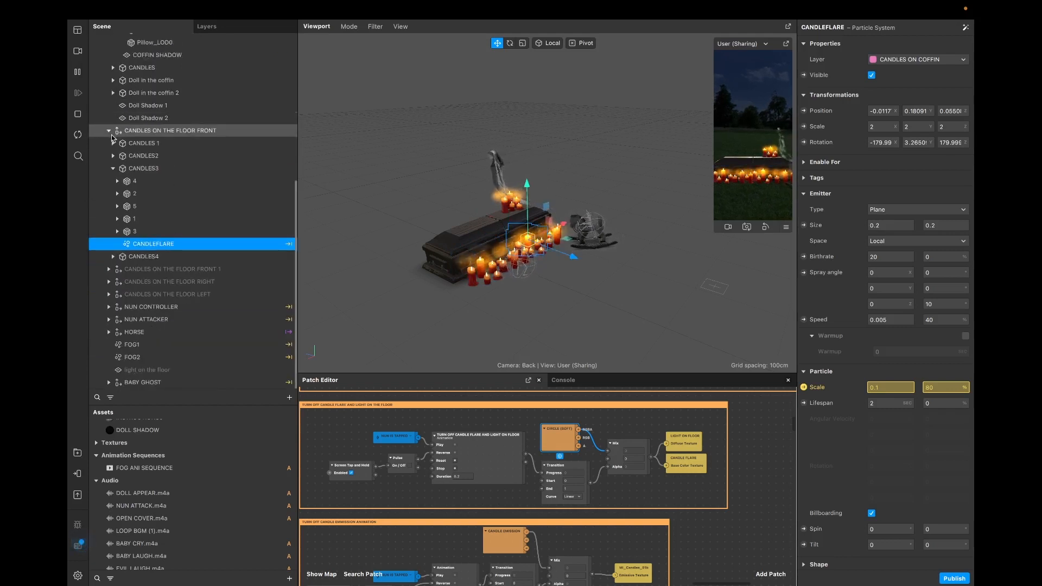
pyautogui.click(113, 169)
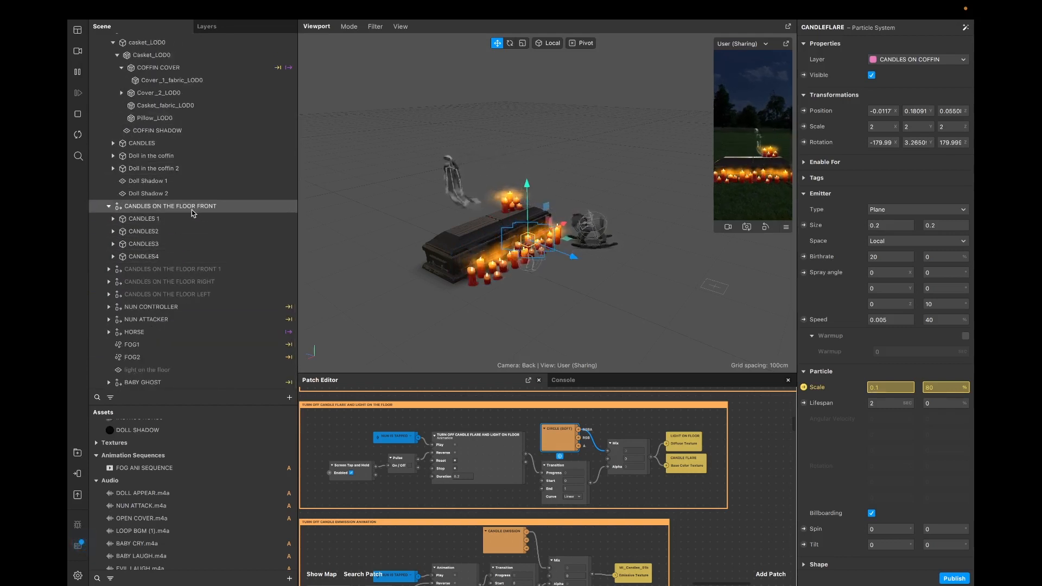
# Step: Make the CANDLES ON THE FLOOR FRONT 1, CANDLES ON THE FLOOR RIGHT and CANDLES ON THE FLOOR LEFT objects visible
pyautogui.click(193, 269)
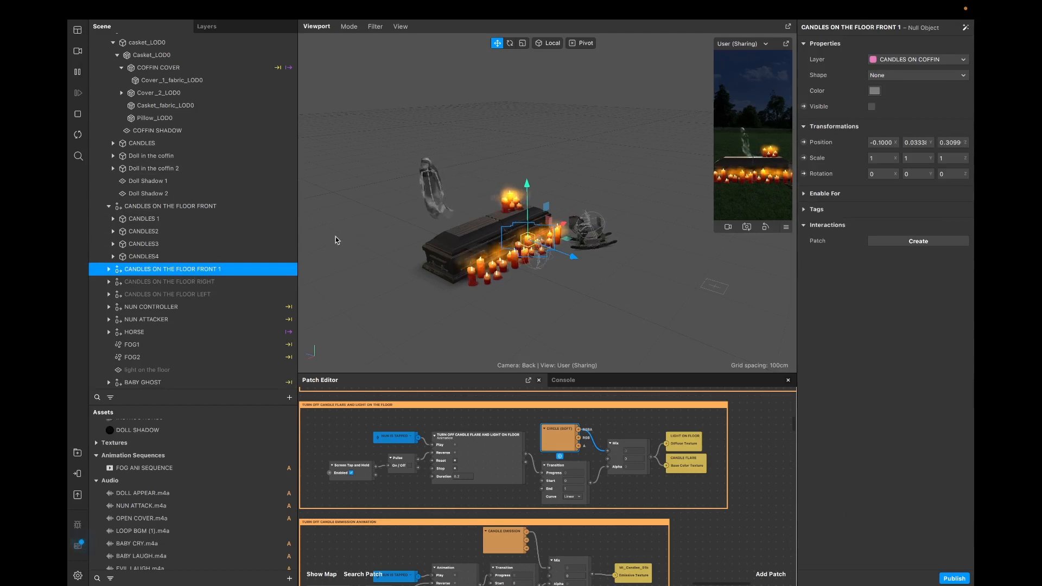
pyautogui.click(872, 108)
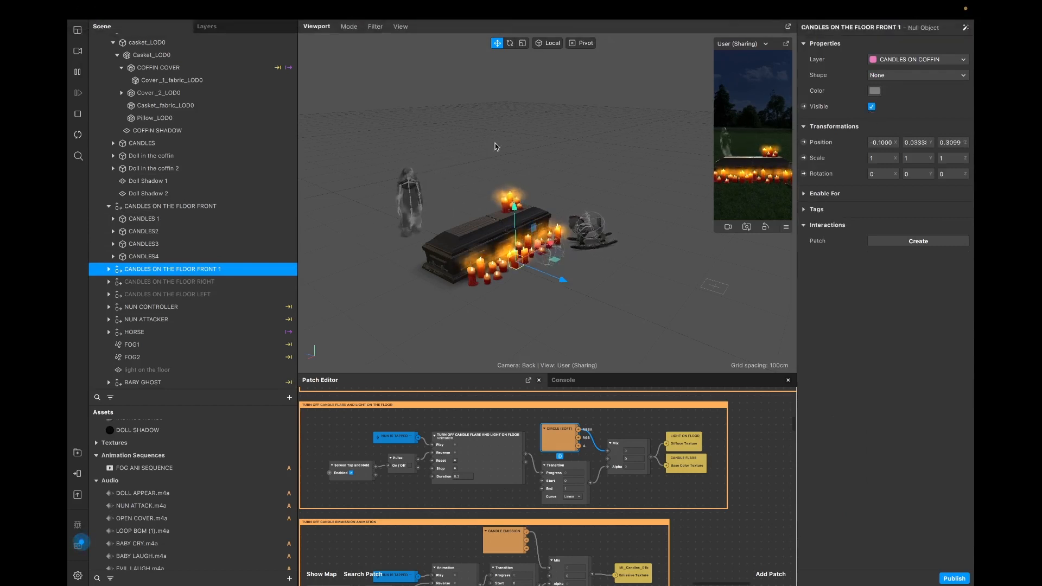
pyautogui.click(212, 281)
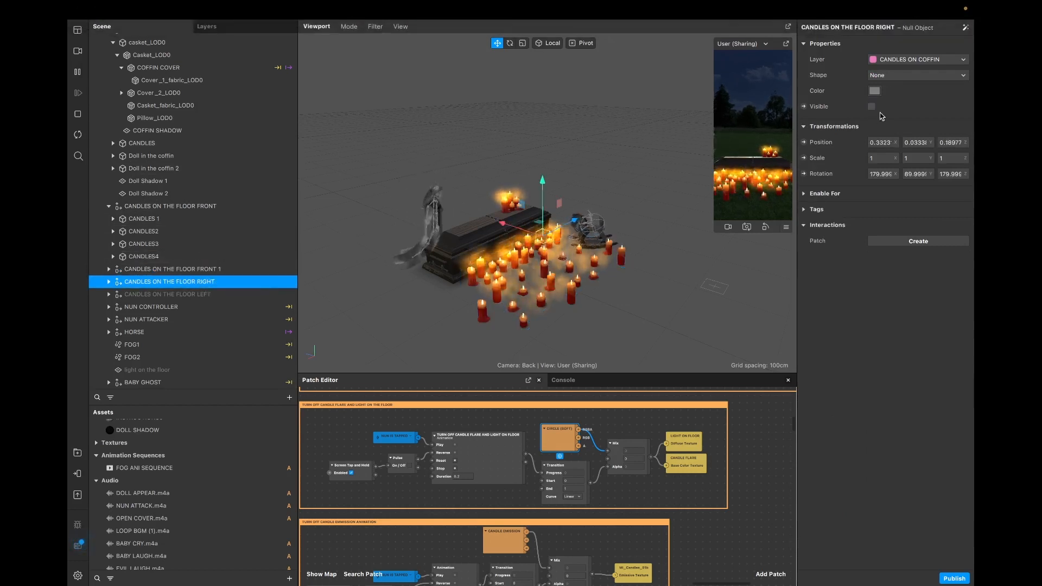
pyautogui.click(193, 294)
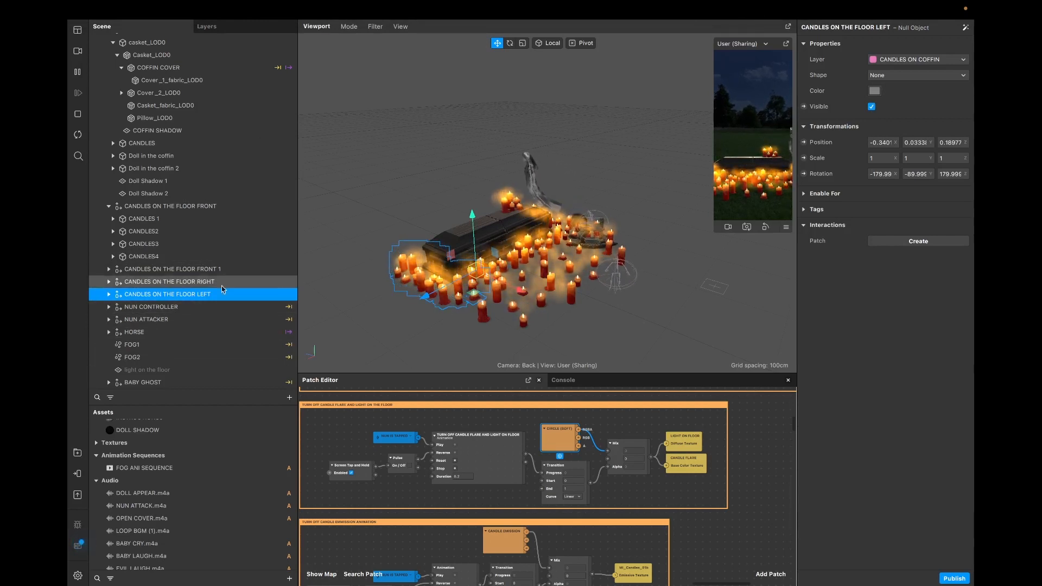
# Step: Expand candle 4 in the CANDLES 1 group and select the Flame mesh inside its FlameANIM object
pyautogui.click(113, 219)
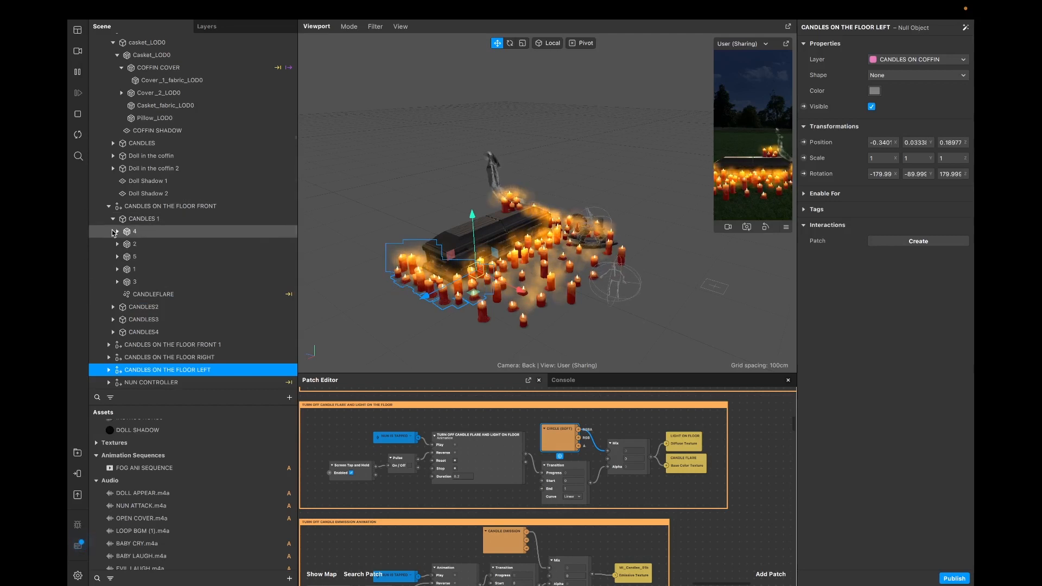
pyautogui.click(118, 232)
pyautogui.click(145, 273)
pyautogui.click(146, 282)
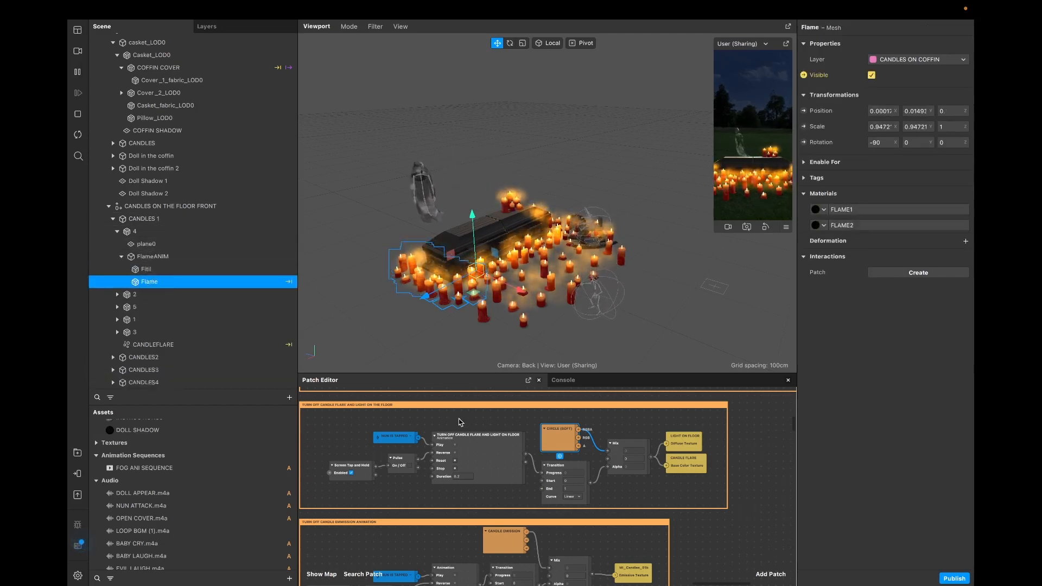
# Step: Enlarge the Patch Editor and examine the patch group that makes the candle flames disappear when the nun is tapped
pyautogui.scroll(10, 459, 422)
pyautogui.scroll(-1, 459, 422)
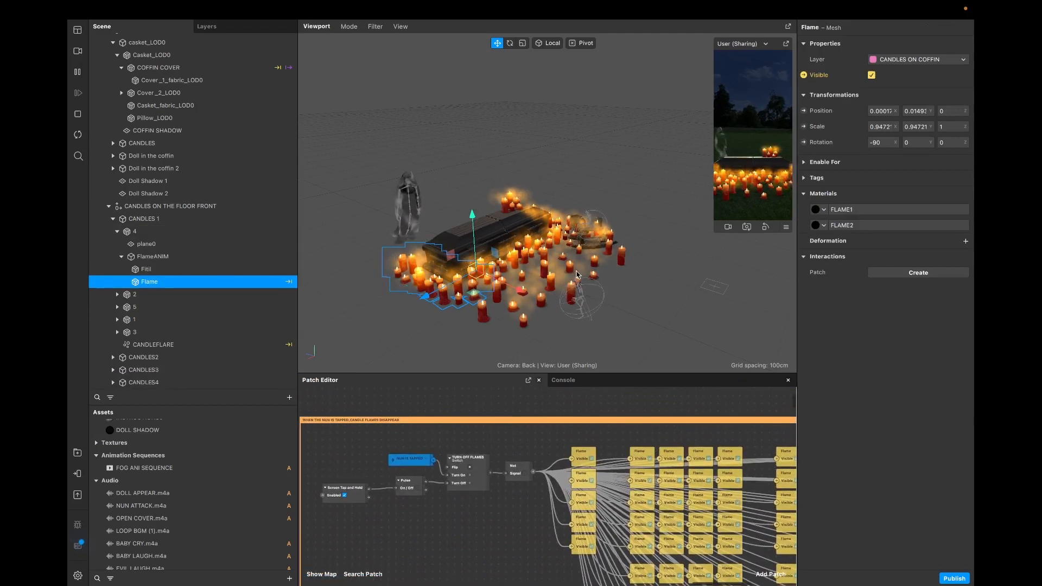
pyautogui.moveTo(715, 231); pyautogui.dragTo(675, 230)
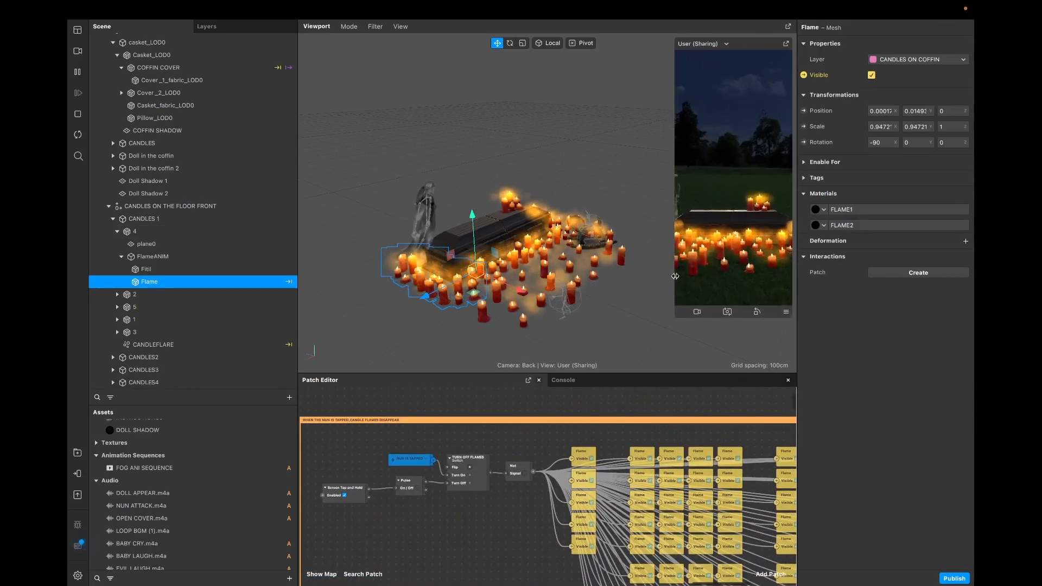
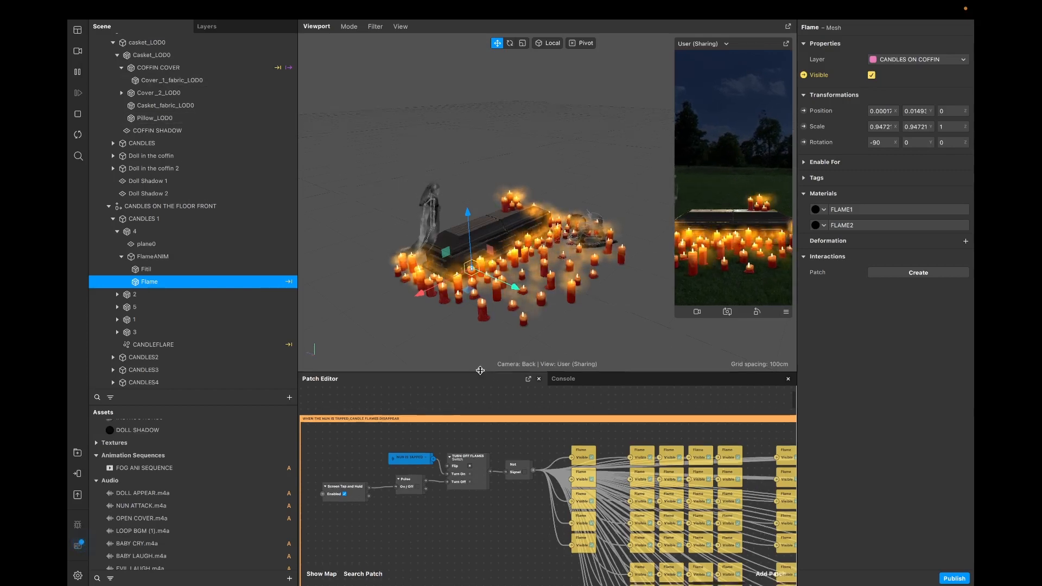
pyautogui.moveTo(485, 373); pyautogui.dragTo(461, 230)
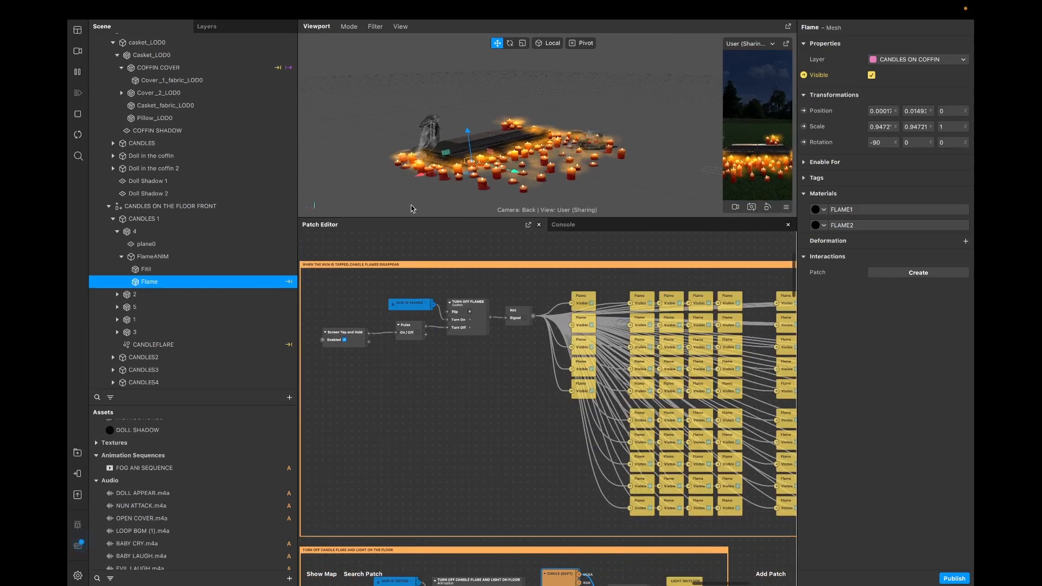
pyautogui.moveTo(407, 217); pyautogui.dragTo(411, 250)
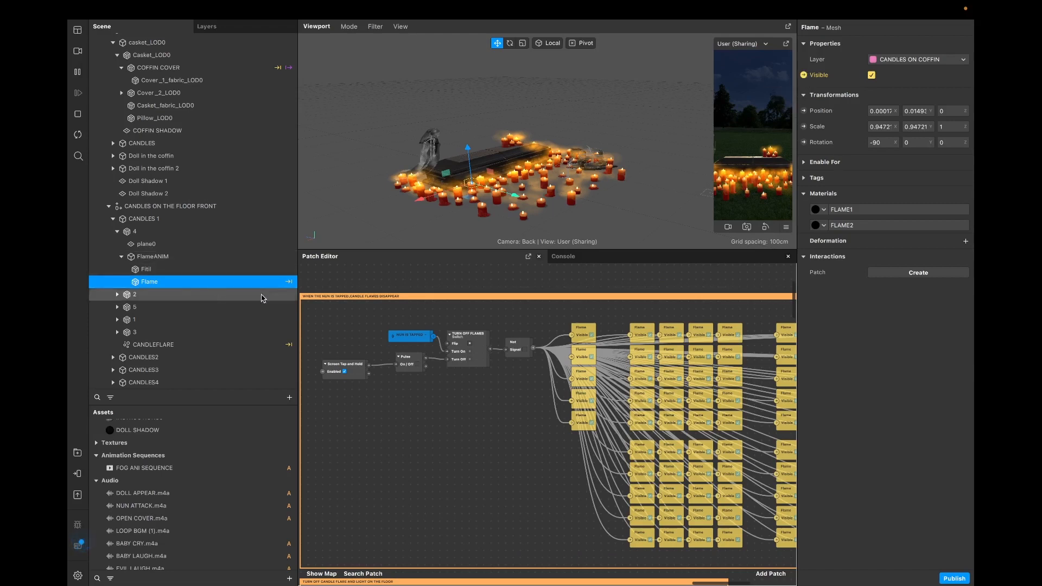
pyautogui.hscroll(5, 578, 415)
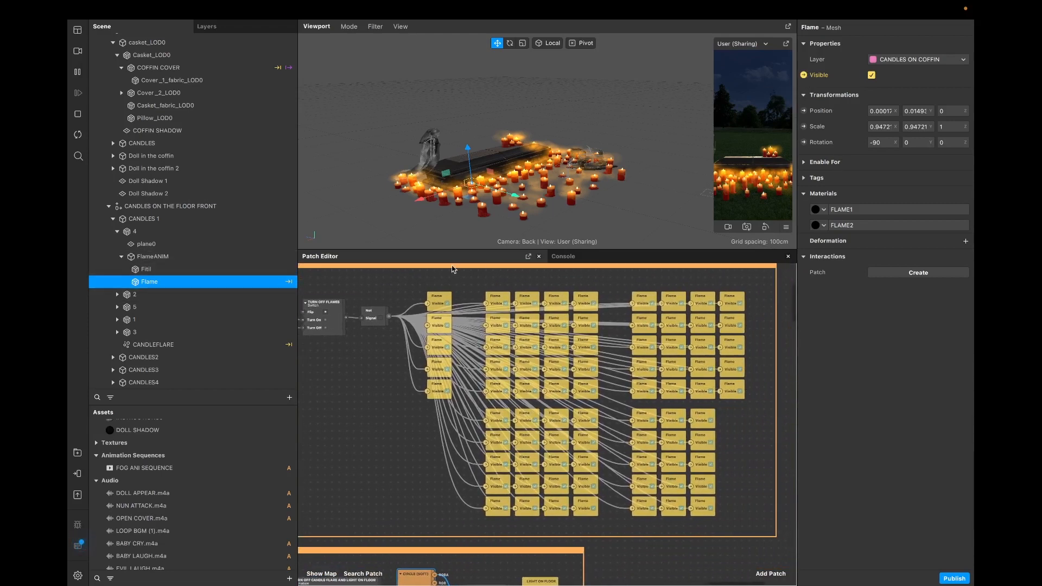
pyautogui.hscroll(-6, 394, 382)
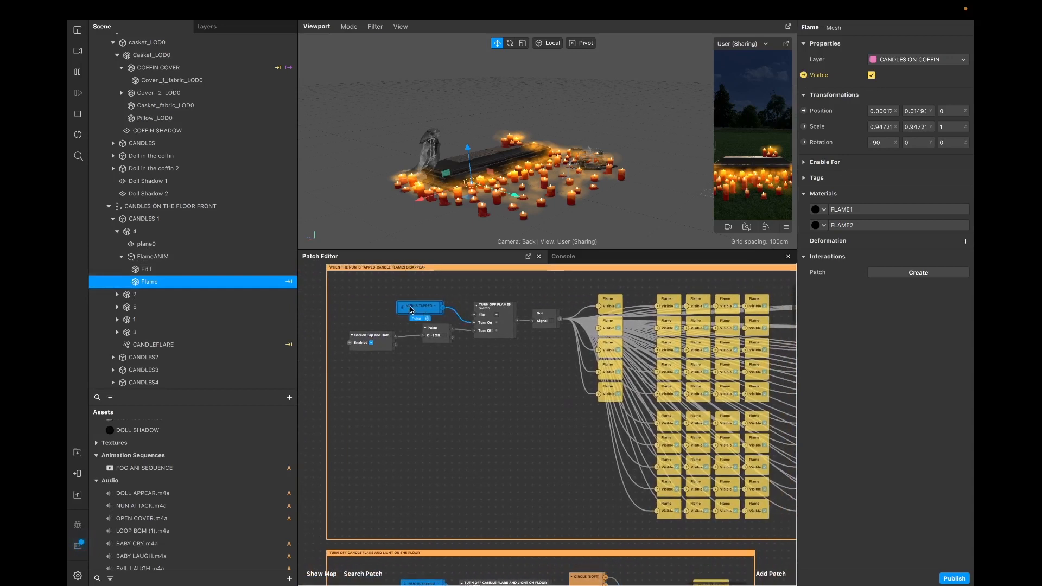
# Step: Reposition the NUN IS TAPPED, Screen Tap and Hold and Pulse patches, and inspect the TURN OFF FLAMES and Not patch connections
pyautogui.moveTo(426, 310); pyautogui.dragTo(374, 305)
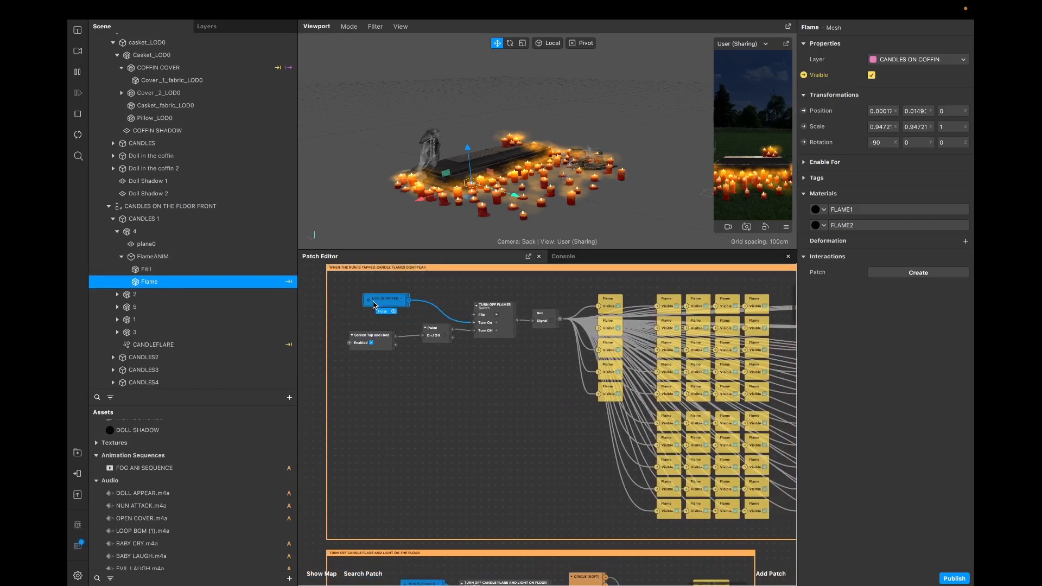
pyautogui.click(492, 329)
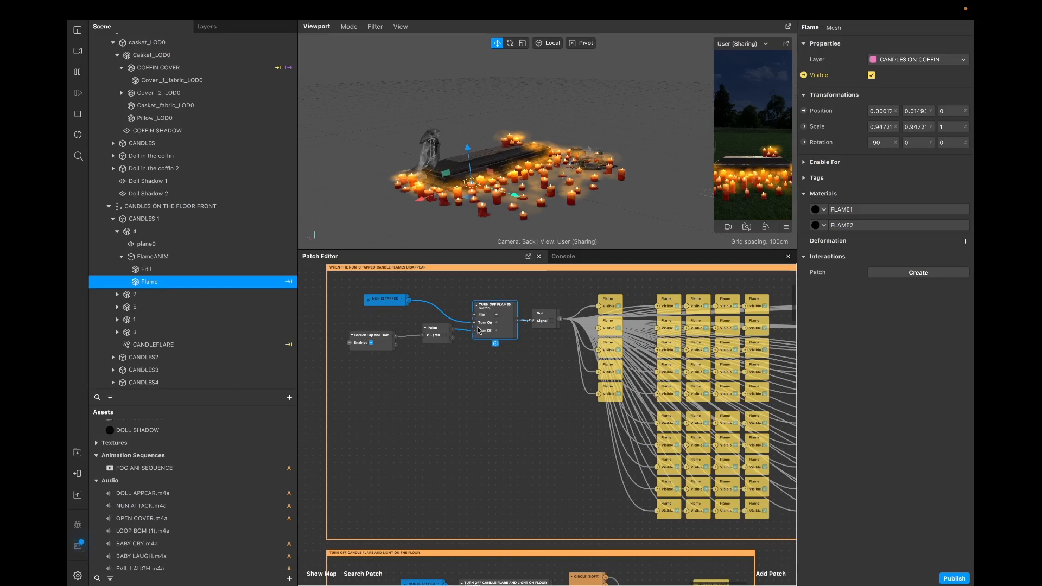
pyautogui.click(548, 318)
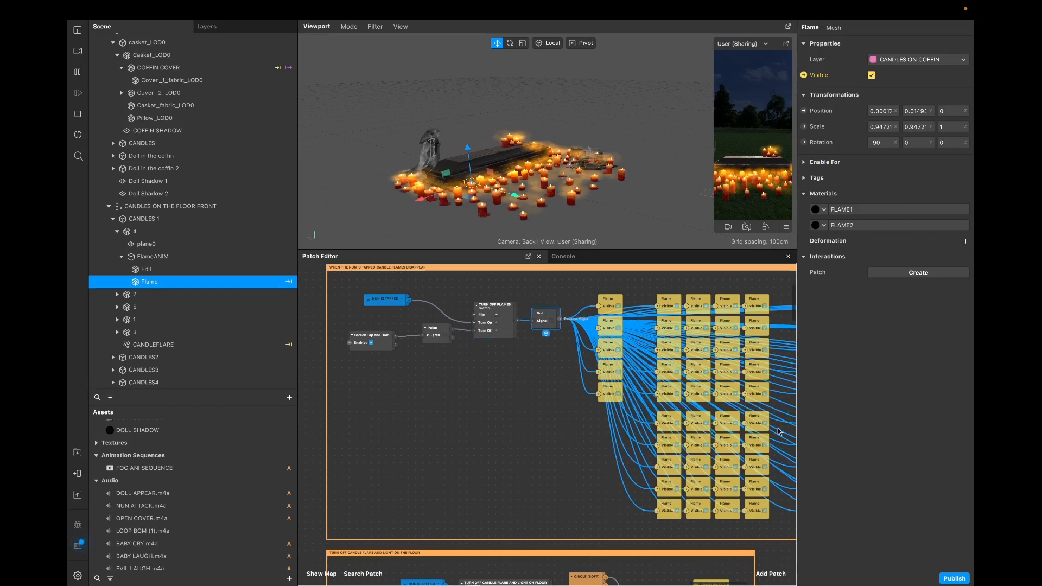
pyautogui.moveTo(357, 324); pyautogui.dragTo(426, 345)
pyautogui.click(493, 401)
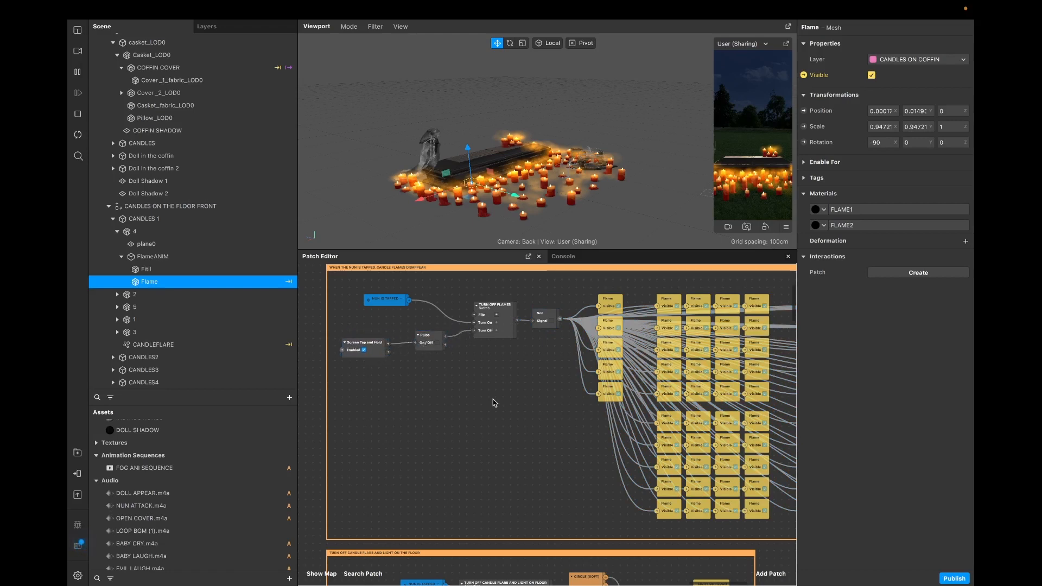
# Step: Examine the patch groups that turn off the candle flare, floor light and candle emission, and collapse CANDLES 1 in the scene tree
pyautogui.scroll(-2, 502, 412)
pyautogui.hscroll(2, 502, 412)
pyautogui.scroll(-6, 504, 416)
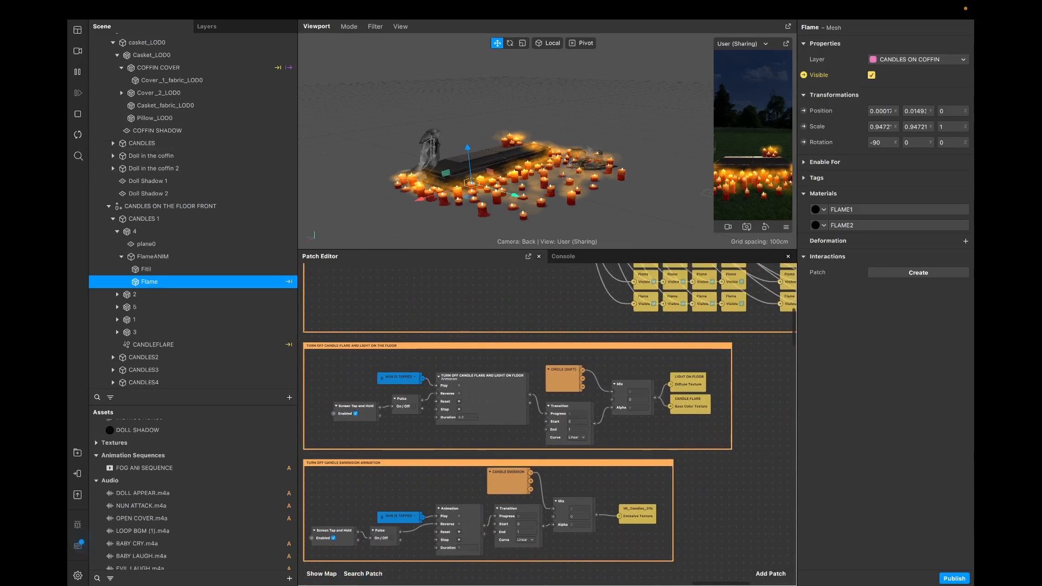
pyautogui.scroll(-1, 508, 378)
pyautogui.hscroll(-1, 508, 378)
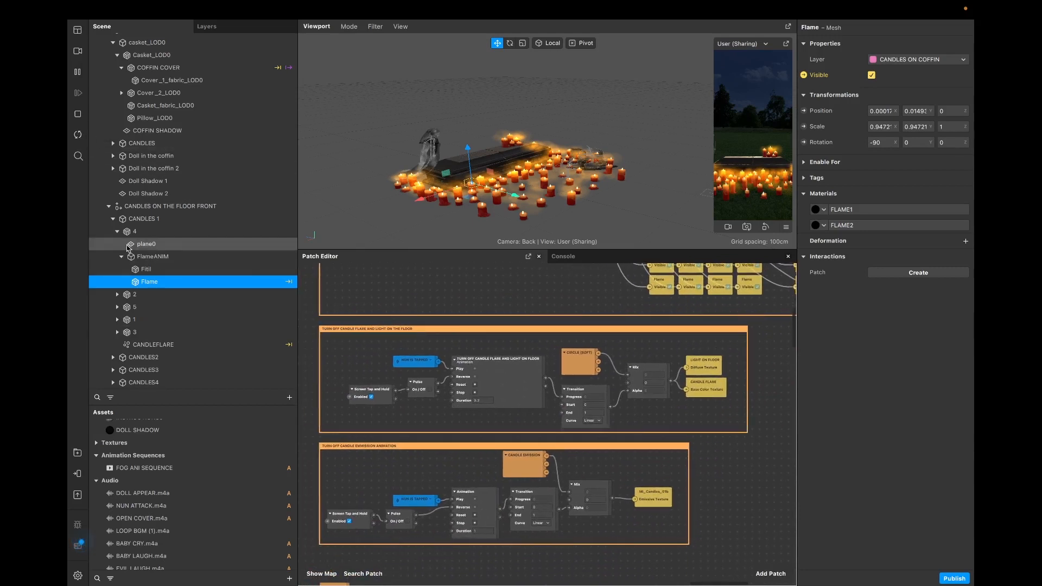
pyautogui.click(113, 220)
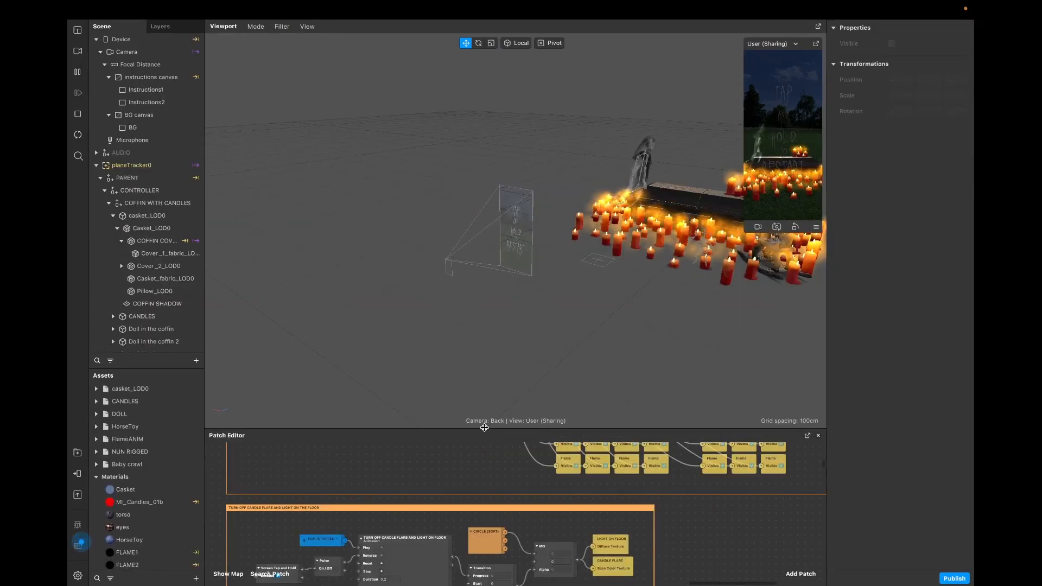
# Step: Enlarge the Patch Editor and the device preview around the TURN OFF CANDLE FLARE AND LIGHT ON THE FLOOR patch group
pyautogui.scroll(-4, 455, 446)
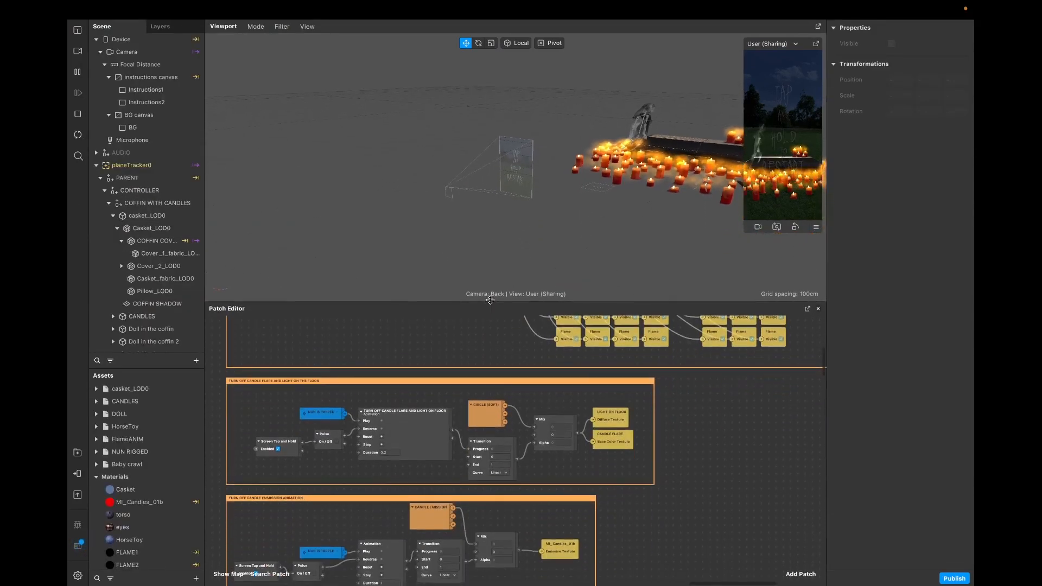
pyautogui.scroll(5, 506, 399)
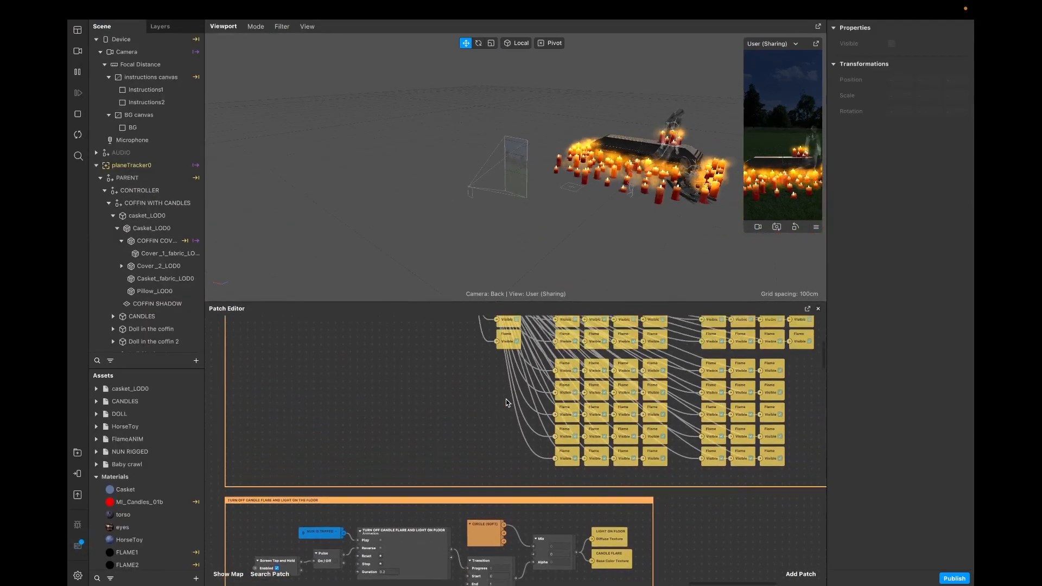
pyautogui.scroll(-4, 506, 399)
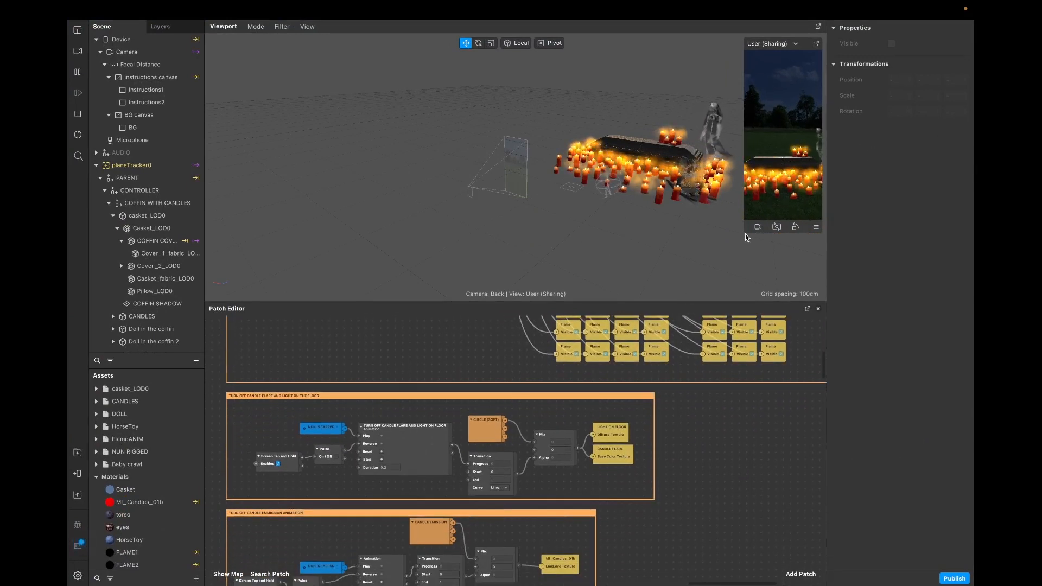
pyautogui.moveTo(744, 230); pyautogui.dragTo(723, 257)
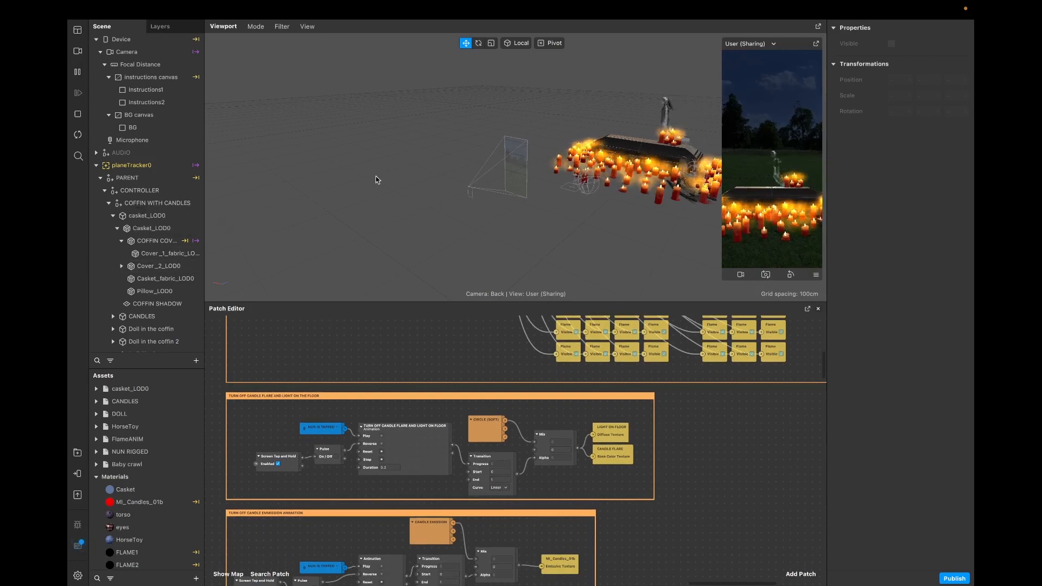
# Step: Make the "light on the floor" plane visible
pyautogui.scroll(-3, 140, 271)
pyautogui.scroll(-3, 140, 272)
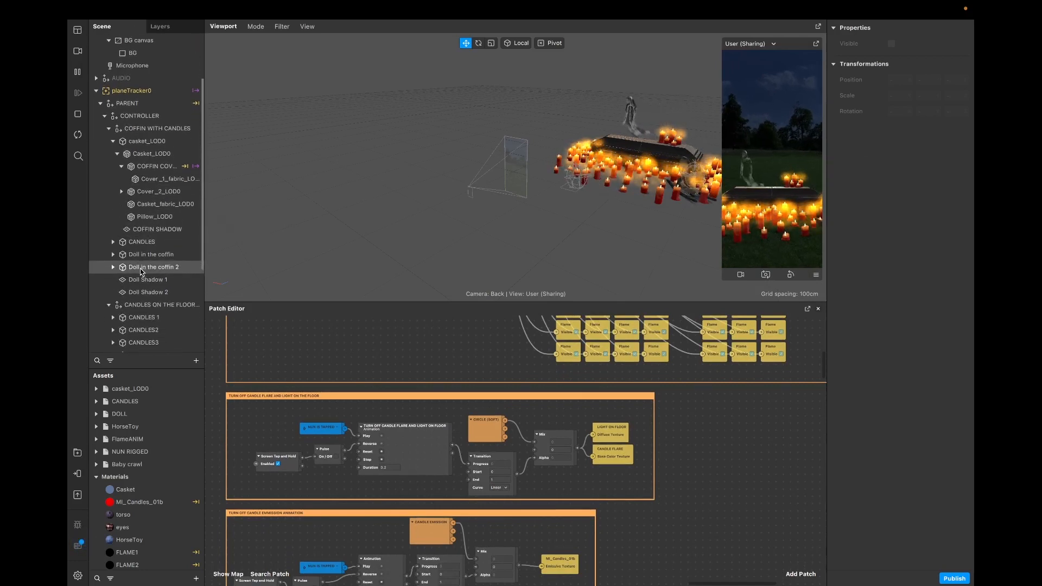
pyautogui.scroll(-5, 144, 271)
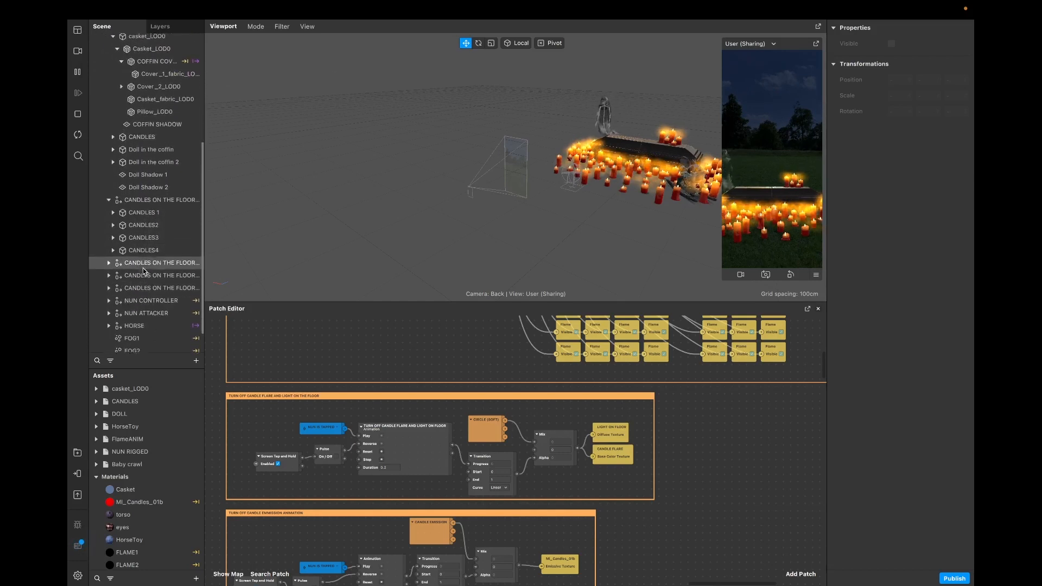
pyautogui.click(161, 333)
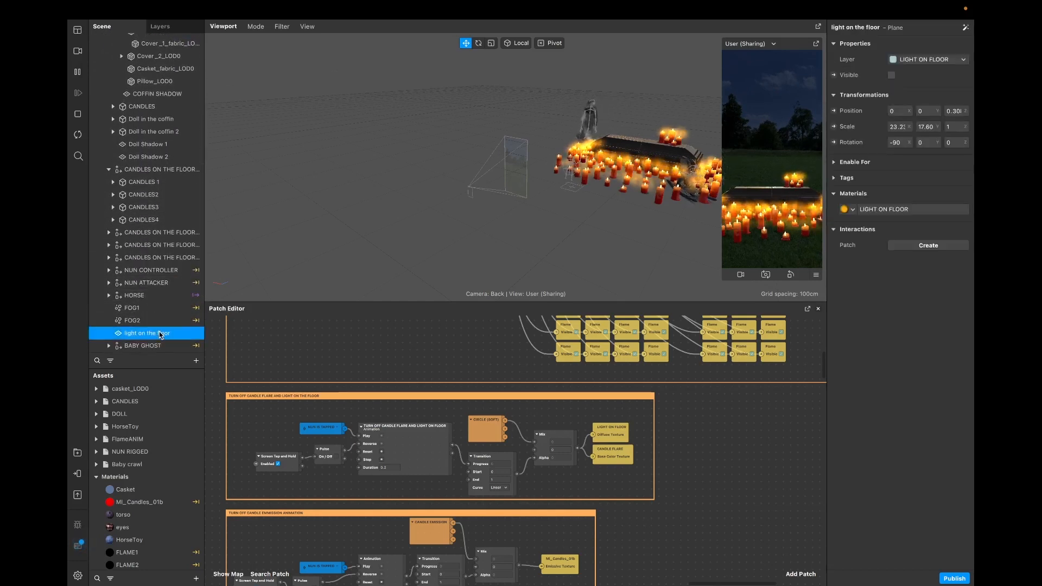
pyautogui.click(892, 76)
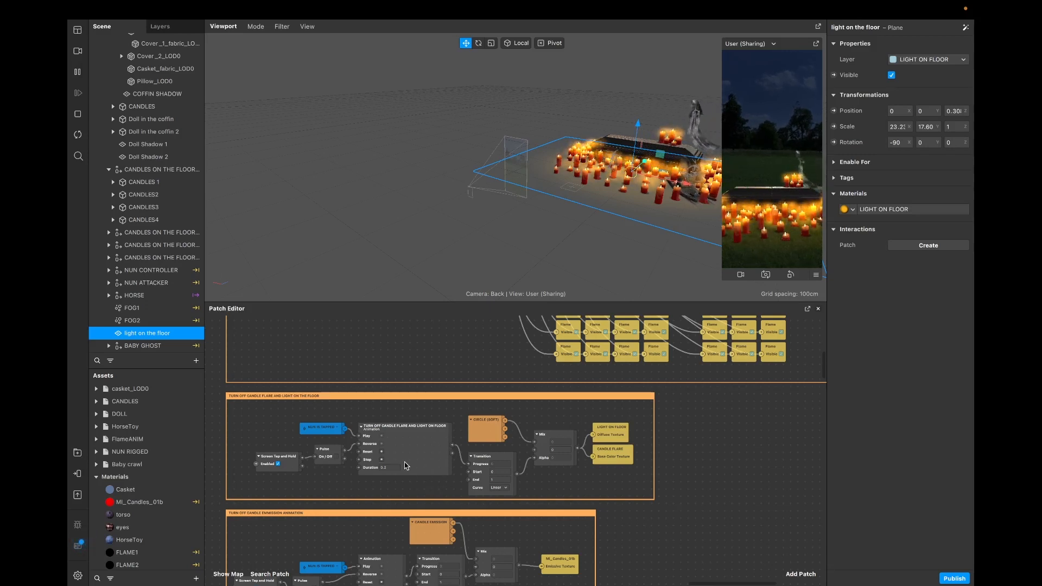
# Step: Move the NUN IS TAPPED patch slightly farther from the TURN OFF CANDLE FLARE AND LIGHT ON FLOOR animation patch
pyautogui.scroll(-3, 415, 460)
pyautogui.click(324, 387)
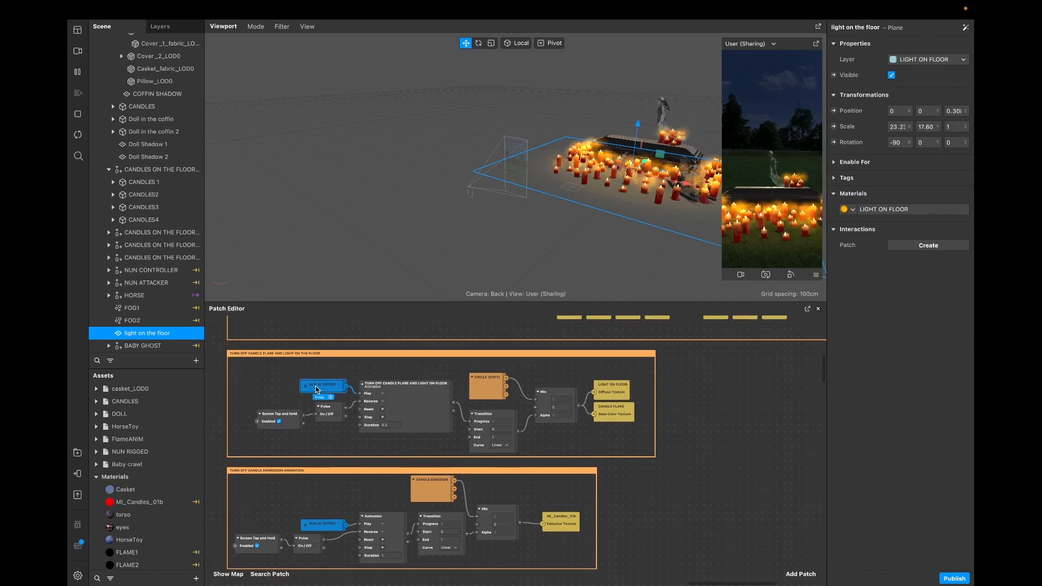
pyautogui.moveTo(323, 389); pyautogui.dragTo(309, 389)
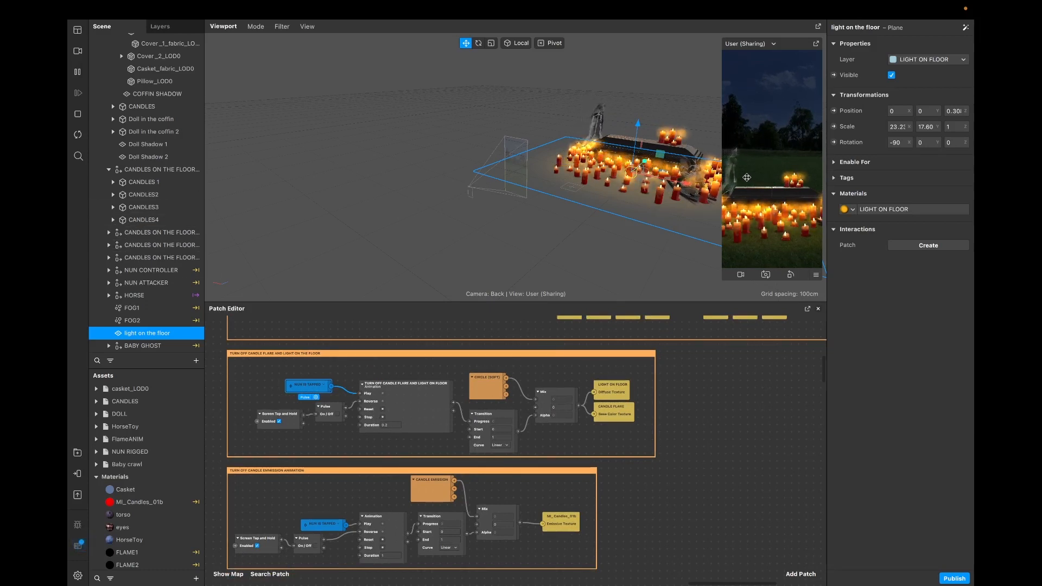
# Step: Open the LIGHT ON FLOOR material and trace its diffuse texture to the CIRCLE (SOFT) patch in the Patch Editor
pyautogui.click(875, 211)
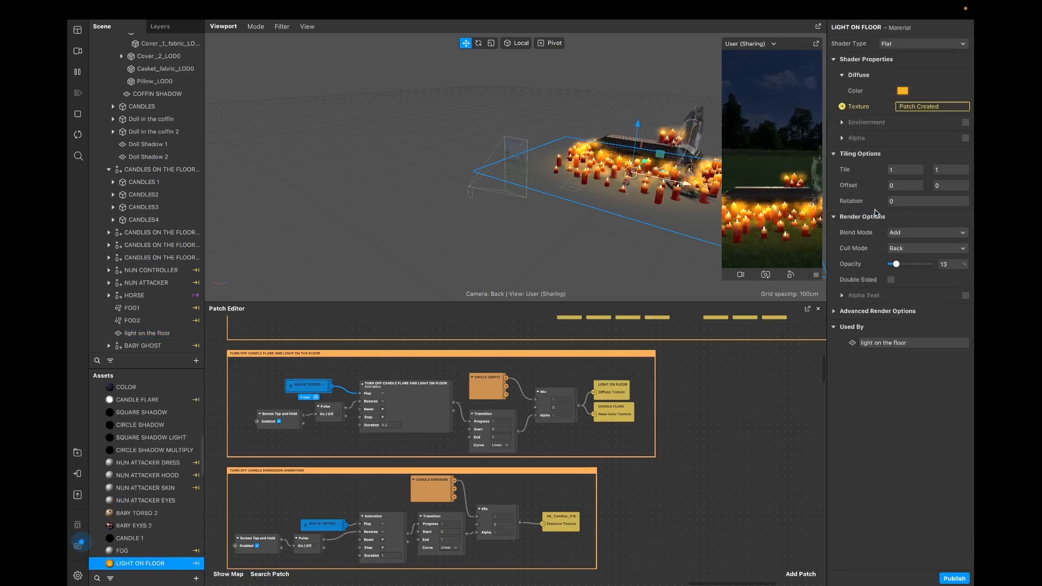
pyautogui.click(842, 107)
pyautogui.click(400, 452)
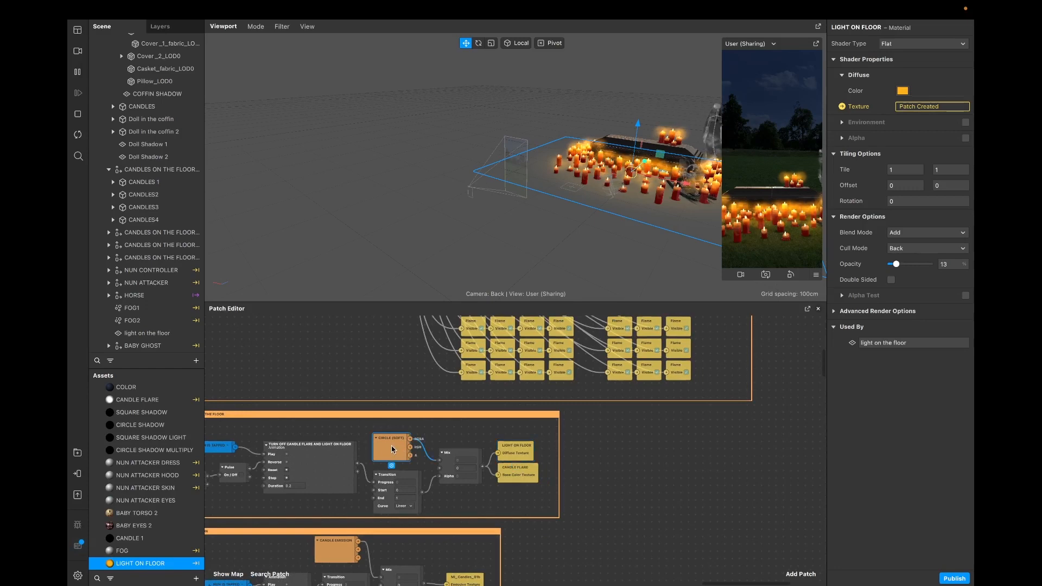
pyautogui.hscroll(-4, 397, 449)
pyautogui.scroll(-2, 396, 449)
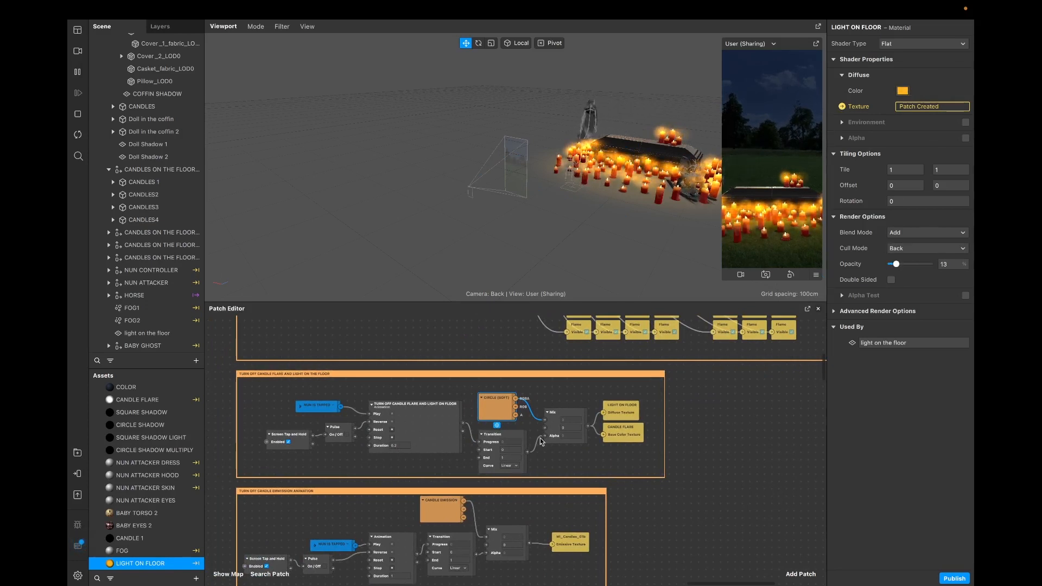
pyautogui.scroll(-2, 503, 444)
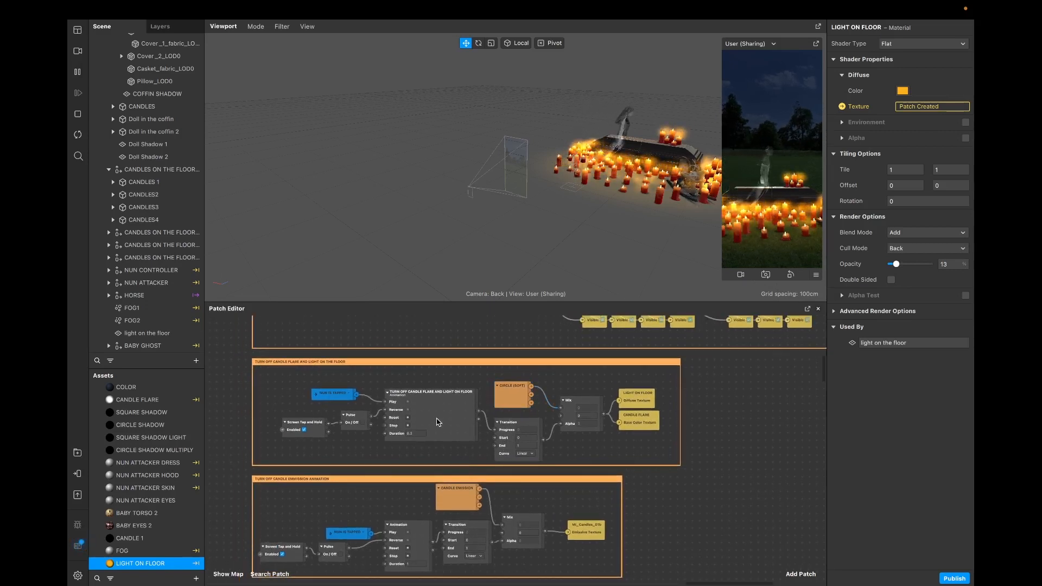
# Step: Inspect the floor light's animation and Transition patches, and shift the LIGHT ON FLOOR and CANDLE FLARE patches slightly away from Mix
pyautogui.click(396, 395)
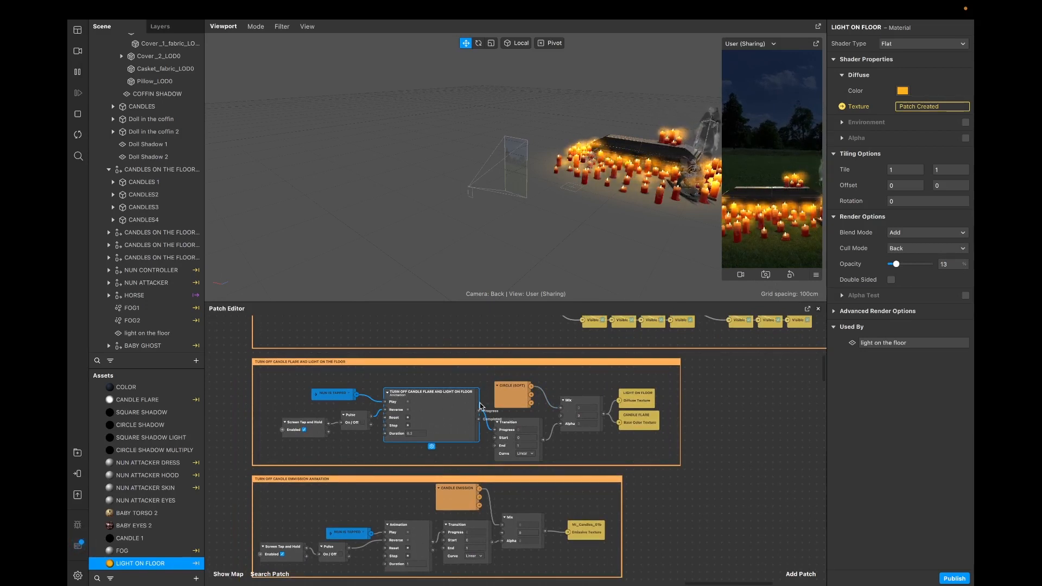
pyautogui.click(509, 422)
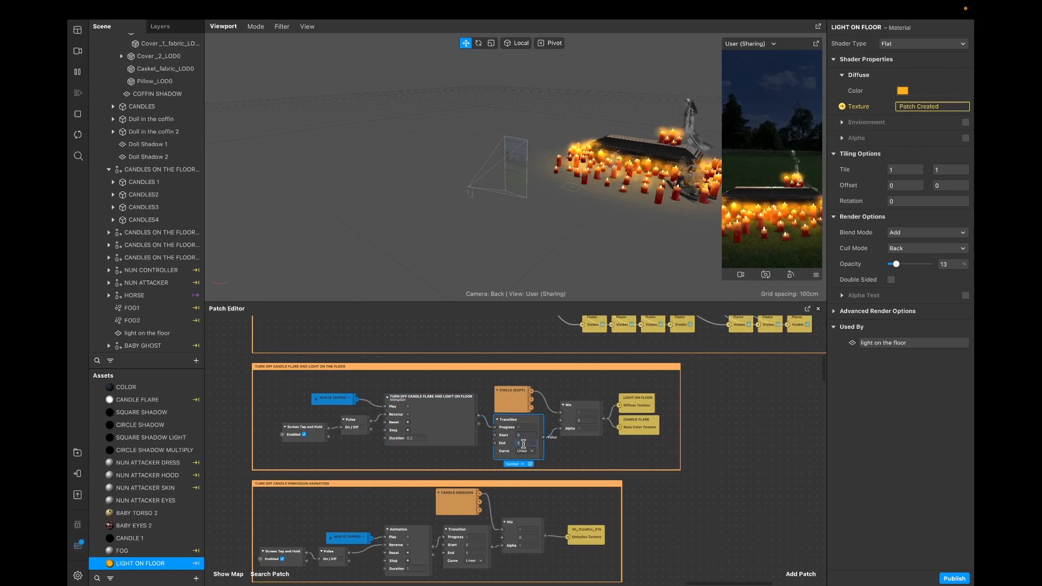
pyautogui.click(524, 435)
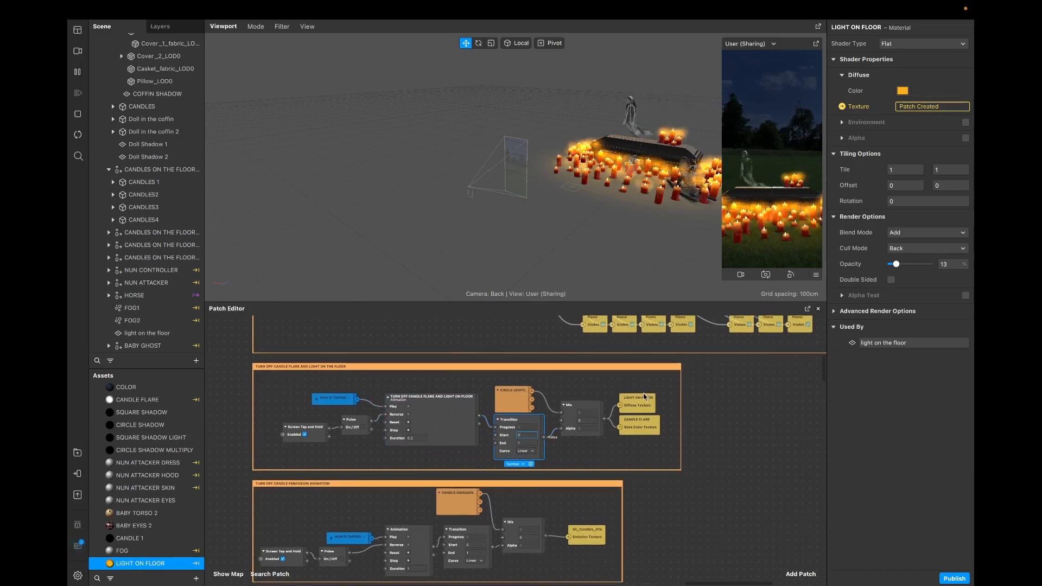
pyautogui.moveTo(642, 385); pyautogui.dragTo(647, 426)
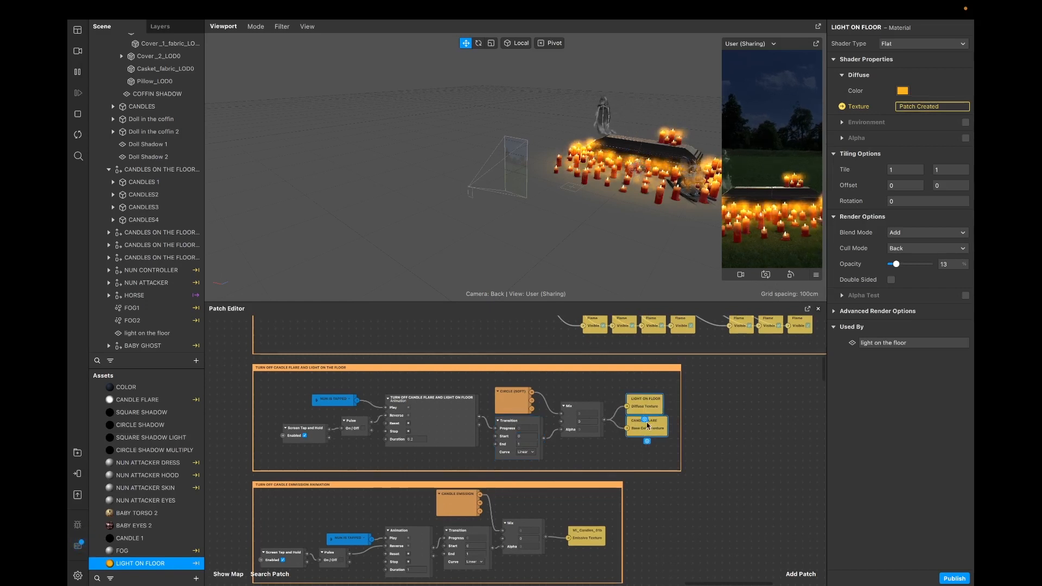
pyautogui.click(612, 393)
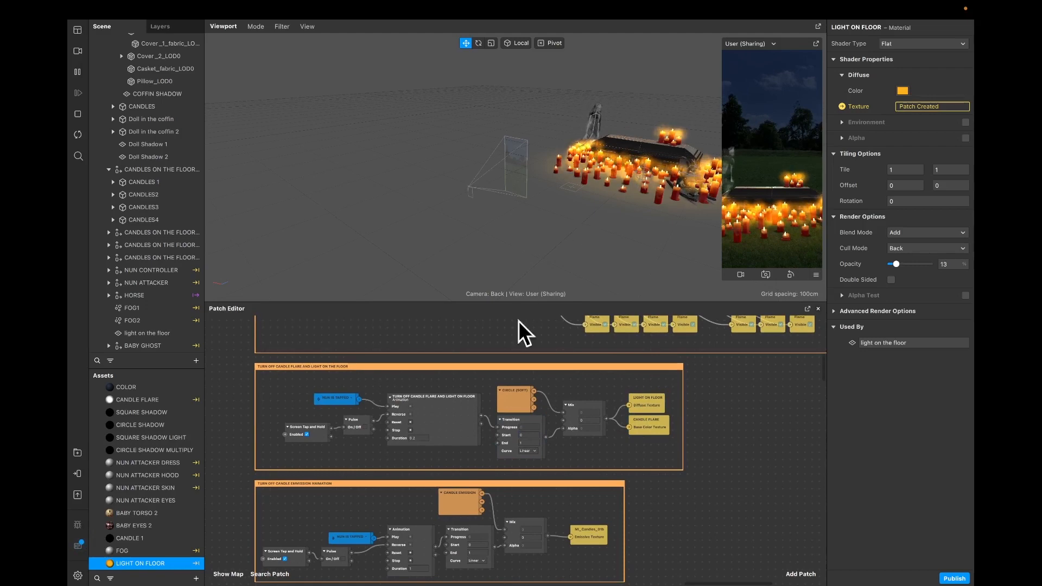
# Step: Open the material of candle mesh 4 in the first CANDLES 1 group and rename it CANDLE
pyautogui.scroll(5, 539, 371)
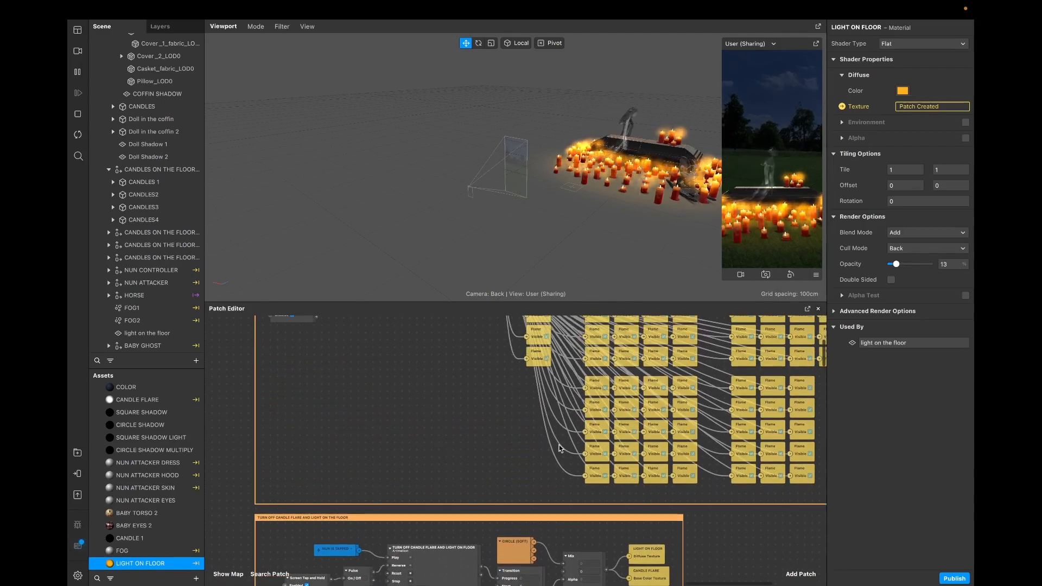
pyautogui.scroll(6, 561, 448)
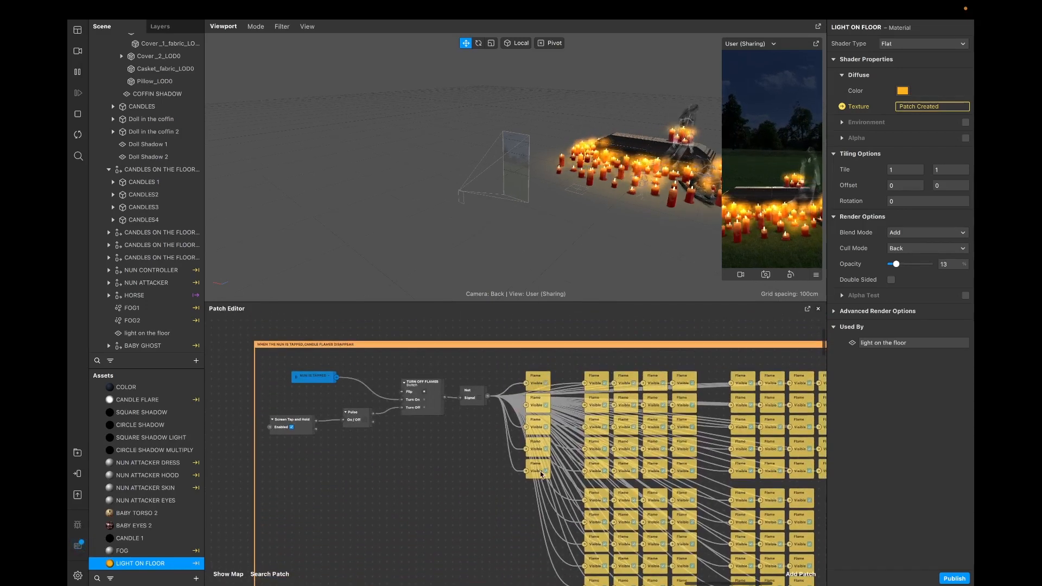
pyautogui.scroll(-10, 574, 483)
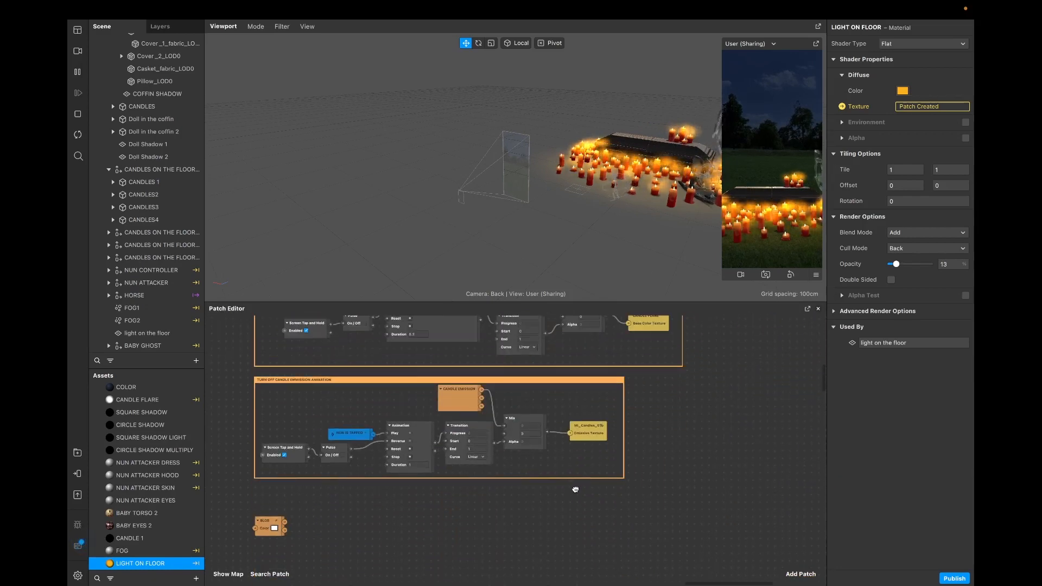
pyautogui.scroll(1, 575, 490)
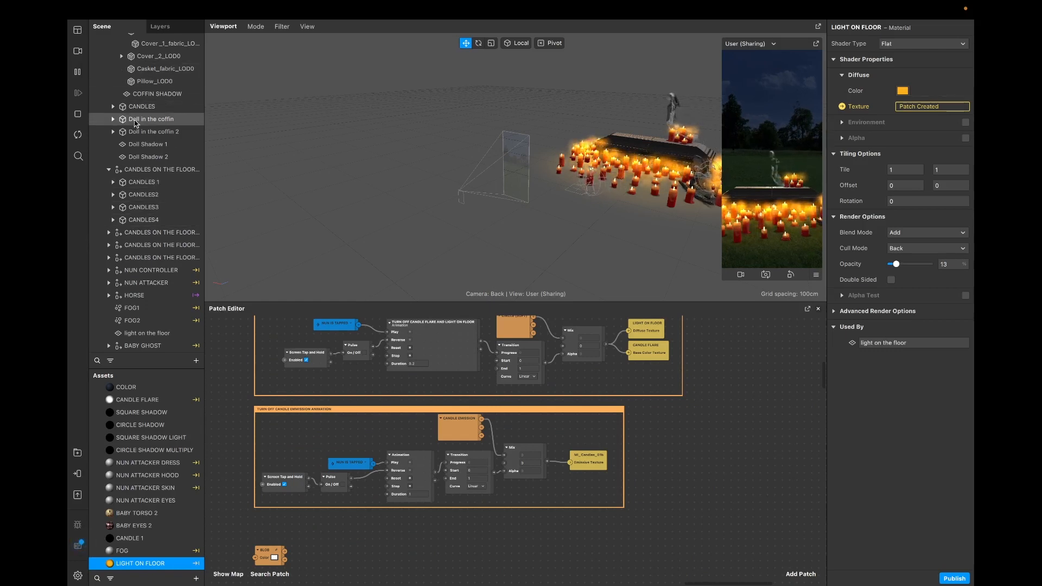
pyautogui.click(114, 186)
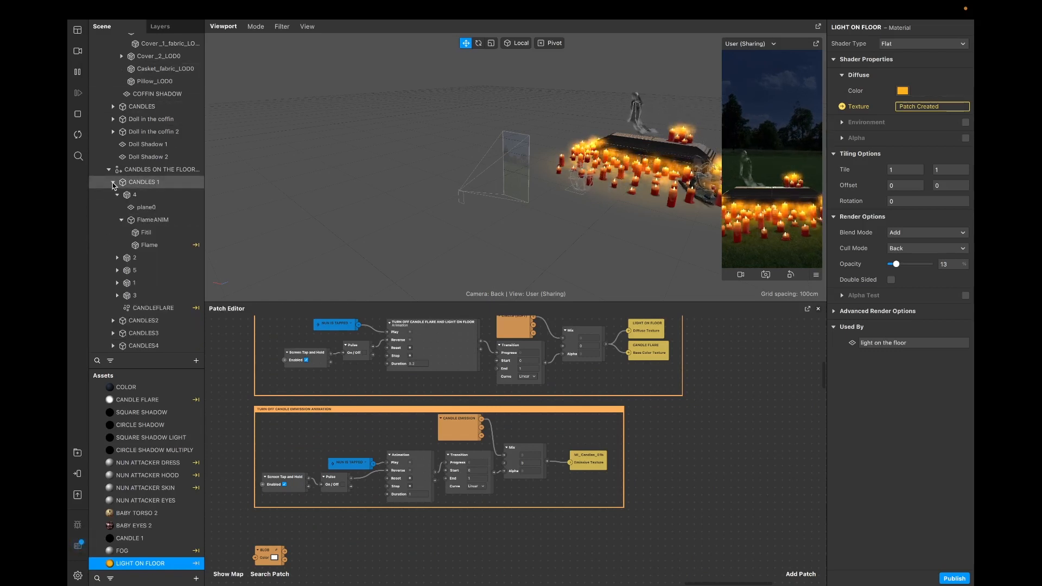
pyautogui.click(131, 194)
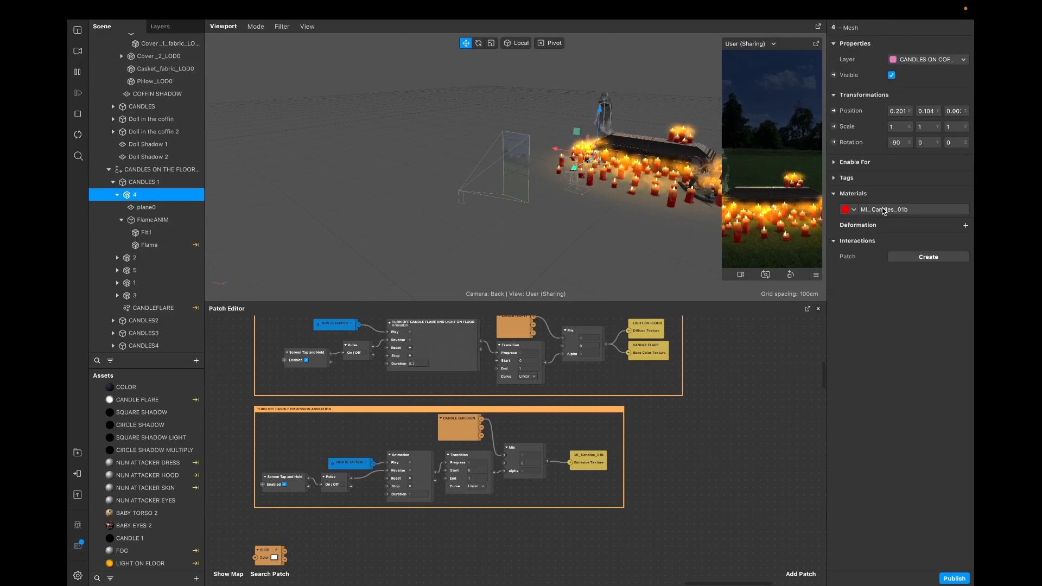
pyautogui.click(884, 211)
pyautogui.click(856, 28)
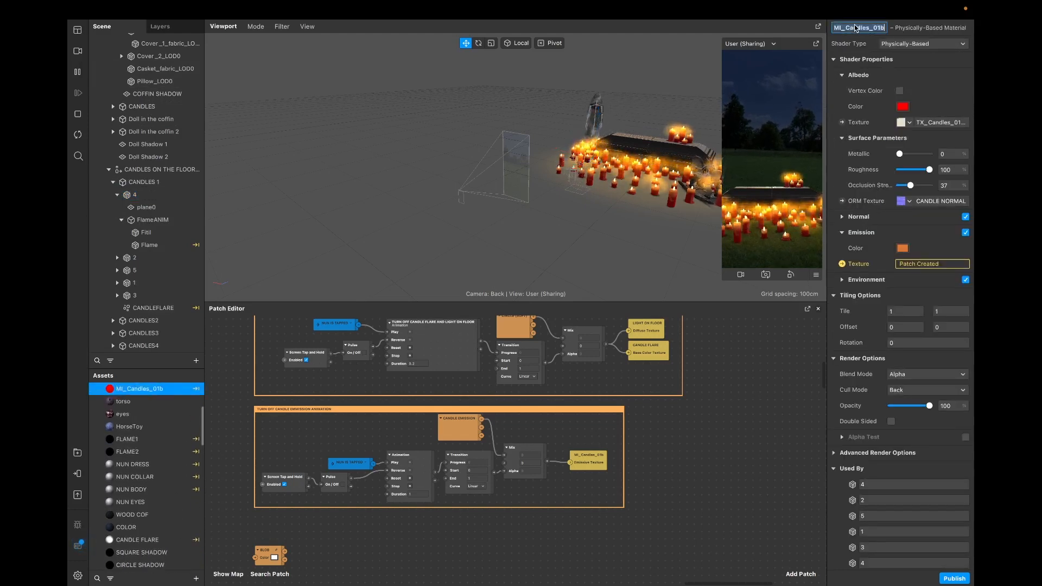
pyautogui.write('CANDLE')
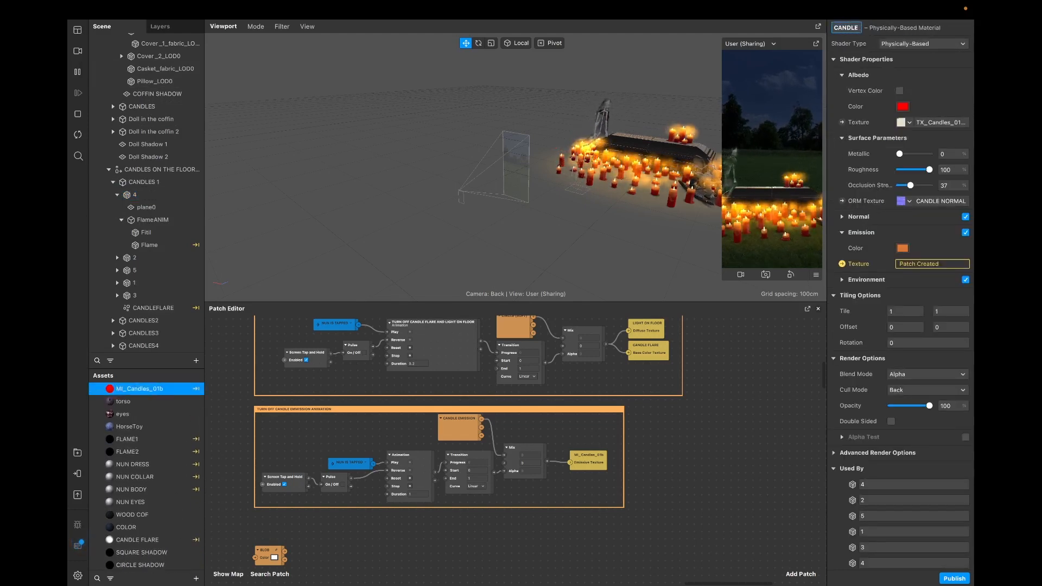
pyautogui.press('Return')
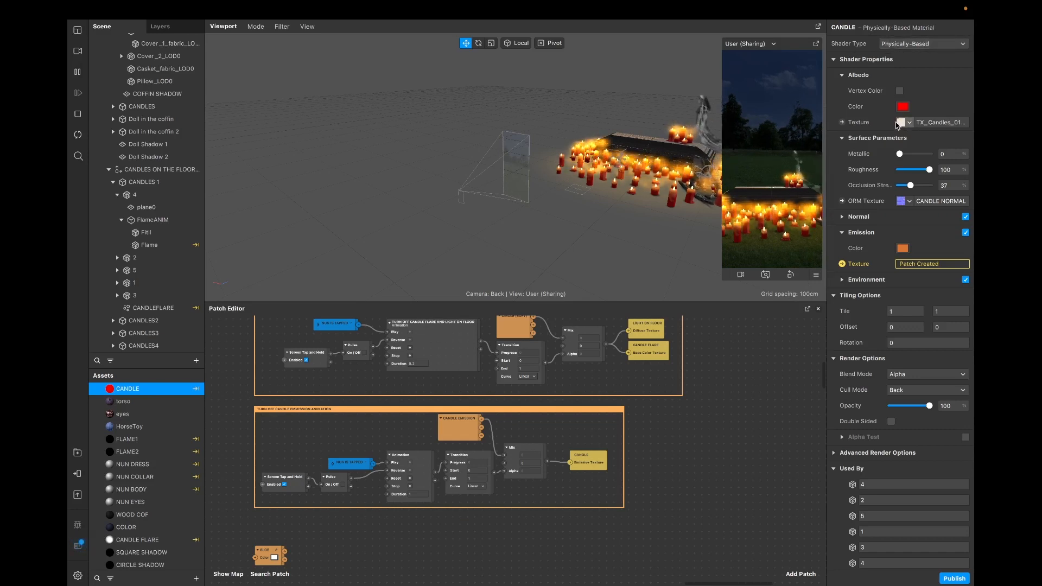
# Step: Collapse the Materials assets, expand the Textures and rename the TX_Candles_01a_ALB texture to CANDLE ALBEDO
pyautogui.scroll(-10, 134, 486)
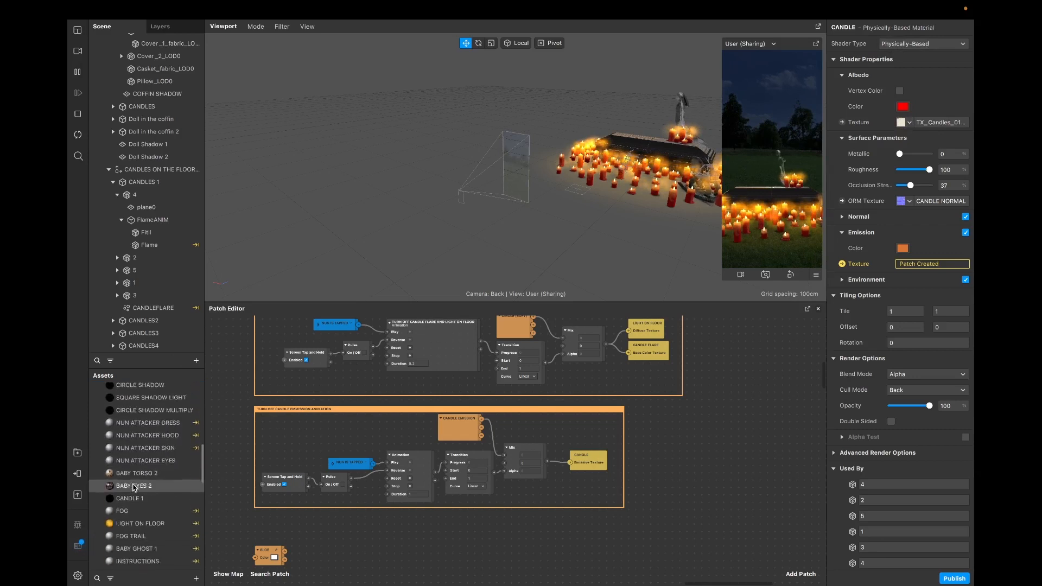
pyautogui.scroll(5, 134, 486)
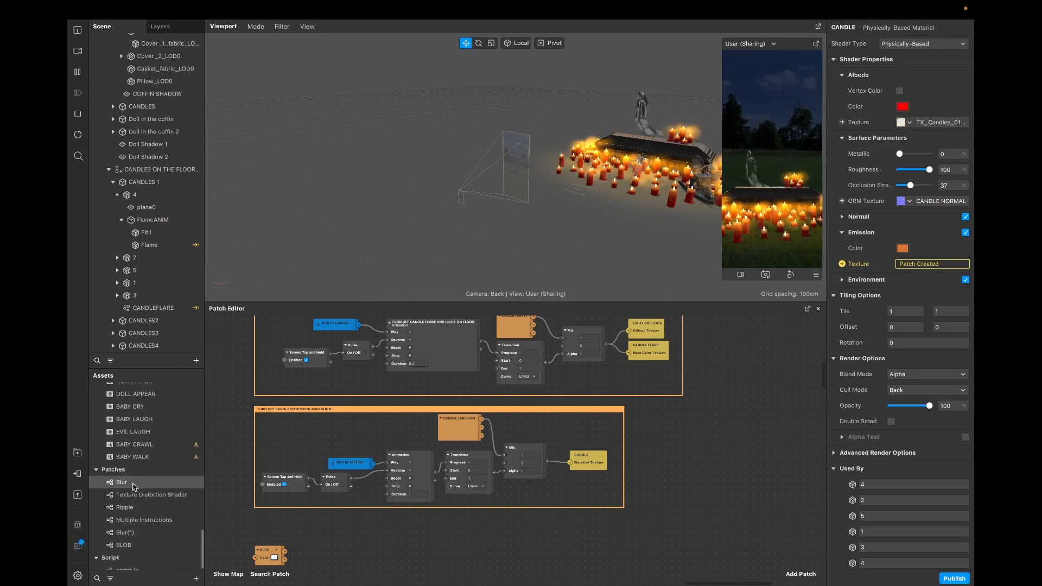
pyautogui.scroll(5, 134, 486)
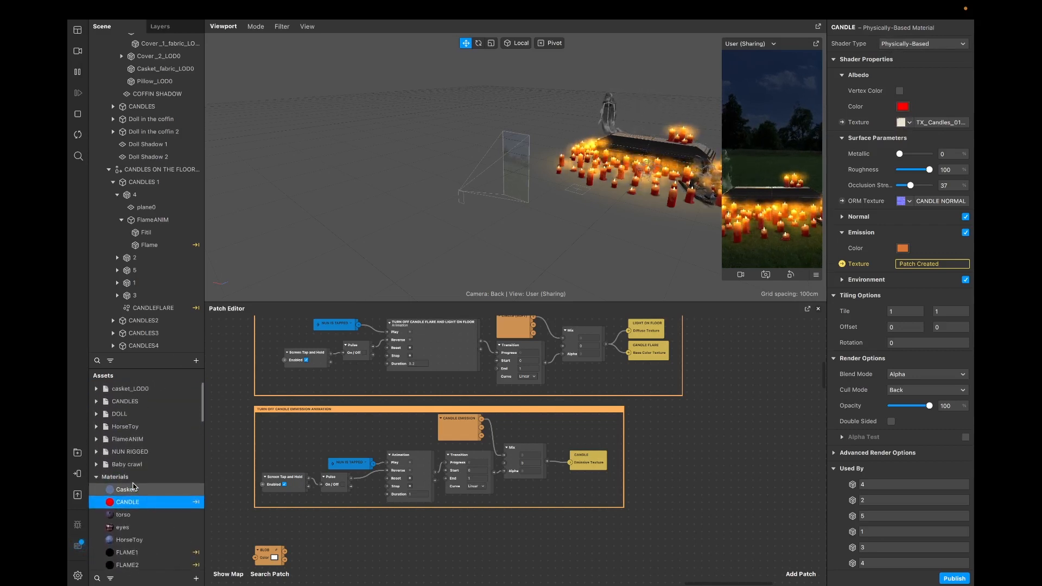
pyautogui.click(96, 477)
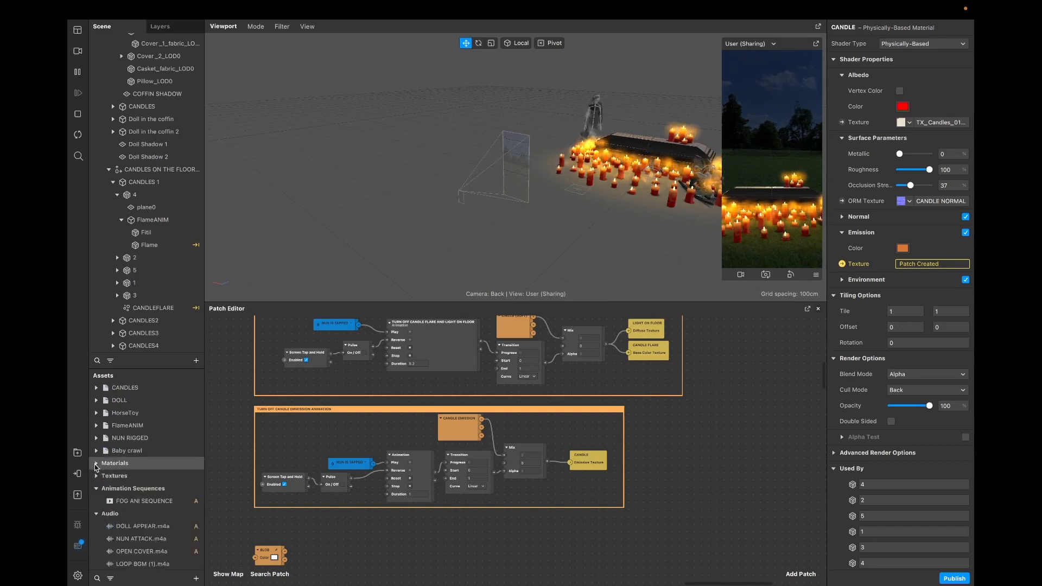
pyautogui.click(96, 476)
pyautogui.scroll(-4, 136, 499)
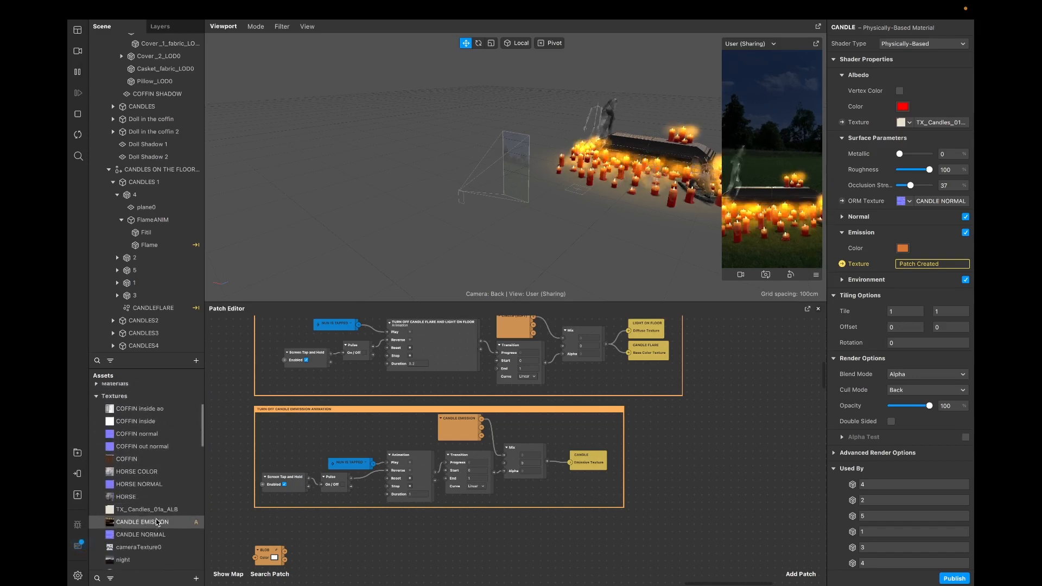
pyautogui.click(147, 496)
pyautogui.click(146, 496)
pyautogui.write('C')
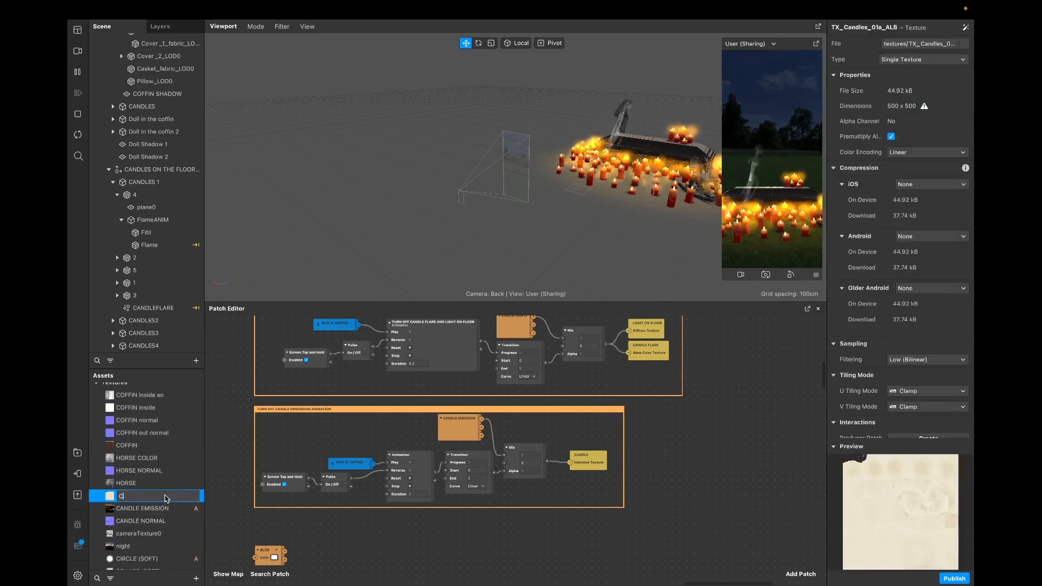
pyautogui.write('ANDLE AL')
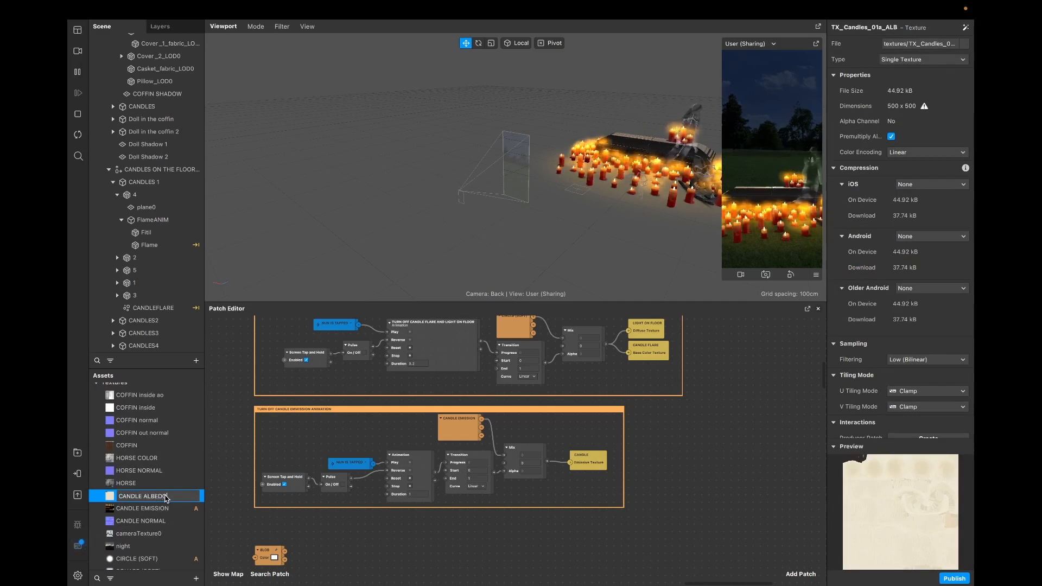
pyautogui.write('BEDO')
pyautogui.press('Return')
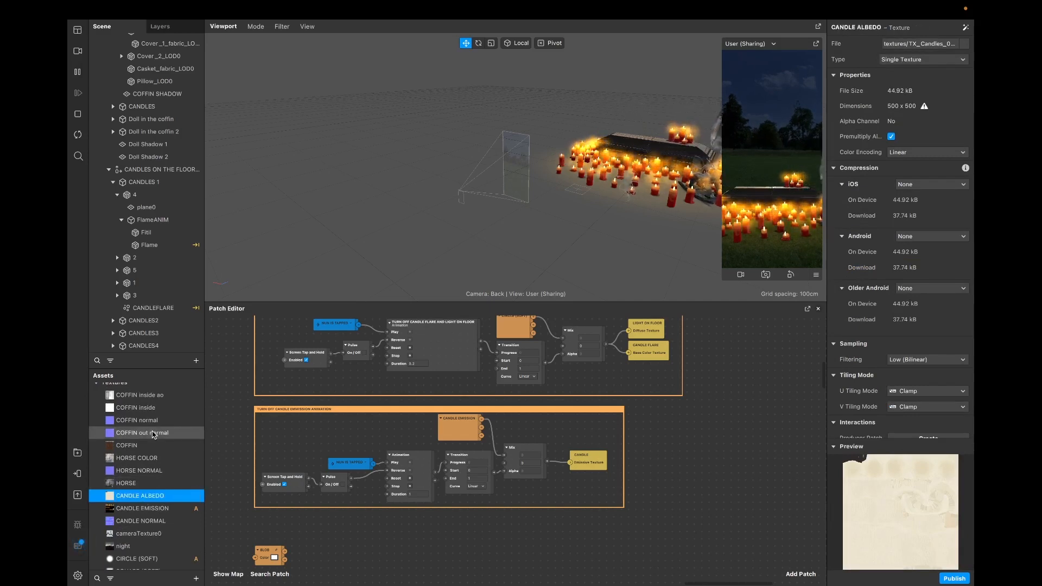
# Step: Reopen the CANDLE material and inspect its albedo, surface, Normal and Emission settings
pyautogui.scroll(-10, 153, 435)
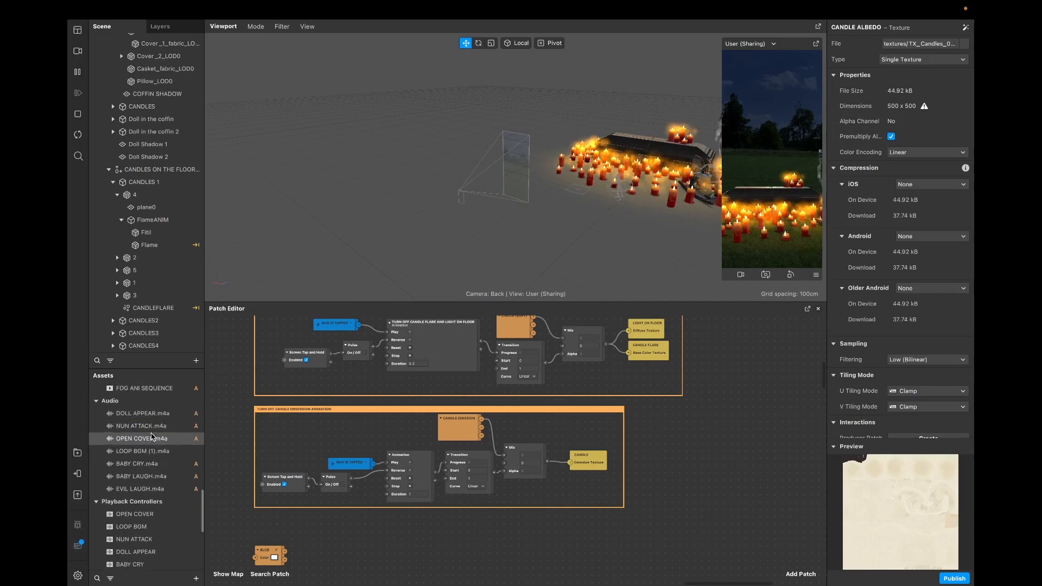
pyautogui.scroll(10, 152, 435)
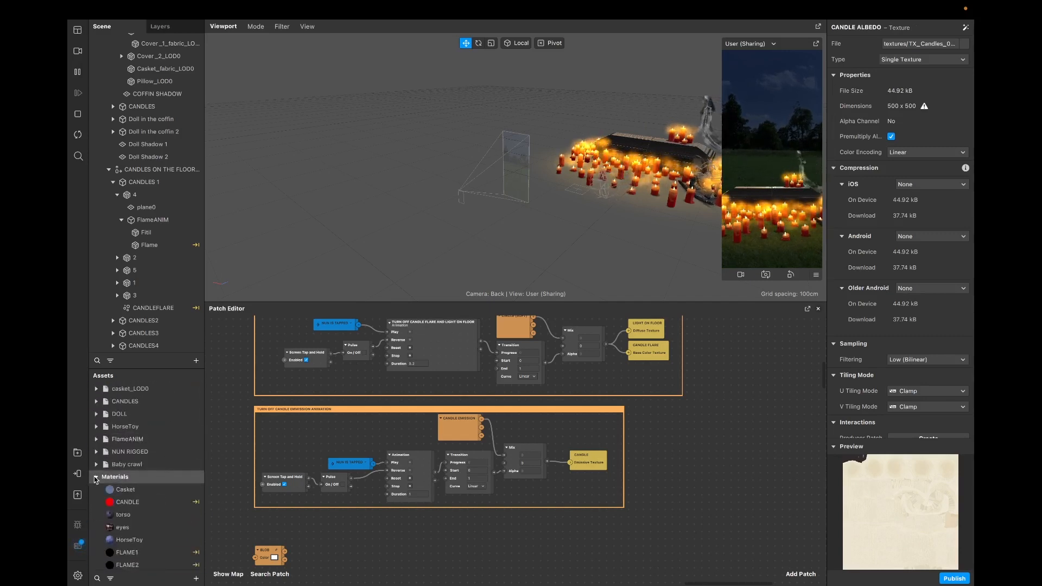
pyautogui.click(123, 502)
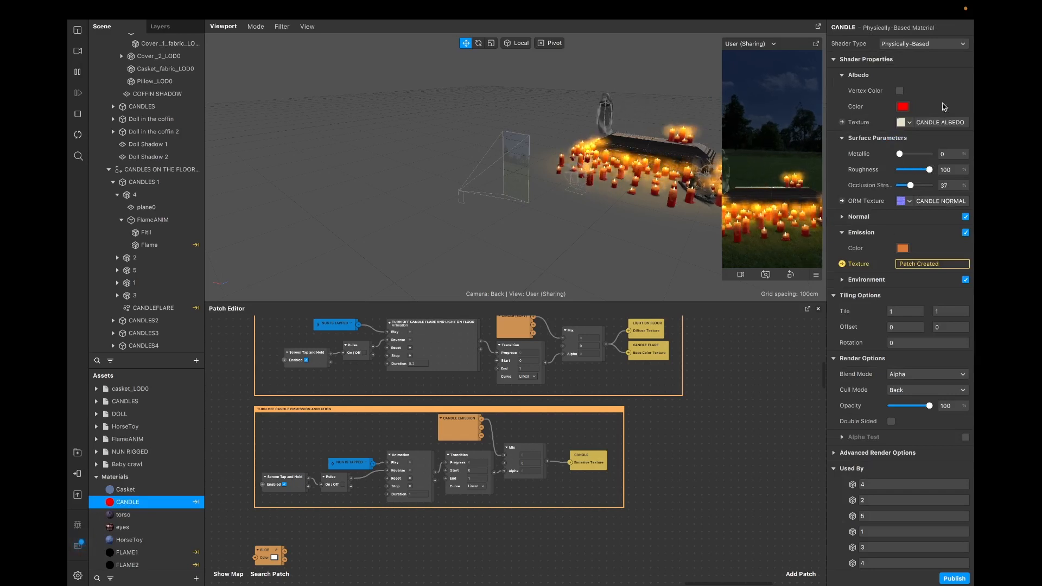
pyautogui.click(841, 217)
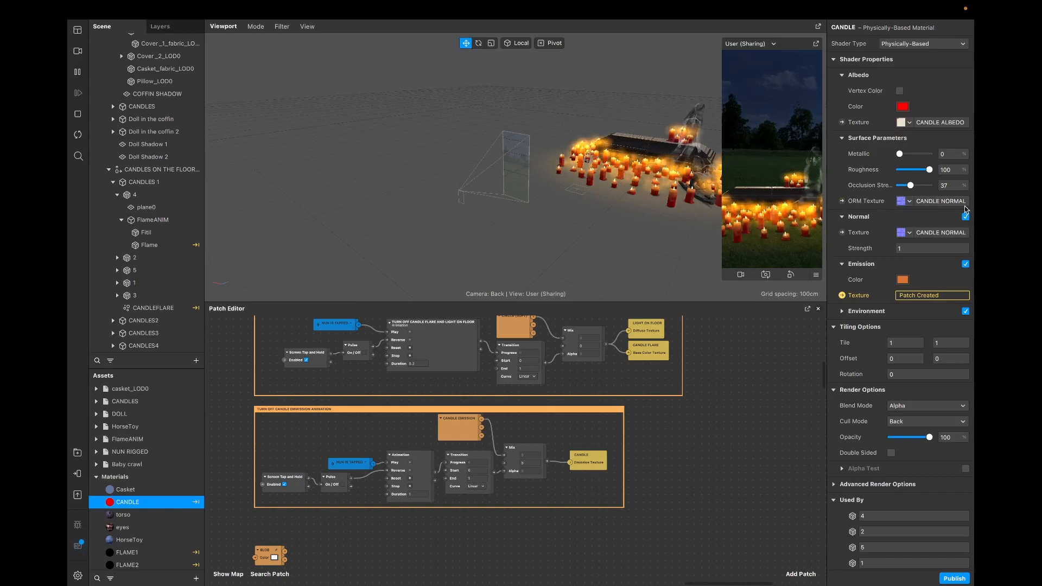
pyautogui.scroll(-3, 944, 245)
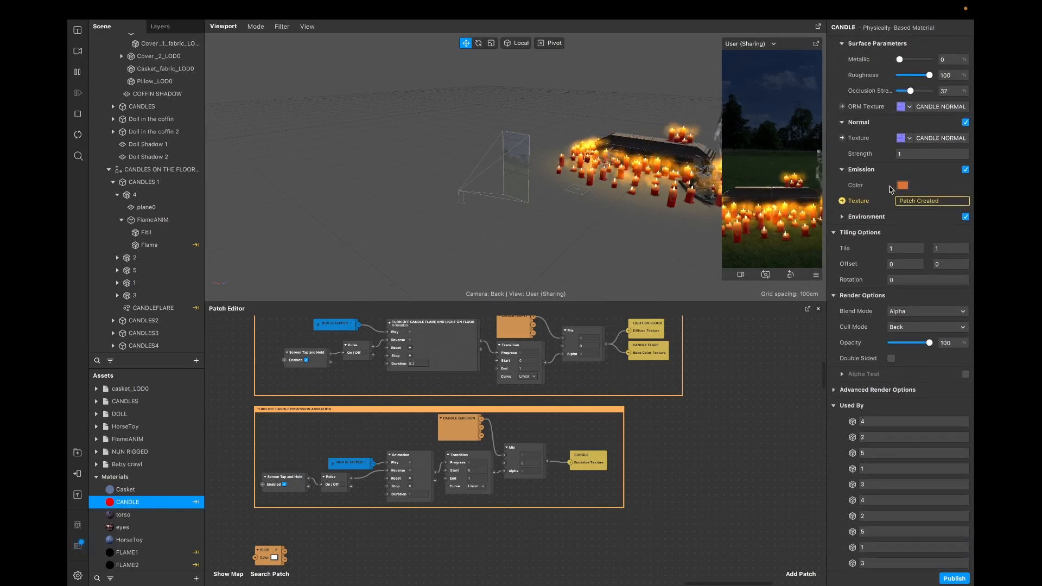
# Step: Trace the CANDLE material's emission texture to its patch and move the NUN IS TAPPED patch slightly away from the Animation patch
pyautogui.click(842, 200)
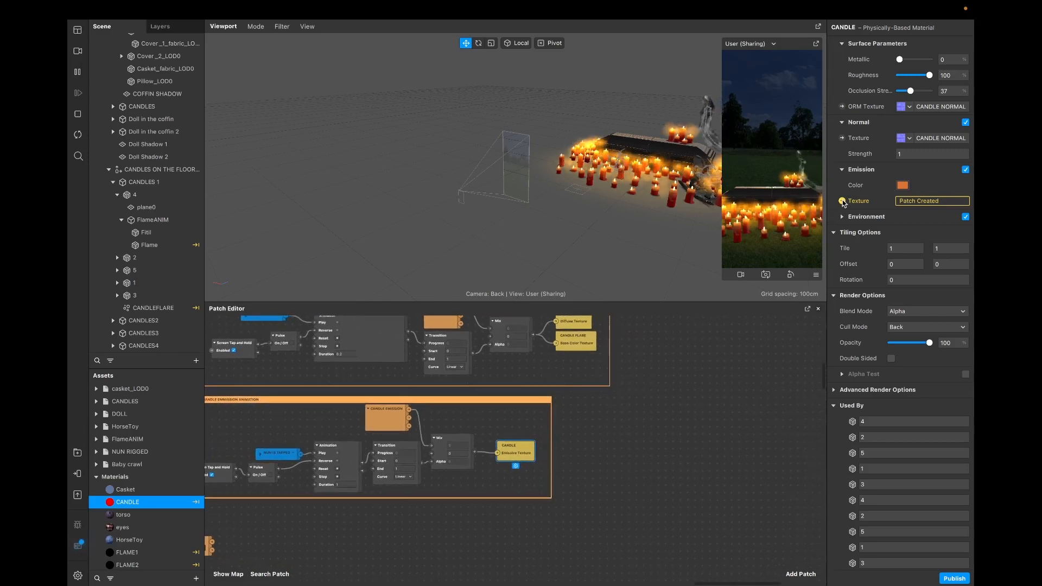
pyautogui.hscroll(-3, 505, 488)
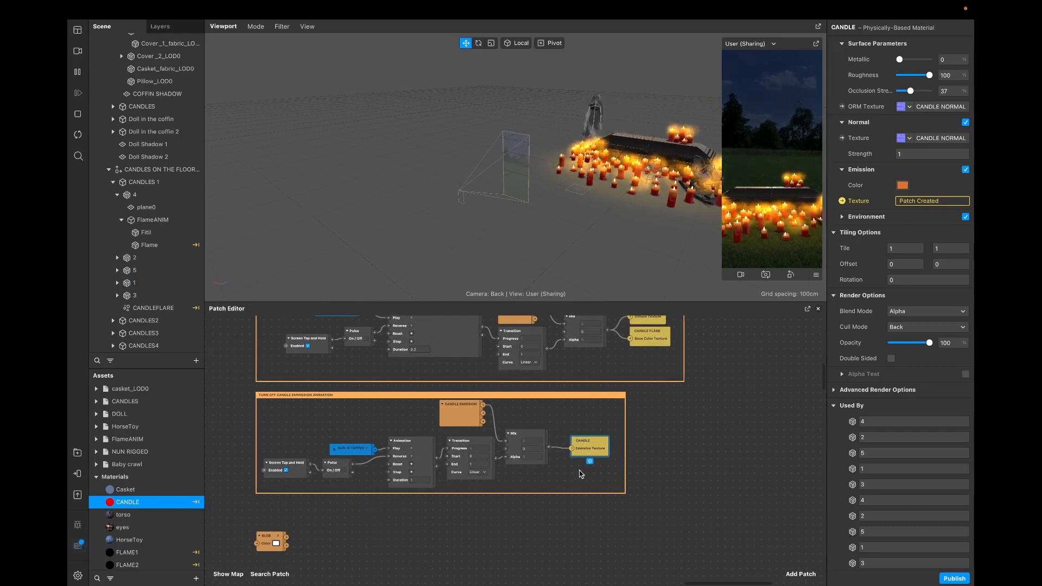
pyautogui.moveTo(352, 450); pyautogui.dragTo(337, 436)
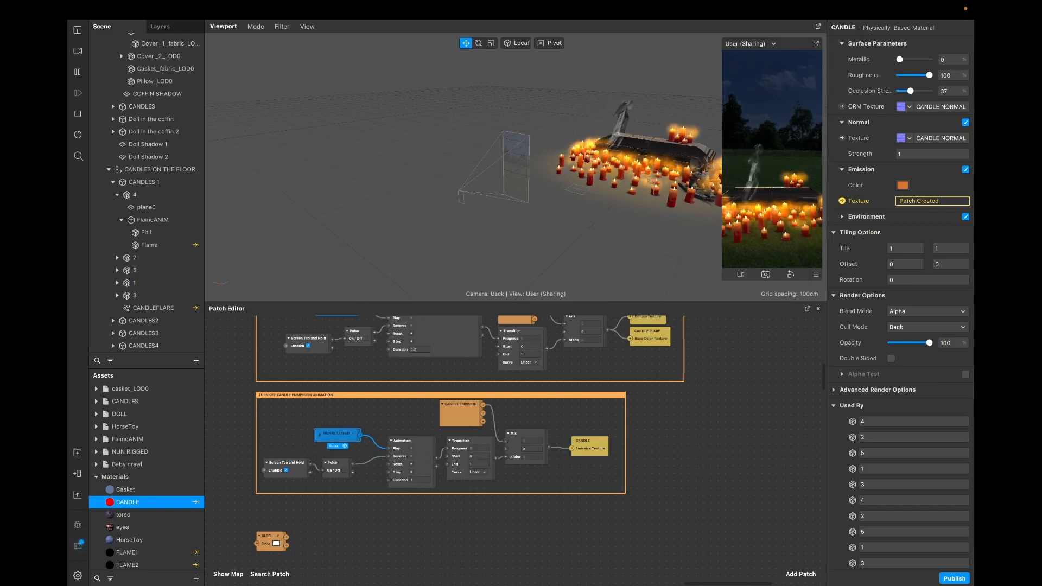
# Step: Review the CANDLE material's Environment settings and set its color encoding to Linear
pyautogui.scroll(-1, 963, 235)
pyautogui.click(843, 216)
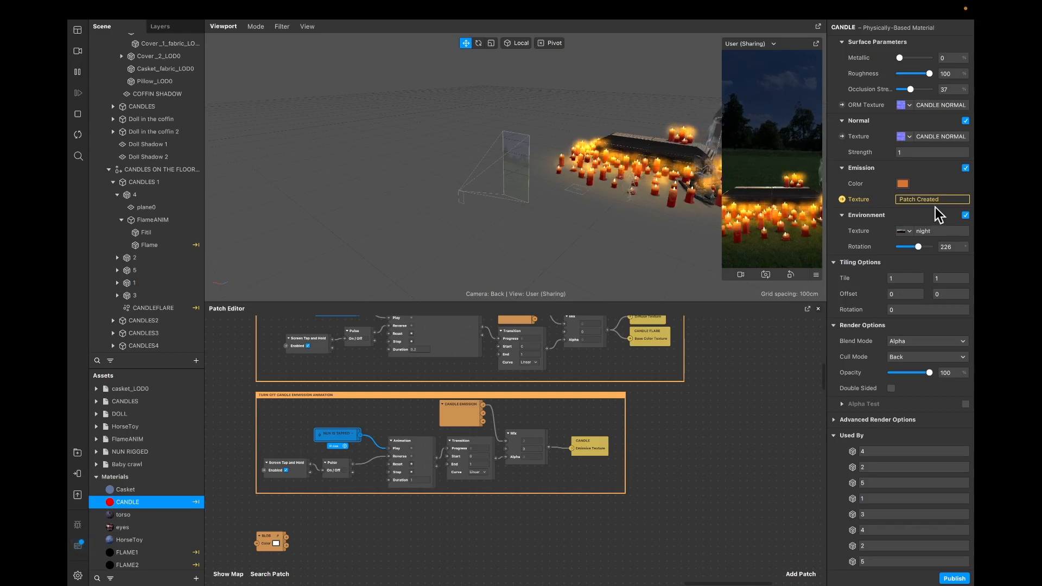
pyautogui.scroll(-4, 938, 331)
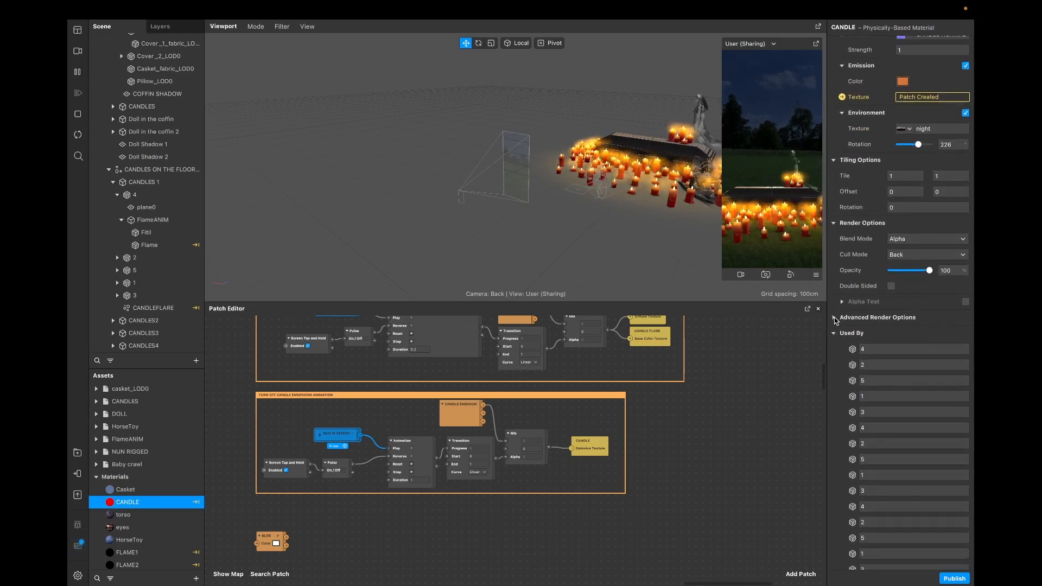
pyautogui.click(835, 319)
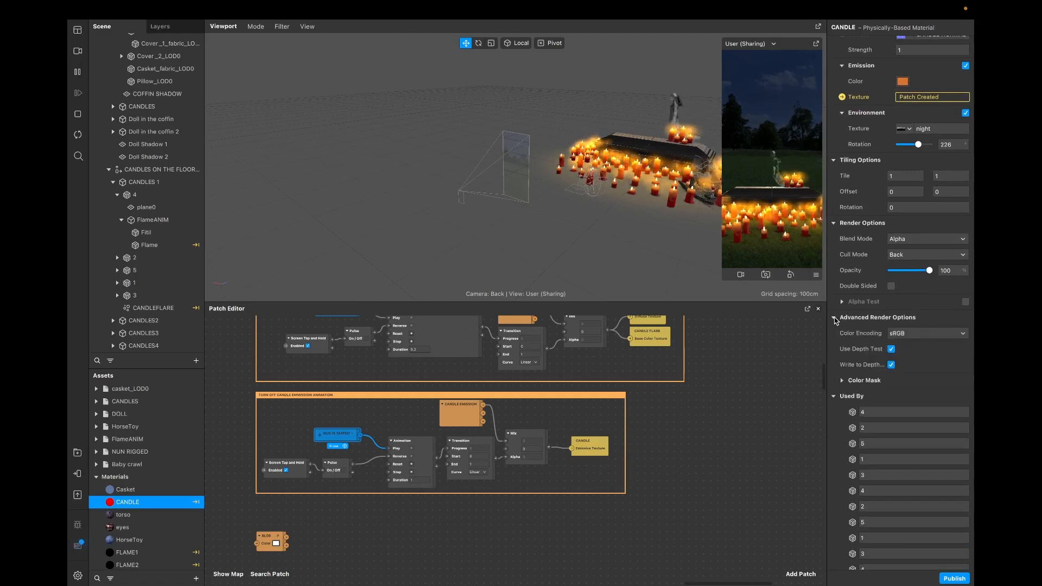
pyautogui.click(935, 337)
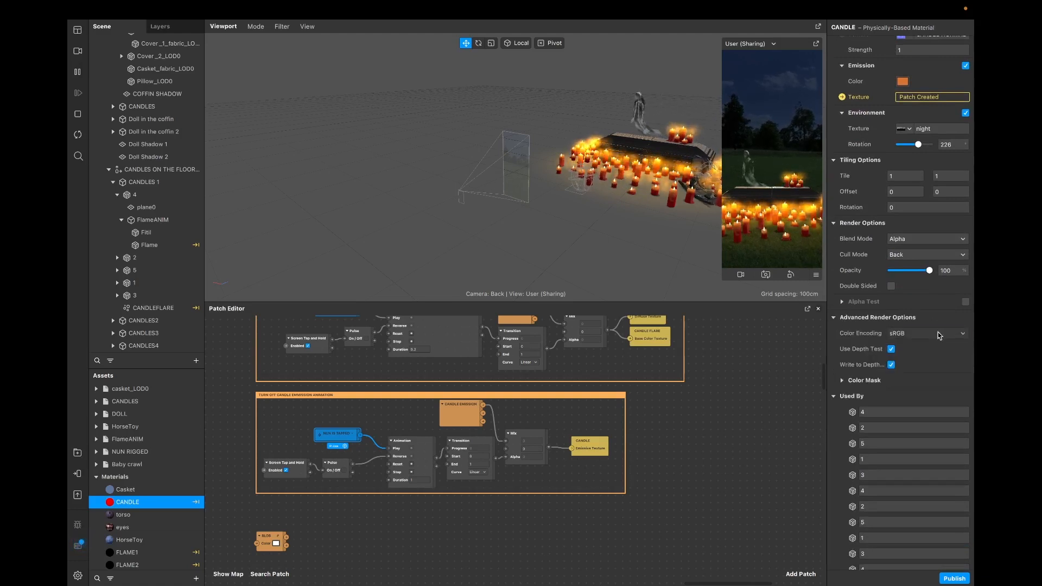
pyautogui.click(936, 338)
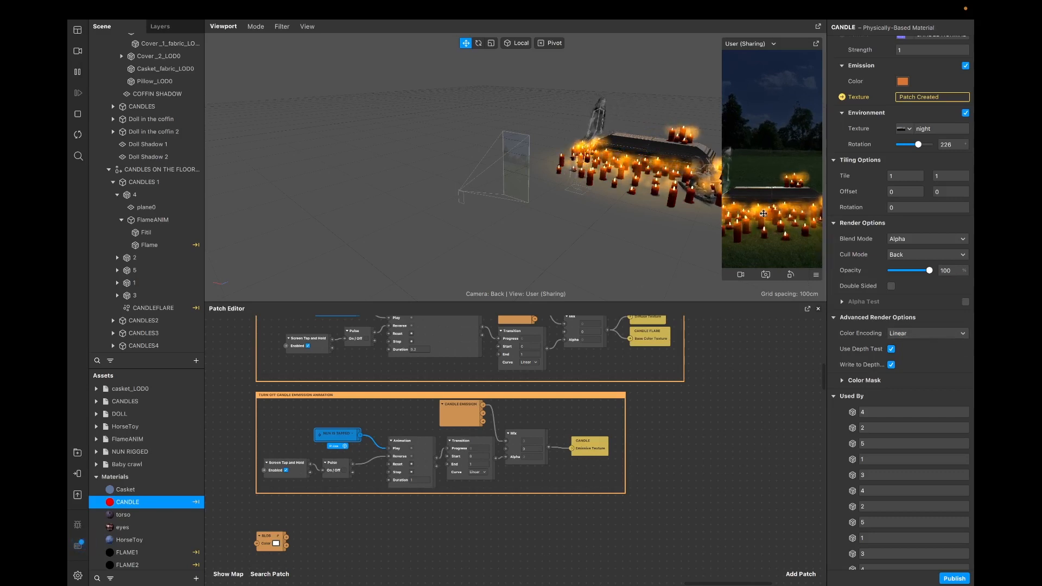
# Step: Look over the candle emission and flare patch groups and the area around them, through to the arm rotation Transition patches
pyautogui.scroll(-2, 758, 423)
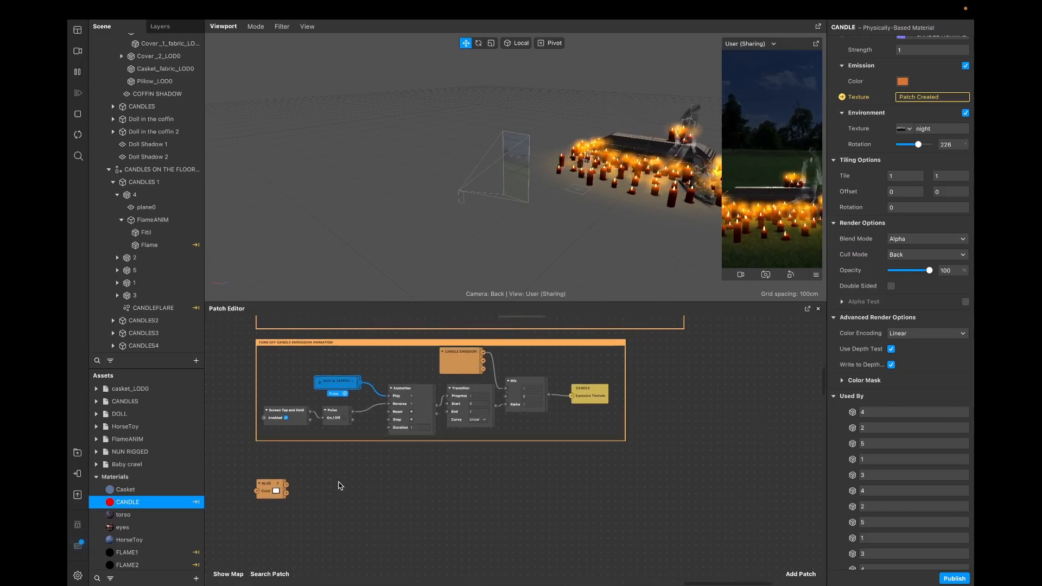
pyautogui.hscroll(-5, 340, 485)
pyautogui.hscroll(4, 341, 485)
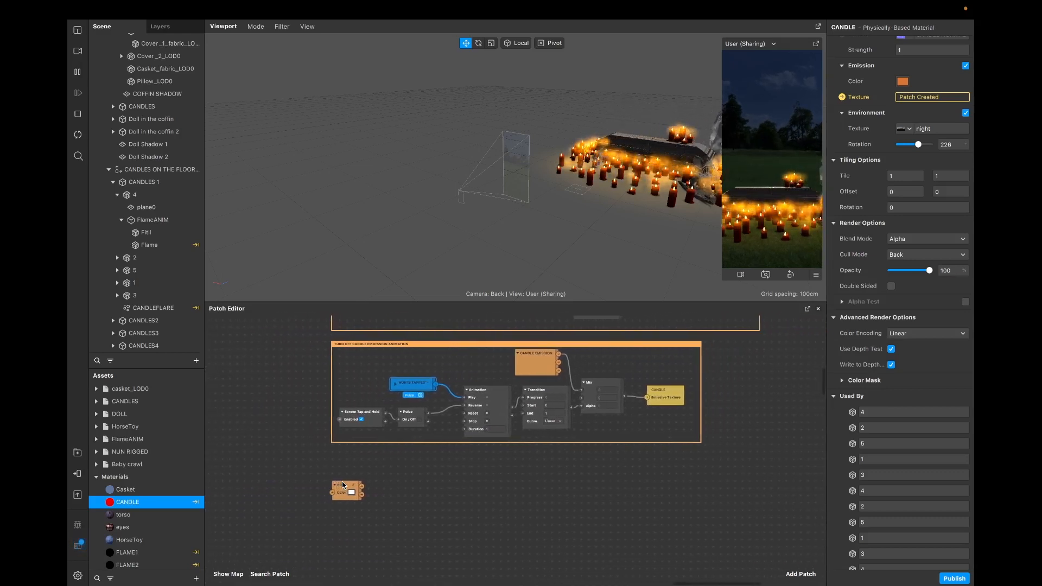
pyautogui.scroll(2, 342, 484)
pyautogui.scroll(1, 342, 485)
pyautogui.hscroll(1, 342, 484)
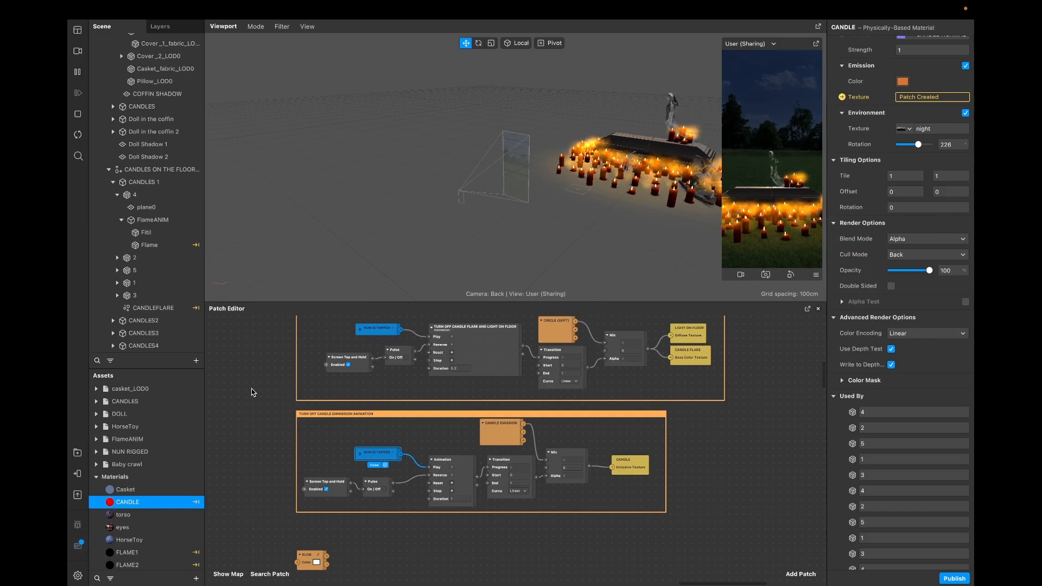
pyautogui.hscroll(-10, 251, 392)
pyautogui.scroll(1, 251, 391)
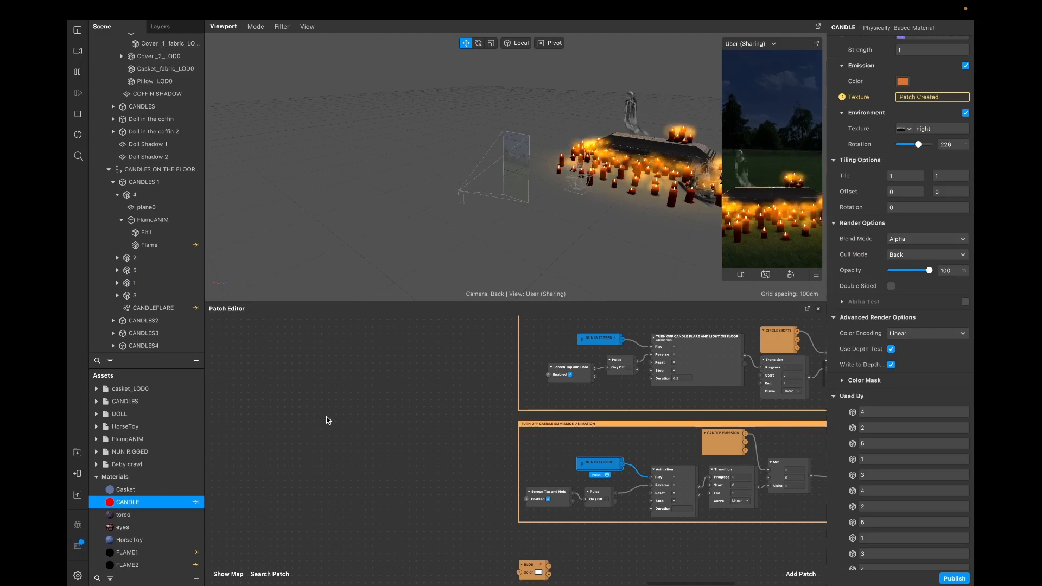
pyautogui.hscroll(15, 332, 413)
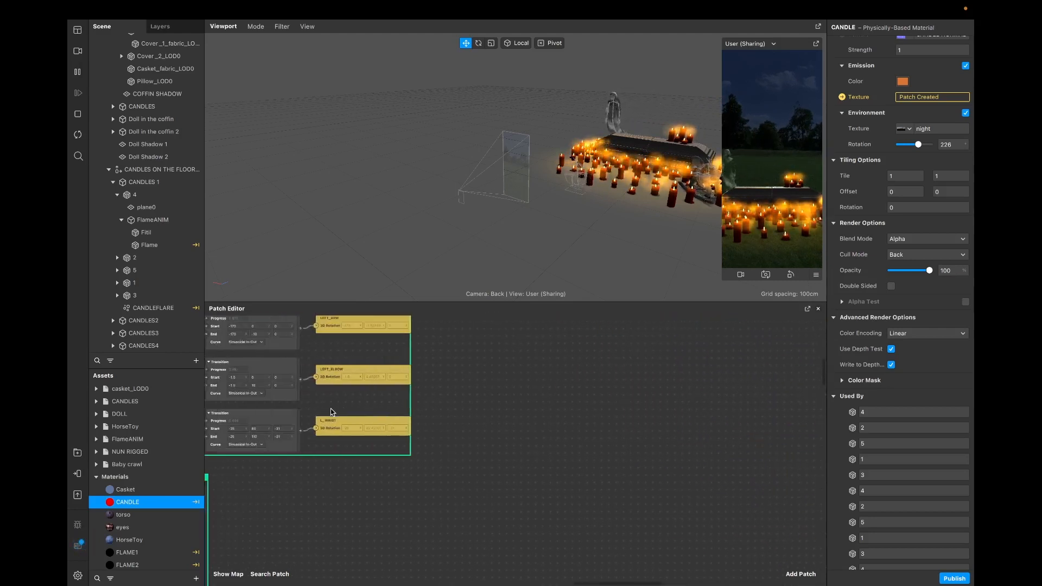
# Step: Look through the patch graph from the arm rotation Transition patches to the manipulator group holding the CANDLEFLARE scale patches
pyautogui.hscroll(-10, 332, 414)
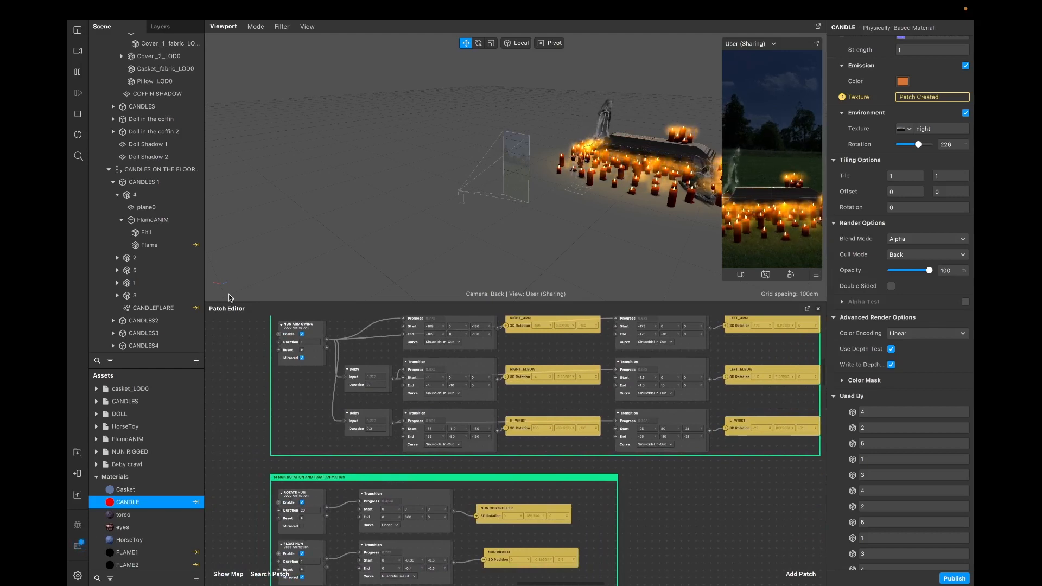
pyautogui.hscroll(-2, 250, 388)
pyautogui.scroll(1, 250, 389)
pyautogui.hscroll(-15, 254, 387)
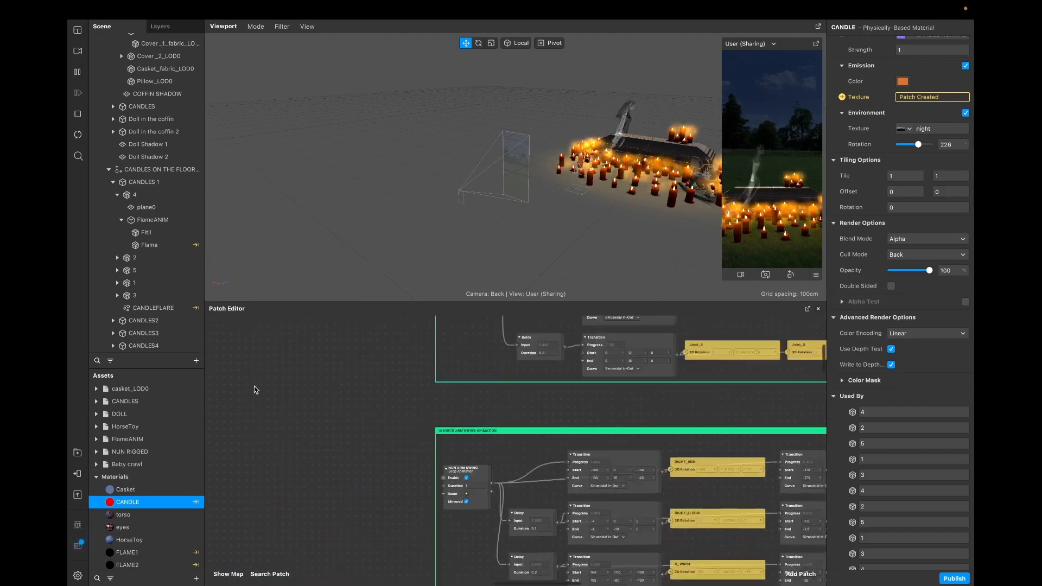
pyautogui.hscroll(-10, 258, 388)
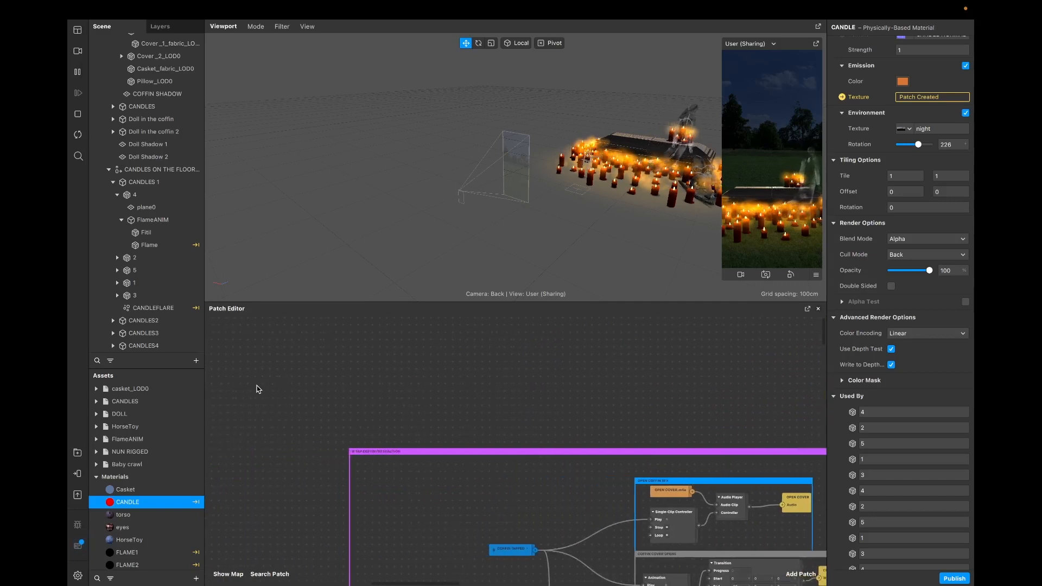
pyautogui.scroll(-12, 258, 389)
pyautogui.scroll(-8, 257, 389)
pyautogui.hscroll(-4, 257, 389)
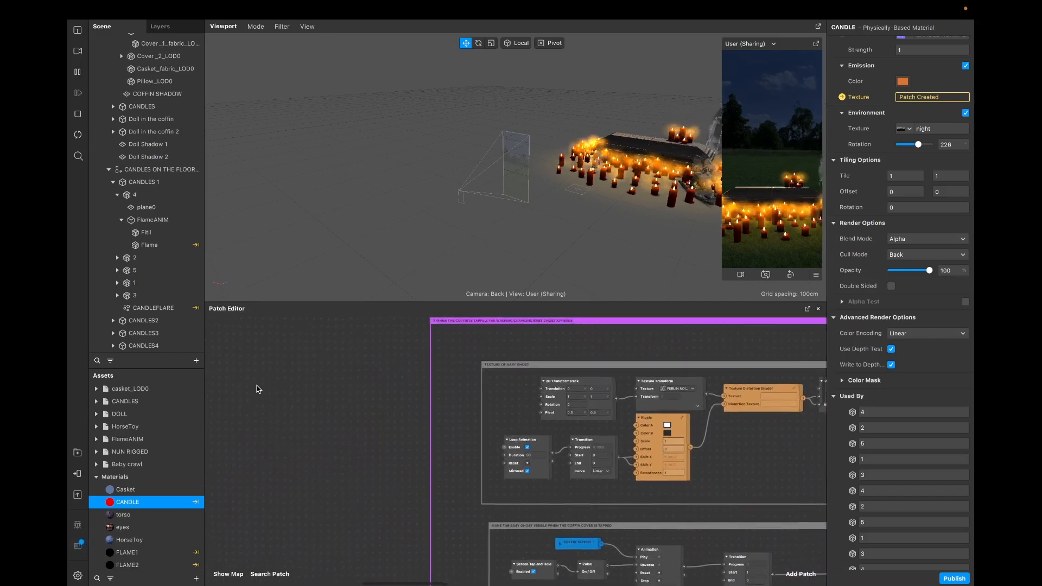
pyautogui.keyDown('ctrl'); pyautogui.scroll(-5, 258, 389); pyautogui.keyUp('ctrl')
pyautogui.keyDown('ctrl'); pyautogui.scroll(5, 258, 389); pyautogui.keyUp('ctrl')
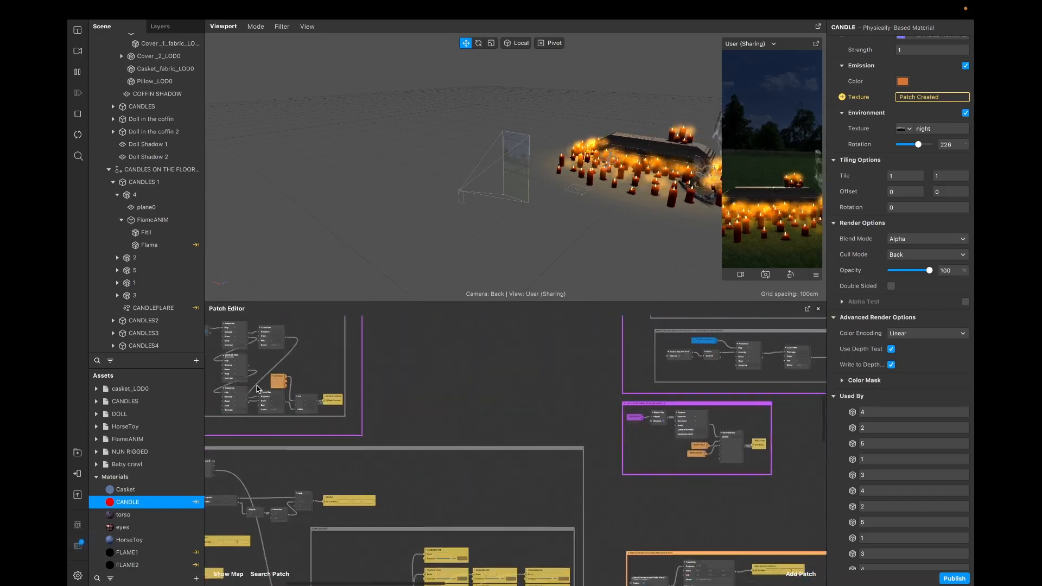
pyautogui.scroll(-10, 258, 389)
pyautogui.scroll(-5, 258, 388)
pyautogui.hscroll(3, 257, 388)
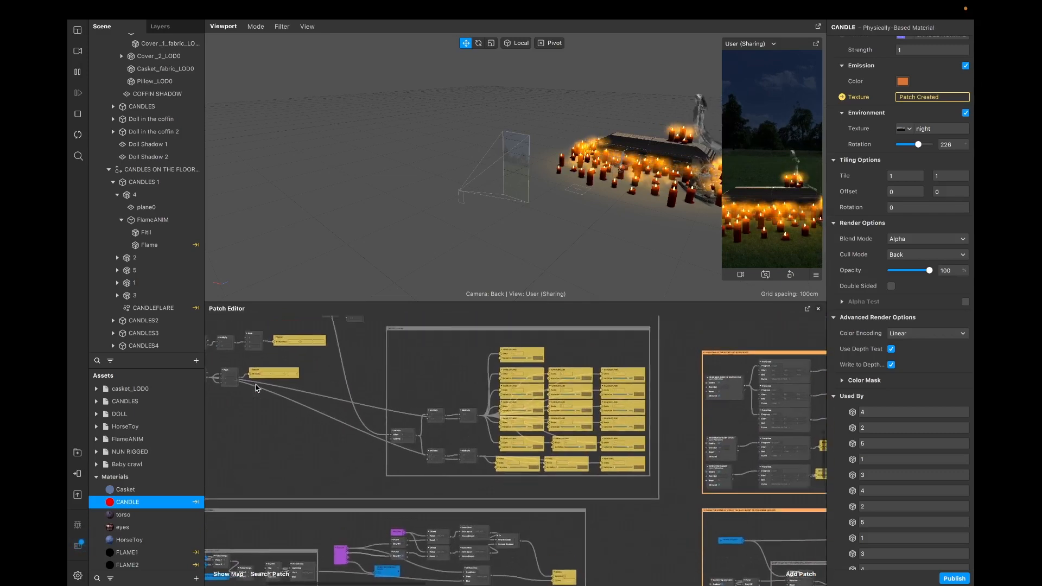
pyautogui.scroll(5, 258, 388)
pyautogui.hscroll(-2, 258, 388)
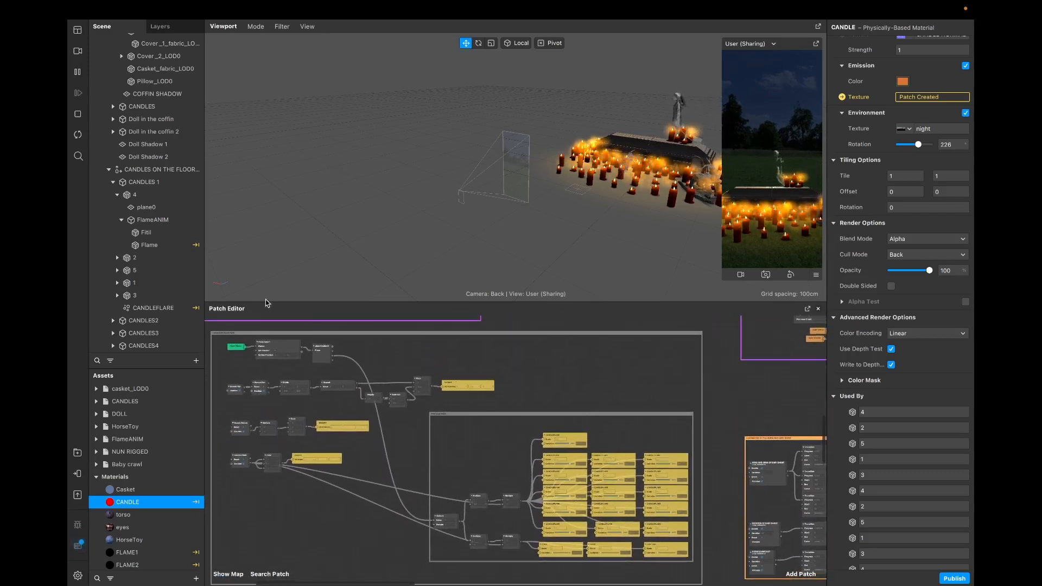
# Step: Enlarge the Patch Editor upward and bring the manipulator group with its nested PARTICLE HACK group into view
pyautogui.moveTo(269, 302); pyautogui.dragTo(271, 178)
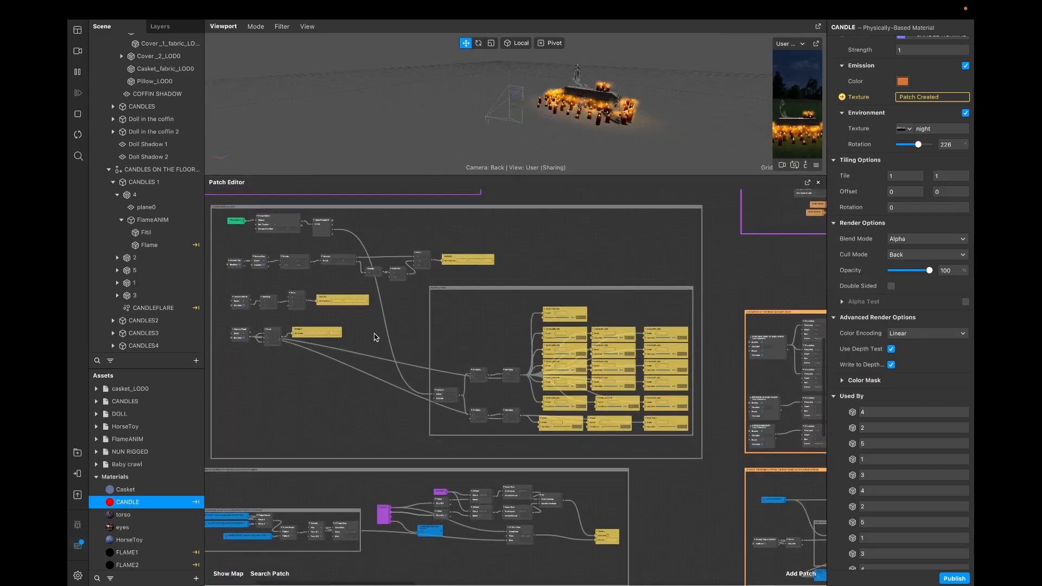
pyautogui.scroll(2, 372, 304)
pyautogui.hscroll(-2, 372, 304)
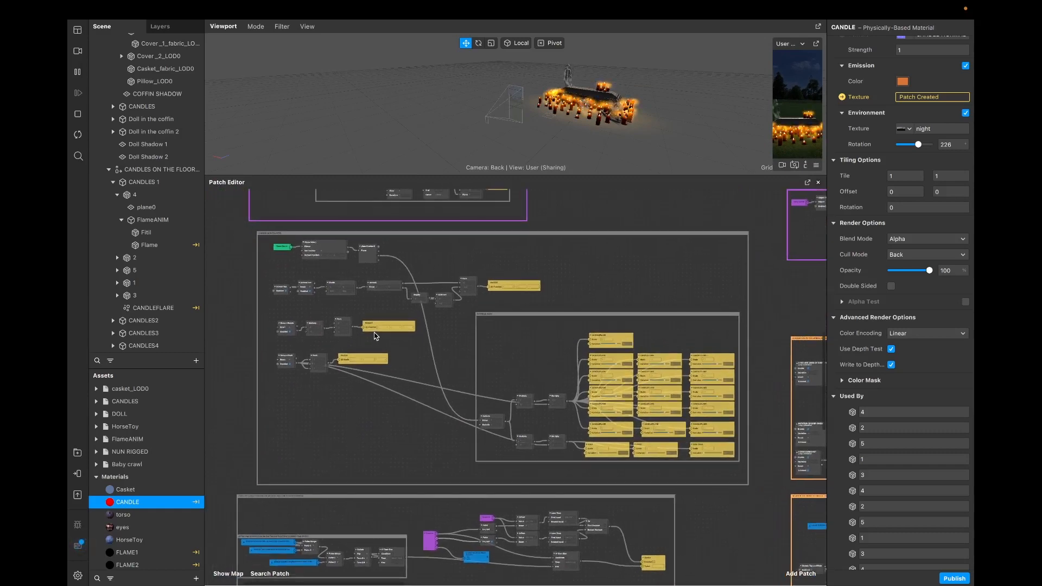
pyautogui.keyDown('ctrl'); pyautogui.scroll(5, 375, 335); pyautogui.keyUp('ctrl')
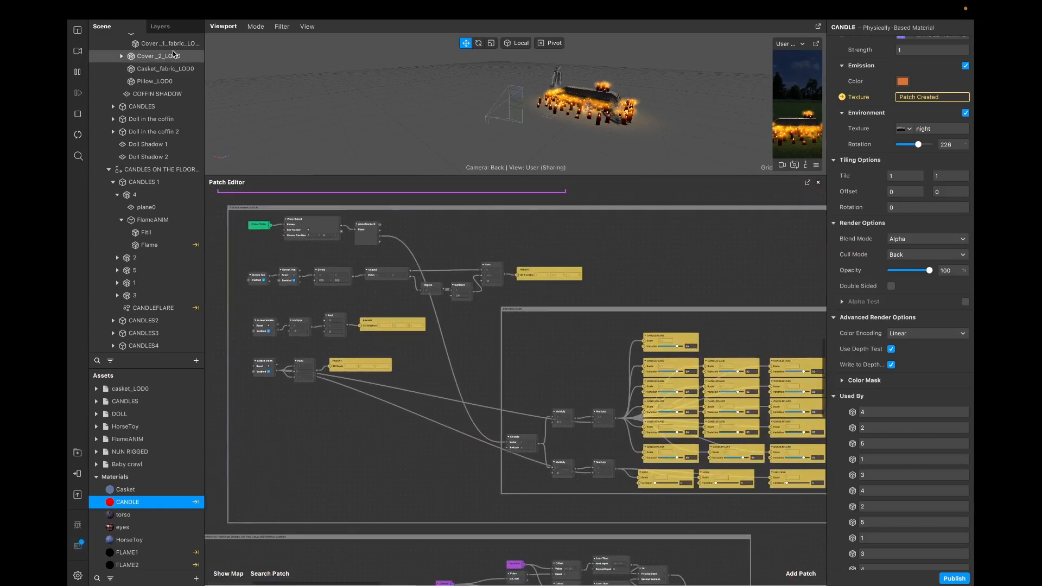
pyautogui.scroll(1, 163, 157)
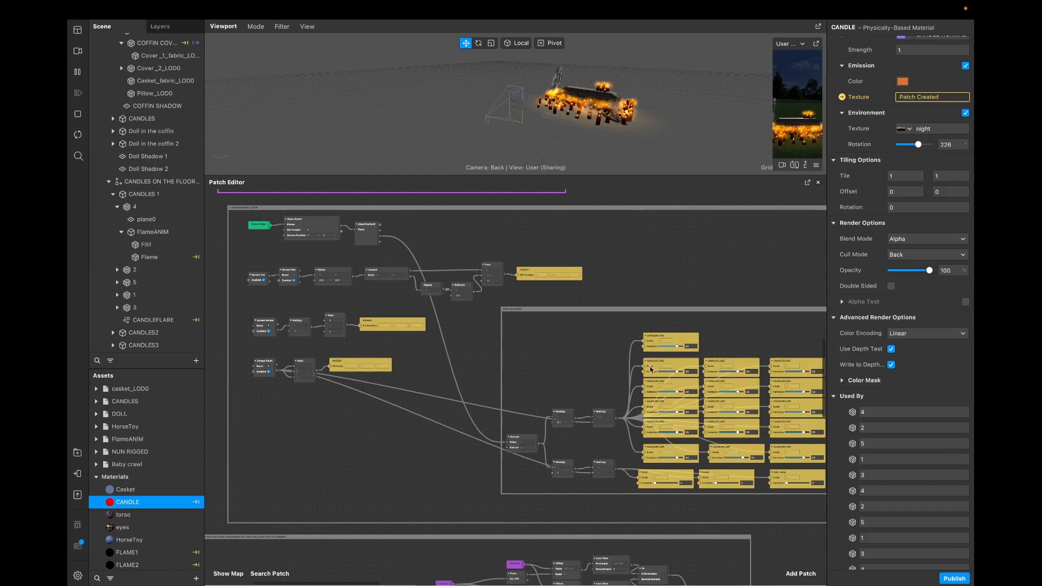
pyautogui.hscroll(2, 654, 353)
pyautogui.scroll(1, 654, 353)
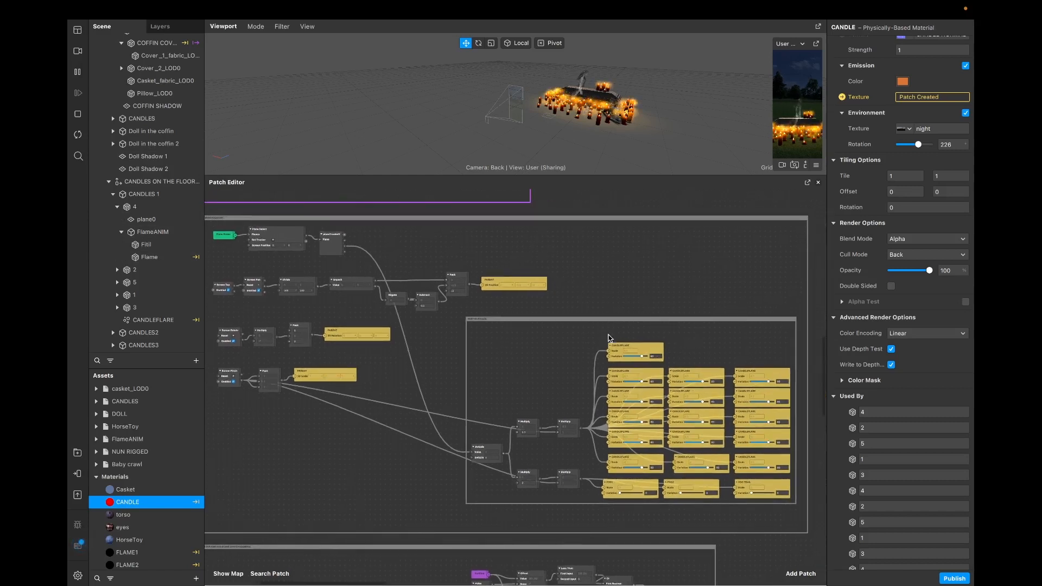
# Step: Select the CANDLEFLARE particle system under CANDLES 1 and trace its particle Scale property to its patch
pyautogui.moveTo(608, 337); pyautogui.dragTo(785, 452)
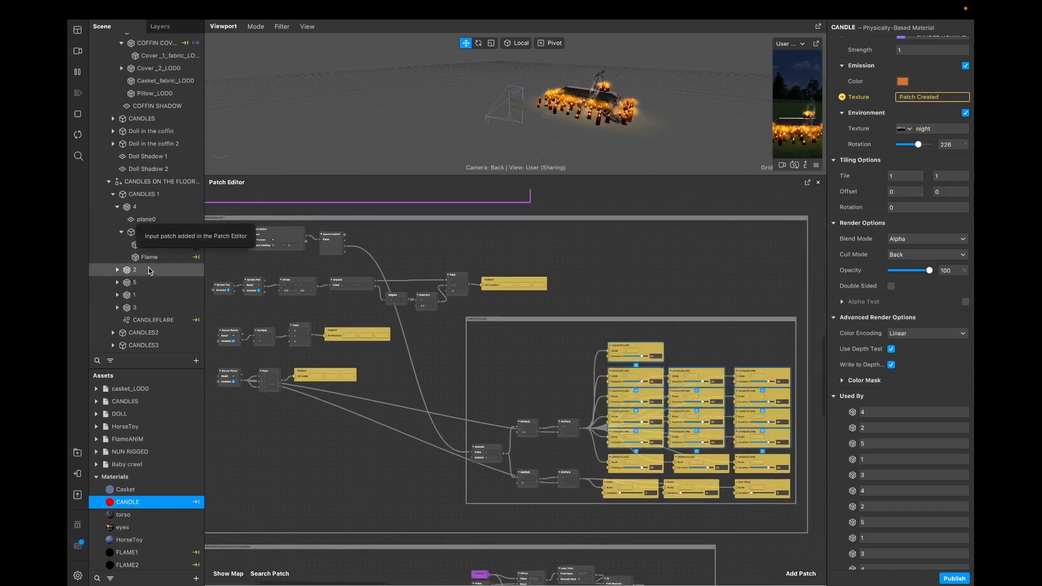
pyautogui.scroll(3, 130, 250)
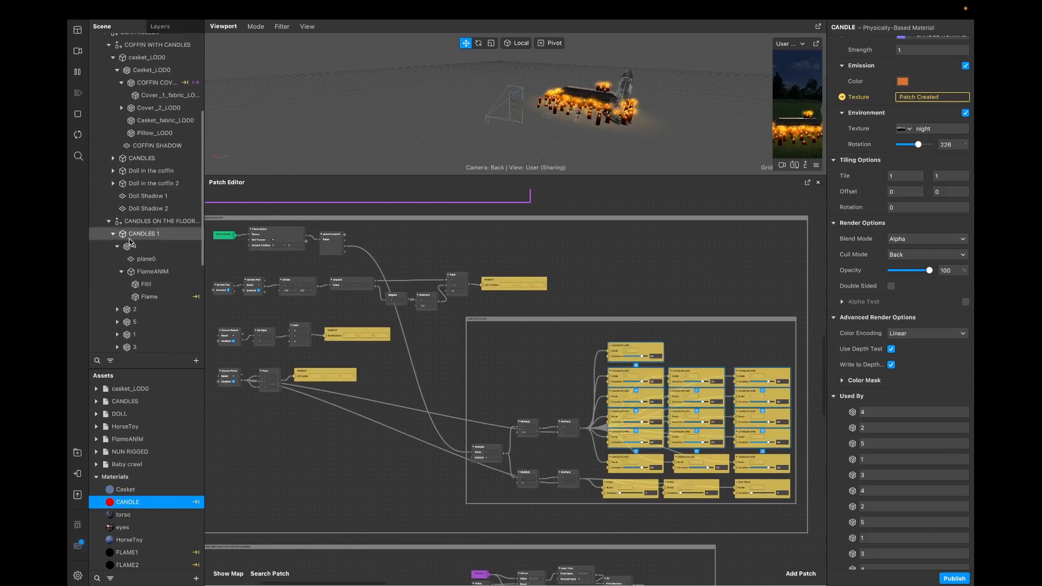
pyautogui.scroll(2, 135, 318)
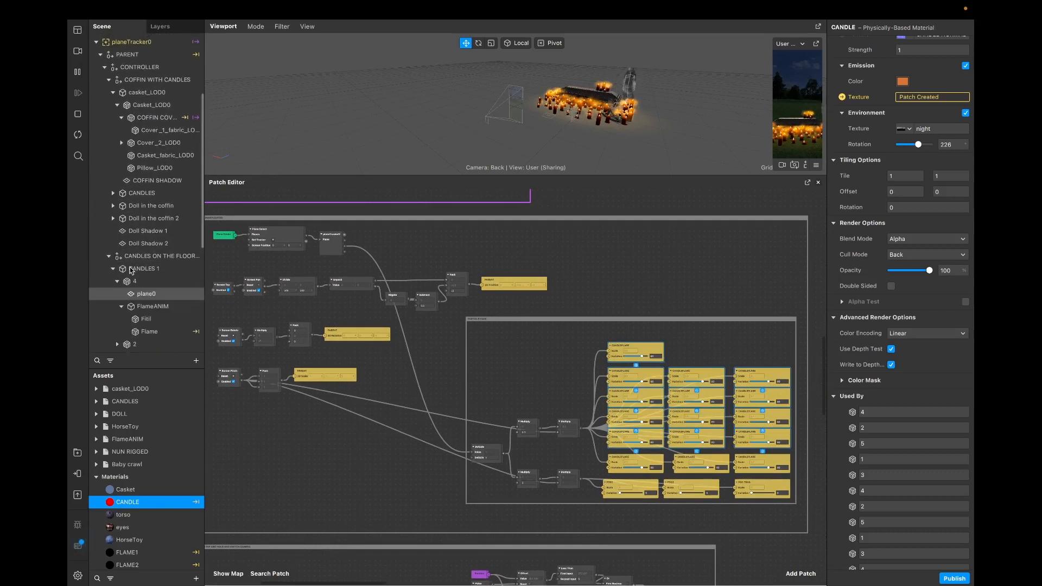
pyautogui.scroll(-4, 113, 268)
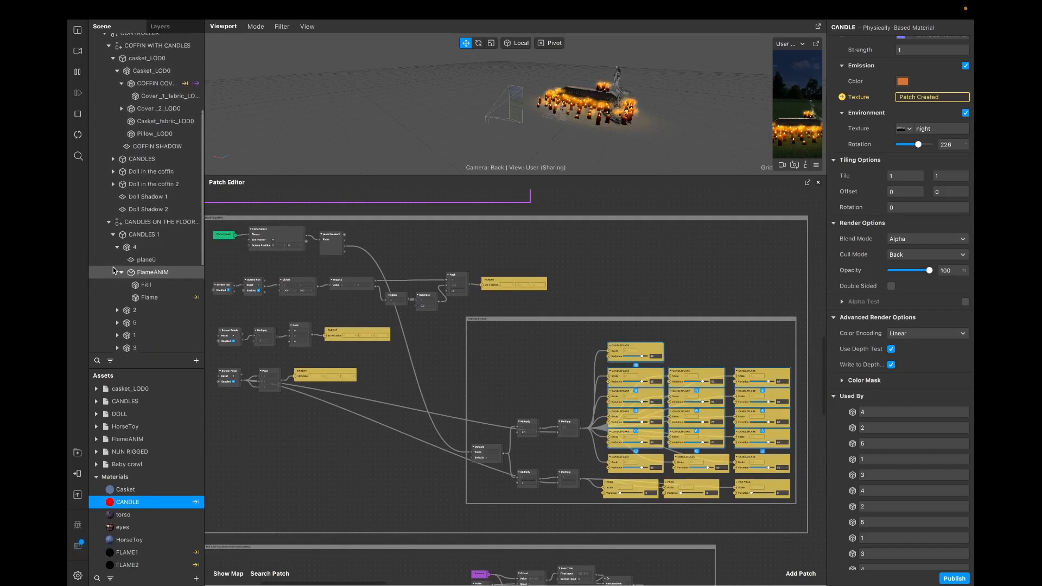
pyautogui.click(155, 322)
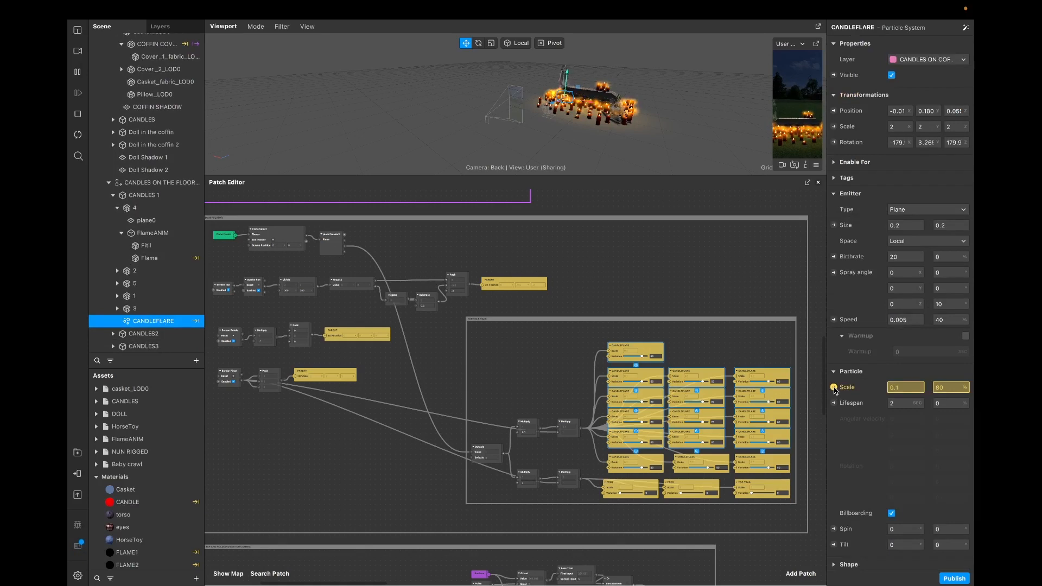
pyautogui.click(834, 388)
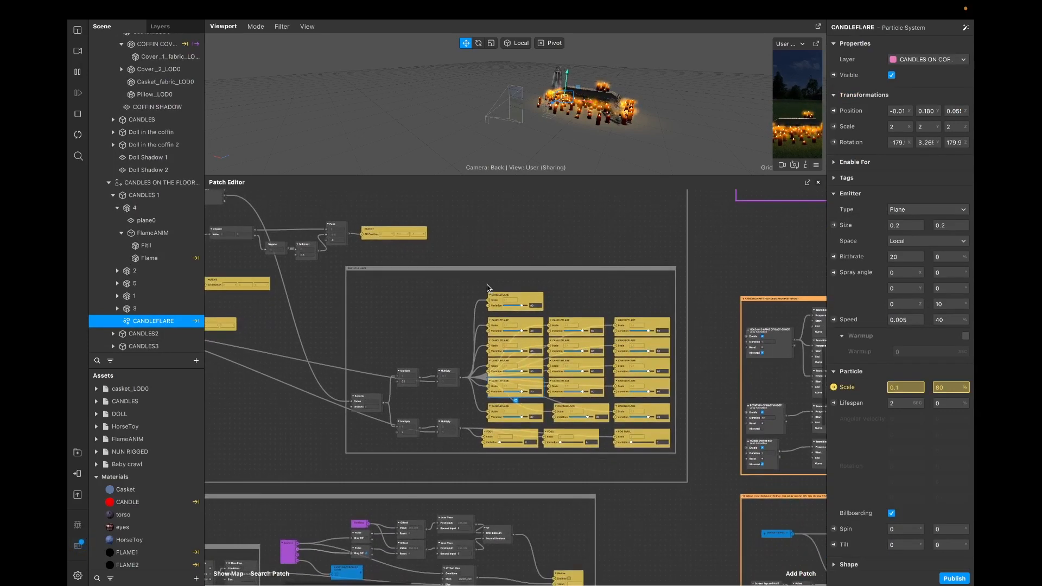
# Step: Move all CANDLEFLARE patches in the PARTICLE HACK group slightly up, away from the row of fog patches
pyautogui.moveTo(487, 288); pyautogui.dragTo(646, 427)
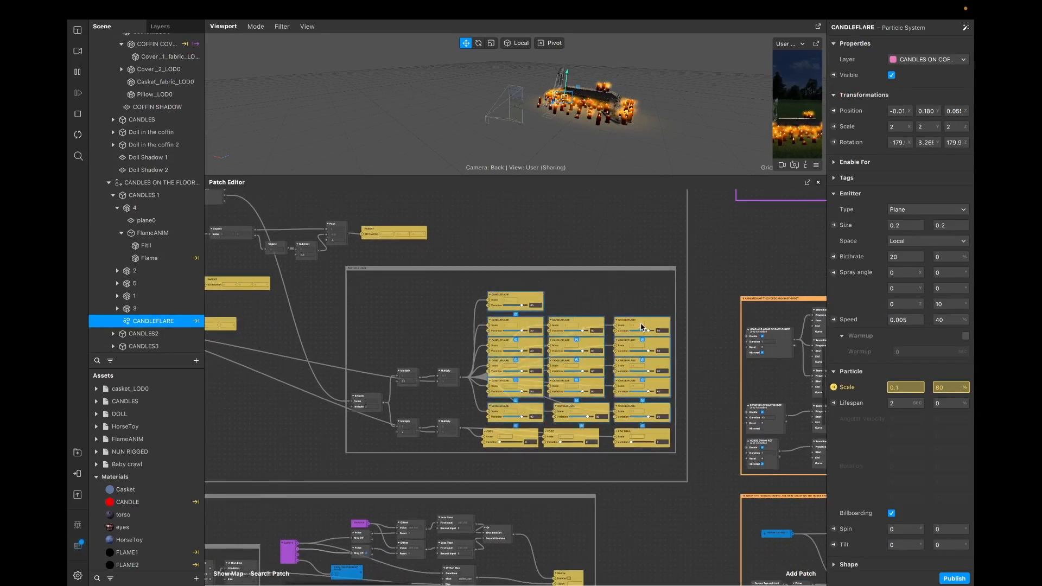
pyautogui.moveTo(642, 328); pyautogui.dragTo(641, 311)
pyautogui.click(509, 420)
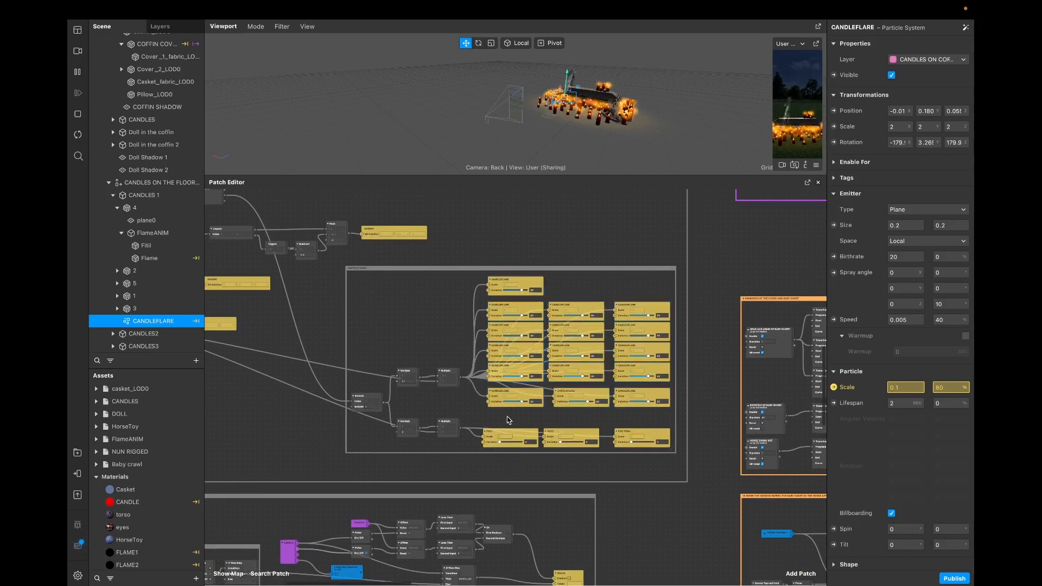
# Step: Highlight the three fog patches and inspect the FOG1, FOG2 and FOG TRAIL particle systems they belong to
pyautogui.moveTo(470, 440); pyautogui.dragTo(646, 436)
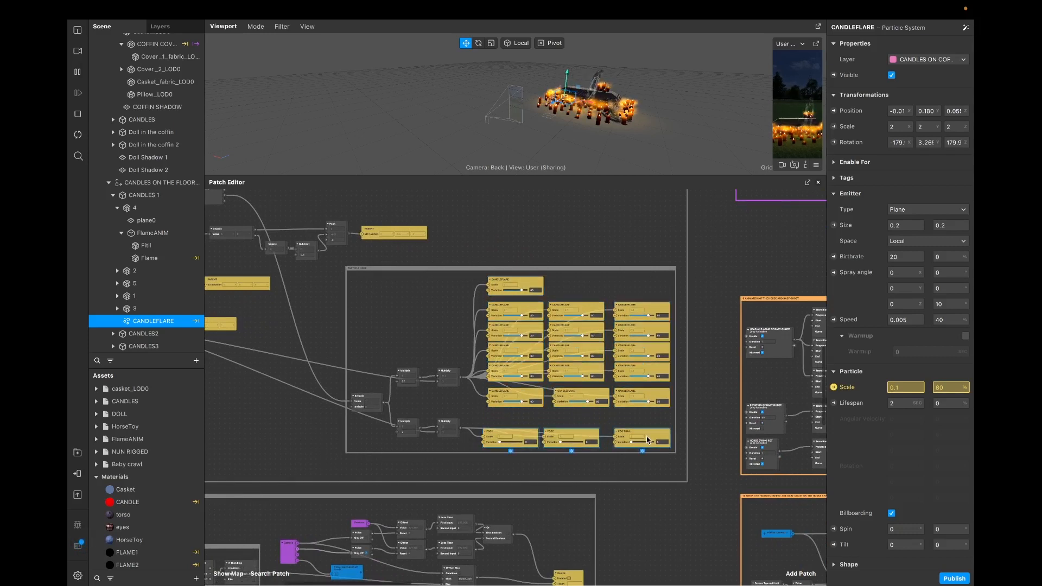
pyautogui.scroll(-5, 118, 329)
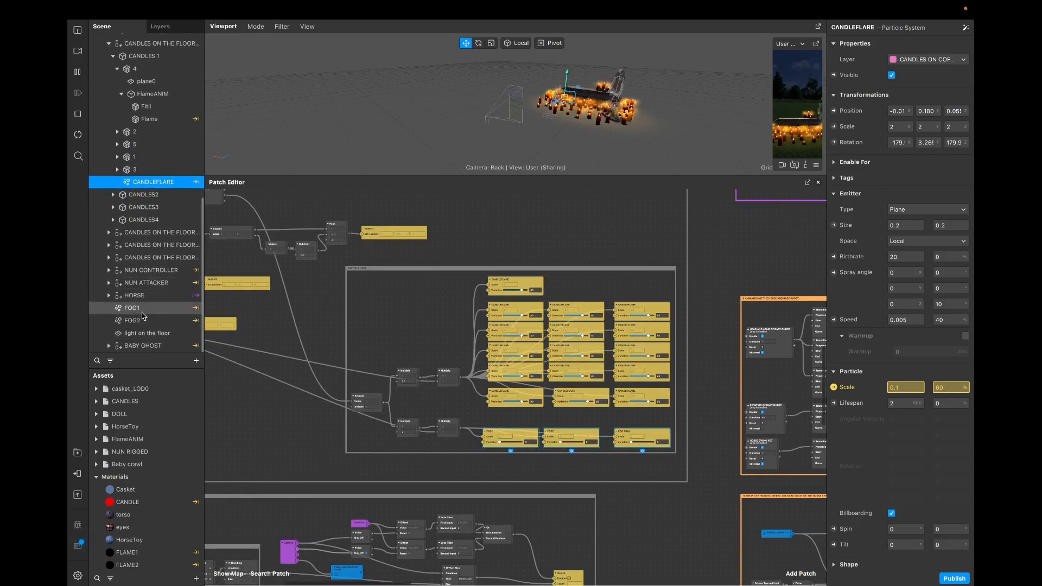
pyautogui.click(132, 308)
pyautogui.click(136, 322)
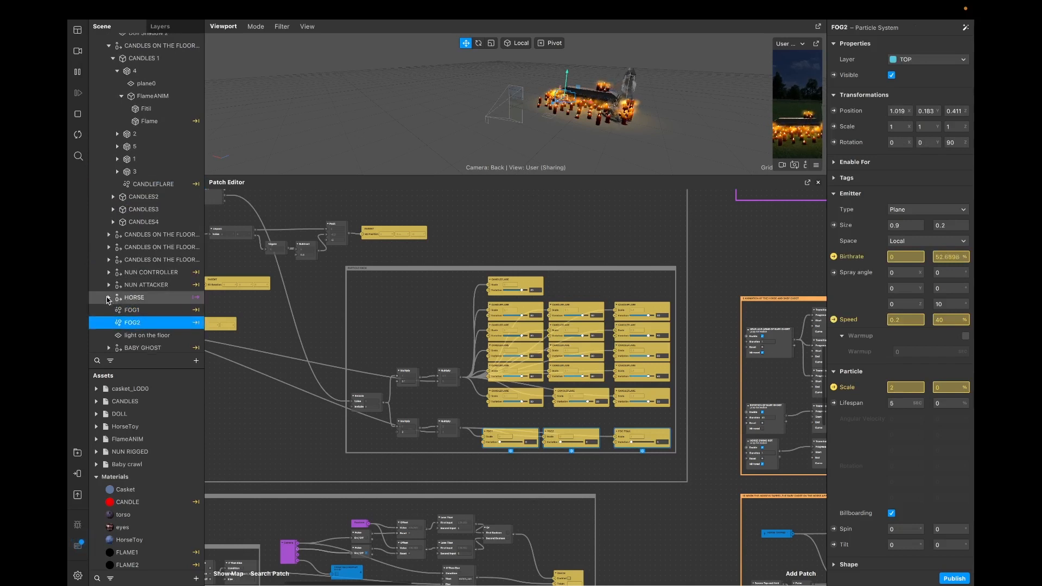
pyautogui.click(108, 288)
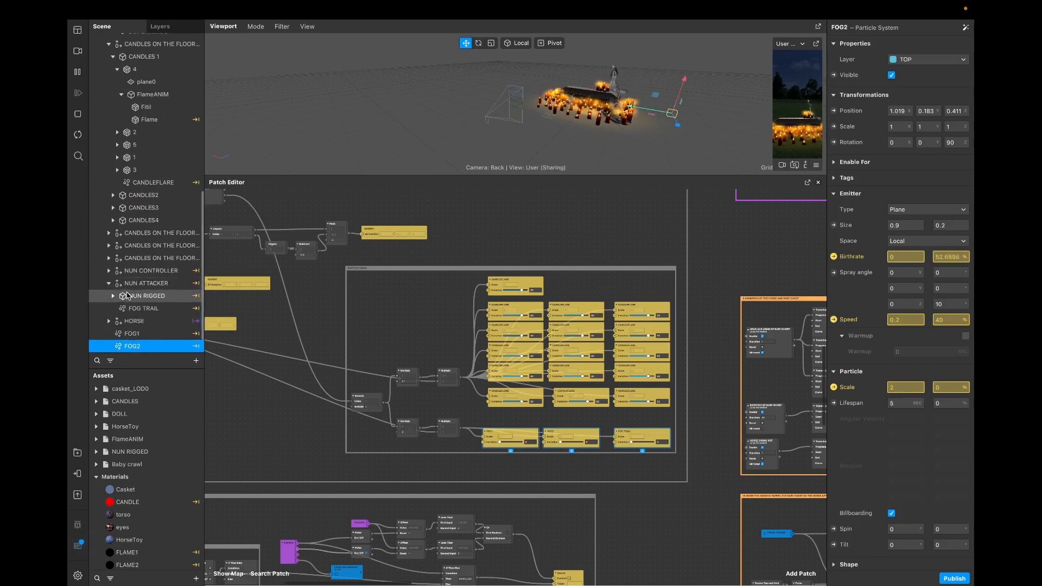
pyautogui.scroll(-1, 130, 287)
pyautogui.click(144, 284)
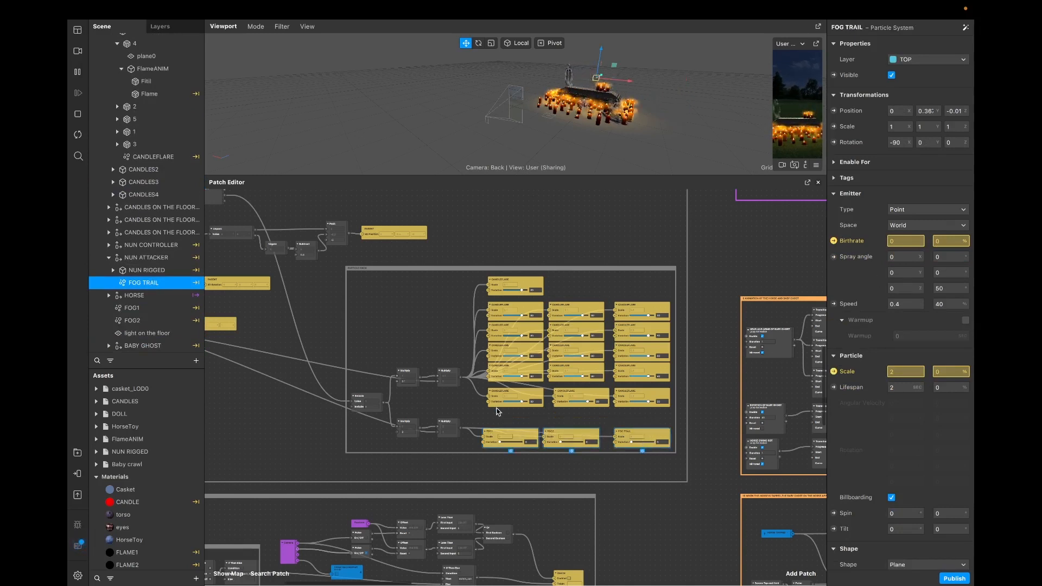
pyautogui.moveTo(496, 408); pyautogui.dragTo(630, 279)
pyautogui.click(629, 279)
# Step: Move the Swizzle patch slightly up and to the left, widening the PARTICLE HACK group's left edge to make room for it
pyautogui.hscroll(-2, 446, 375)
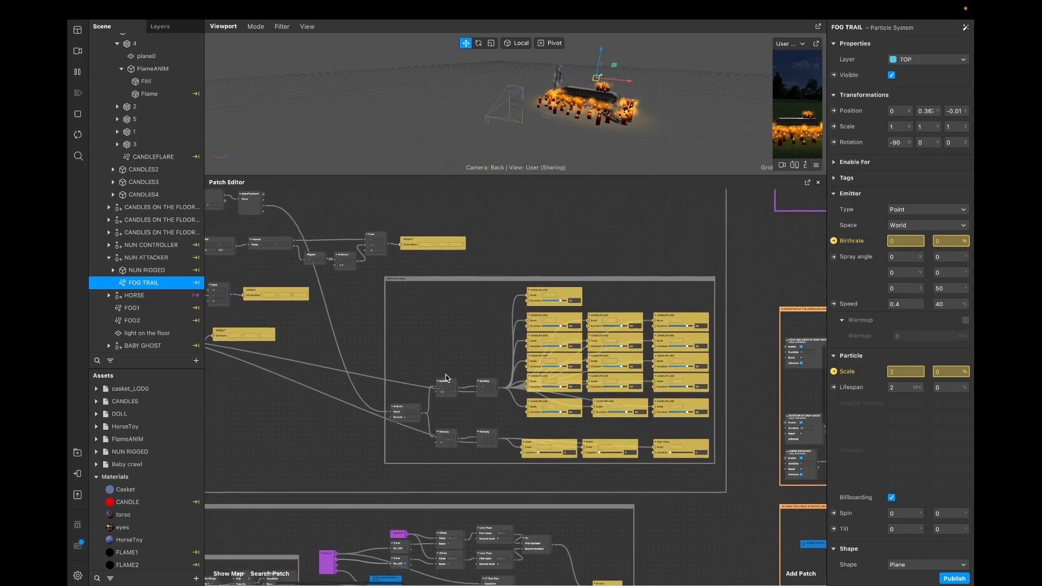
pyautogui.hscroll(-6, 446, 377)
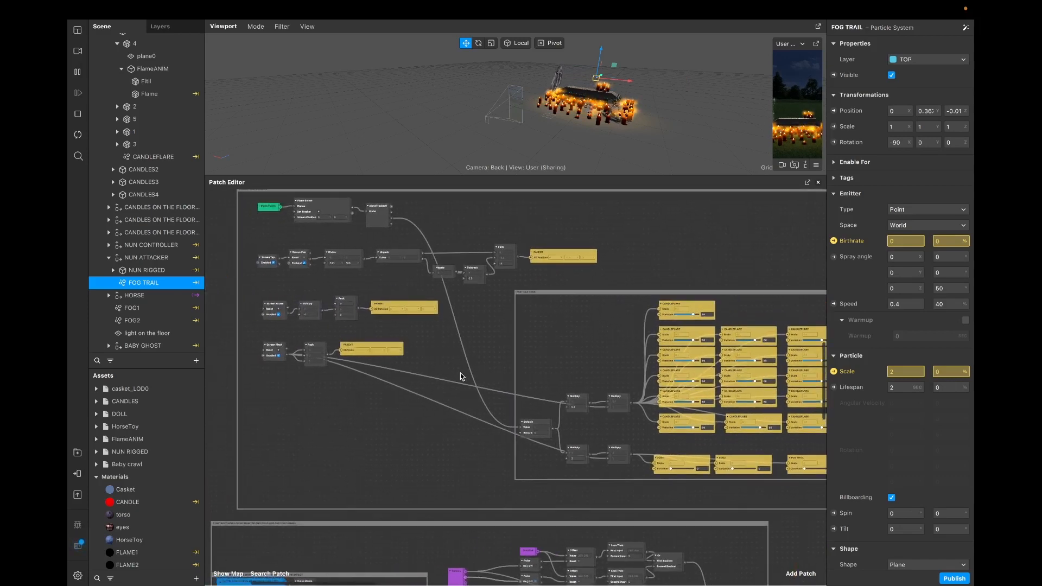
pyautogui.scroll(5, 460, 376)
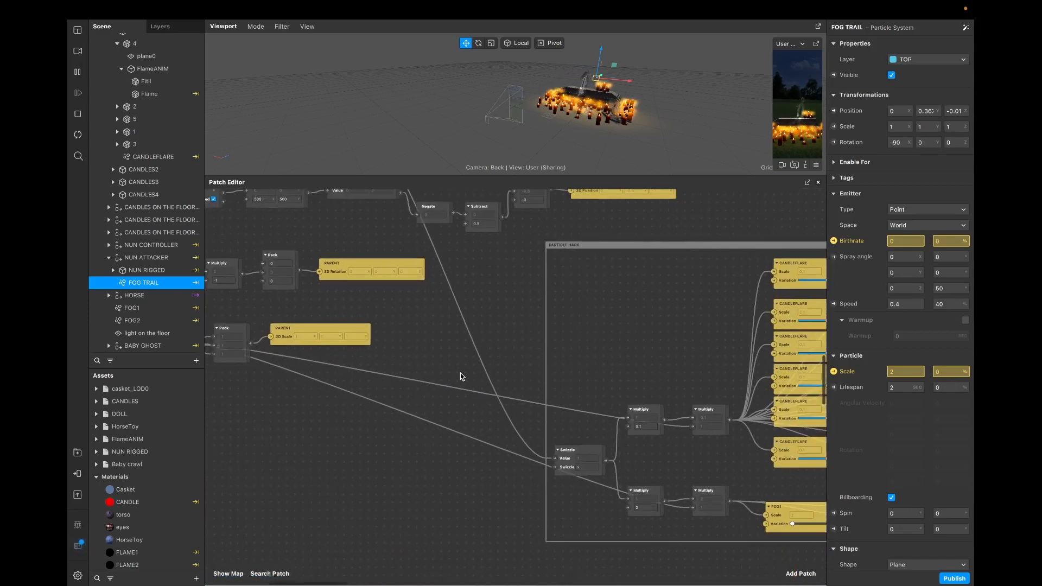
pyautogui.scroll(3, 460, 376)
pyautogui.click(558, 502)
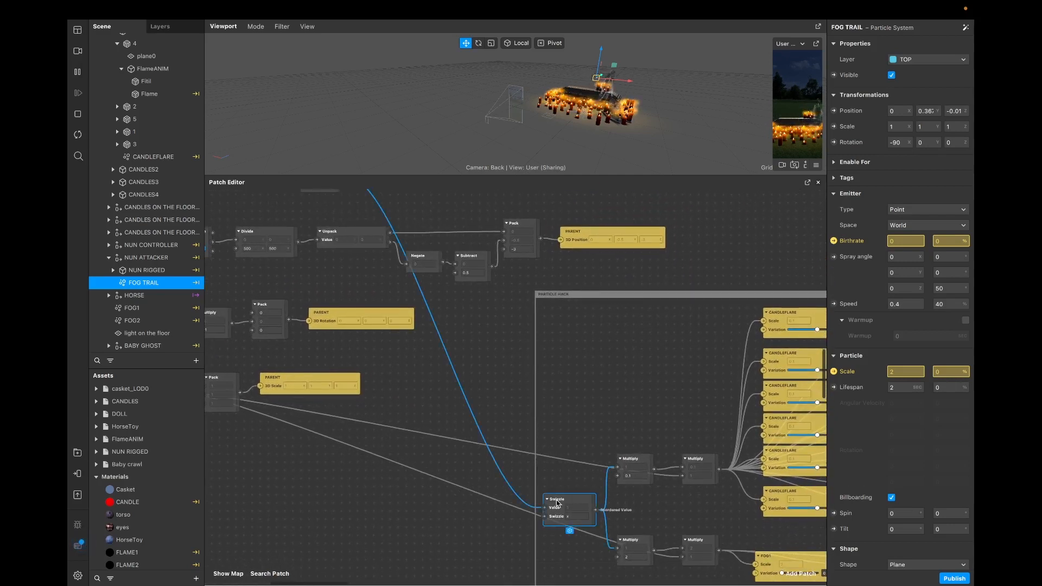
pyautogui.moveTo(557, 502); pyautogui.dragTo(554, 475)
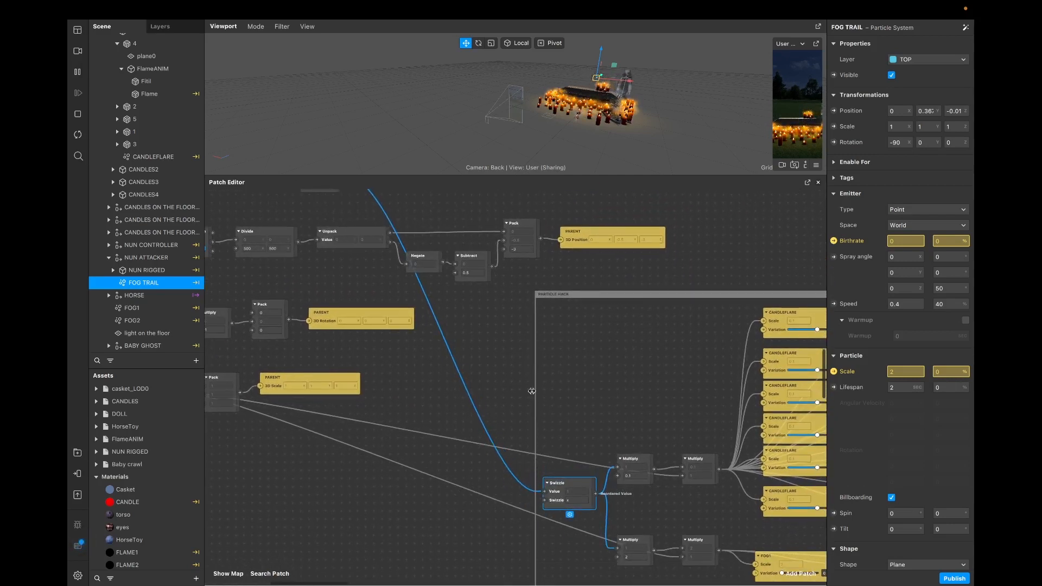
pyautogui.moveTo(532, 391); pyautogui.dragTo(511, 391)
pyautogui.moveTo(564, 487); pyautogui.dragTo(547, 488)
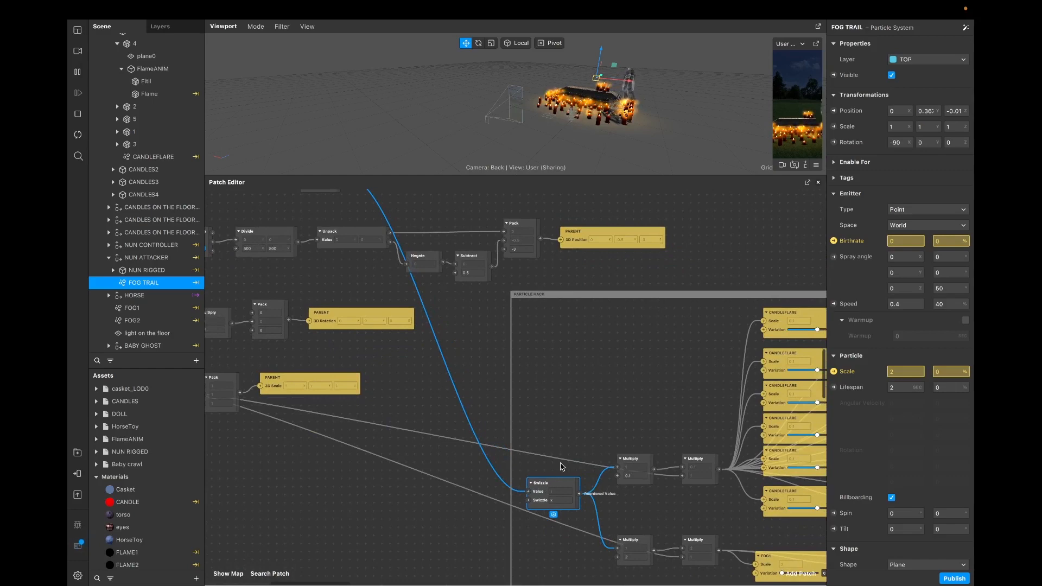
# Step: Follow the connections from planeTracker0 and Screen Pinch through the Swizzle and Multiply patches to the flare and fog scale patches
pyautogui.hscroll(8, 562, 466)
pyautogui.scroll(-4, 561, 467)
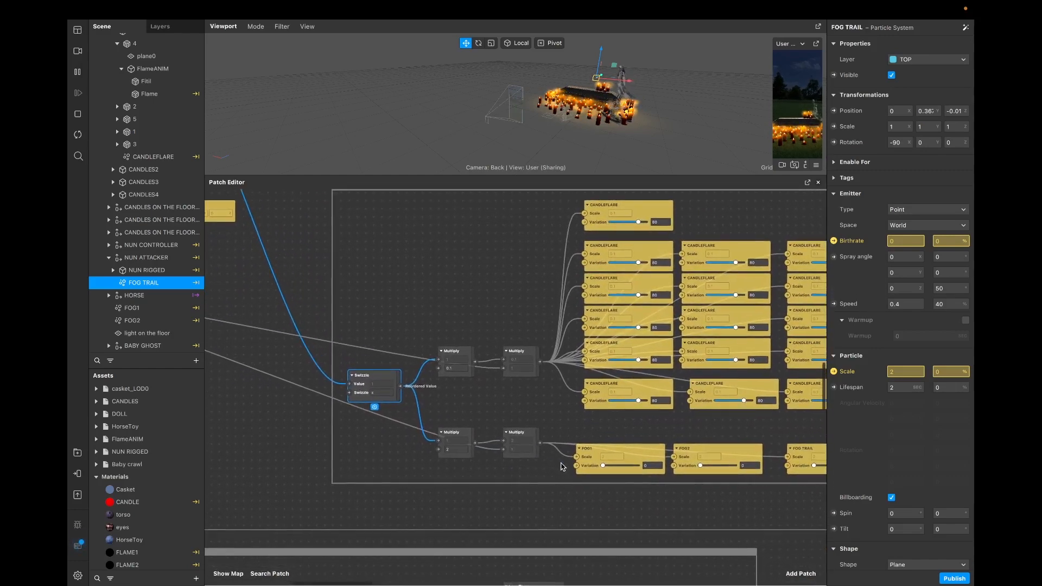
pyautogui.scroll(3, 561, 465)
pyautogui.hscroll(-3, 561, 465)
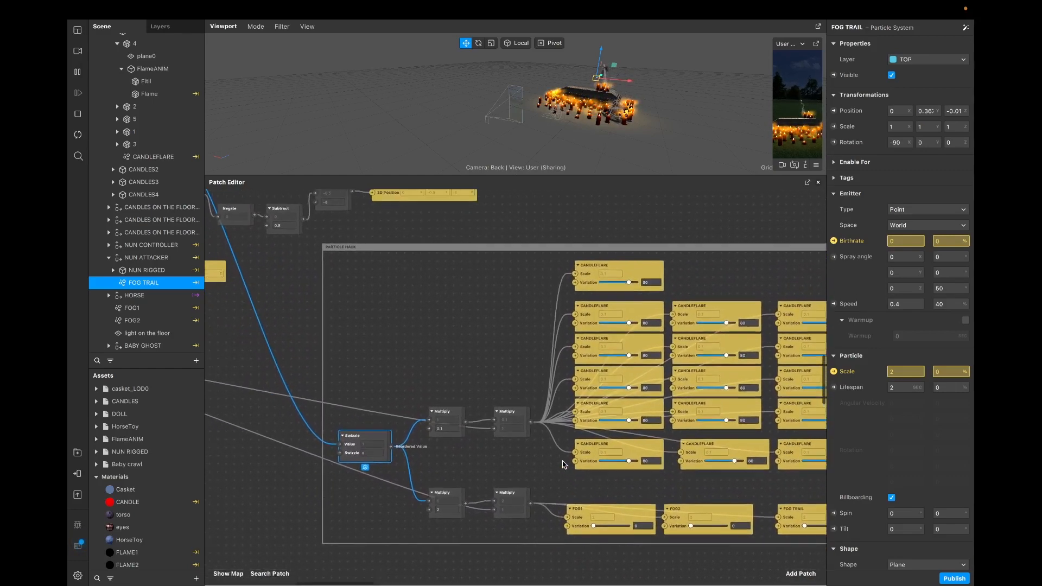
pyautogui.scroll(5, 563, 465)
pyautogui.hscroll(-9, 563, 464)
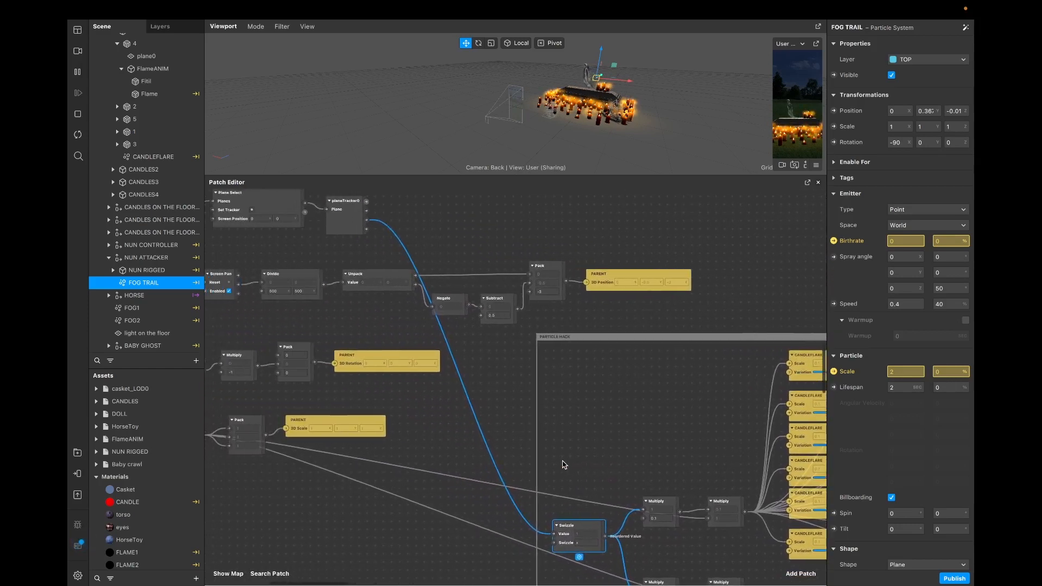
pyautogui.hscroll(-1, 565, 464)
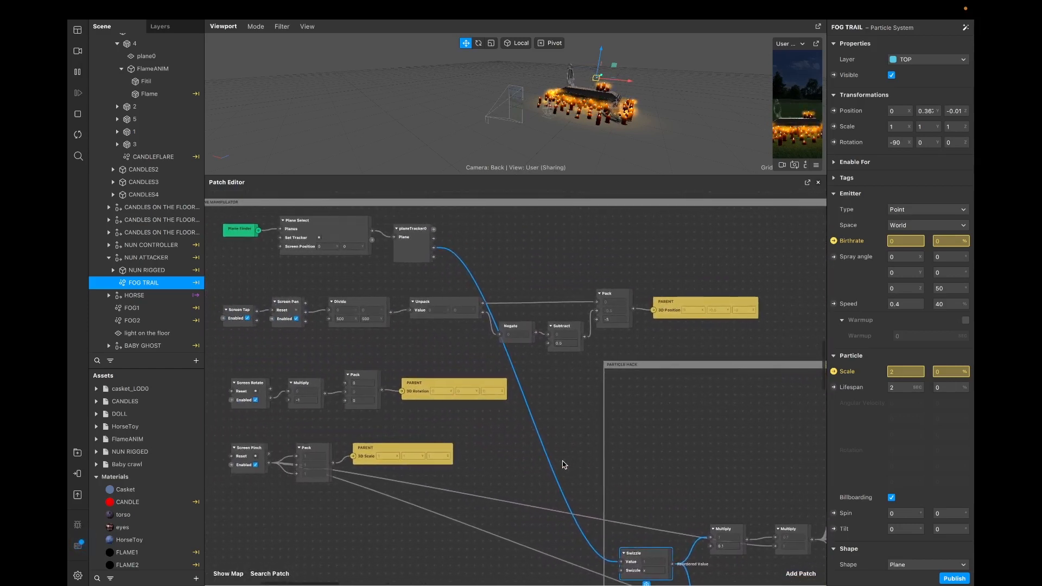
# Step: Trace the connection between planeTracker0's Scale output and the Swizzle patch in the PARTICLE HACK group
pyautogui.scroll(-5, 563, 465)
pyautogui.hscroll(3, 563, 464)
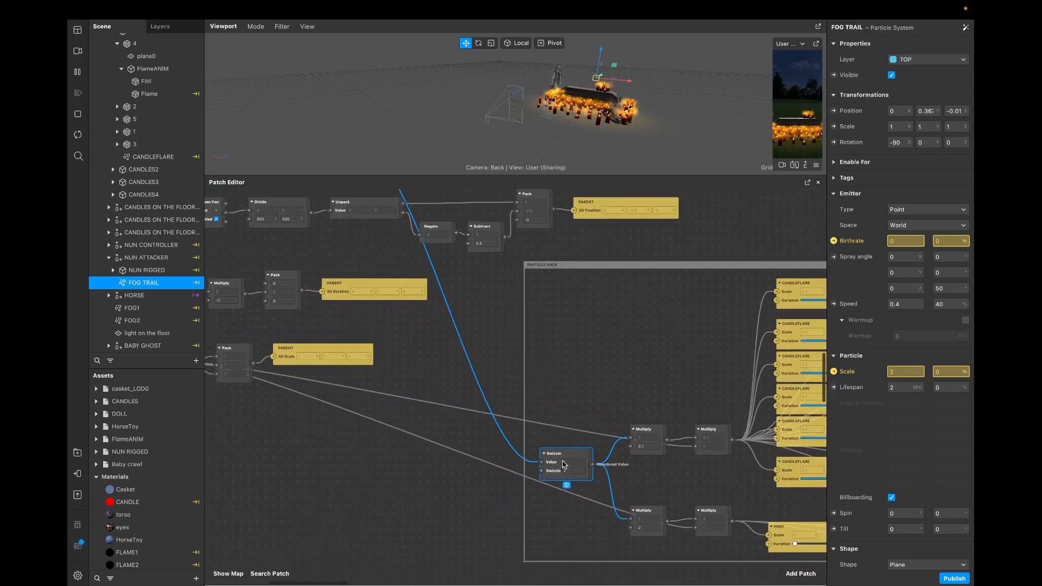
pyautogui.scroll(-2, 563, 464)
pyautogui.hscroll(3, 563, 464)
pyautogui.scroll(4, 563, 464)
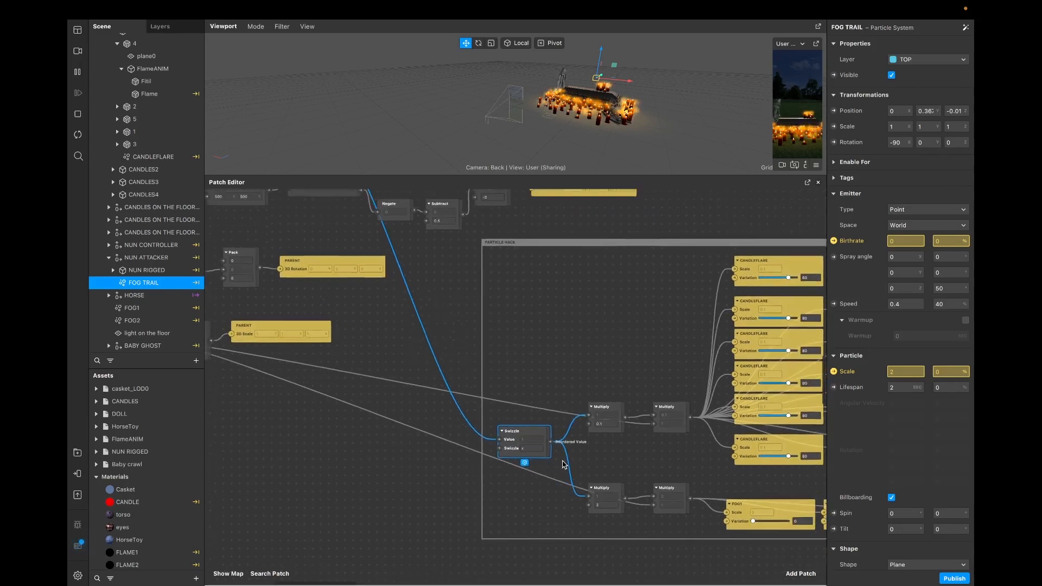
pyautogui.hscroll(-2, 563, 465)
pyautogui.scroll(3, 564, 465)
pyautogui.hscroll(-3, 563, 465)
pyautogui.scroll(-2, 352, 231)
pyautogui.hscroll(2, 352, 231)
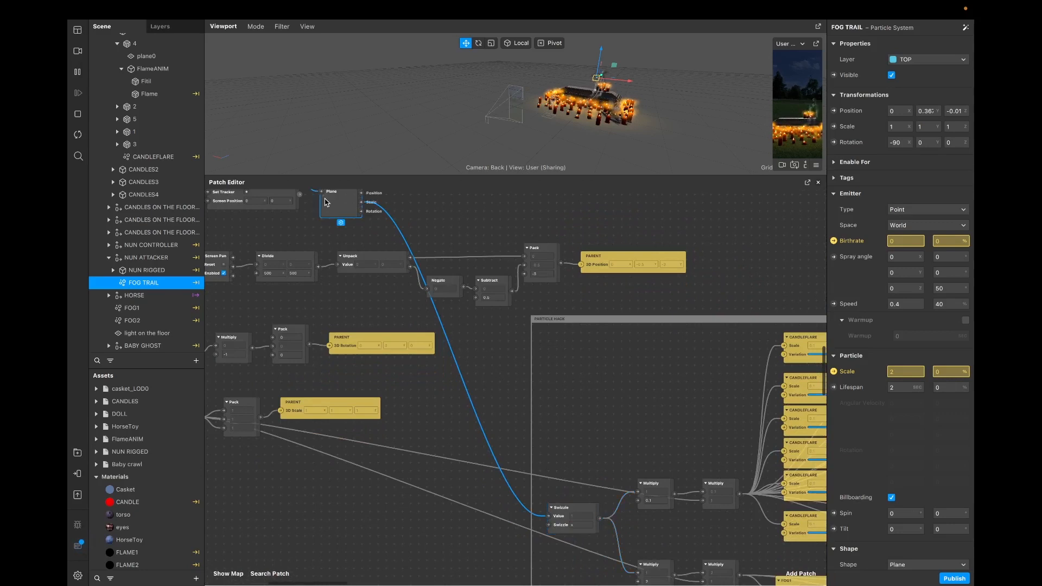
pyautogui.scroll(3, 344, 252)
pyautogui.hscroll(-3, 344, 251)
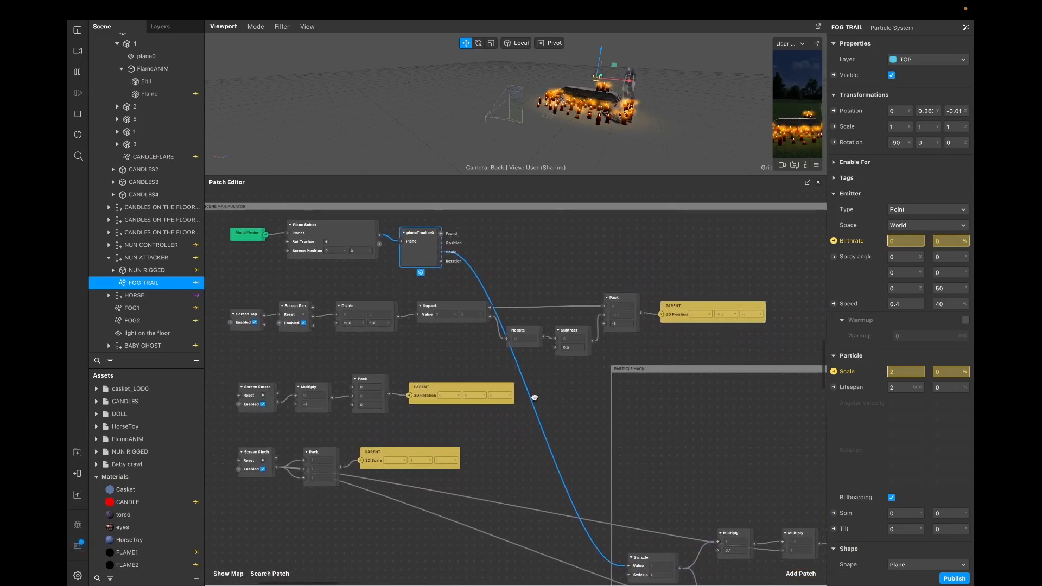
# Step: Examine the Swizzle patch's swizzle setting and its outputs to the flare and fog Multiply patches
pyautogui.scroll(-3, 534, 398)
pyautogui.hscroll(3, 534, 398)
pyautogui.click(588, 491)
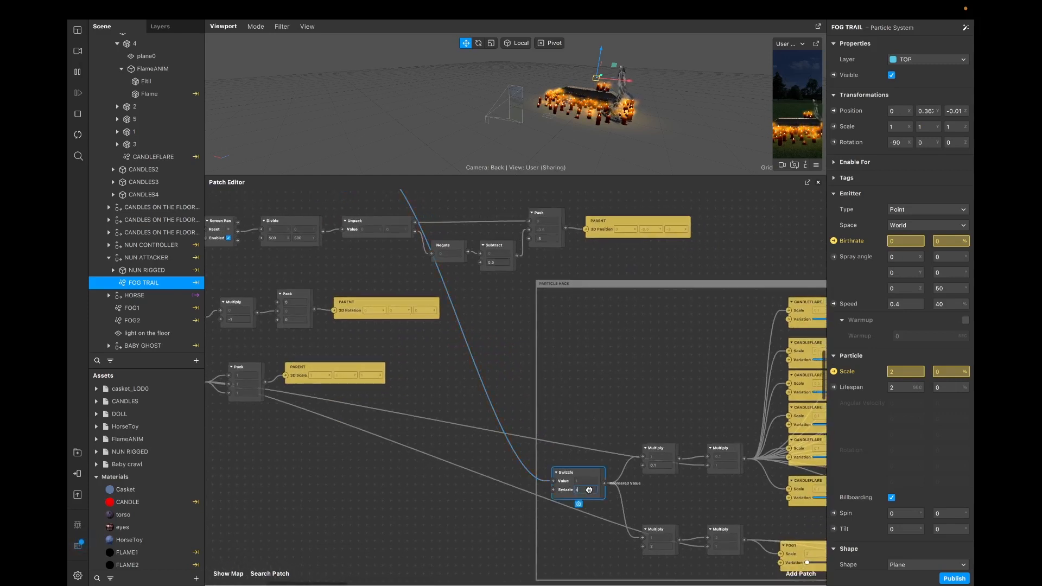
pyautogui.click(575, 472)
pyautogui.hscroll(4, 614, 458)
pyautogui.scroll(-2, 614, 458)
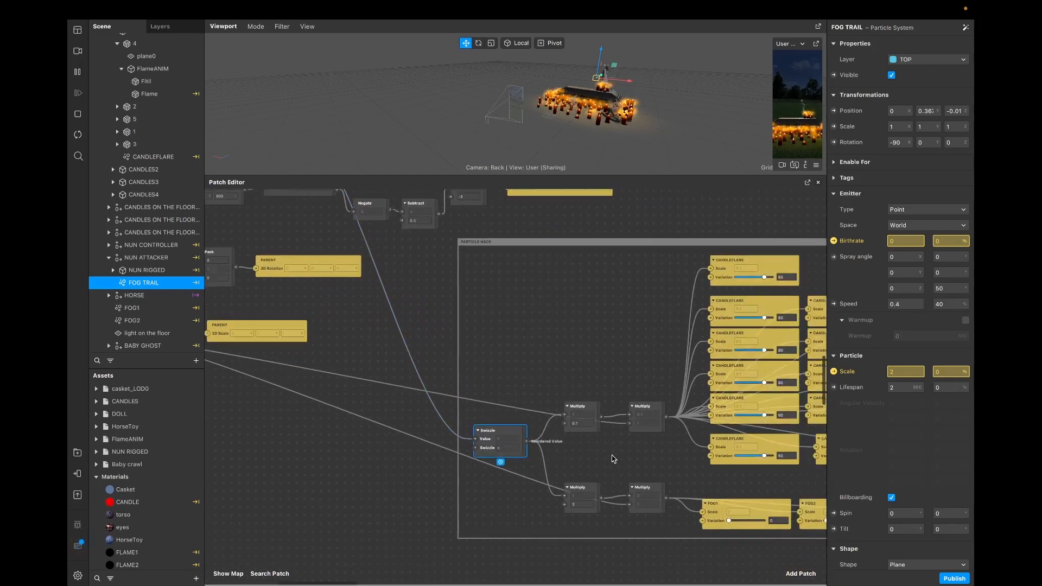
# Step: Highlight the flare Multiply patches together with the CANDLEFLARE scale patches they feed
pyautogui.click(536, 397)
pyautogui.hscroll(4, 454, 263)
pyautogui.scroll(1, 453, 262)
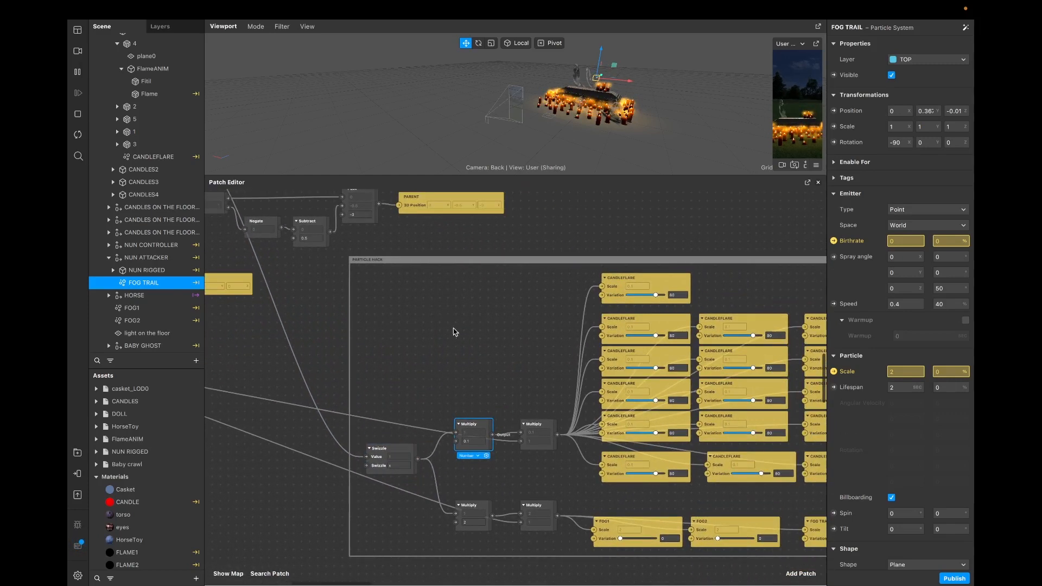
pyautogui.moveTo(415, 280); pyautogui.dragTo(758, 505)
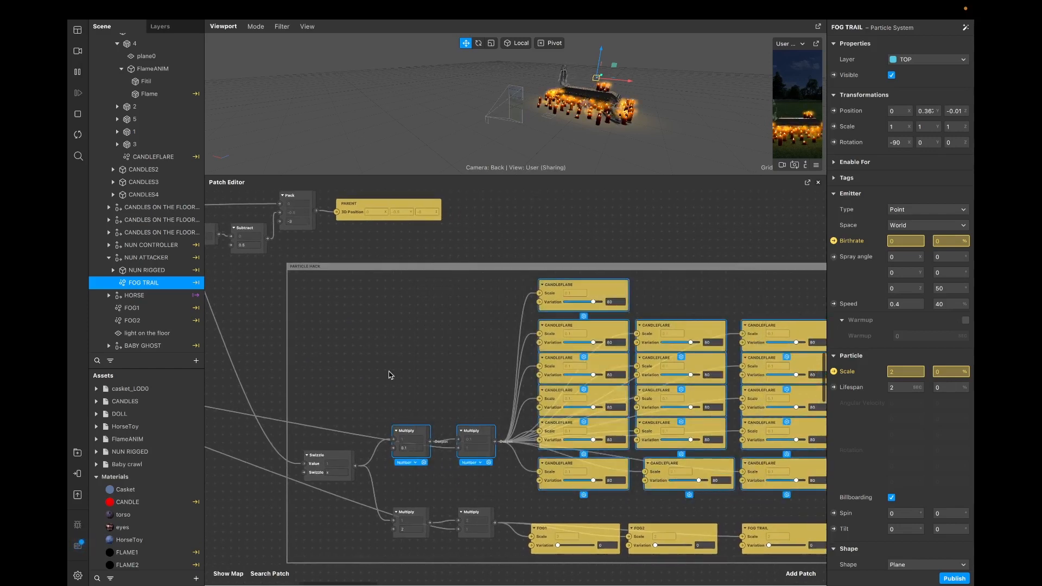
pyautogui.click(390, 374)
# Step: Move the two flare Multiply patches up and slightly left, further above the Swizzle patch
pyautogui.hscroll(-2, 491, 450)
pyautogui.scroll(2, 490, 449)
pyautogui.moveTo(469, 478); pyautogui.dragTo(460, 413)
pyautogui.moveTo(534, 487); pyautogui.dragTo(518, 421)
# Step: Follow planeTracker0's scale signal through the Swizzle patch into the first flare Multiply patch
pyautogui.click(404, 505)
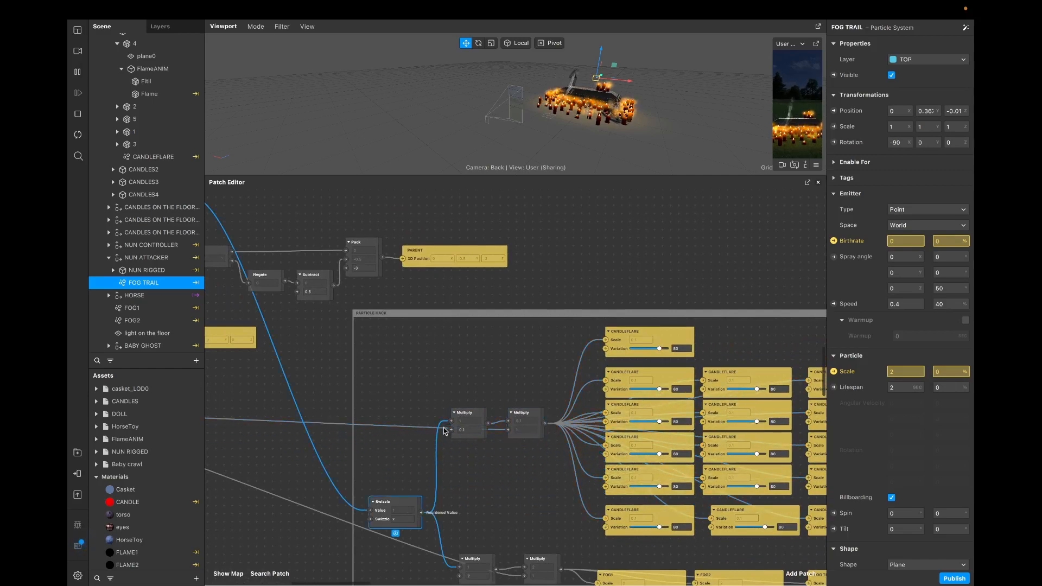
pyautogui.hscroll(-5, 453, 423)
pyautogui.scroll(1, 453, 423)
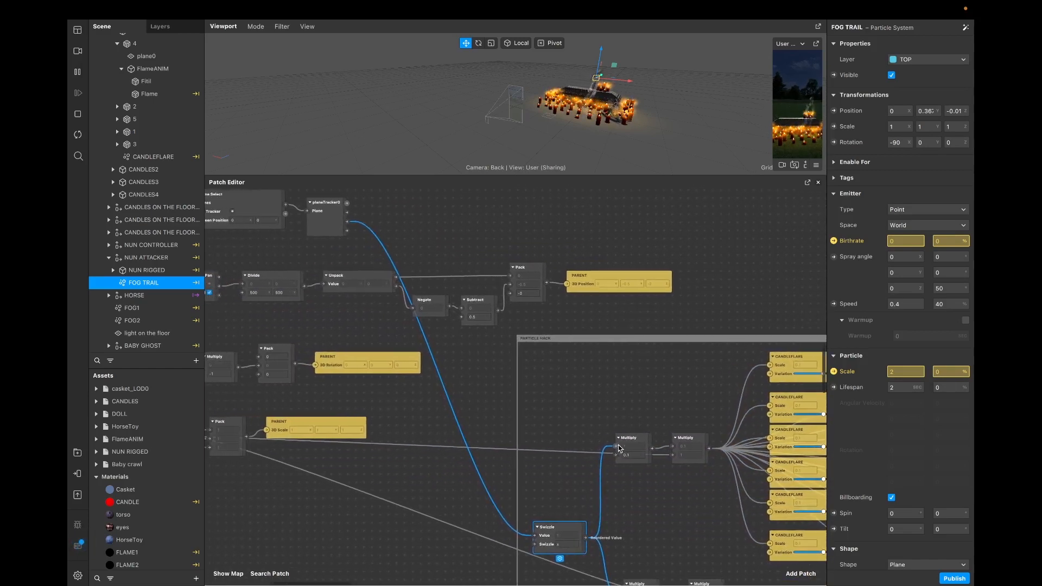
pyautogui.click(628, 443)
pyautogui.hscroll(3, 628, 443)
pyautogui.scroll(-1, 628, 443)
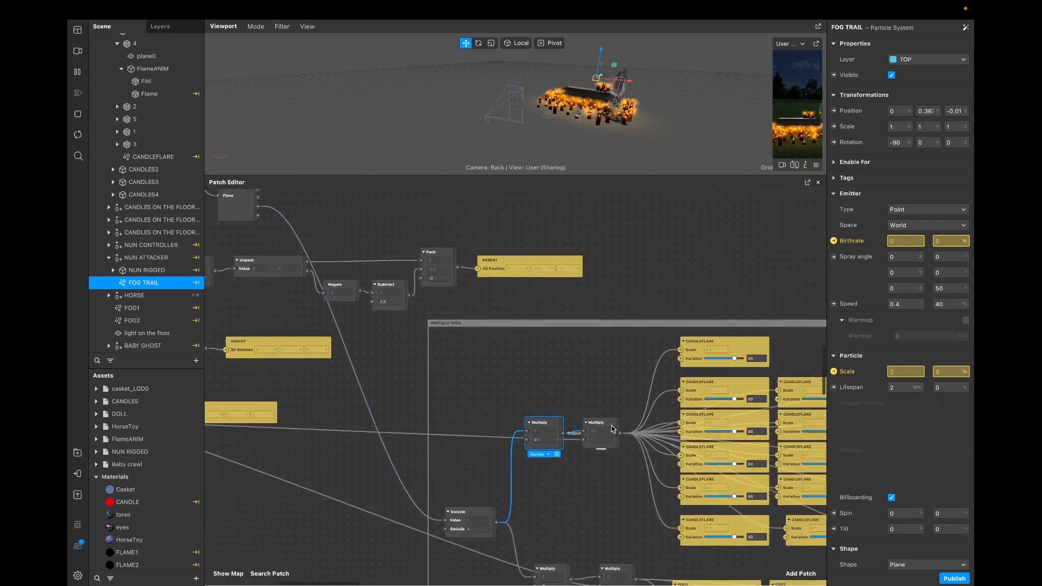
# Step: Trace the second flare Multiply patch's input back to Screen Pinch and nudge the Screen Pinch patch slightly left
pyautogui.click(610, 436)
pyautogui.moveTo(610, 436); pyautogui.dragTo(595, 427)
pyautogui.hscroll(-7, 380, 423)
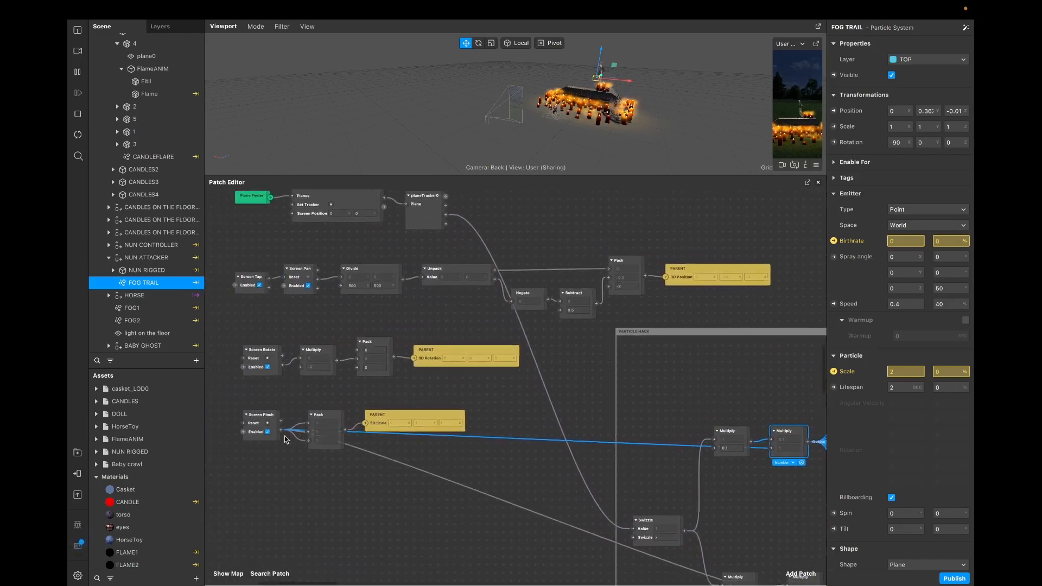
pyautogui.click(277, 419)
pyautogui.moveTo(277, 419); pyautogui.dragTo(268, 419)
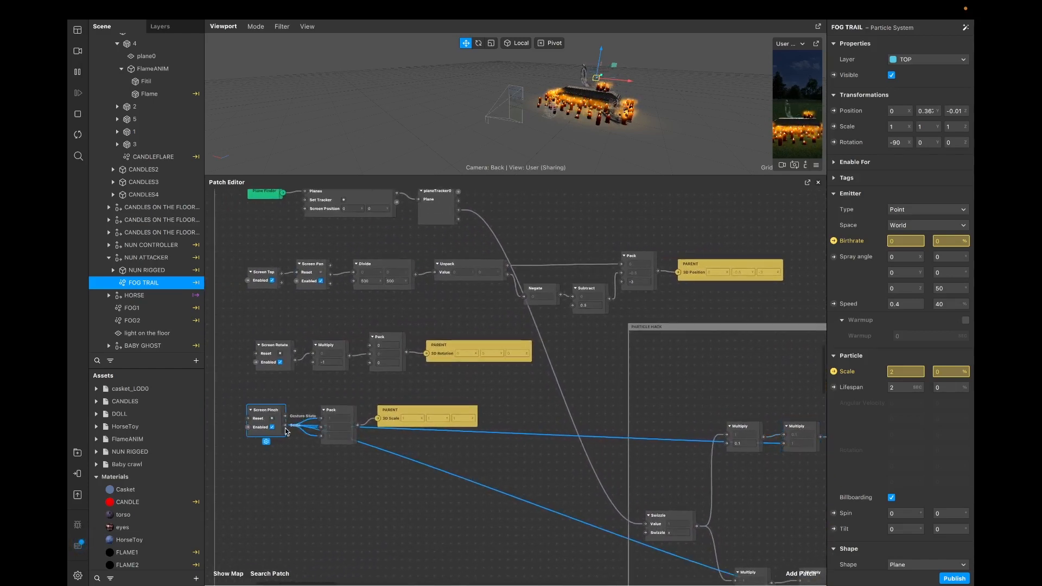
# Step: Follow Screen Pinch's scale signal through the second flare Multiply patch to the CANDLEFLARE scale patches
pyautogui.hscroll(5, 524, 429)
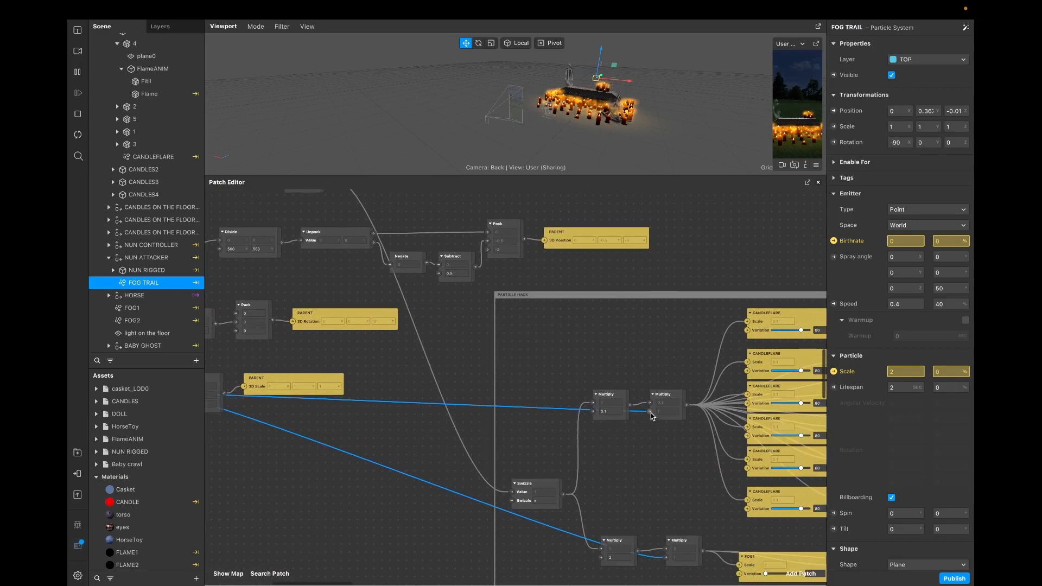
pyautogui.click(667, 396)
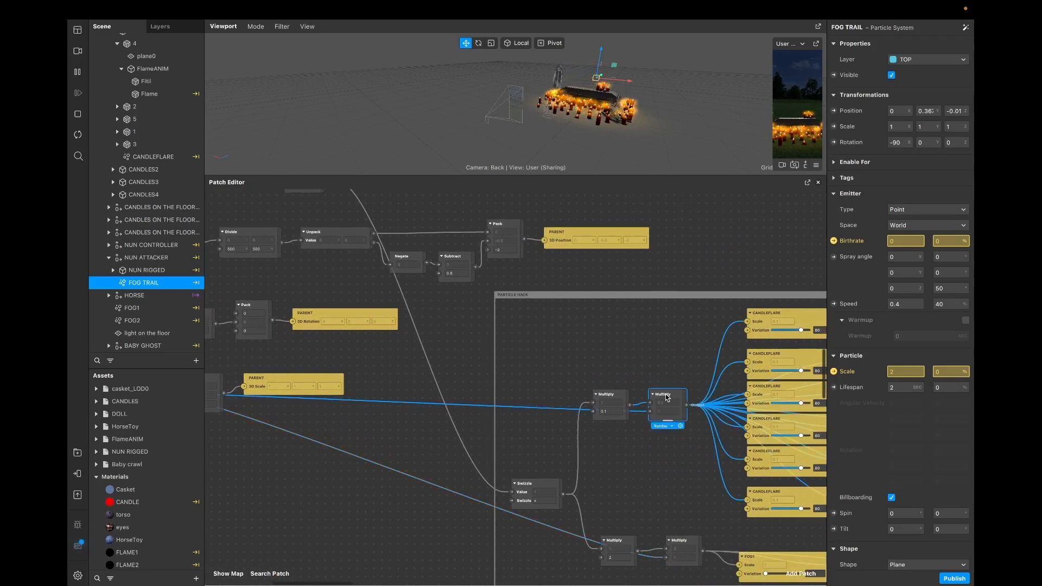
pyautogui.hscroll(5, 667, 404)
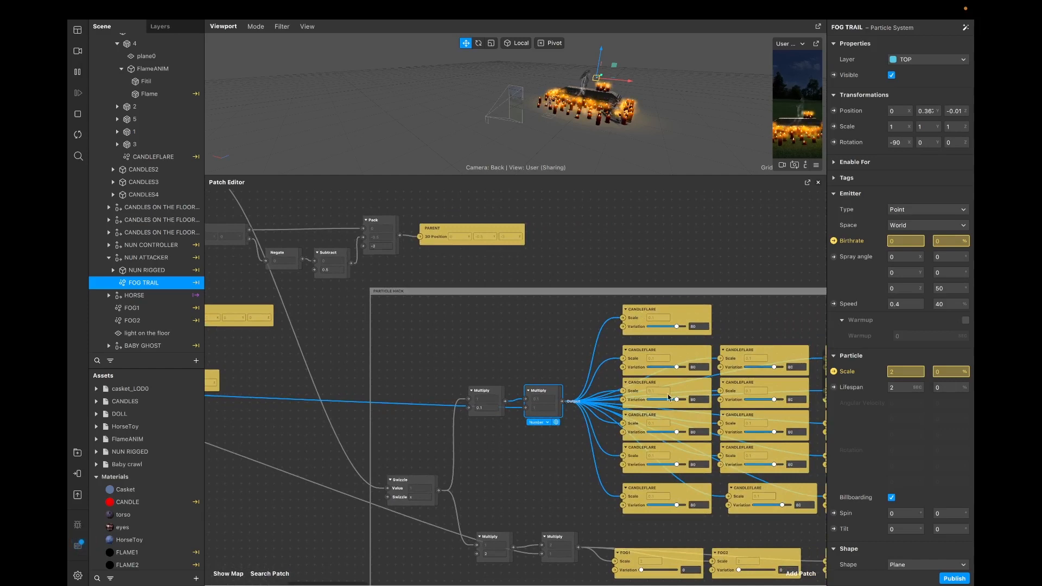
pyautogui.hscroll(5, 566, 332)
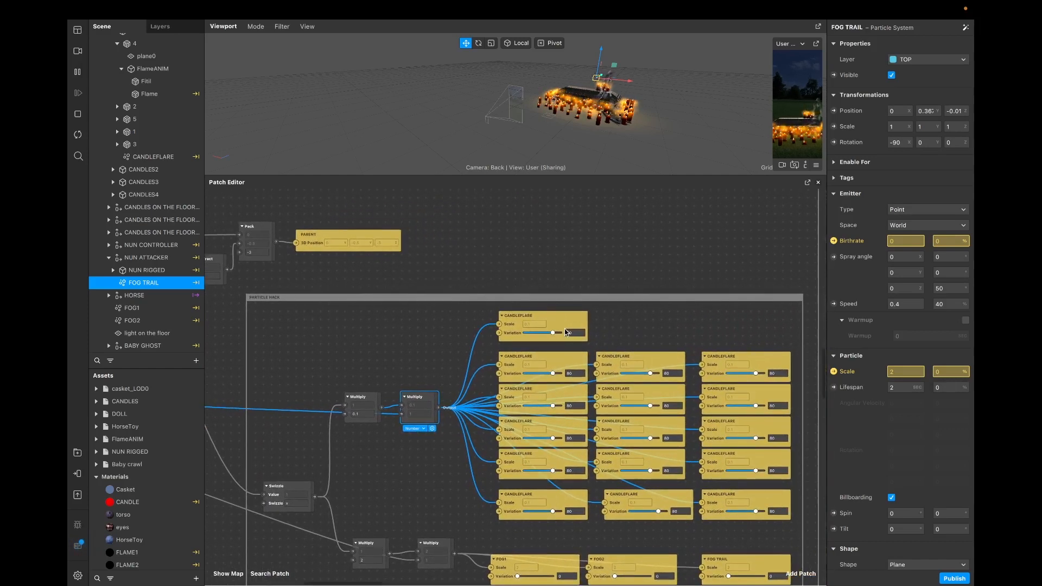
pyautogui.hscroll(-4, 580, 327)
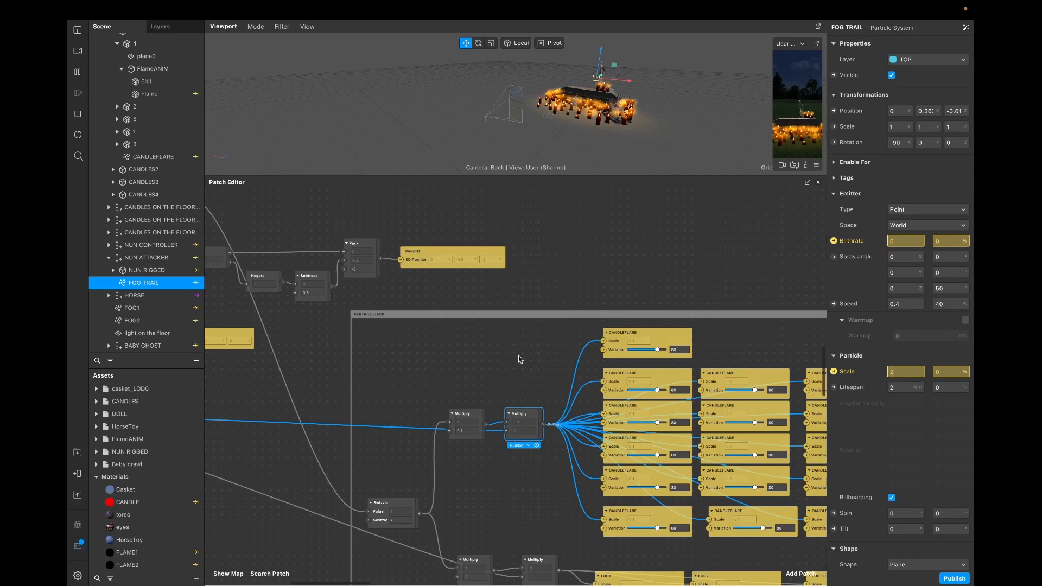
# Step: Move the first flare Multiply patch slightly down and check its second input value
pyautogui.hscroll(-4, 510, 407)
pyautogui.moveTo(567, 400); pyautogui.dragTo(566, 407)
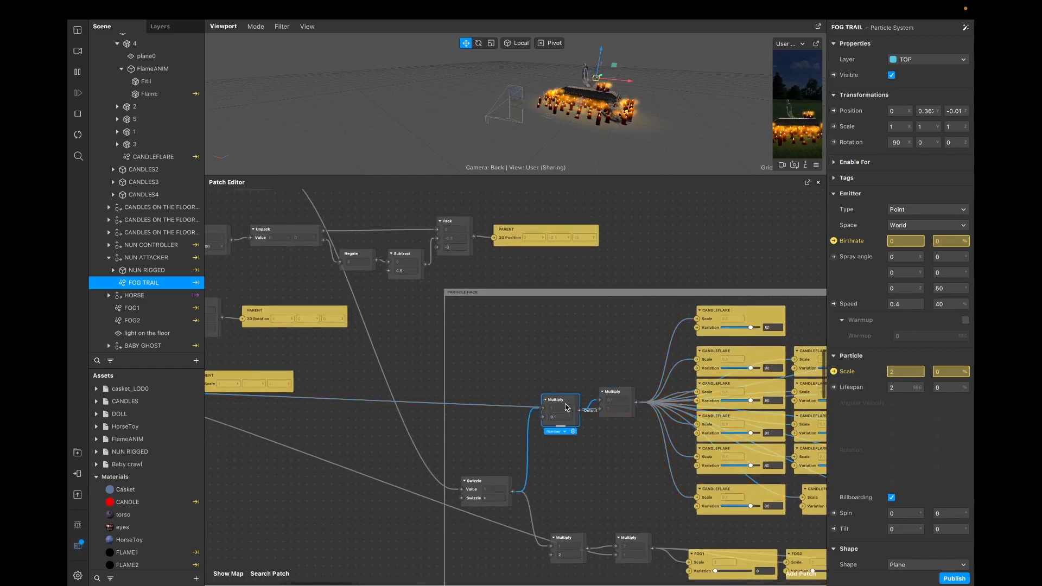
pyautogui.click(559, 417)
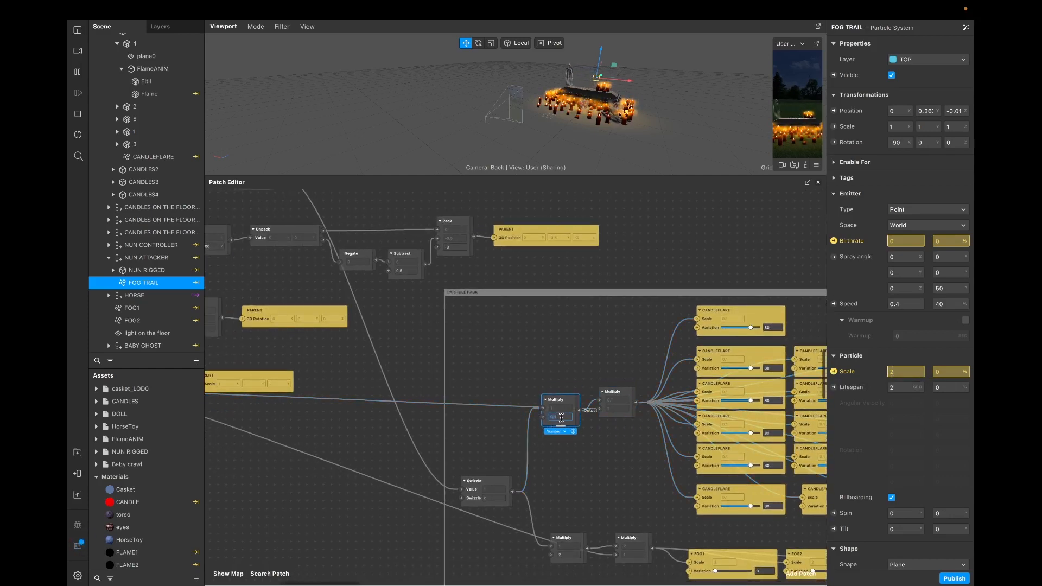
pyautogui.click(607, 476)
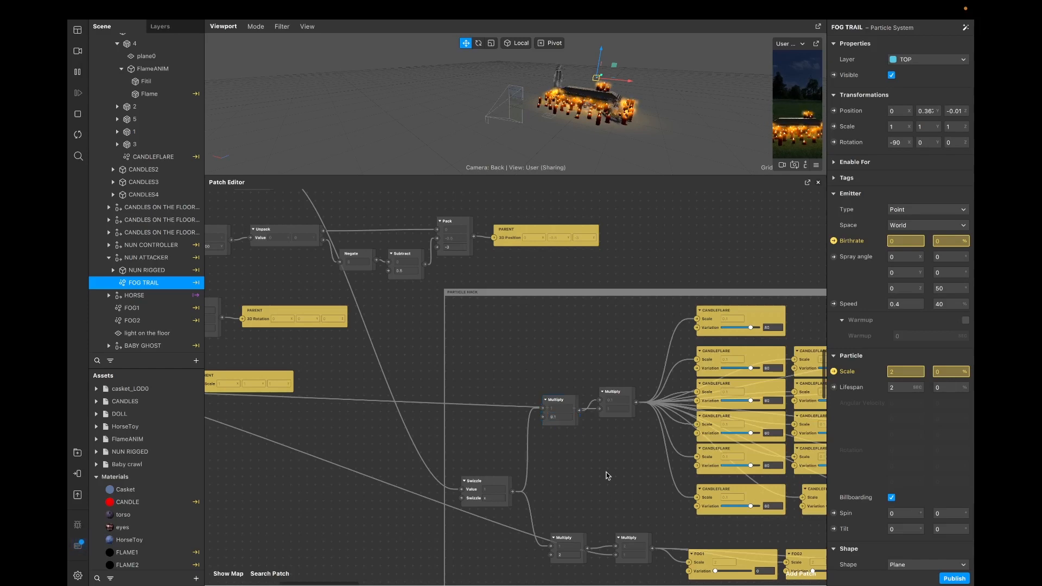
# Step: Move the first fog Multiply patch slightly up, then examine its Swizzle input and second input value
pyautogui.scroll(-5, 608, 476)
pyautogui.hscroll(5, 608, 476)
pyautogui.hscroll(1, 608, 476)
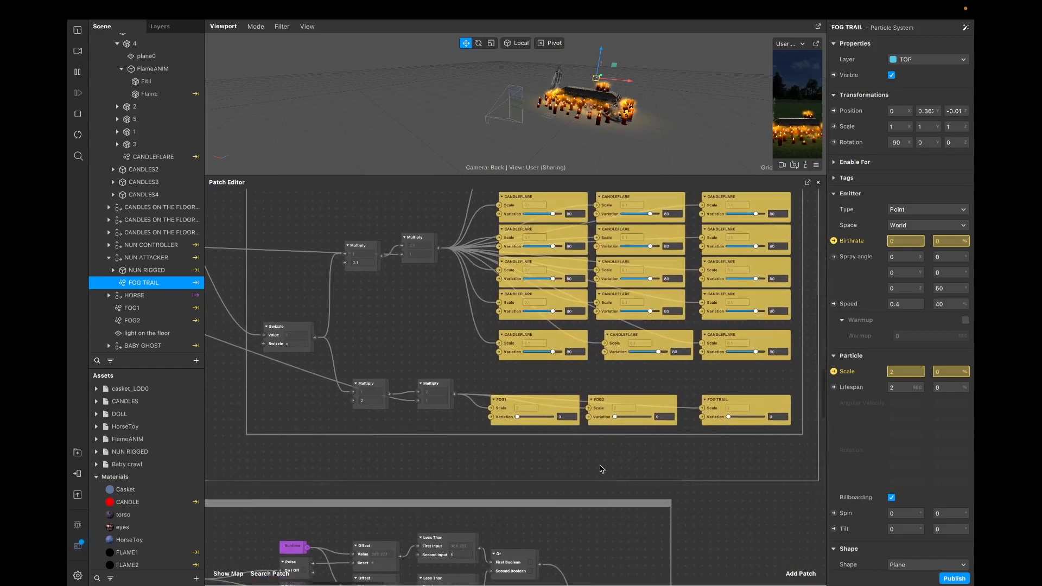
pyautogui.scroll(2, 494, 394)
pyautogui.hscroll(-4, 494, 393)
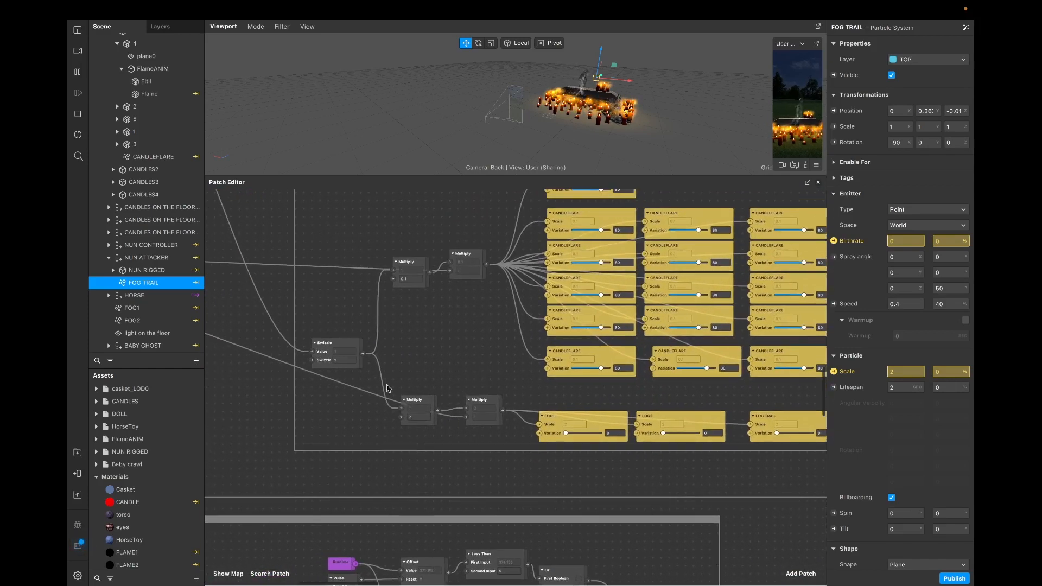
pyautogui.click(421, 401)
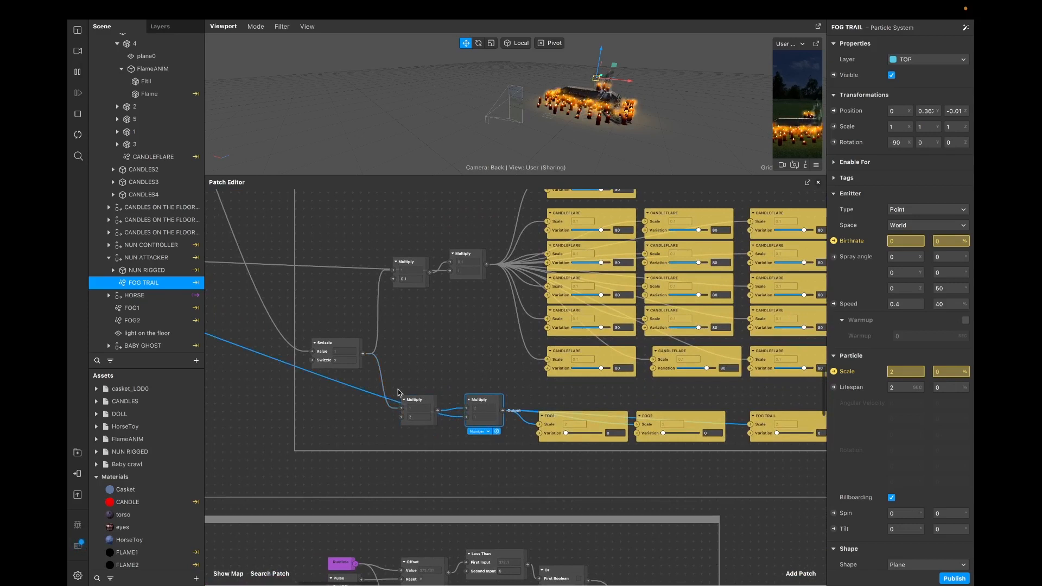
pyautogui.moveTo(413, 393); pyautogui.dragTo(413, 384)
pyautogui.click(348, 347)
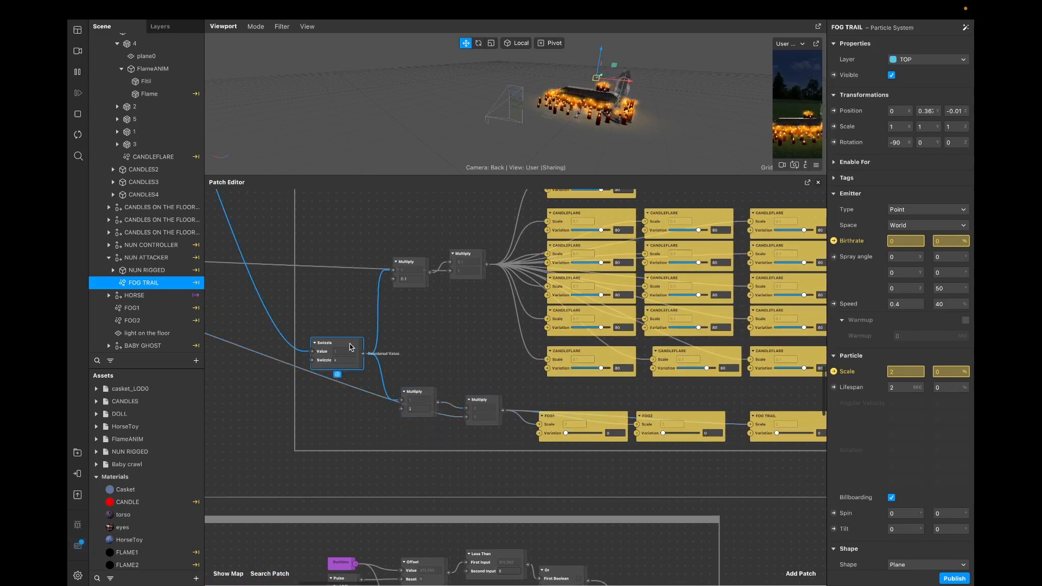
pyautogui.click(422, 401)
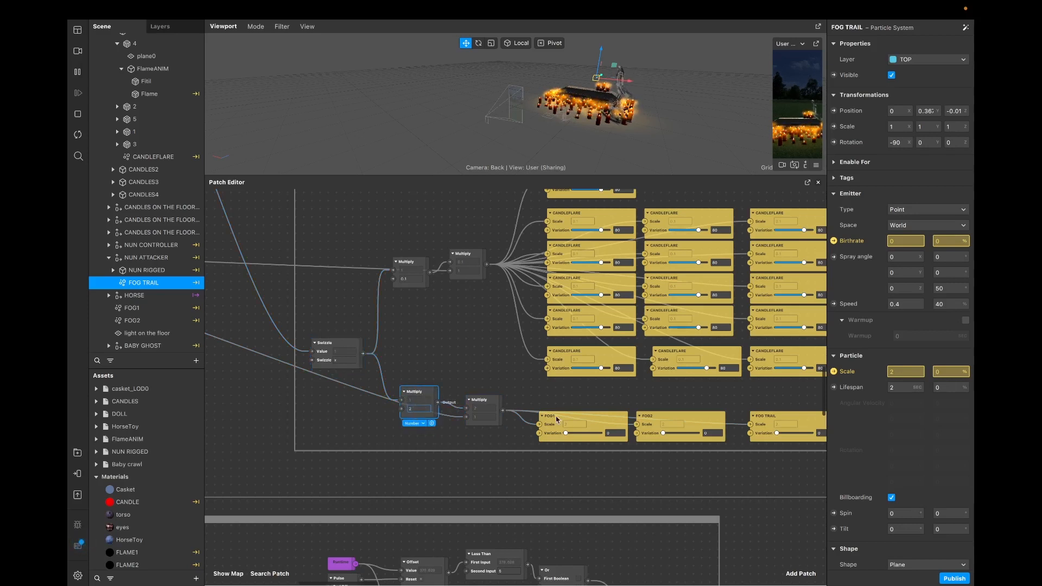
# Step: Even out the row of fog patches by moving FOG TRAIL slightly left and FOG2 slightly right
pyautogui.click(589, 422)
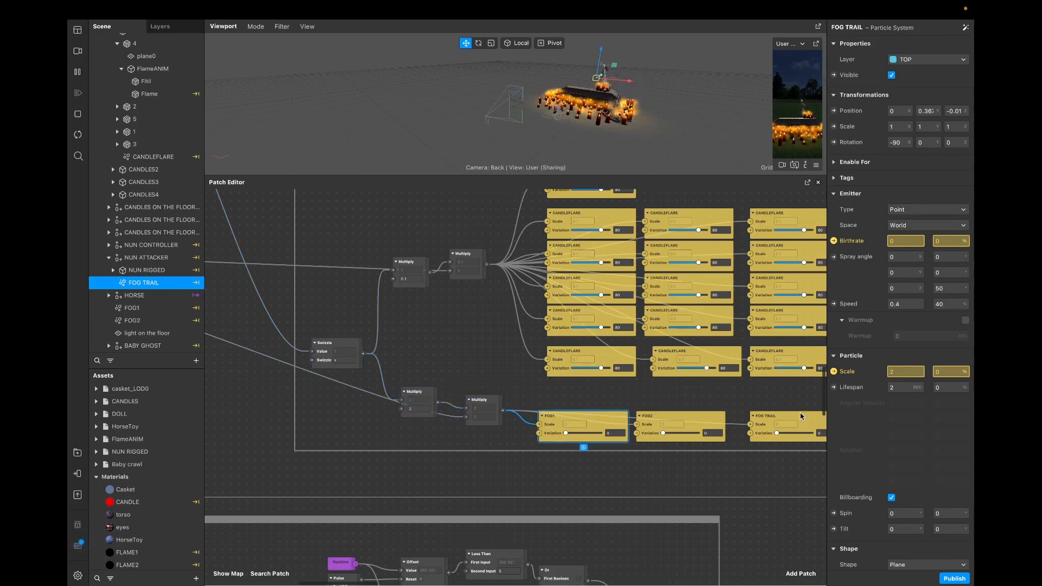
pyautogui.moveTo(800, 416); pyautogui.dragTo(793, 417)
pyautogui.moveTo(648, 421); pyautogui.dragTo(657, 421)
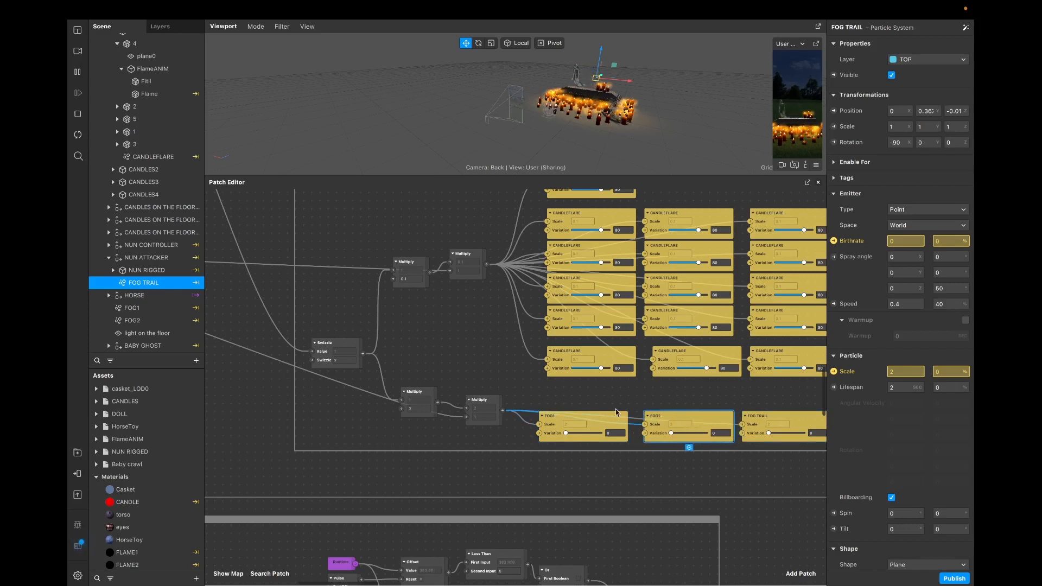
# Step: Trace the Swizzle and Screen Pinch signals through the fog Multiply patches to the FOG1, FOG2 and FOG TRAIL scale patches
pyautogui.click(417, 396)
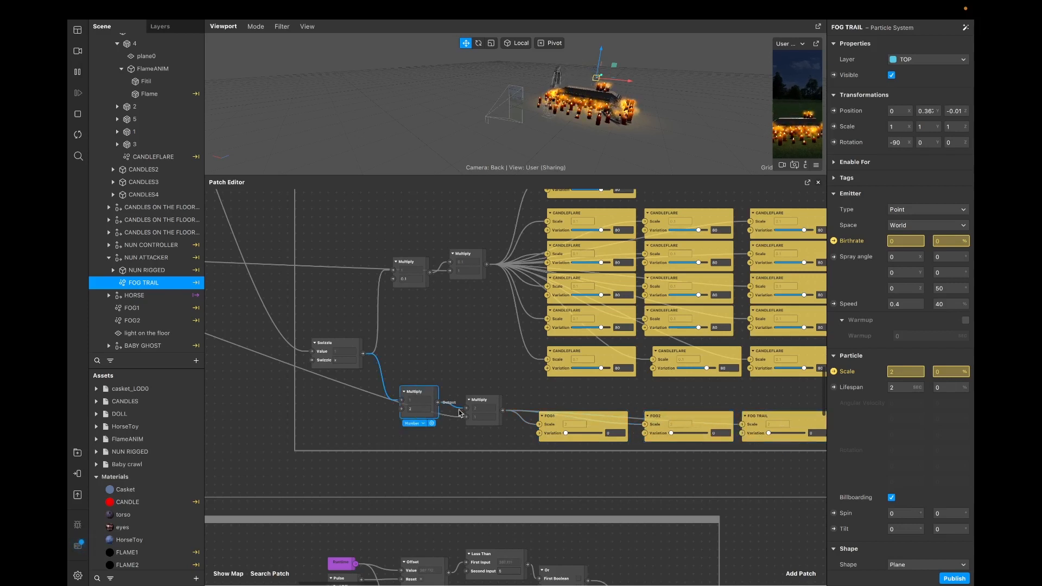
pyautogui.click(486, 406)
pyautogui.hscroll(-10, 457, 374)
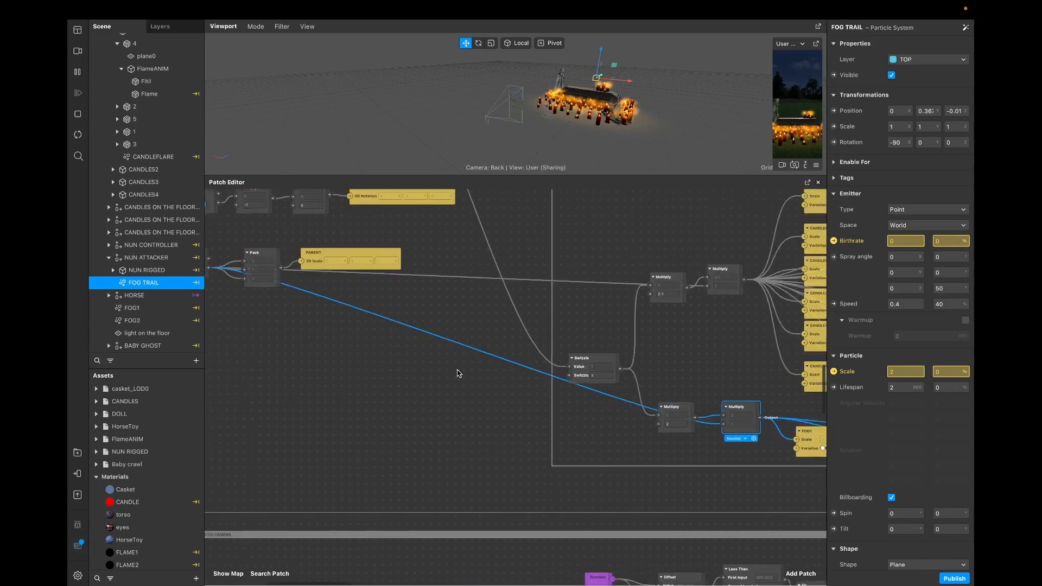
pyautogui.hscroll(8, 457, 373)
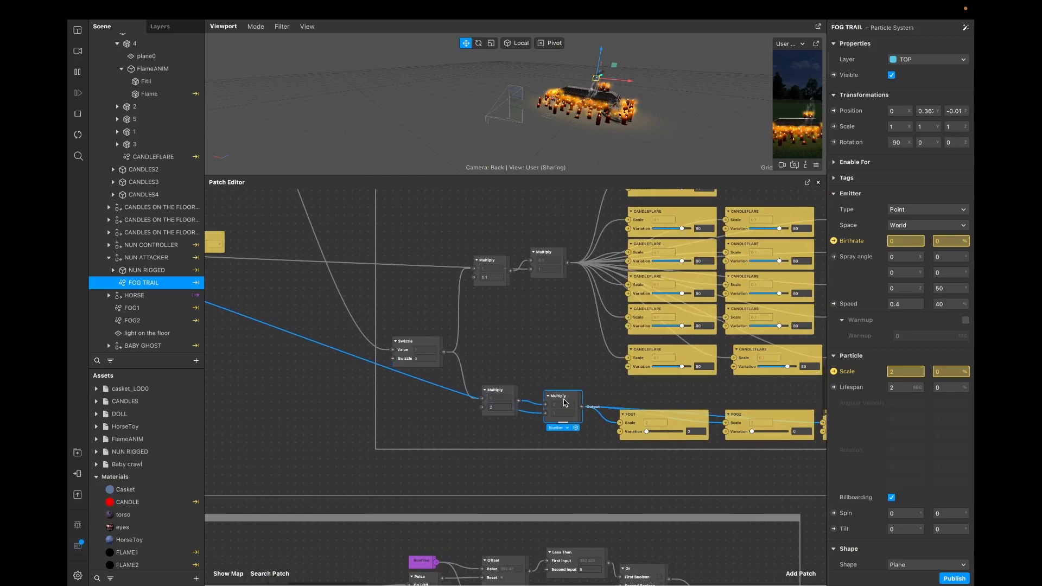
pyautogui.hscroll(6, 489, 390)
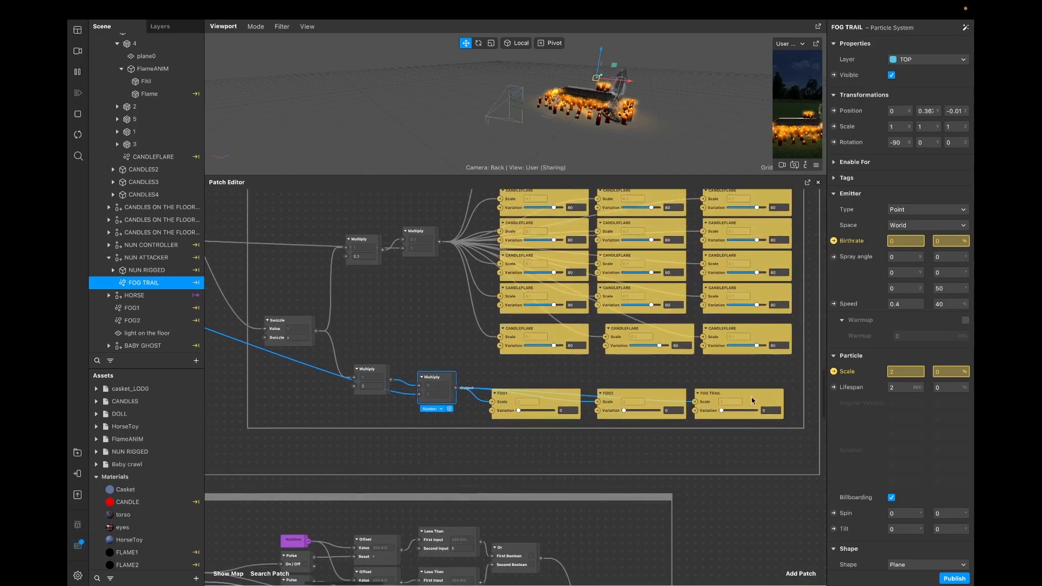
pyautogui.hscroll(-8, 455, 248)
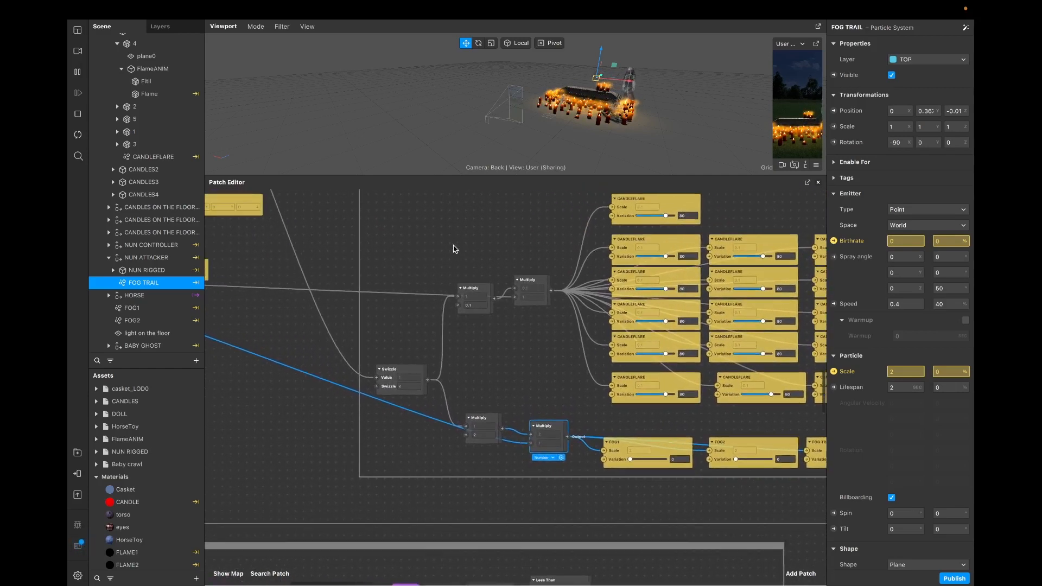
pyautogui.scroll(10, 455, 248)
pyautogui.hscroll(6, 455, 249)
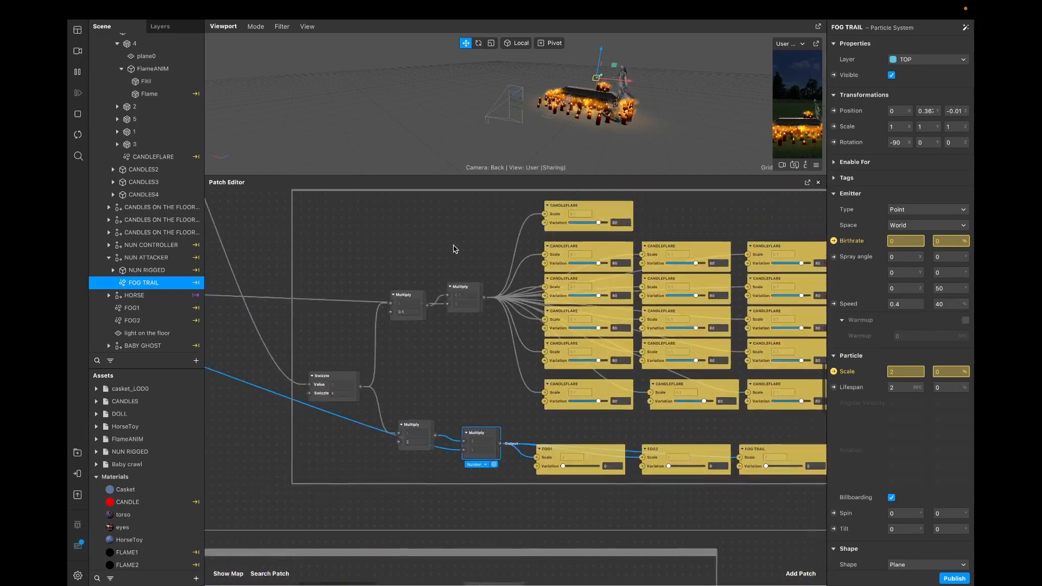
pyautogui.scroll(-5, 456, 221)
pyautogui.hscroll(3, 456, 221)
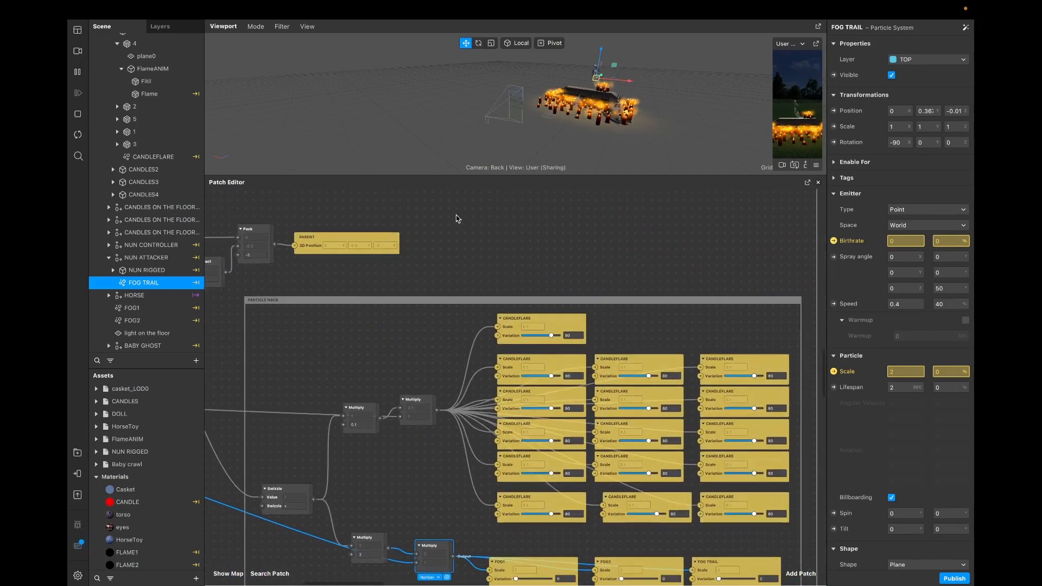
# Step: Enlarge the 3D viewport above the Patch Editor with the plane tracker, gesture and particle patches in view
pyautogui.keyDown('ctrl'); pyautogui.scroll(-3, 455, 219); pyautogui.keyUp('ctrl')
pyautogui.hscroll(-10, 456, 219)
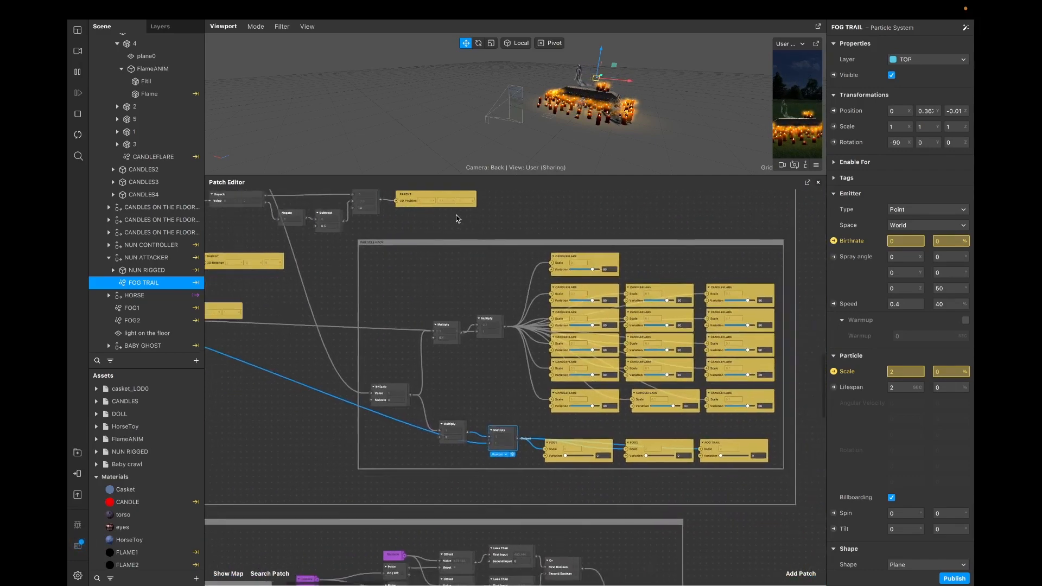
pyautogui.scroll(3, 456, 219)
pyautogui.hscroll(1, 456, 219)
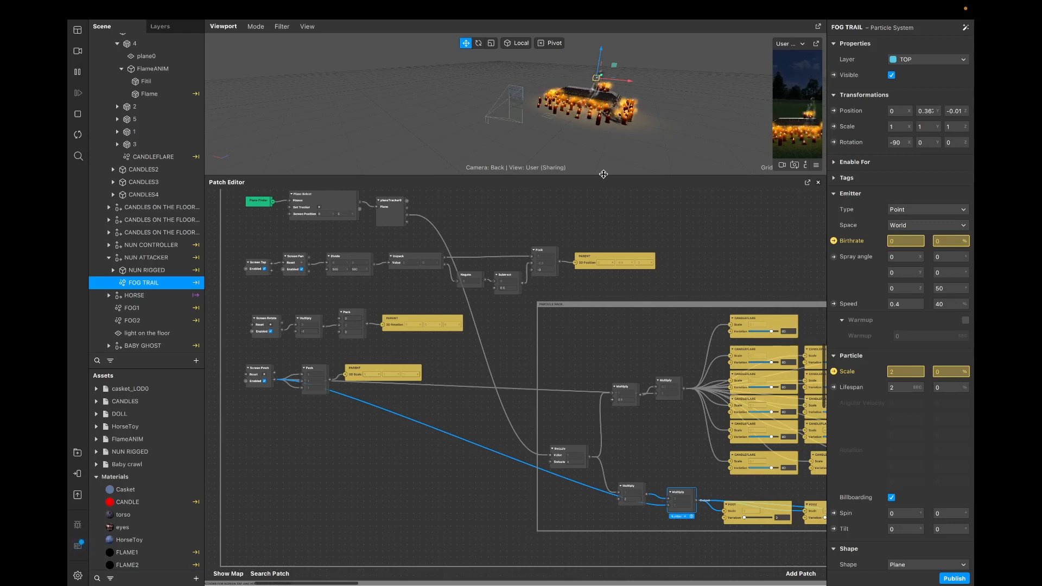
pyautogui.moveTo(603, 173); pyautogui.dragTo(600, 202)
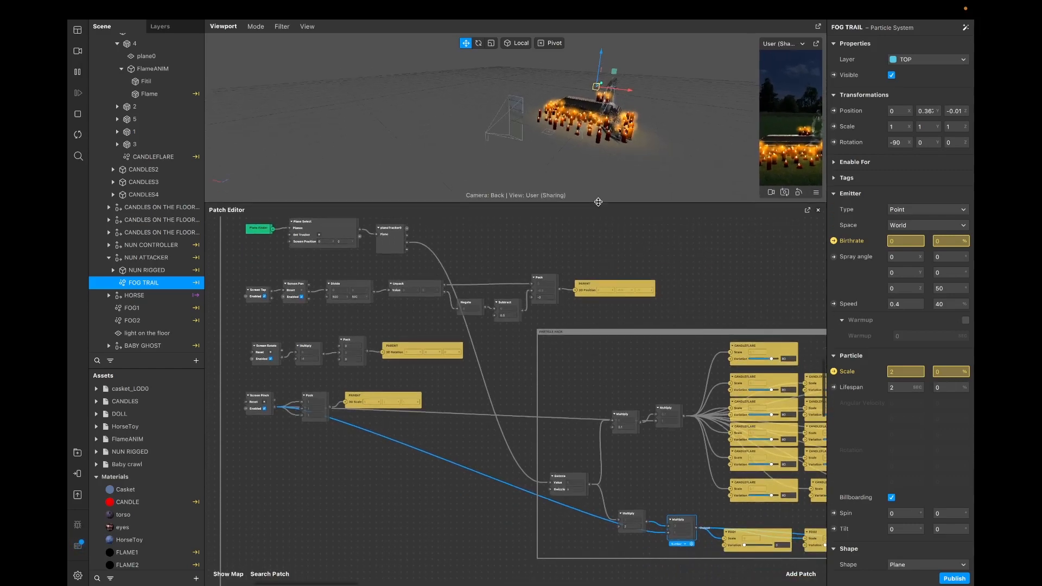
pyautogui.moveTo(424, 74); pyautogui.dragTo(425, 33)
# Step: Select the script.js script in the project's assets
pyautogui.scroll(-1, 425, 349)
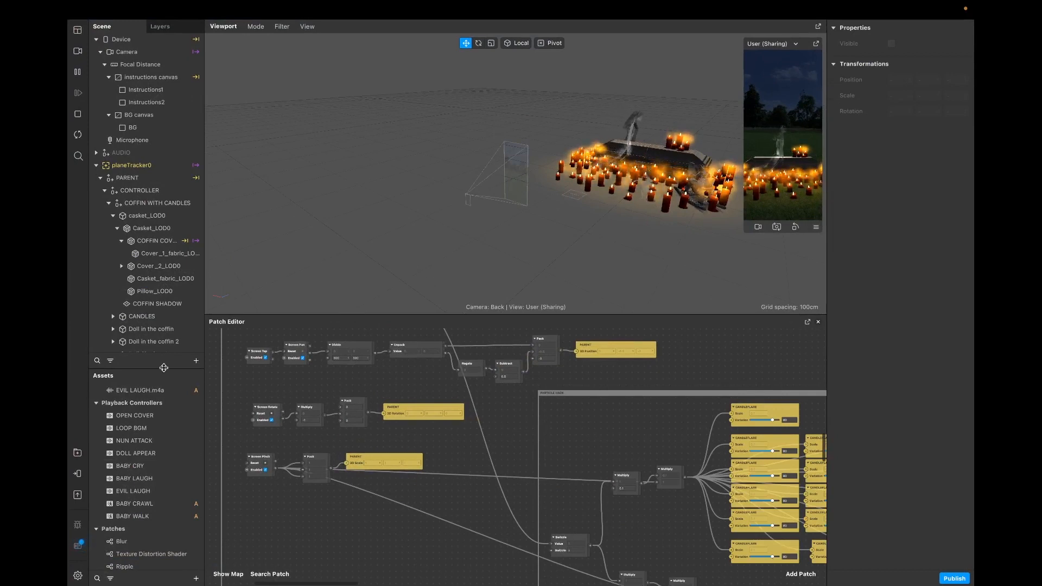
pyautogui.scroll(-3, 170, 499)
pyautogui.click(147, 562)
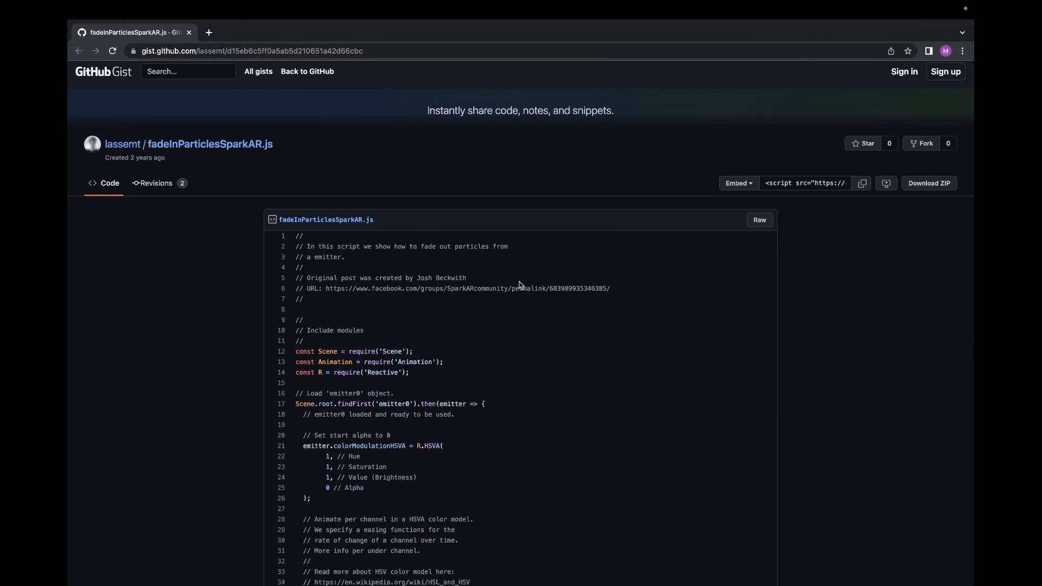
# Step: Read through the fadeInParticlesSparkAR.js gist in Chrome, close the browser window and switch back to Spark AR Studio
pyautogui.scroll(-4, 587, 395)
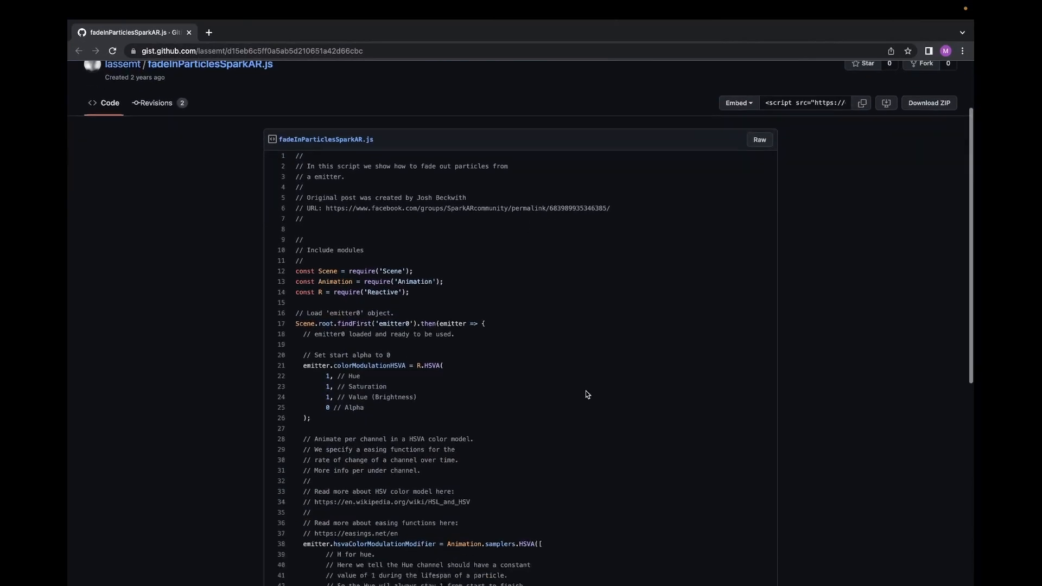
pyautogui.scroll(-4, 500, 268)
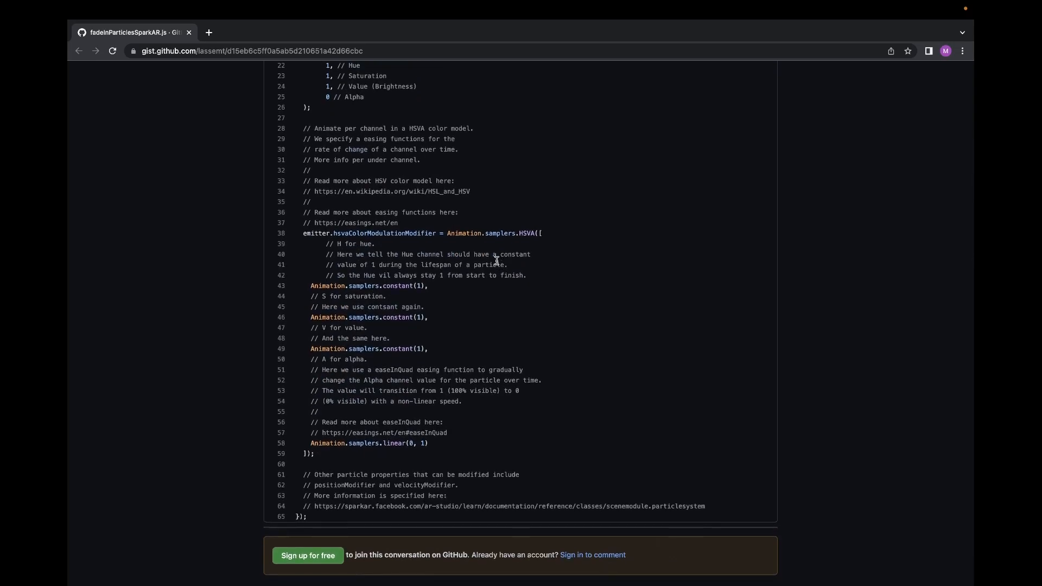
pyautogui.moveTo(505, 1)
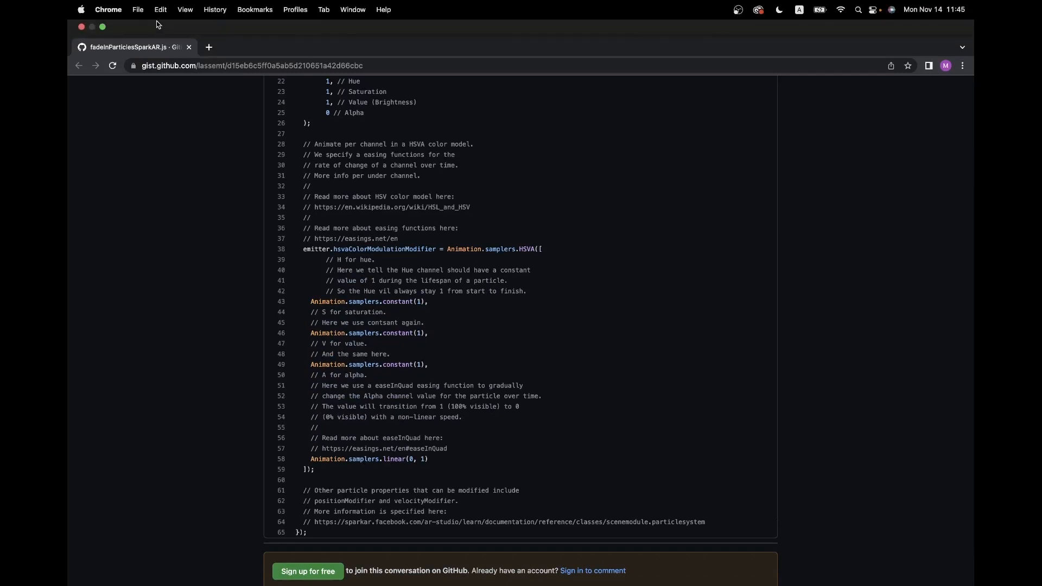
pyautogui.click(103, 27)
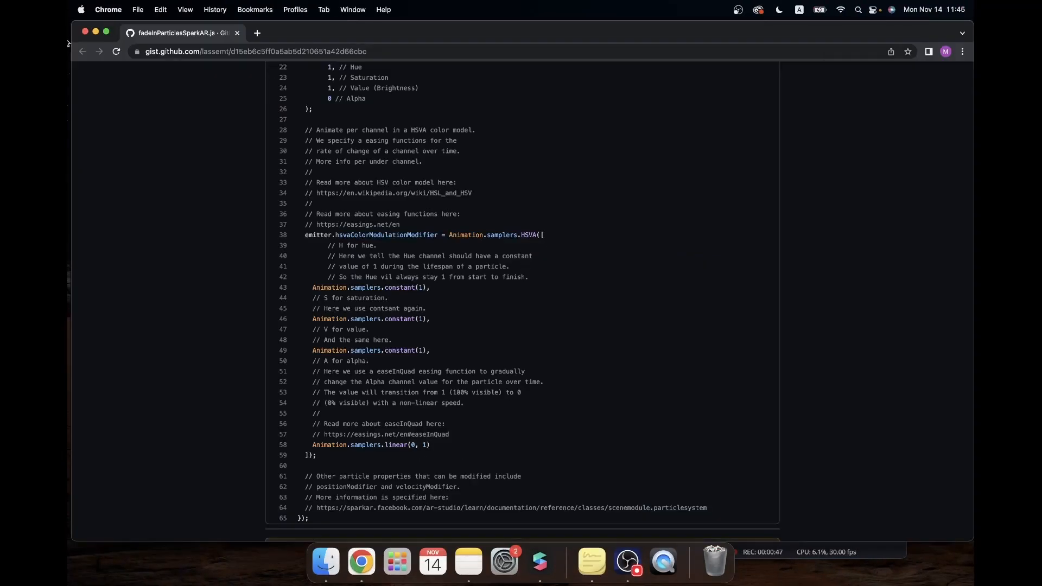
pyautogui.click(85, 32)
pyautogui.click(212, 73)
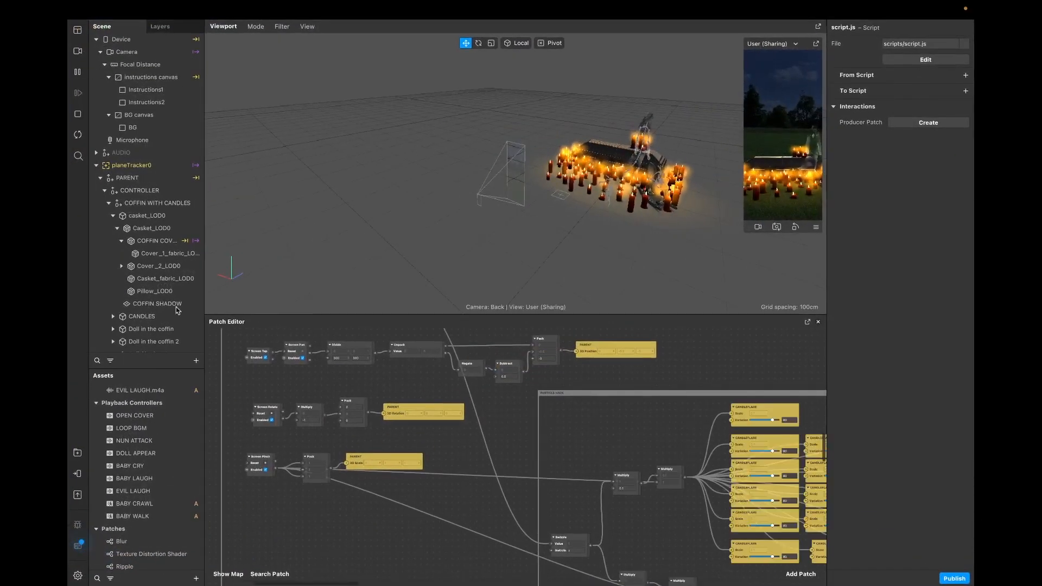
# Step: Select the CANDLEFLARE particle system under CANDLES 1 to check its exact name
pyautogui.scroll(-8, 160, 305)
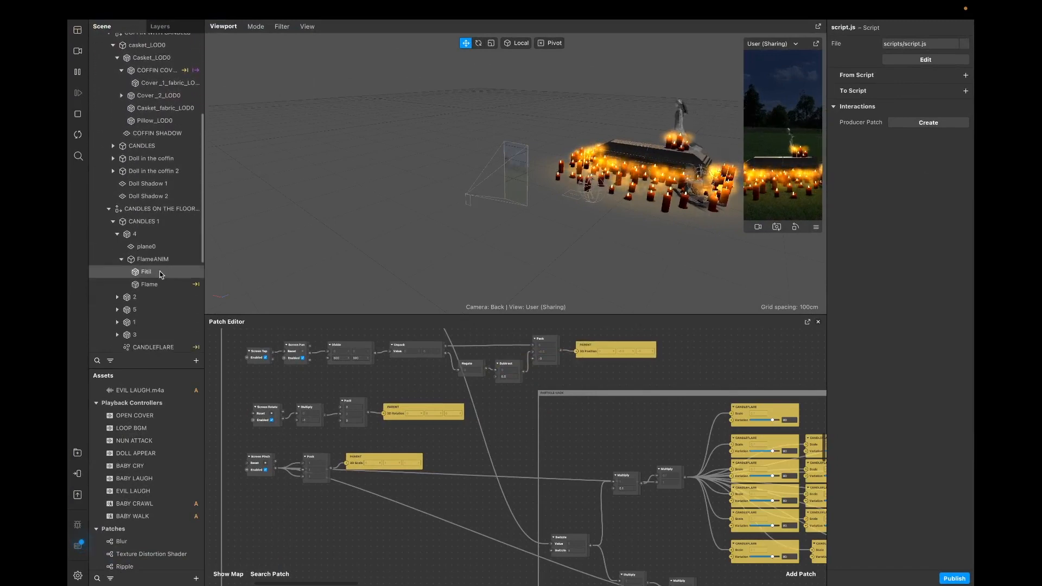
pyautogui.scroll(-2, 155, 296)
pyautogui.click(156, 309)
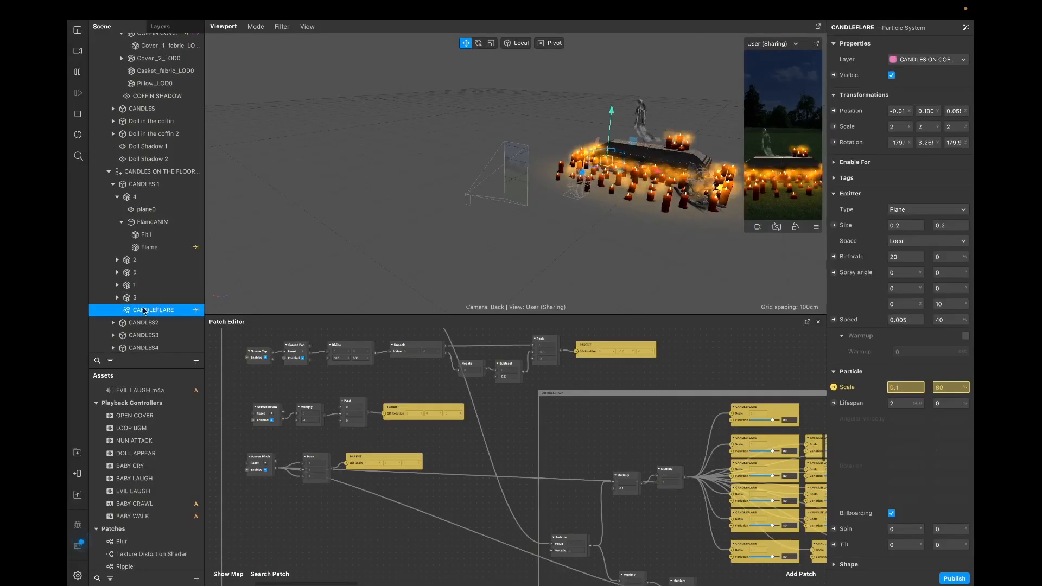
# Step: Open the script.js asset for editing in Visual Studio Code
pyautogui.scroll(-3, 175, 535)
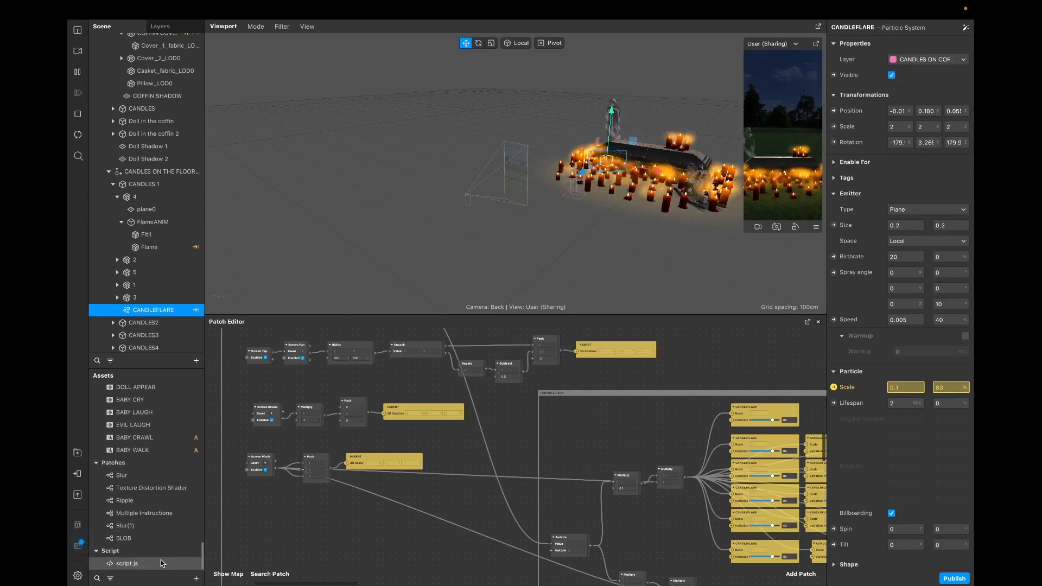
pyautogui.click(130, 563)
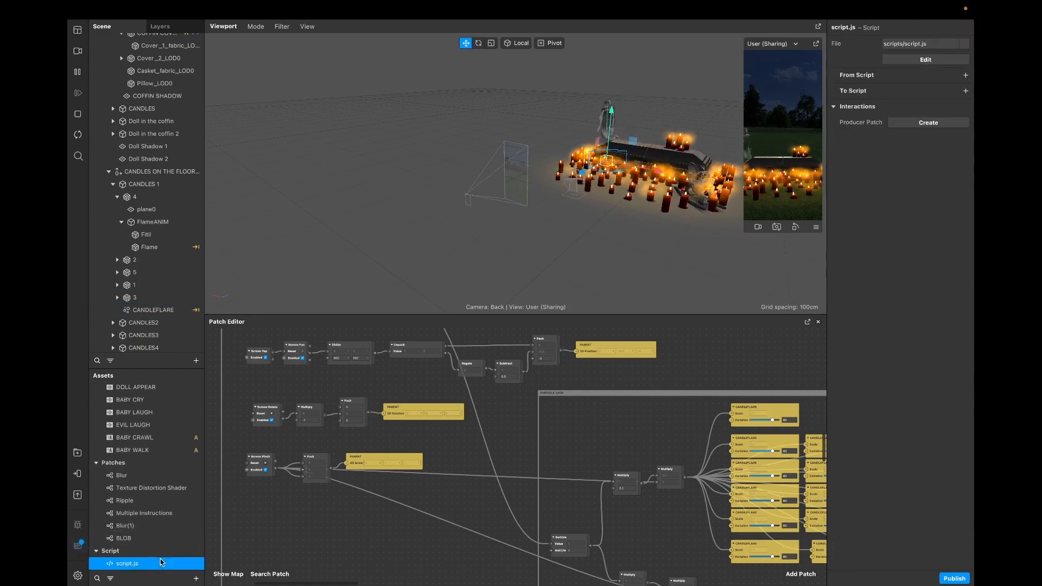
pyautogui.click(909, 60)
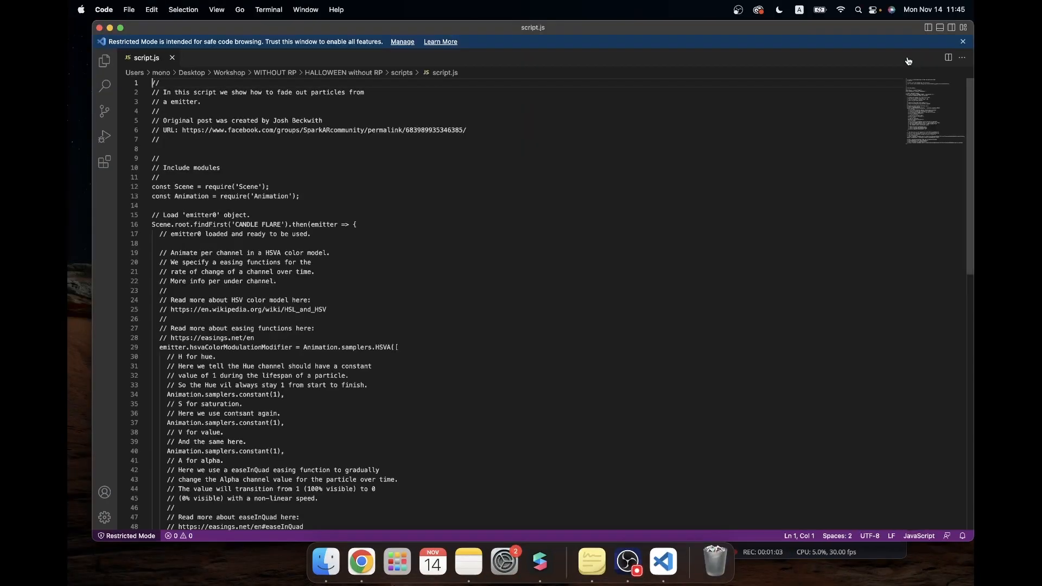
# Step: Correct the emitter name in the findFirst call on line 16 to CANDLEFLARE, without a space
pyautogui.click(261, 224)
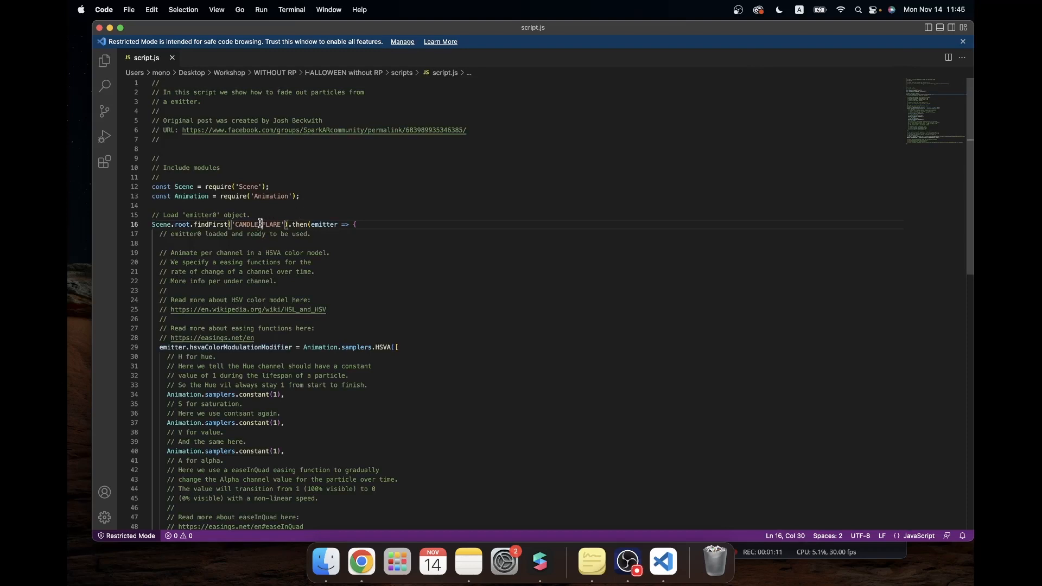
pyautogui.press('BackSpace')
pyautogui.click(491, 258)
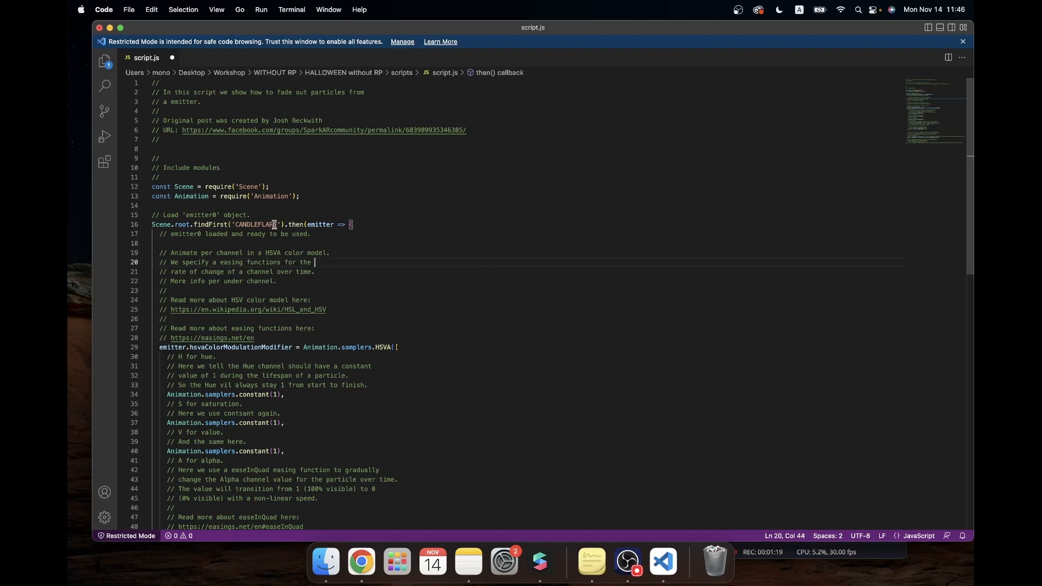
pyautogui.moveTo(277, 224); pyautogui.dragTo(237, 225)
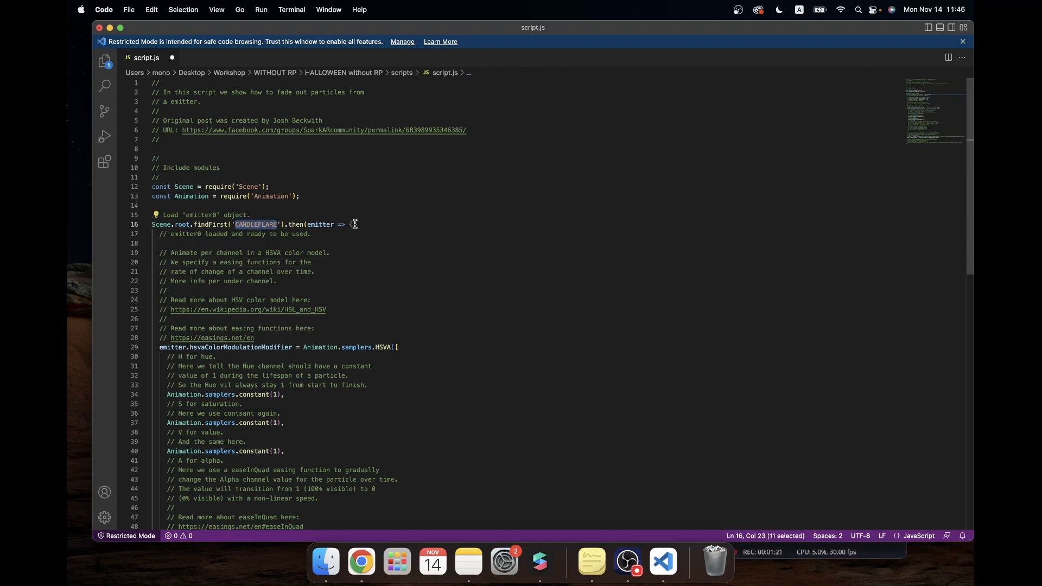
pyautogui.click(366, 260)
# Step: Save script.js, close its window and switch back to Spark AR Studio
pyautogui.click(129, 10)
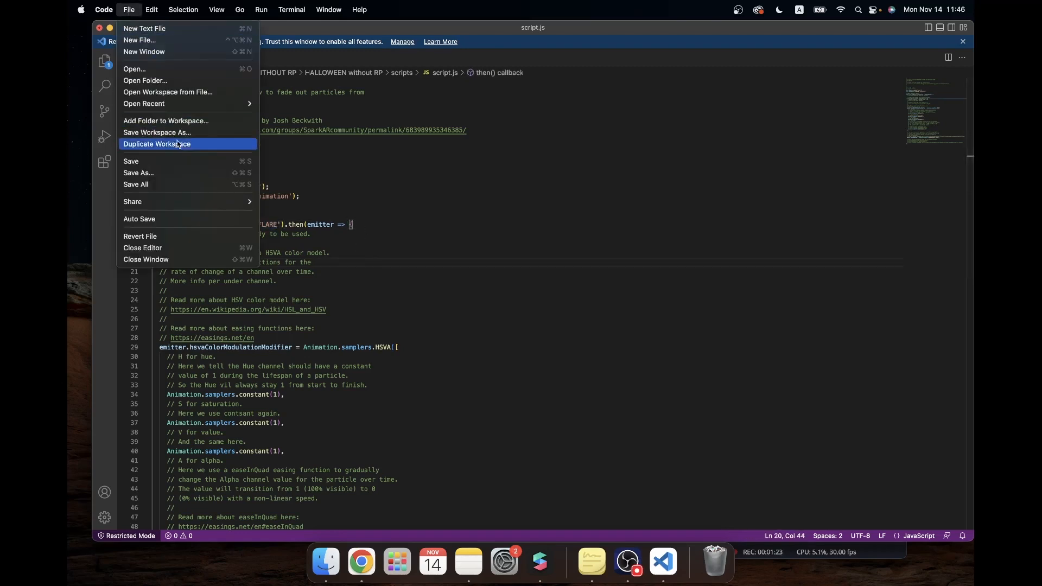
pyautogui.click(165, 161)
pyautogui.click(130, 10)
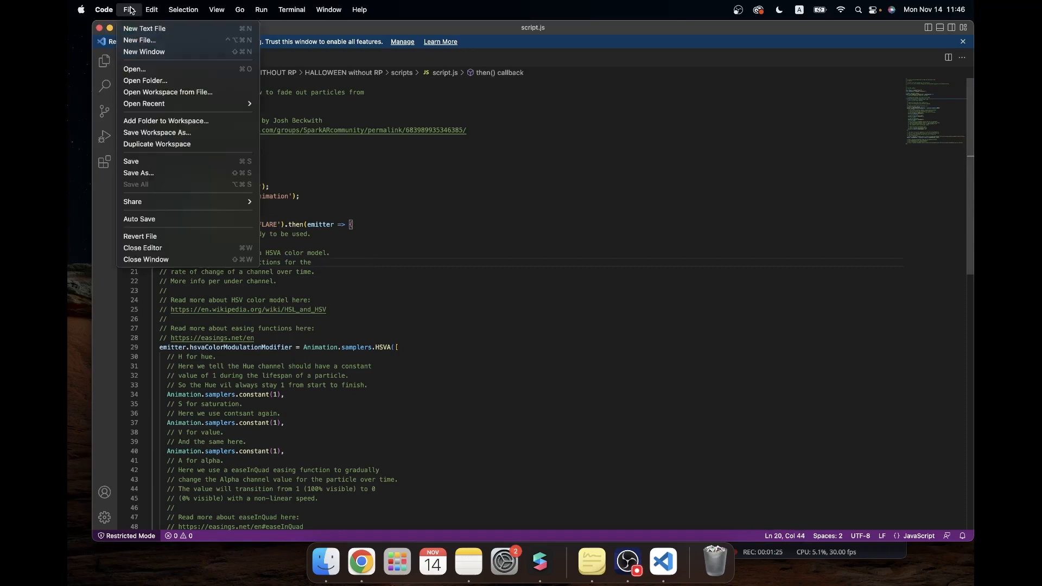
pyautogui.click(163, 161)
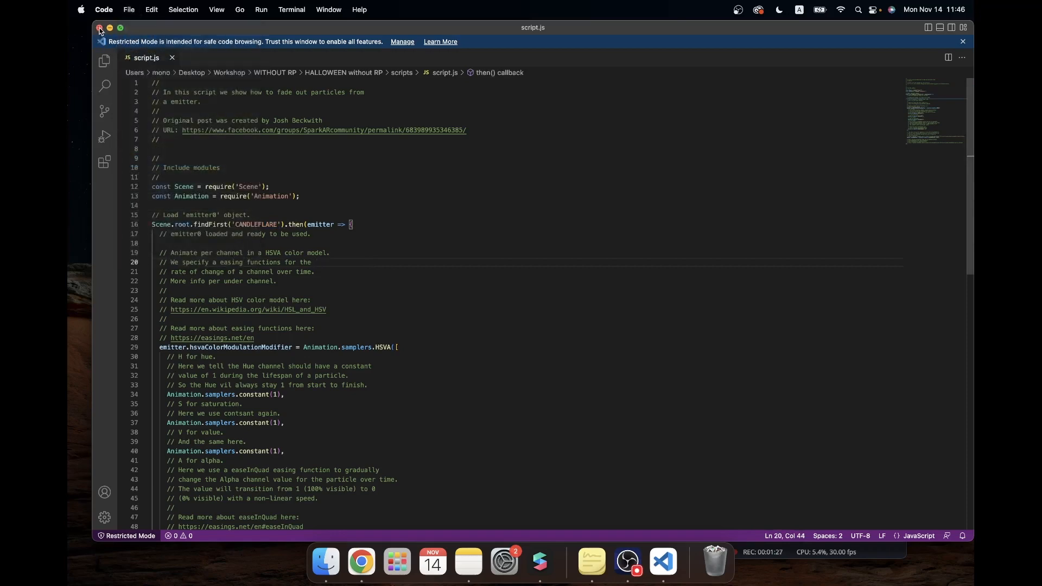
pyautogui.click(99, 28)
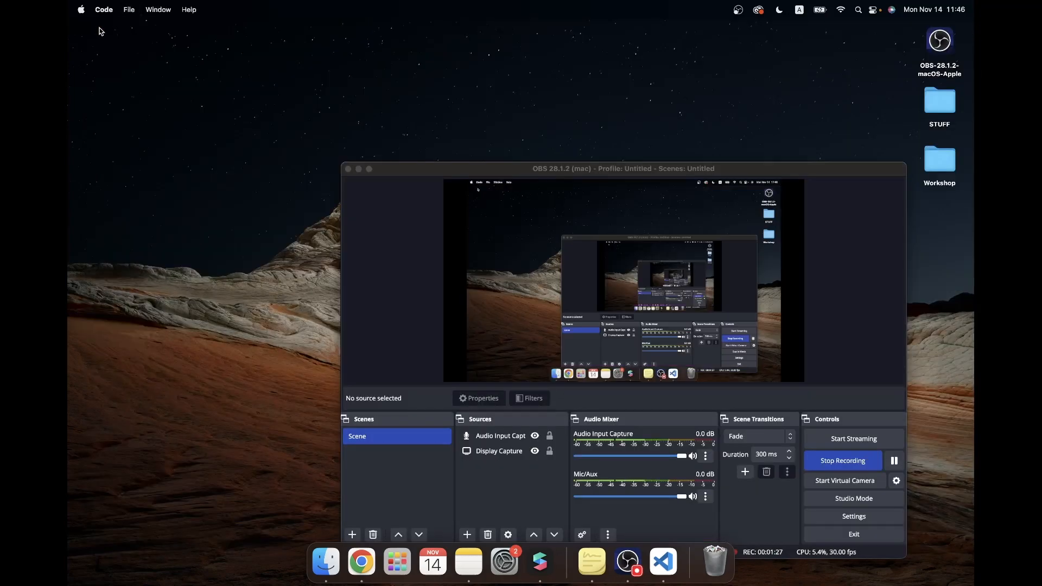
pyautogui.click(540, 562)
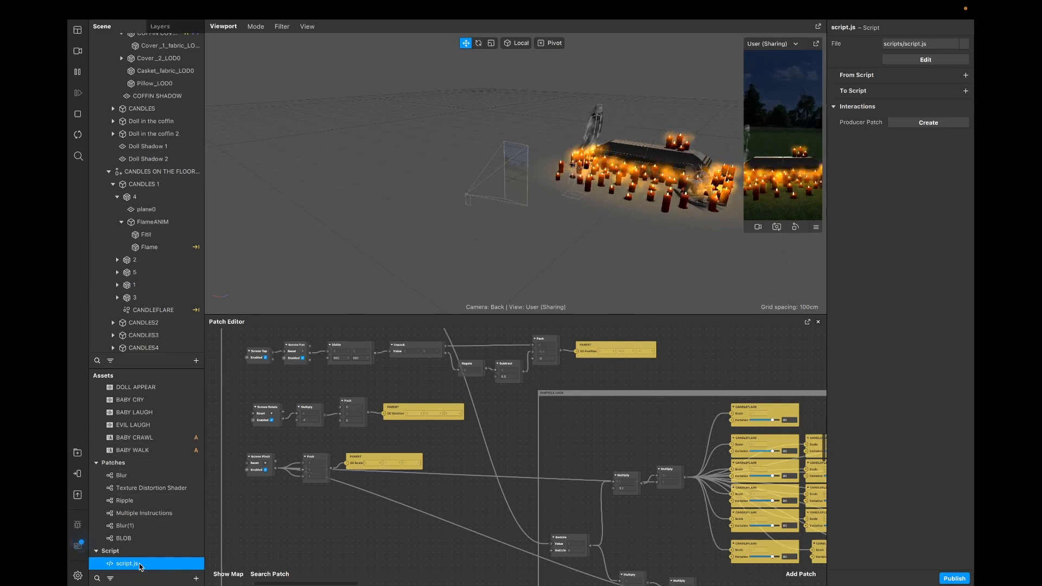
# Step: Check the names of the FOG TRAIL and FOG2 particle systems in the scene
pyautogui.scroll(-6, 140, 293)
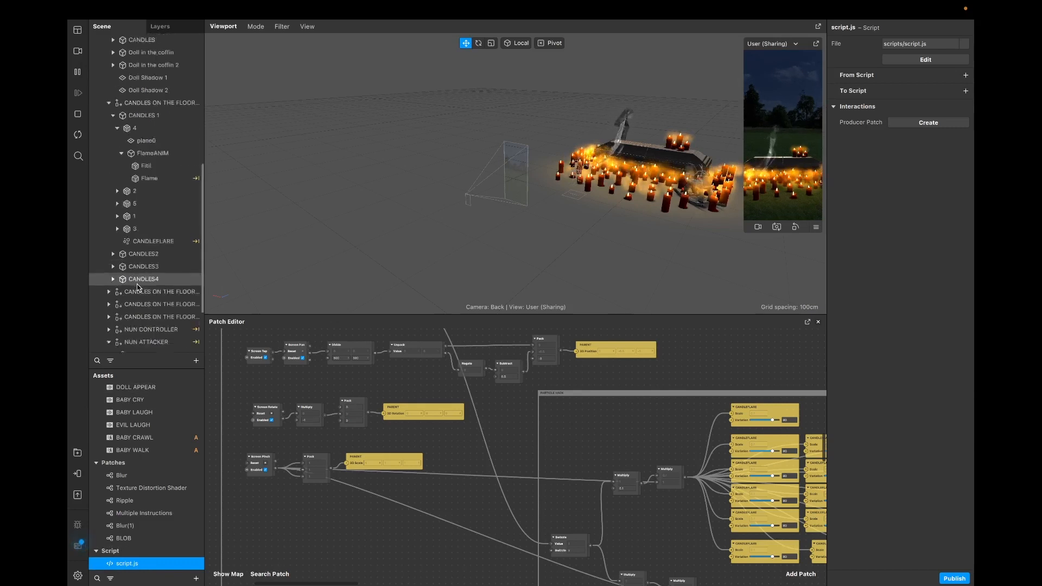
pyautogui.click(139, 283)
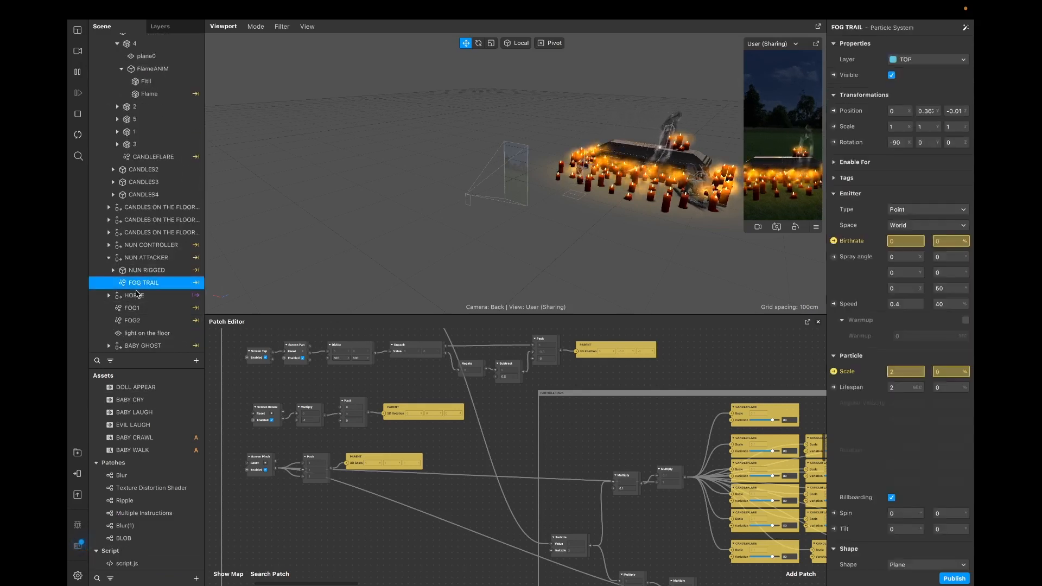
pyautogui.click(132, 320)
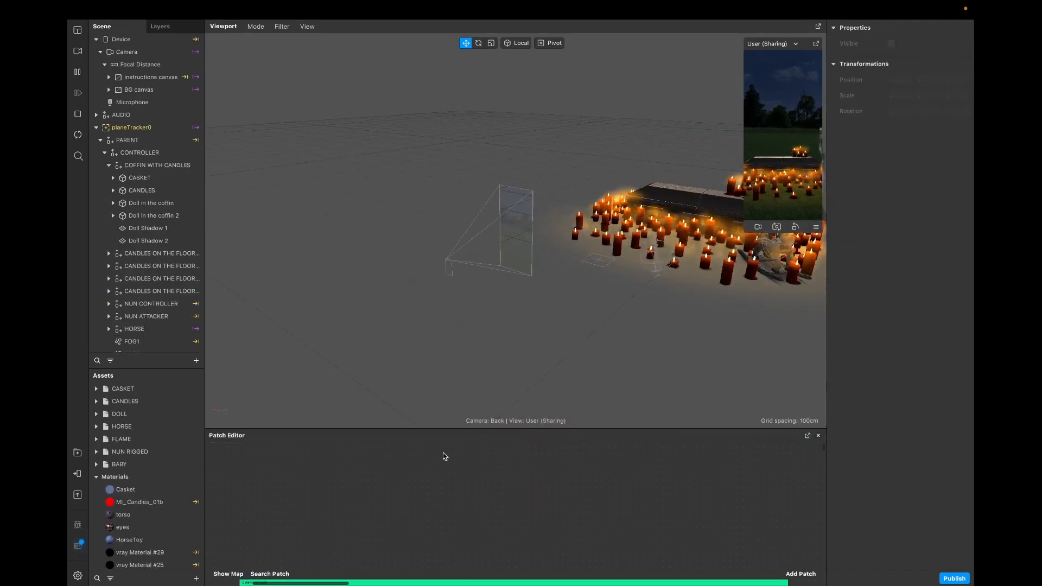
# Step: Make the Patch Editor slightly taller and lower the system volume
pyautogui.moveTo(433, 428); pyautogui.dragTo(423, 405)
pyautogui.press('XF86AudioLowerVolume')
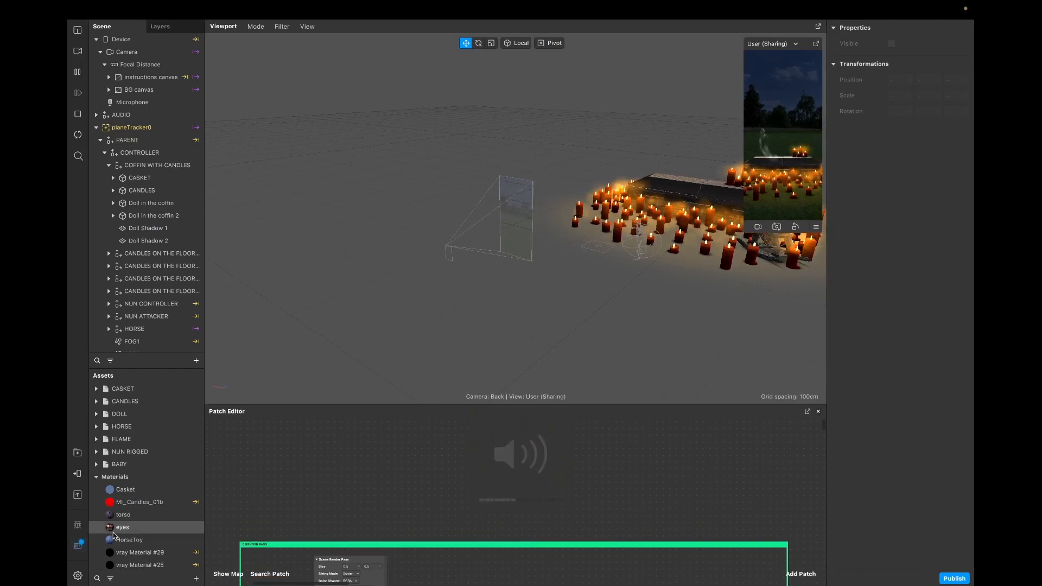
pyautogui.press('XF86AudioLowerVolume')
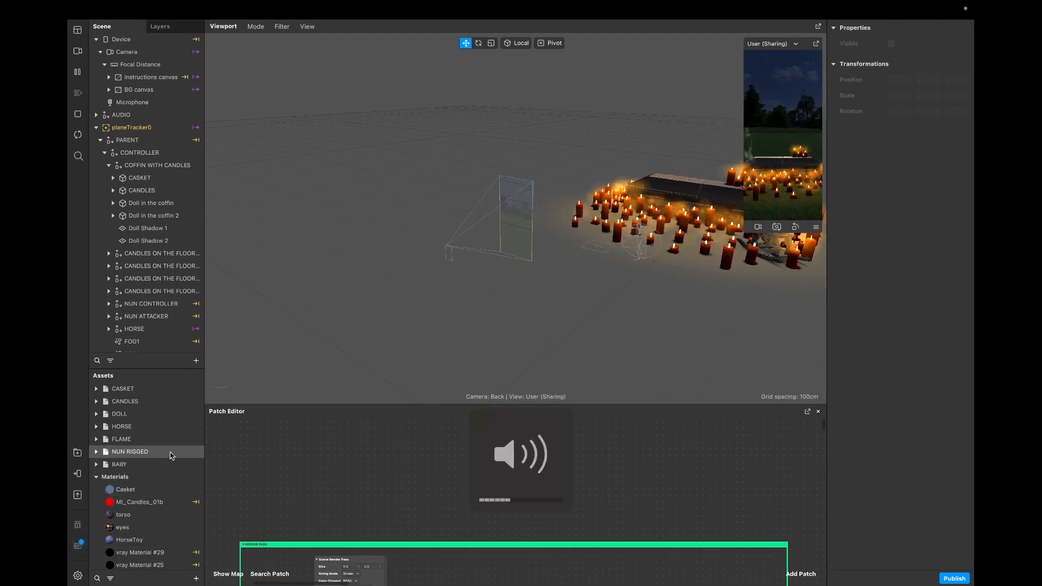
# Step: Find the LOOP BGM playback controller in the assets and examine its audio file, Play and Loop settings
pyautogui.scroll(-10, 170, 455)
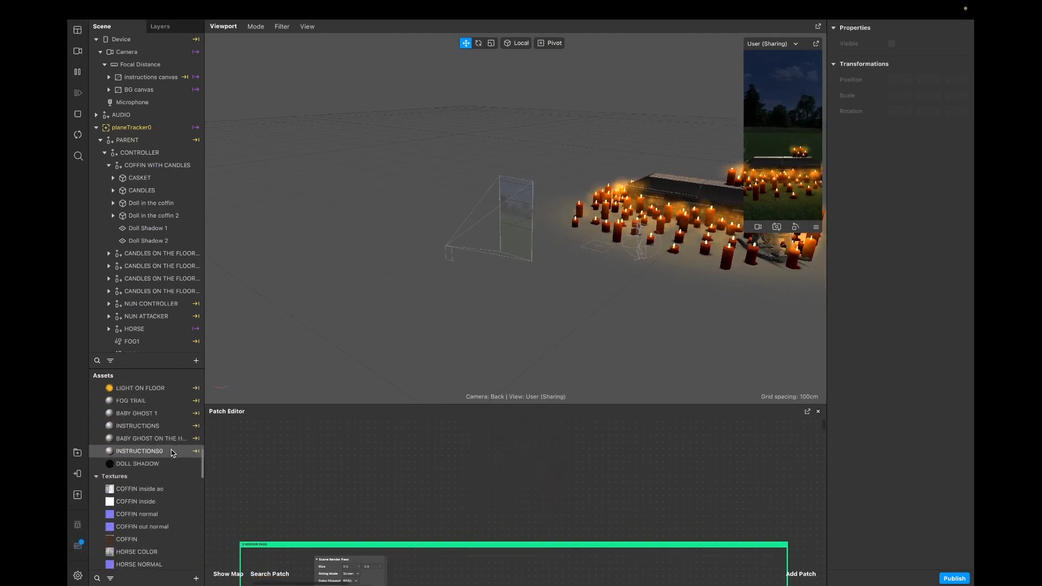
pyautogui.scroll(-10, 171, 454)
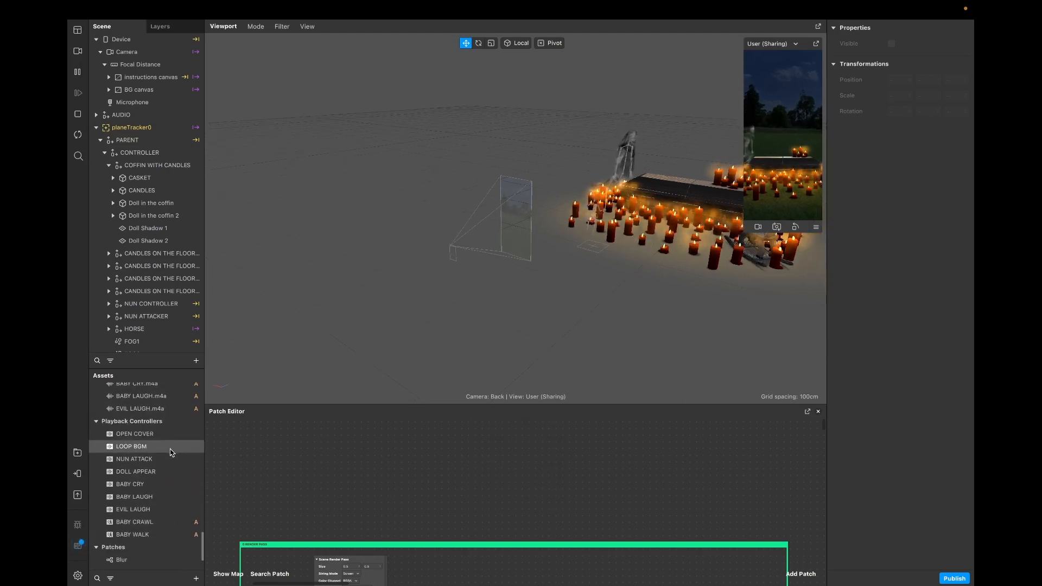
pyautogui.scroll(-2, 171, 452)
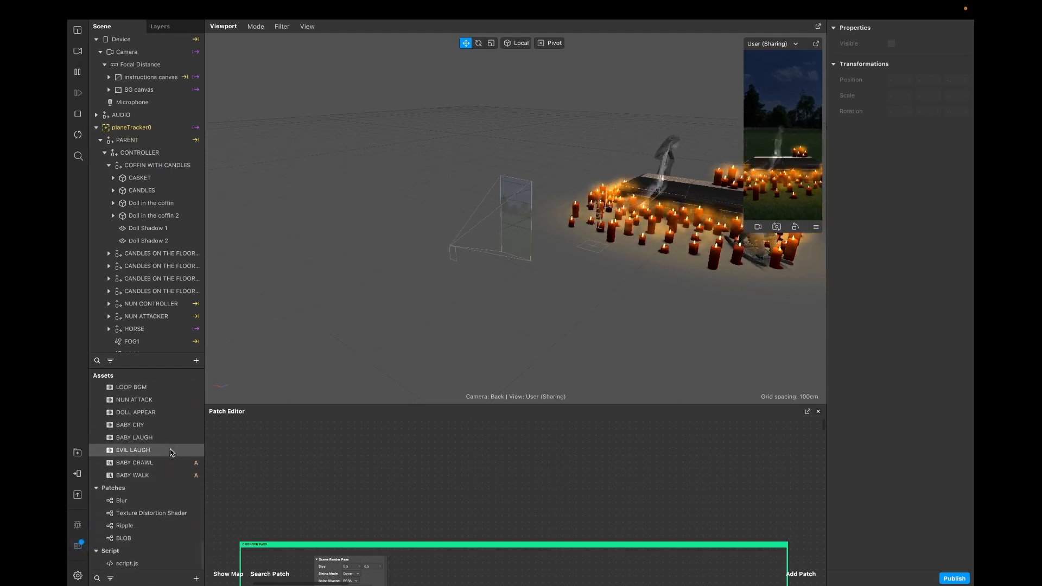
pyautogui.scroll(3, 169, 448)
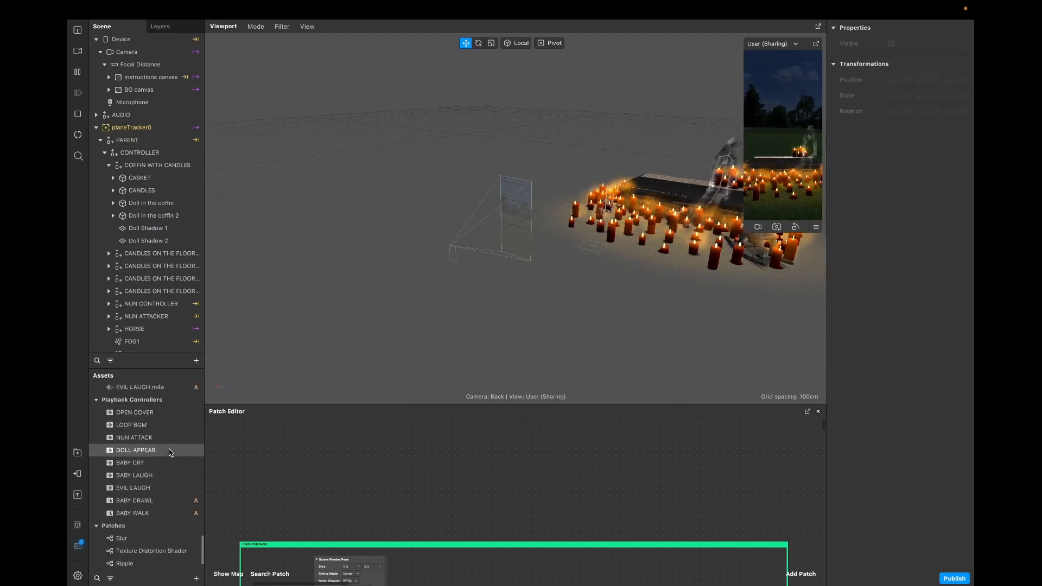
pyautogui.click(151, 407)
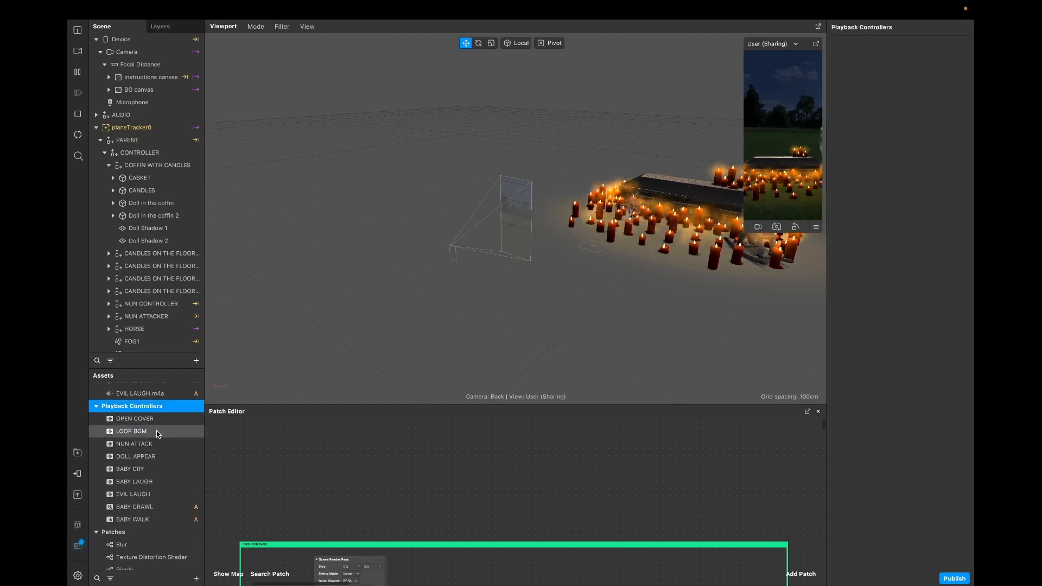
pyautogui.click(159, 432)
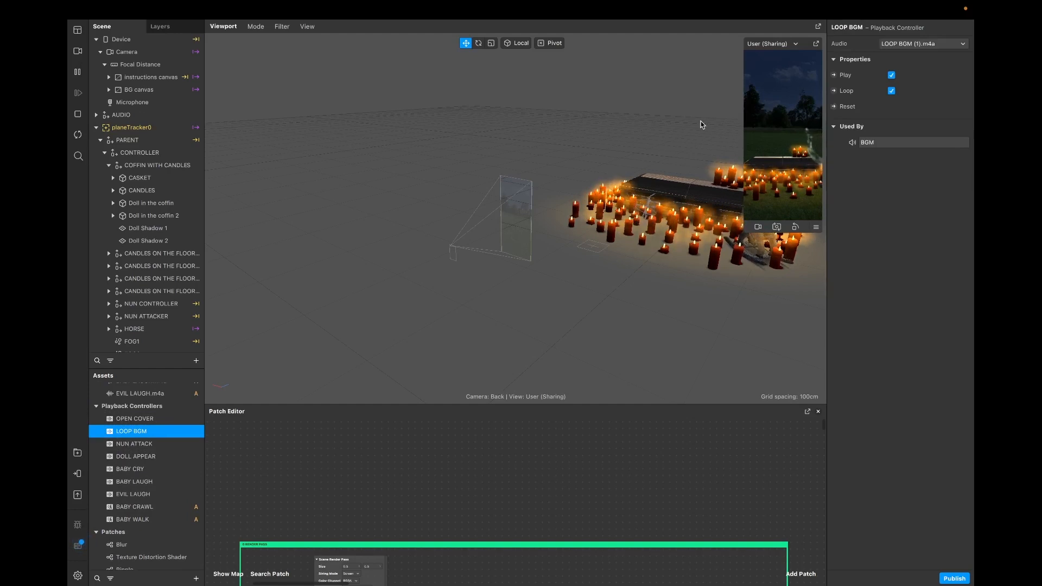
pyautogui.click(891, 90)
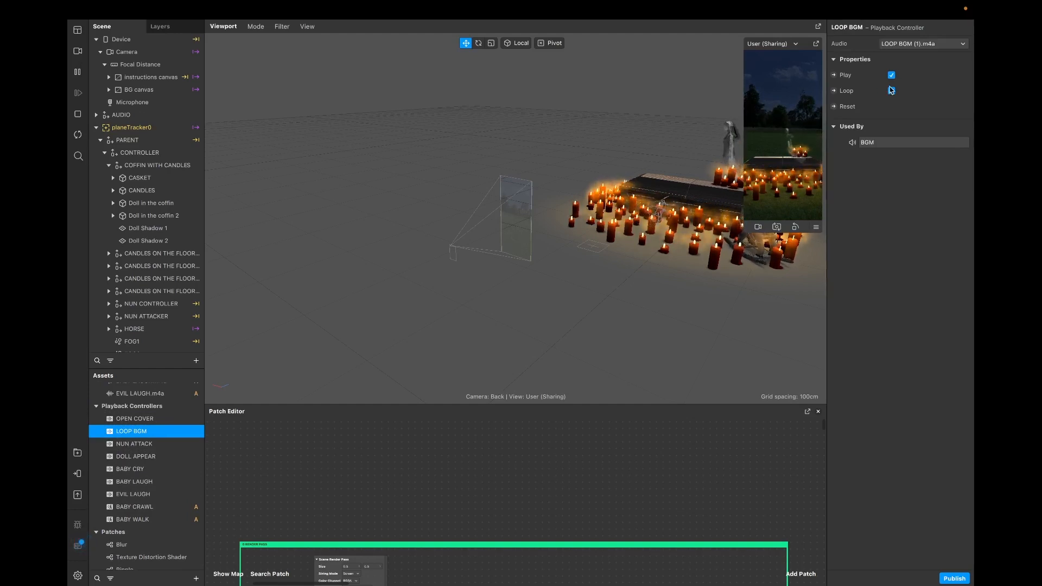
# Step: Check the Play and Loop settings of the OPEN COVER and NUN ATTACK playback controllers against LOOP BGM
pyautogui.click(891, 74)
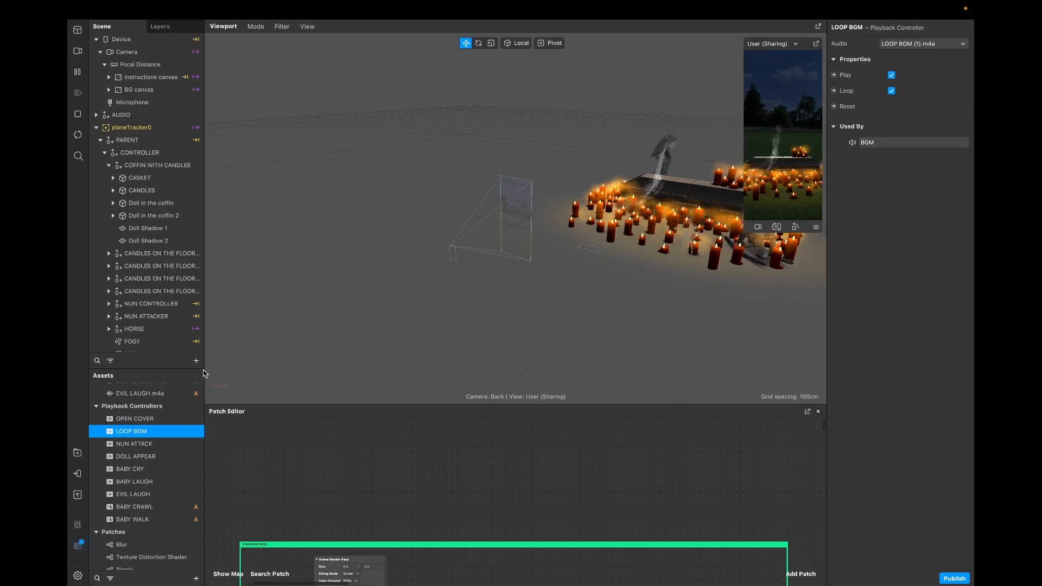
pyautogui.click(151, 418)
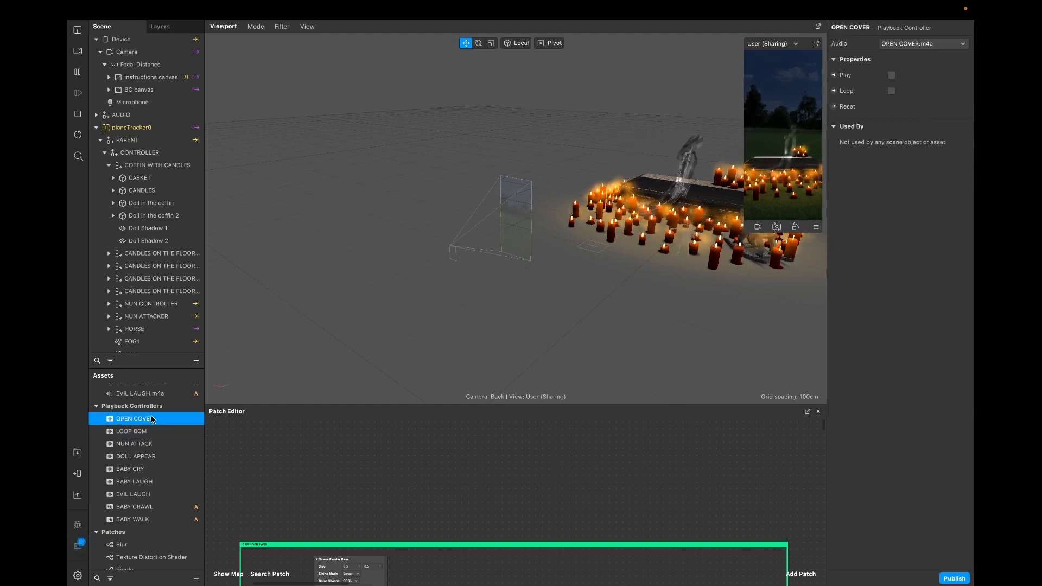
pyautogui.click(147, 445)
pyautogui.click(151, 419)
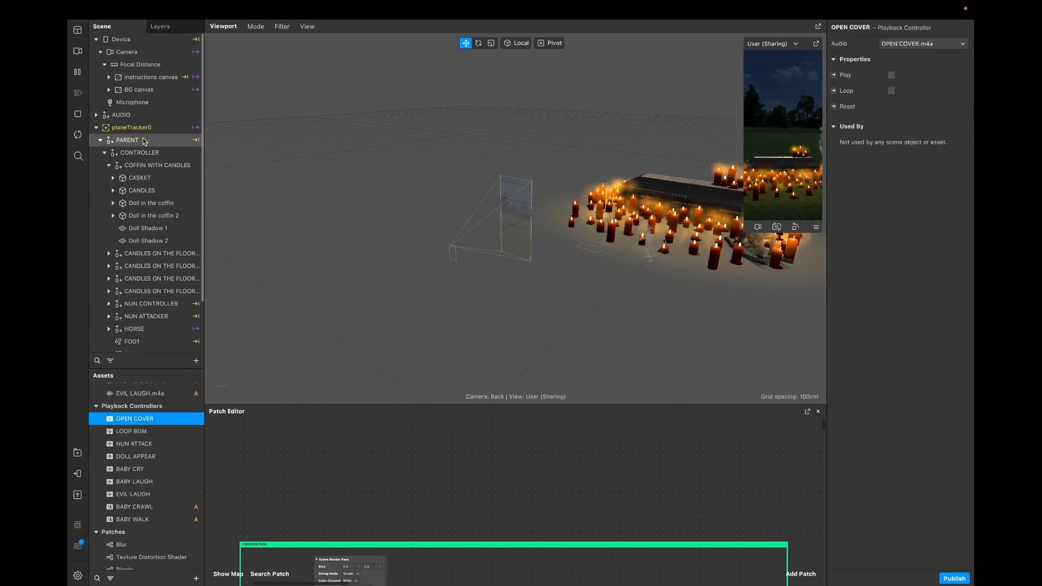
# Step: Hide the AUDIO null object and enlarge the Patch Editor to cover most of the viewport
pyautogui.click(147, 118)
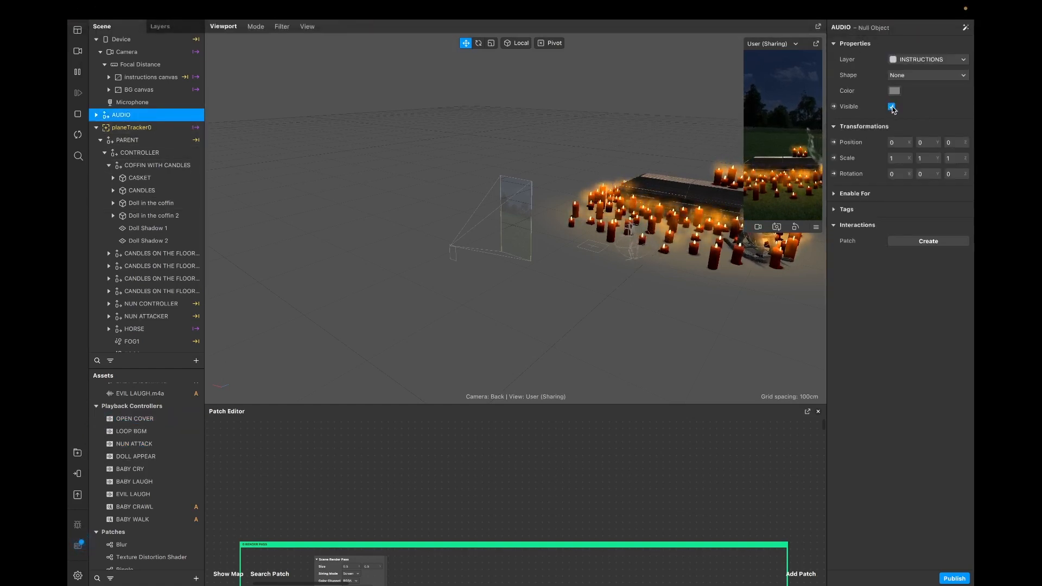
pyautogui.moveTo(321, 407); pyautogui.dragTo(335, 169)
# Step: Examine how the camera texture and BG canvas patches feed the first Scene Render Pass
pyautogui.scroll(-5, 349, 412)
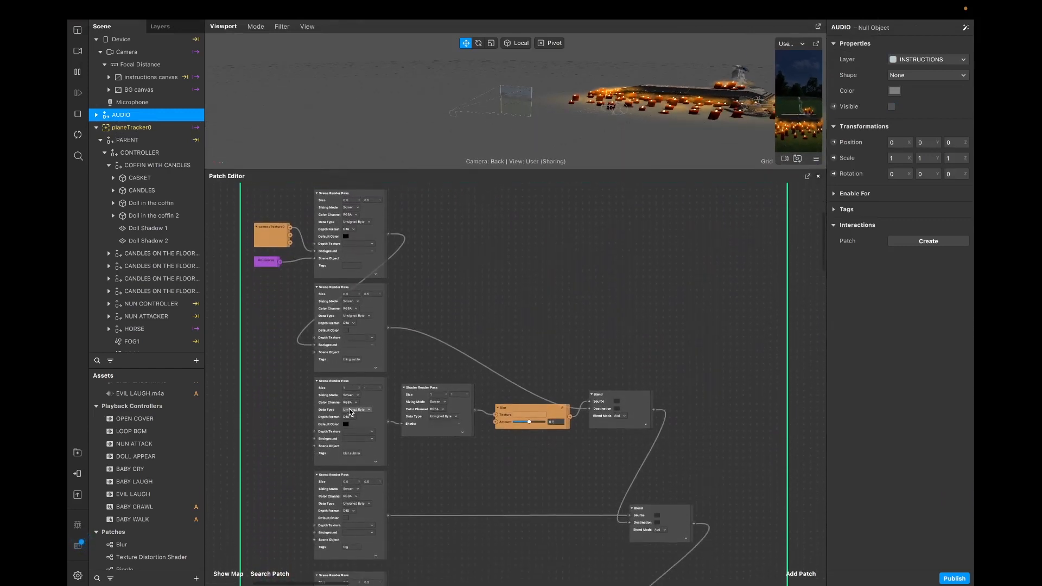
pyautogui.scroll(1, 349, 413)
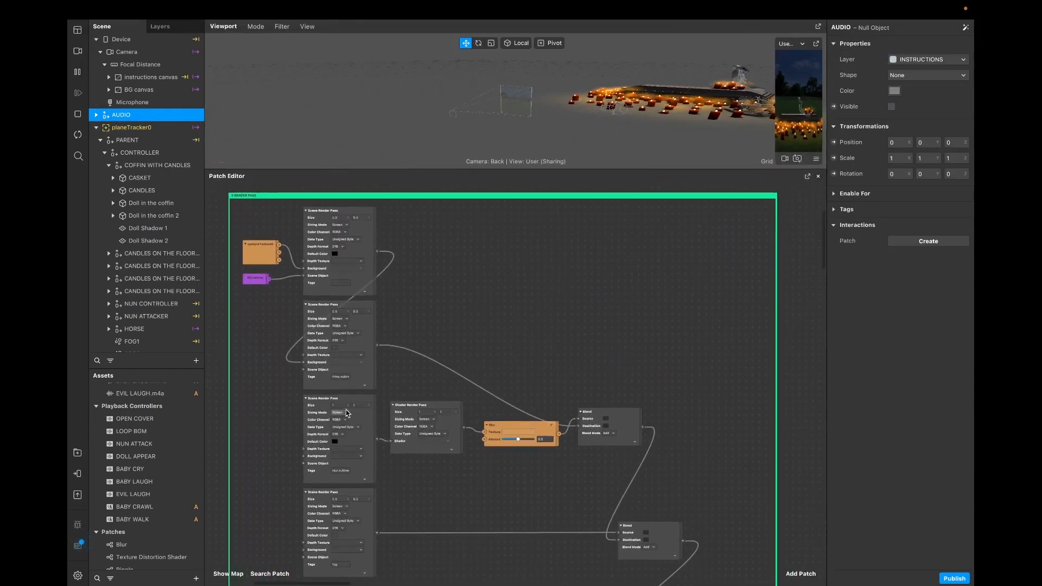
pyautogui.scroll(2, 348, 413)
pyautogui.scroll(2, 347, 413)
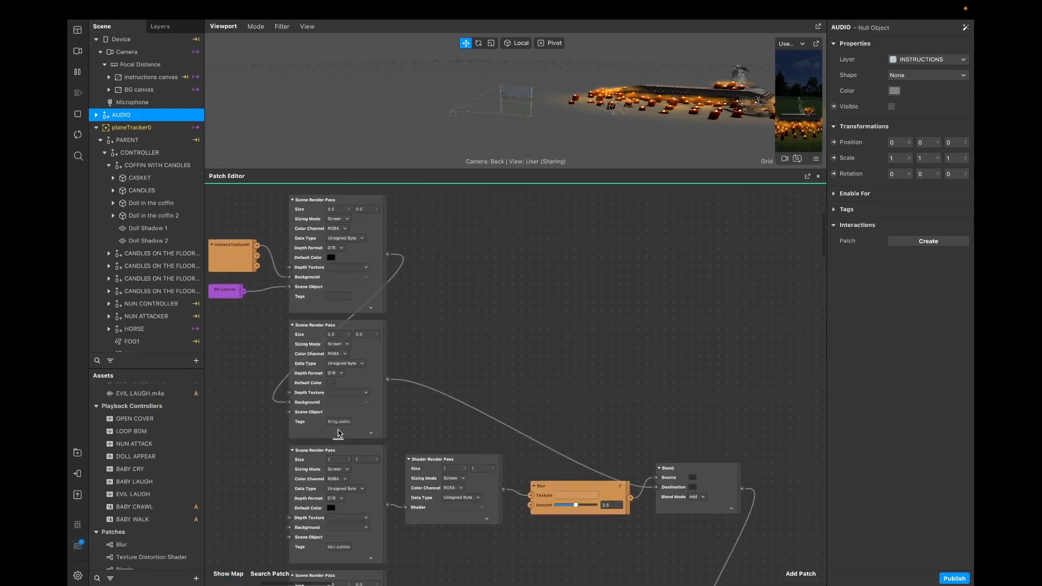
pyautogui.hscroll(-2, 372, 317)
pyautogui.scroll(1, 371, 318)
pyautogui.click(262, 315)
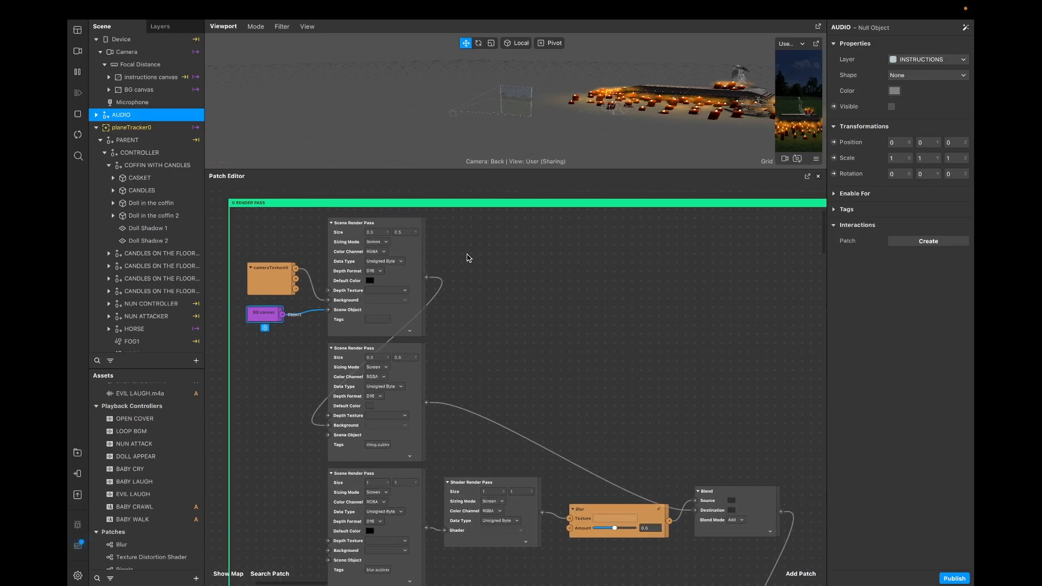
pyautogui.moveTo(445, 251); pyautogui.dragTo(269, 323)
pyautogui.scroll(-3, 468, 381)
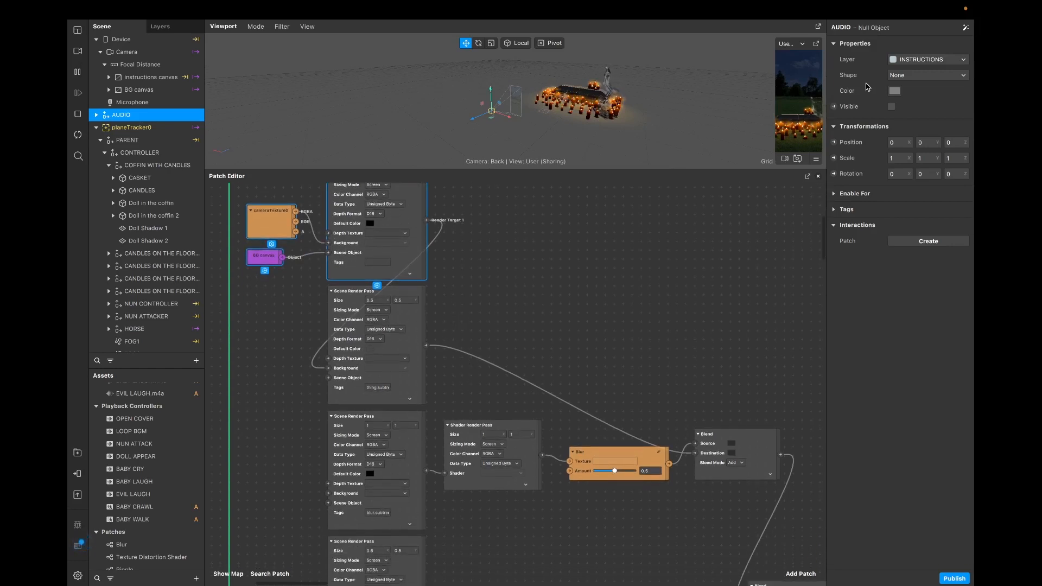
pyautogui.scroll(2, 577, 271)
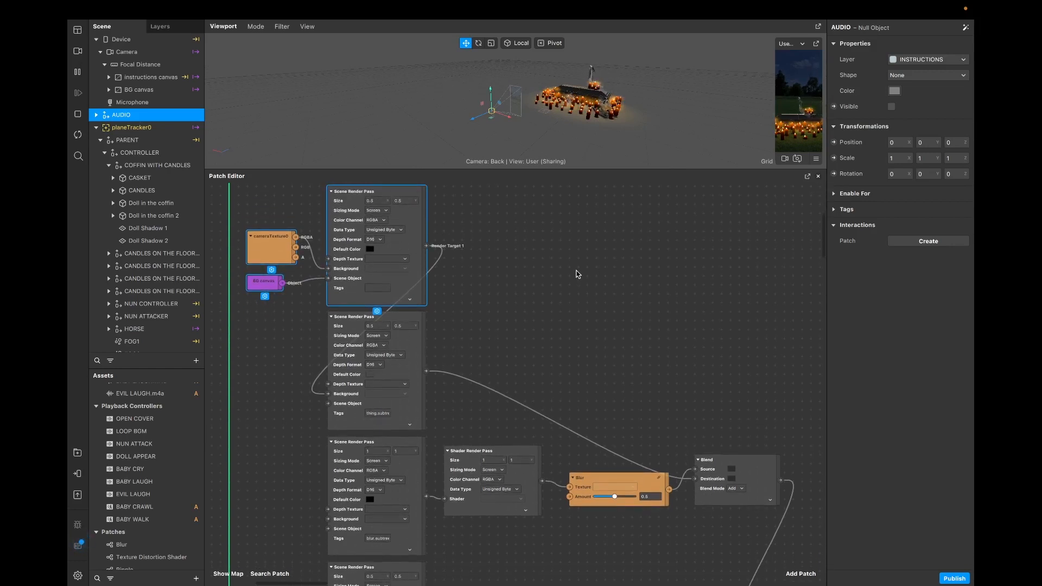
pyautogui.click(284, 304)
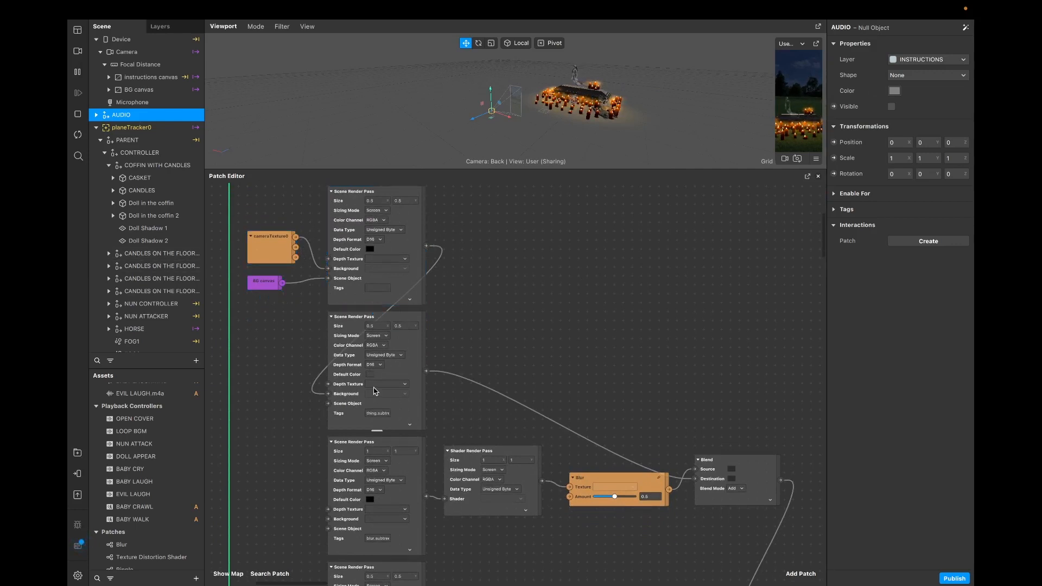
# Step: Review the remaining Scene Render Pass and Blend patches in the render pass group, down to the instructions canvas
pyautogui.scroll(-1, 577, 367)
pyautogui.scroll(-8, 576, 367)
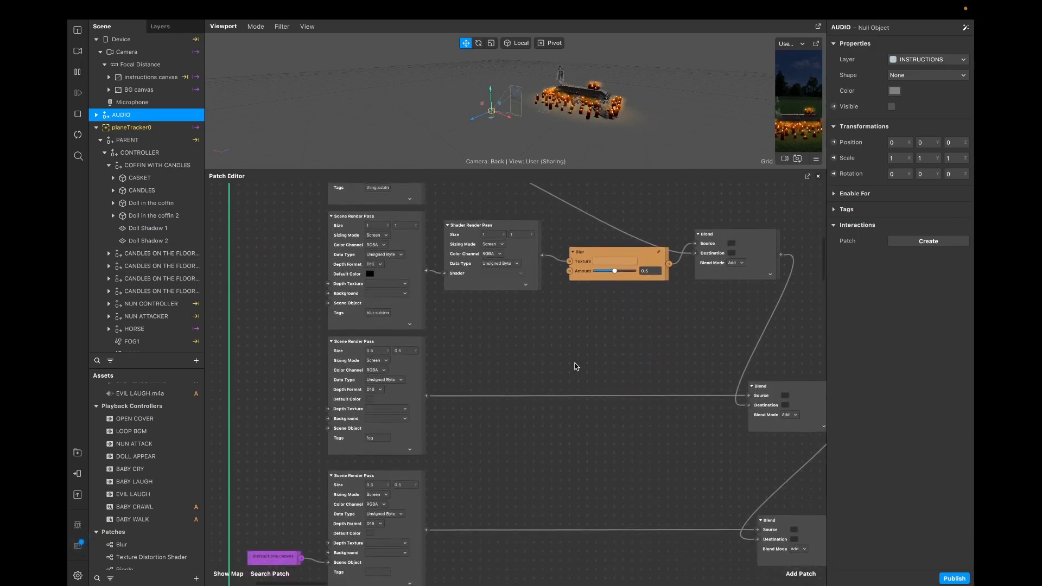
pyautogui.scroll(-1, 564, 387)
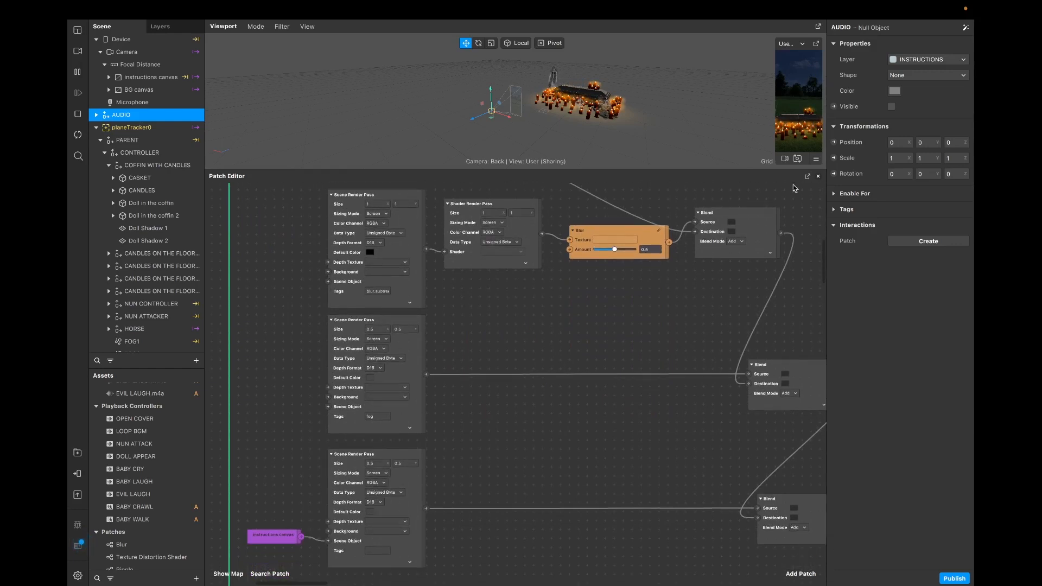
pyautogui.scroll(-1, 461, 506)
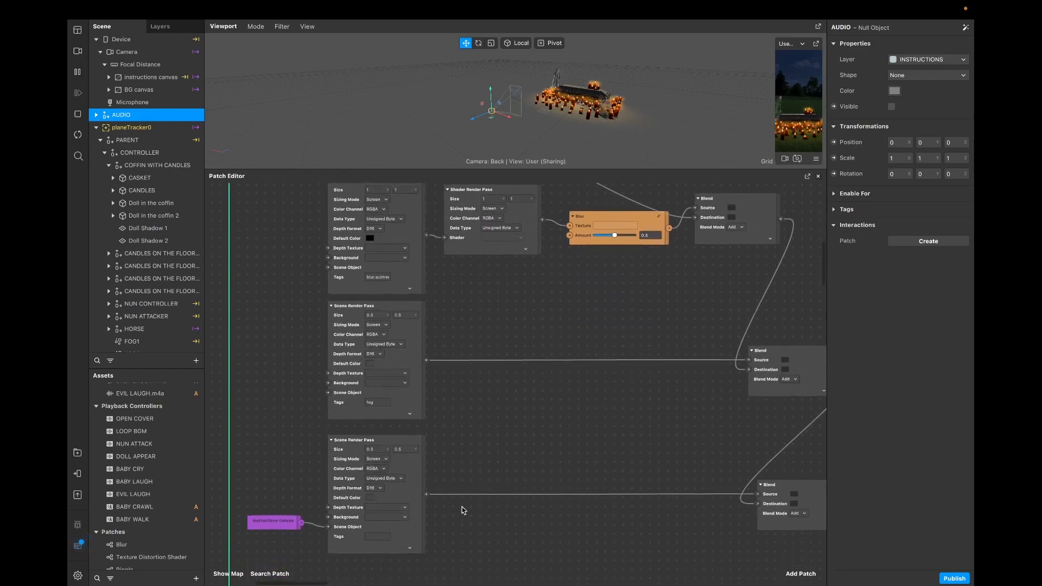
pyautogui.scroll(-2, 603, 508)
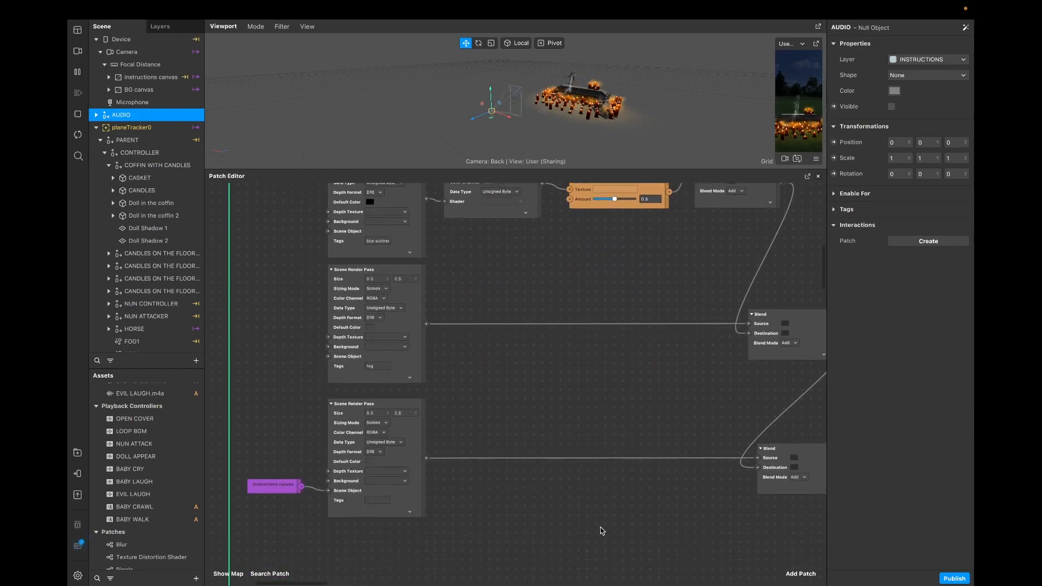
pyautogui.scroll(10, 539, 337)
pyautogui.scroll(-3, 537, 335)
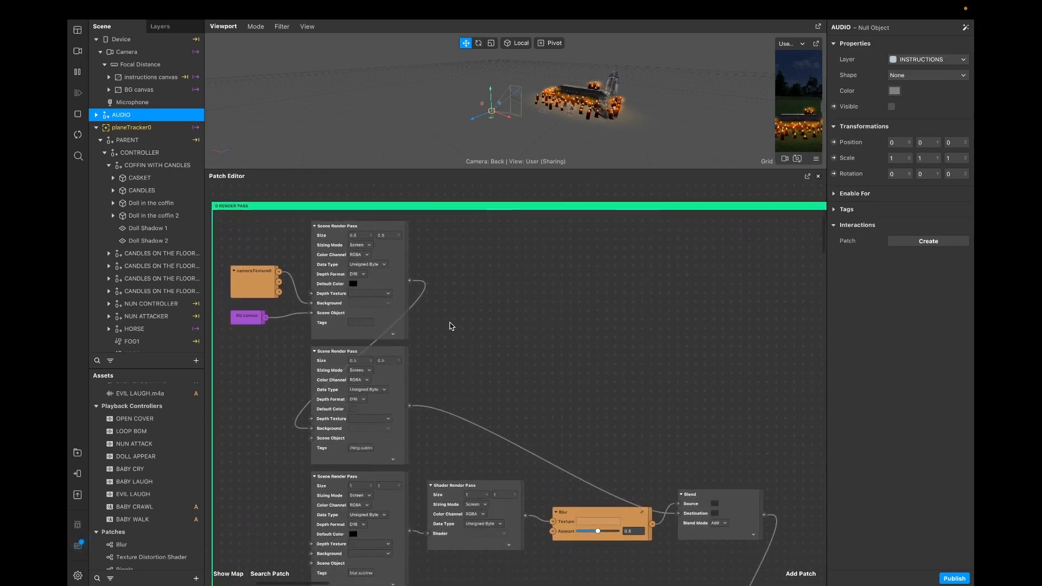
pyautogui.scroll(-1, 458, 330)
# Step: Inspect the full tag entry of the second Scene Render Pass, then select the CONTROLLER object in the scene
pyautogui.click(403, 367)
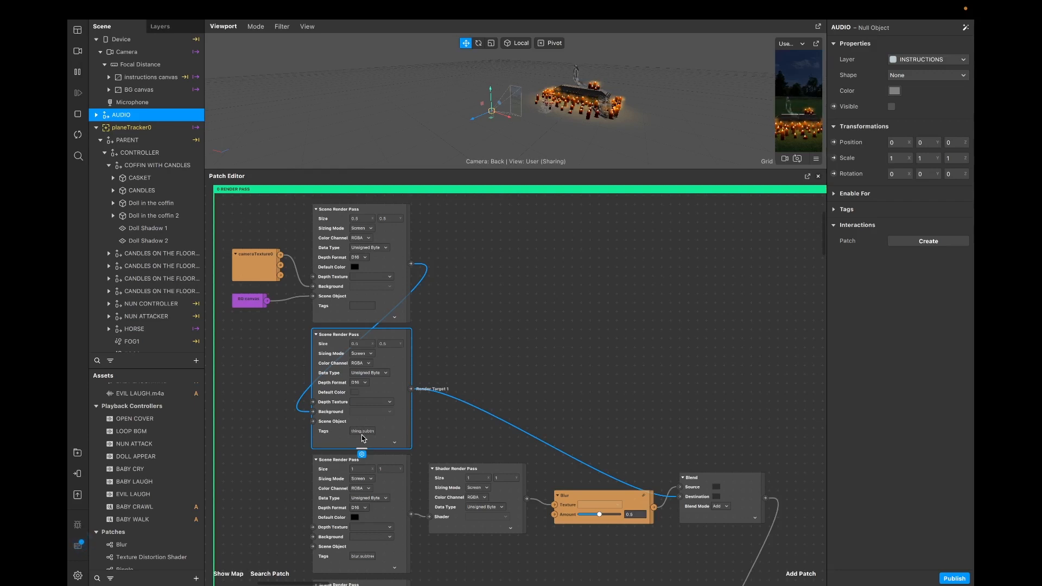
pyautogui.scroll(1, 364, 439)
pyautogui.scroll(3, 354, 432)
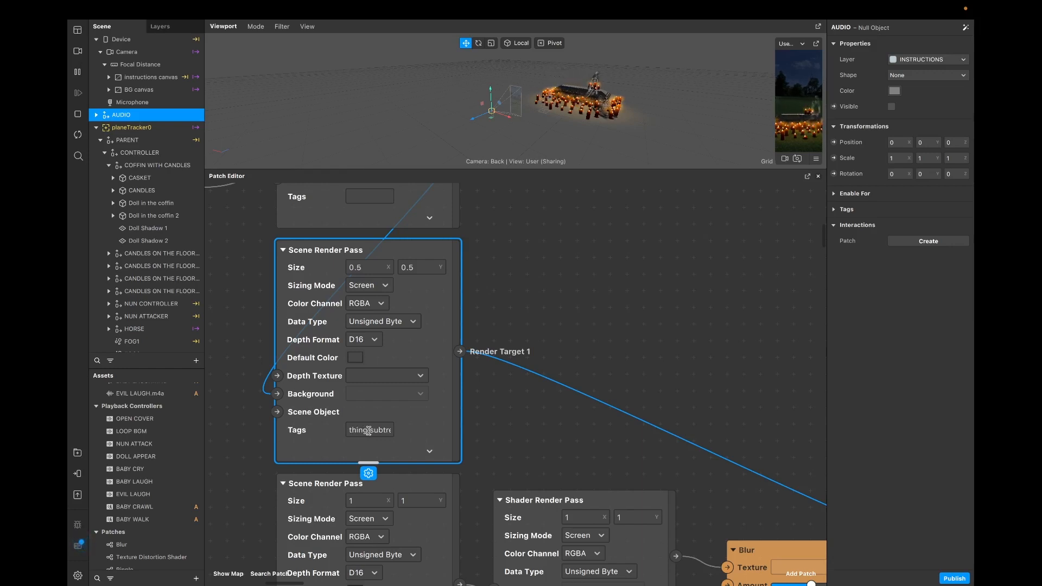
pyautogui.click(369, 430)
pyautogui.click(409, 429)
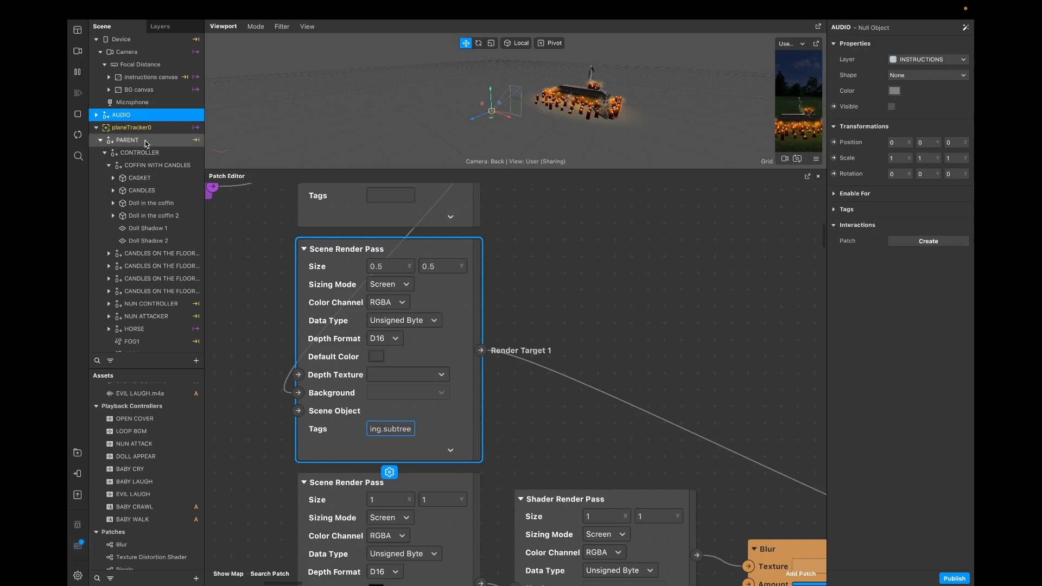
pyautogui.click(145, 155)
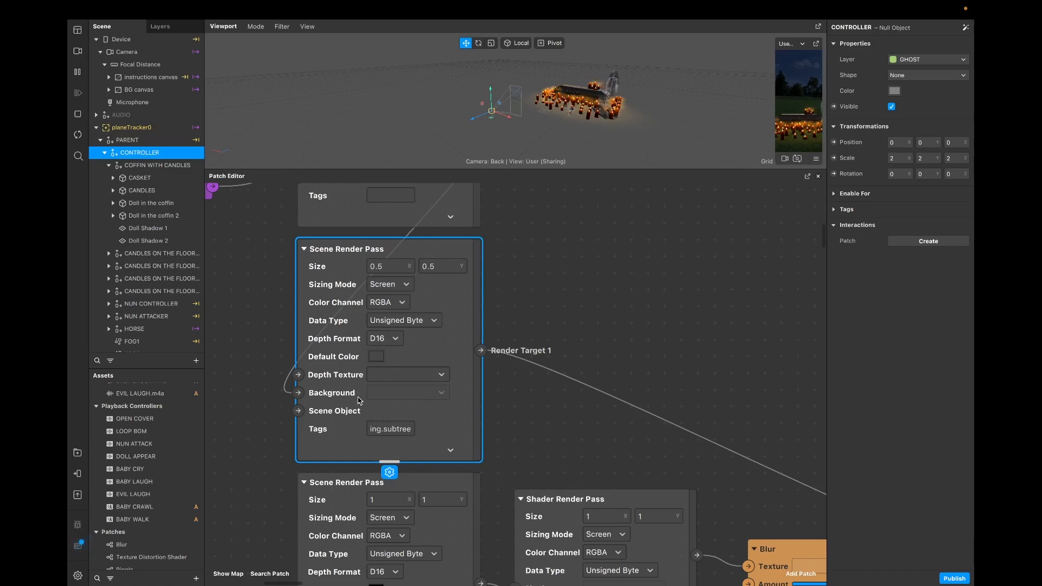
# Step: Examine the blur-tagged Scene Render Pass and its chain through the Shader Render Pass and Blur patches to Blend
pyautogui.scroll(-5, 462, 438)
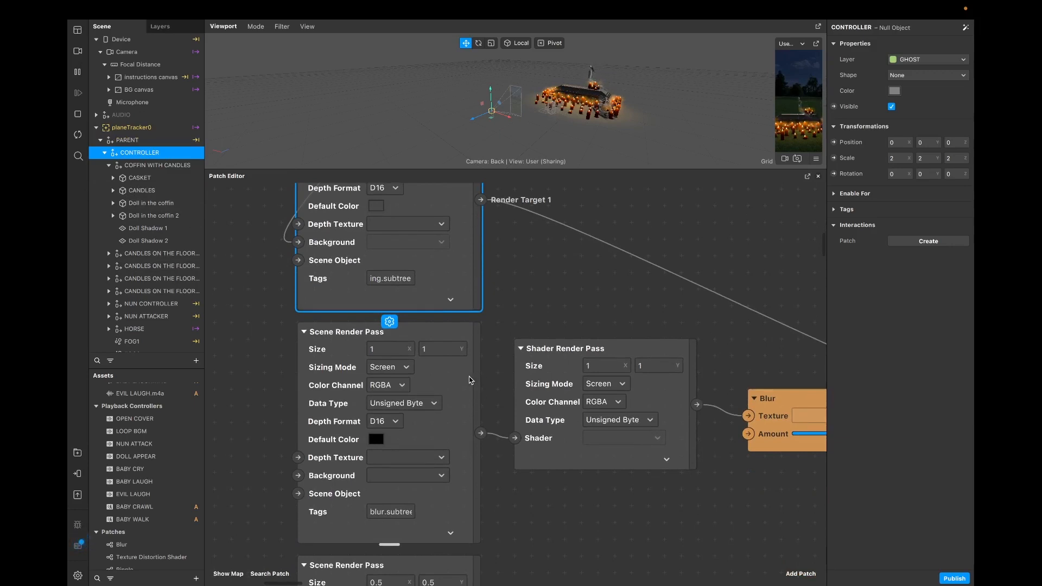
pyautogui.hscroll(3, 472, 377)
pyautogui.hscroll(2, 470, 384)
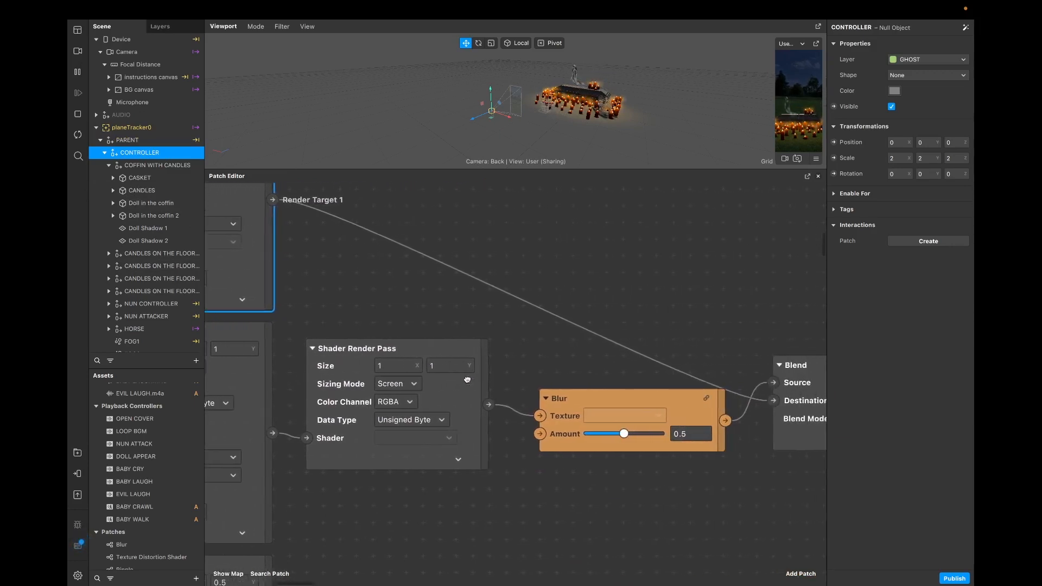
pyautogui.click(455, 354)
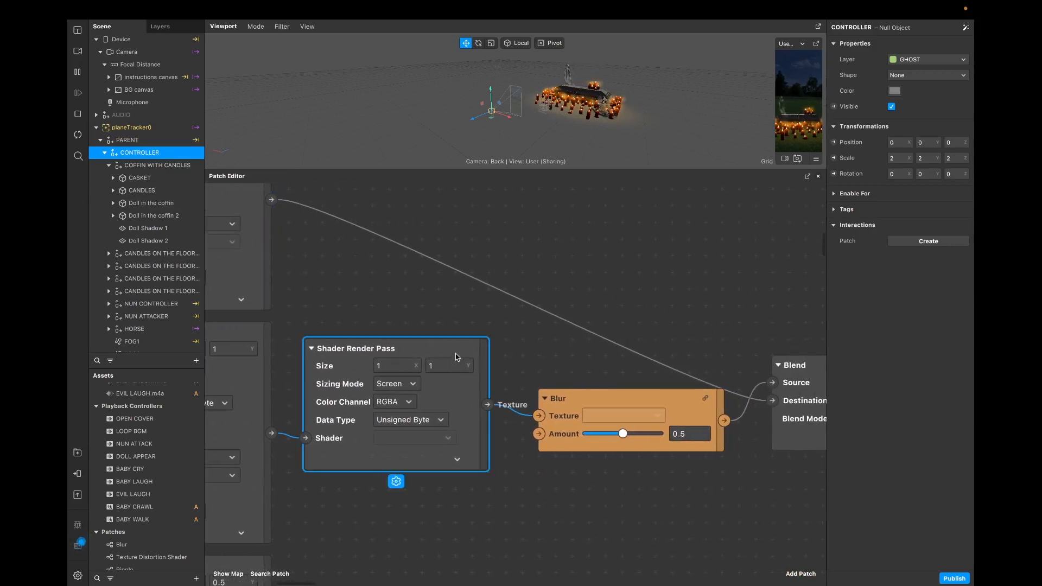
pyautogui.click(648, 406)
pyautogui.hscroll(4, 608, 424)
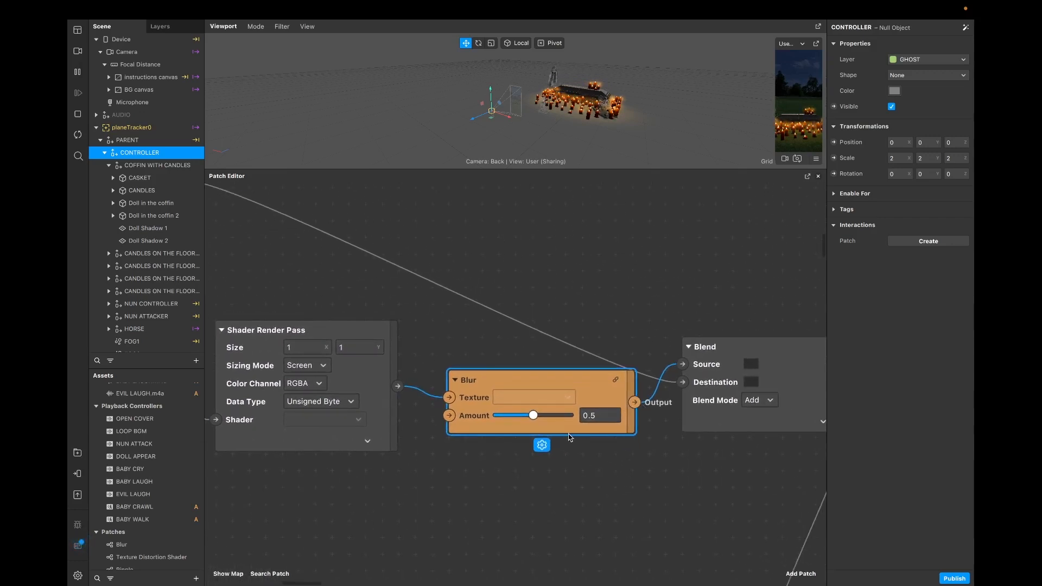
pyautogui.keyDown('ctrl'); pyautogui.scroll(-5, 570, 437); pyautogui.keyUp('ctrl')
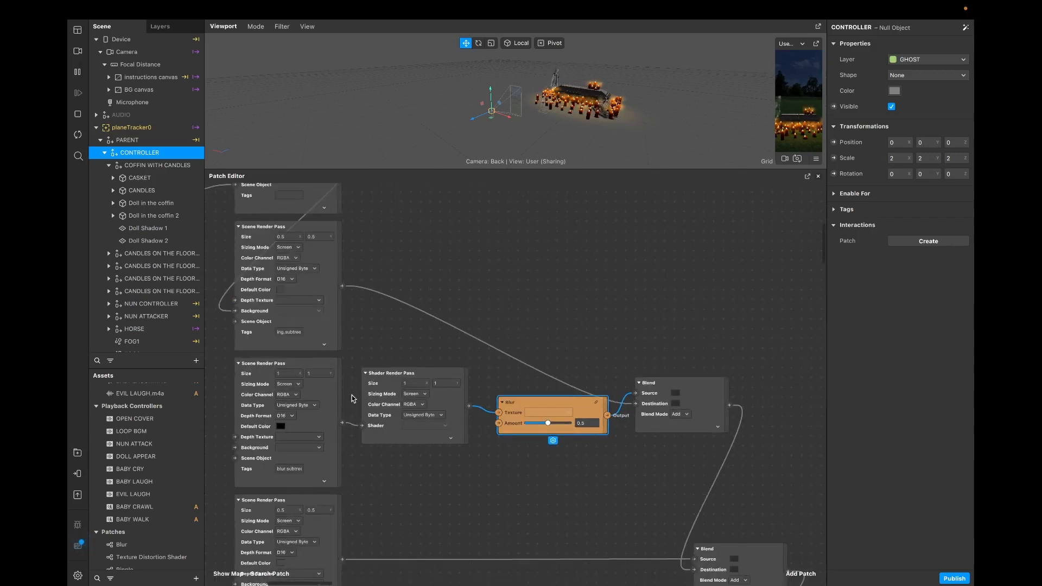
pyautogui.keyDown('ctrl'); pyautogui.scroll(3, 351, 399); pyautogui.keyUp('ctrl')
pyautogui.keyDown('ctrl'); pyautogui.scroll(2, 490, 438); pyautogui.keyUp('ctrl')
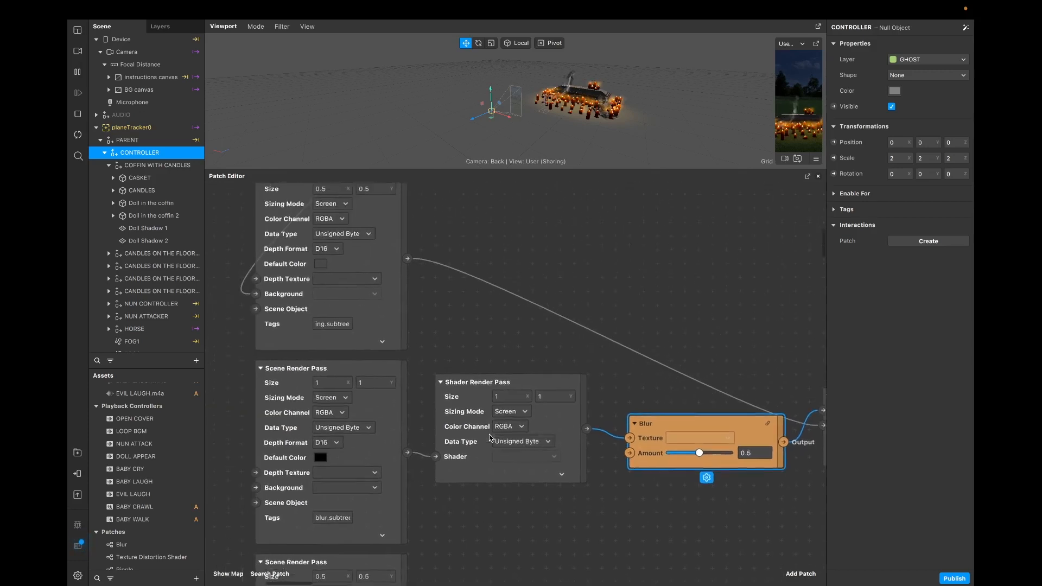
pyautogui.hscroll(-1, 489, 437)
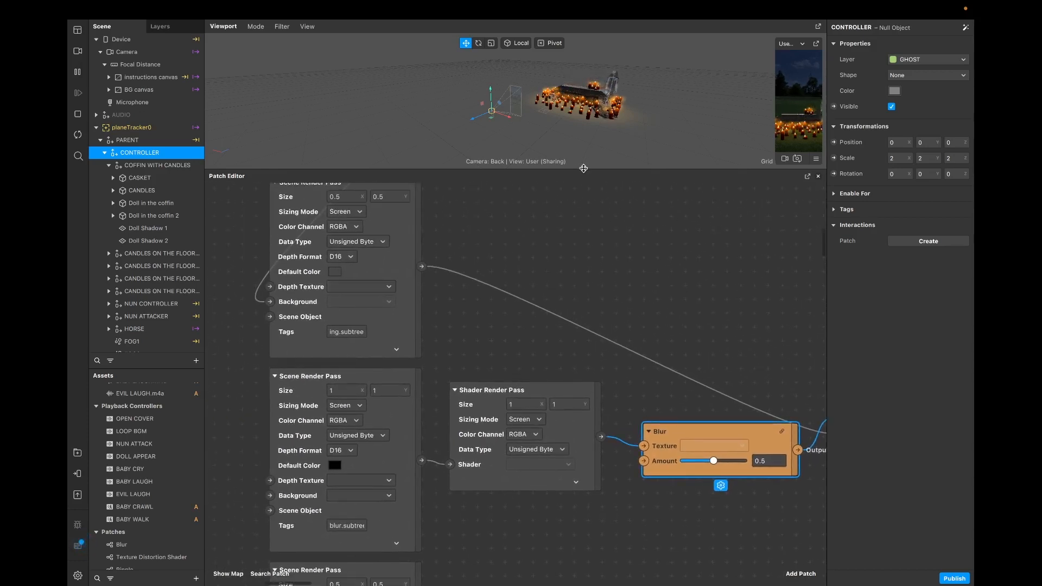
# Step: Shrink the Patch Editor to enlarge the viewport, and widen the scene hierarchy so full object names are readable
pyautogui.moveTo(583, 169); pyautogui.dragTo(604, 404)
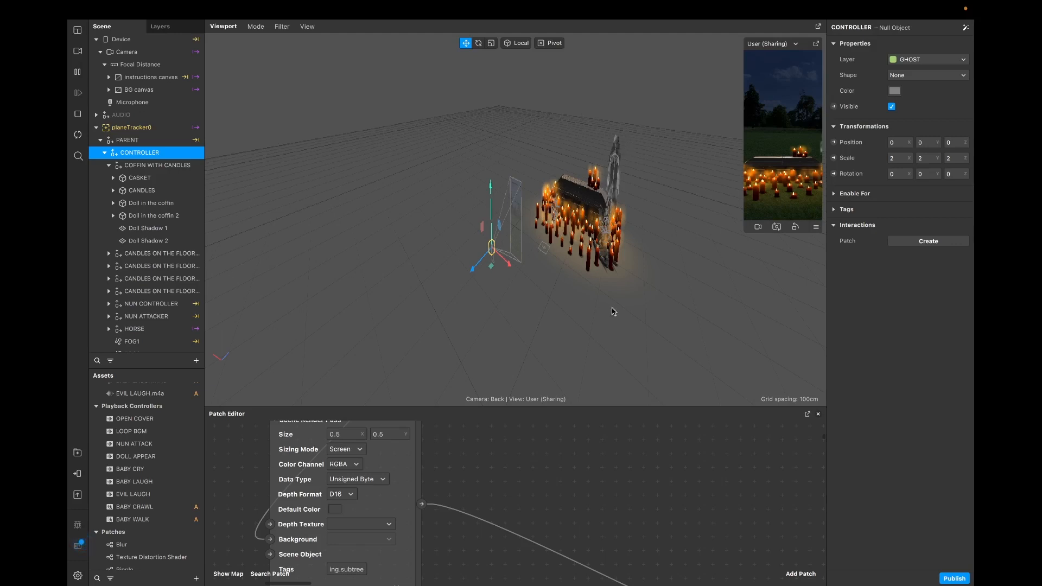
pyautogui.scroll(-2, 163, 271)
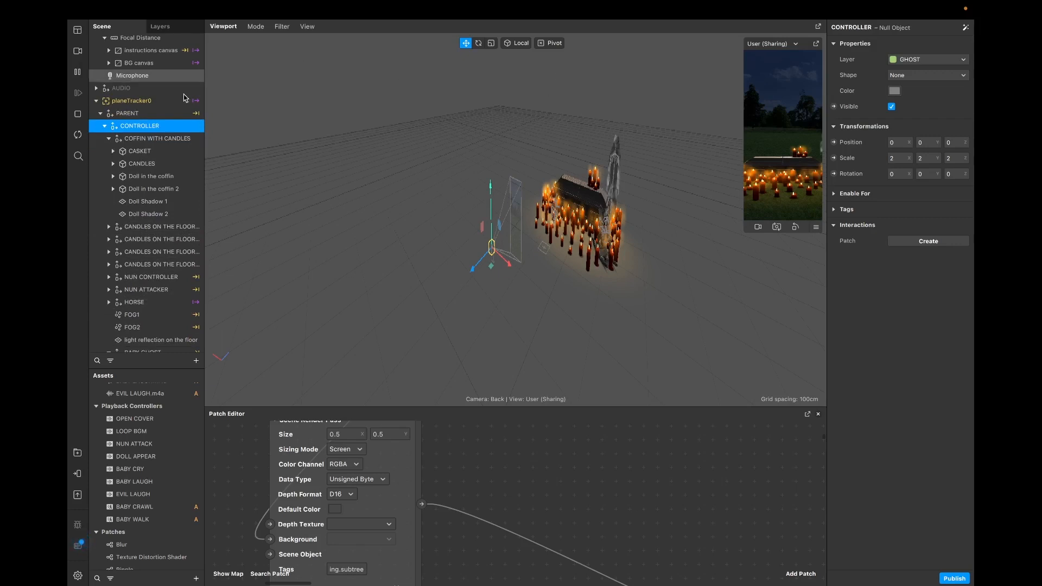
pyautogui.moveTo(204, 158); pyautogui.dragTo(309, 156)
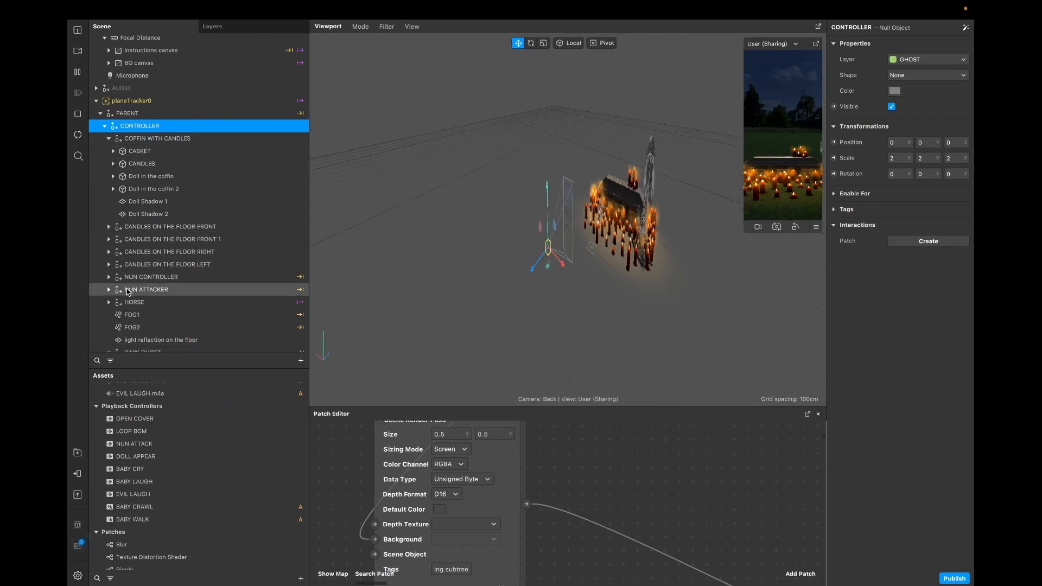
# Step: Expand NUN ATTACKER and NUN CONTROLLER, and check the tags of ROAMING NUN and its Dress_1 mesh
pyautogui.click(128, 291)
pyautogui.click(109, 291)
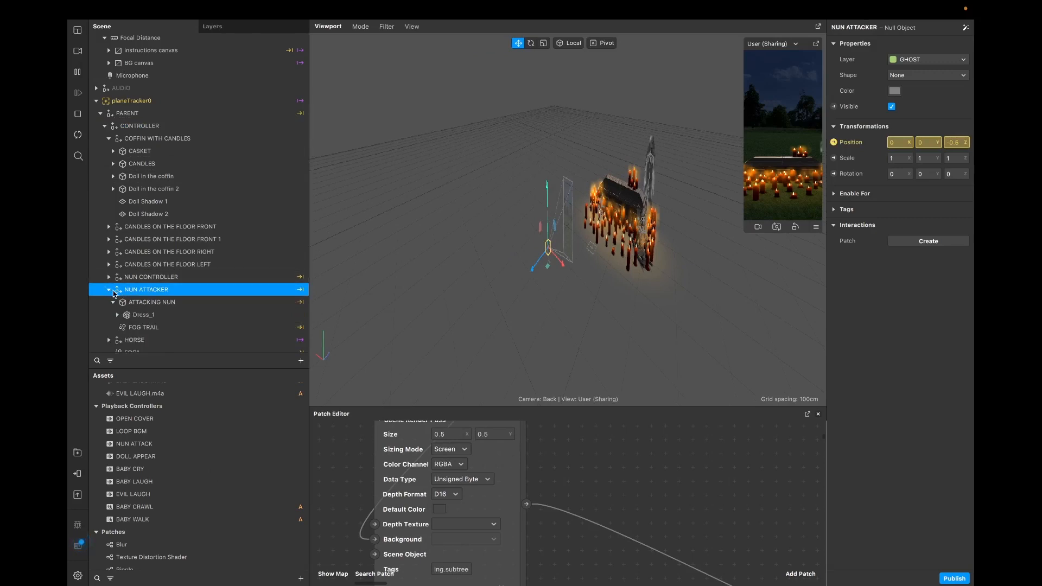
pyautogui.click(109, 278)
pyautogui.click(110, 277)
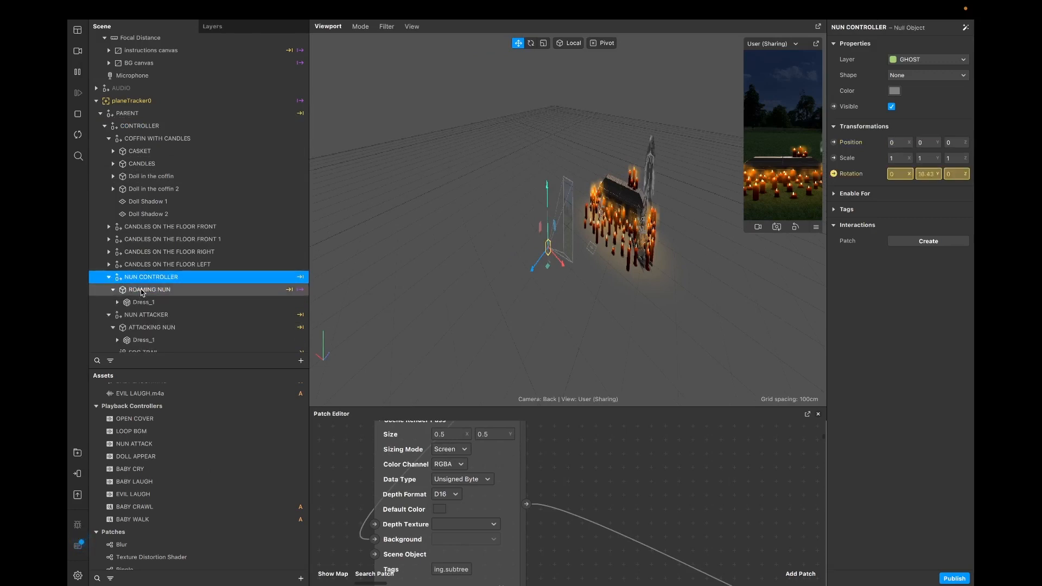
pyautogui.click(139, 291)
pyautogui.click(834, 225)
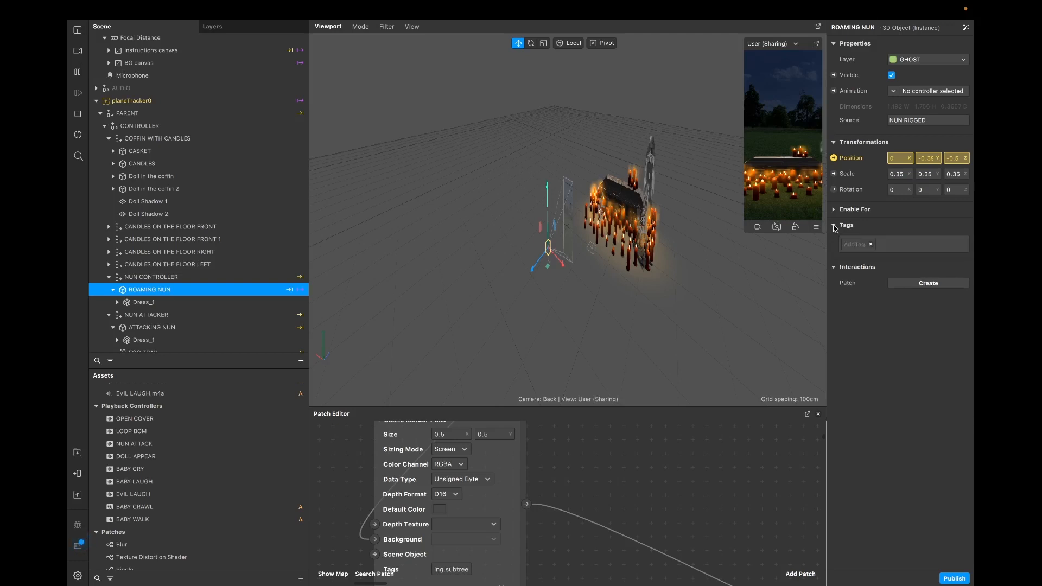
pyautogui.click(144, 303)
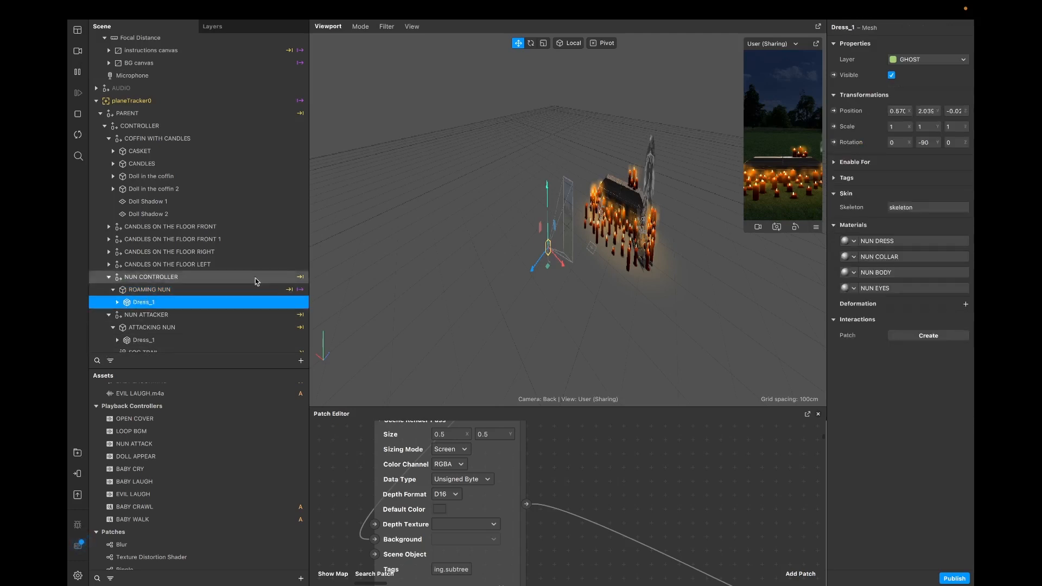
pyautogui.click(834, 178)
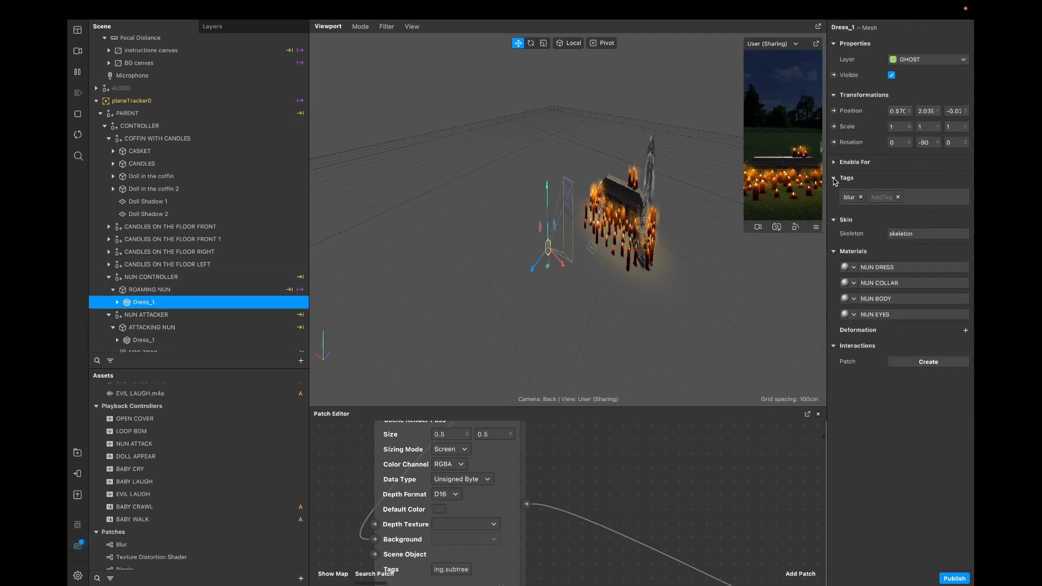
# Step: Expand the Dress_1 mesh of ROAMING NUN to view its skeleton hierarchy, and select the parent NUN CONTROLLER
pyautogui.scroll(-1, 145, 300)
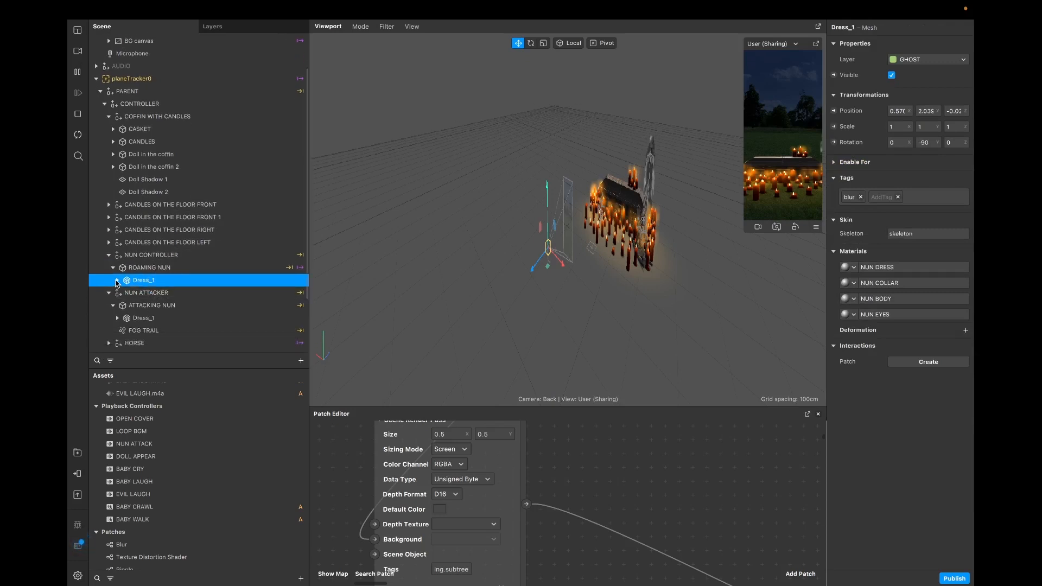
pyautogui.click(116, 280)
pyautogui.scroll(-6, 145, 304)
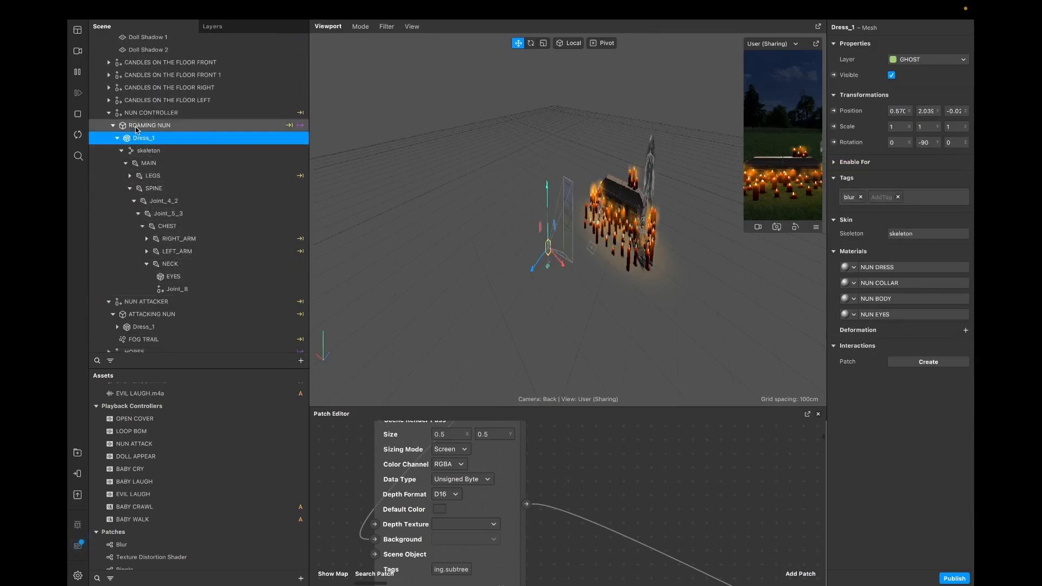
pyautogui.click(151, 114)
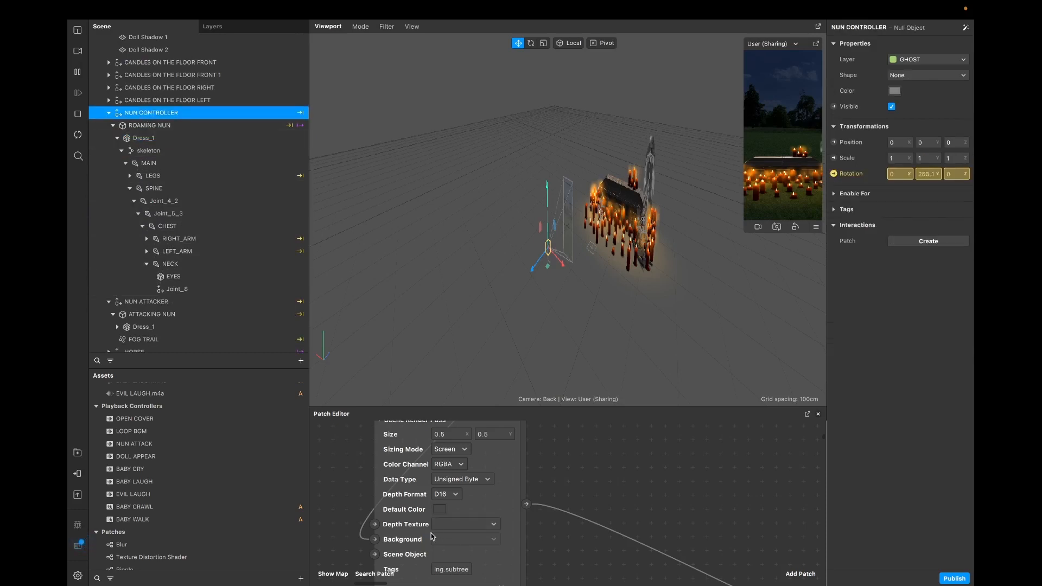
pyautogui.scroll(-8, 433, 536)
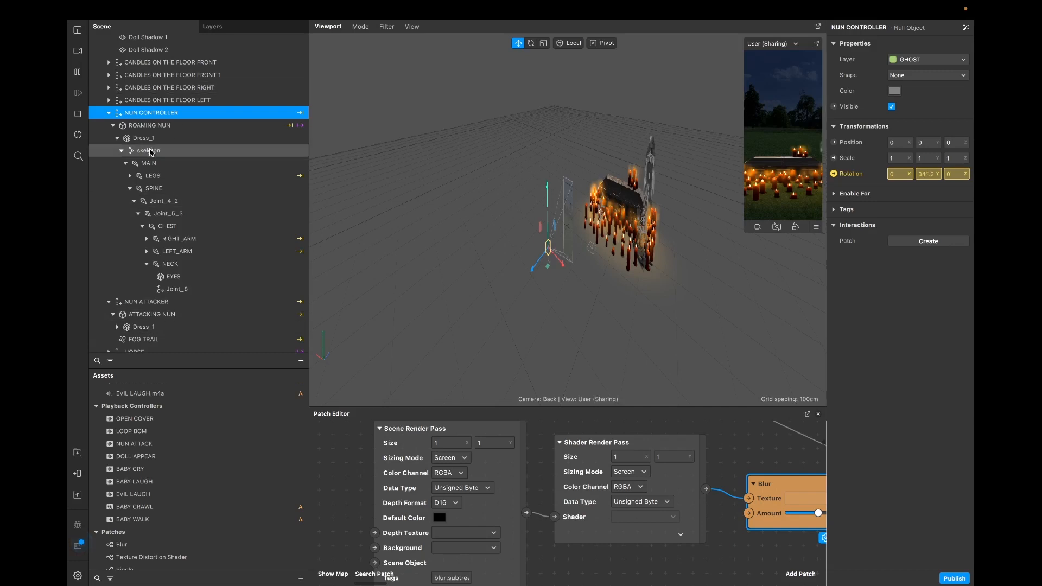
# Step: Compare the tags of ROAMING NUN with those of its Dress_1 mesh, then collapse NUN CONTROLLER
pyautogui.scroll(1, 151, 153)
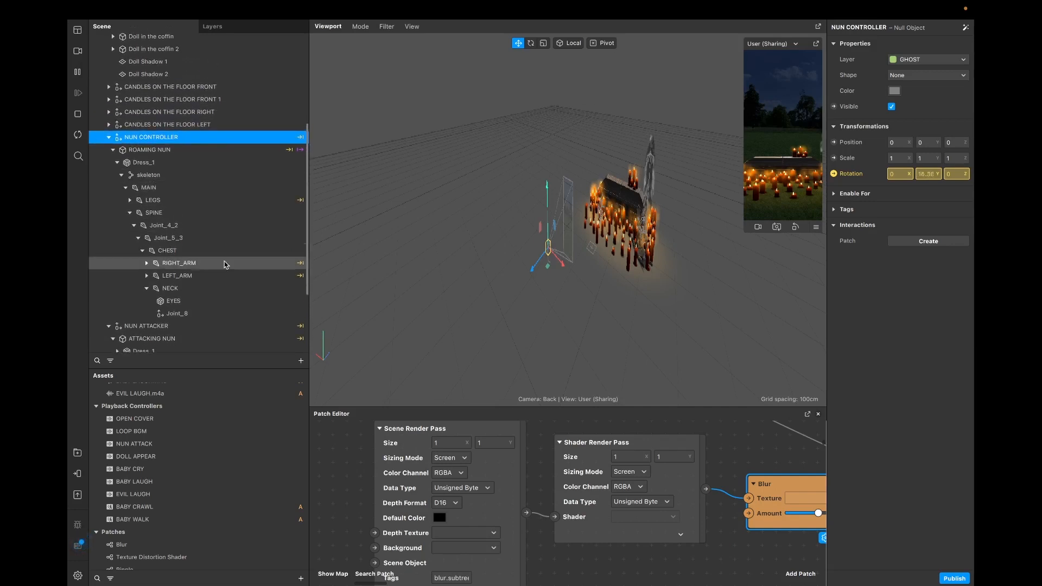
pyautogui.click(136, 151)
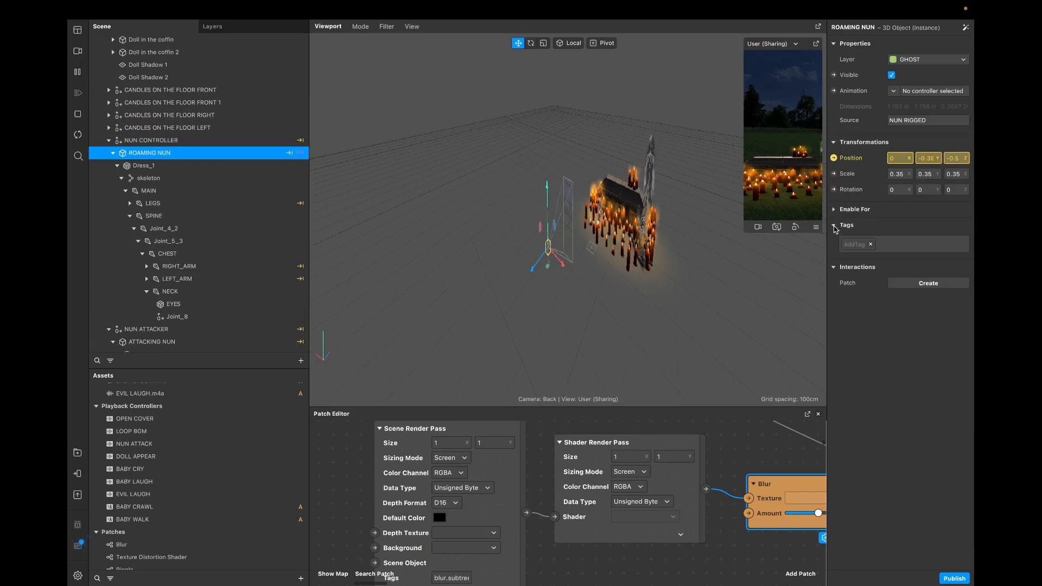
pyautogui.click(186, 166)
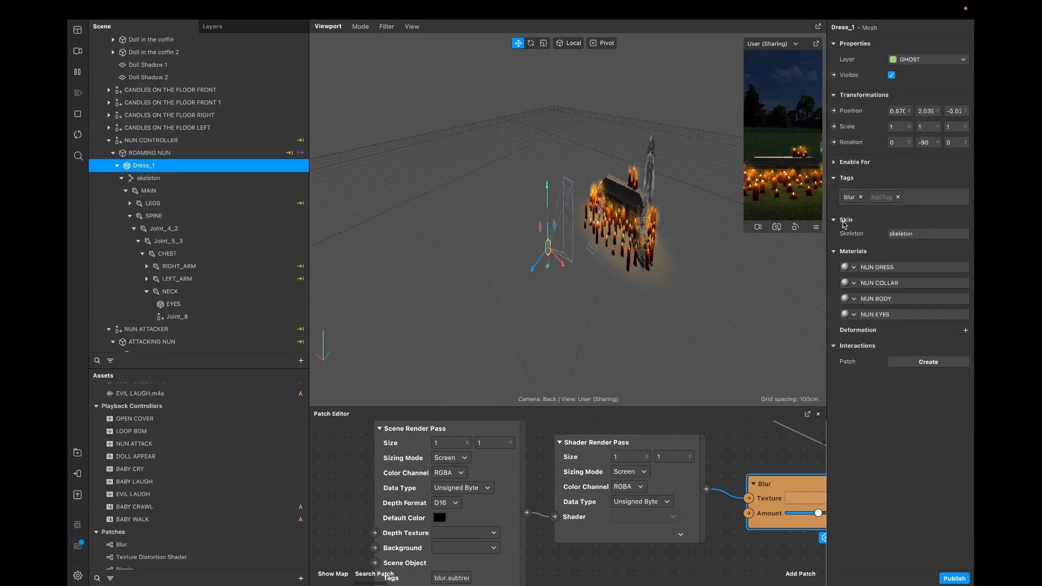
pyautogui.click(109, 141)
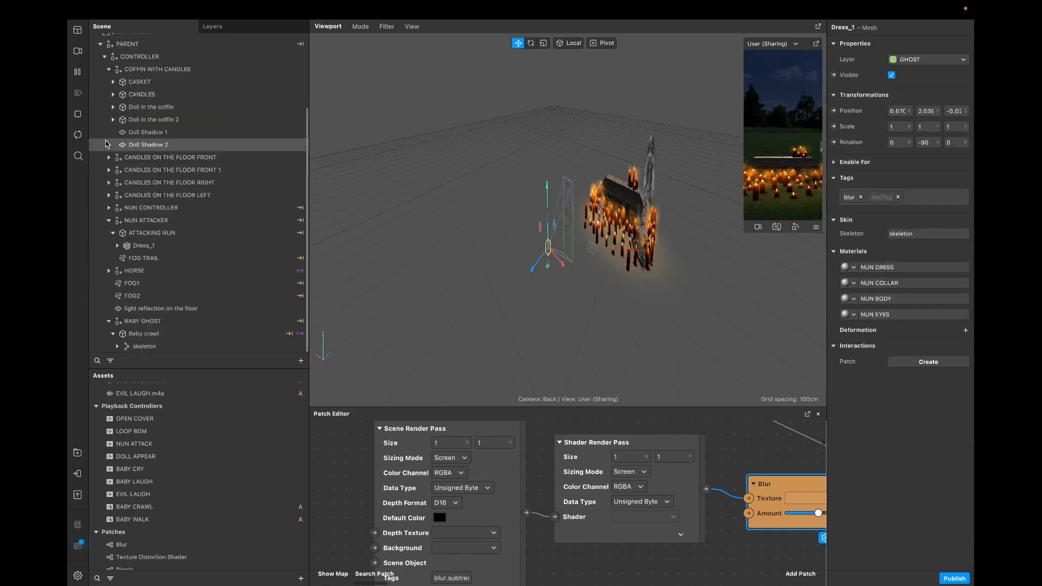
# Step: Check the tags of ATTACKING NUN and its Dress_1 mesh, then collapse NUN ATTACKER
pyautogui.click(144, 246)
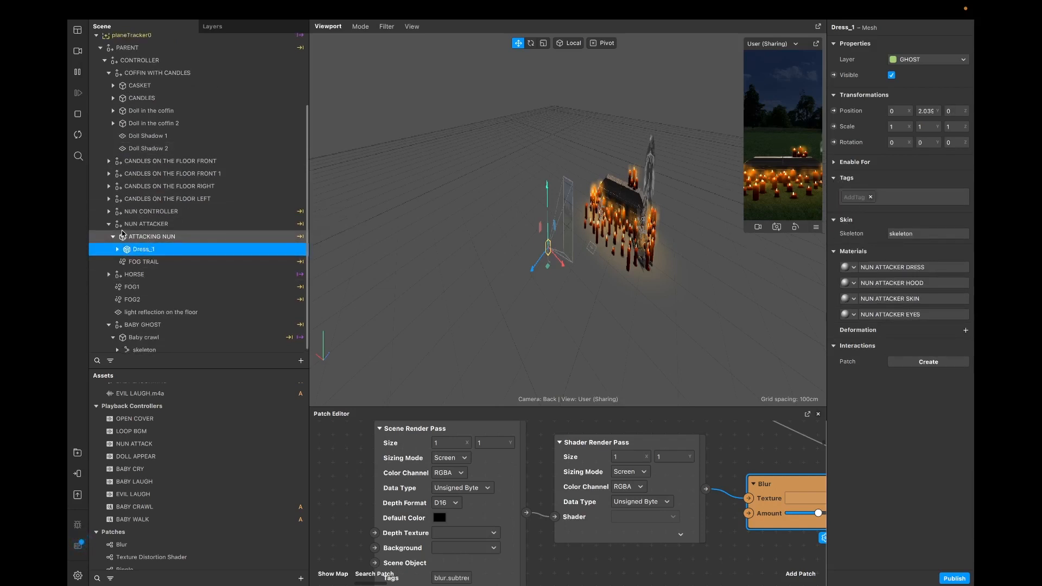
pyautogui.click(142, 237)
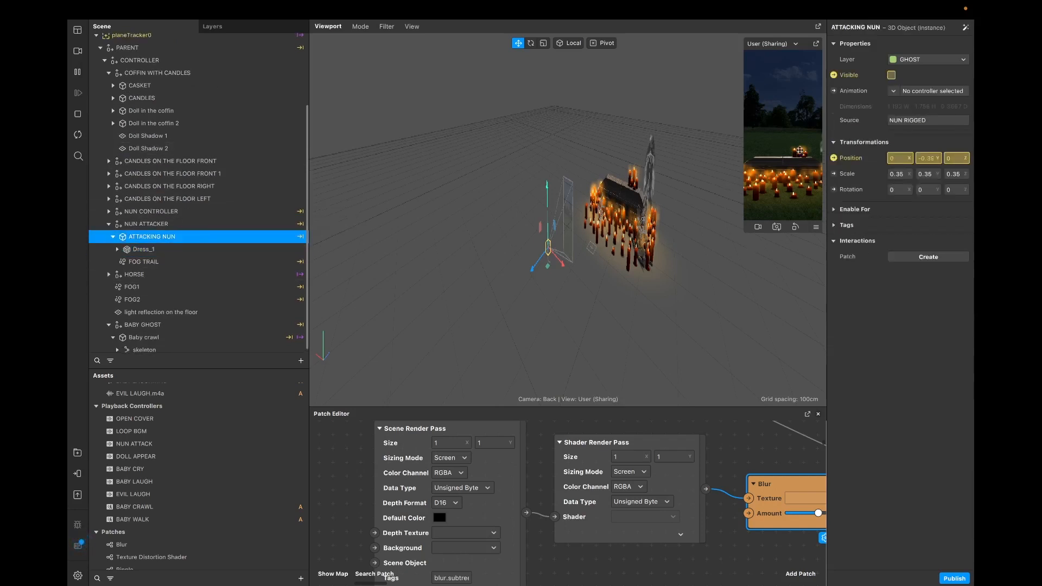
pyautogui.click(835, 226)
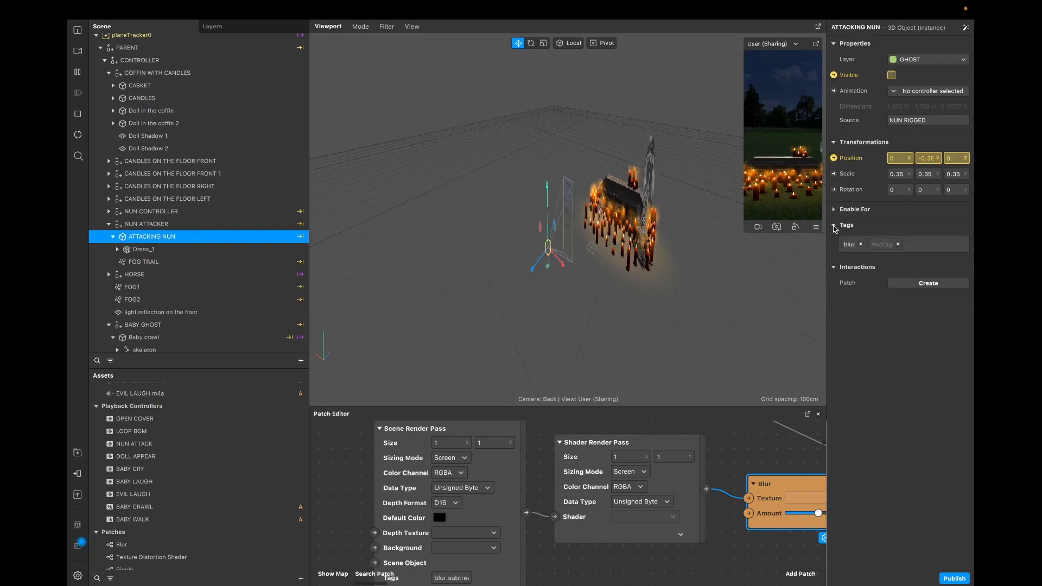
pyautogui.click(108, 223)
# Step: Reopen NUN CONTROLLER to recheck the tags on ROAMING NUN and its Dress_1 mesh, then collapse it again
pyautogui.click(152, 251)
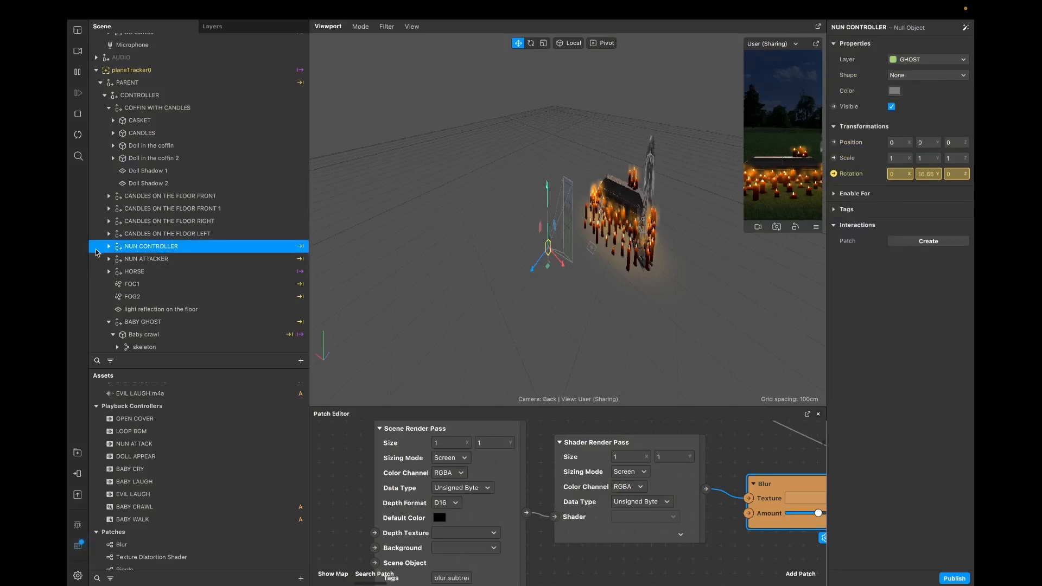
pyautogui.click(109, 248)
pyautogui.click(140, 259)
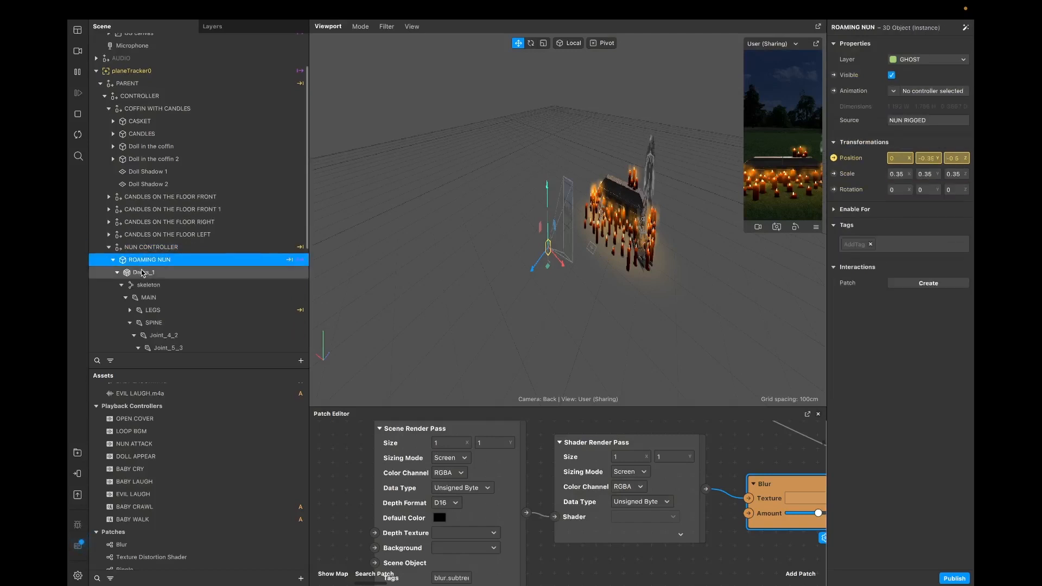
pyautogui.click(141, 272)
pyautogui.click(108, 247)
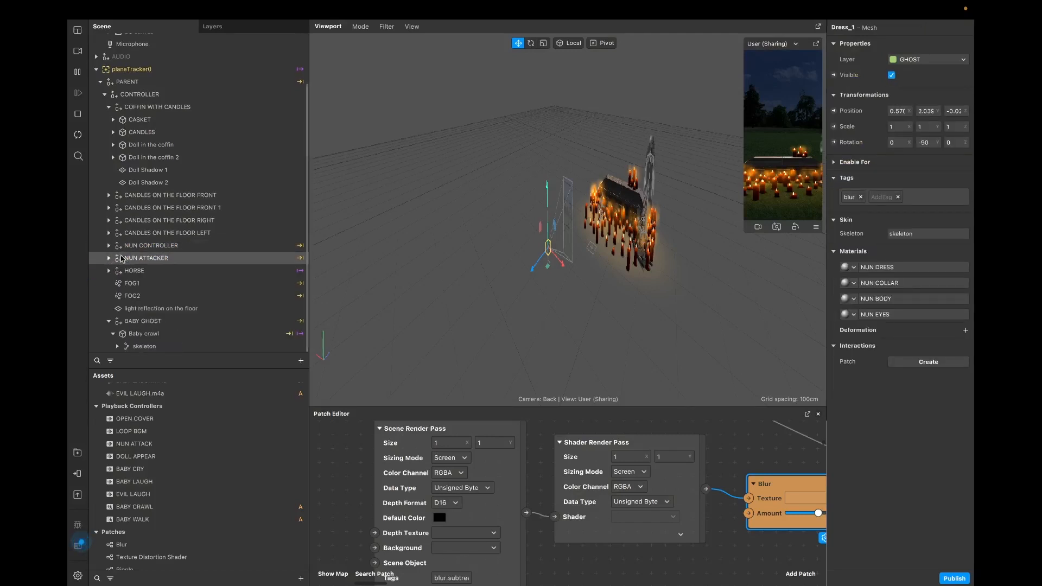
# Step: Check the tags of BABY GHOST and its Baby crawl object, then collapse BABY GHOST
pyautogui.scroll(-1, 157, 321)
pyautogui.click(158, 321)
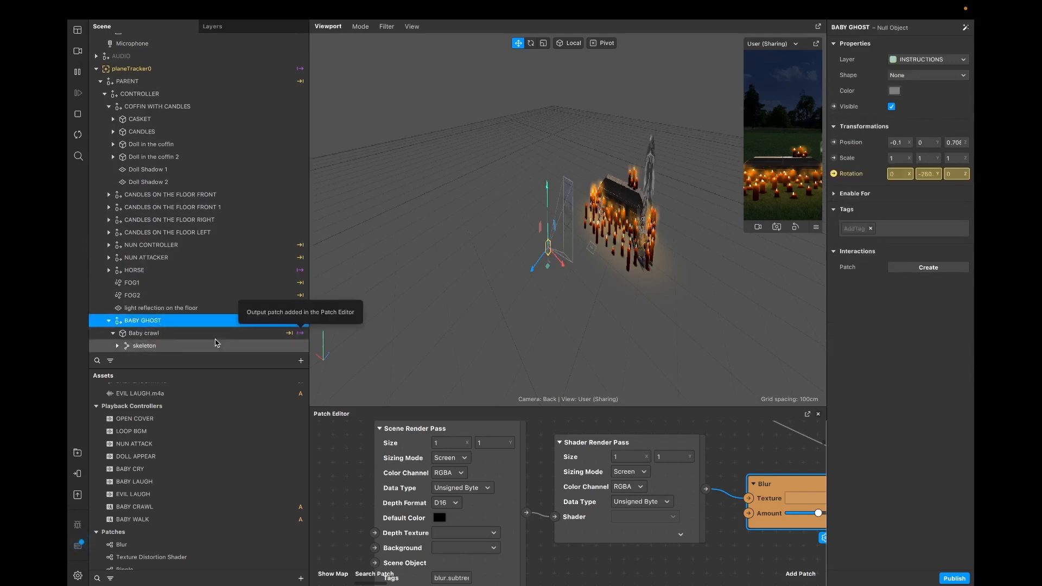
pyautogui.click(200, 333)
pyautogui.click(834, 225)
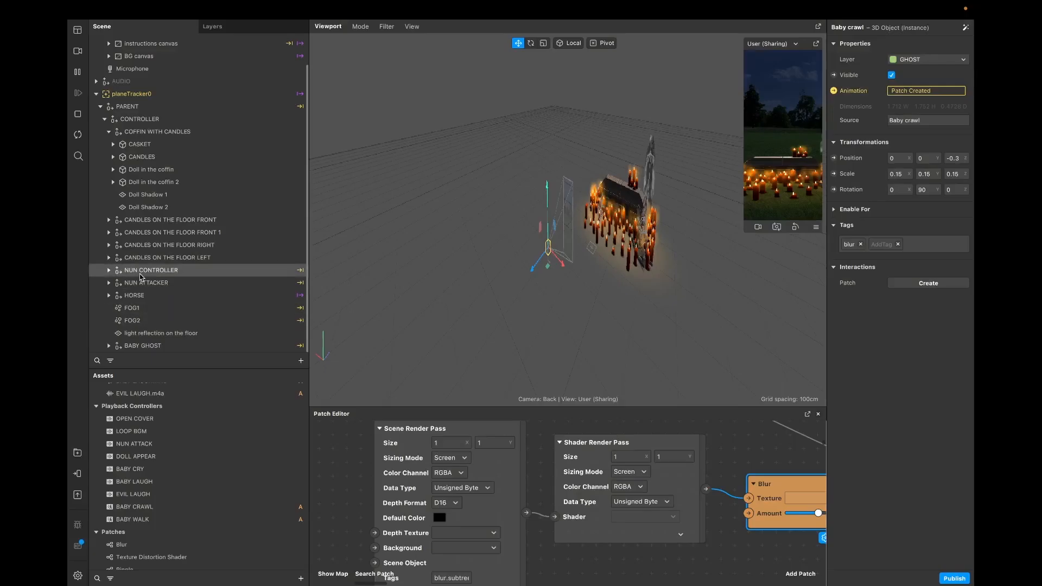
pyautogui.click(109, 320)
# Step: Enlarge the Patch Editor, and expand HORSE to select its HorseToy object
pyautogui.click(109, 296)
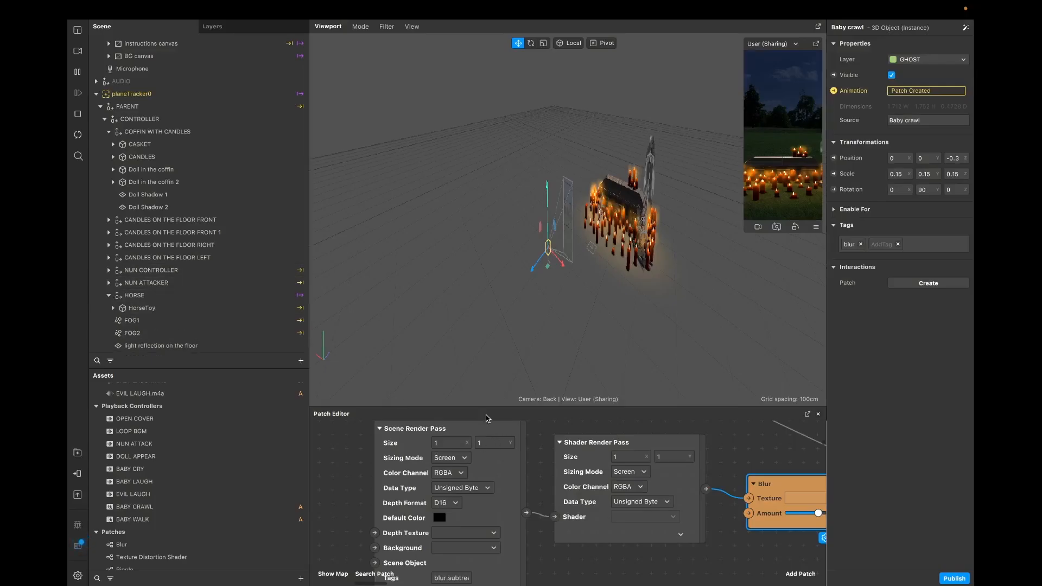
pyautogui.moveTo(482, 405); pyautogui.dragTo(505, 232)
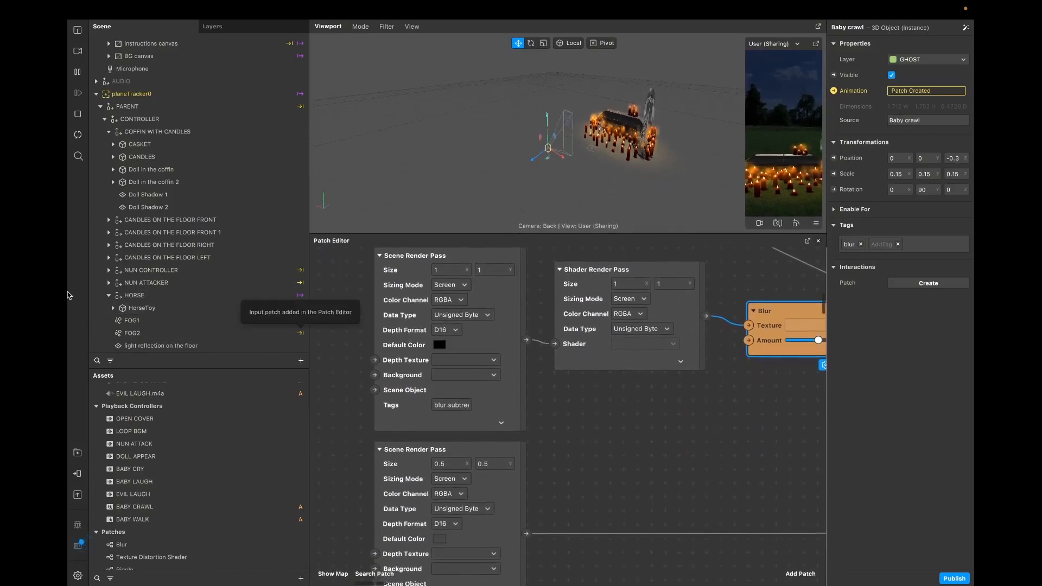
pyautogui.scroll(-1, 192, 317)
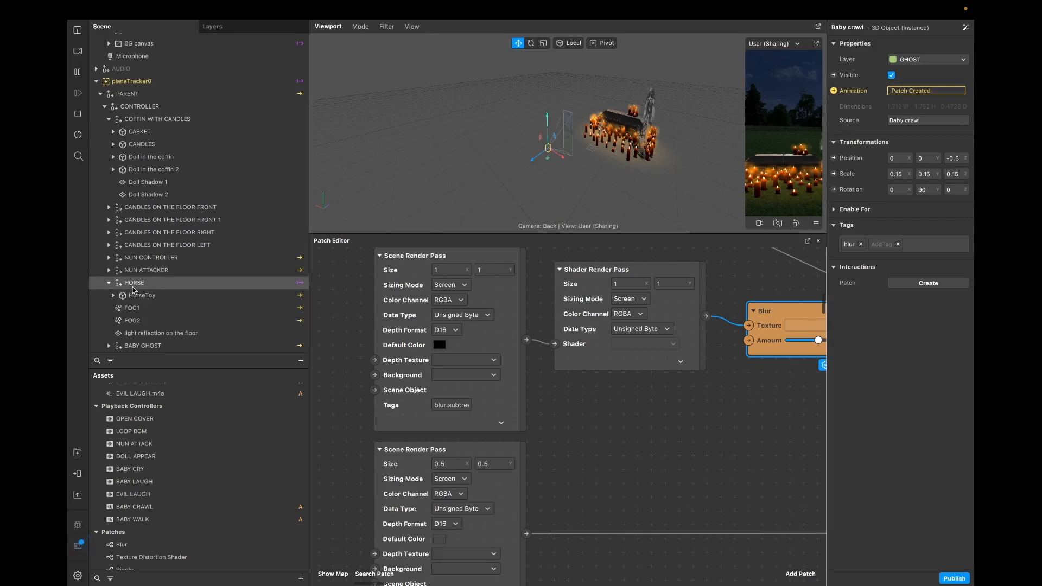
pyautogui.click(135, 296)
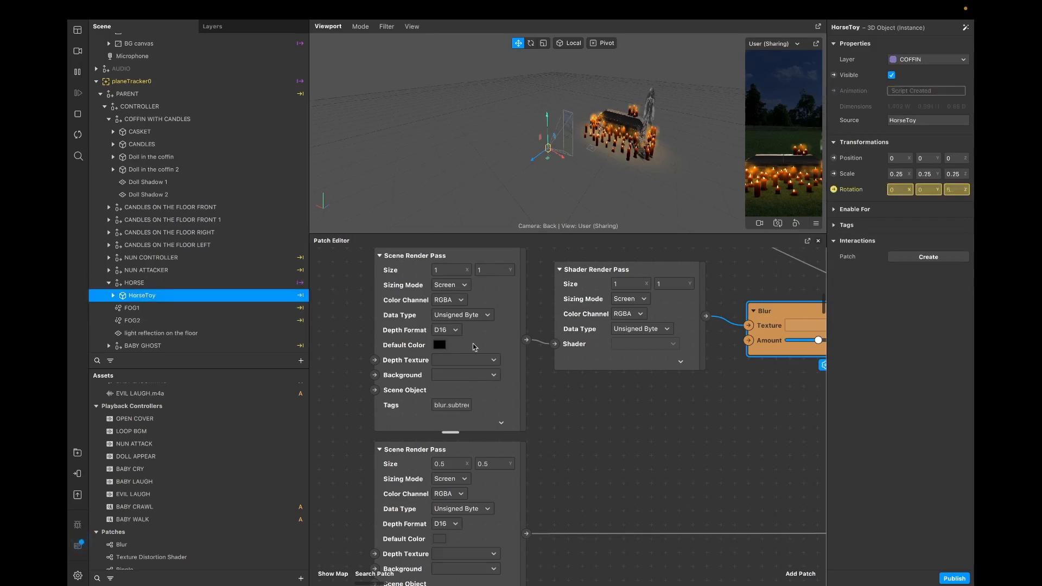
# Step: Inspect the tag entry of the Scene Render Pass above the blur-tagged one
pyautogui.scroll(-4, 474, 346)
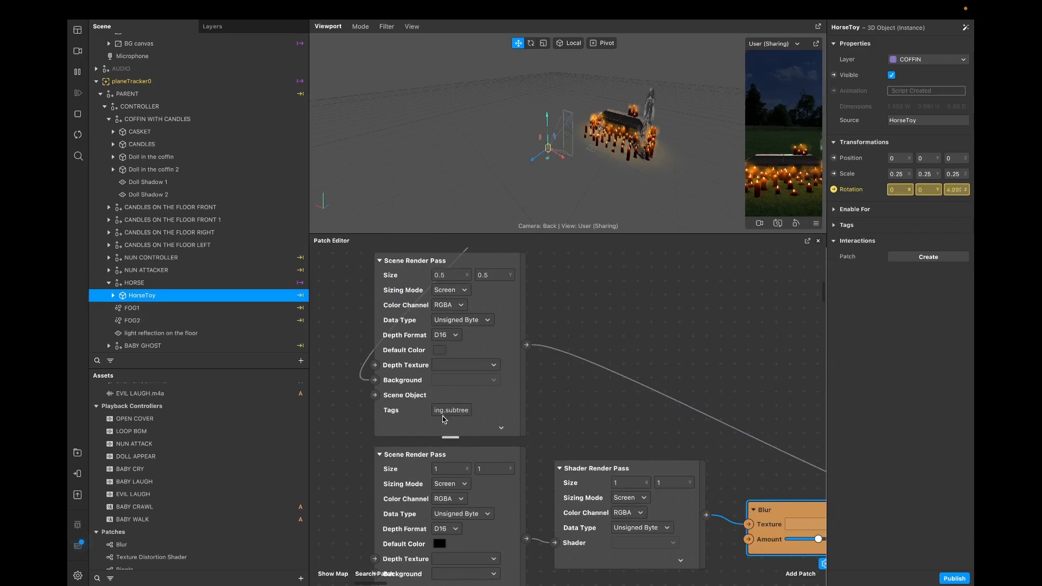
pyautogui.click(435, 412)
pyautogui.click(571, 416)
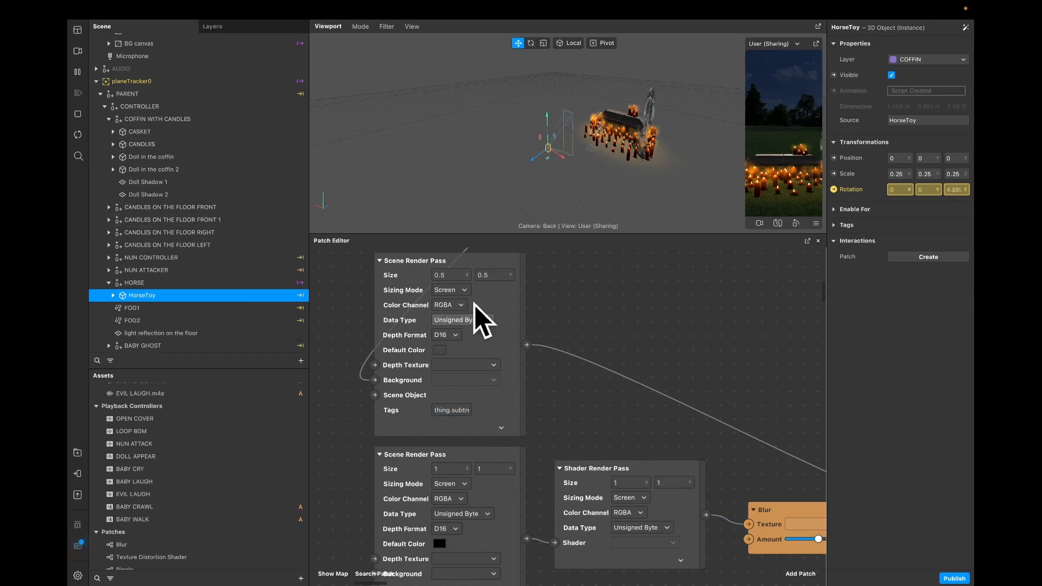
pyautogui.scroll(-4, 431, 472)
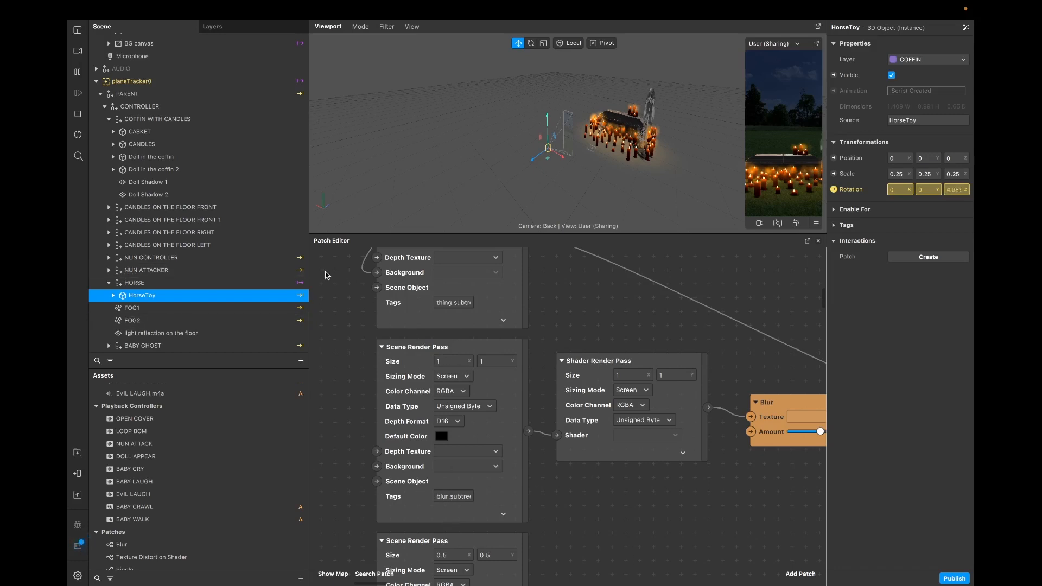
# Step: Select CASKET under COFFIN WITH CANDLES and check its tags
pyautogui.scroll(2, 205, 293)
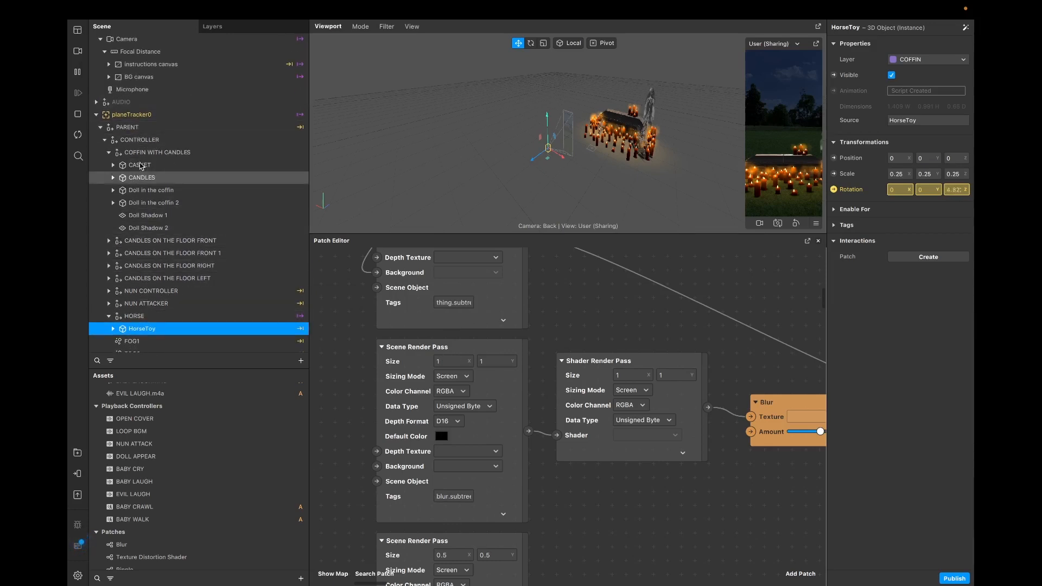
pyautogui.click(134, 166)
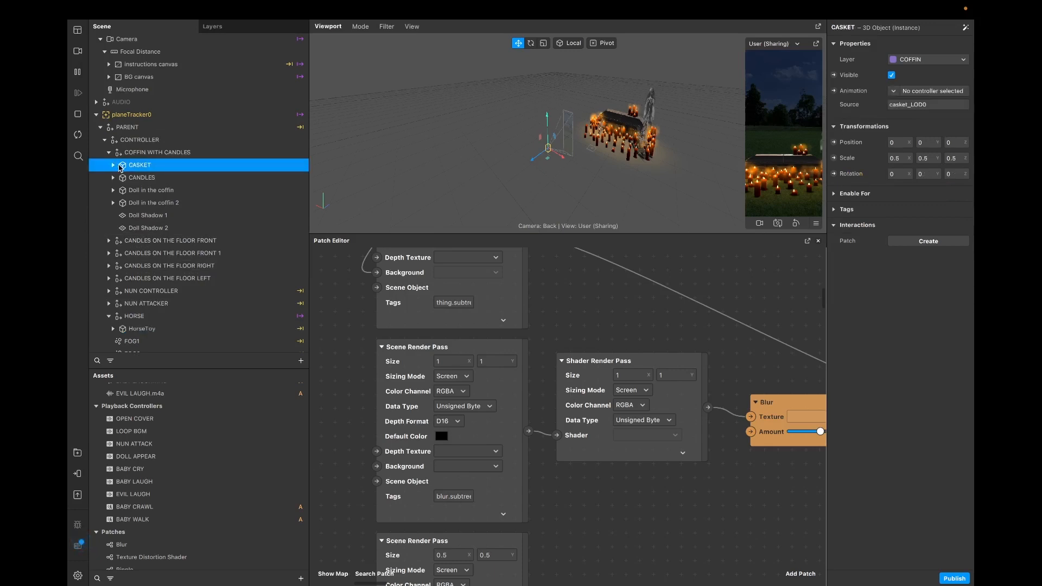
pyautogui.click(834, 210)
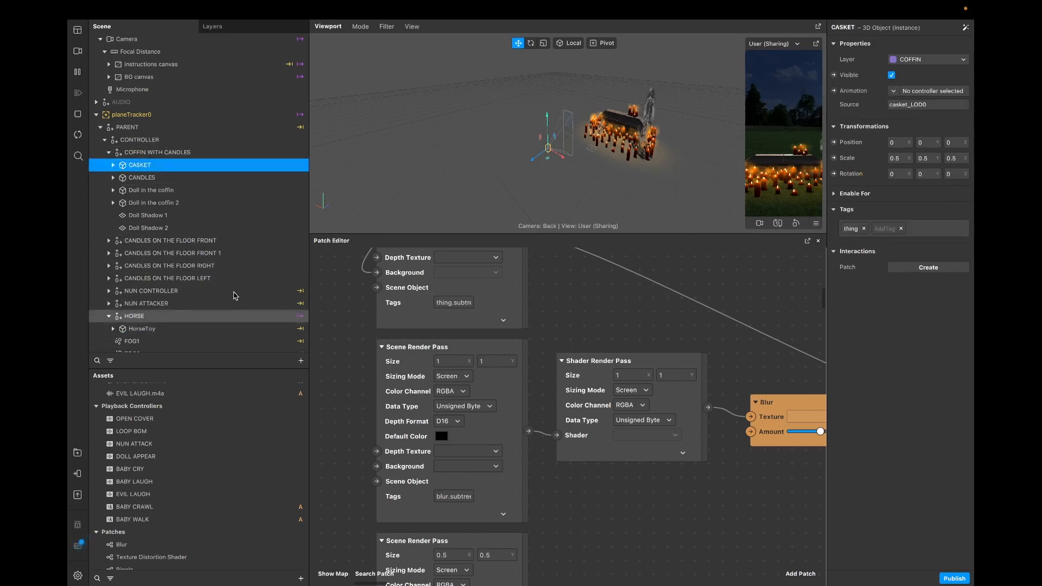
pyautogui.scroll(-2, 219, 244)
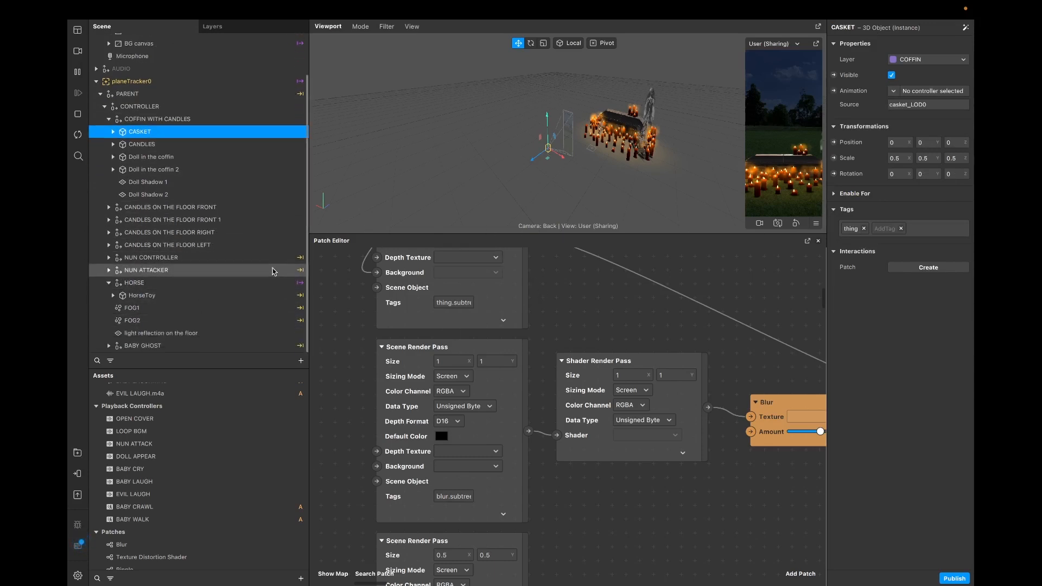
# Step: Examine the fog-tagged Scene Render Pass and its connection to Blend, then compare it with the thing- and blur-tagged passes above
pyautogui.scroll(-3, 566, 477)
pyautogui.scroll(-5, 566, 477)
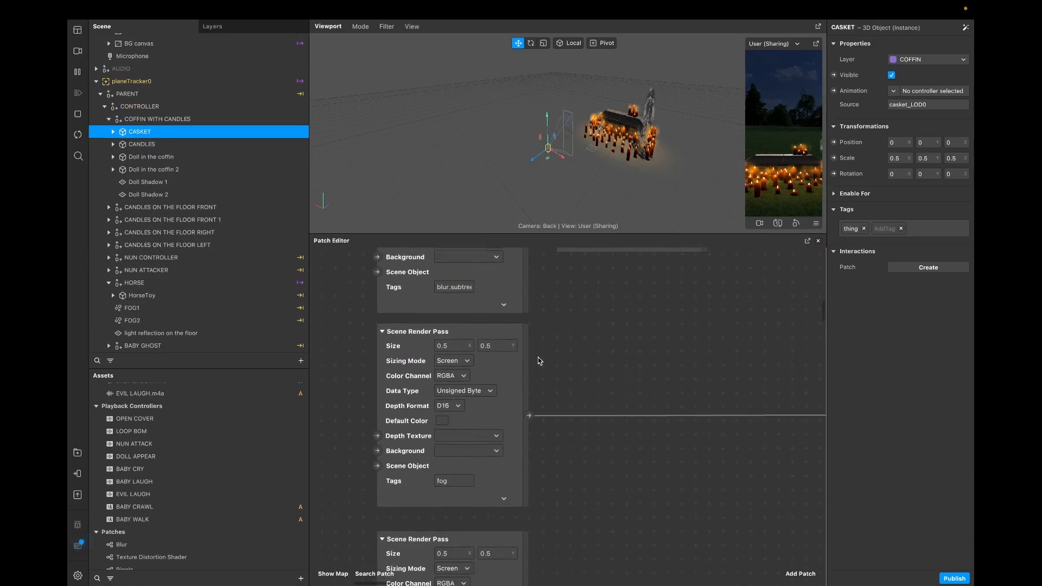
pyautogui.scroll(5, 539, 360)
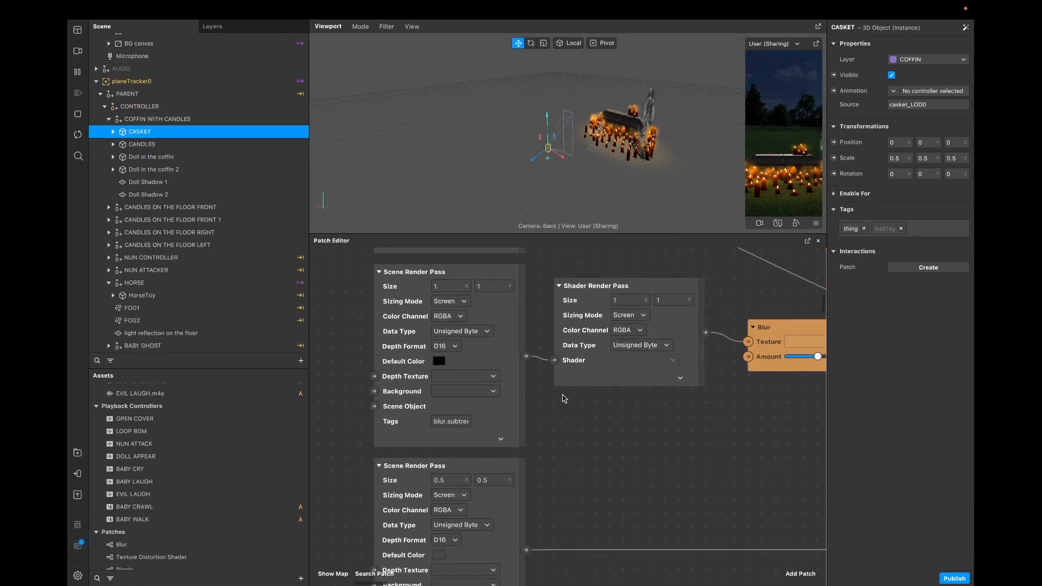
pyautogui.keyDown('ctrl'); pyautogui.scroll(-2, 564, 399); pyautogui.keyUp('ctrl')
pyautogui.scroll(-3, 543, 445)
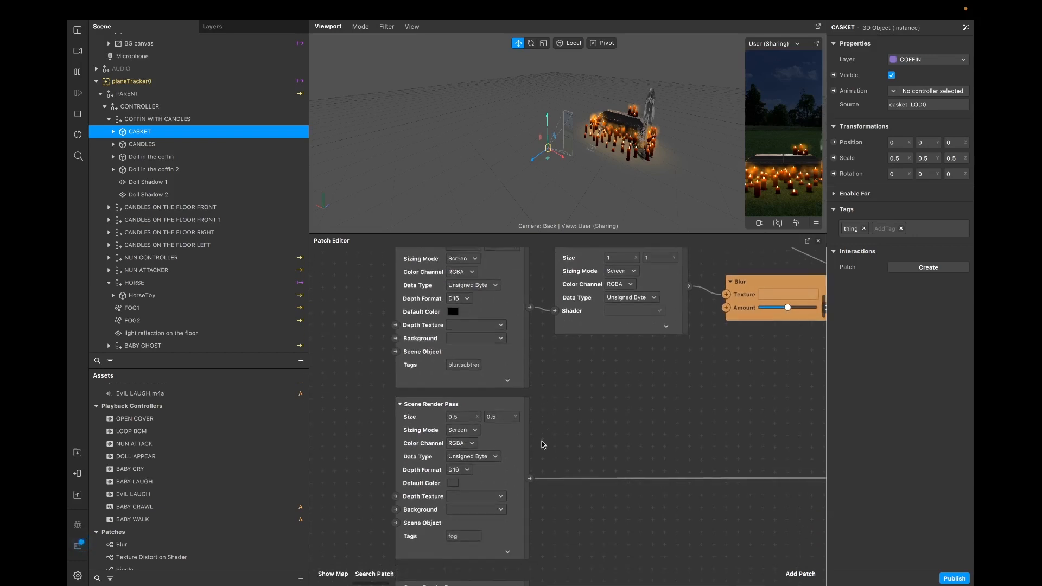
pyautogui.click(517, 452)
pyautogui.hscroll(3, 542, 455)
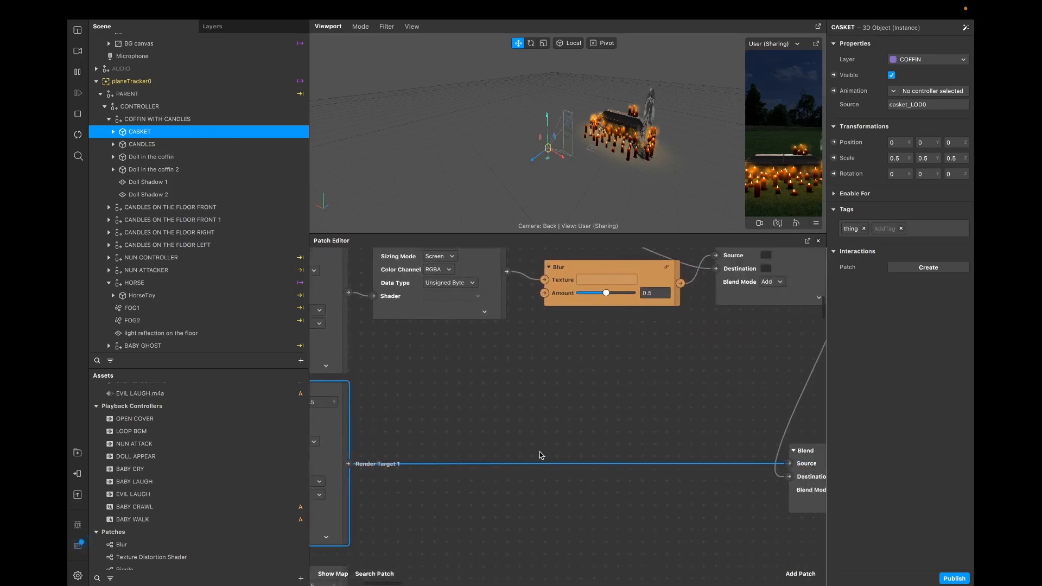
pyautogui.scroll(-1, 510, 432)
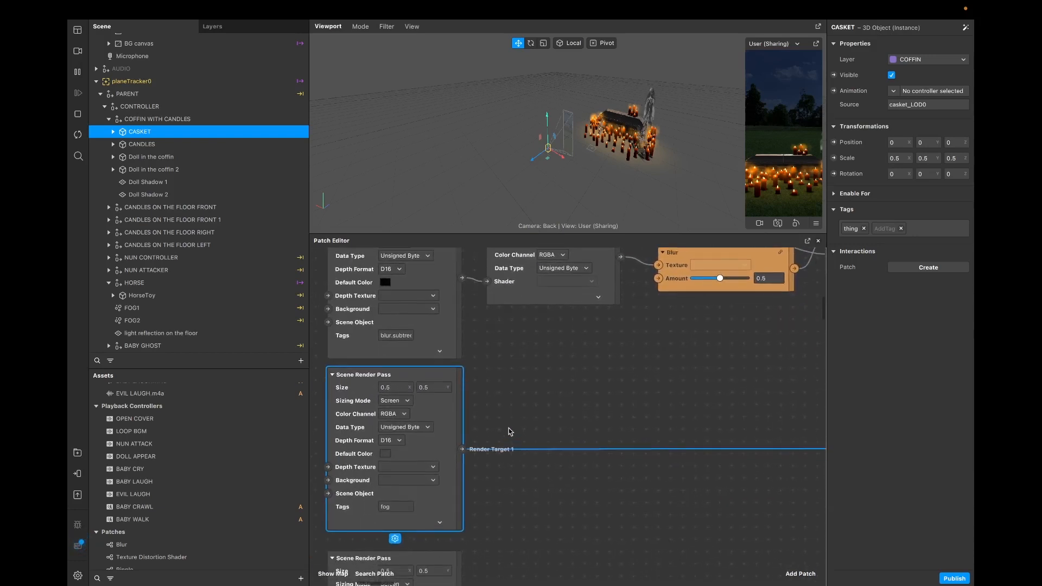
pyautogui.scroll(5, 511, 423)
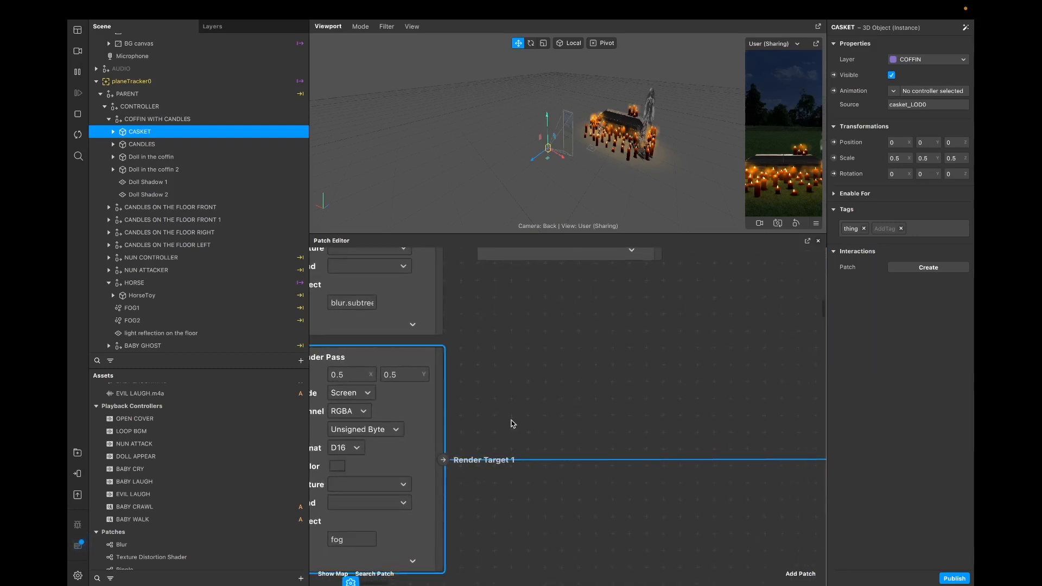
pyautogui.scroll(5, 511, 424)
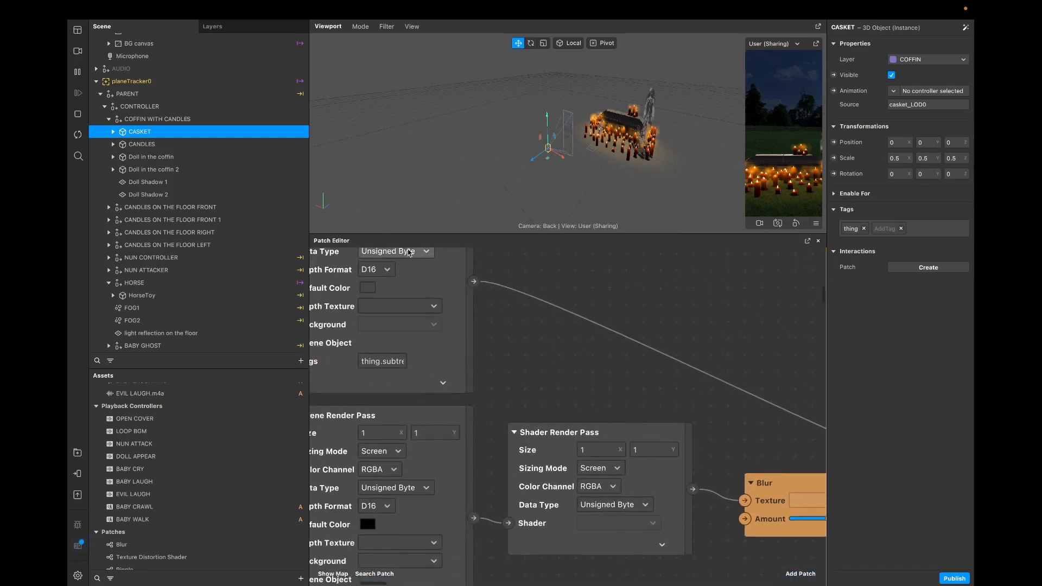
pyautogui.scroll(-4, 442, 432)
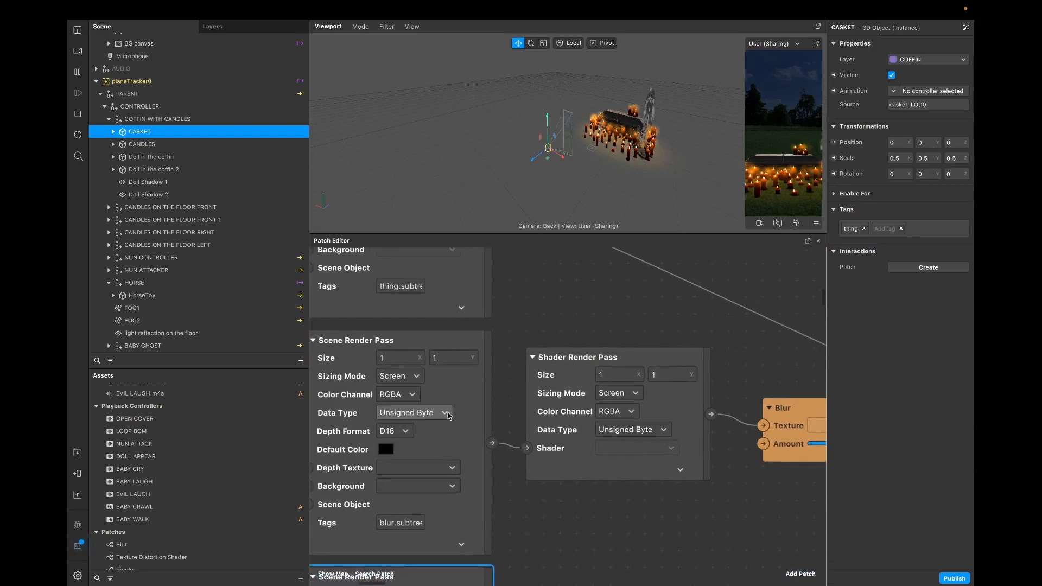
# Step: Select FOG1 and inspect the tag entry of the fog-tagged Scene Render Pass
pyautogui.scroll(-1, 480, 440)
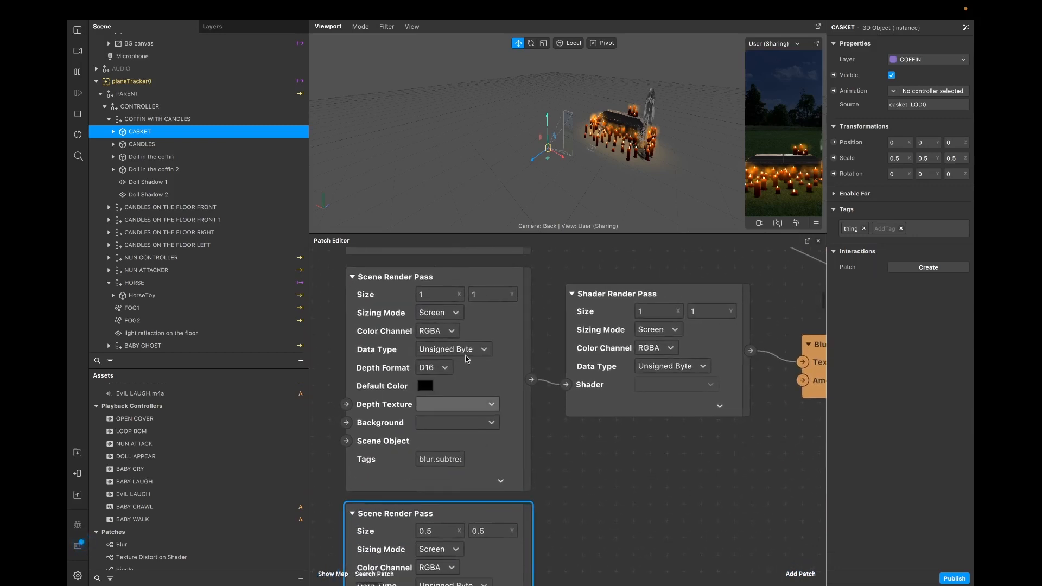
pyautogui.scroll(-3, 457, 558)
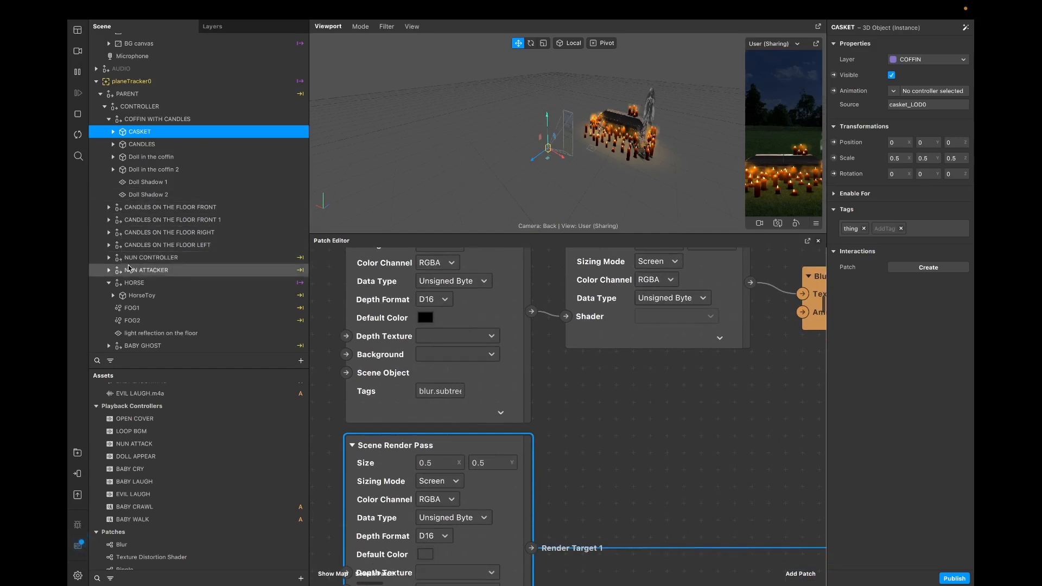
pyautogui.click(153, 309)
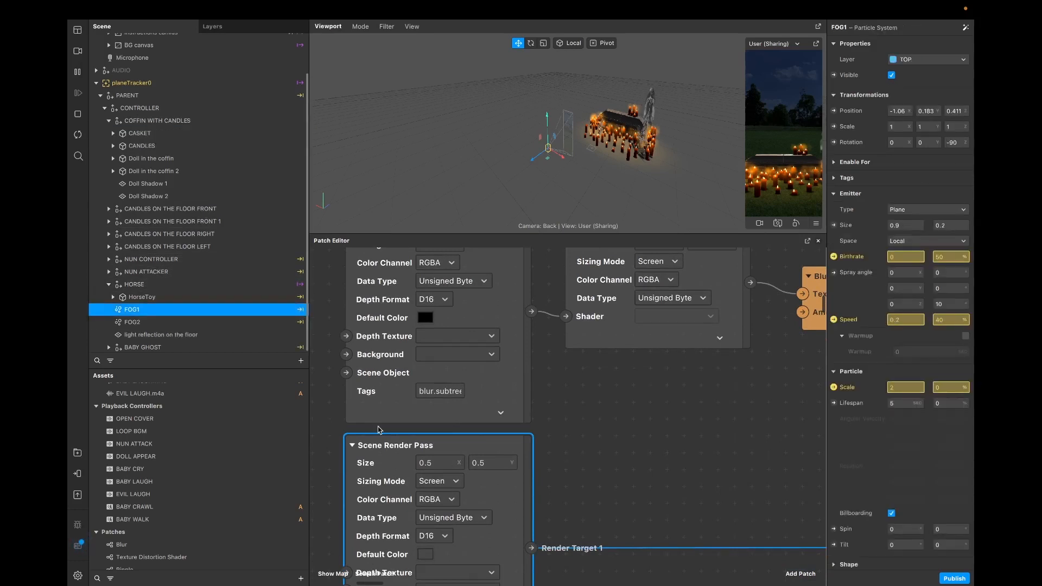
pyautogui.scroll(-8, 447, 467)
pyautogui.scroll(-4, 447, 467)
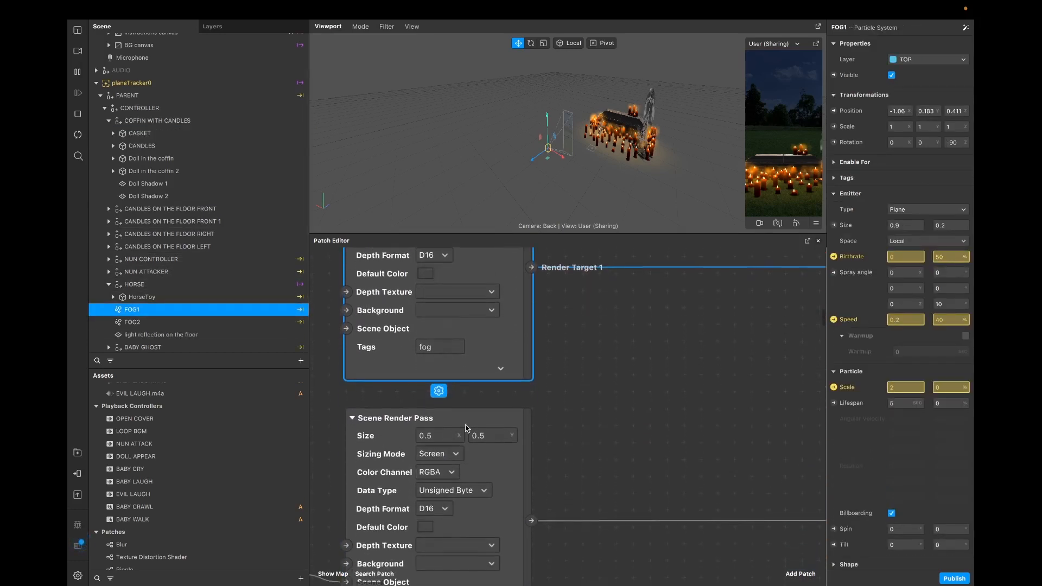
pyautogui.scroll(2, 464, 427)
pyautogui.scroll(4, 464, 428)
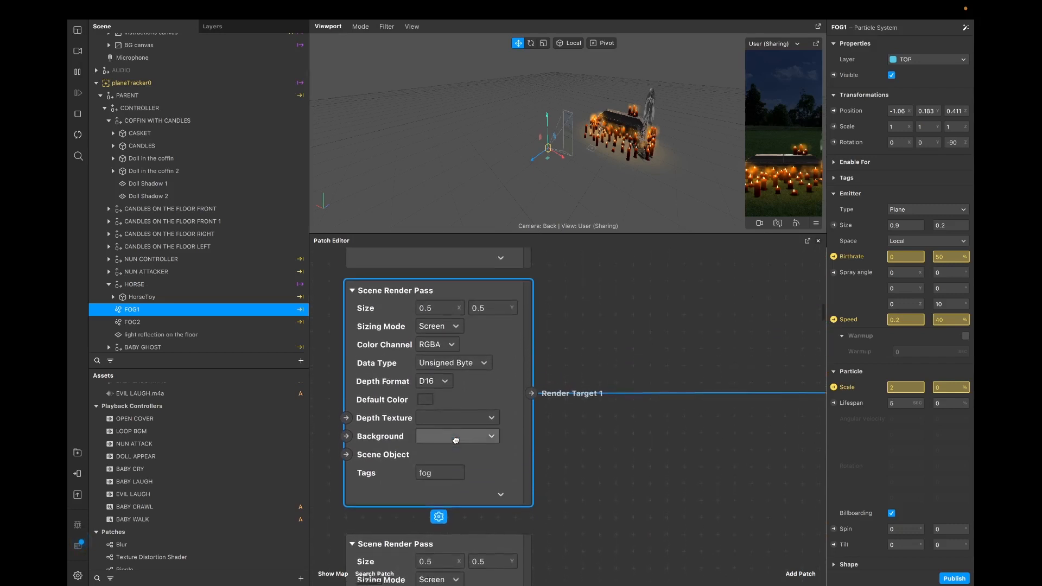
pyautogui.click(438, 490)
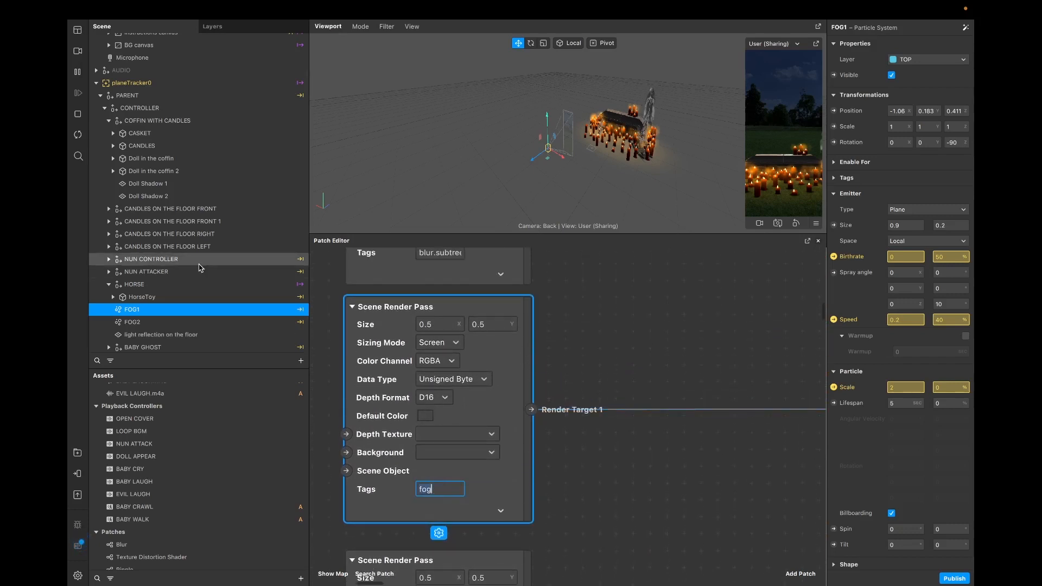
# Step: Go through FOG1 and FOG2 in the scene and show the tags of FOG2
pyautogui.click(191, 311)
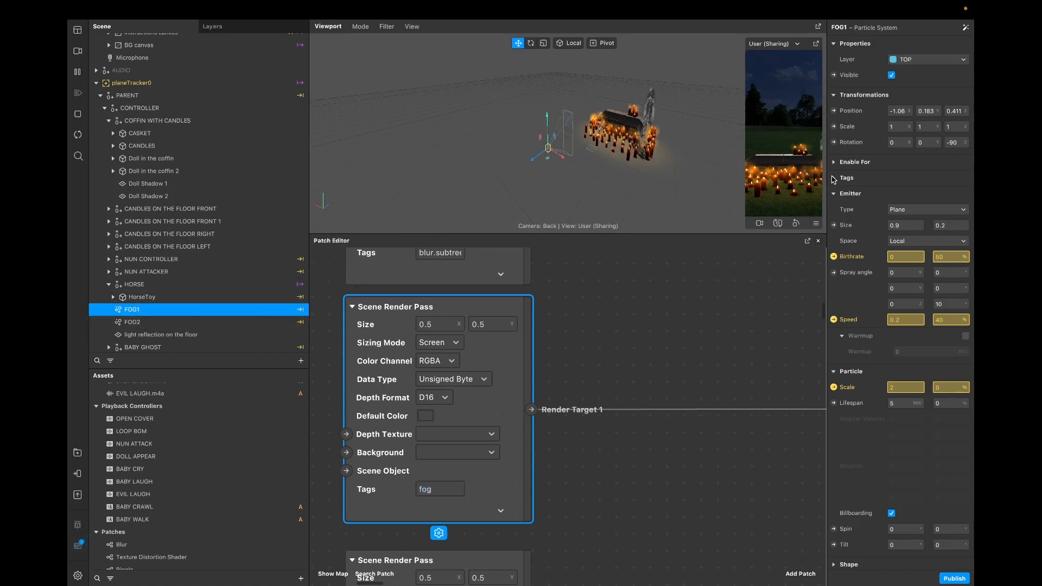
pyautogui.click(271, 321)
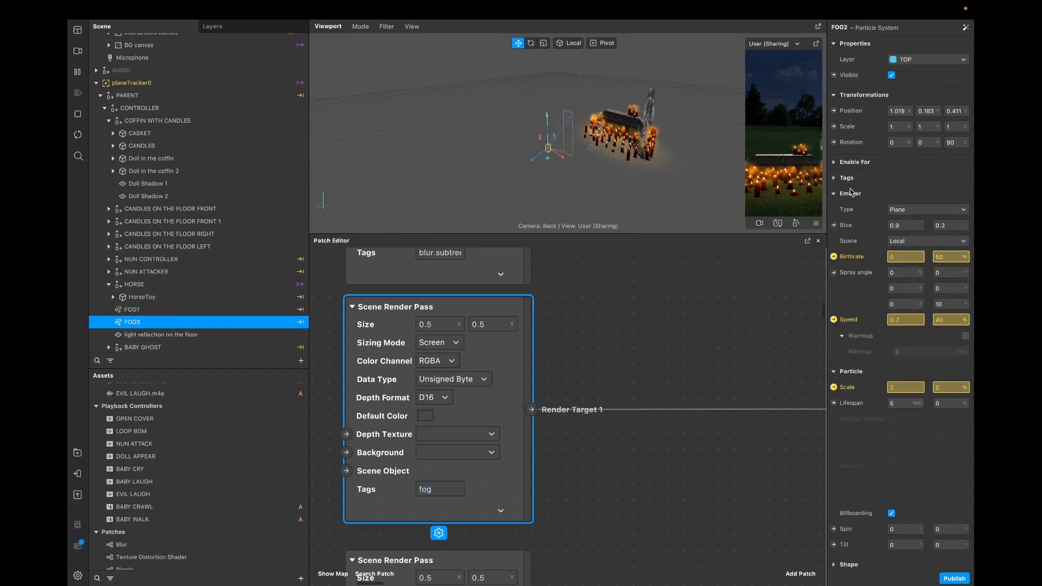
pyautogui.click(835, 180)
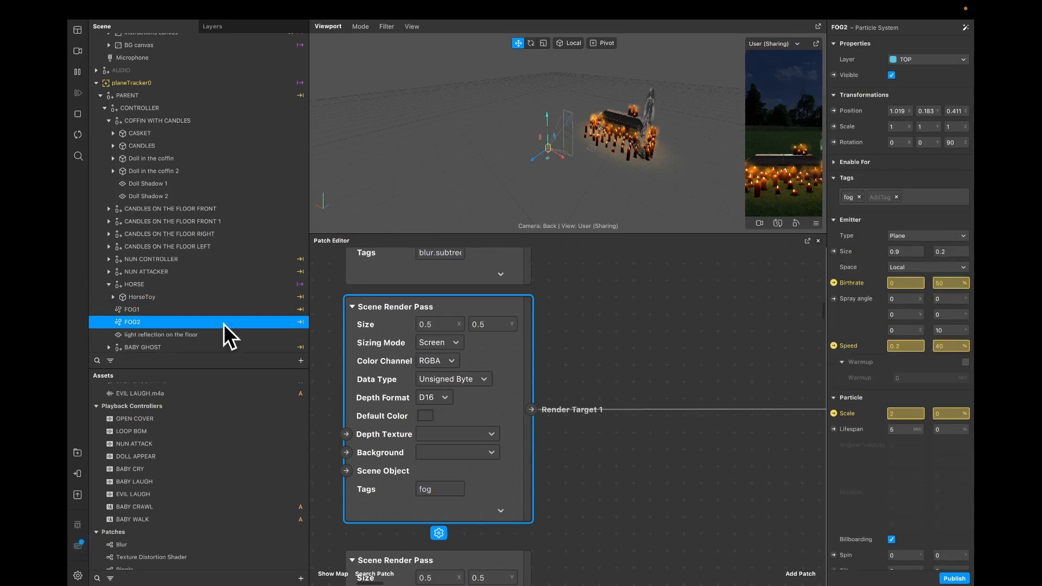
# Step: Check the tags of FOG TRAIL under ATTACKING NUN, and collapse NUN ATTACKER again
pyautogui.click(108, 272)
pyautogui.click(113, 285)
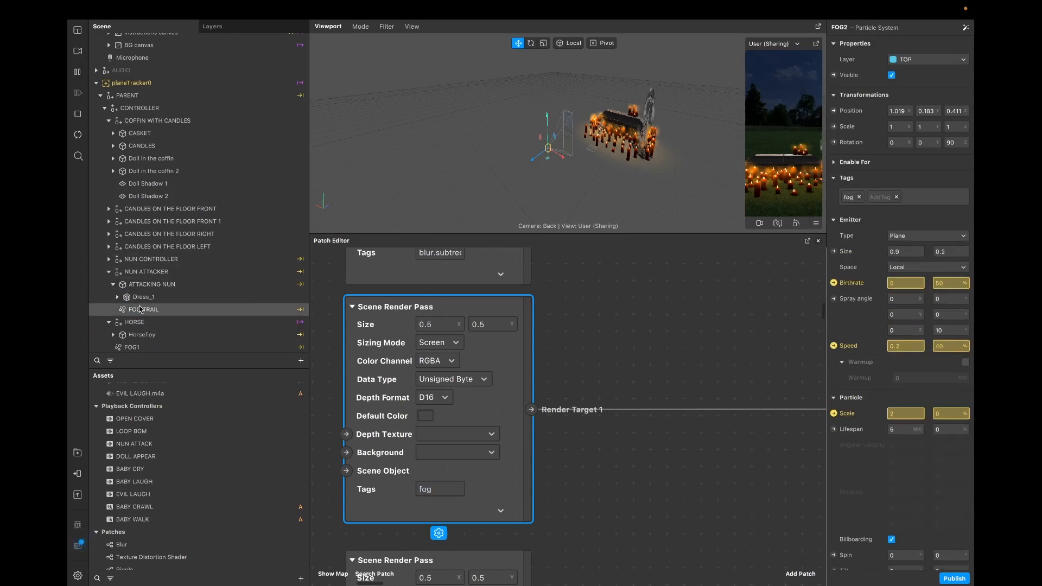
pyautogui.click(140, 310)
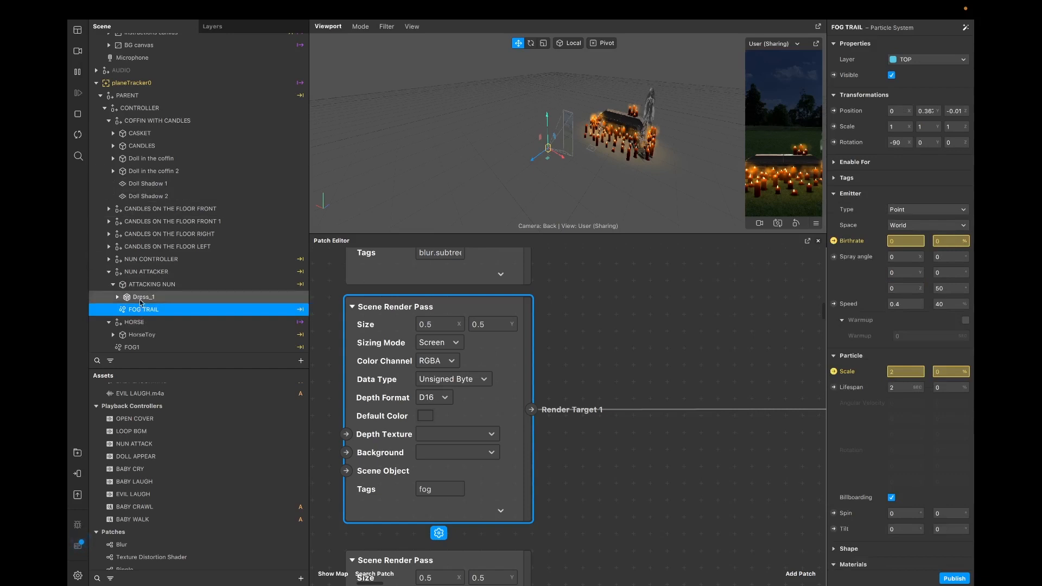
pyautogui.click(833, 179)
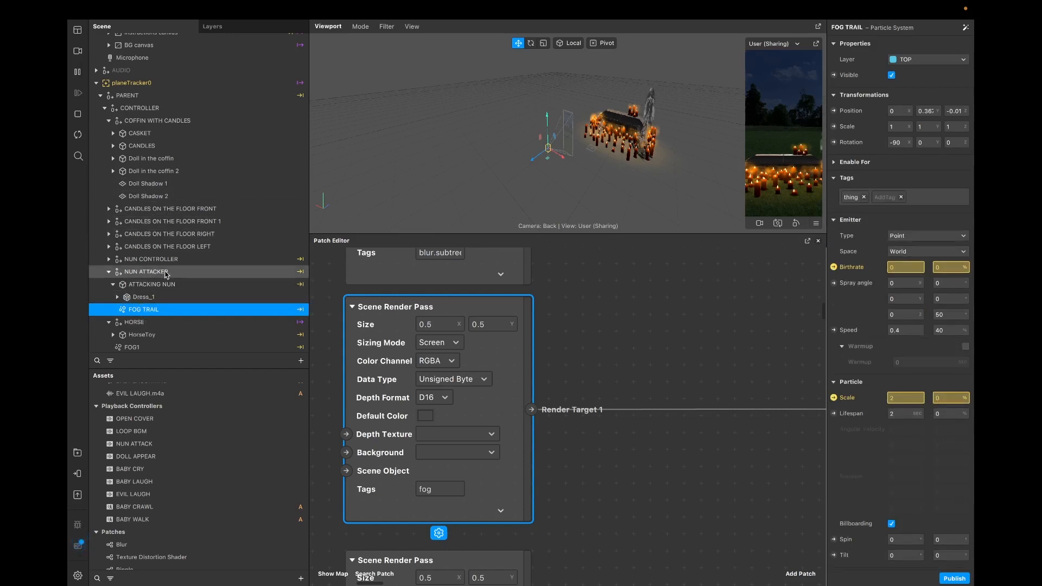
pyautogui.click(109, 272)
# Step: Trace the instructions canvas's Scene Render Pass through the Blend patches to the screen output, and examine the other passes feeding them
pyautogui.scroll(-5, 586, 459)
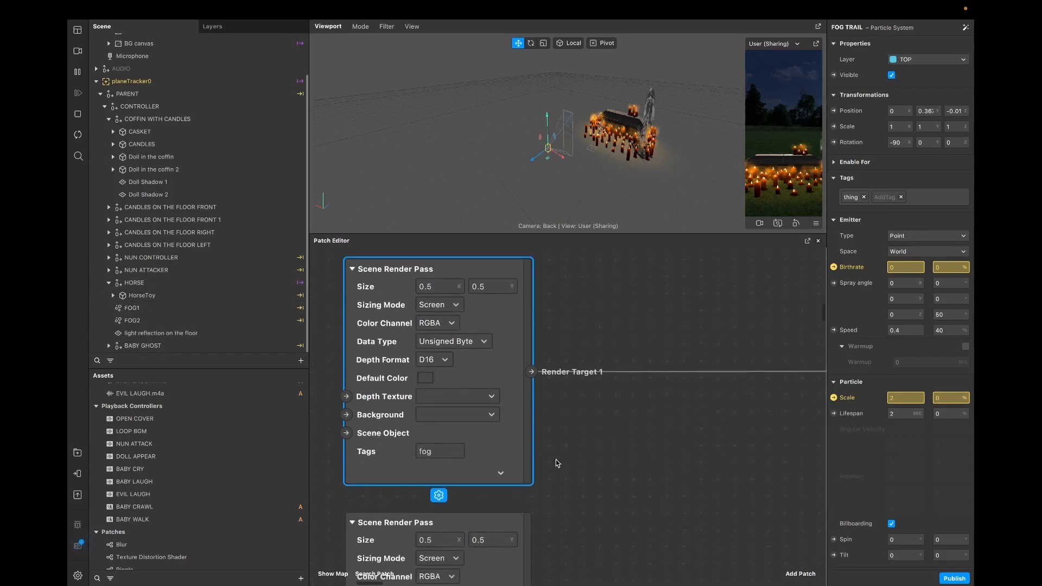
pyautogui.scroll(-5, 587, 456)
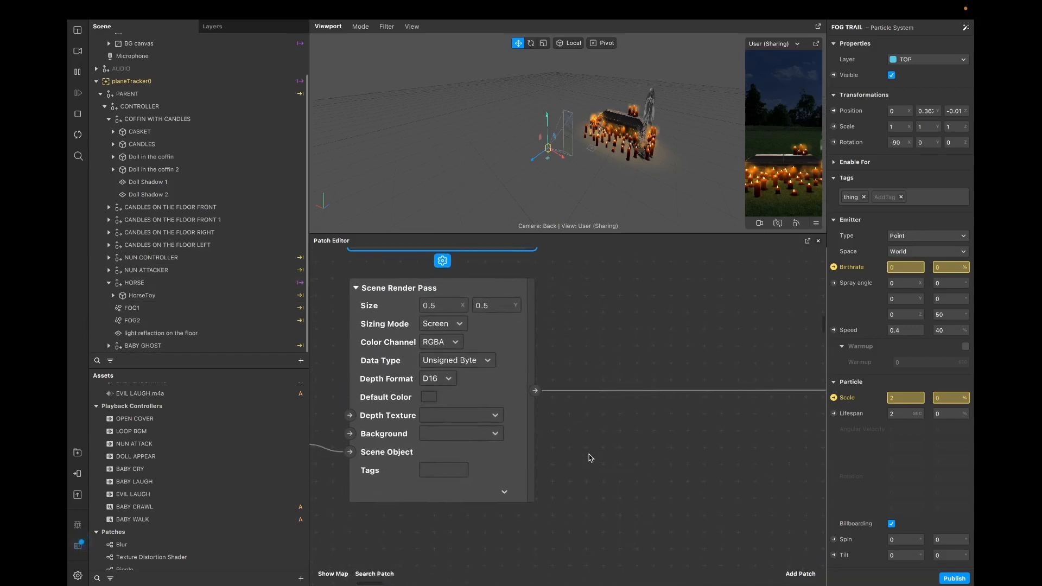
pyautogui.keyDown('ctrl'); pyautogui.scroll(-3, 588, 454); pyautogui.keyUp('ctrl')
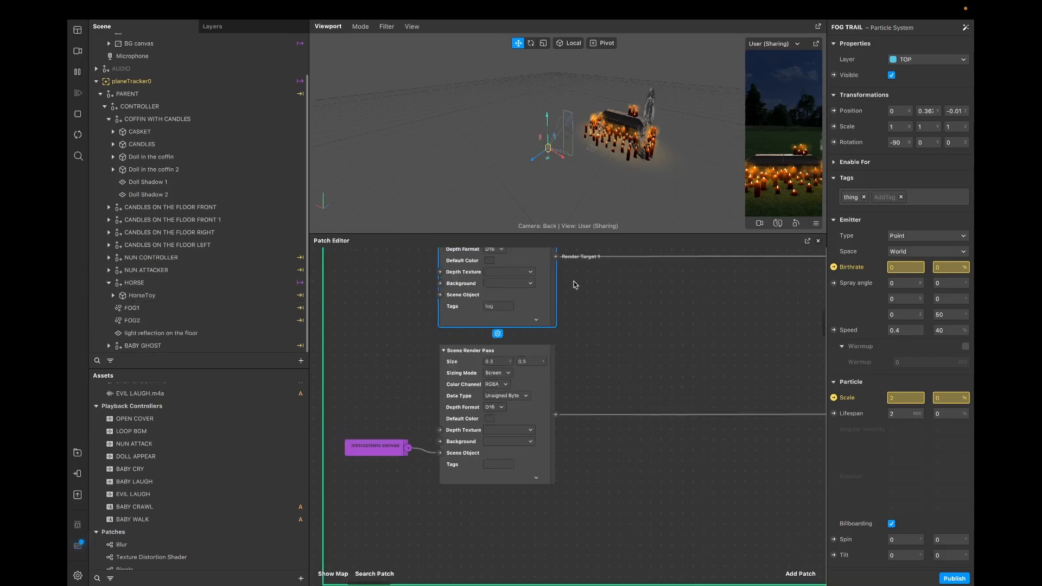
pyautogui.hscroll(10, 638, 448)
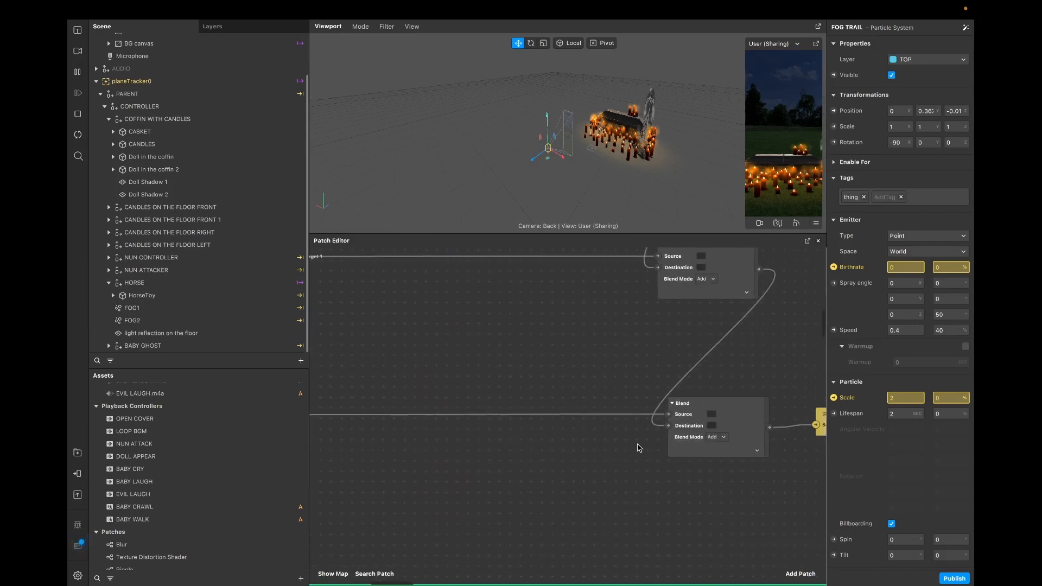
pyautogui.hscroll(3, 639, 448)
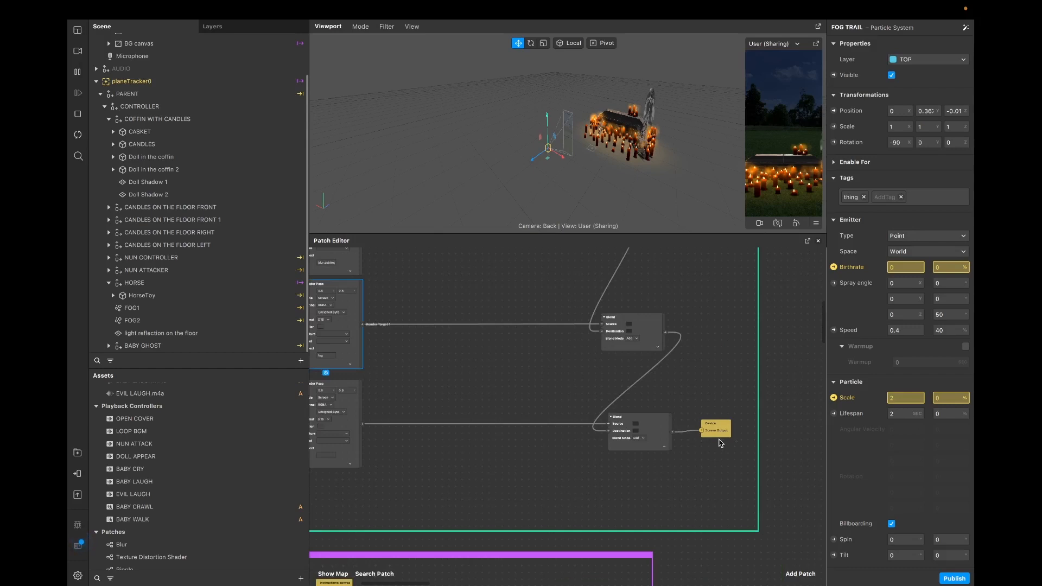
pyautogui.scroll(-10, 720, 443)
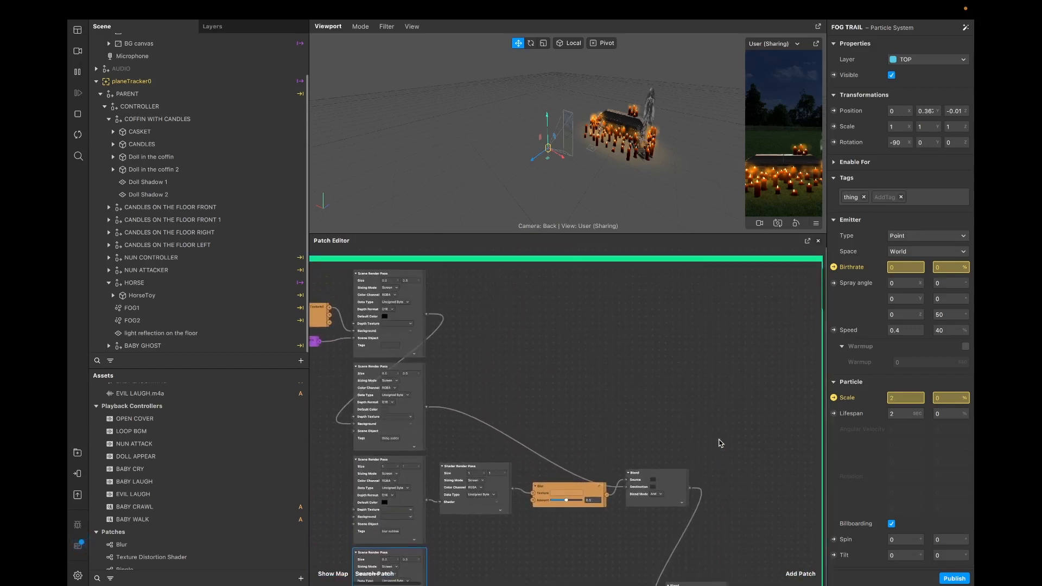
pyautogui.scroll(-6, 721, 443)
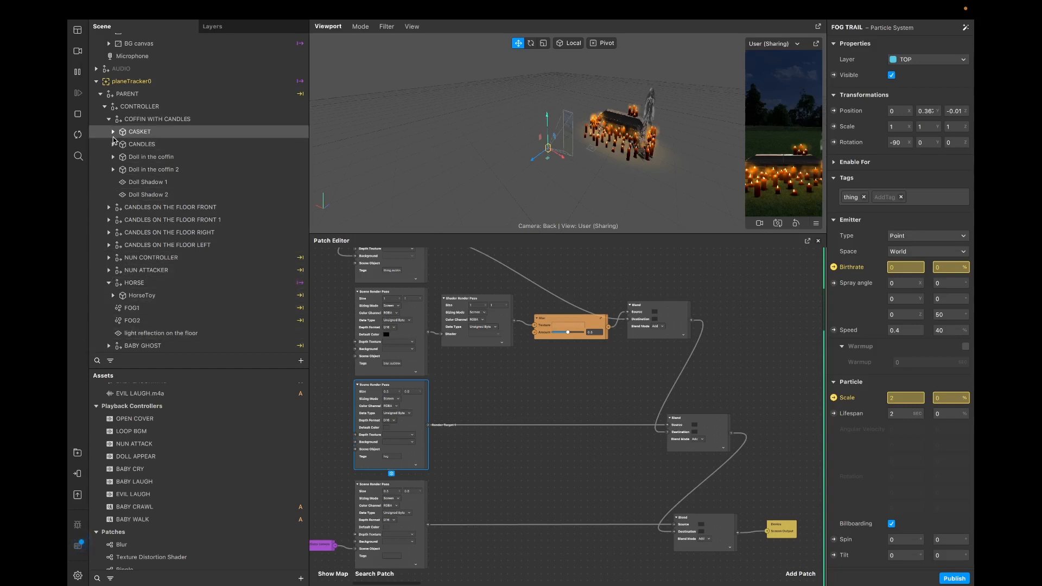
# Step: Check the tags of CANDLEFLARE in CANDLES 1 under CANDLES ON THE FLOOR FRONT, and collapse that group again
pyautogui.click(109, 208)
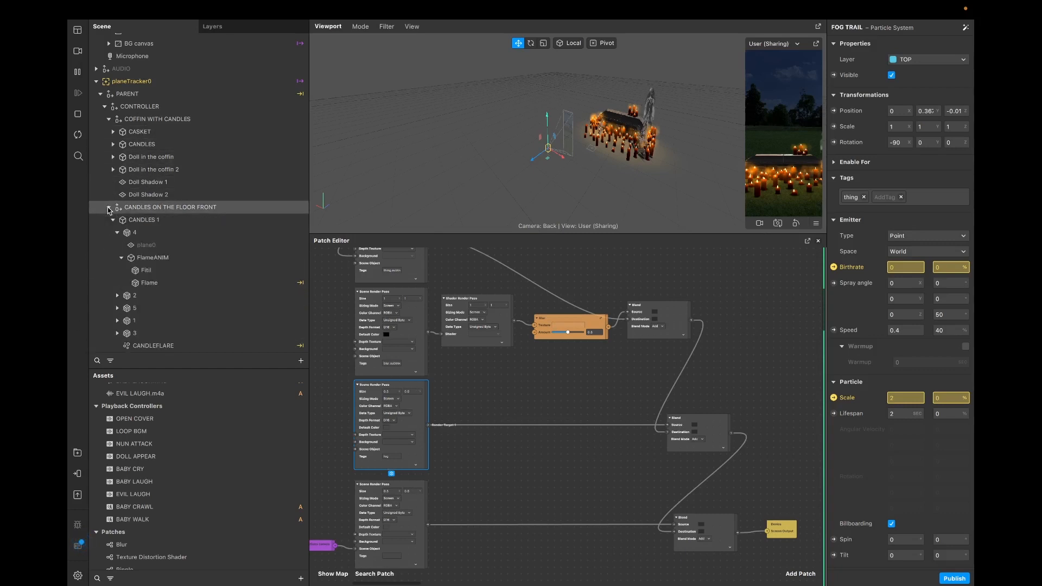
pyautogui.scroll(-2, 163, 298)
pyautogui.click(165, 293)
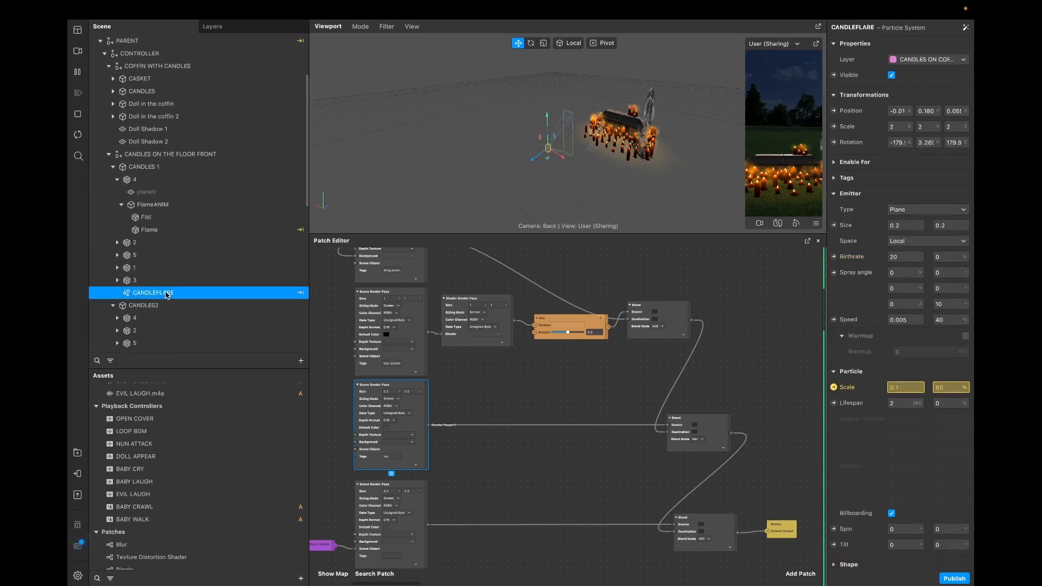
pyautogui.click(834, 178)
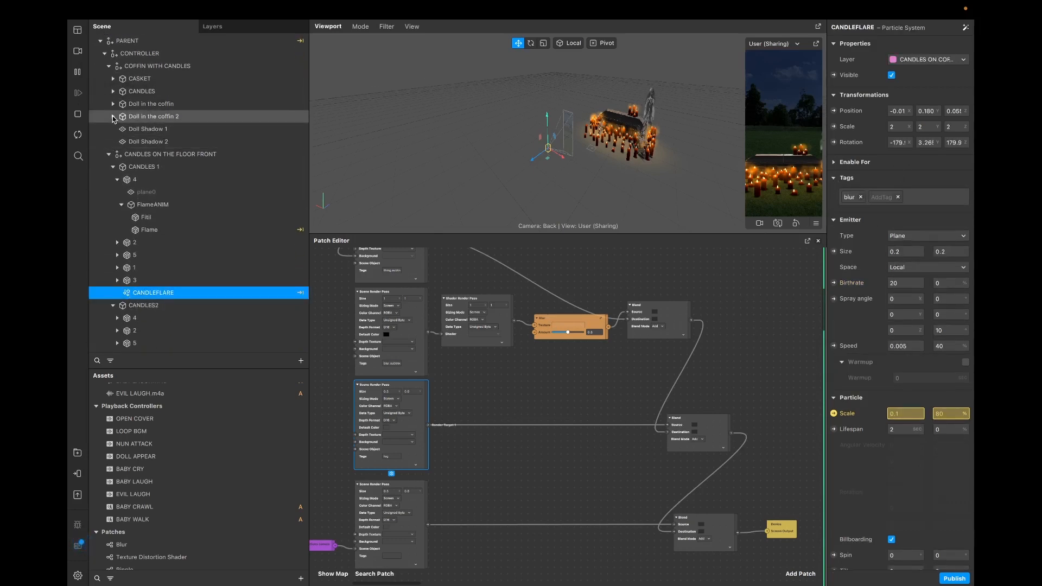
pyautogui.click(108, 155)
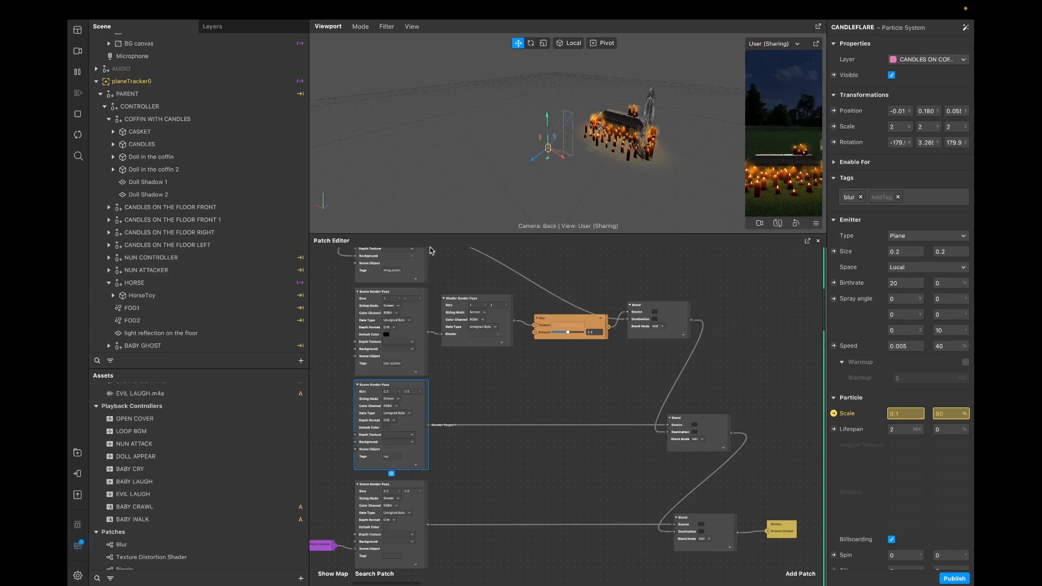
# Step: Review the whole render pass patch group from its first Scene Render Pass to the screen output in an enlarged Patch Editor
pyautogui.scroll(5, 465, 479)
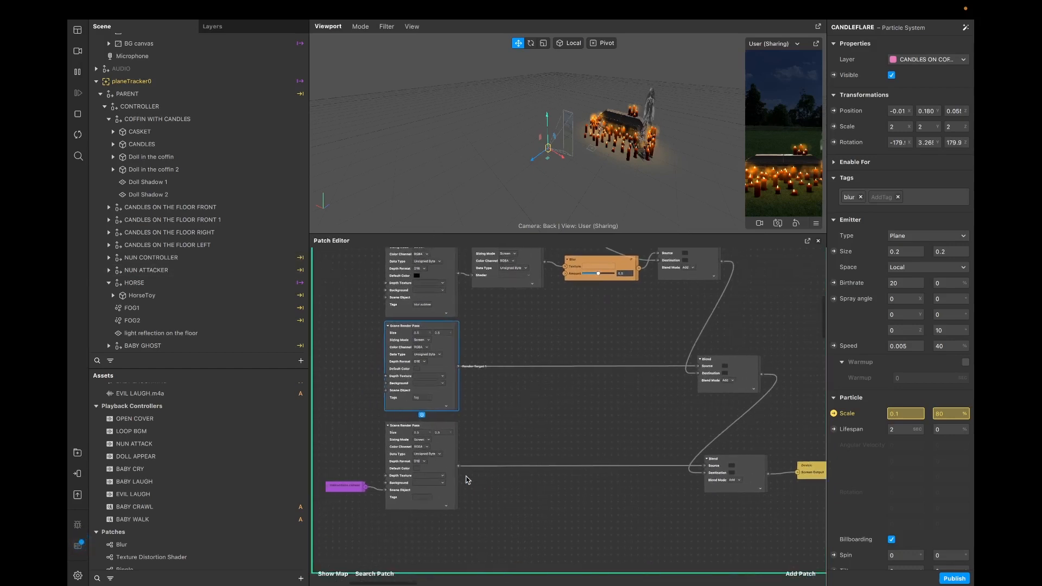
pyautogui.scroll(4, 465, 480)
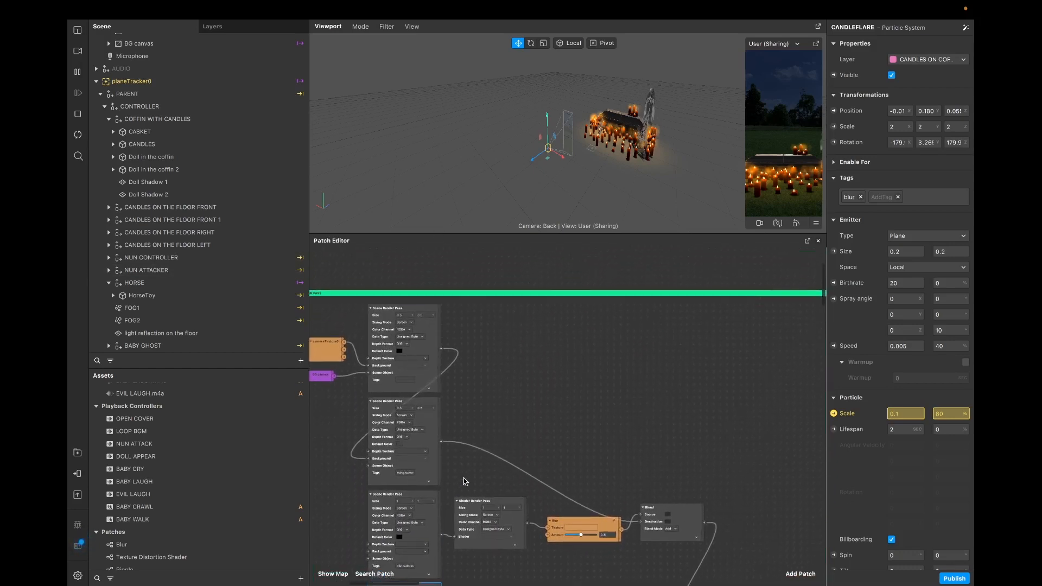
pyautogui.scroll(-2, 465, 480)
pyautogui.keyDown('ctrl'); pyautogui.scroll(-3, 465, 481); pyautogui.keyUp('ctrl')
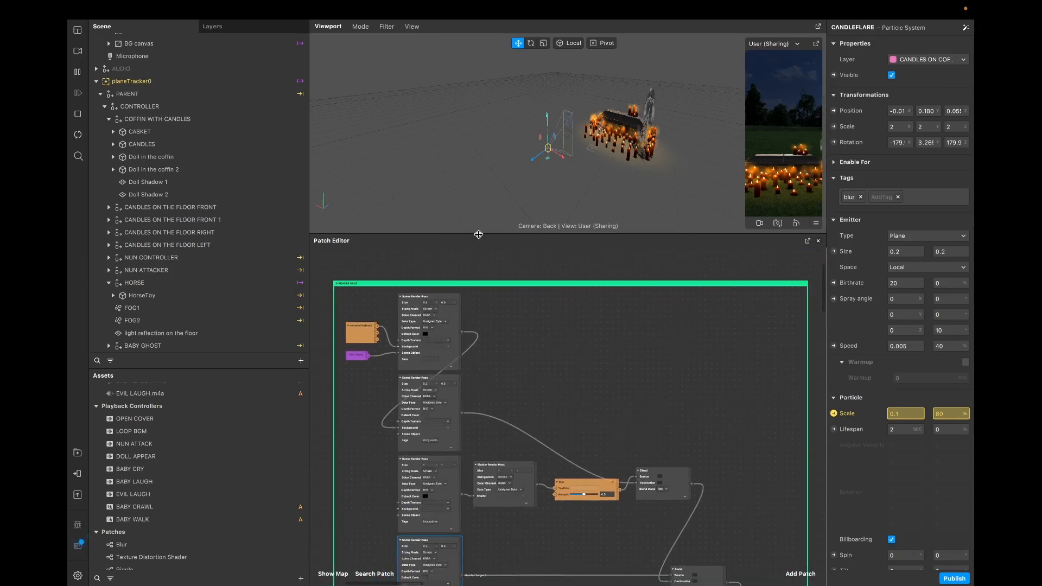
pyautogui.moveTo(478, 234); pyautogui.dragTo(479, 188)
pyautogui.scroll(-3, 442, 369)
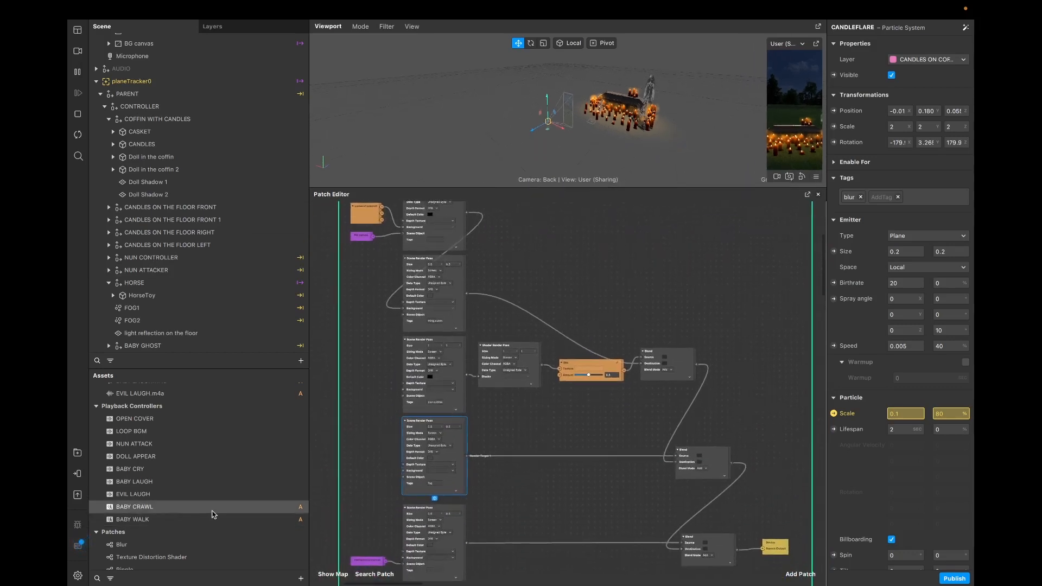
pyautogui.scroll(-2, 213, 515)
pyautogui.scroll(-5, 421, 464)
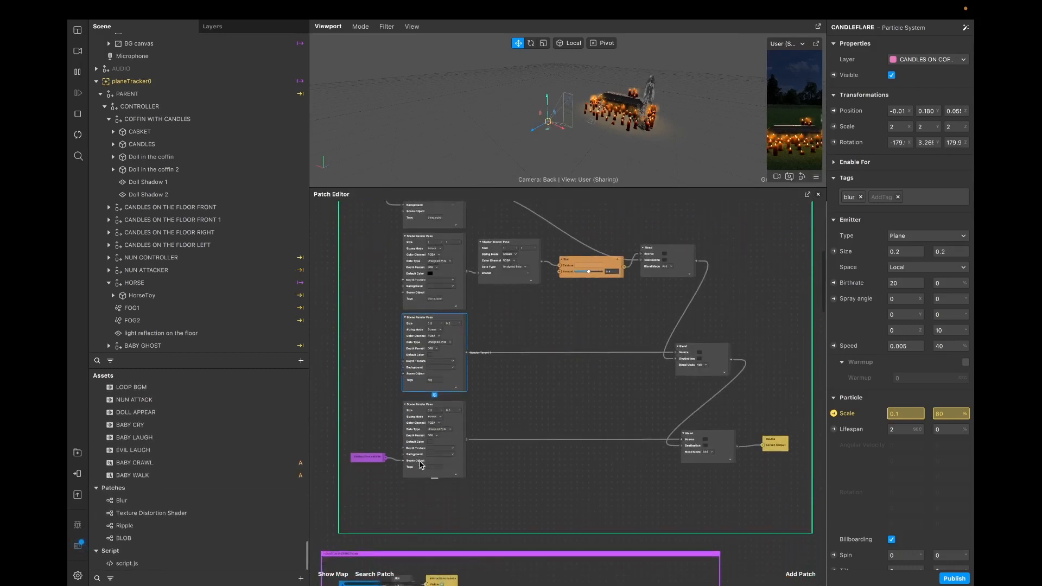
pyautogui.scroll(3, 421, 464)
pyautogui.scroll(5, 419, 465)
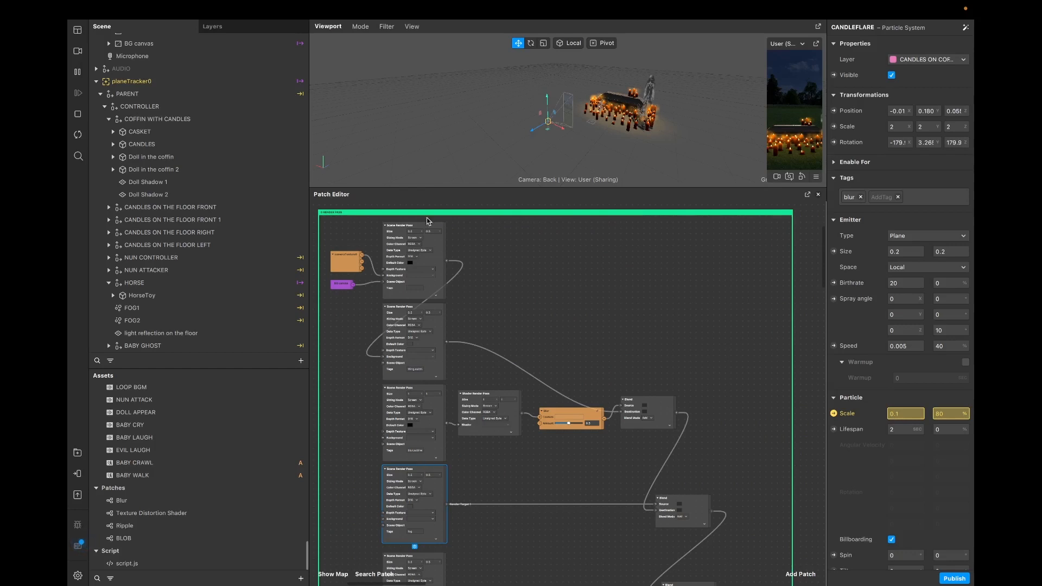
# Step: Enlarge the viewport and the simulator preview, and switch the simulator to Simulate Touch
pyautogui.moveTo(442, 186); pyautogui.dragTo(467, 415)
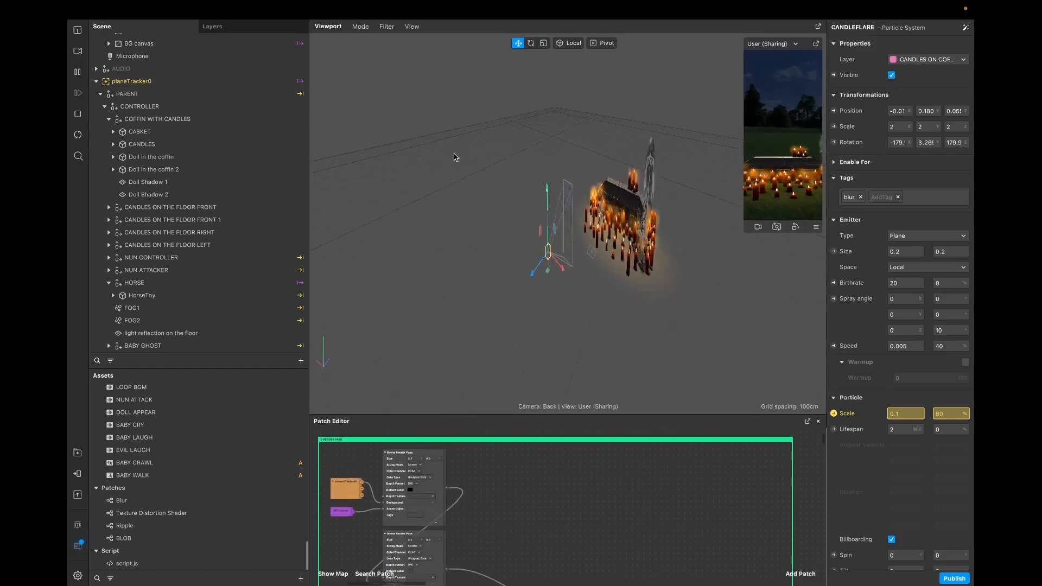
pyautogui.moveTo(743, 233); pyautogui.dragTo(675, 380)
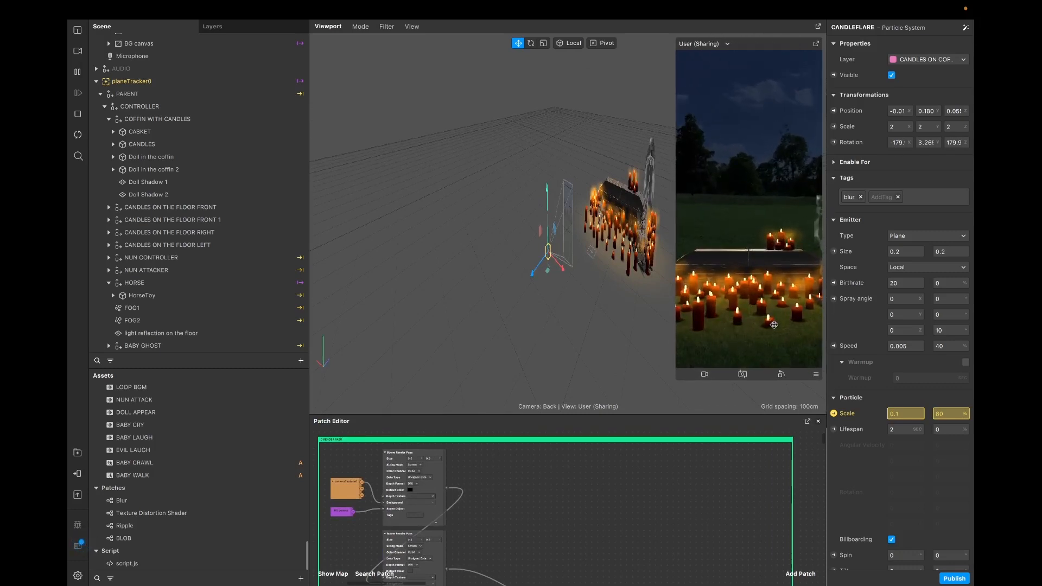
pyautogui.click(816, 375)
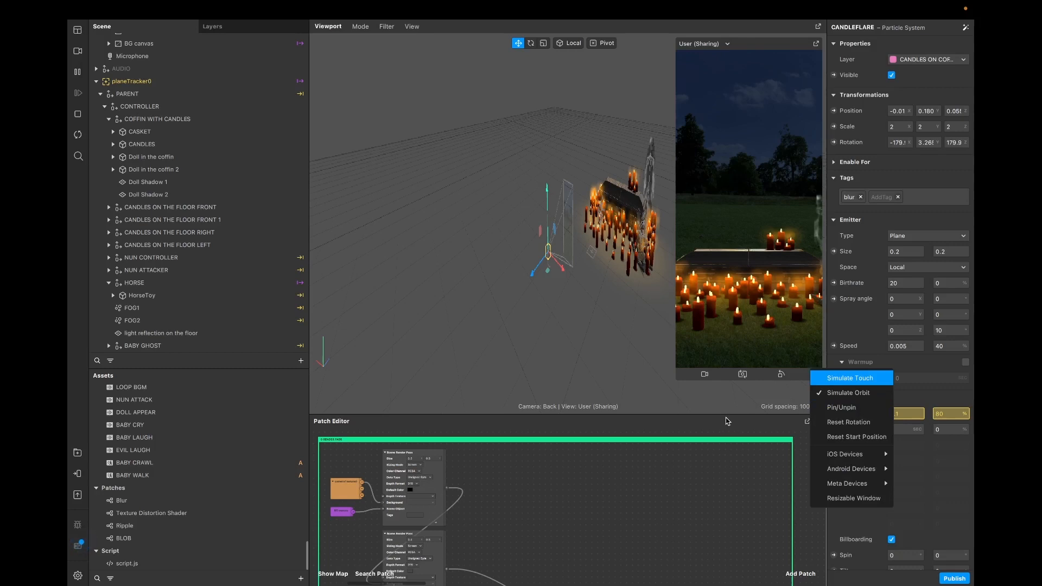
pyautogui.click(837, 378)
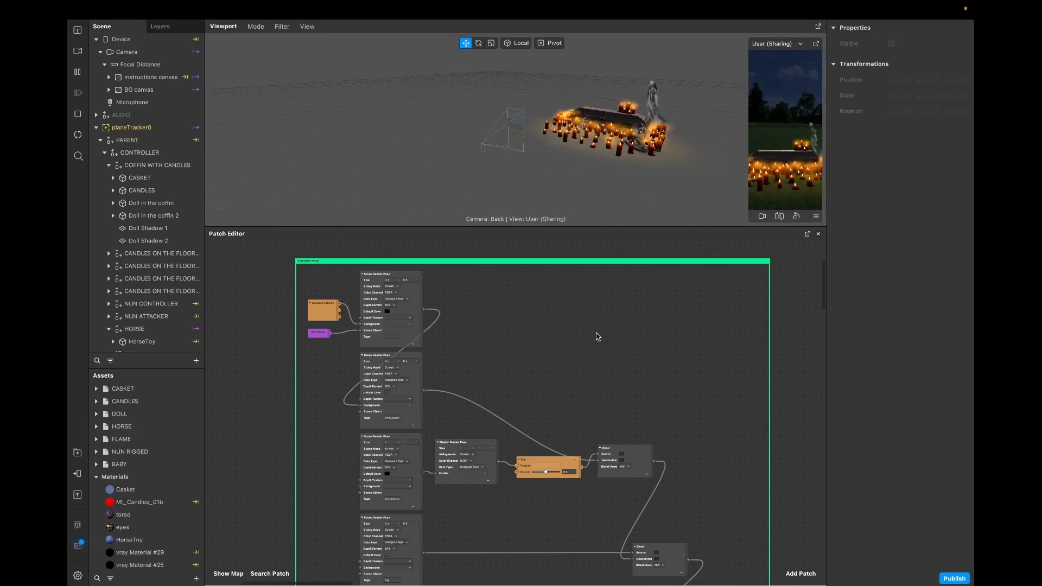
# Step: Show the empty canvas area beside the render pass patch group, and make the viewport taller
pyautogui.hscroll(2, 593, 335)
pyautogui.hscroll(15, 594, 335)
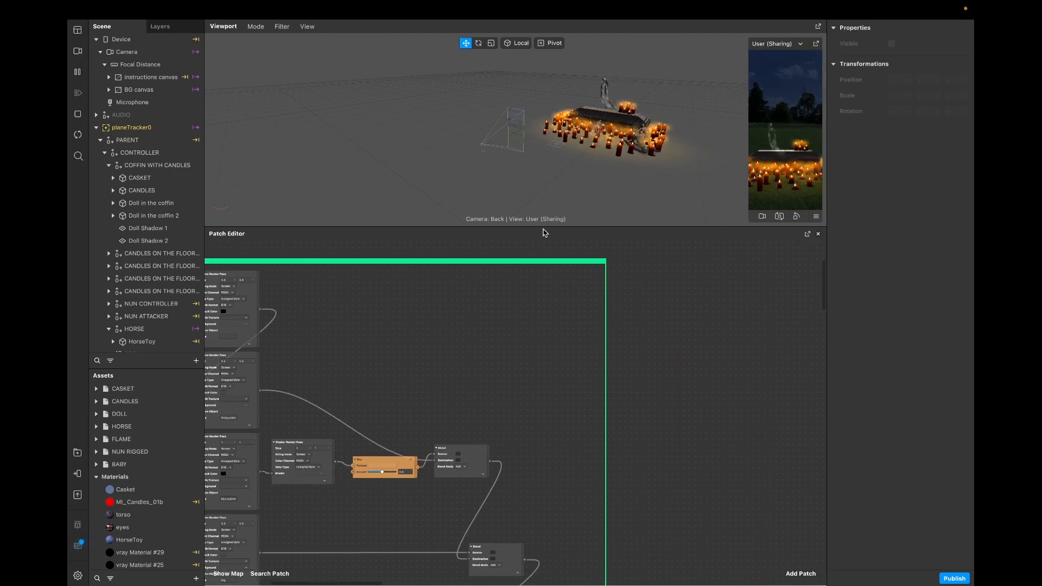
pyautogui.moveTo(544, 227); pyautogui.dragTo(526, 314)
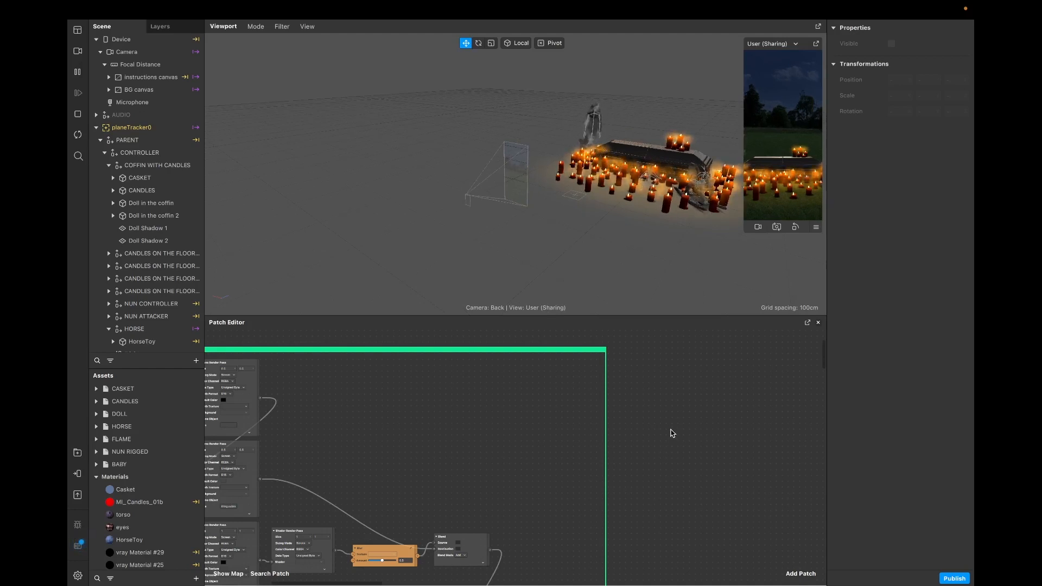
# Step: Add a Device Motion patch on the empty canvas beside the render pass group
pyautogui.hscroll(5, 744, 386)
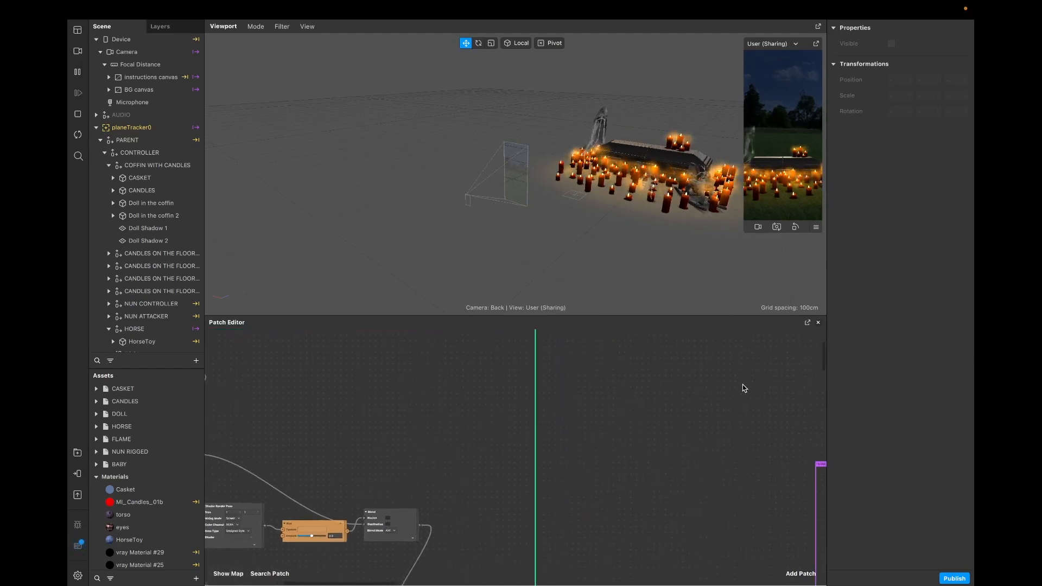
pyautogui.scroll(3, 735, 386)
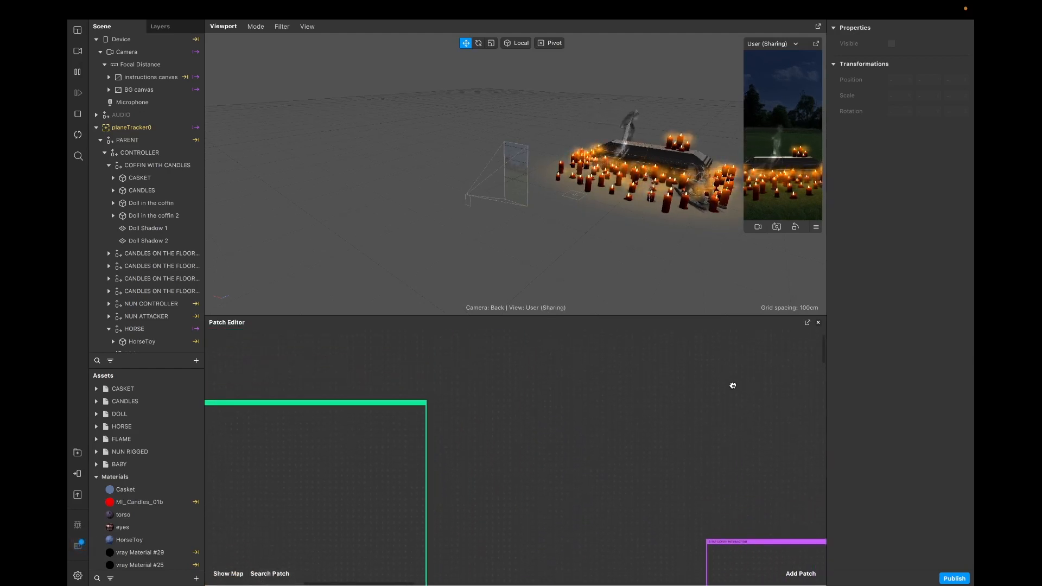
pyautogui.doubleClick(500, 359)
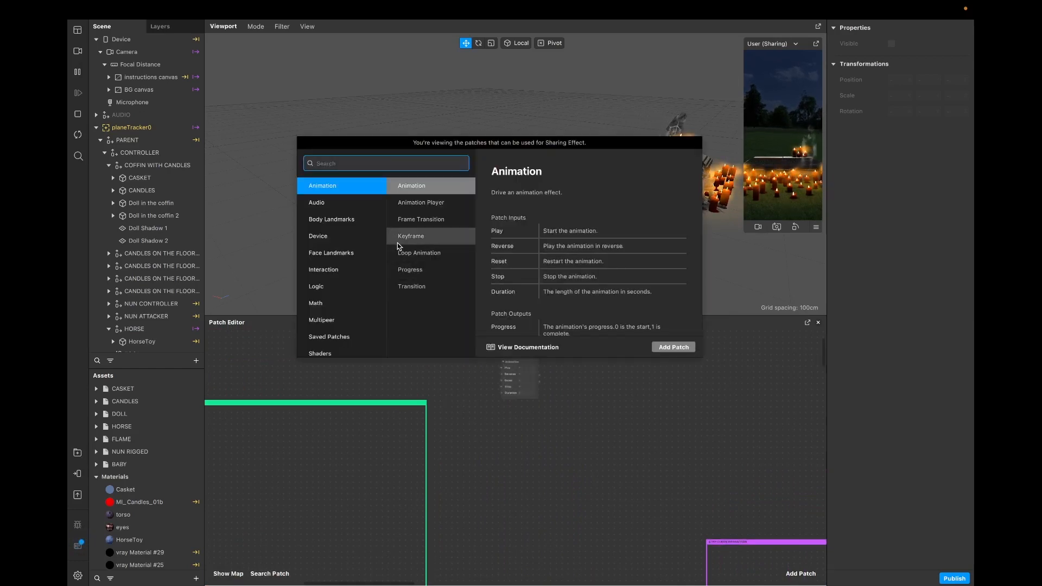
pyautogui.write('devi')
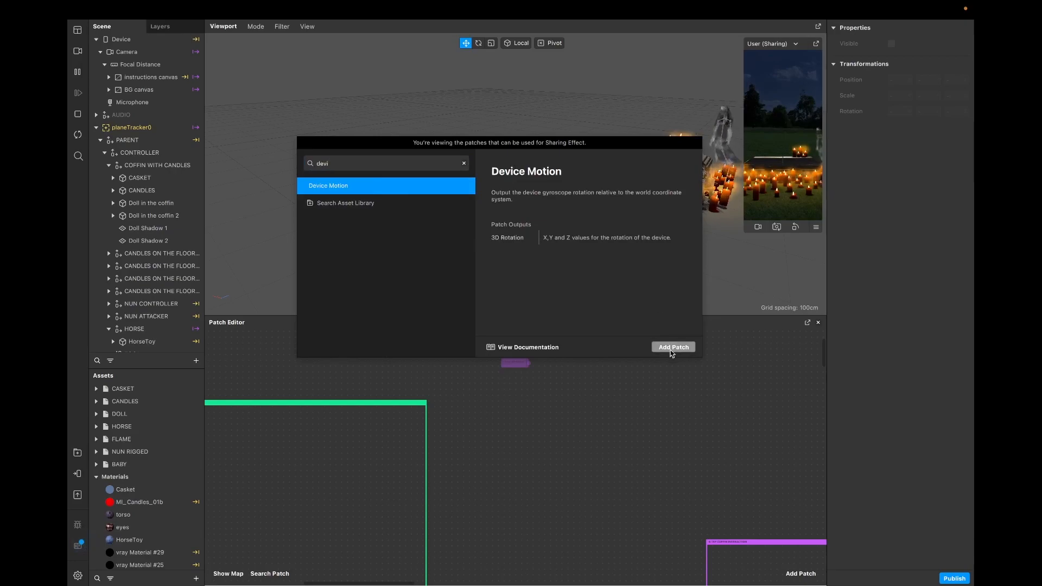
pyautogui.click(668, 348)
pyautogui.moveTo(512, 364); pyautogui.dragTo(486, 395)
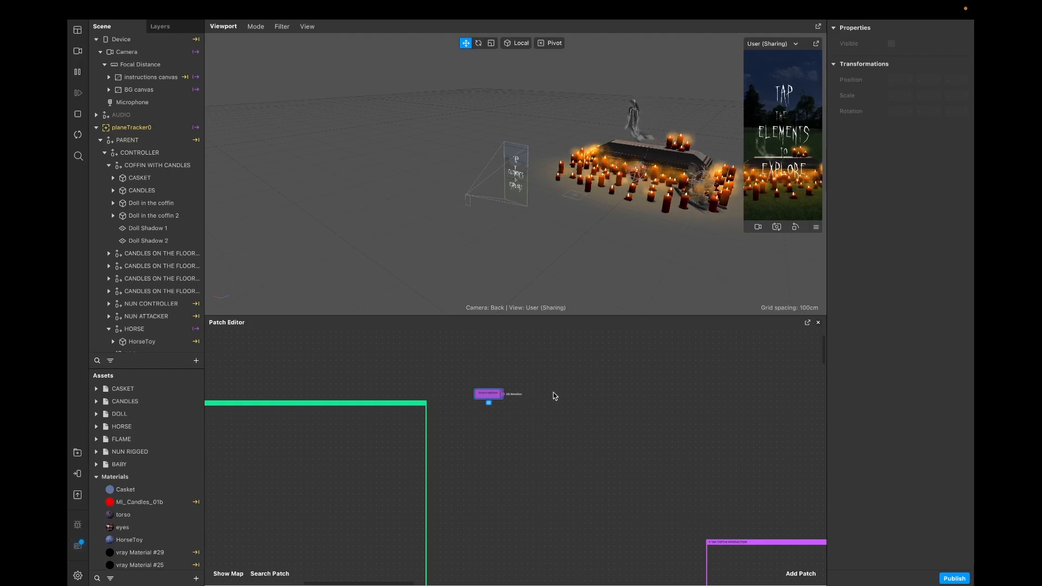
# Step: Add an Unpack patch beside Device Motion and connect the 3D Rotation output to its value input
pyautogui.doubleClick(519, 410)
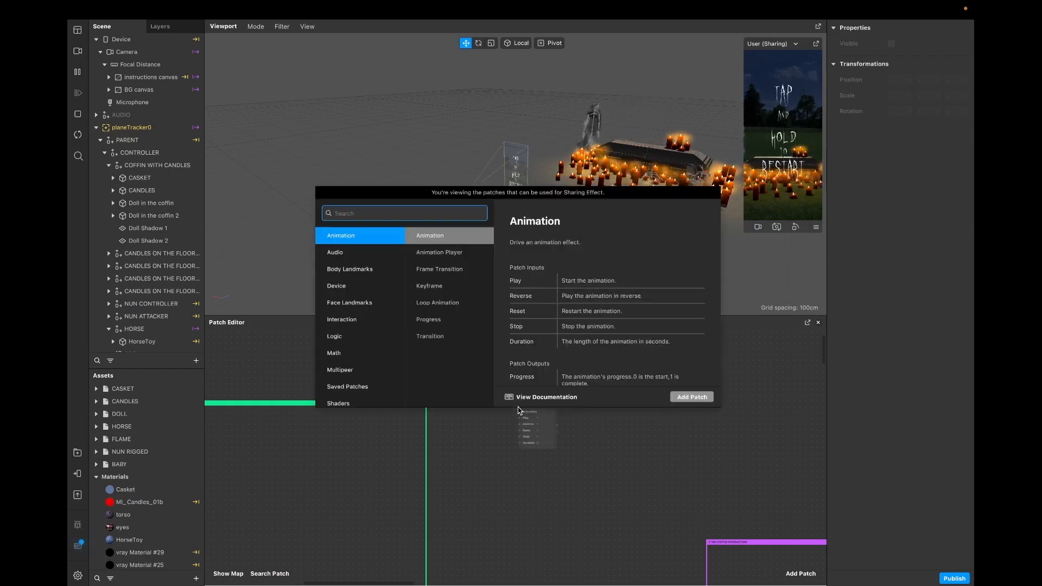
pyautogui.write('unpack')
pyautogui.press('Return')
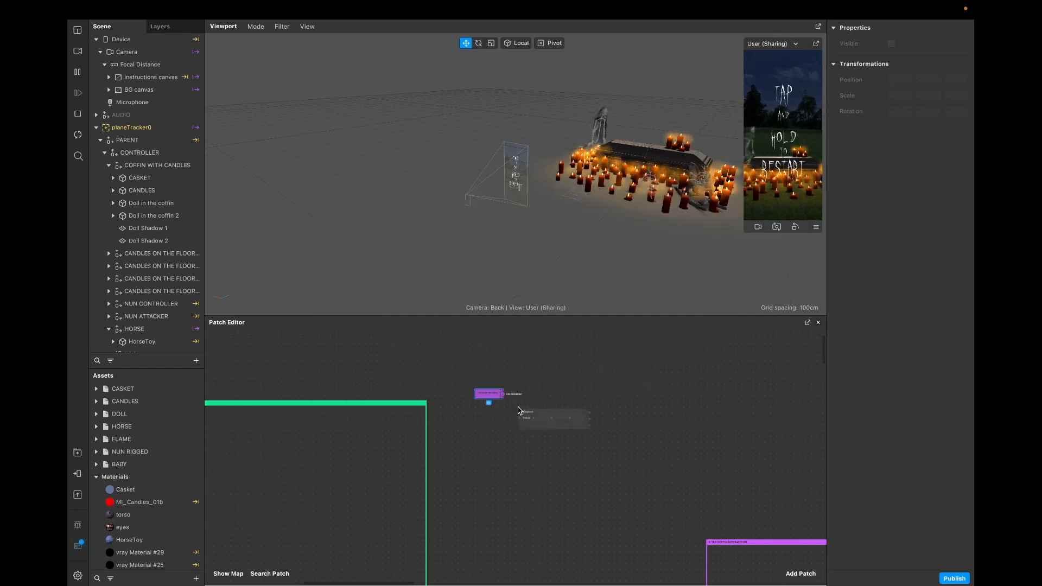
pyautogui.moveTo(528, 422); pyautogui.dragTo(485, 388)
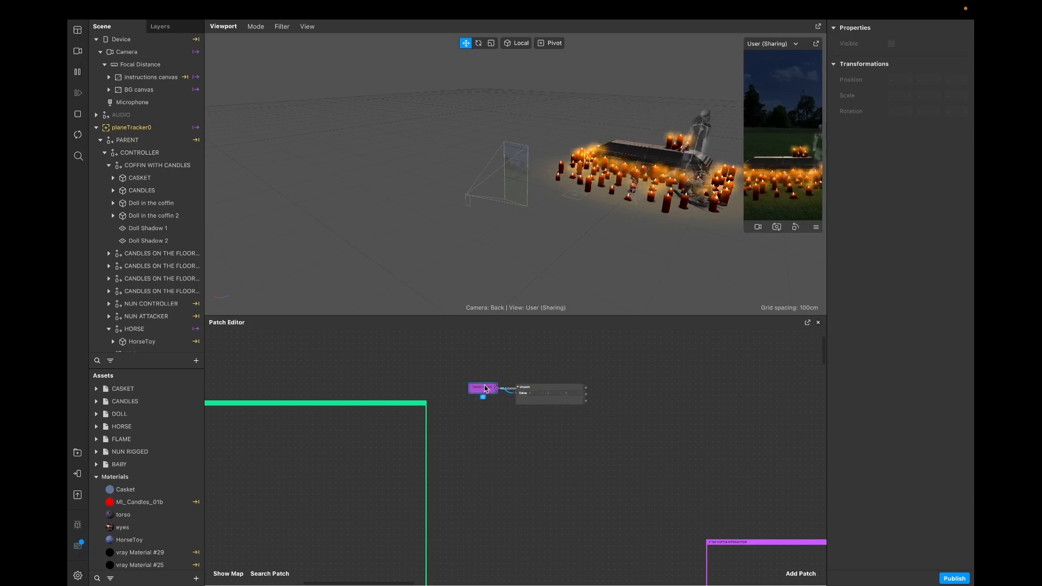
pyautogui.hscroll(3, 609, 360)
pyautogui.scroll(1, 610, 360)
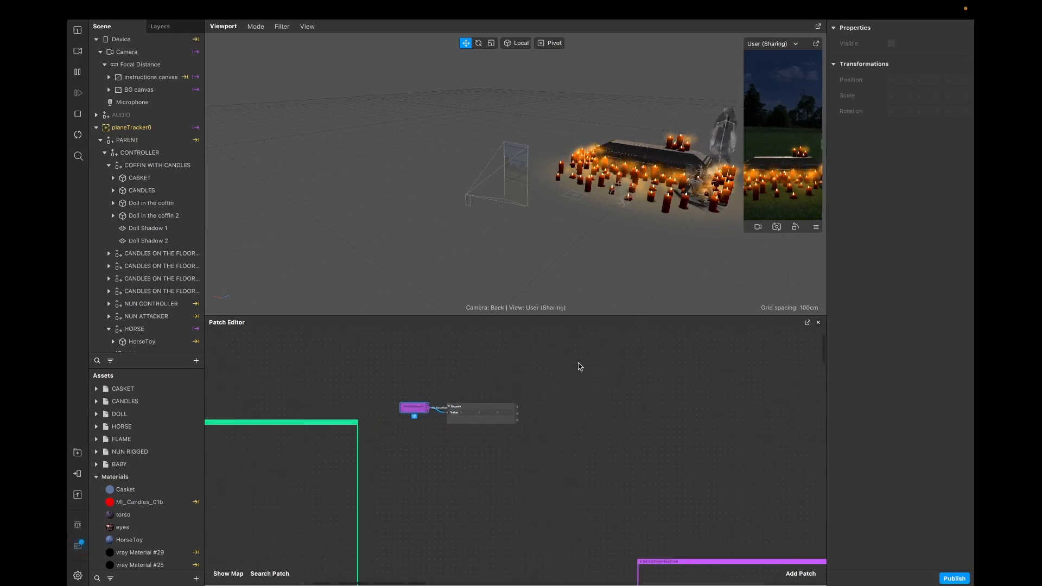
# Step: Add a Greater Than patch and connect Unpack's first output to its first input
pyautogui.click(489, 409)
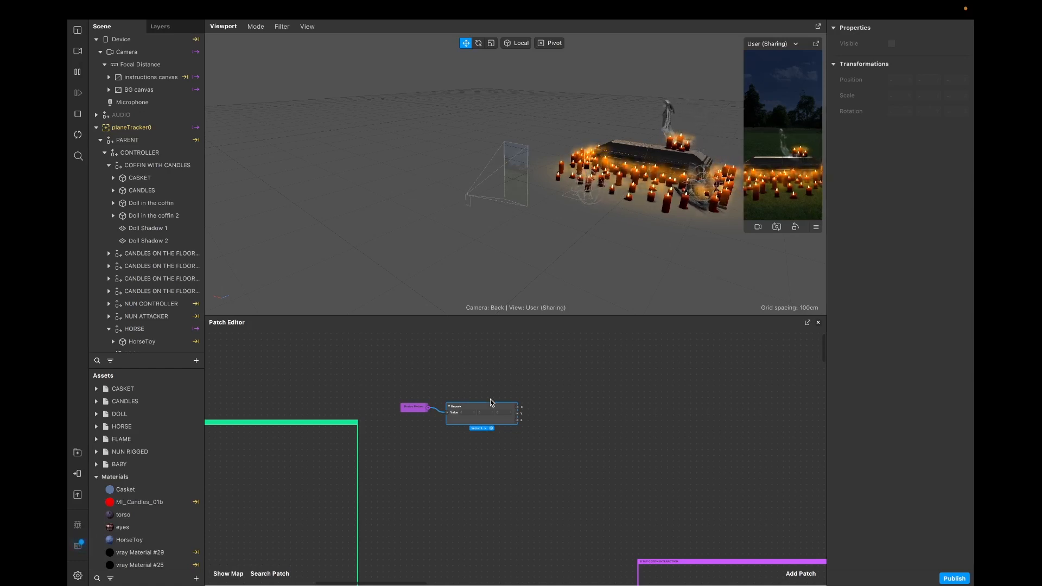
pyautogui.doubleClick(535, 405)
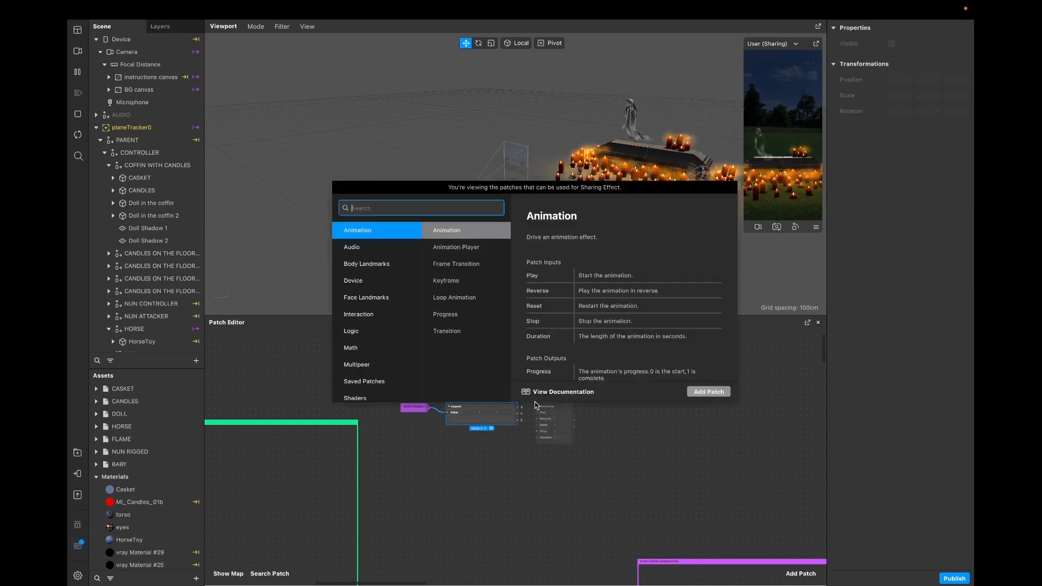
pyautogui.write('greater')
pyautogui.press('Return')
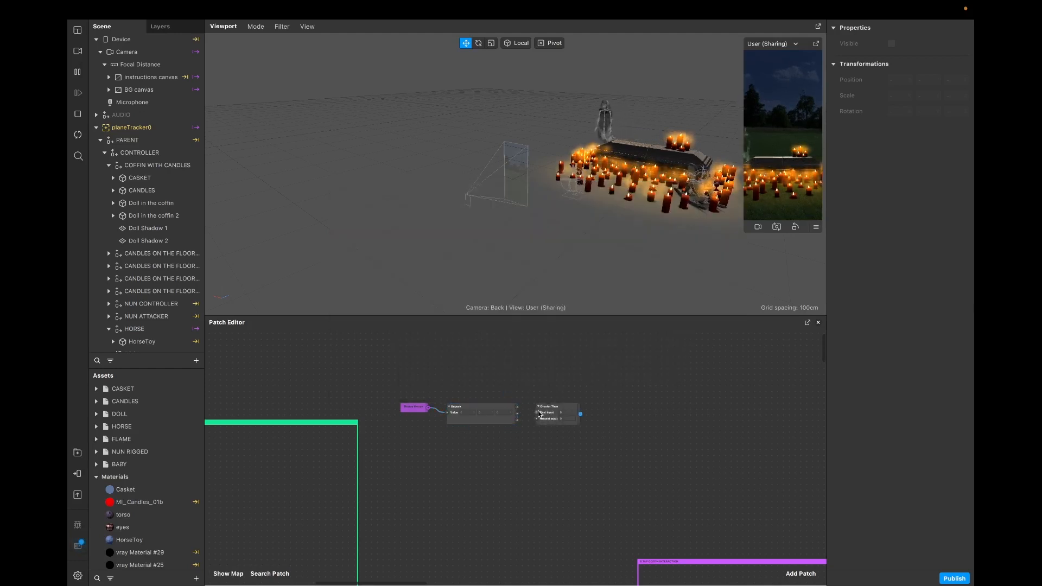
pyautogui.moveTo(539, 414); pyautogui.dragTo(536, 396)
pyautogui.click(518, 411)
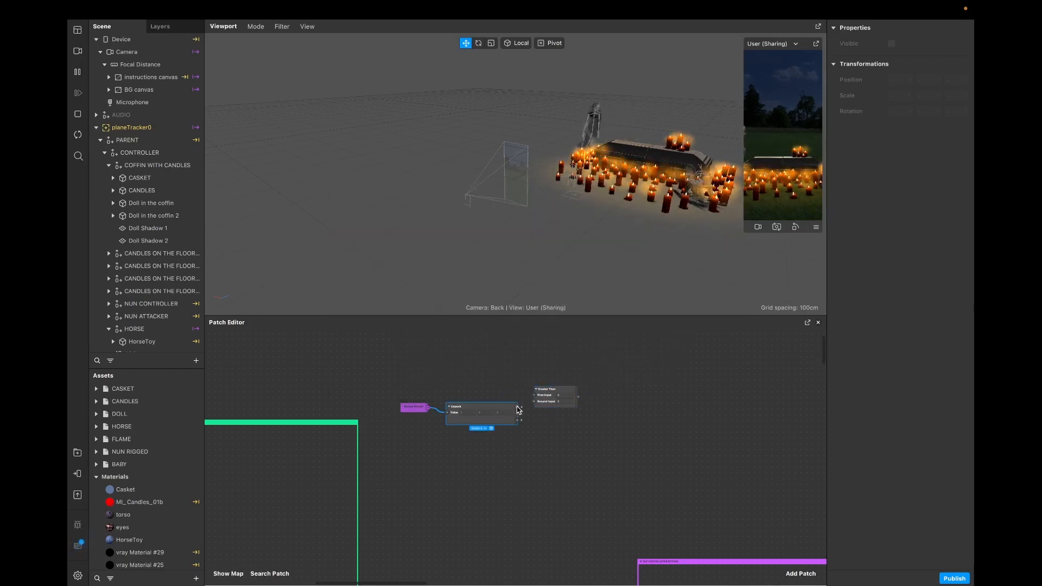
pyautogui.moveTo(517, 407); pyautogui.dragTo(547, 410)
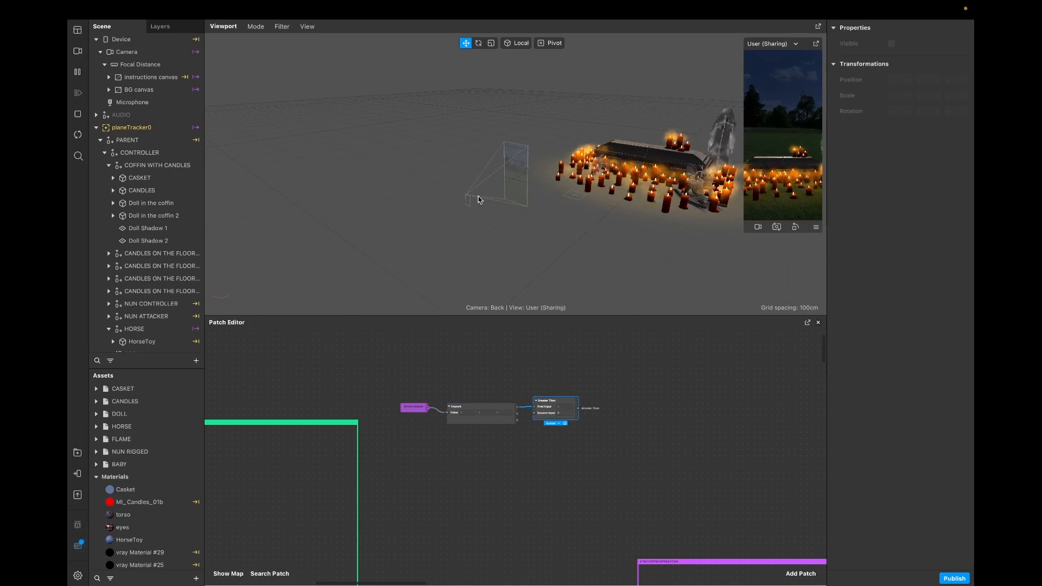
# Step: Set the comparison threshold in the Greater Than patch's second input
pyautogui.click(557, 413)
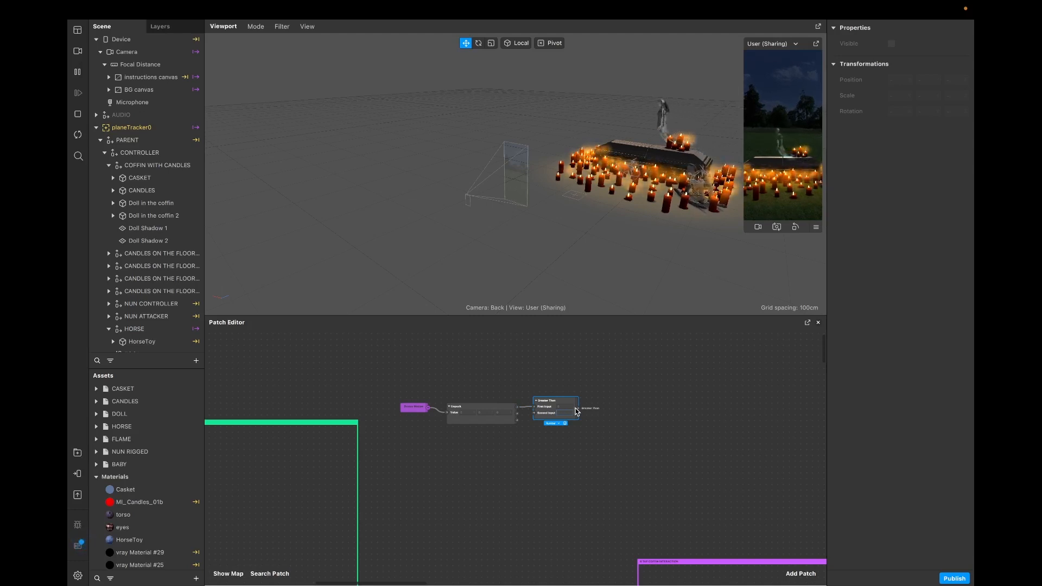
pyautogui.press('Return')
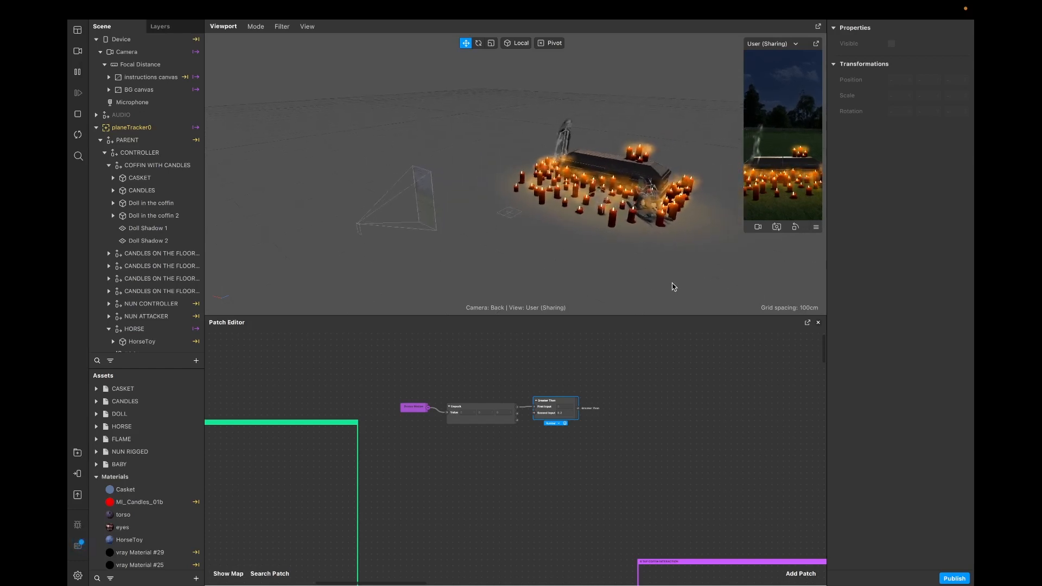
pyautogui.click(600, 452)
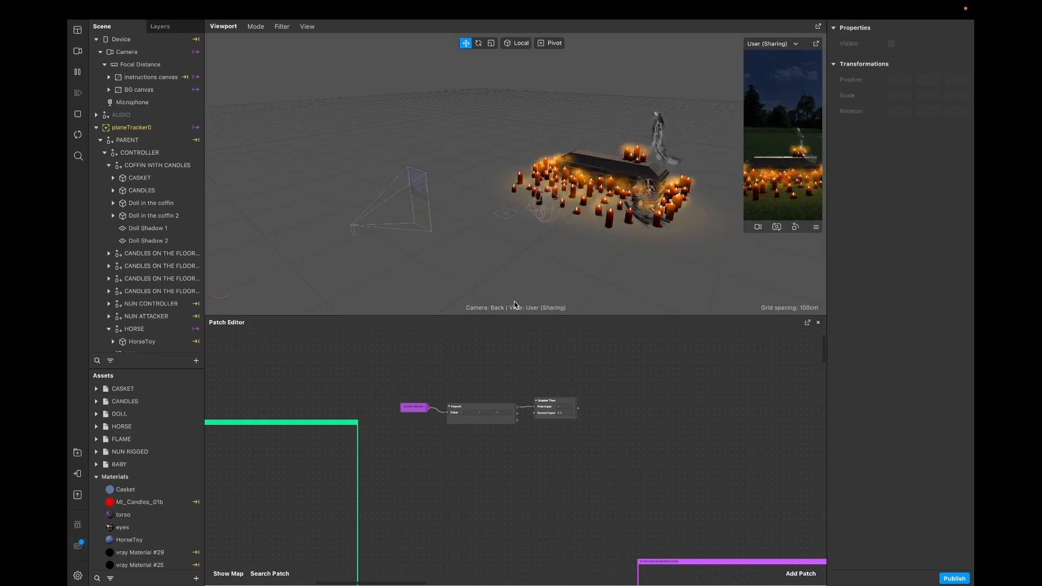
pyautogui.click(490, 424)
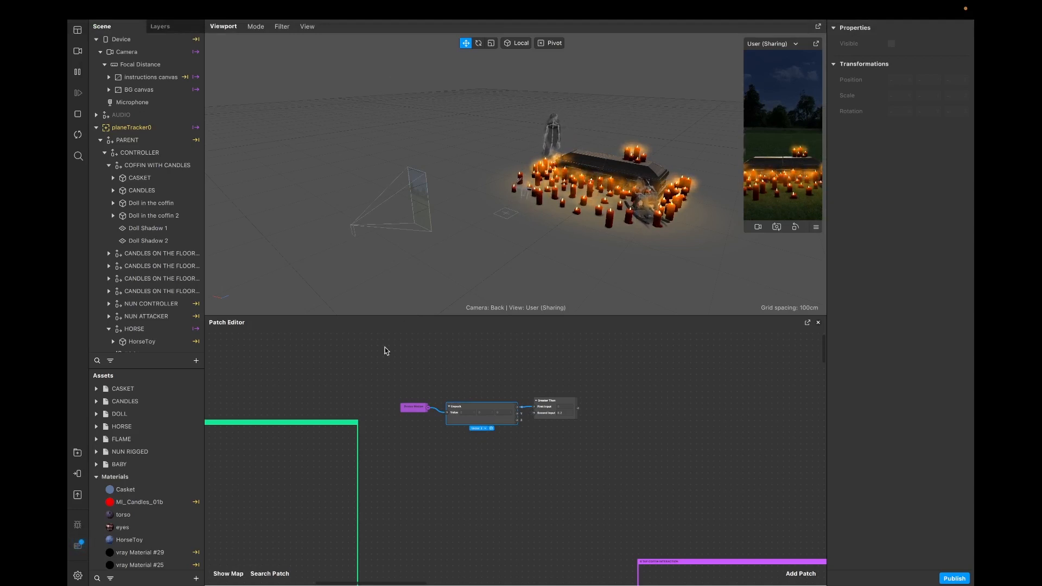
pyautogui.hscroll(-3, 385, 369)
pyautogui.scroll(1, 384, 369)
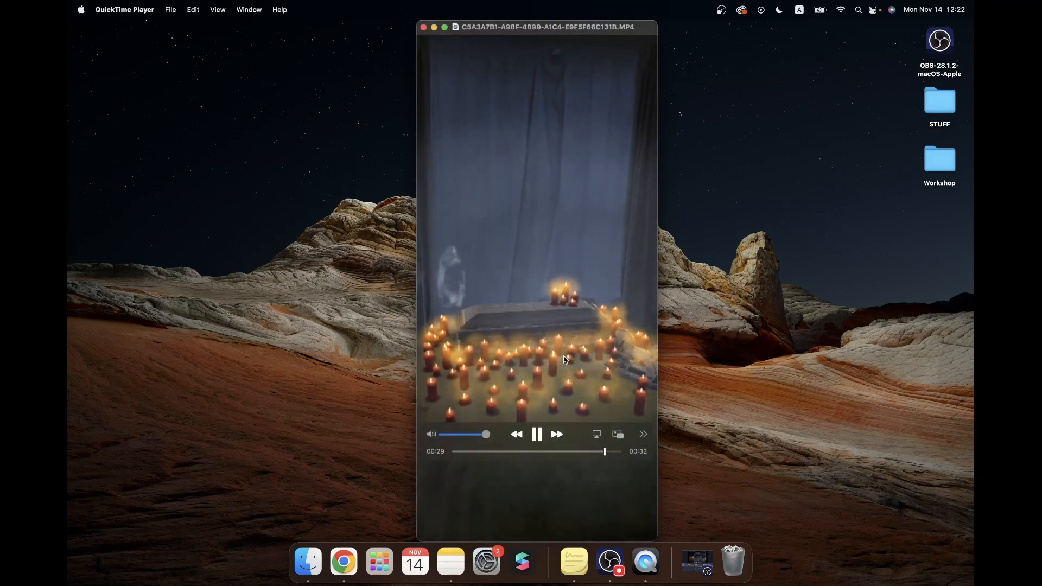
# Step: Pause the screen recording of the coffin and candles effect in QuickTime Player
pyautogui.click(539, 439)
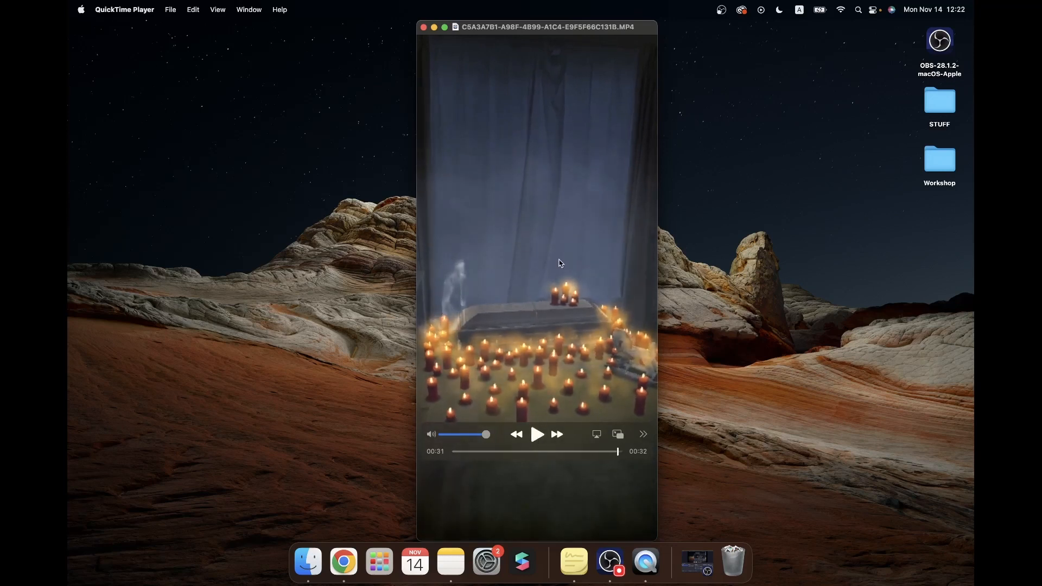